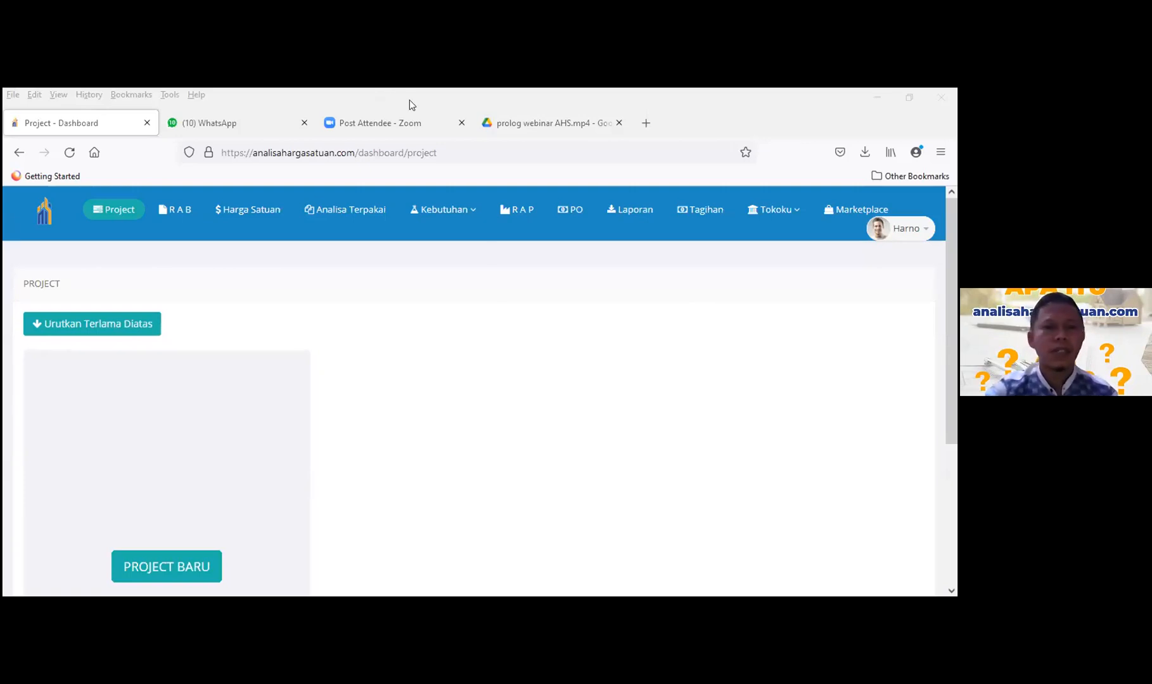
- Switch to the browser, go to the site's home page and dismiss the webinar promo
scroll(430, 379, down, 3)
scroll(431, 379, up, 3)
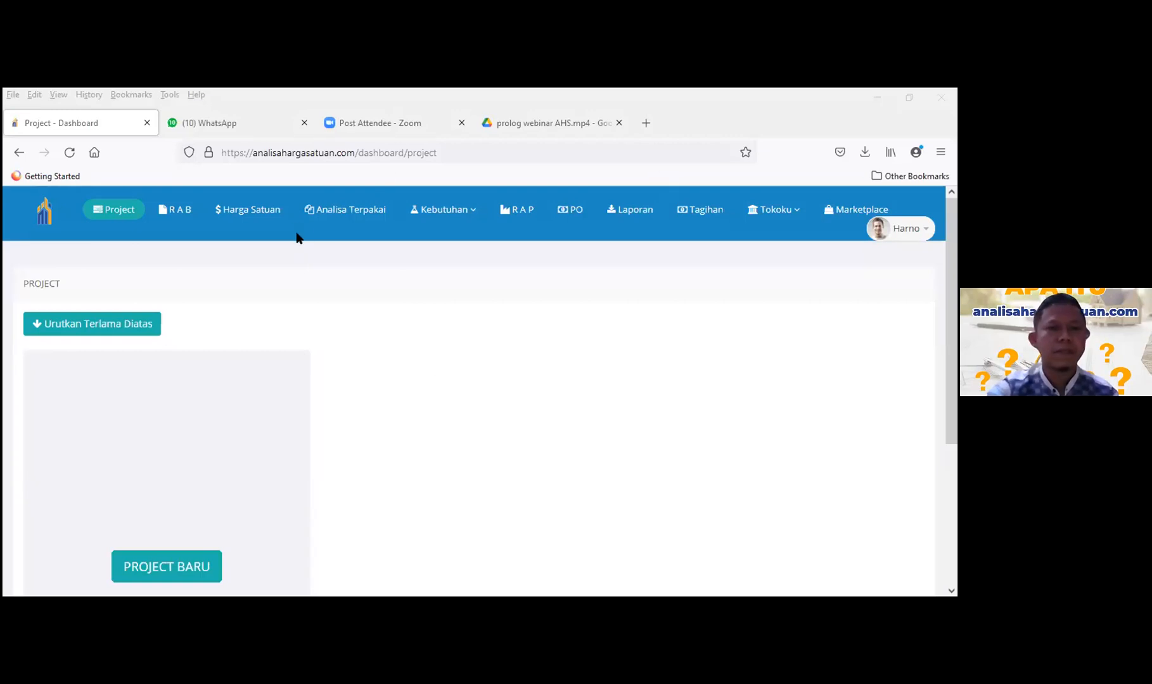
key(alt+Tab)
click(882, 393)
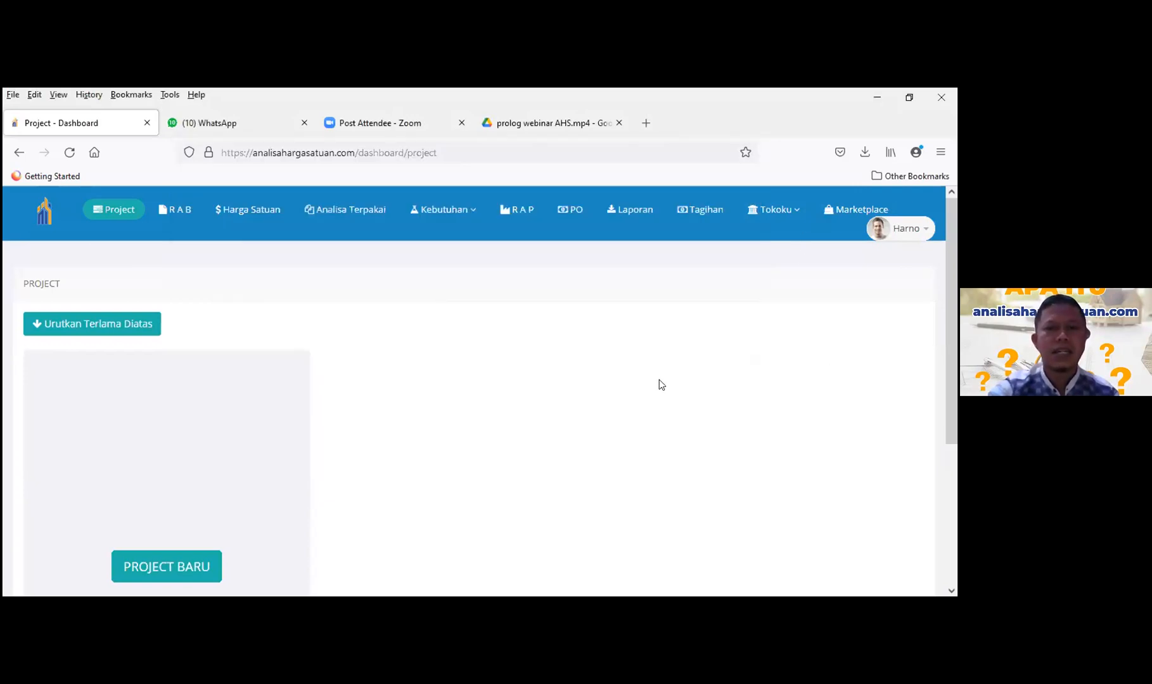
scroll(524, 358, down, 3)
scroll(525, 358, up, 3)
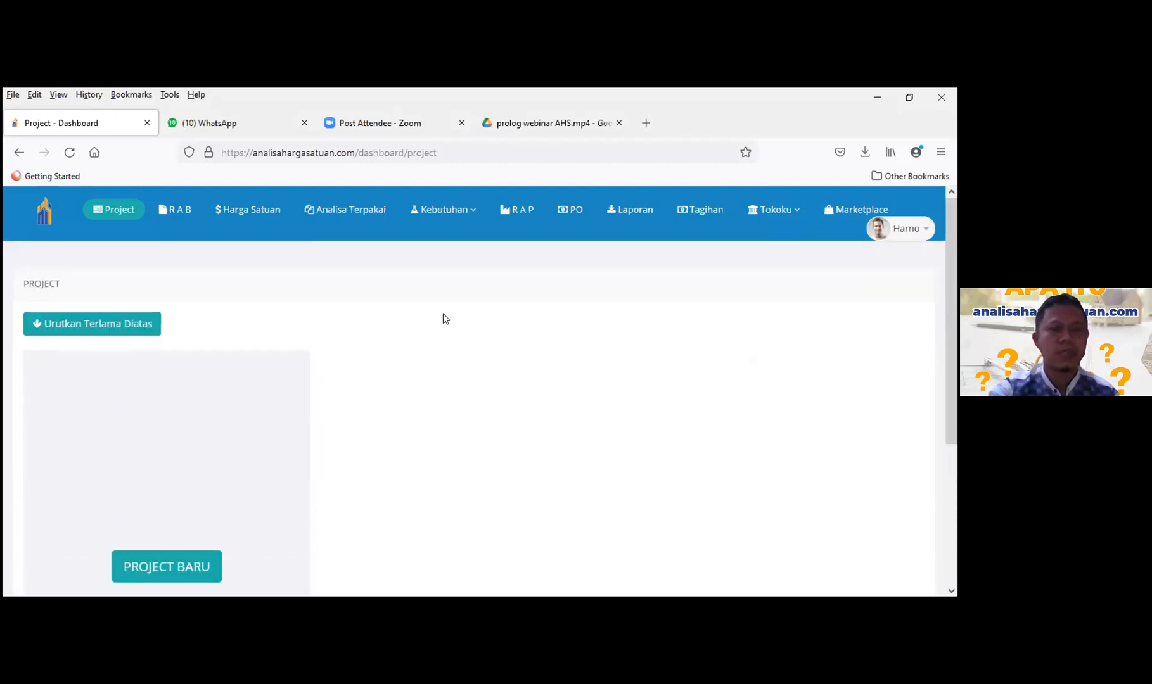
click(45, 212)
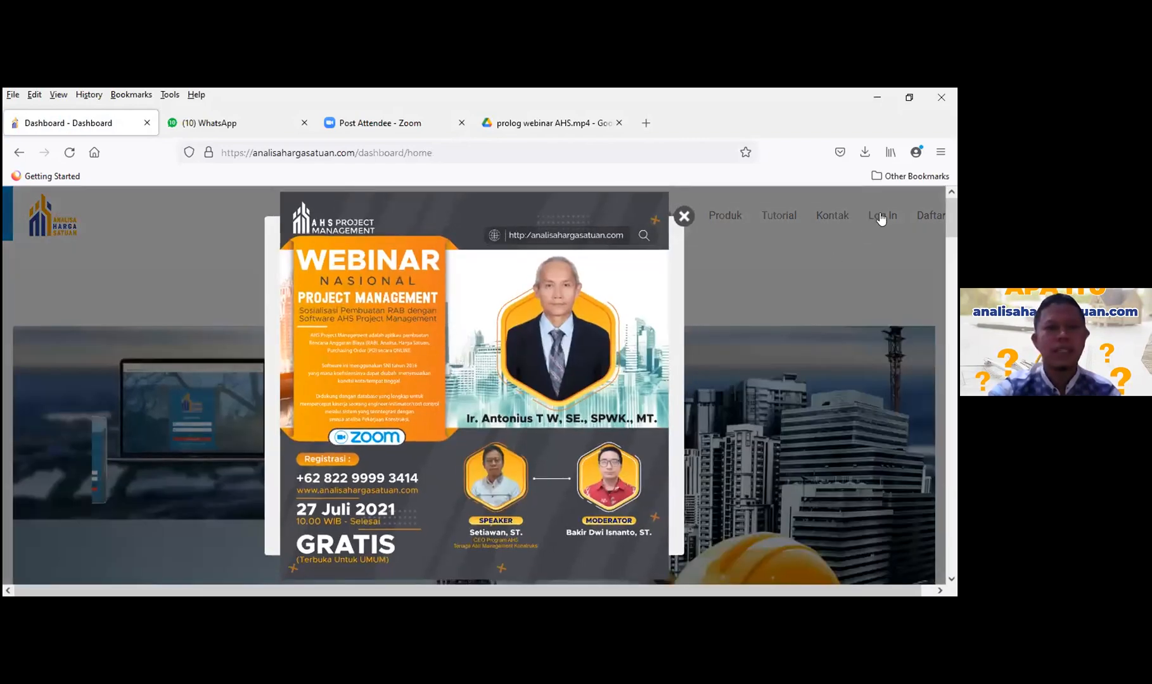
click(881, 217)
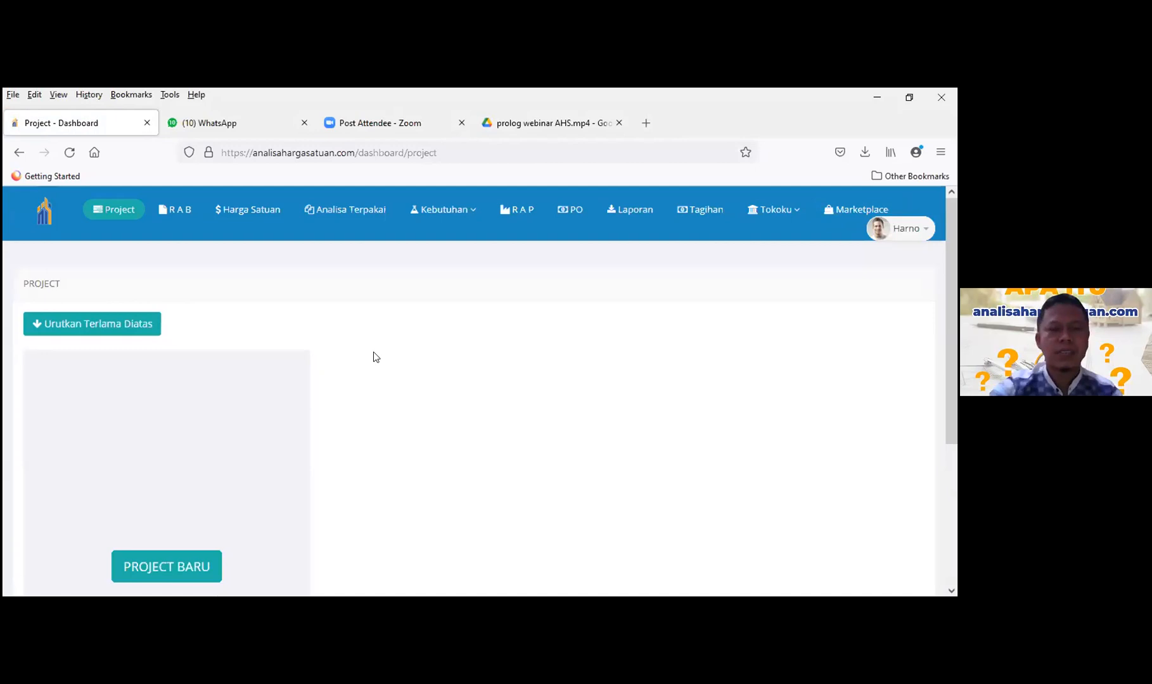
- Scroll through the RAB cost sheet to review its items
scroll(373, 355, down, 5)
scroll(373, 355, up, 2)
scroll(373, 356, up, 3)
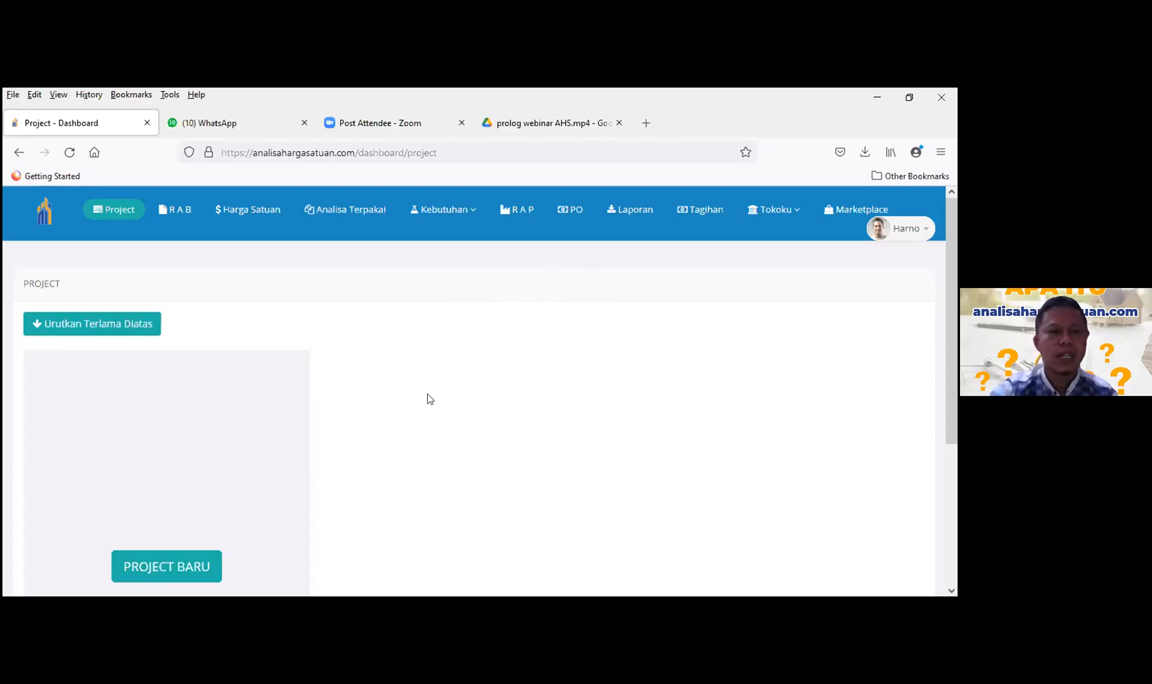
scroll(402, 373, down, 3)
scroll(402, 372, up, 3)
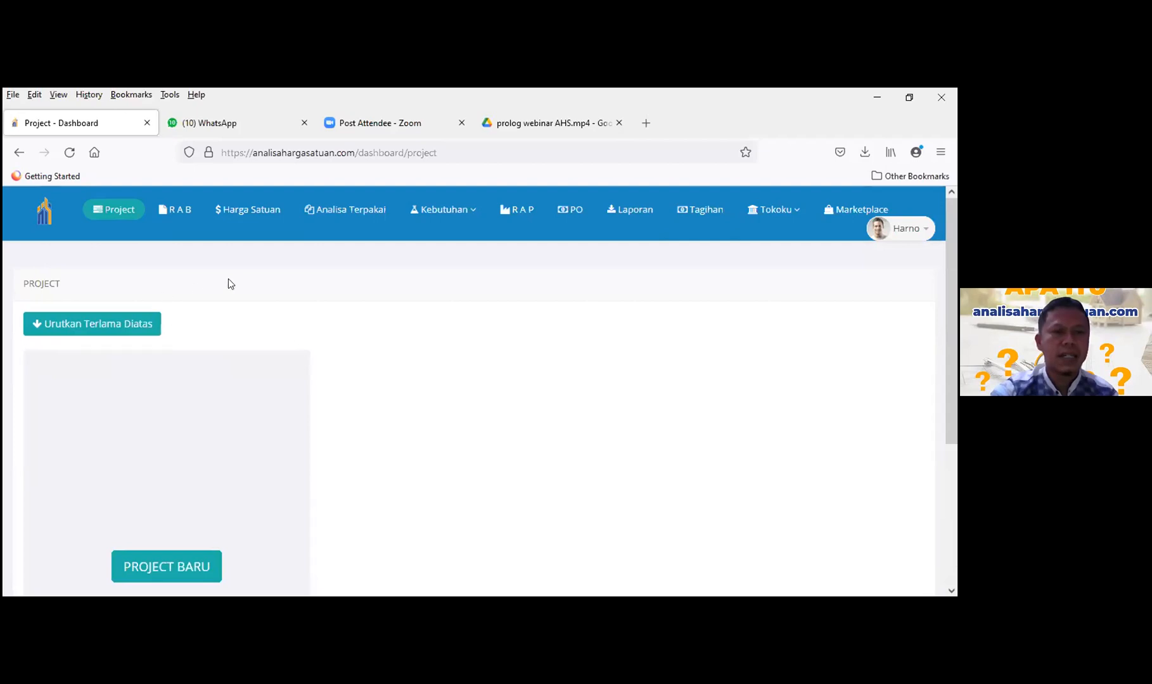
scroll(430, 387, down, 3)
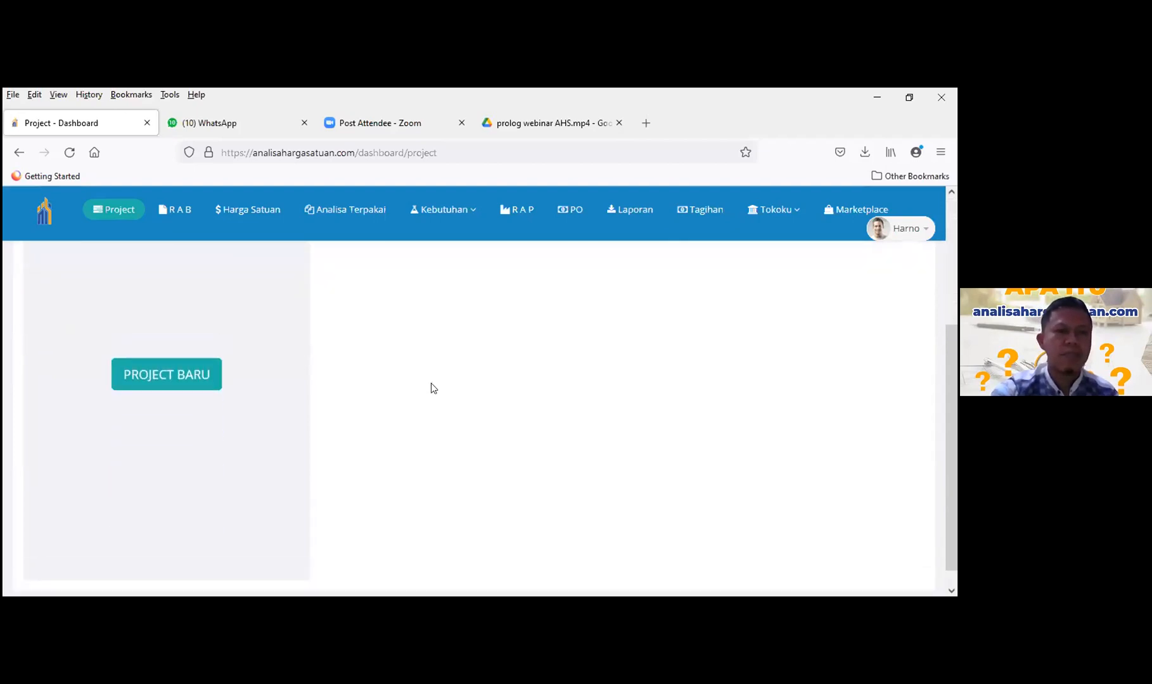
scroll(429, 383, up, 3)
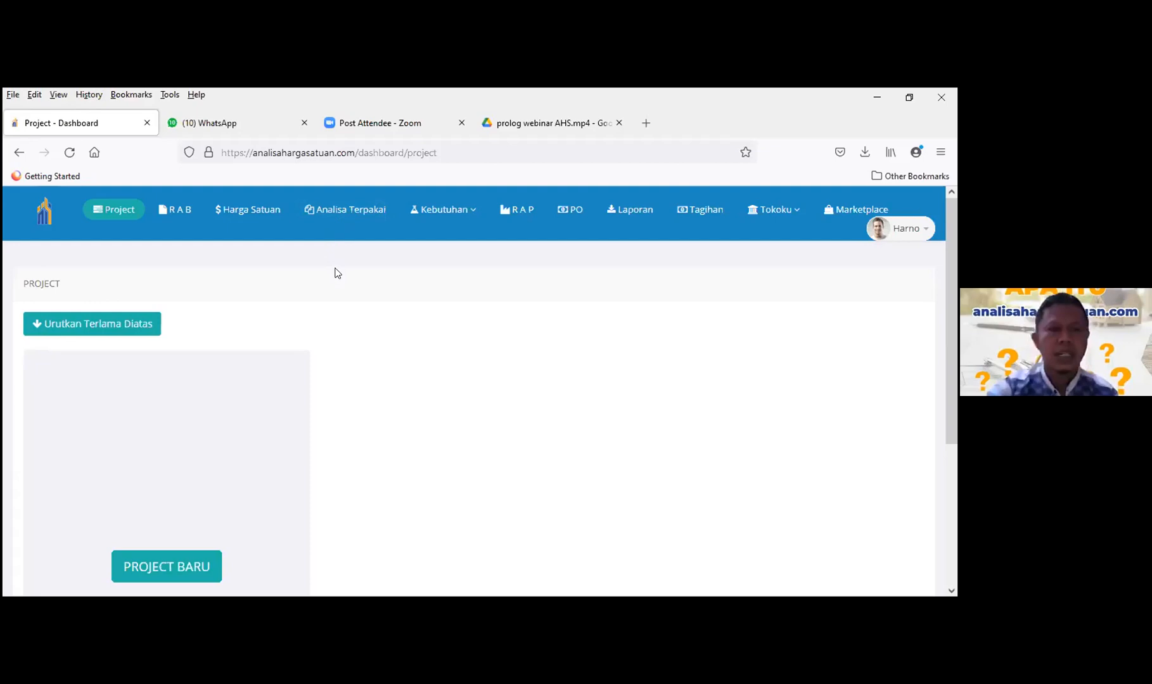
scroll(319, 261, down, 3)
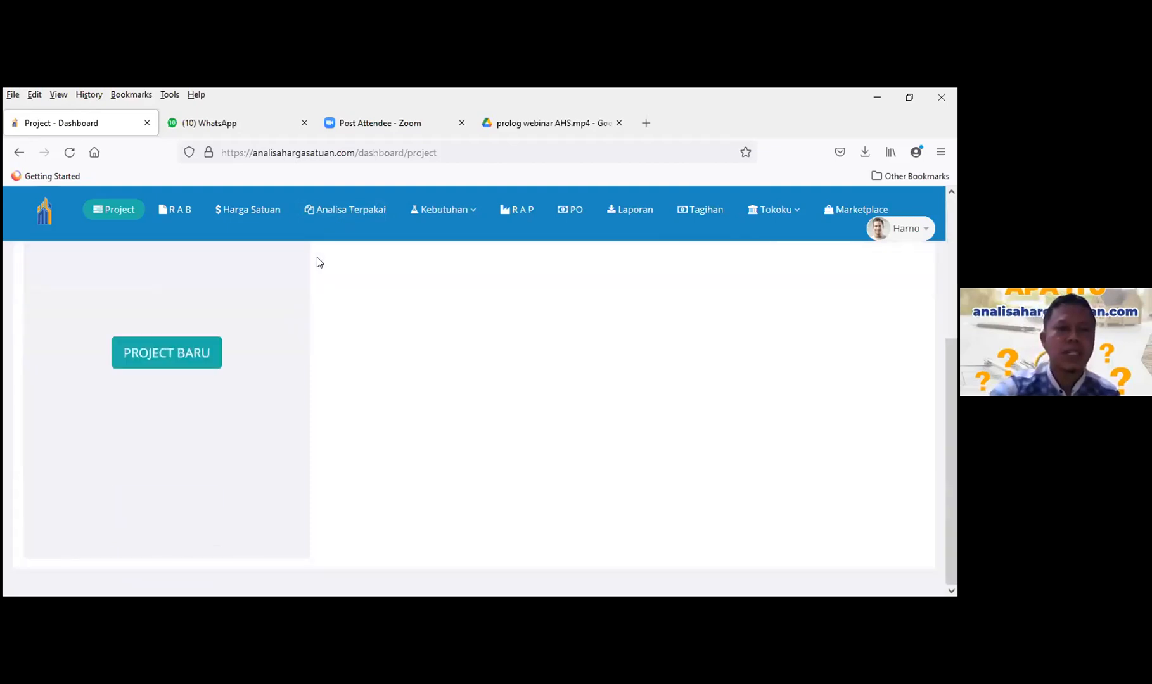
scroll(320, 279, up, 2)
scroll(317, 286, up, 2)
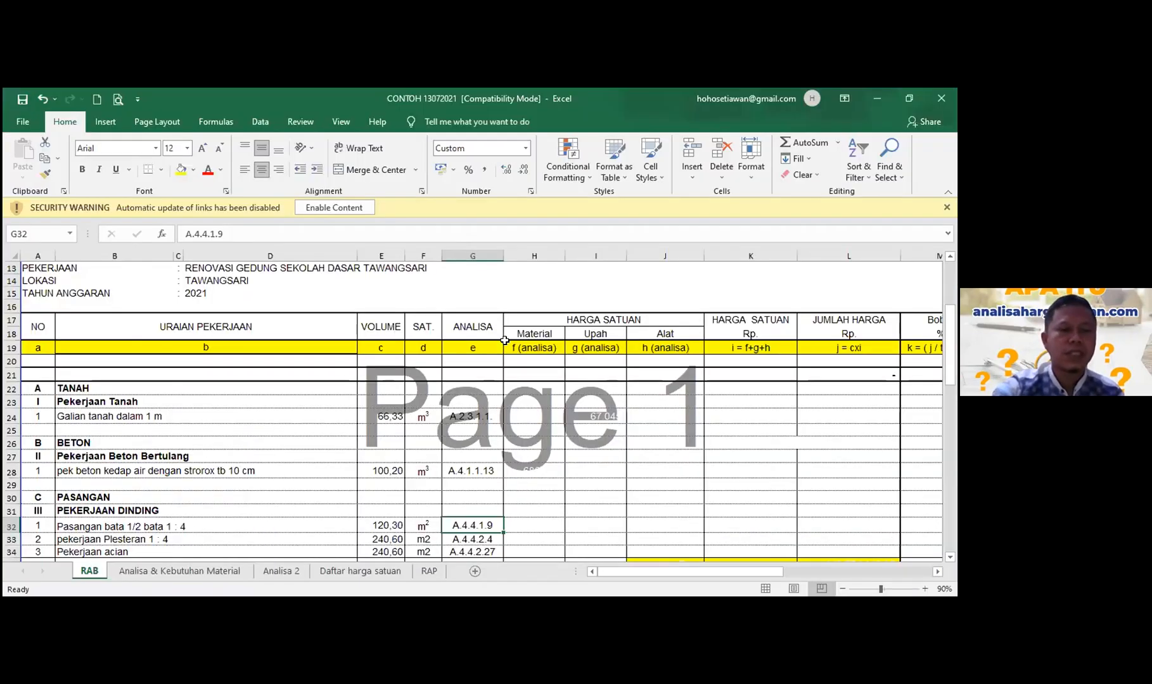
scroll(504, 352, down, 3)
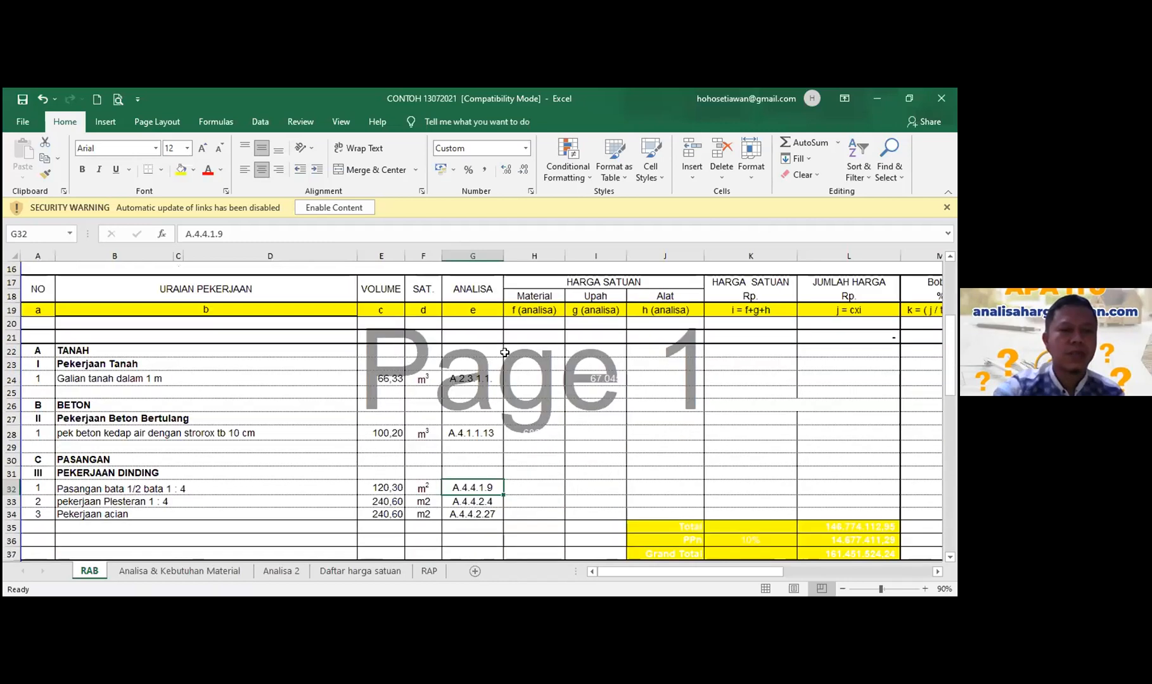
scroll(503, 352, up, 4)
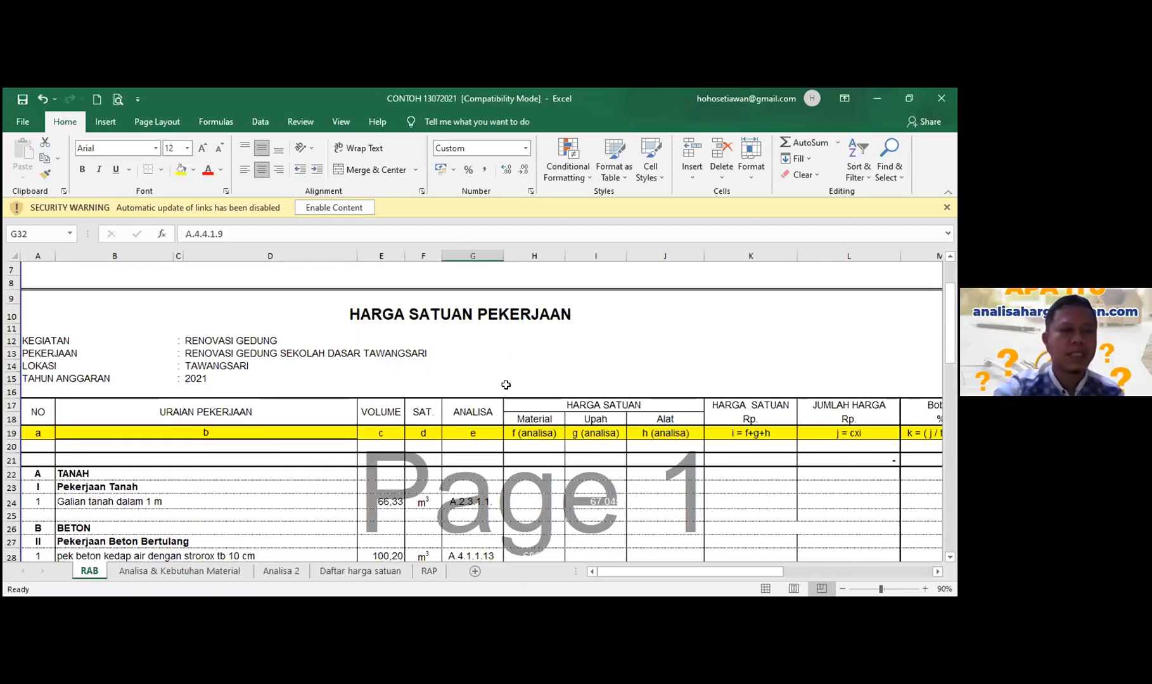
scroll(510, 363, up, 1)
scroll(511, 363, down, 2)
scroll(469, 358, up, 1)
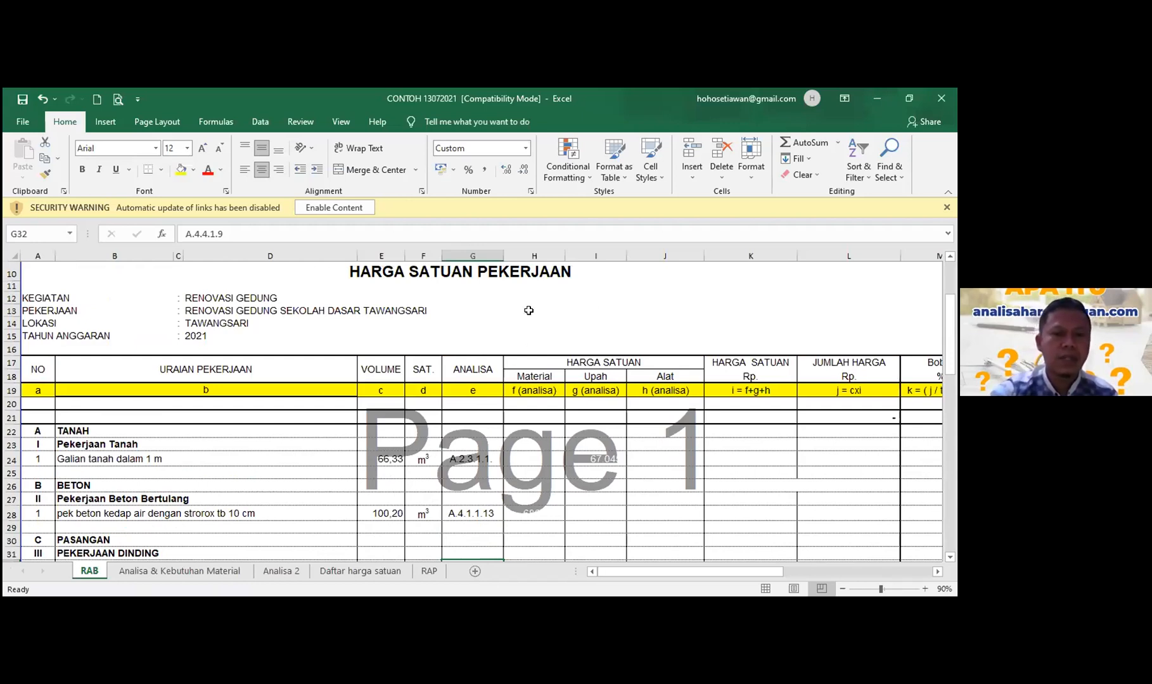
scroll(528, 311, down, 1)
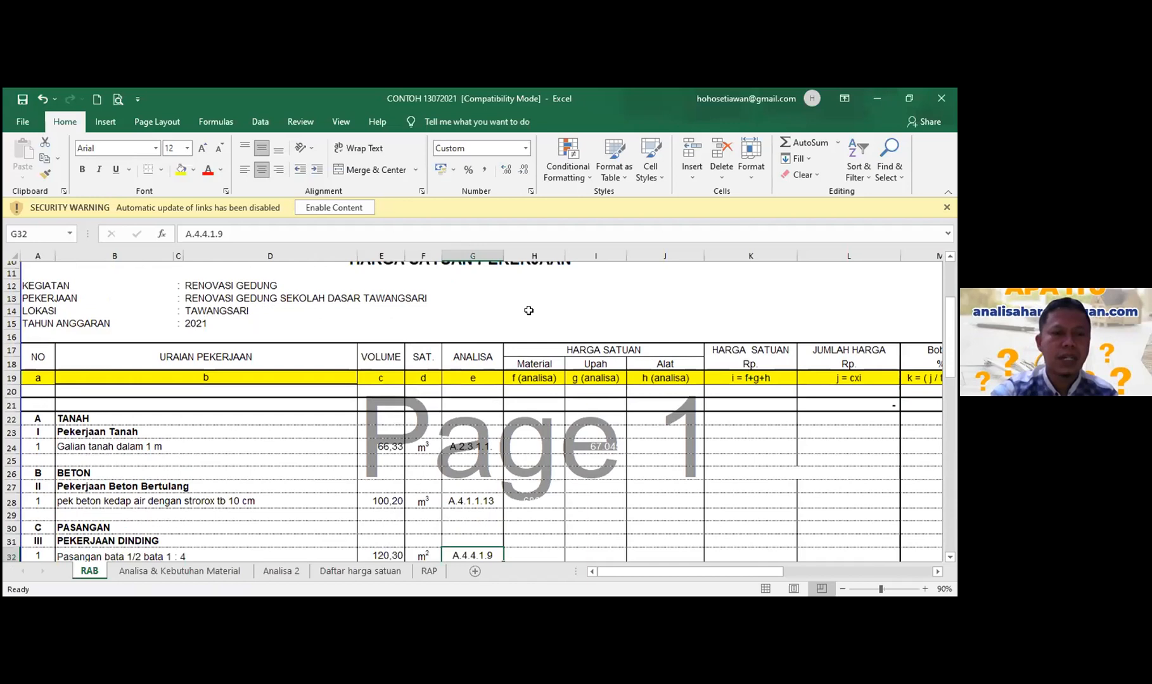
scroll(528, 311, down, 2)
scroll(527, 309, up, 1)
scroll(508, 344, up, 2)
- Select cell J9 beside the sheet title, then return to the Project dashboard
click(682, 294)
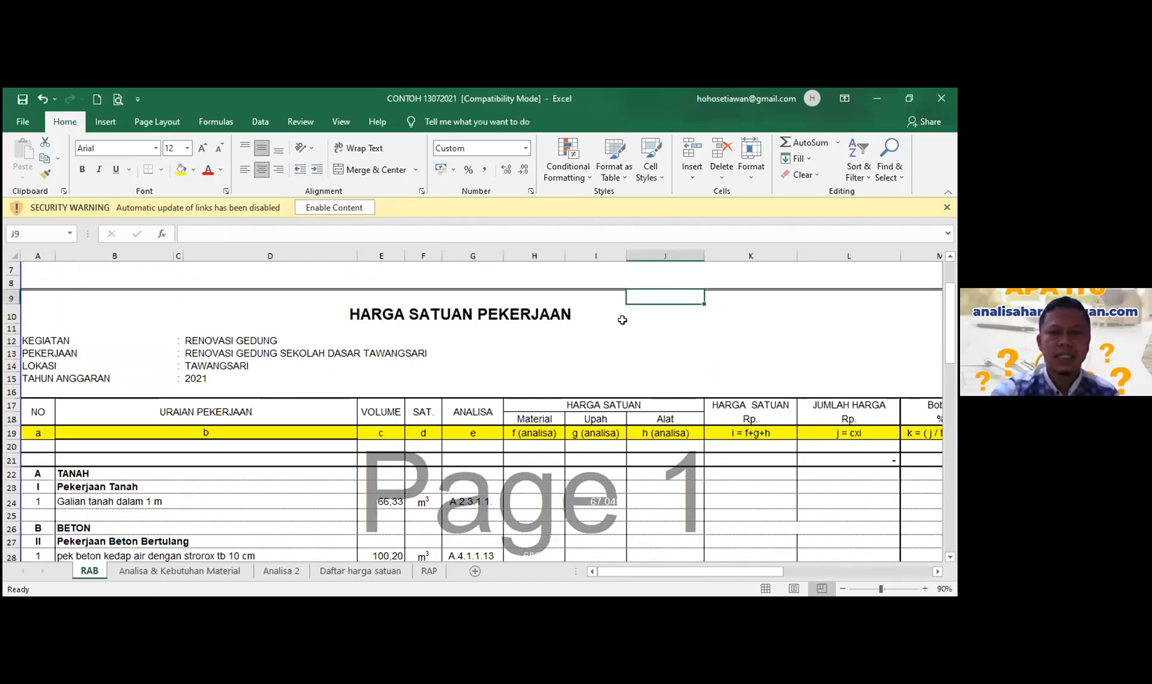
scroll(393, 368, down, 1)
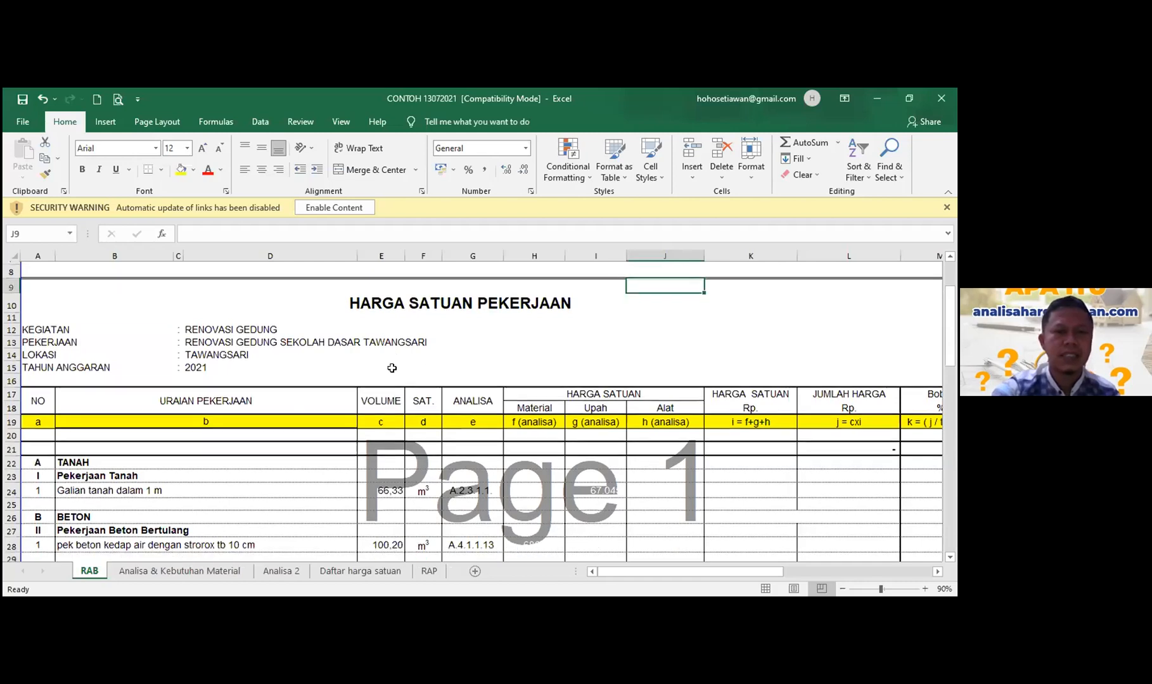
scroll(392, 369, down, 4)
scroll(392, 369, up, 2)
scroll(392, 368, up, 2)
scroll(246, 495, up, 2)
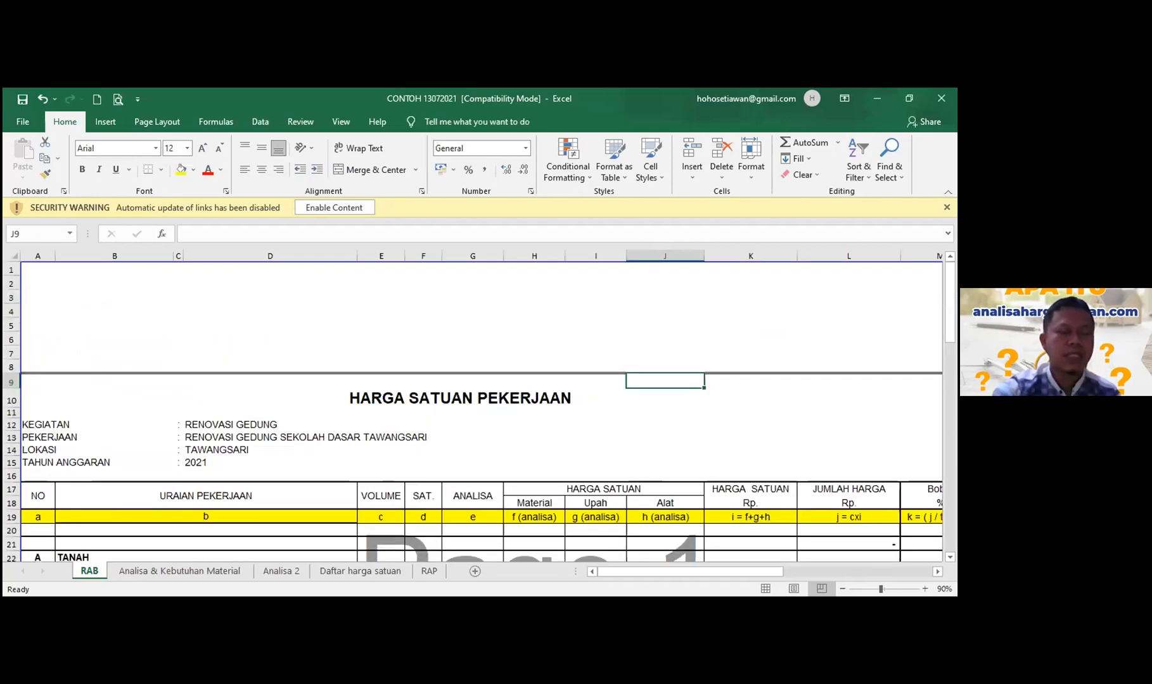
key(alt+Tab)
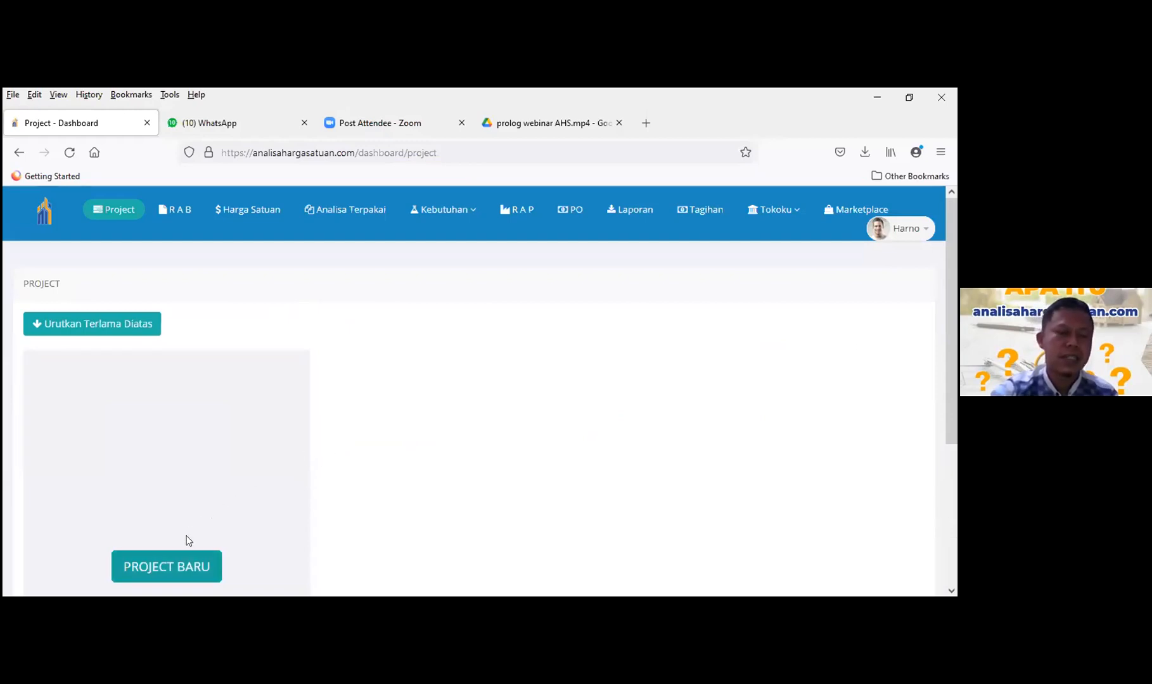
- Start a new project with PROJECT BARU
scroll(204, 461, down, 2)
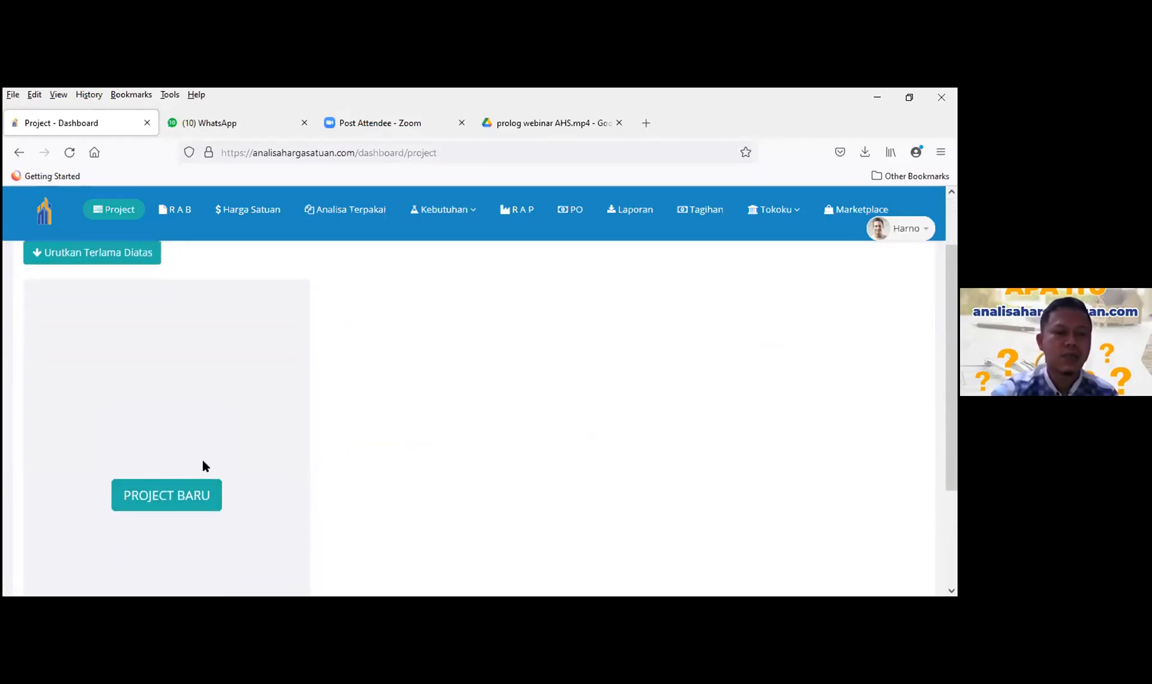
click(155, 498)
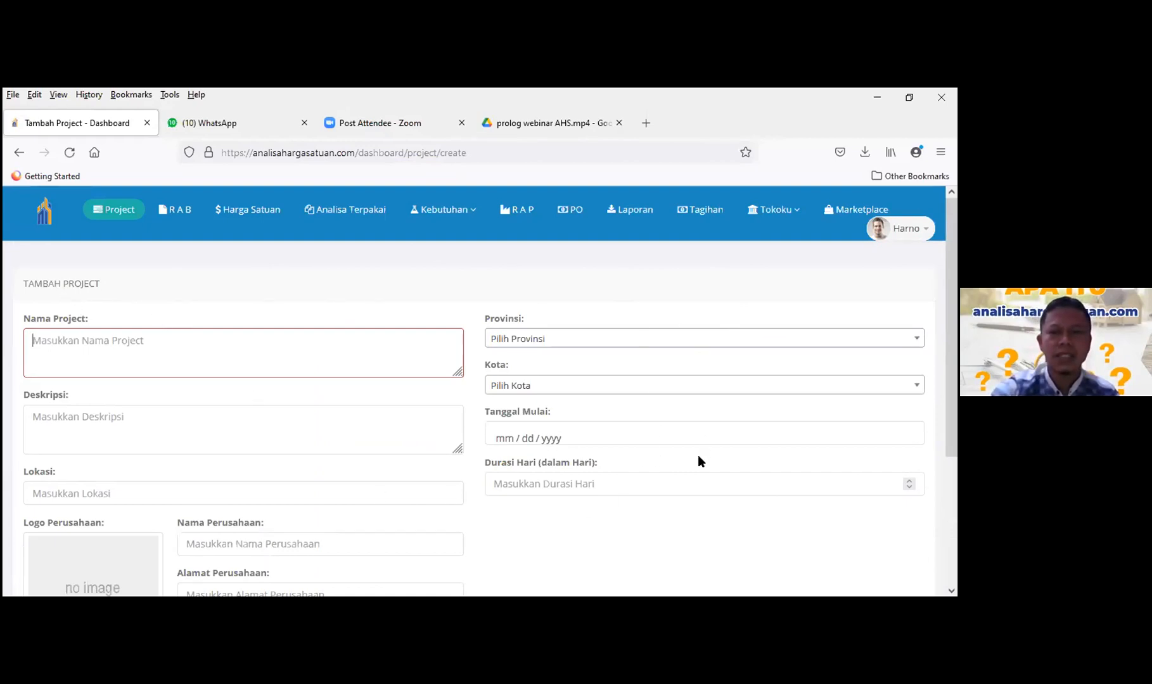
scroll(698, 463, down, 3)
scroll(700, 468, up, 3)
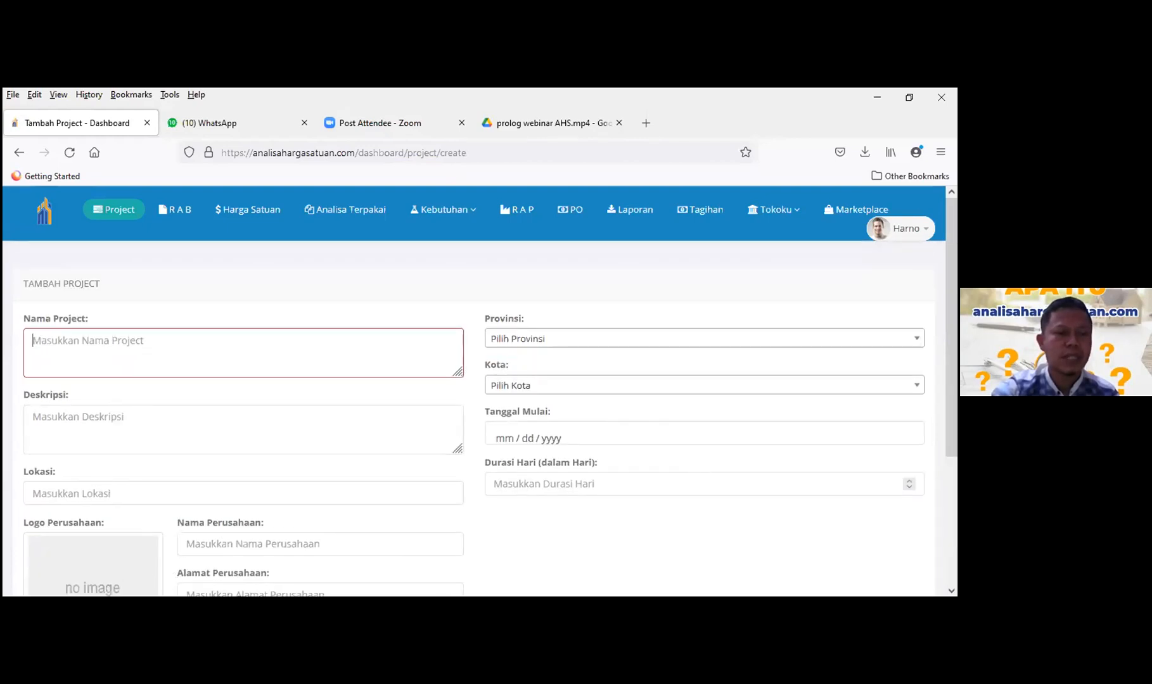
- Copy RENOVASI GEDUNG from Excel cell D12 into Nama Project
click(159, 594)
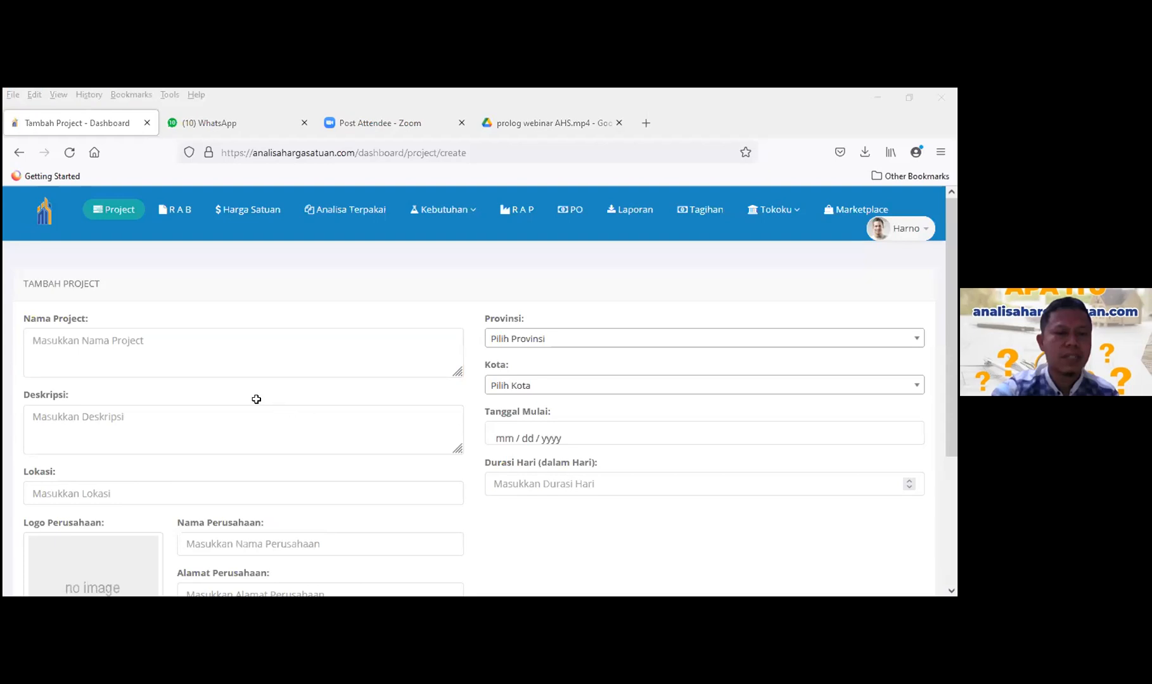
scroll(224, 385, down, 1)
click(205, 383)
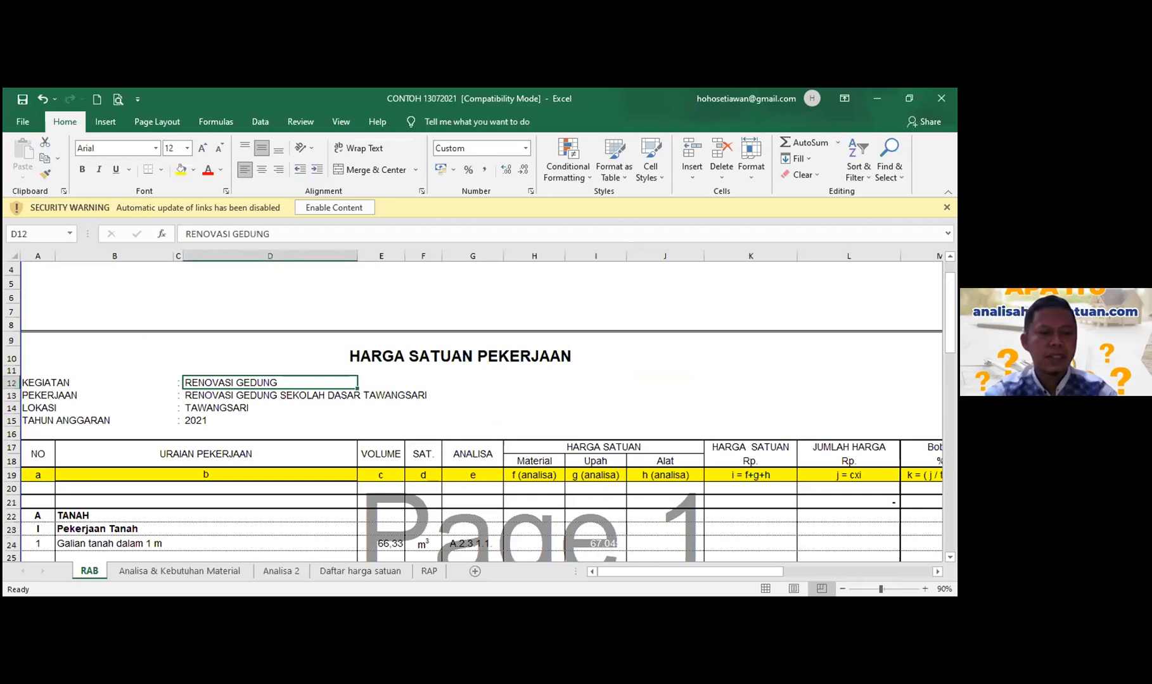
key(ctrl+c)
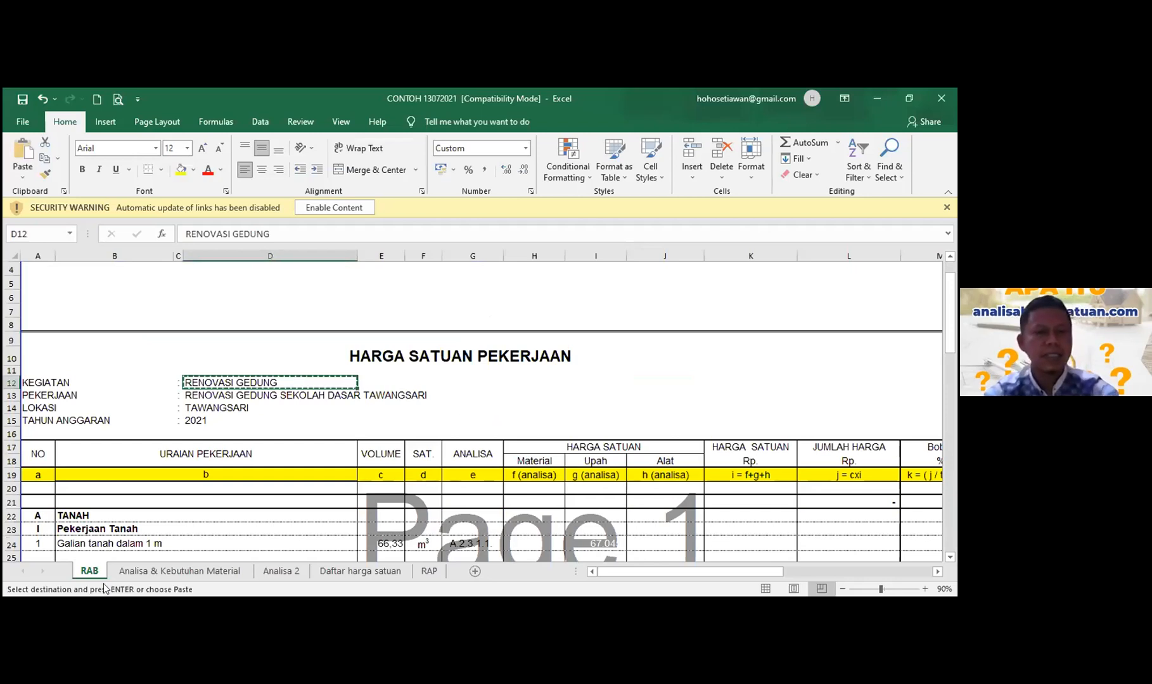
key(alt+Tab)
key(ctrl+v)
- Paste the D13 description RENOVASI GEDUNG SEKOLAH DASAR TAWANGSARI into Deskripsi
click(97, 430)
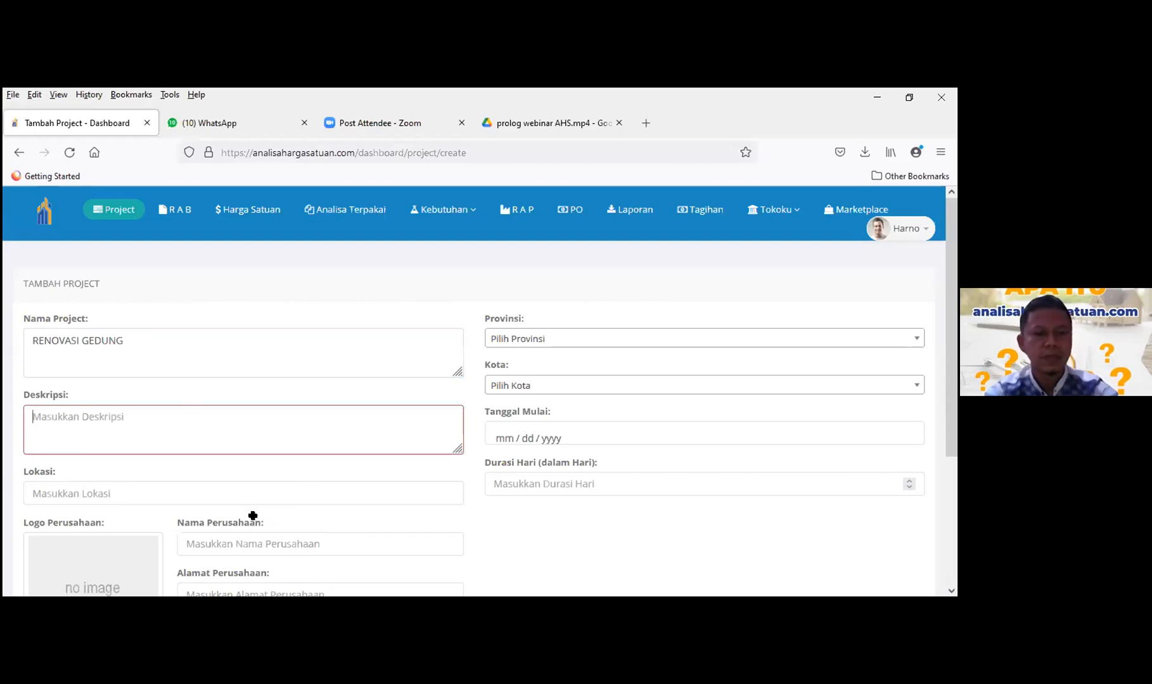
key(alt+Tab)
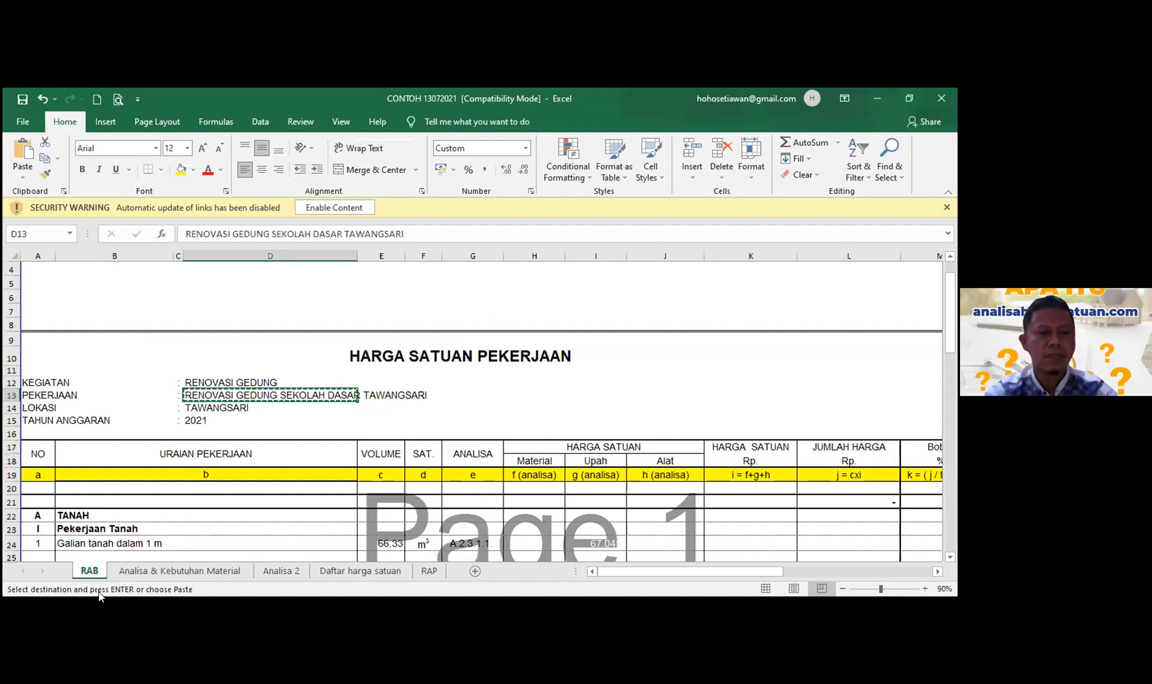
key(alt+Tab)
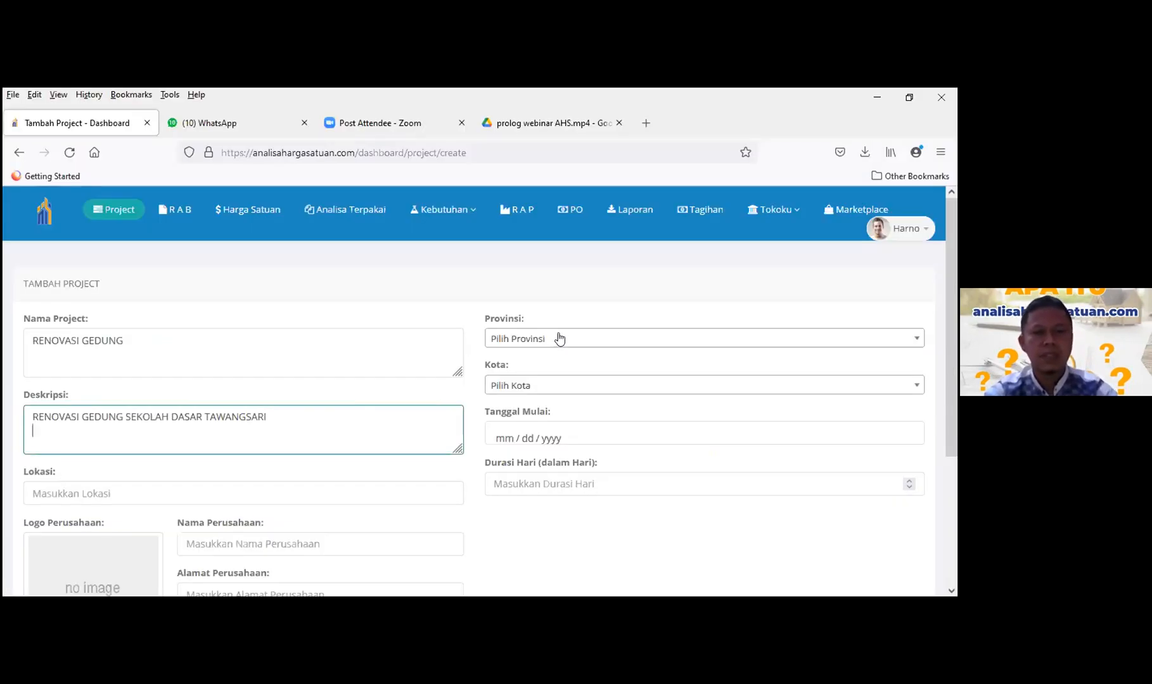
- Set the province to JAWA TENGAH and the city to KAB. BLORA
click(549, 346)
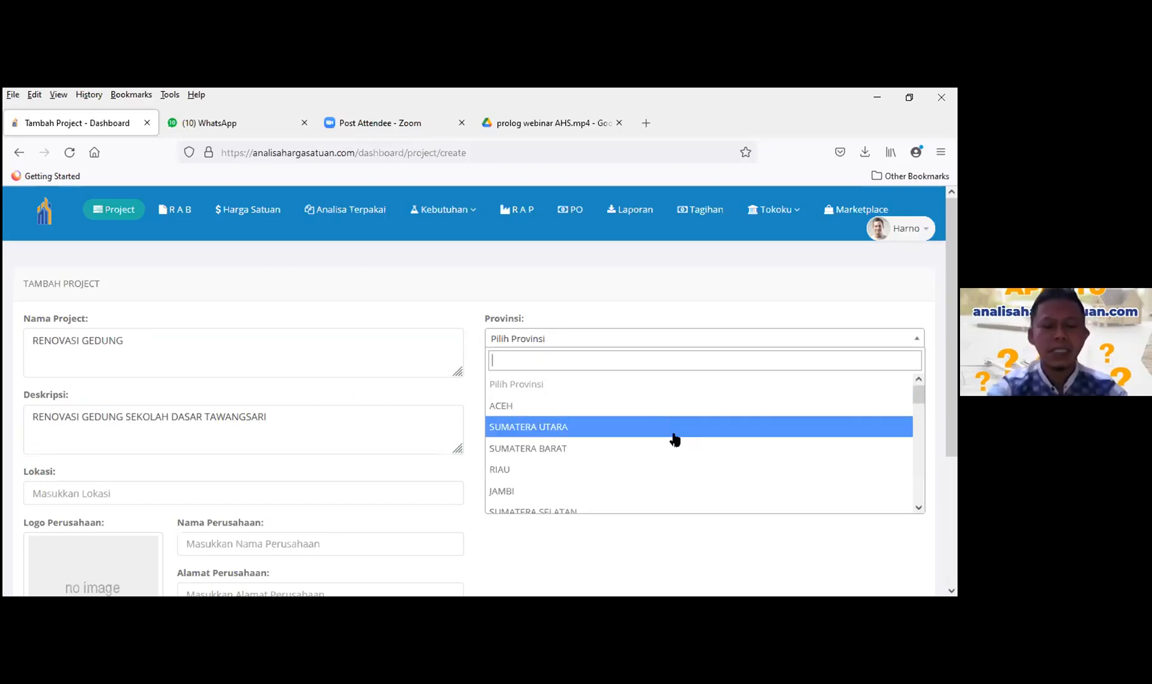
text(jawa)
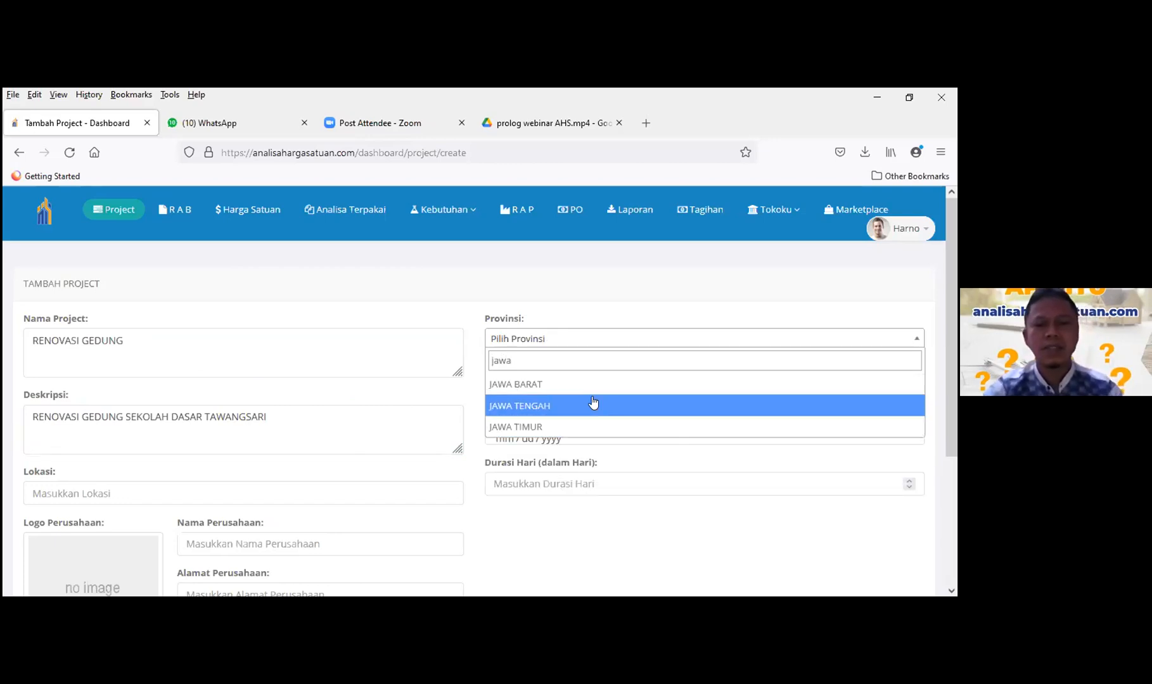
click(588, 399)
click(578, 386)
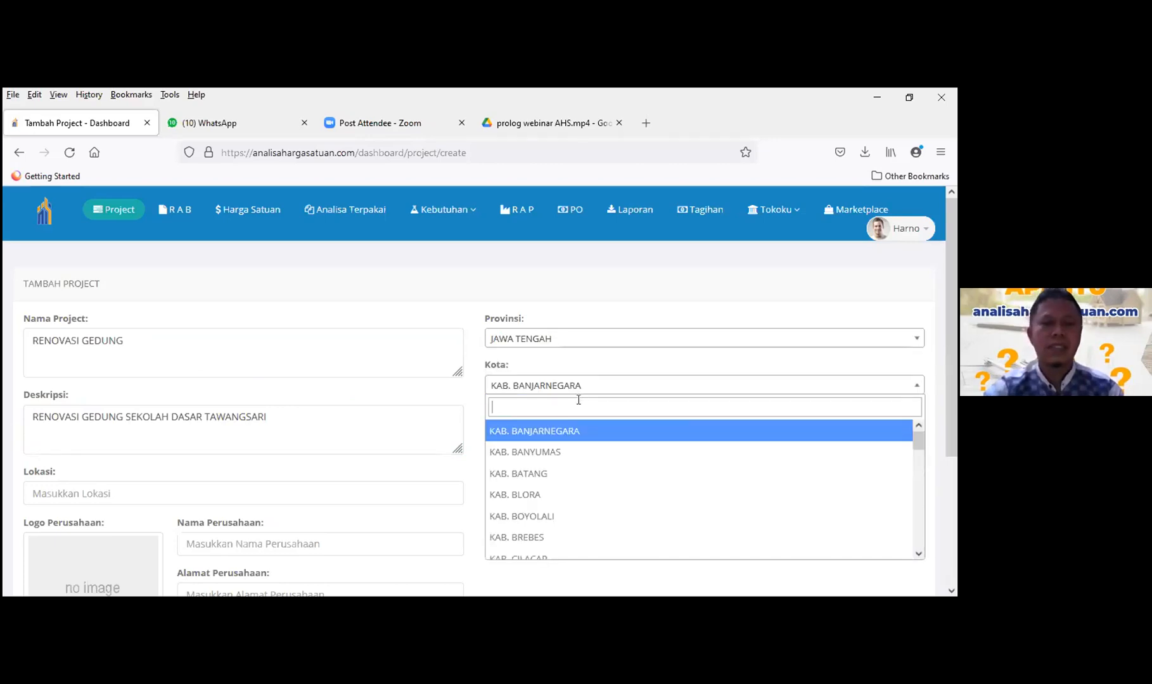
click(586, 489)
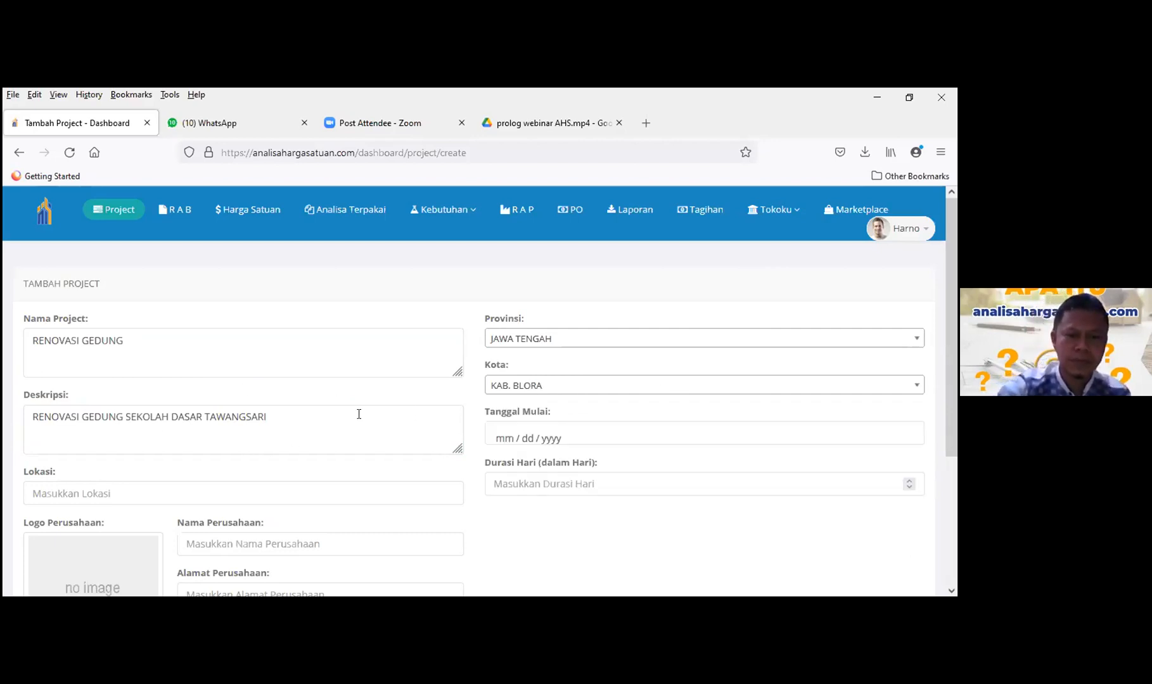
- Set the start date to July 28, 2021 and the duration to 45 days
scroll(358, 414, down, 2)
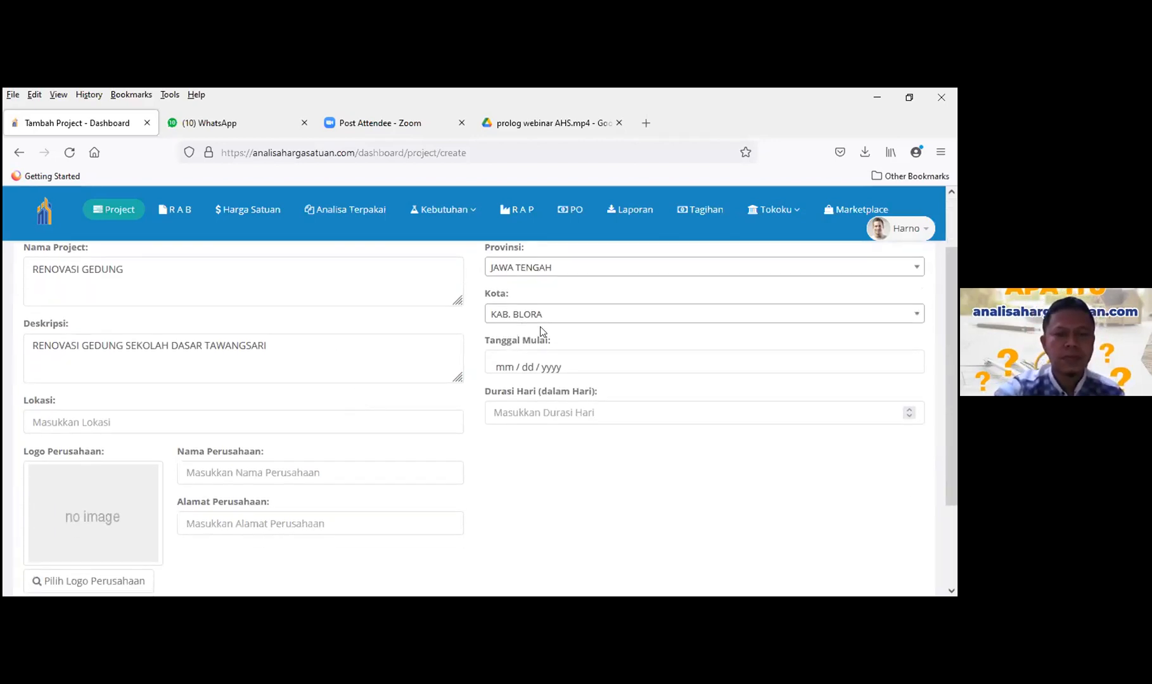
click(548, 366)
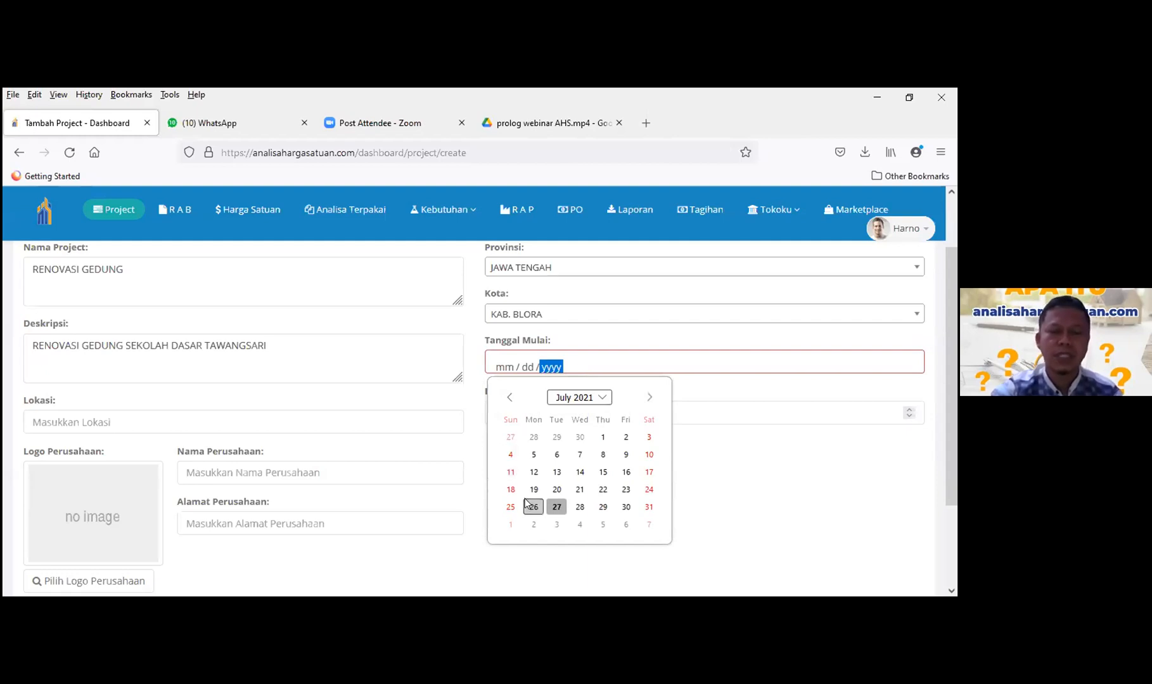
click(579, 507)
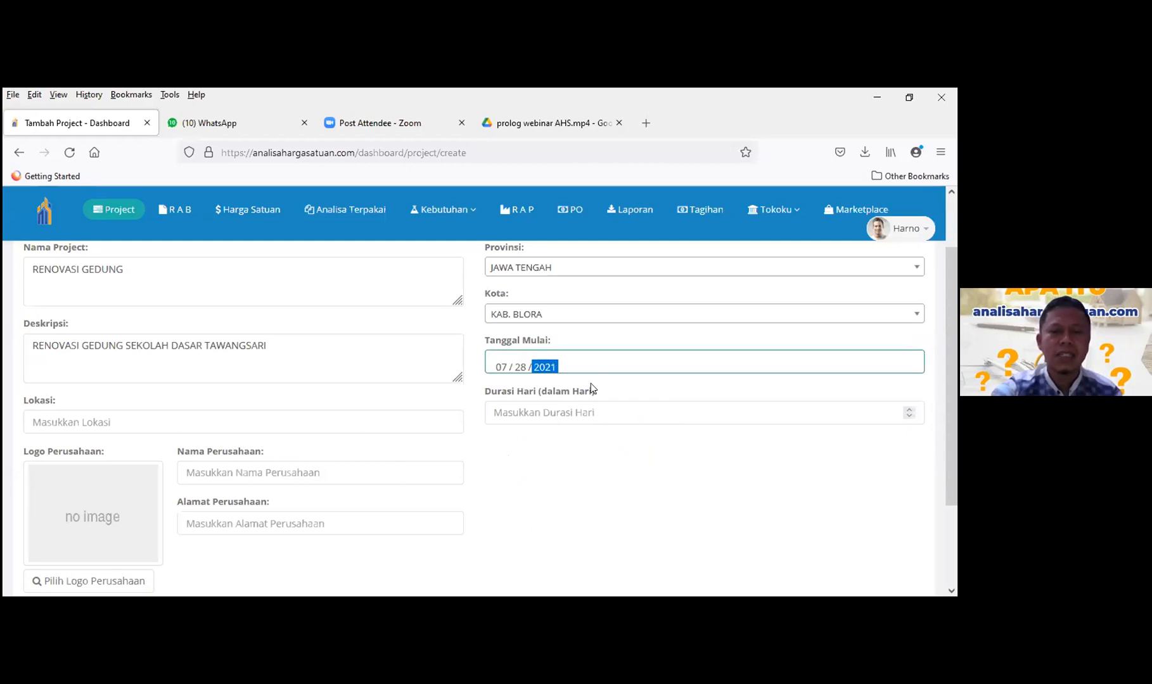
click(517, 413)
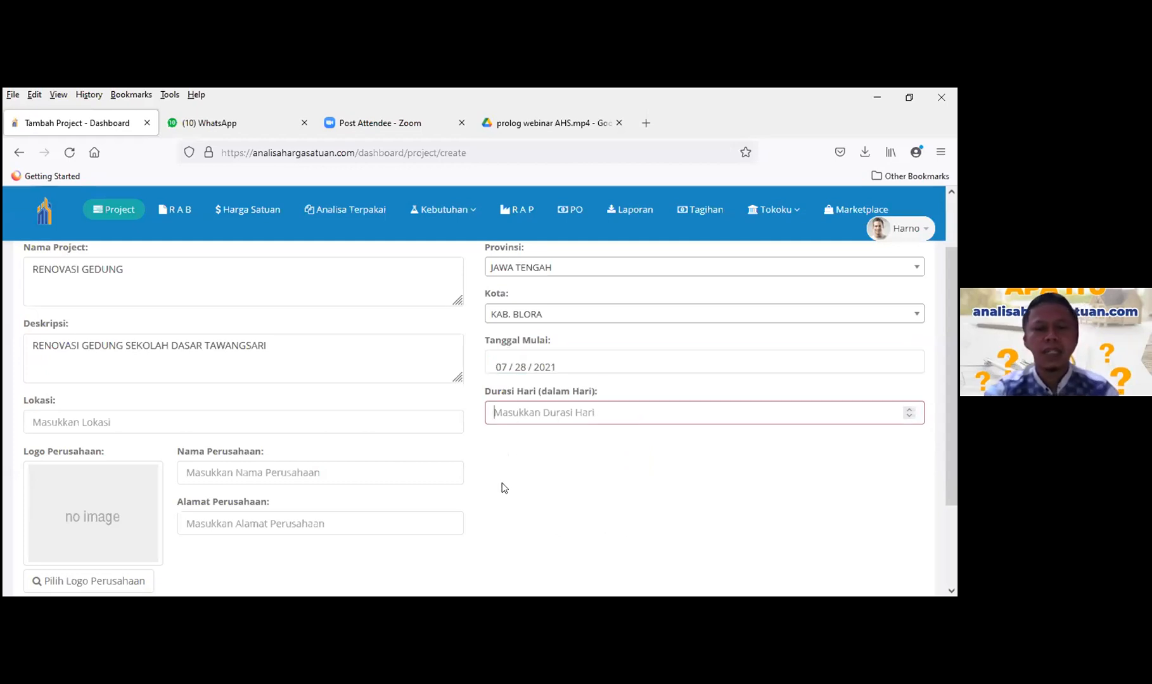
text(45)
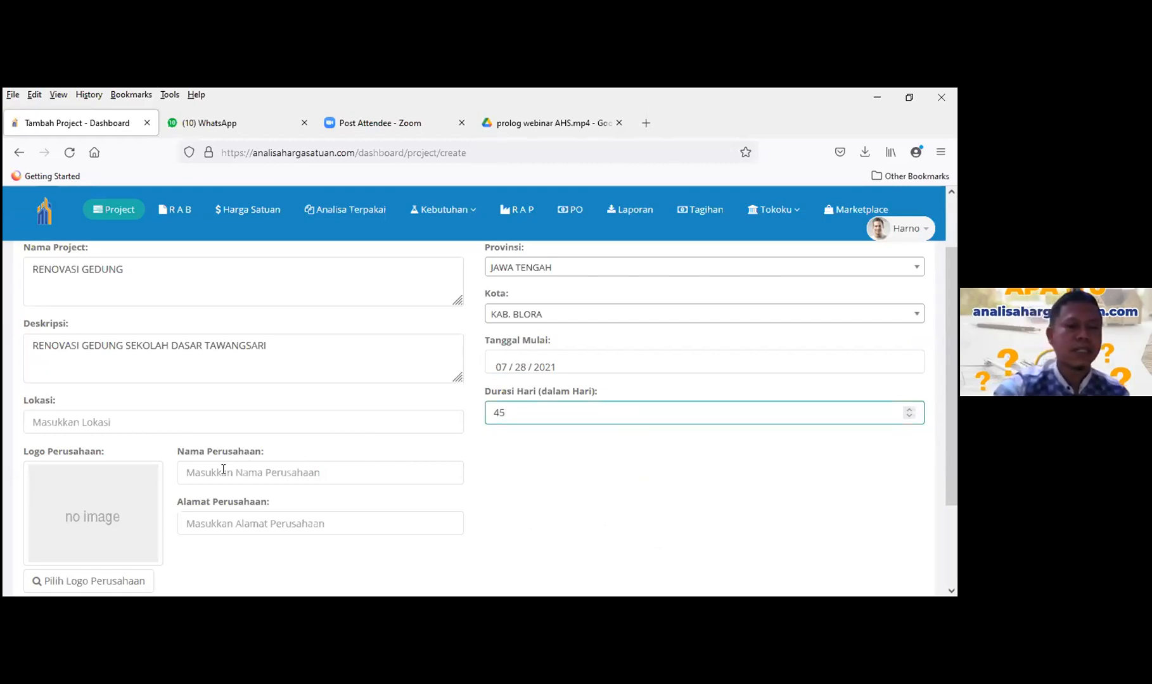
- Set company PT. PERDANA KONSTRUKSI with company address sragen from the suggestions
click(223, 469)
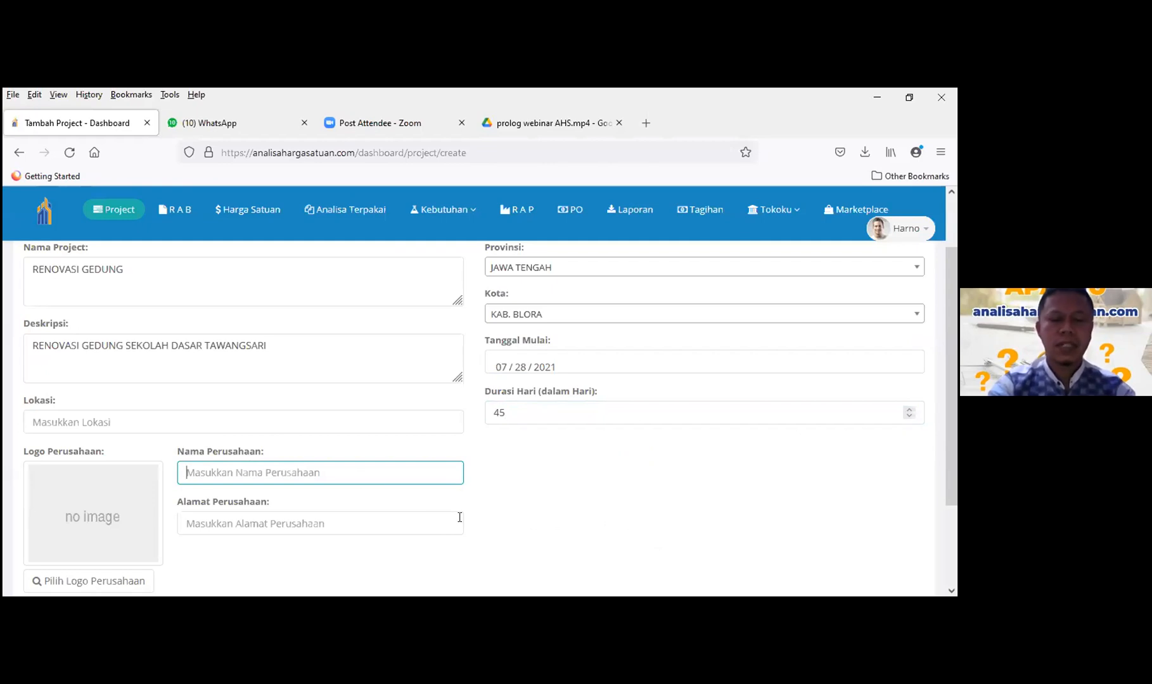
text(pt)
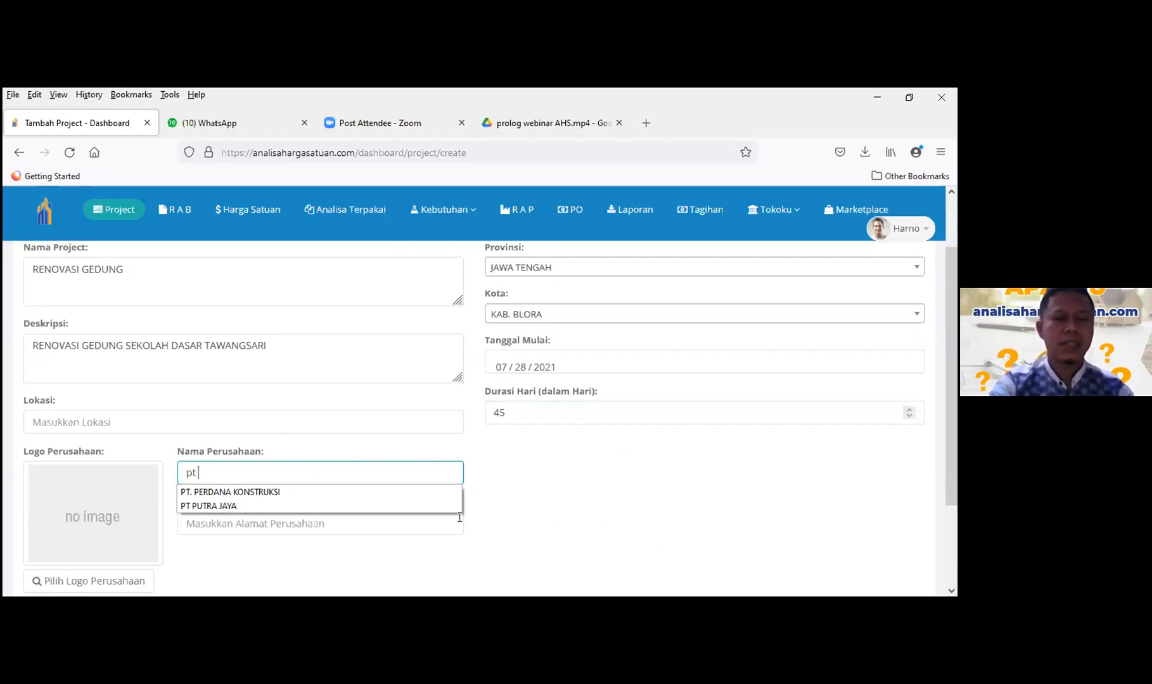
click(319, 492)
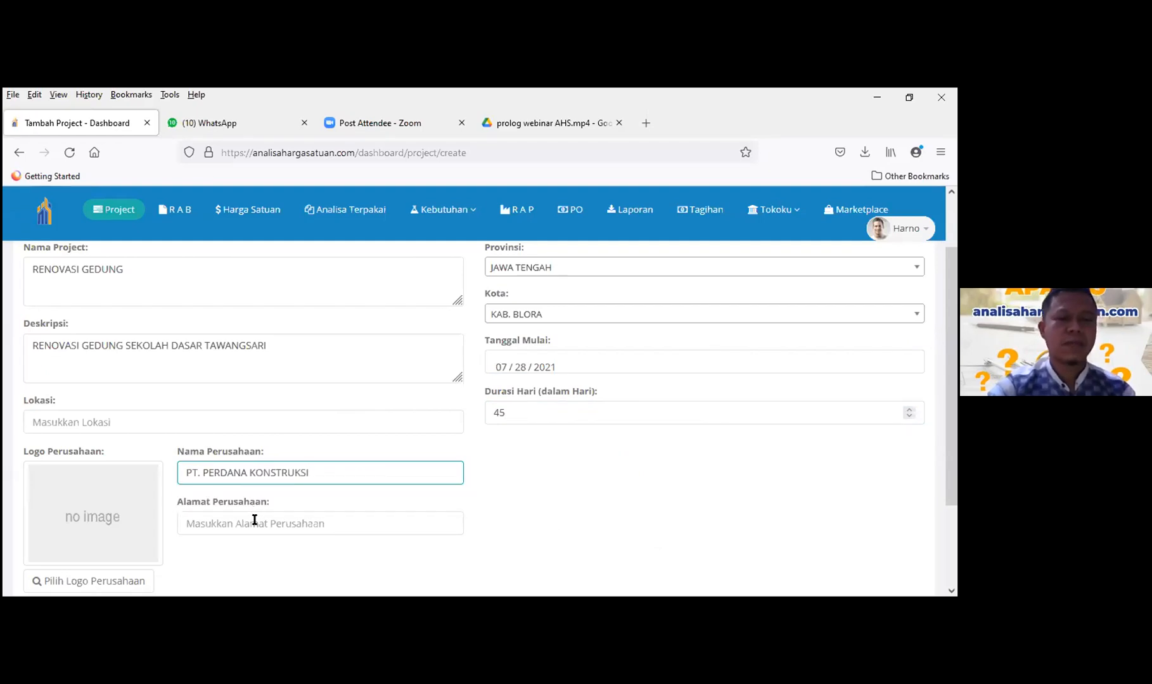
click(290, 520)
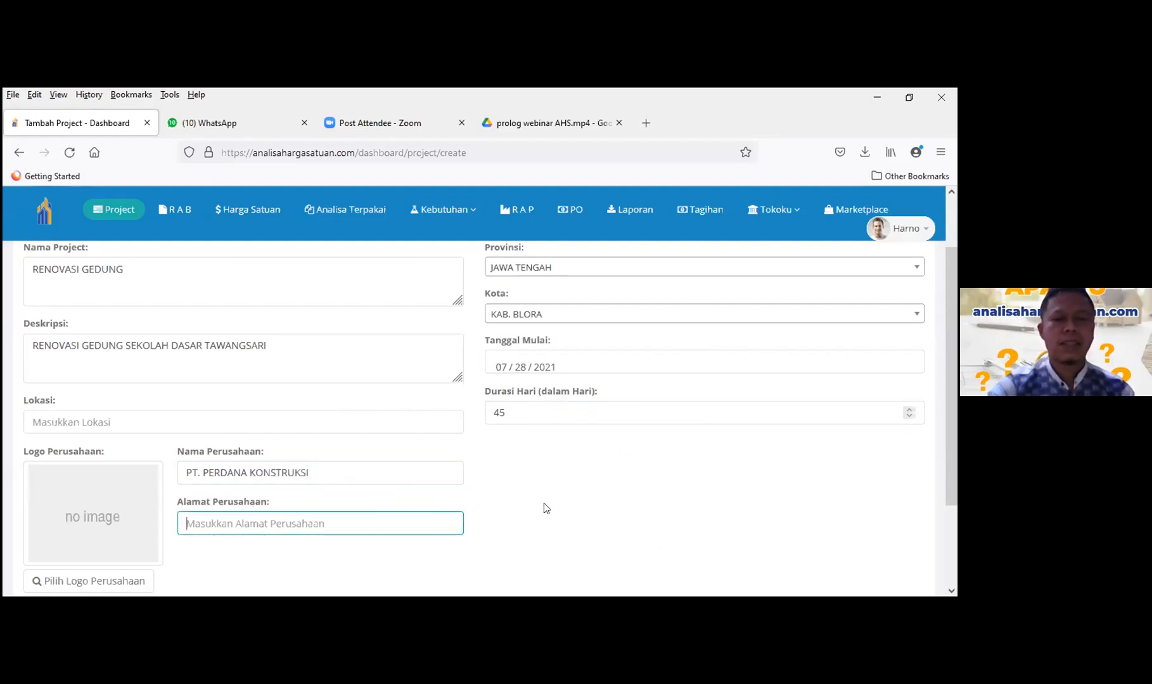
text(sra)
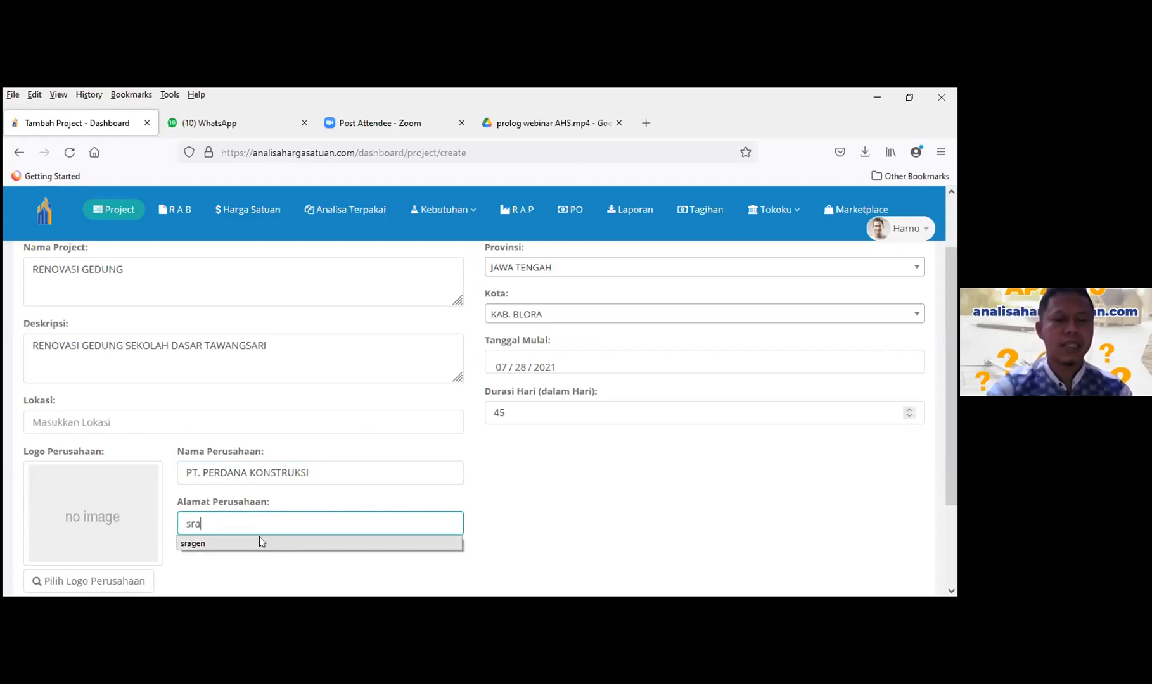
click(259, 543)
scroll(92, 471, down, 3)
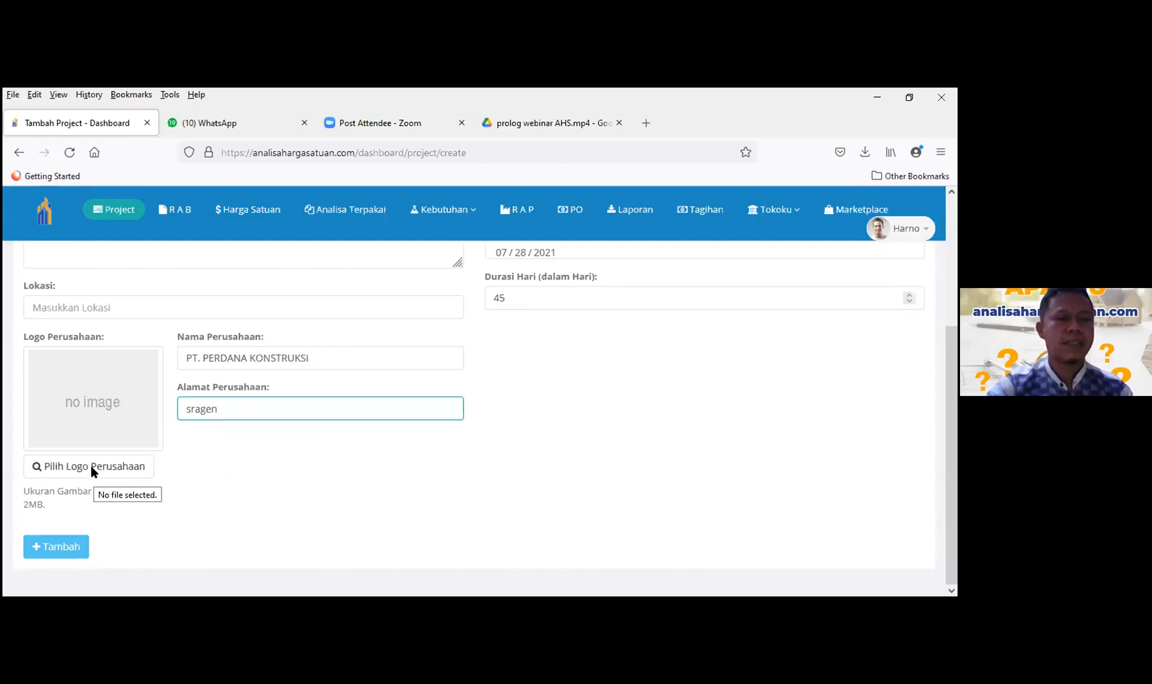
click(91, 465)
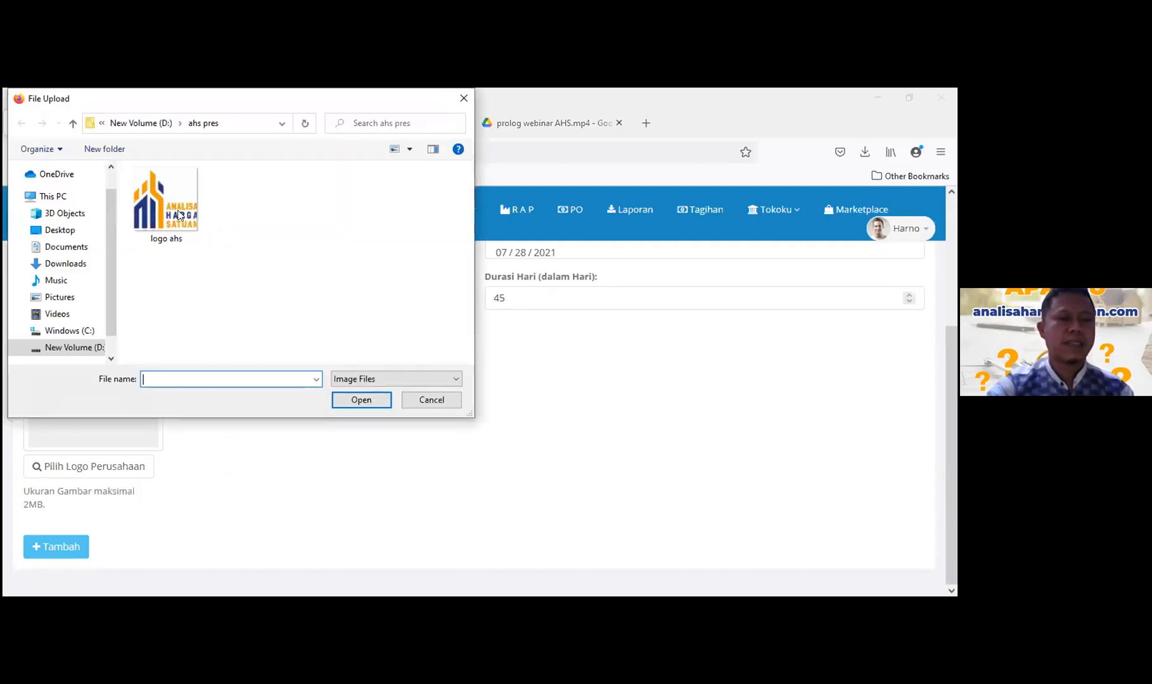
- Upload the 'logo ahs' image as the company logo
click(166, 203)
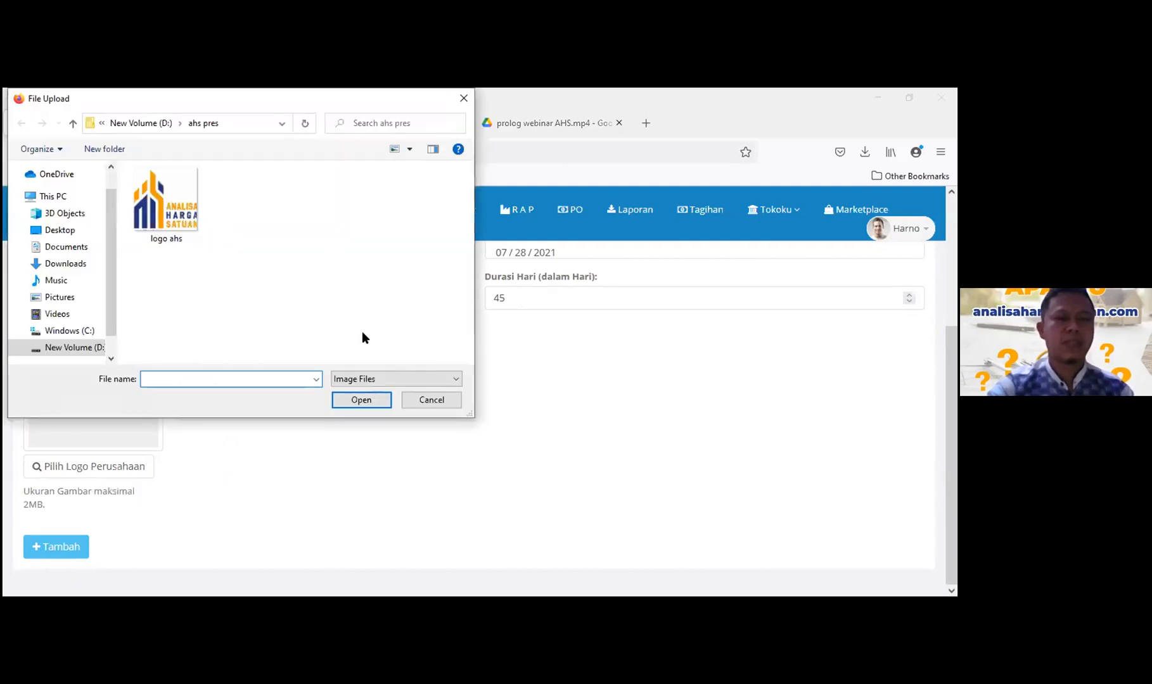
click(360, 401)
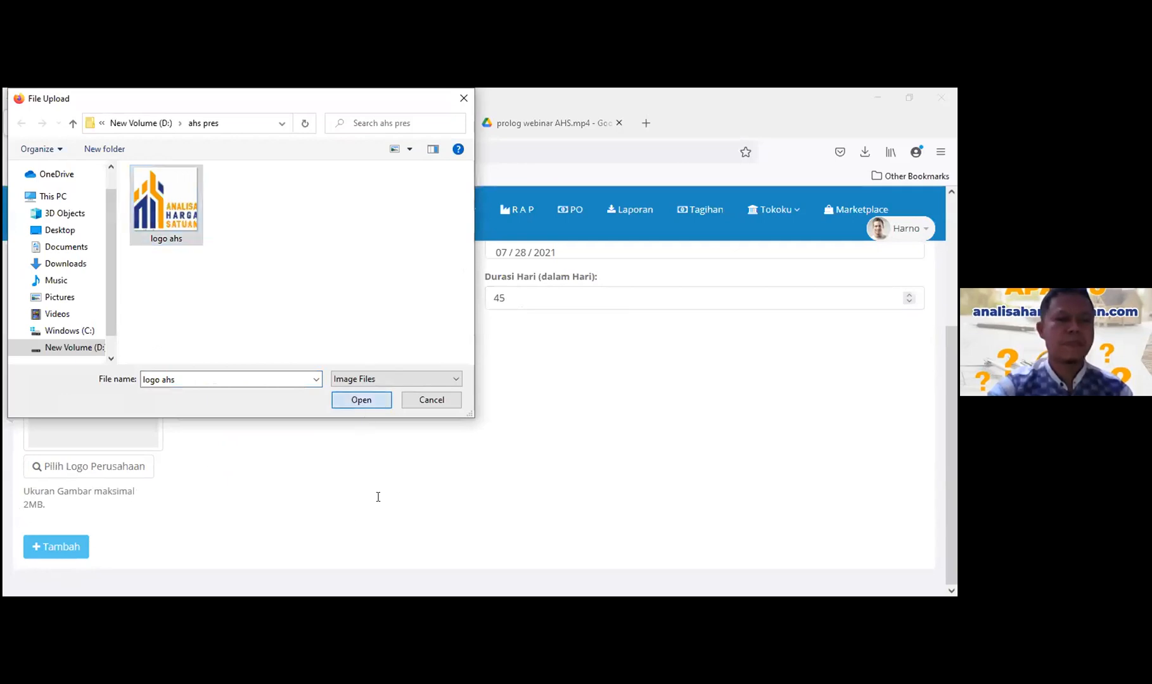
scroll(391, 447, up, 3)
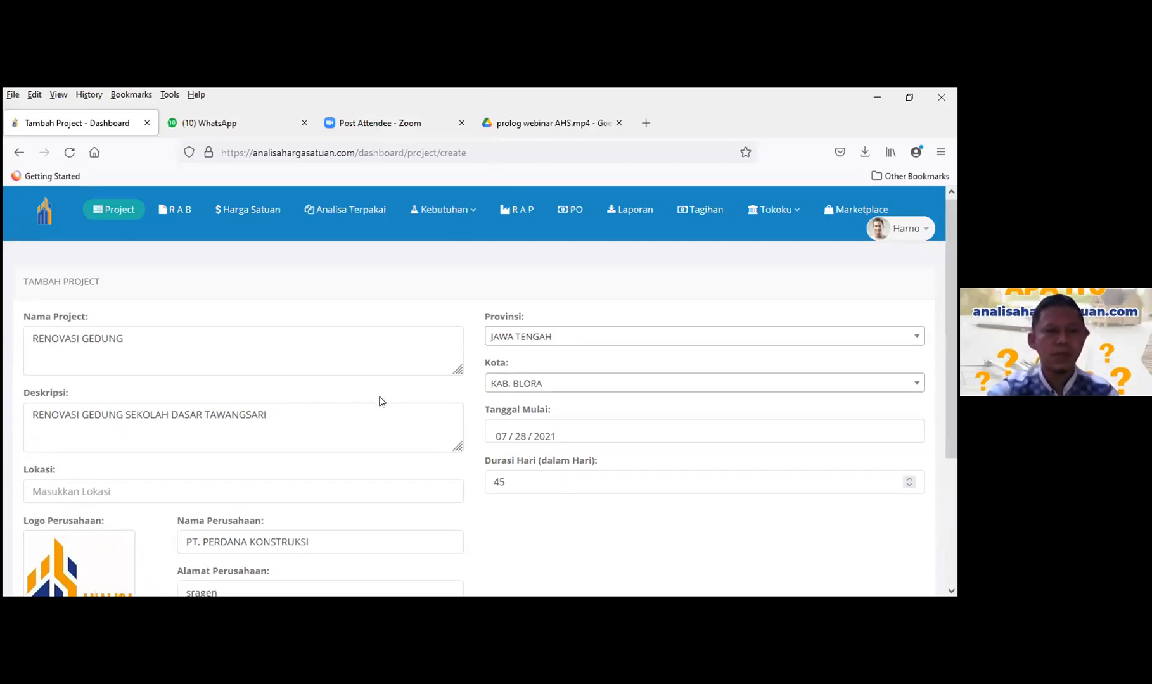
scroll(380, 399, down, 3)
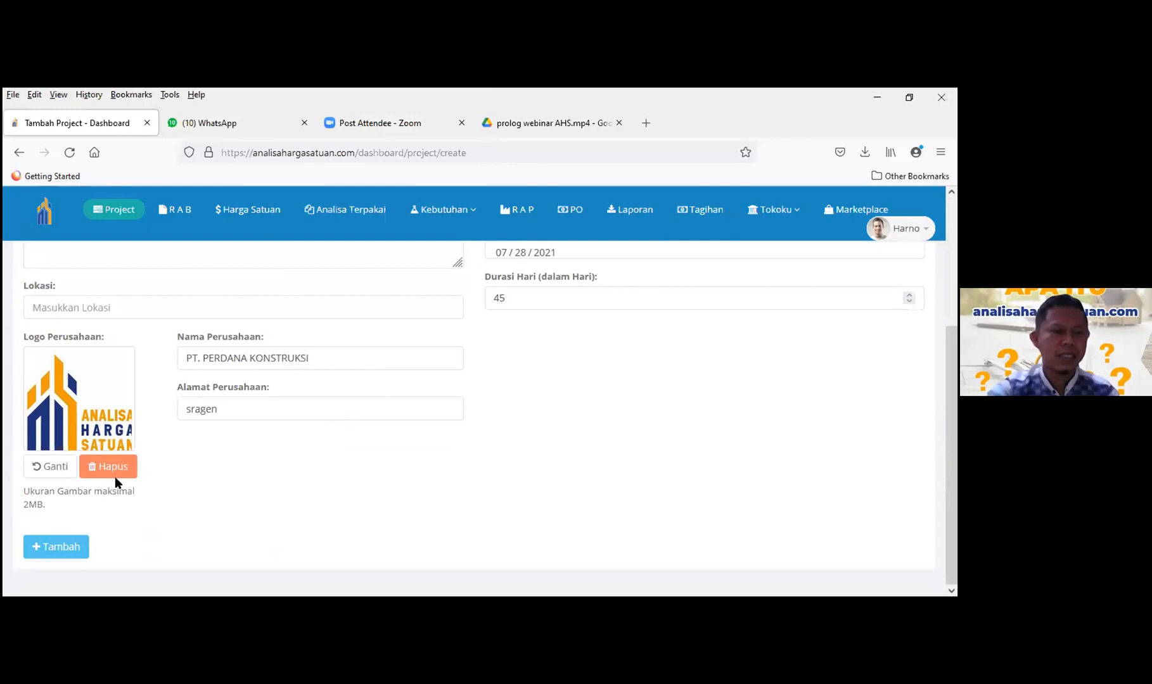
- Fill the missing Lokasi with sragen after Tambah flags it
click(55, 547)
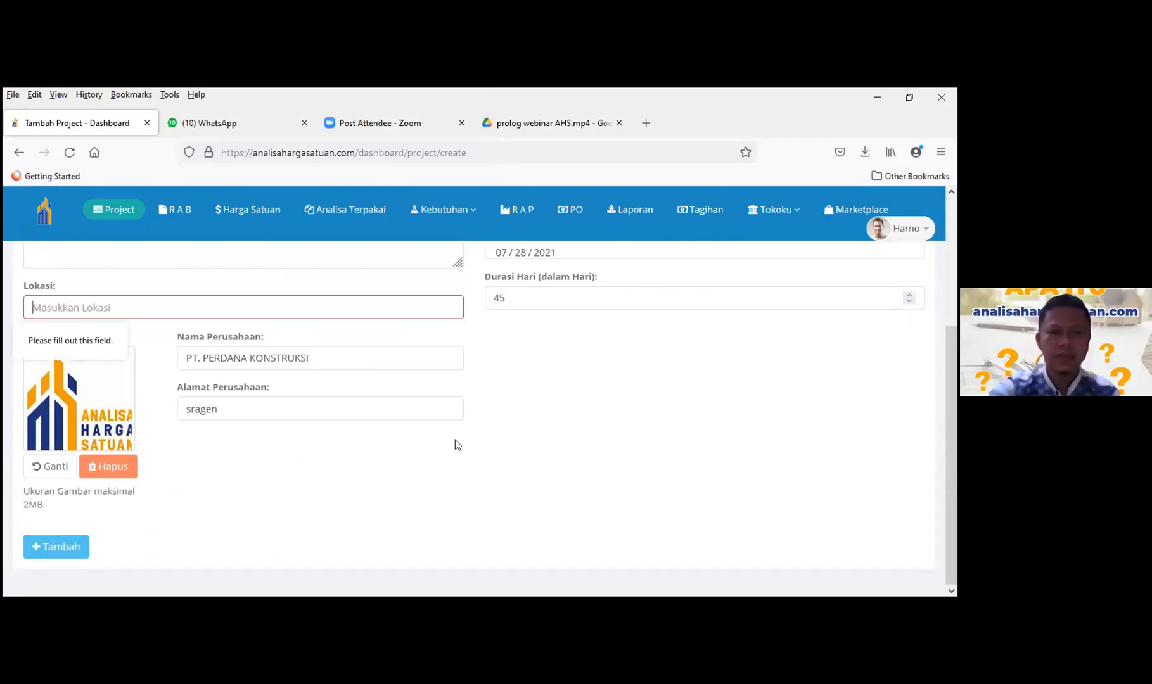
scroll(268, 408, up, 3)
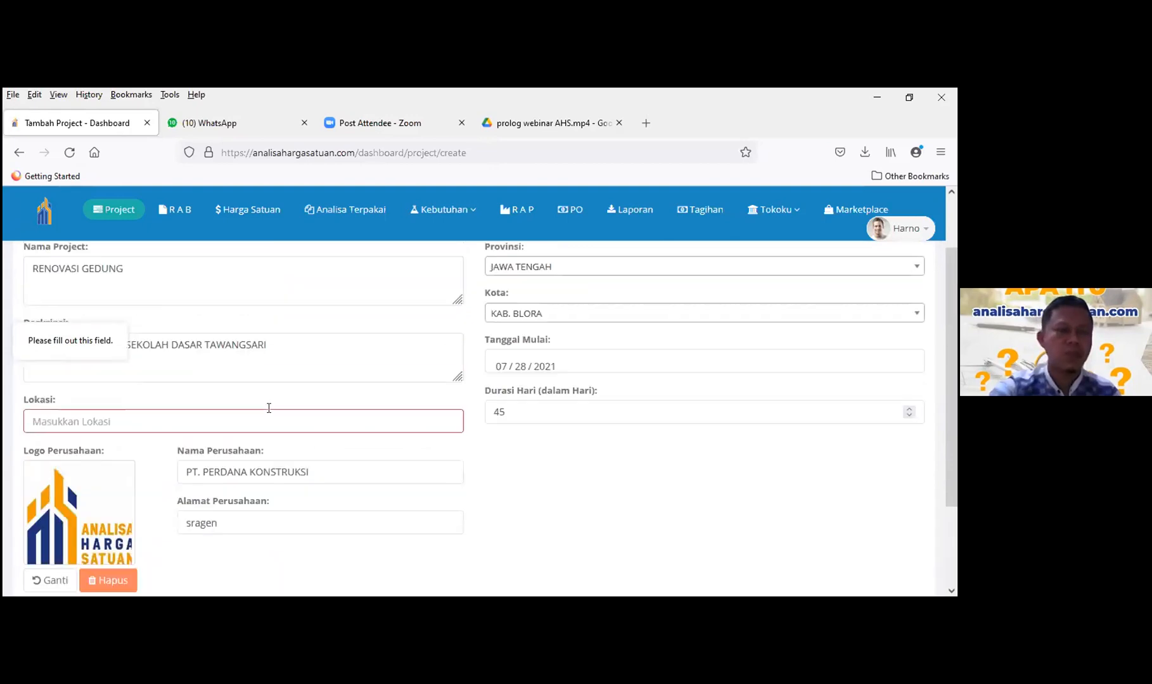
scroll(267, 406, down, 4)
scroll(260, 413, up, 4)
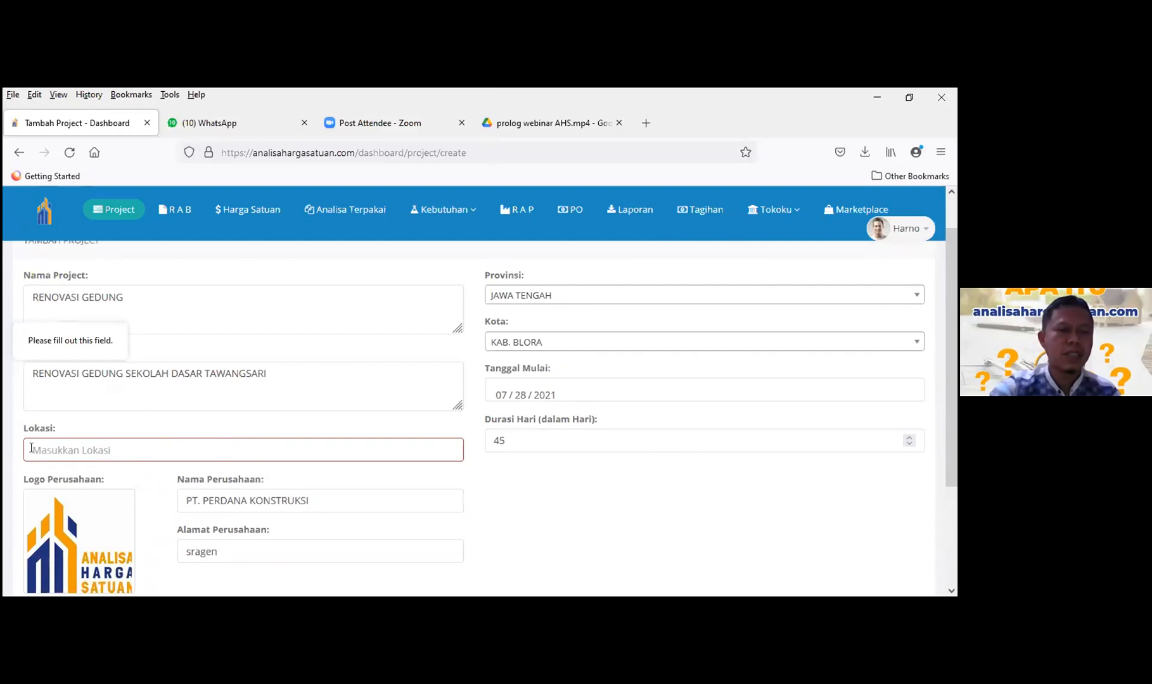
key(Down)
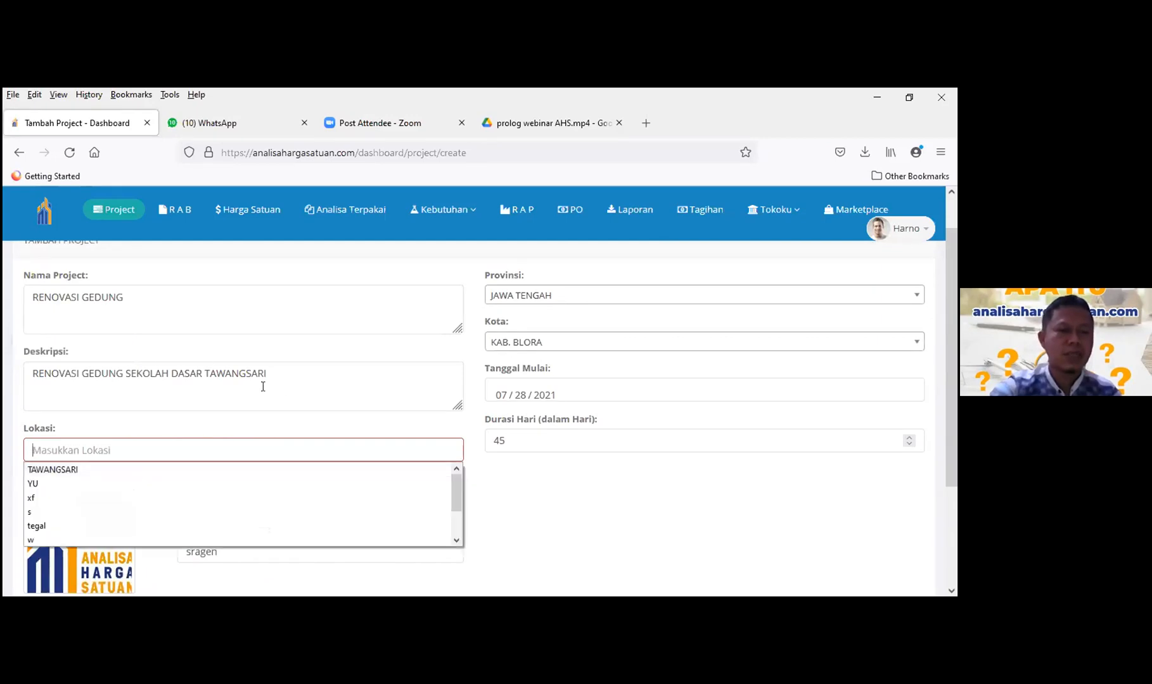
text(sr)
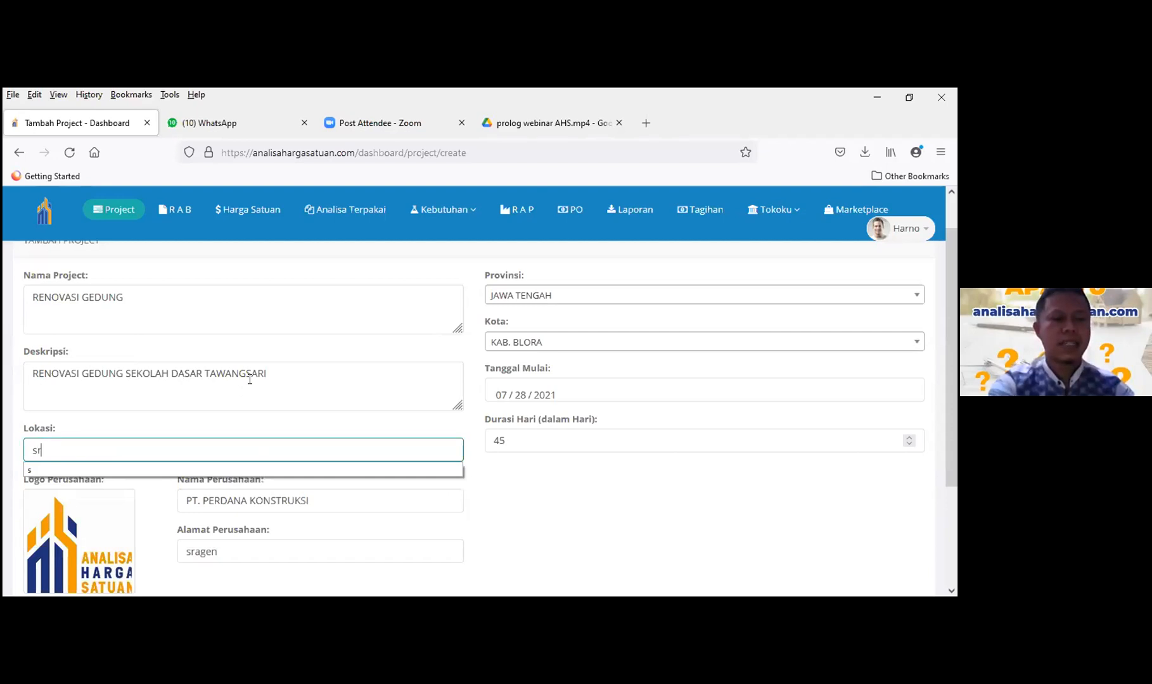
text(age)
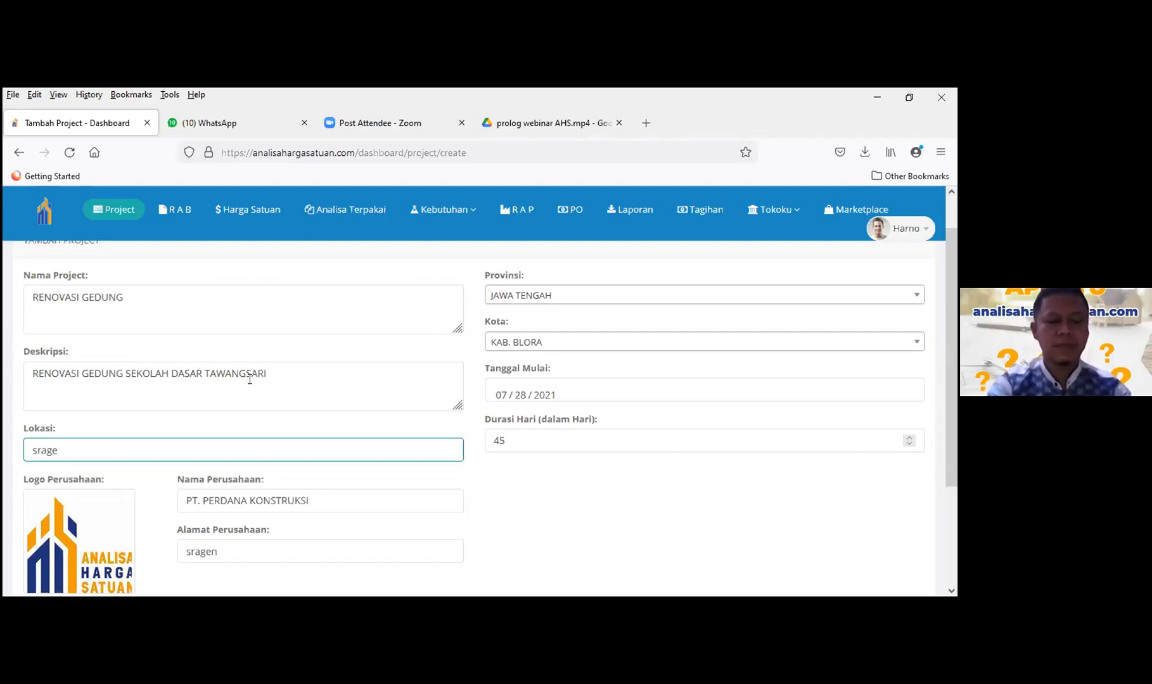
text(n)
click(610, 521)
scroll(298, 393, down, 3)
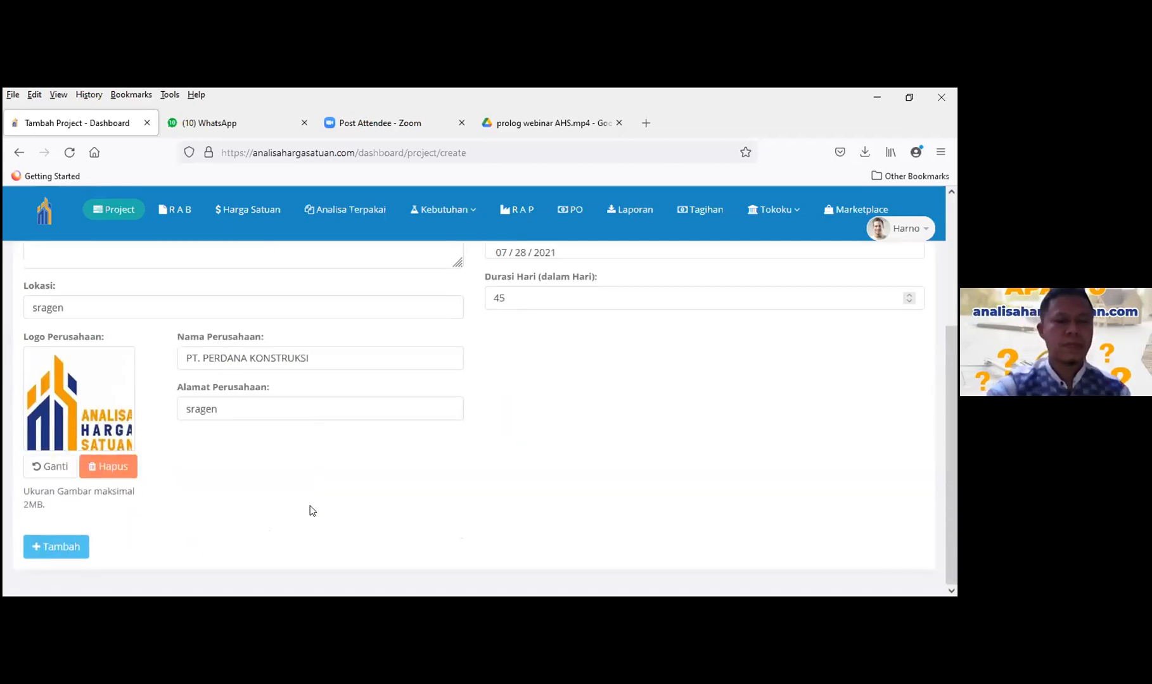
click(51, 547)
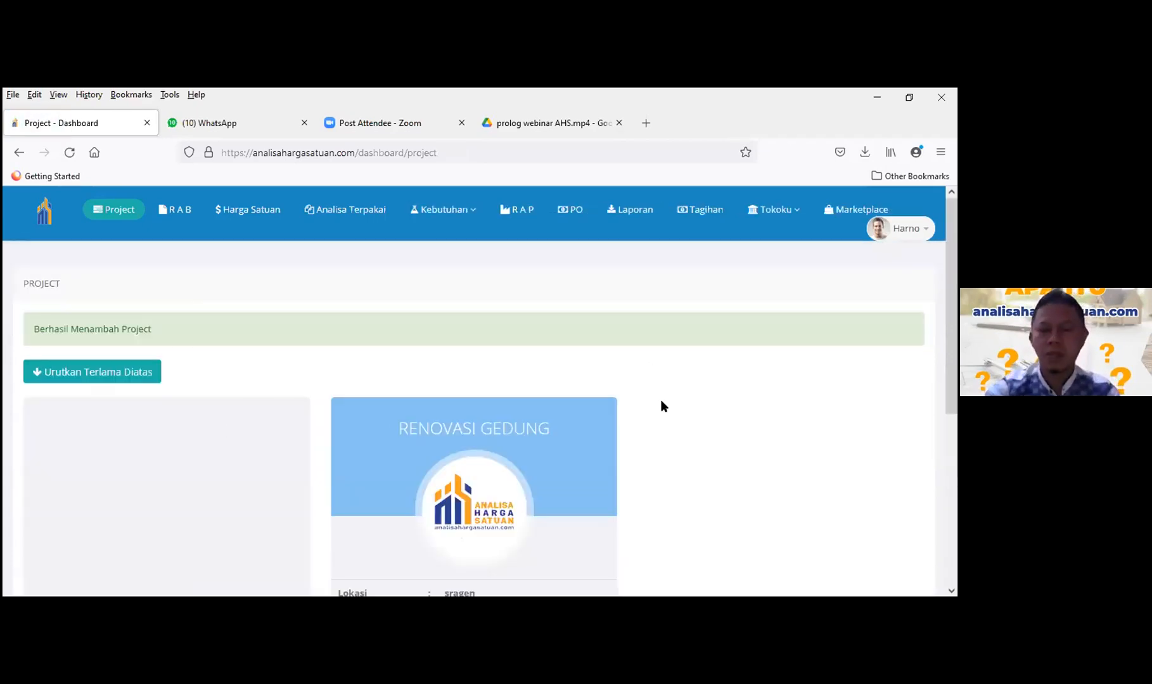
scroll(661, 401, down, 3)
scroll(661, 401, down, 3)
scroll(661, 401, up, 6)
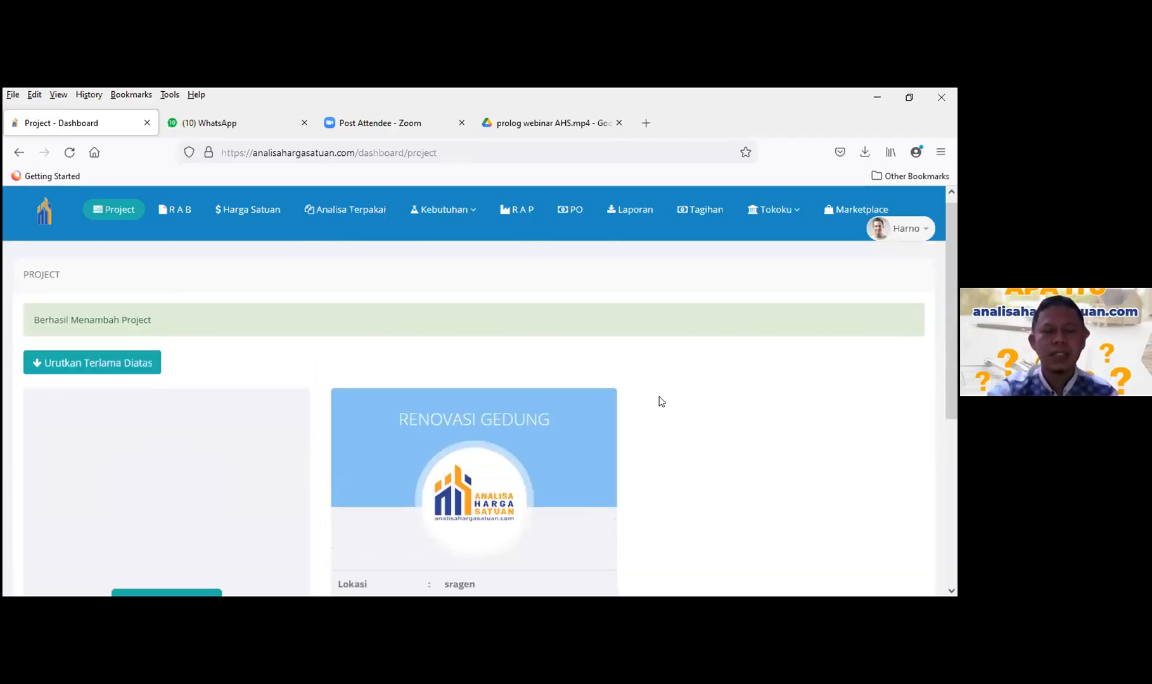
scroll(661, 401, down, 1)
scroll(661, 401, down, 5)
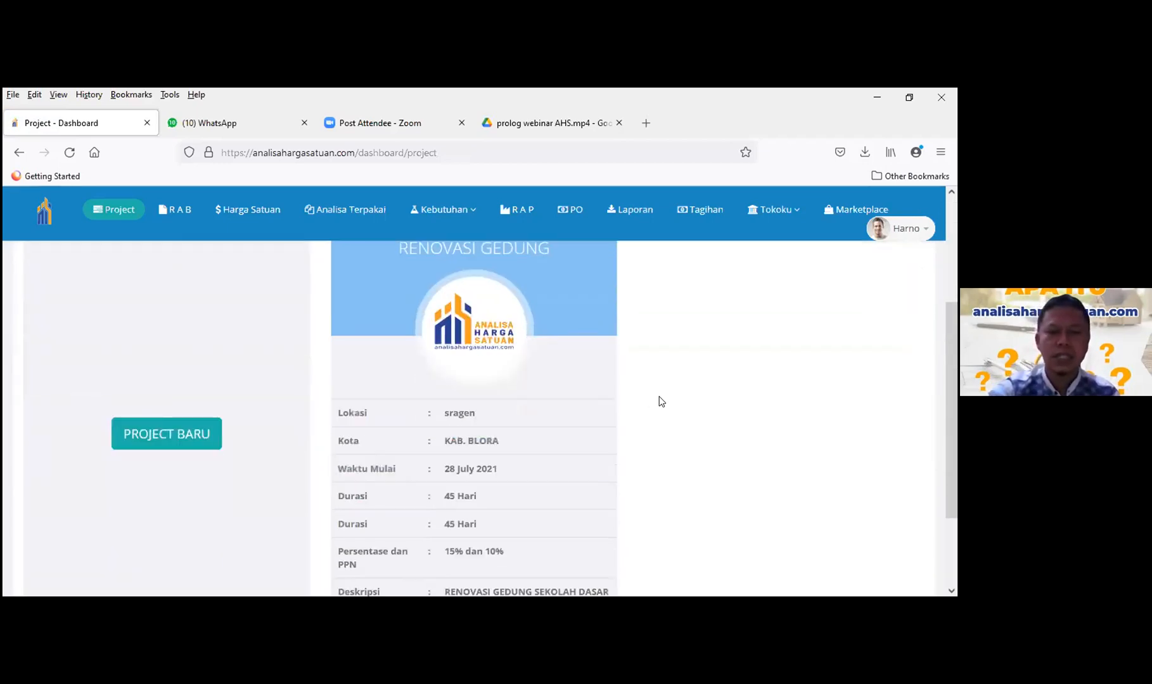
scroll(646, 405, up, 3)
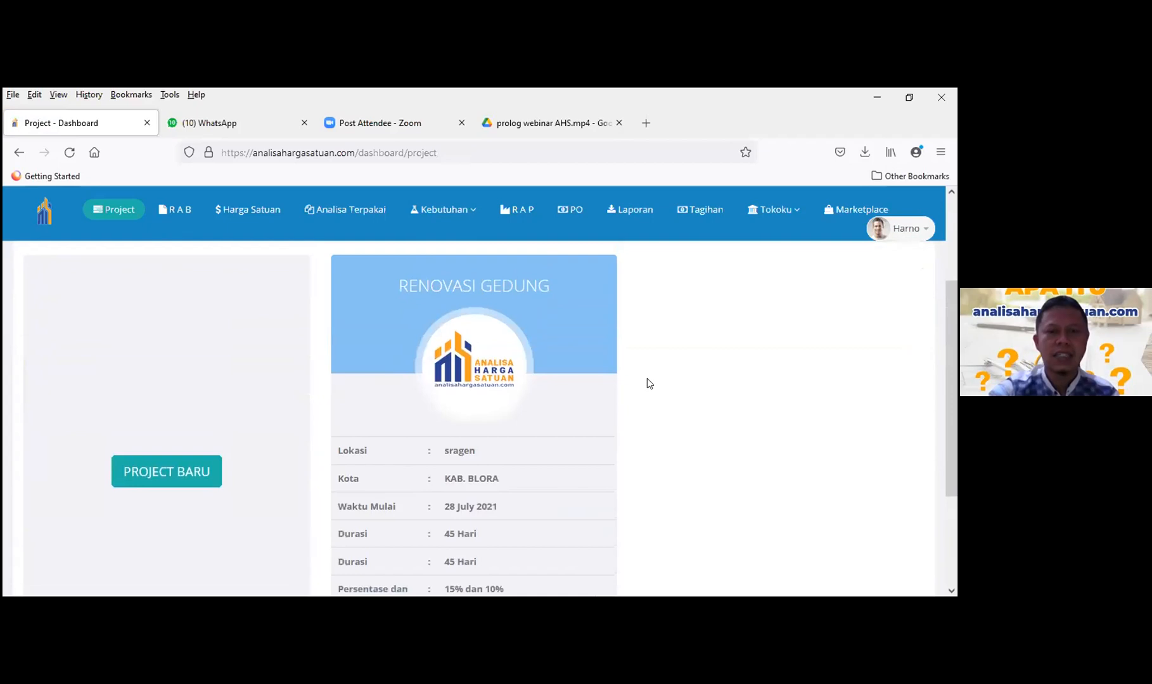
scroll(460, 376, up, 1)
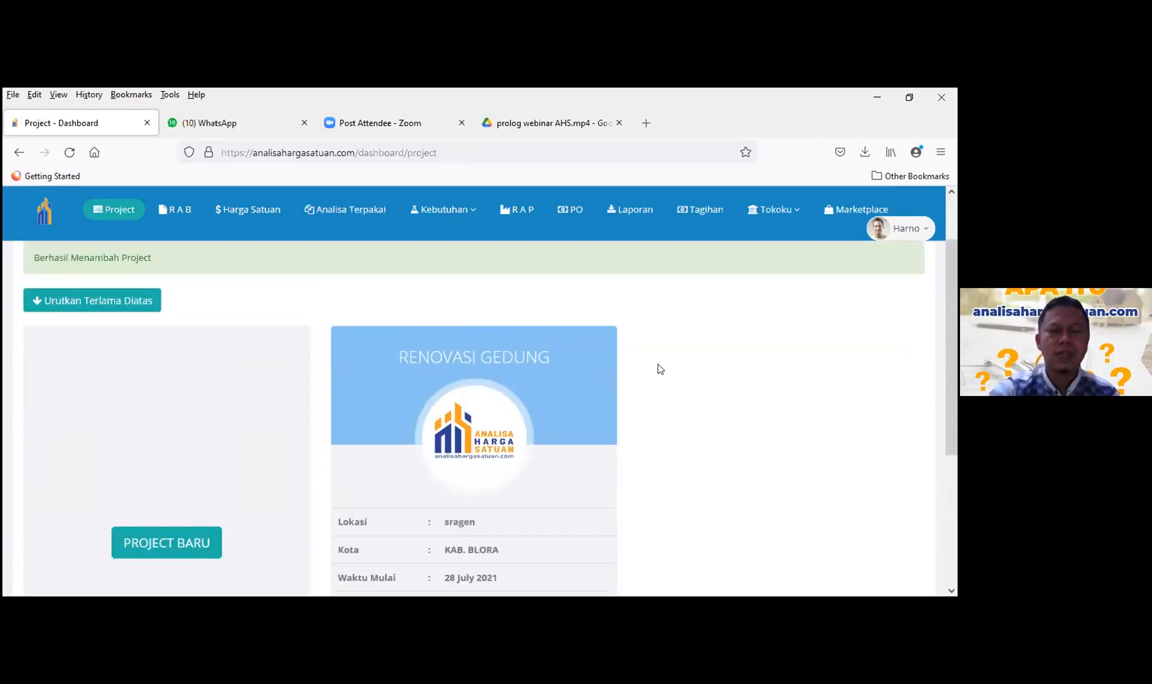
scroll(657, 364, down, 3)
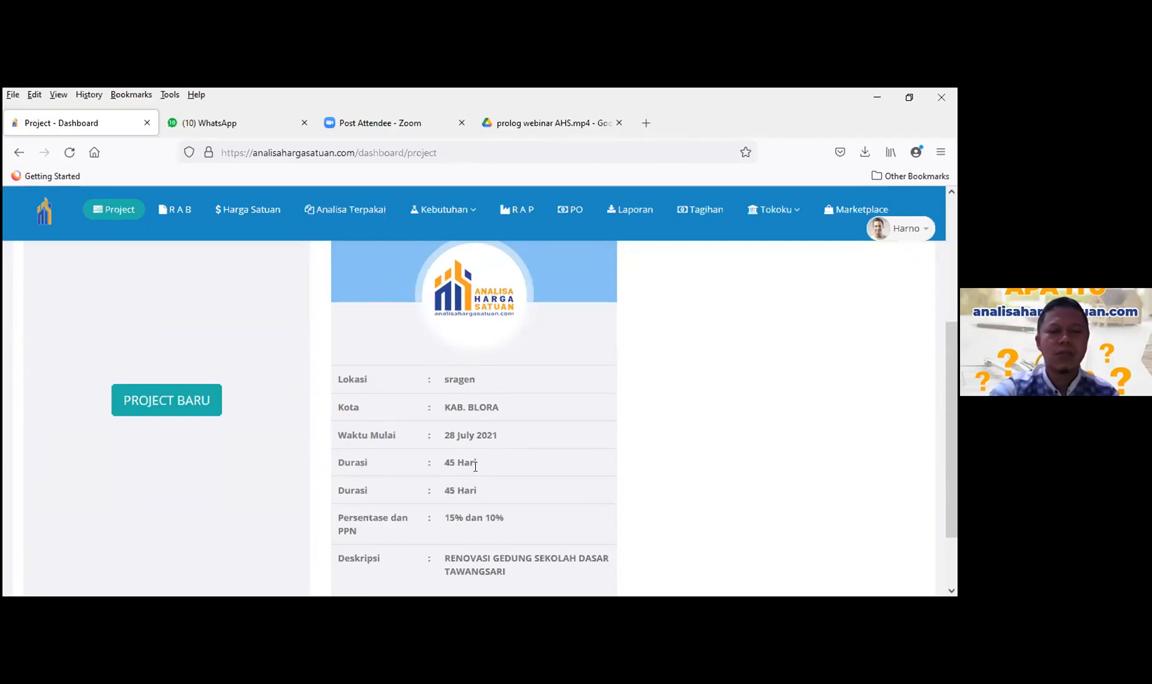
scroll(576, 456, down, 2)
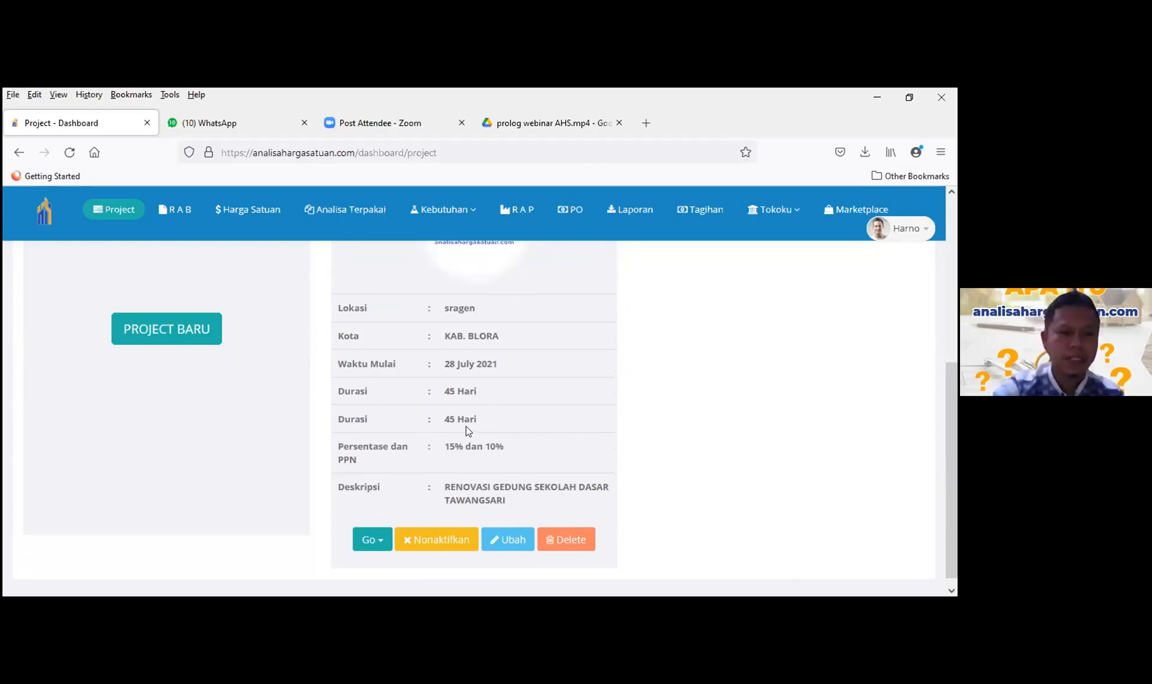
scroll(451, 432, up, 1)
scroll(450, 433, up, 3)
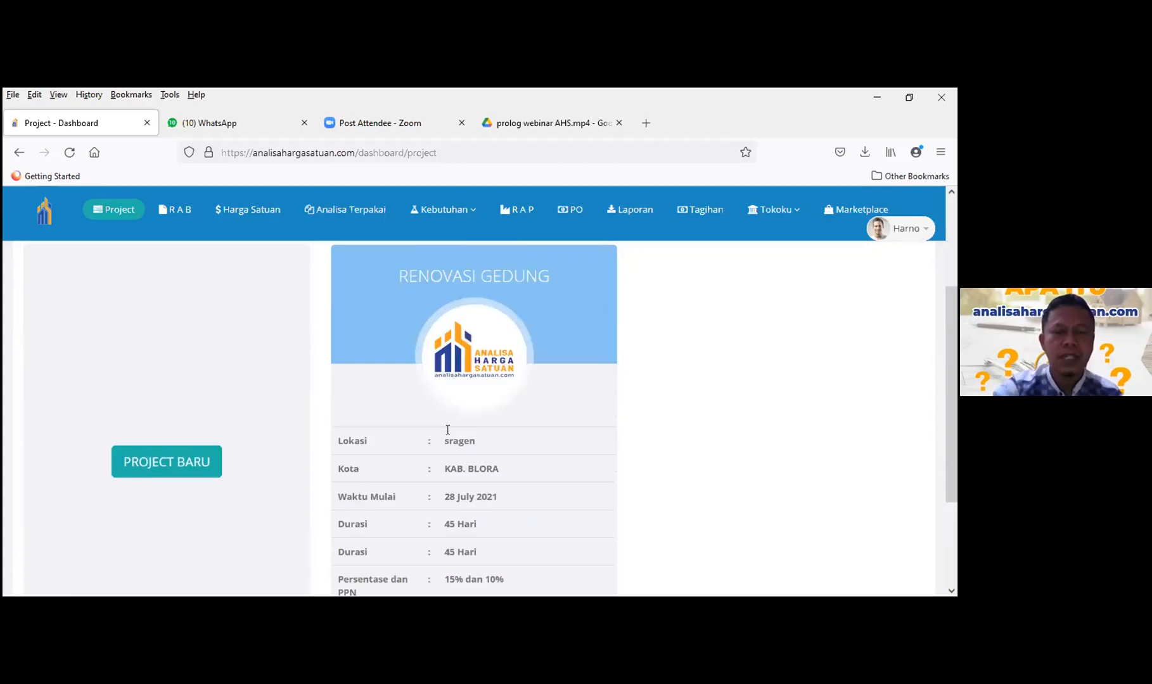
scroll(448, 431, down, 4)
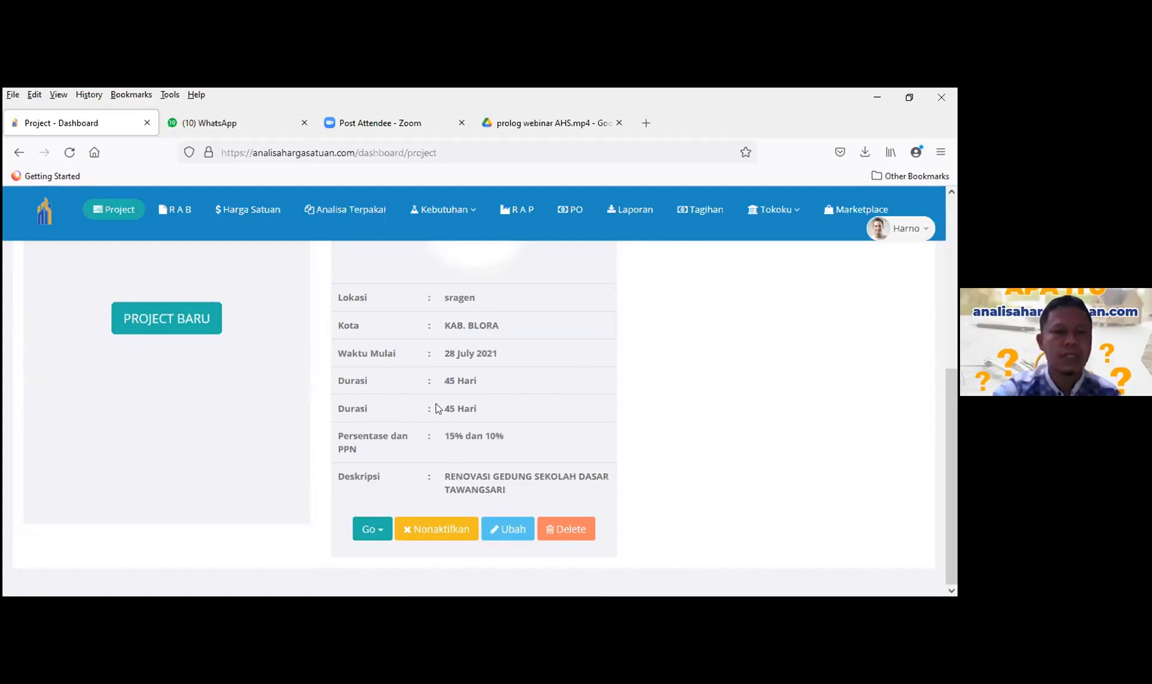
scroll(436, 408, up, 2)
scroll(436, 408, up, 4)
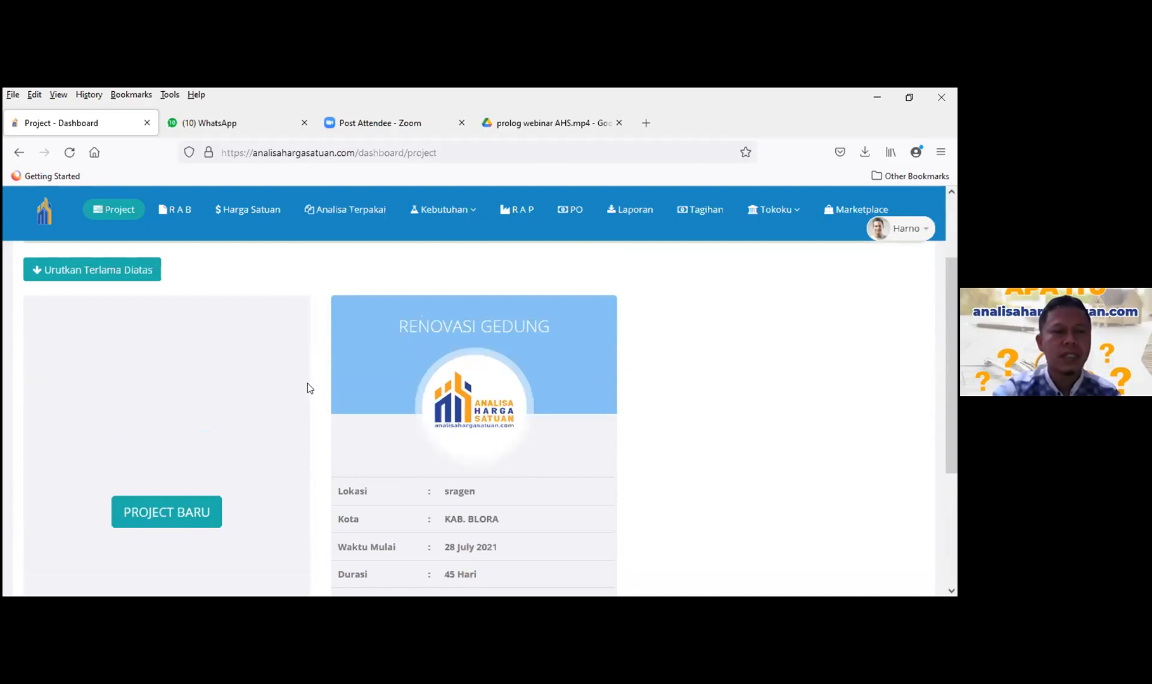
scroll(304, 385, up, 1)
scroll(299, 383, up, 3)
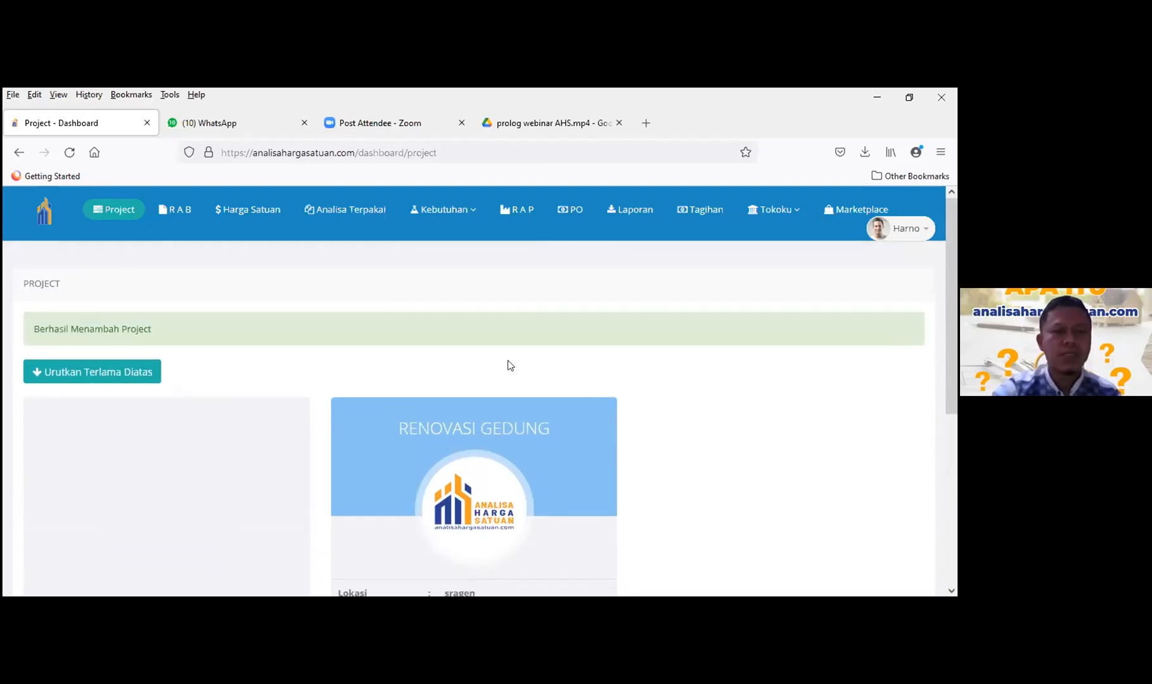
scroll(598, 384, down, 8)
scroll(599, 384, up, 8)
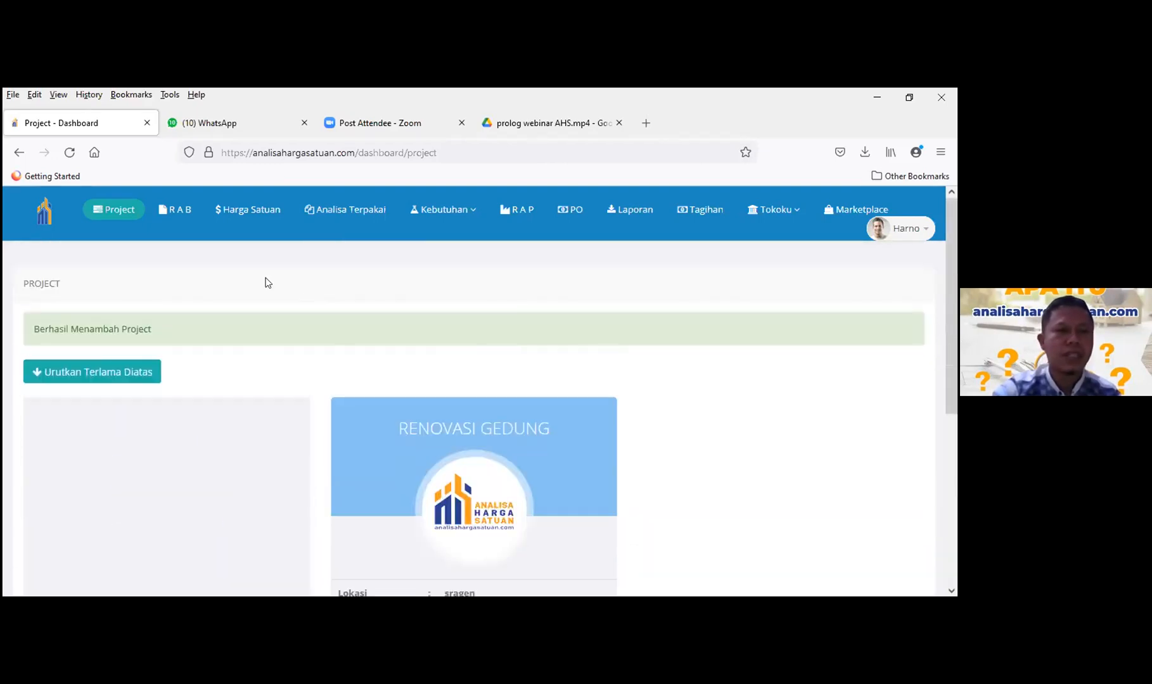
- Open the RAB page for RENOVASI GEDUNG and view its empty cost table
click(176, 214)
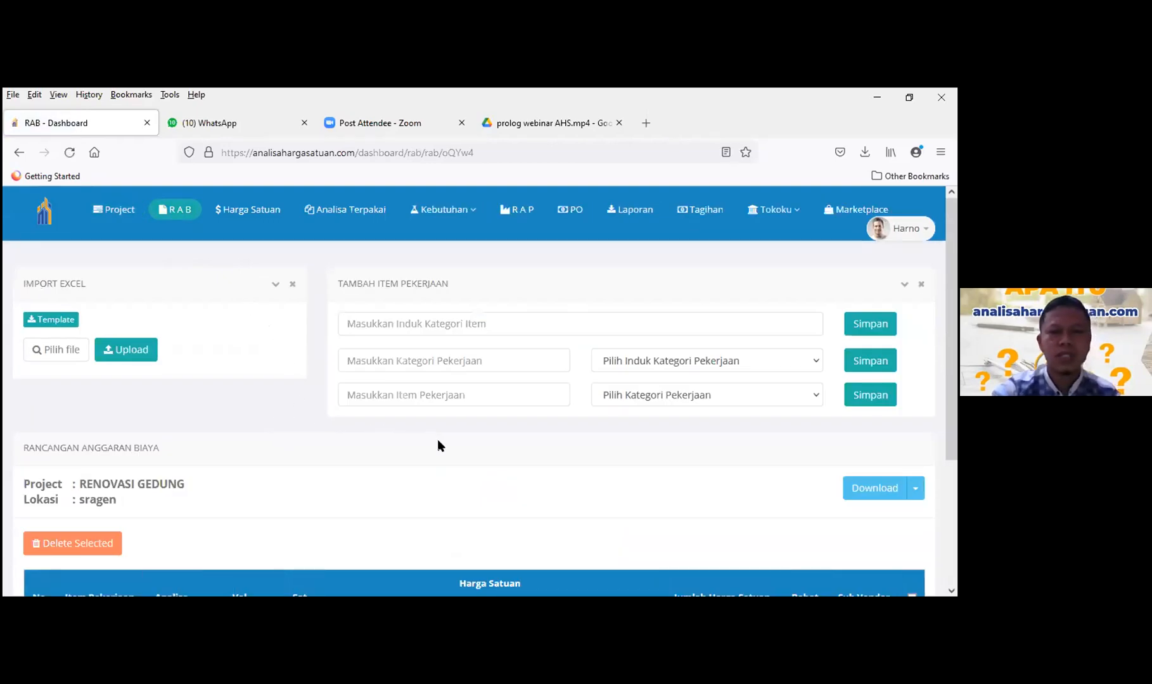
scroll(438, 441, down, 3)
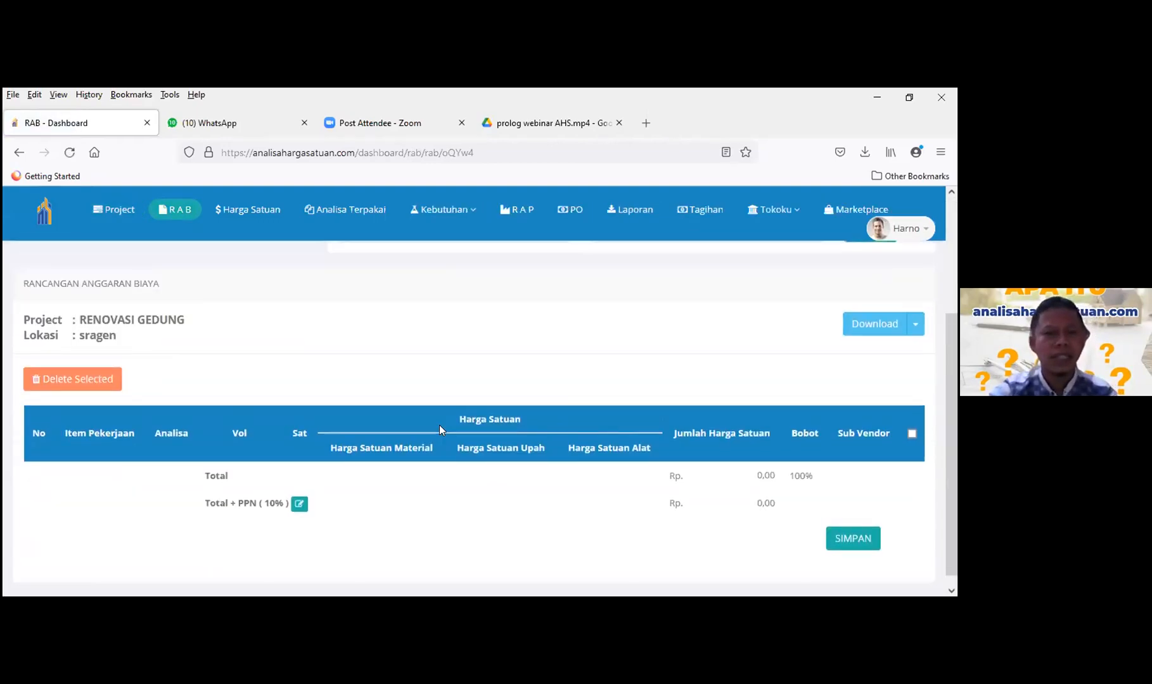
scroll(441, 430, up, 3)
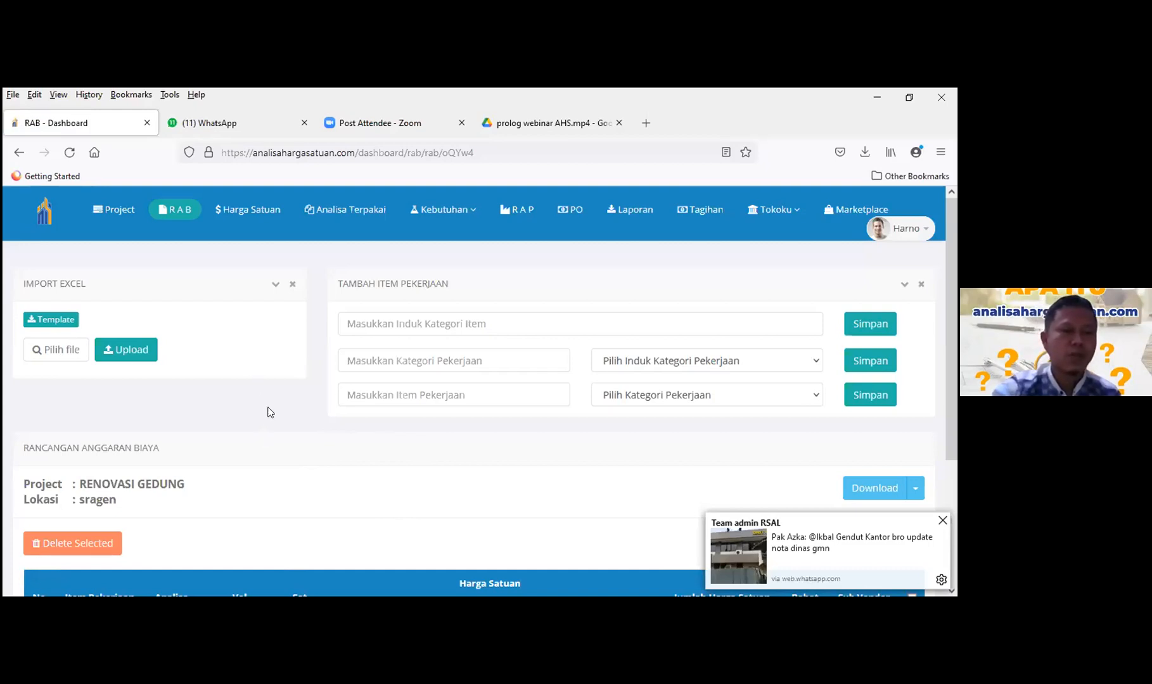
- Download the RAB.xlsx import template and open it from the downloads list
click(44, 323)
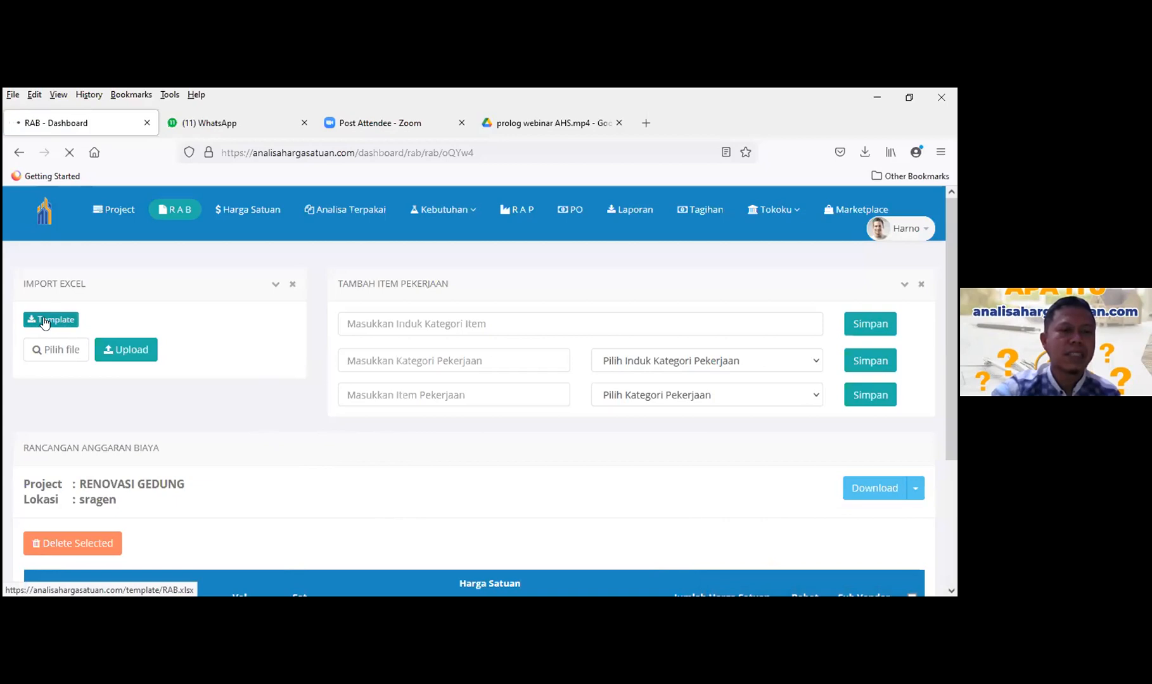
click(146, 237)
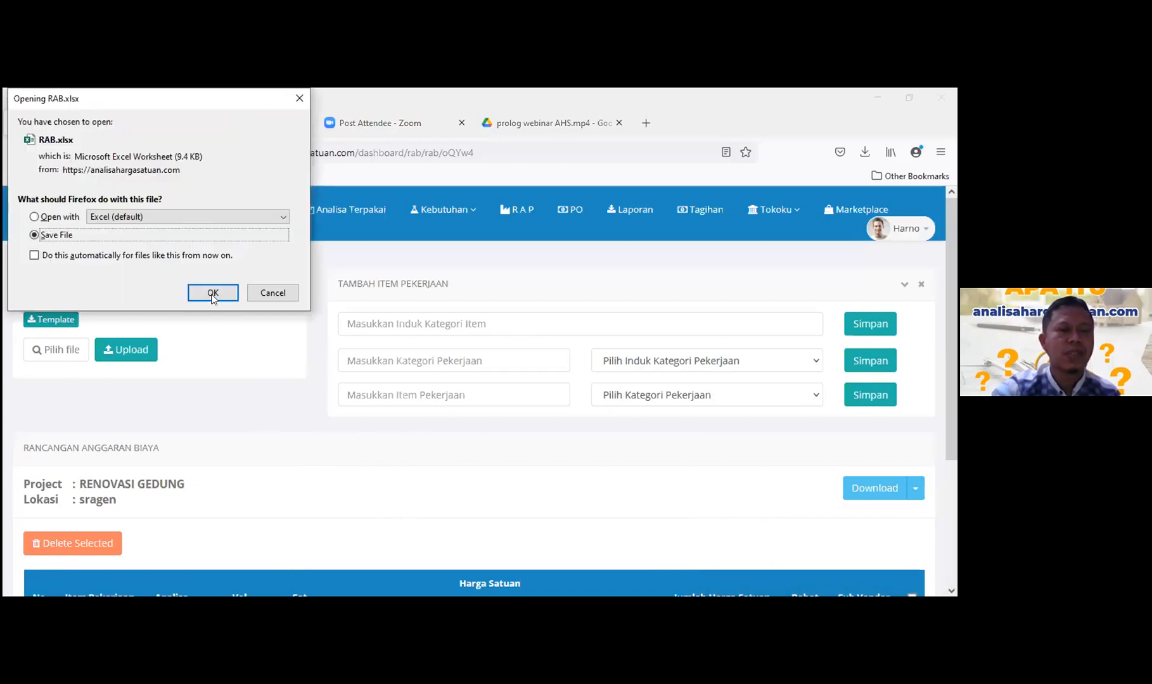
click(212, 292)
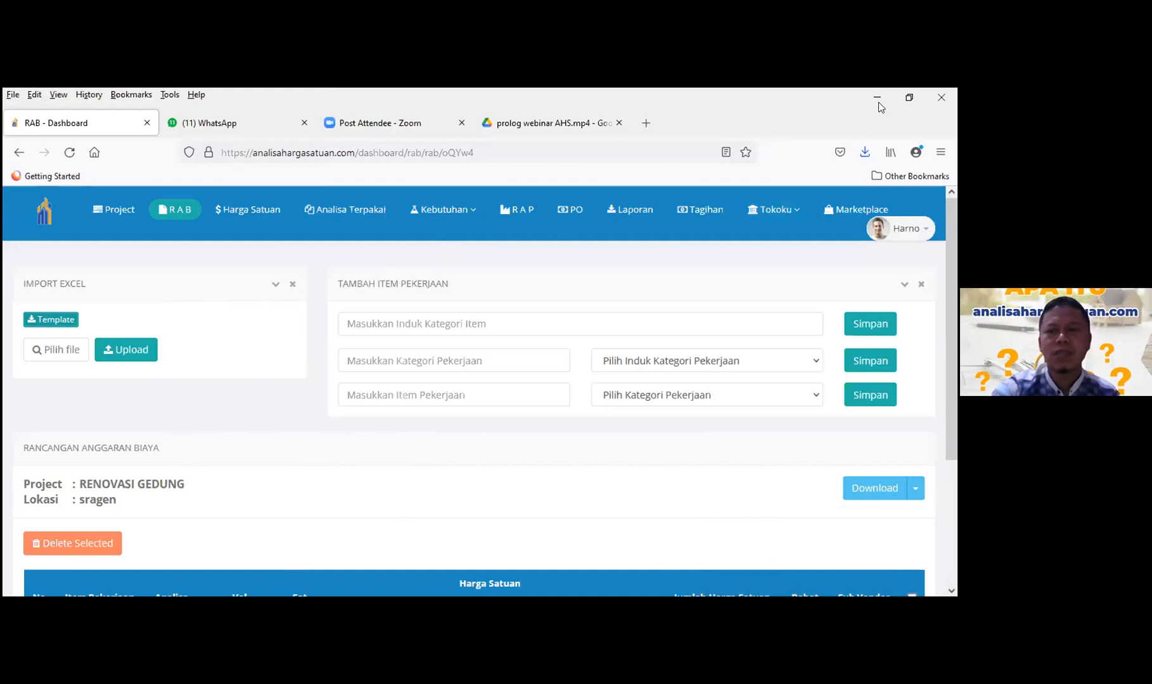
click(865, 152)
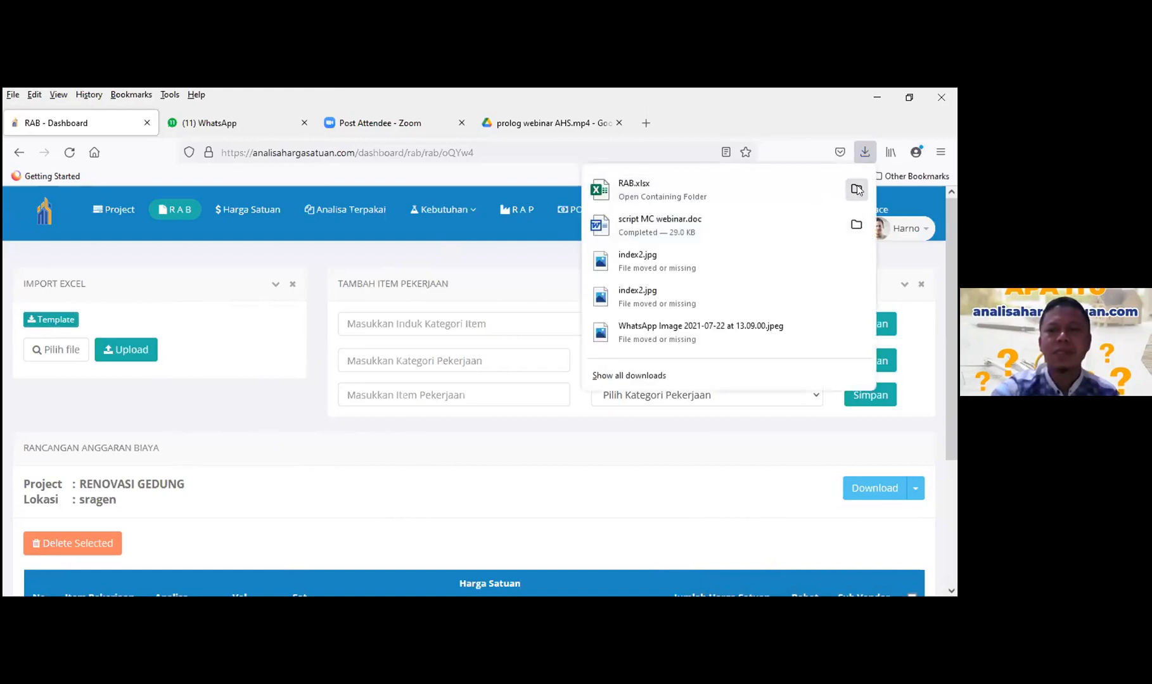
click(788, 188)
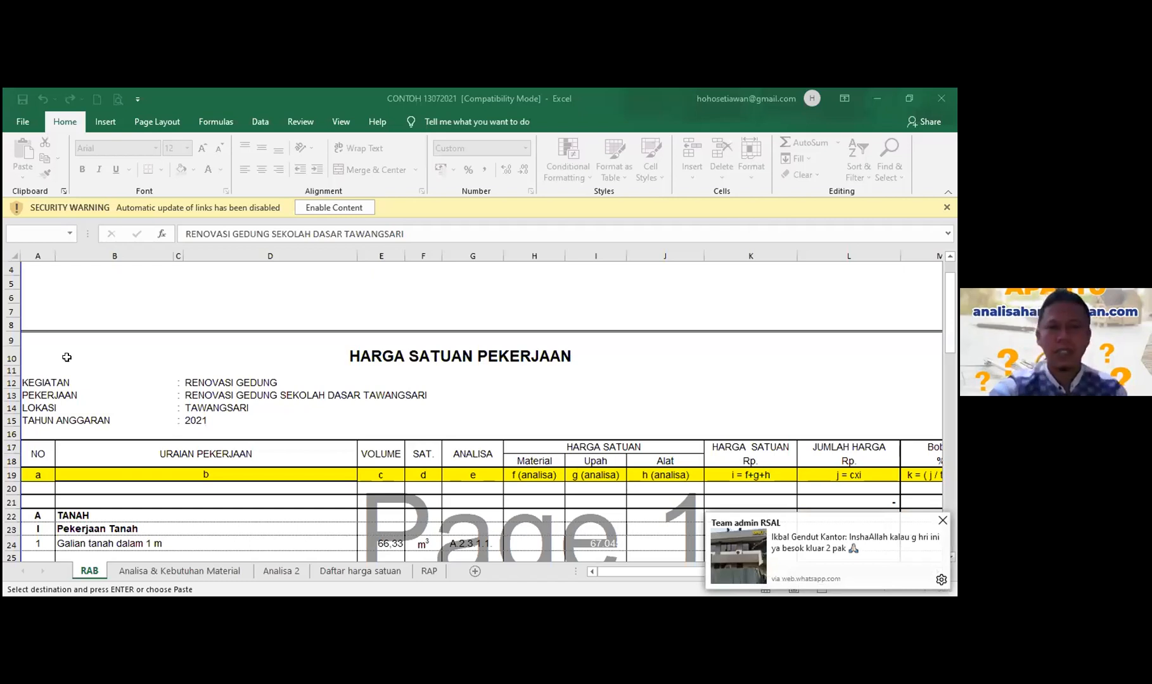
- Delete the sample data in A2:E7 of the RAB.xlsx template, keeping the headers
key(alt+Tab)
key(alt+Tab)
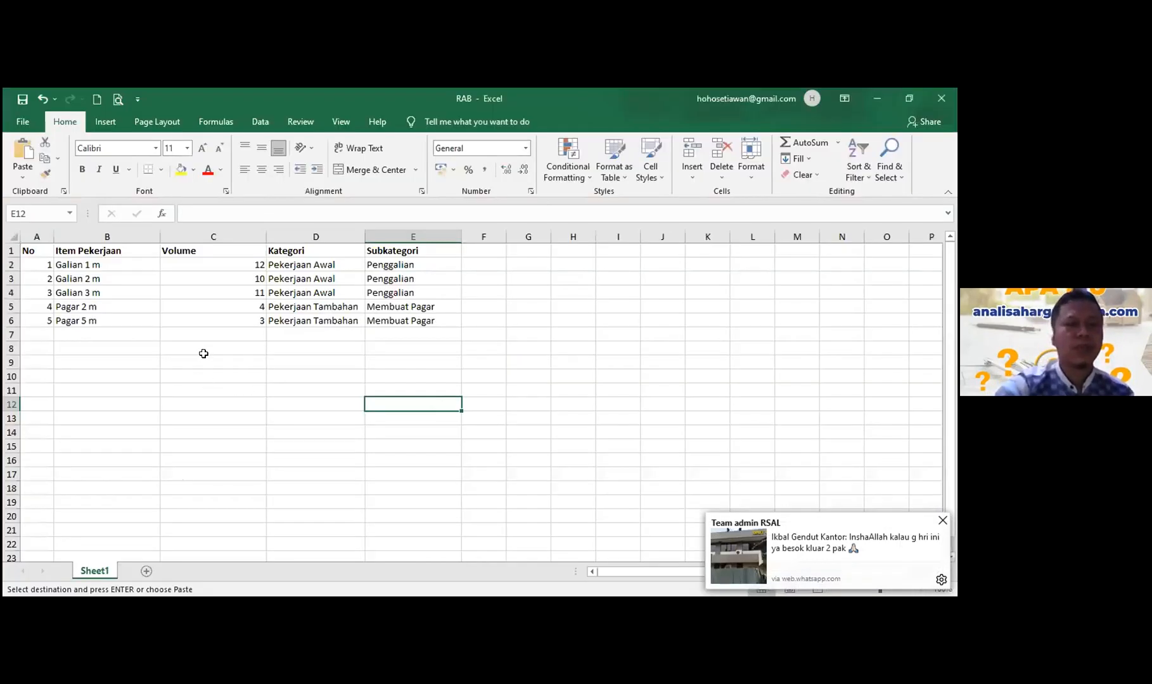
click(97, 351)
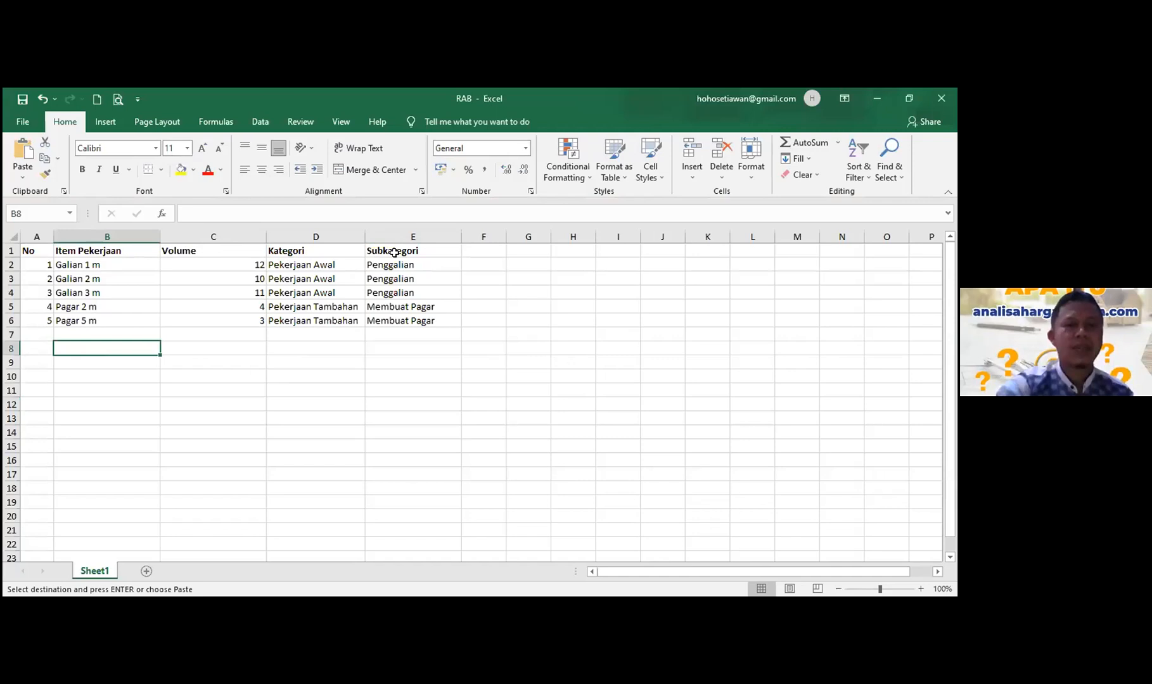
click(455, 335)
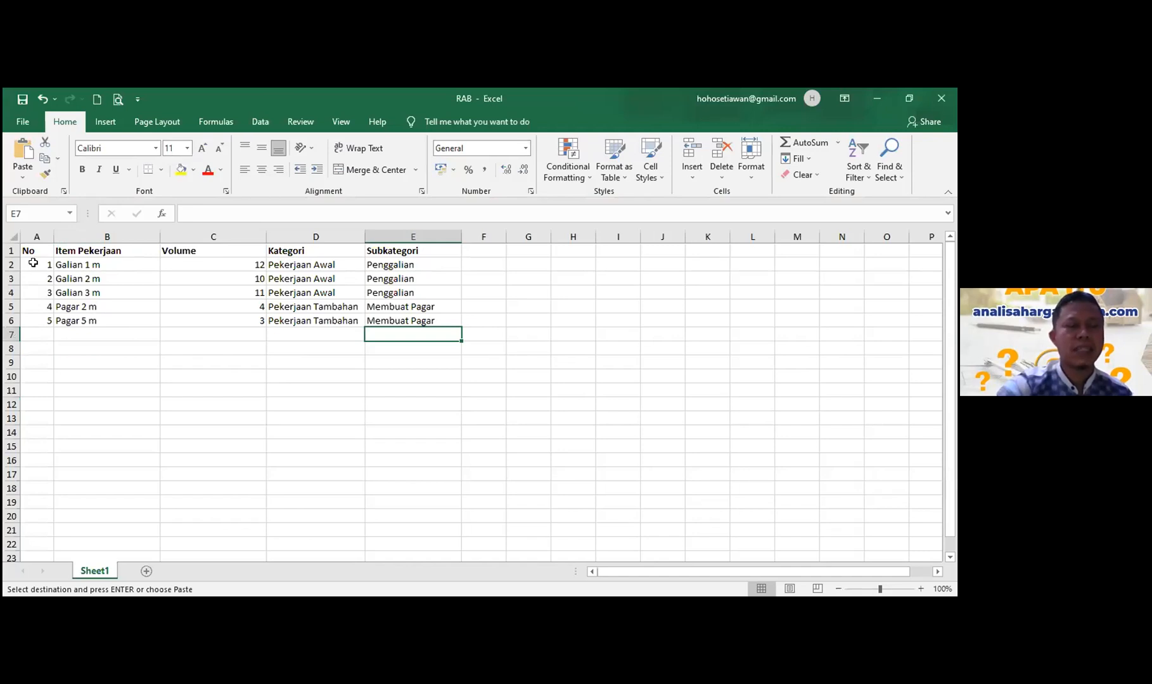
drag(50, 265, 415, 336)
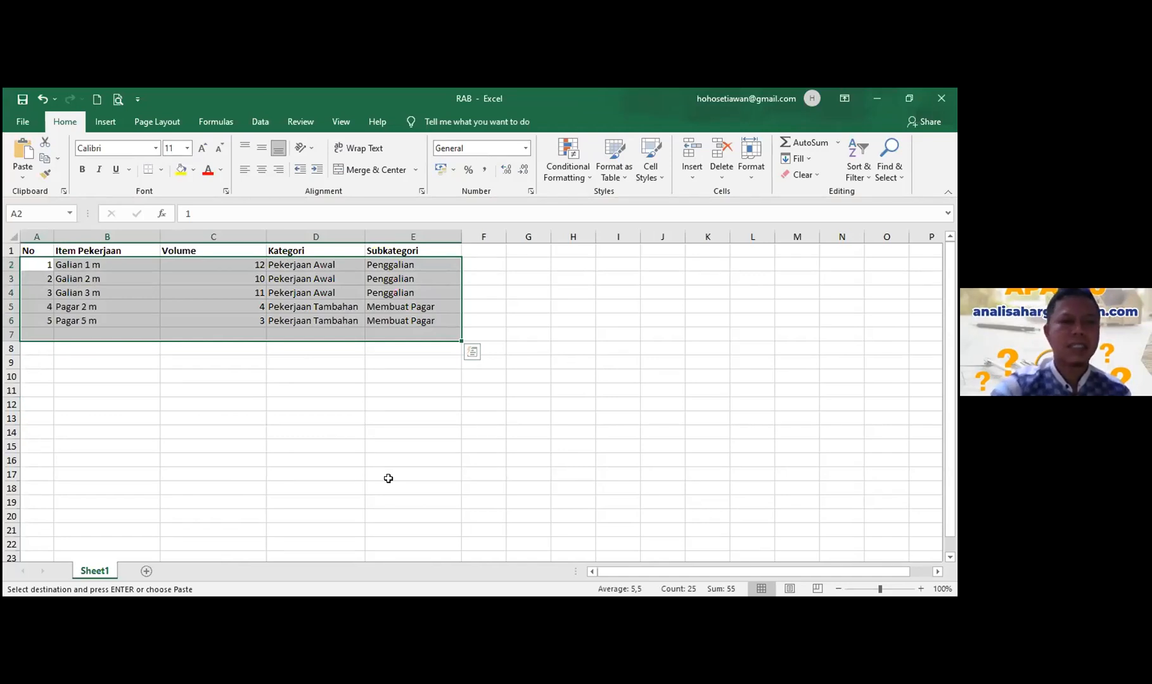
key(Delete)
click(257, 389)
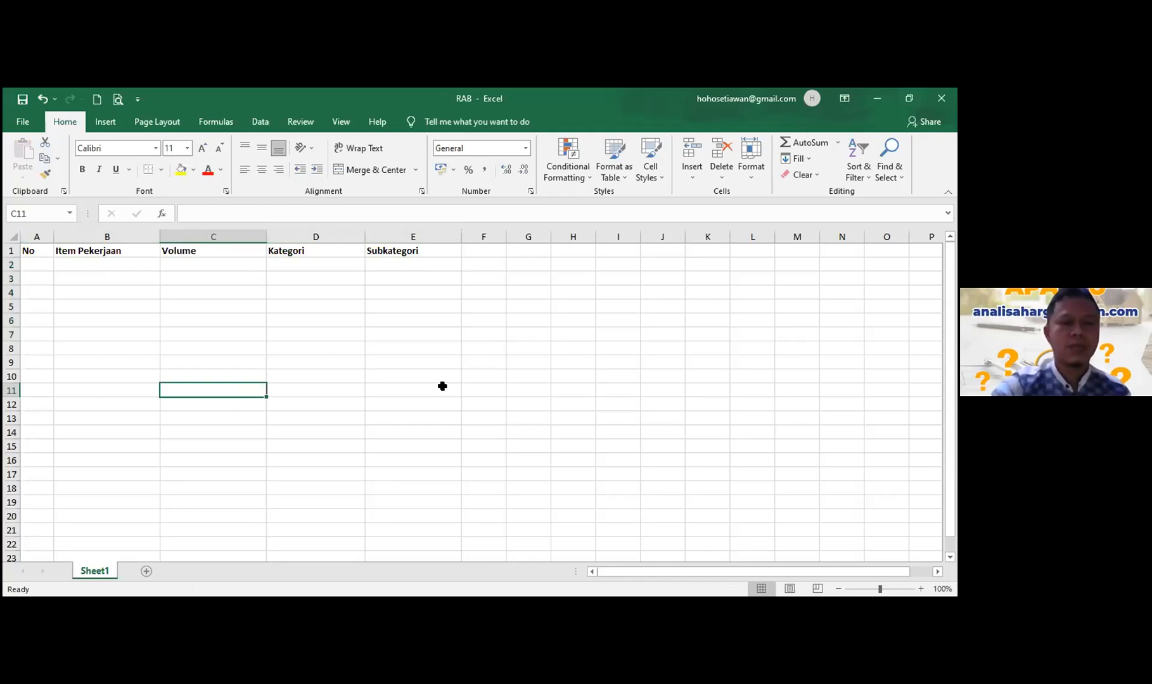
key(alt+Tab)
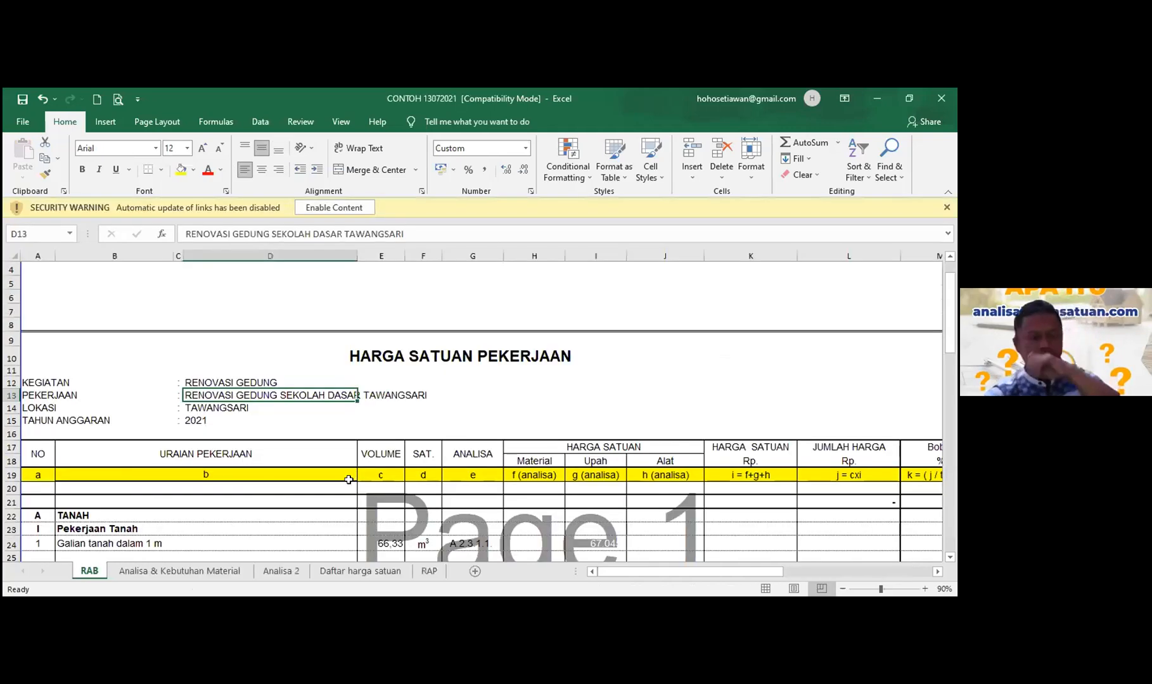
- Review work items in rows 22–34 of CONTOH 13072021, then go to A2 of RAB.xlsx
scroll(290, 466, down, 2)
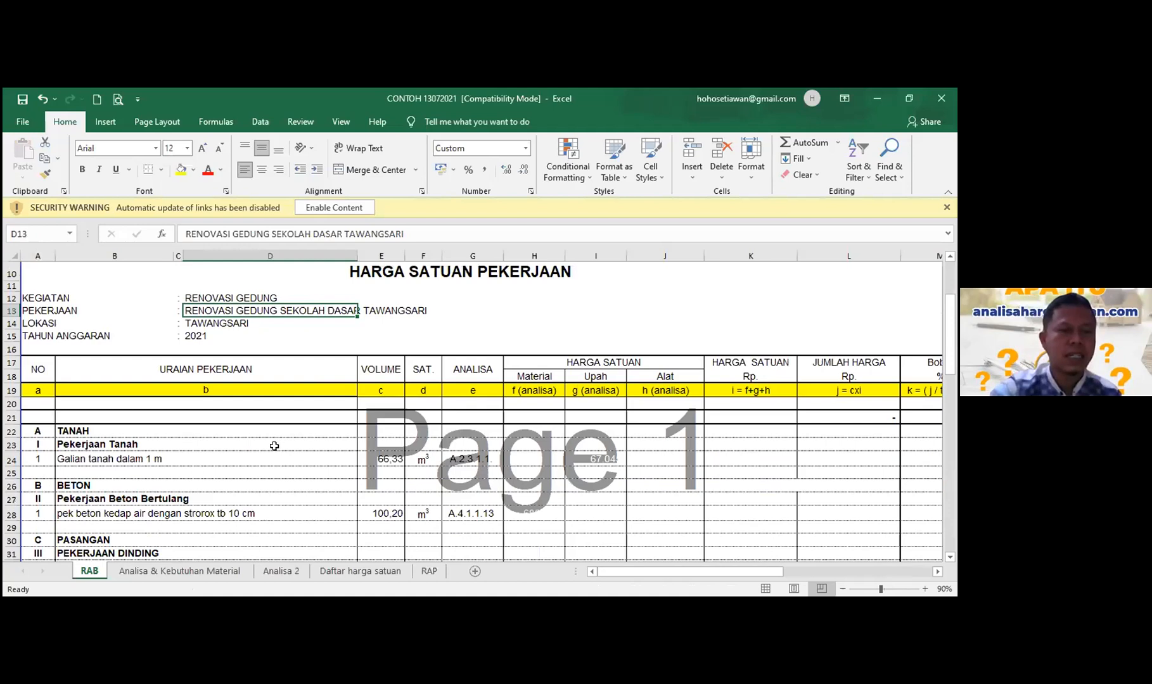
scroll(272, 444, down, 1)
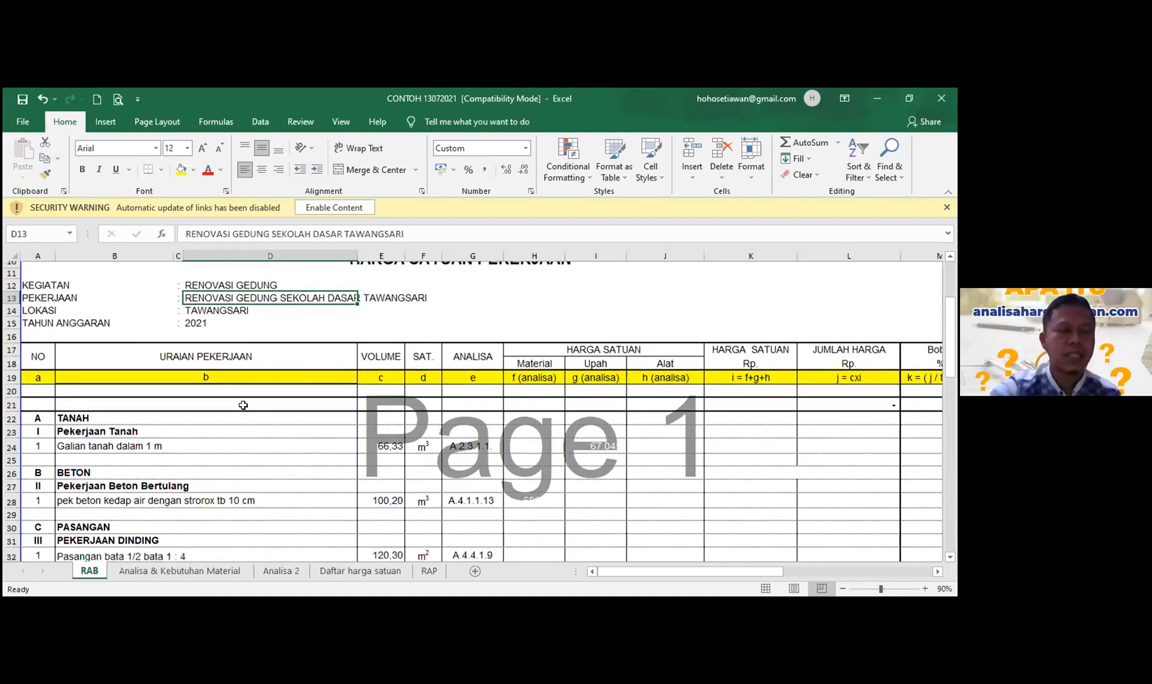
scroll(226, 406, down, 2)
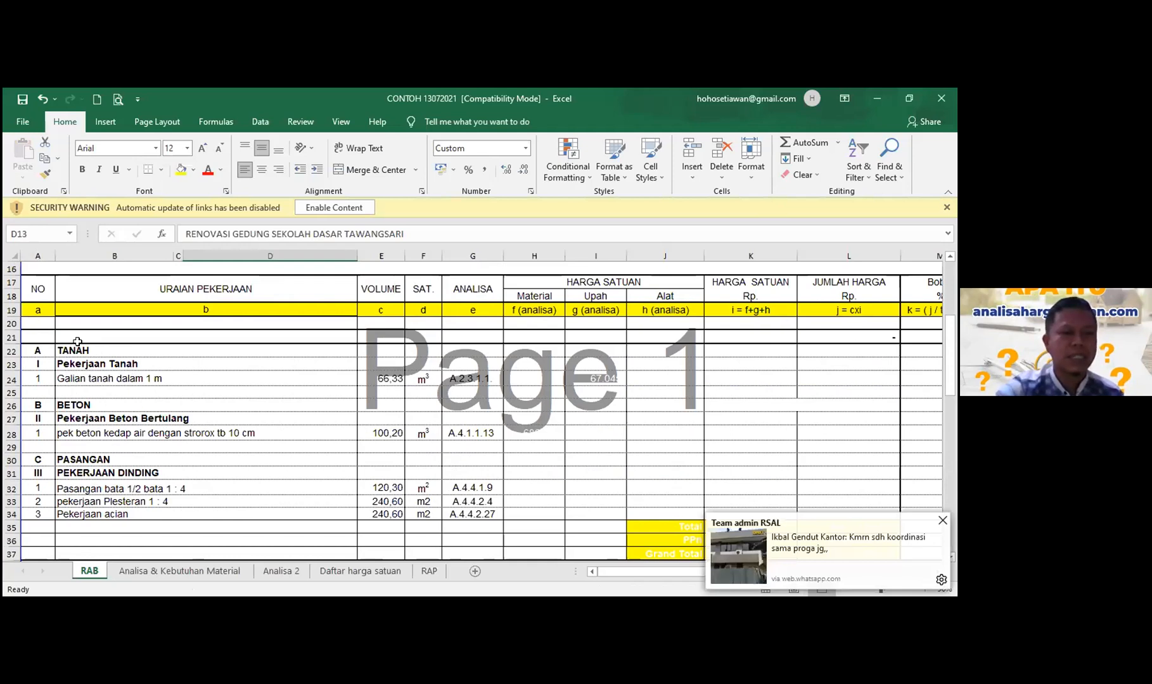
drag(38, 350, 253, 514)
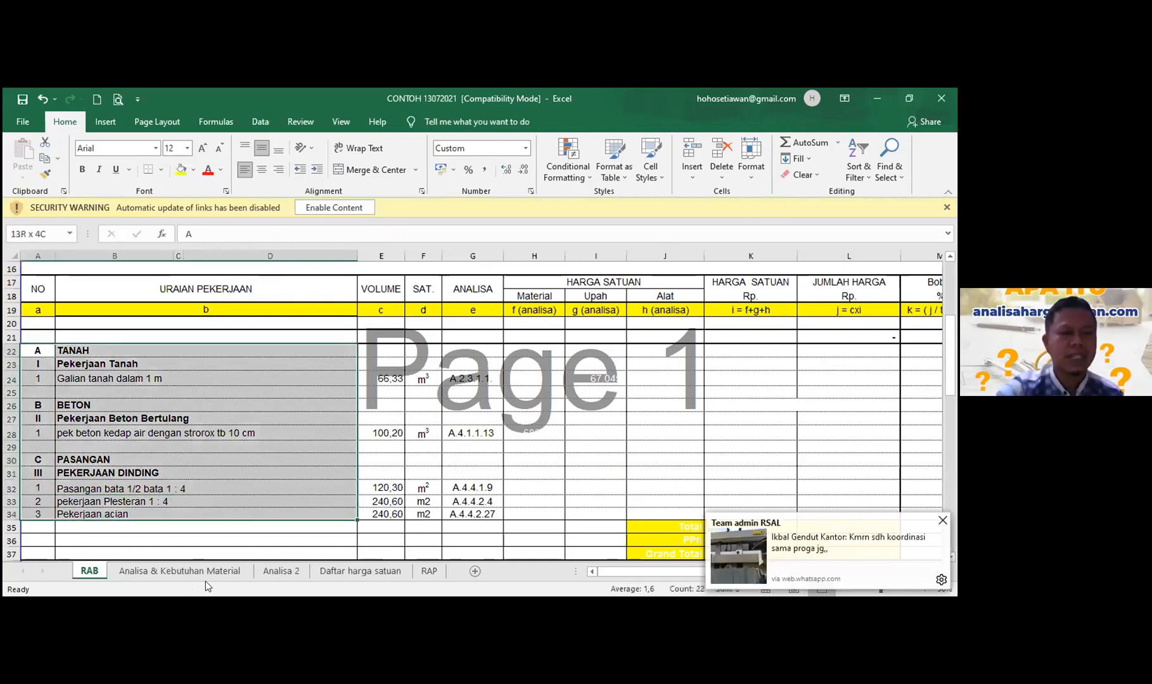
click(212, 368)
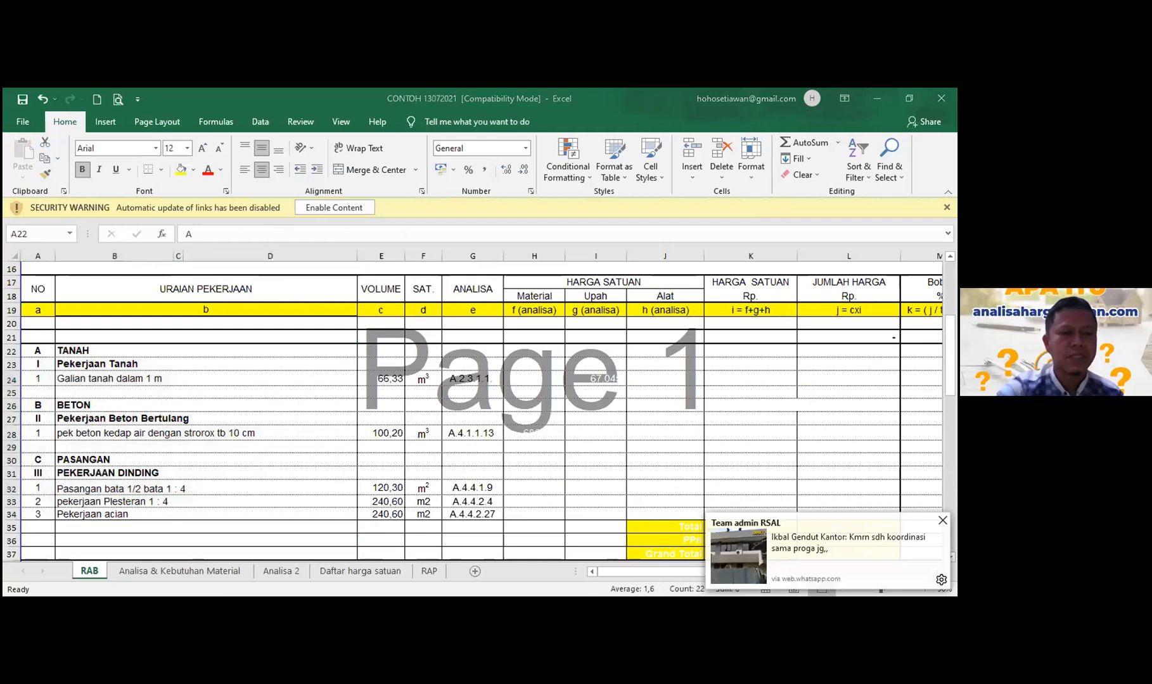
key(alt+Tab)
key(ctrl+Home)
key(Down)
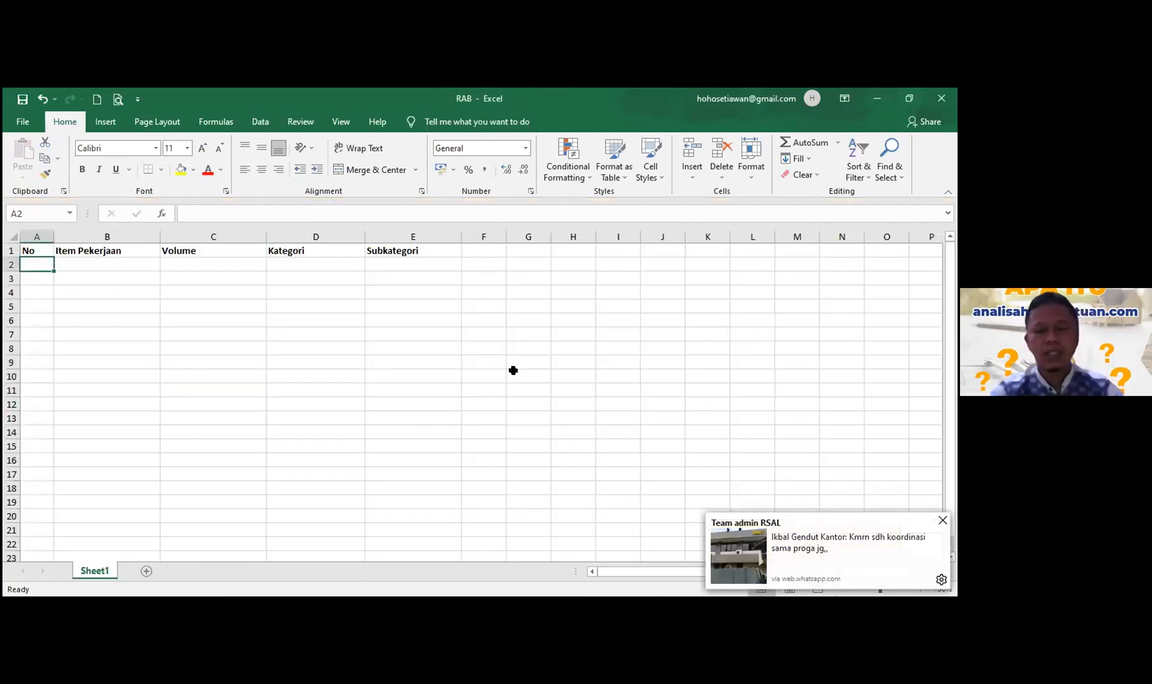
- Enter 1 and 2 under No to start the series, then begin a formula in B2
text(1)
key(Return)
text(2)
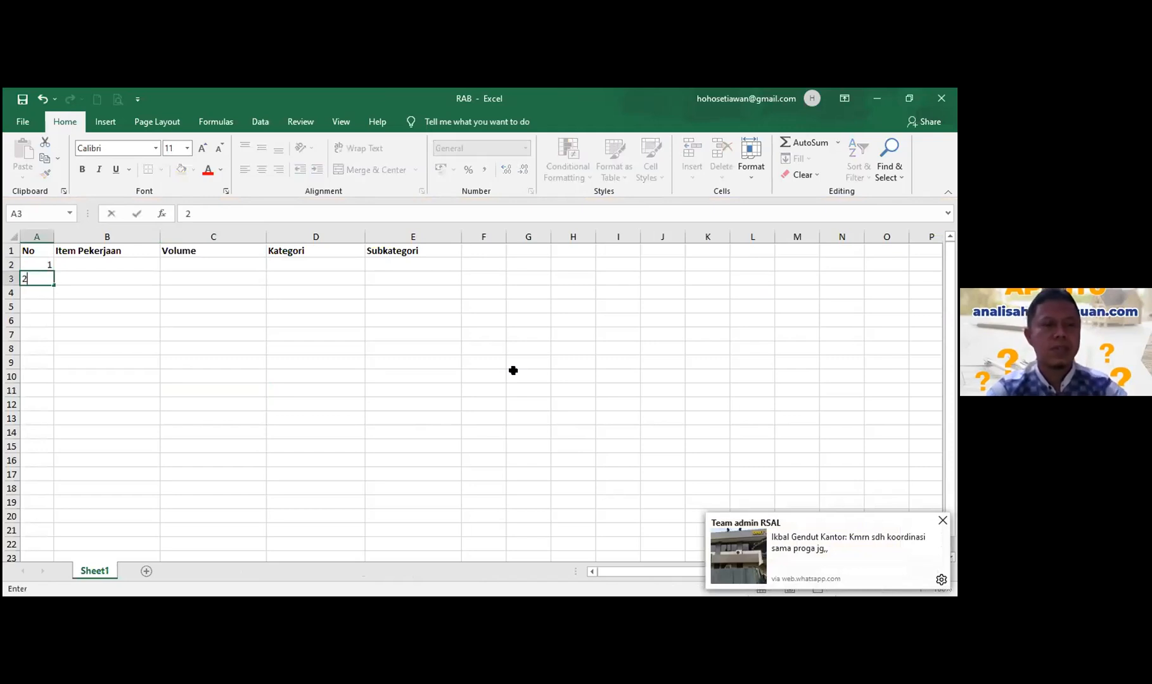
drag(38, 265, 42, 335)
key(Right)
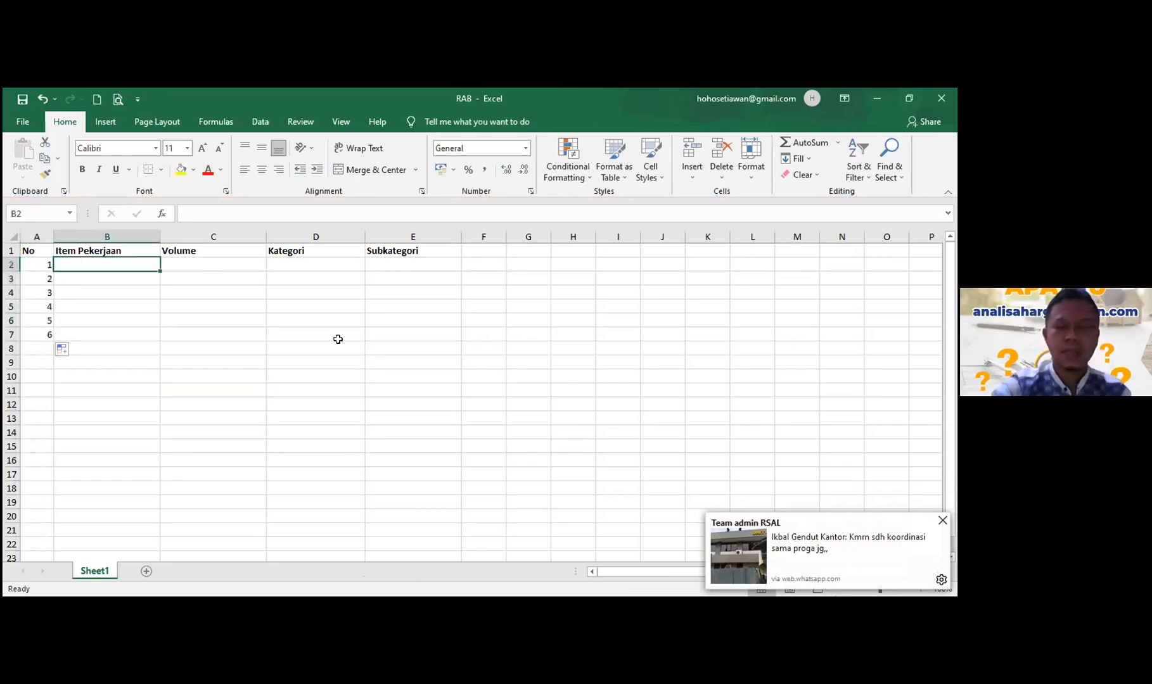
text(=)
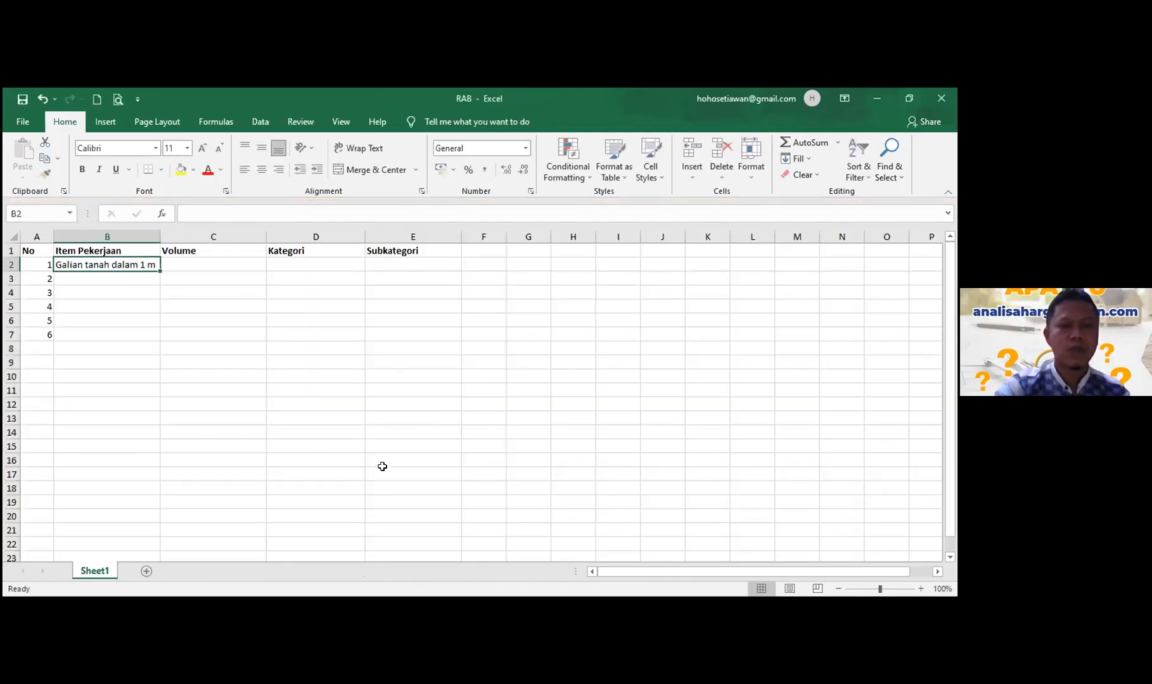
- Link the first item's Volume cell to E24 in CONTOH 13072021, giving 66,33
key(Right)
text(=)
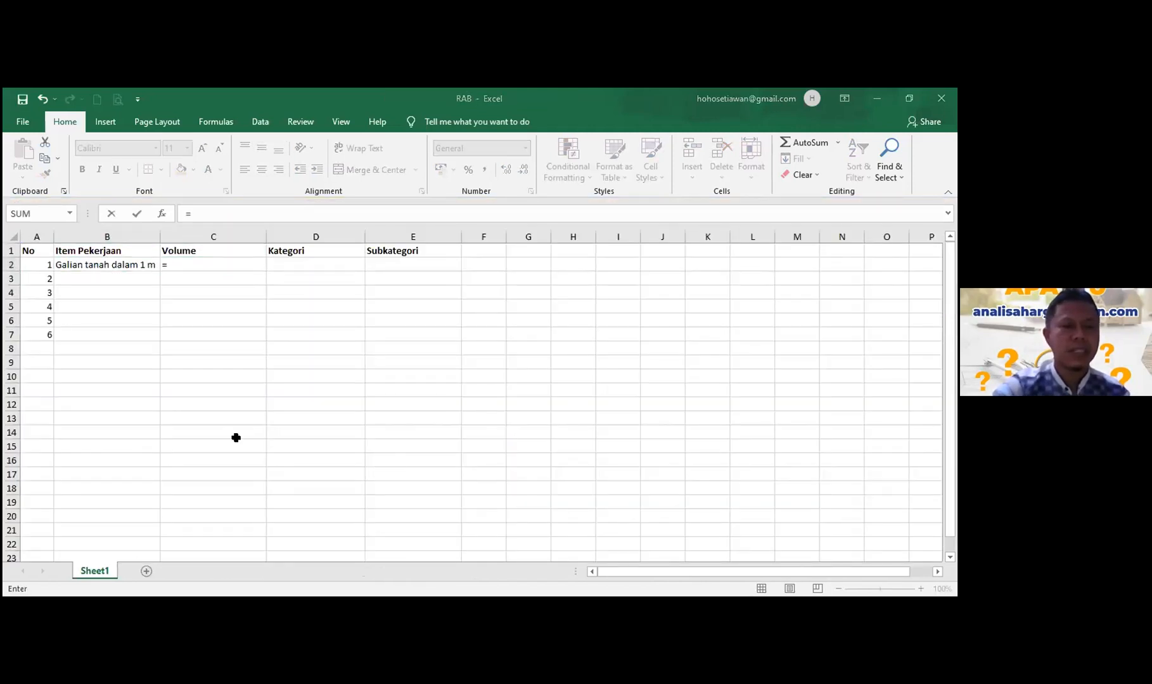
key(ctrl+Tab)
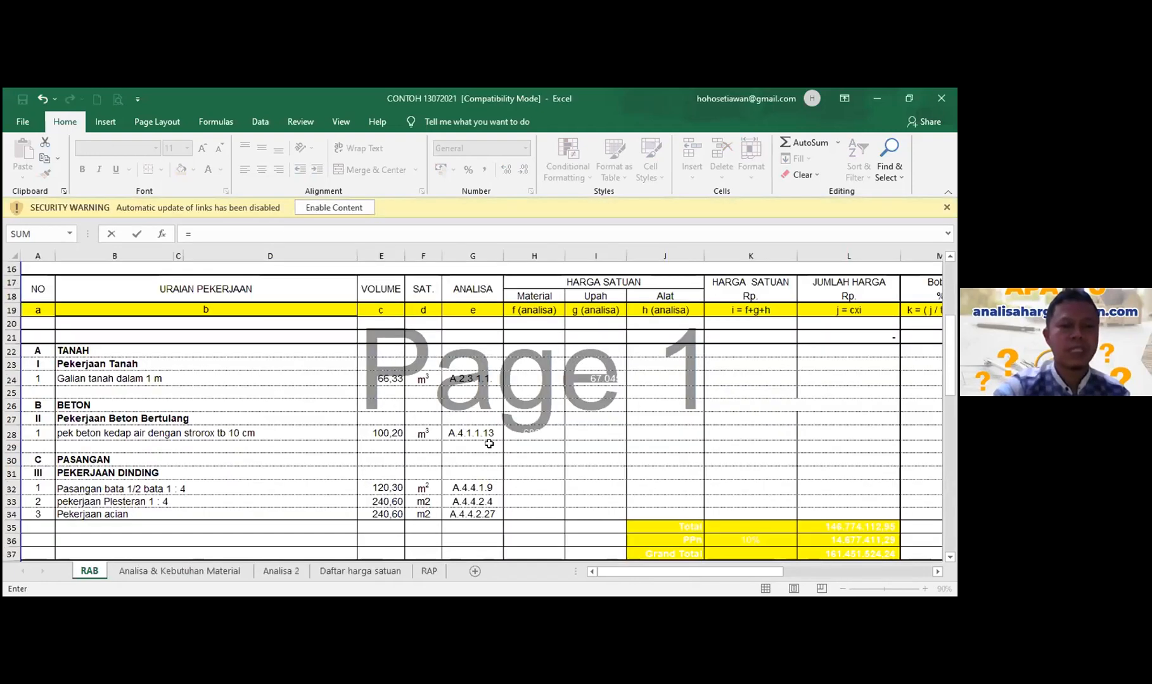
key(Right)
key(Return)
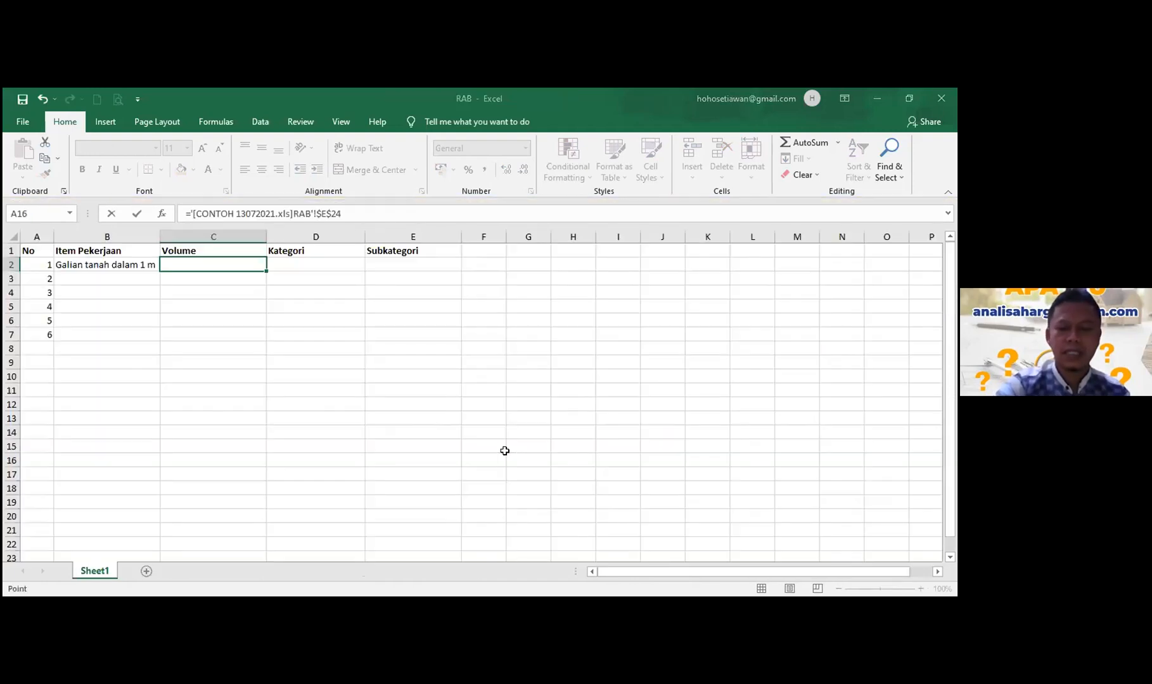
- Link the first item's Kategori cell D2 to the TANAH heading in CONTOH 13072021
key(Right)
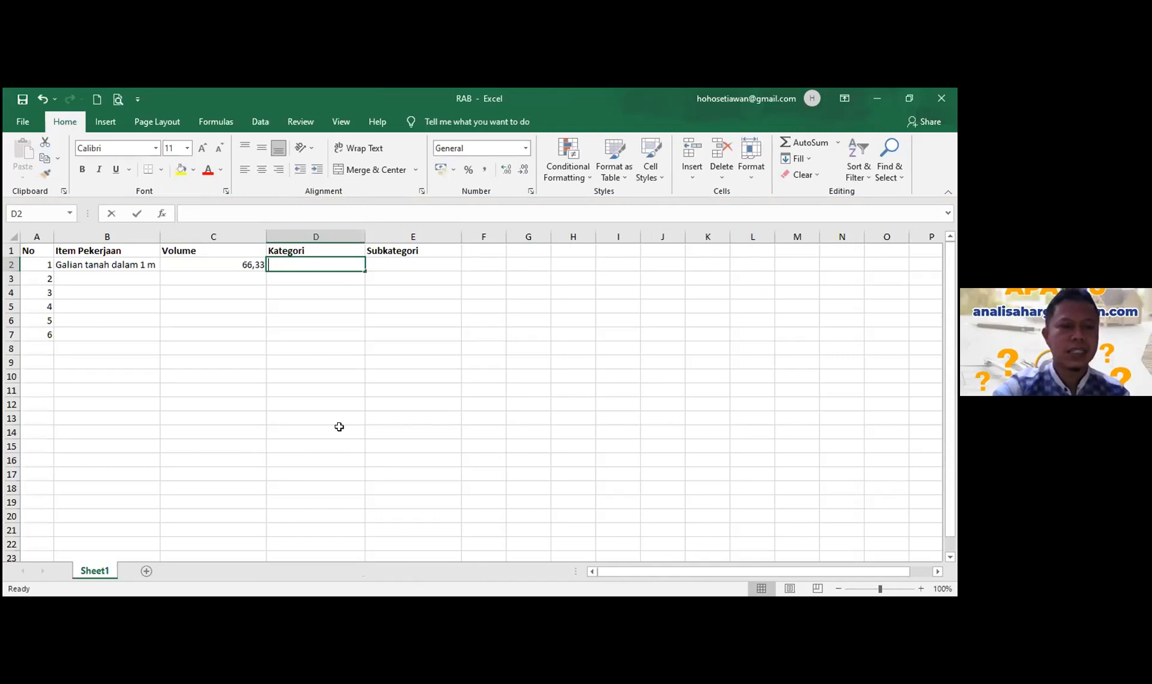
text(=)
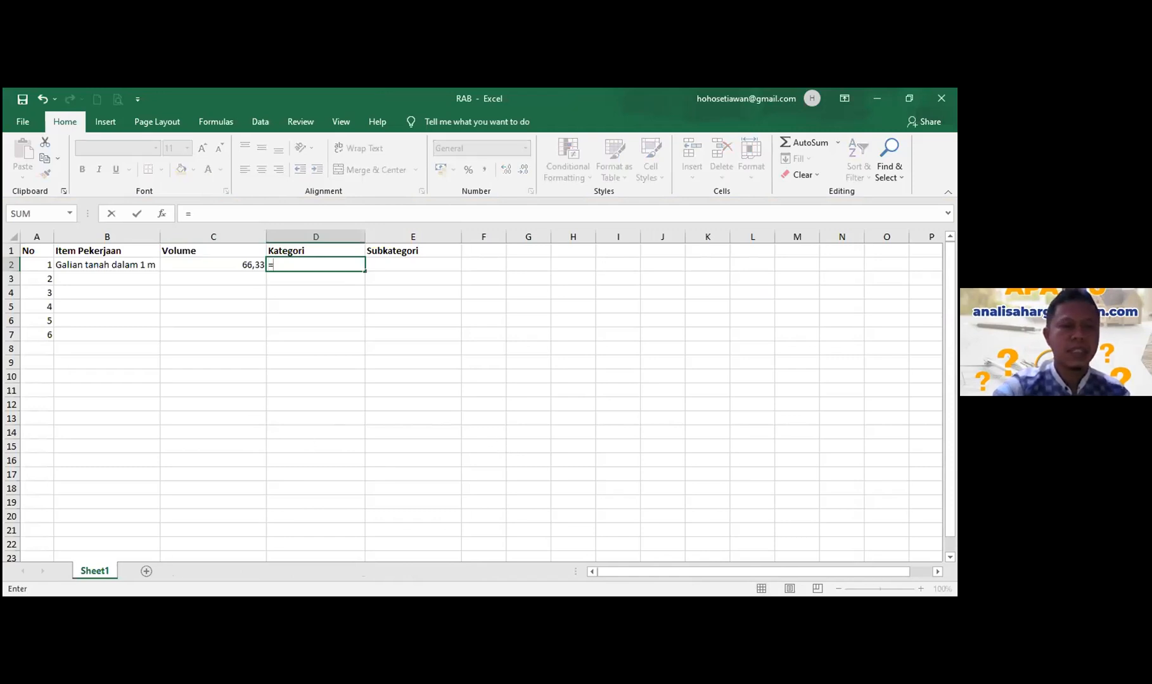
key(ctrl+Tab)
click(64, 350)
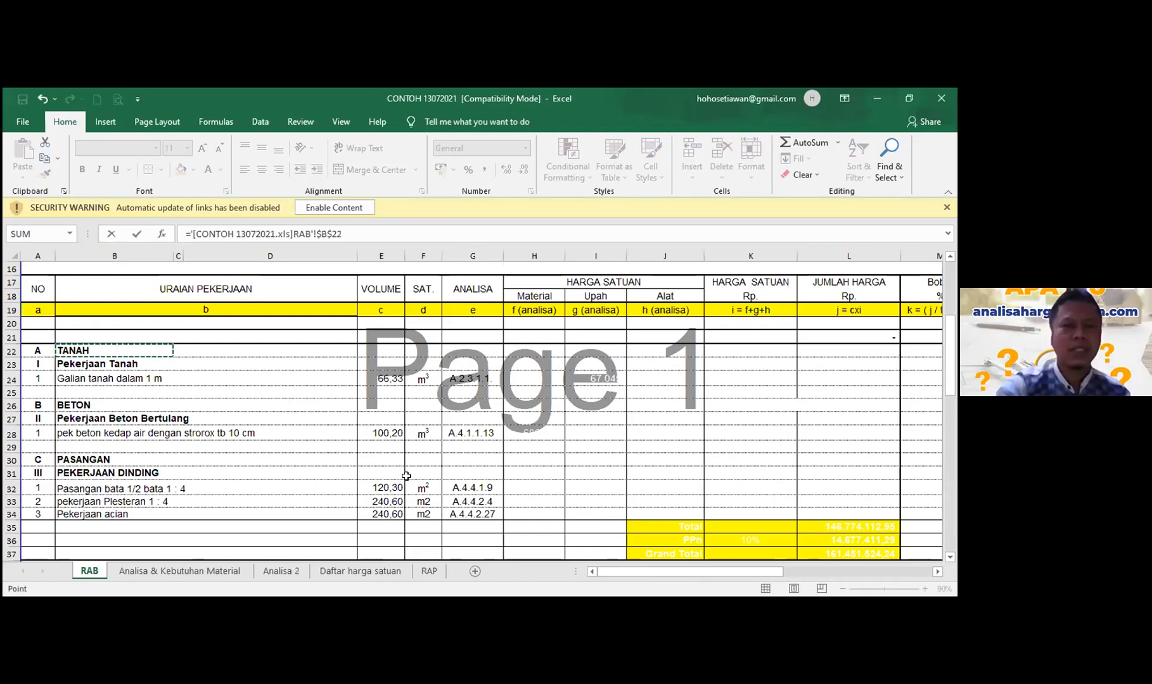
key(Return)
- Link Subkategori cell E2 to the Pekerjaan Tanah heading in B23 of CONTOH 13072021
key(Up)
key(Right)
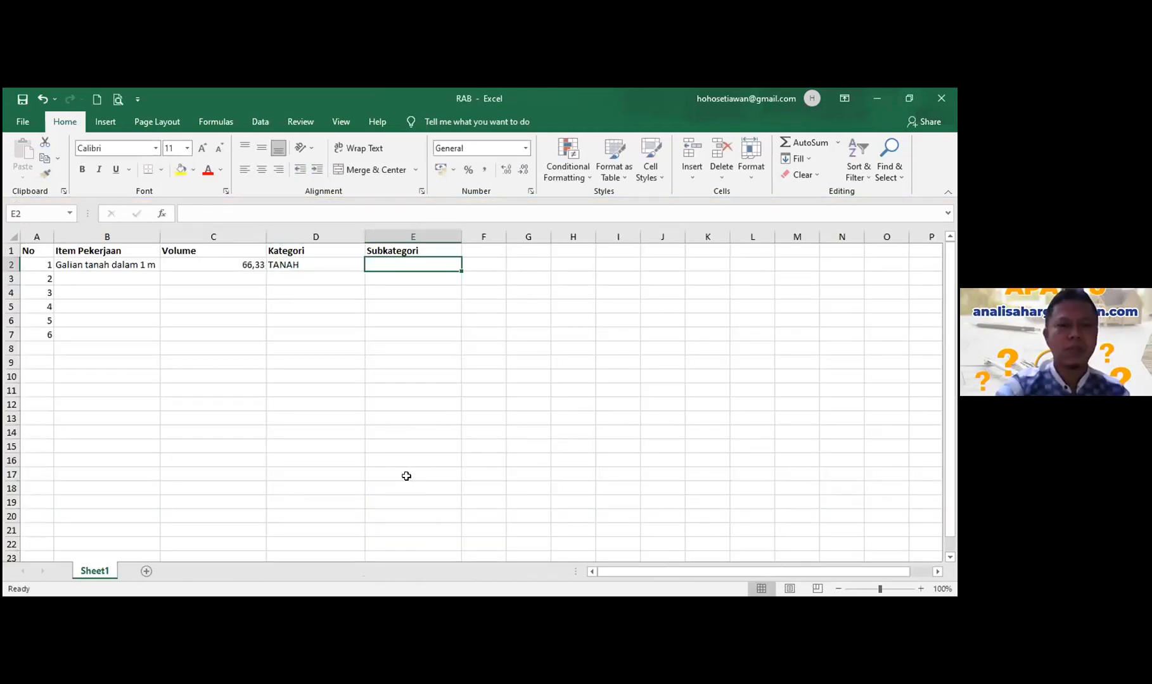
text(=)
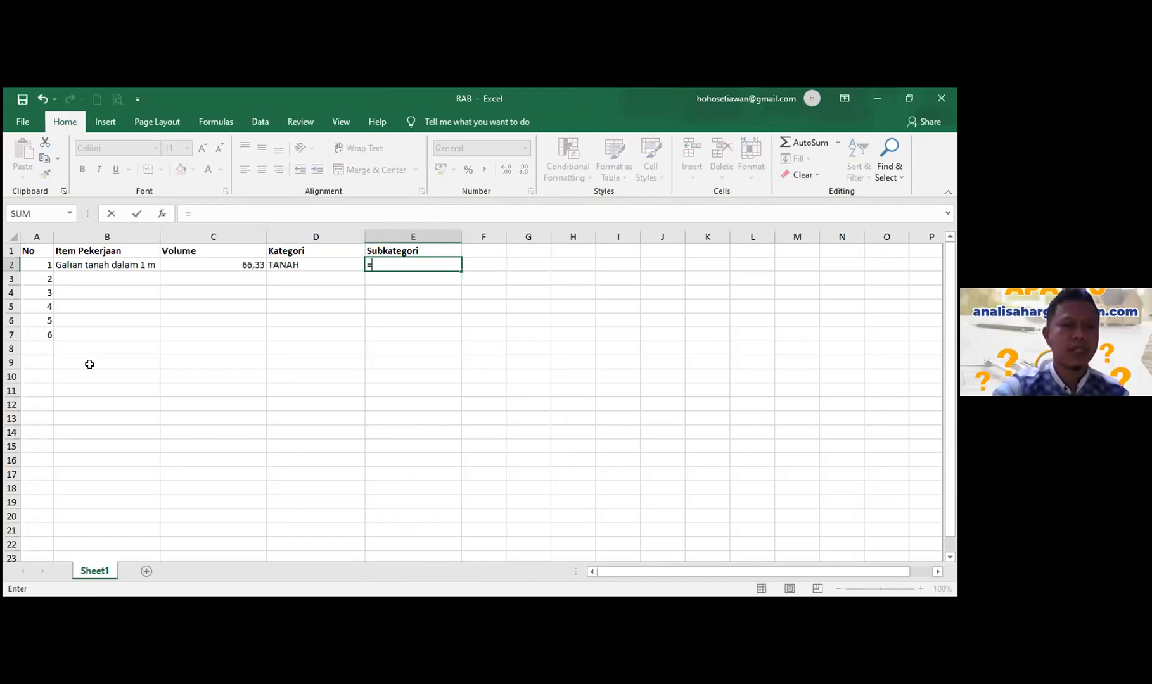
key(ctrl+Tab)
key(Down)
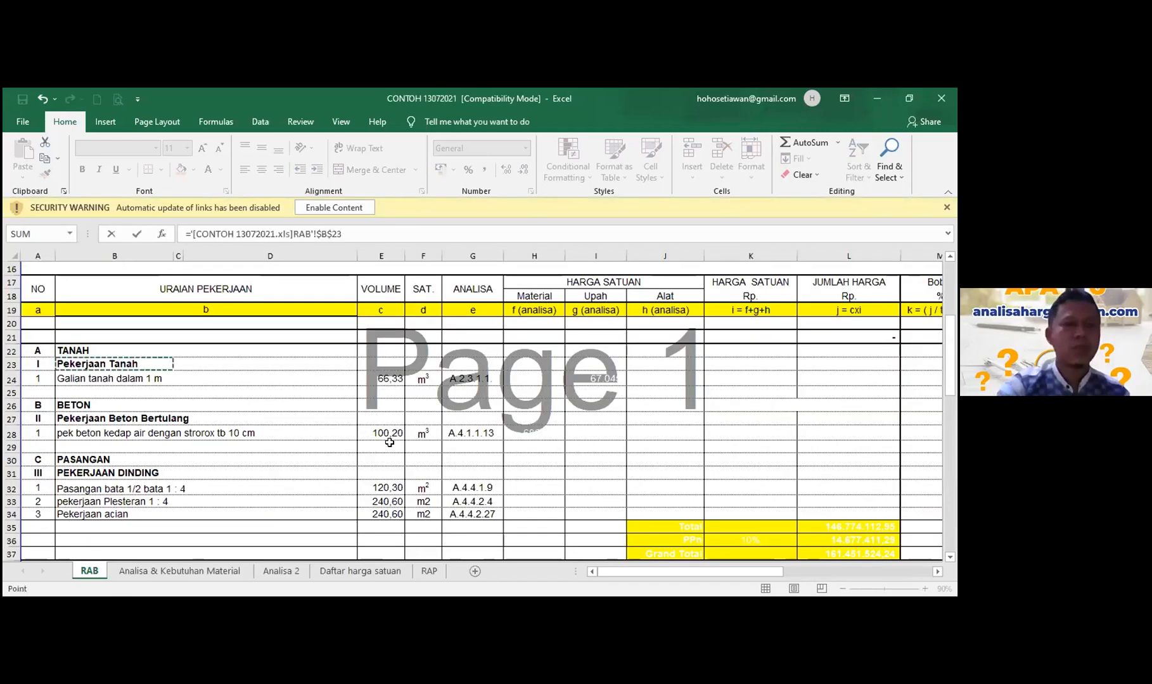
key(Return)
key(Left)
key(Left)
key(Left)
key(Down)
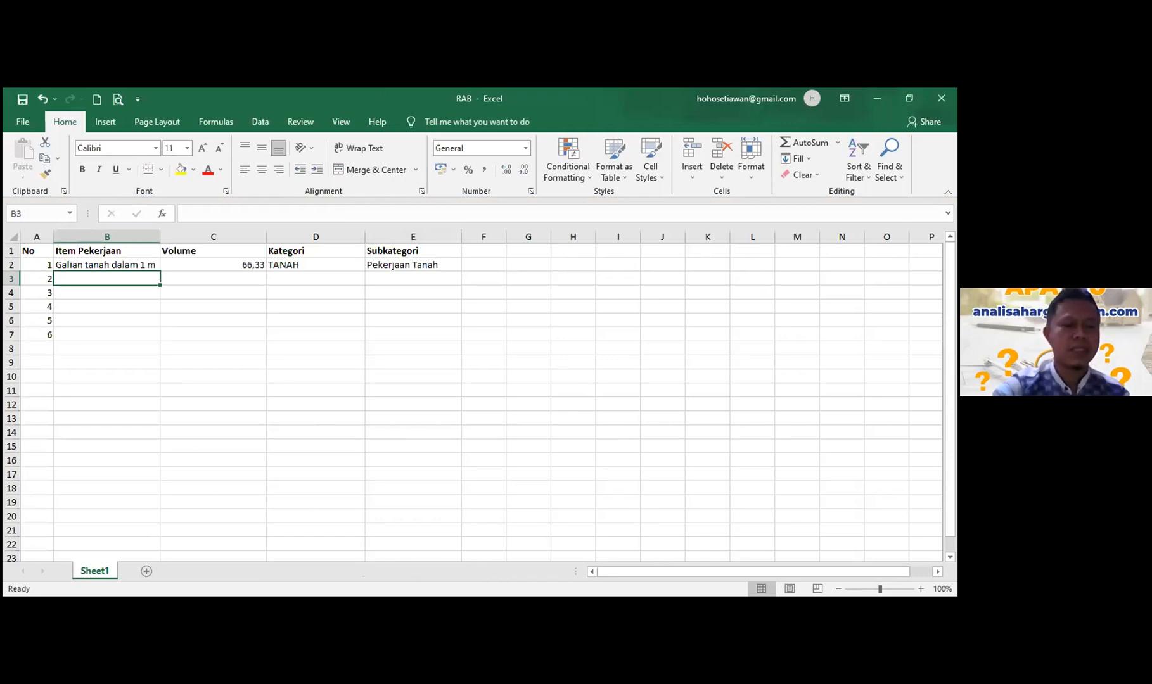
key(alt+Tab)
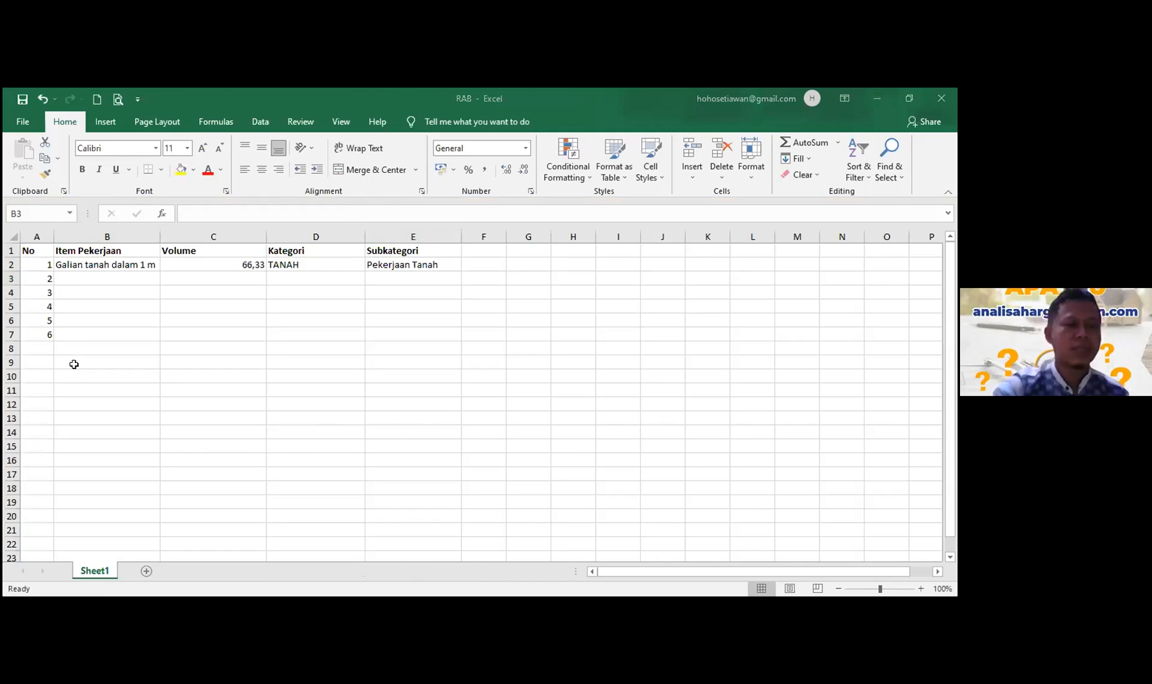
- Copy the five remaining work item names from CONTOH 13072021 into RAB rows 3–7
key(alt+Tab)
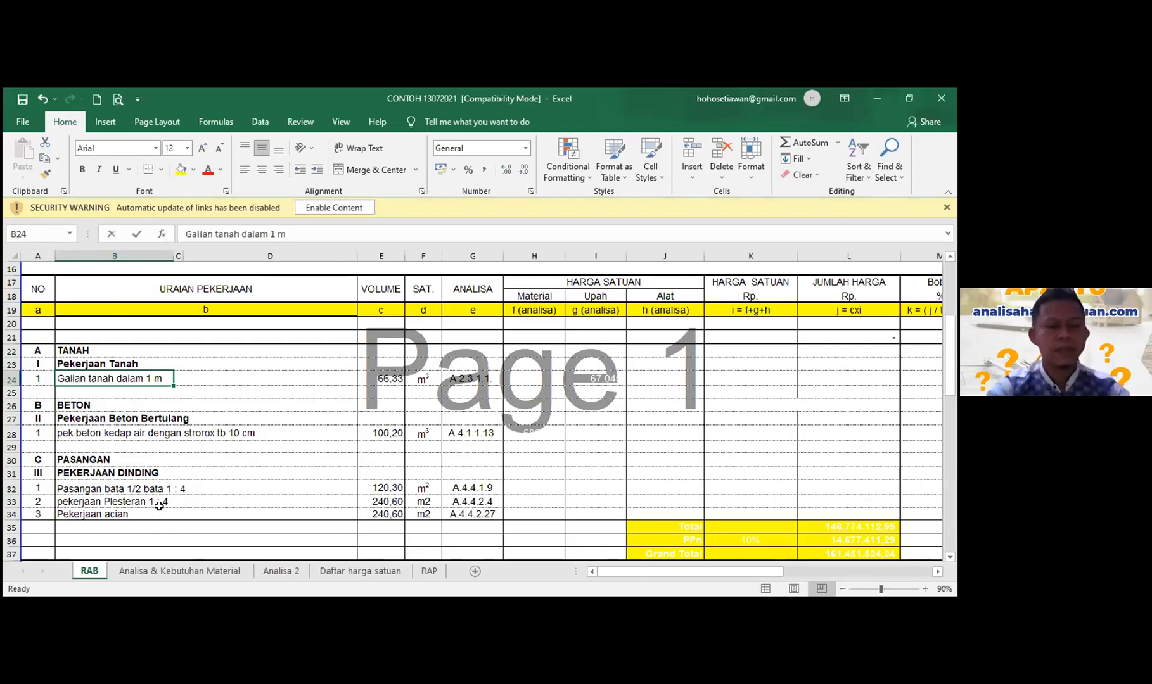
ctrl+click(114, 433)
ctrl+click(114, 488)
ctrl+click(114, 501)
ctrl+click(127, 514)
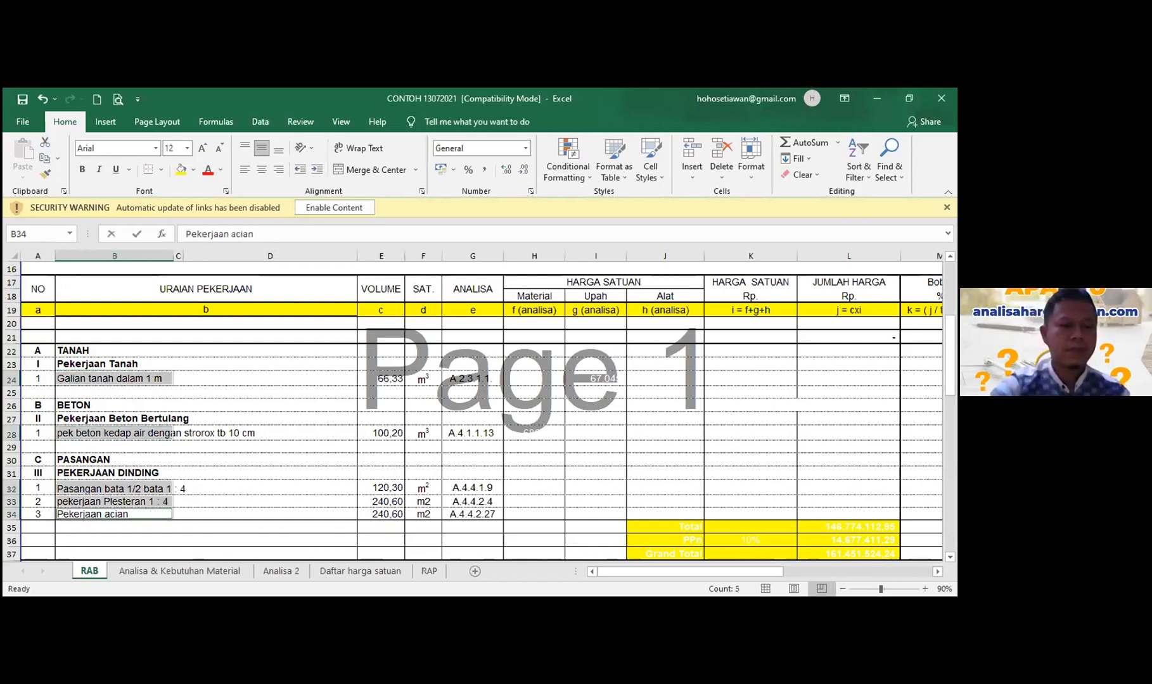
key(ctrl+c)
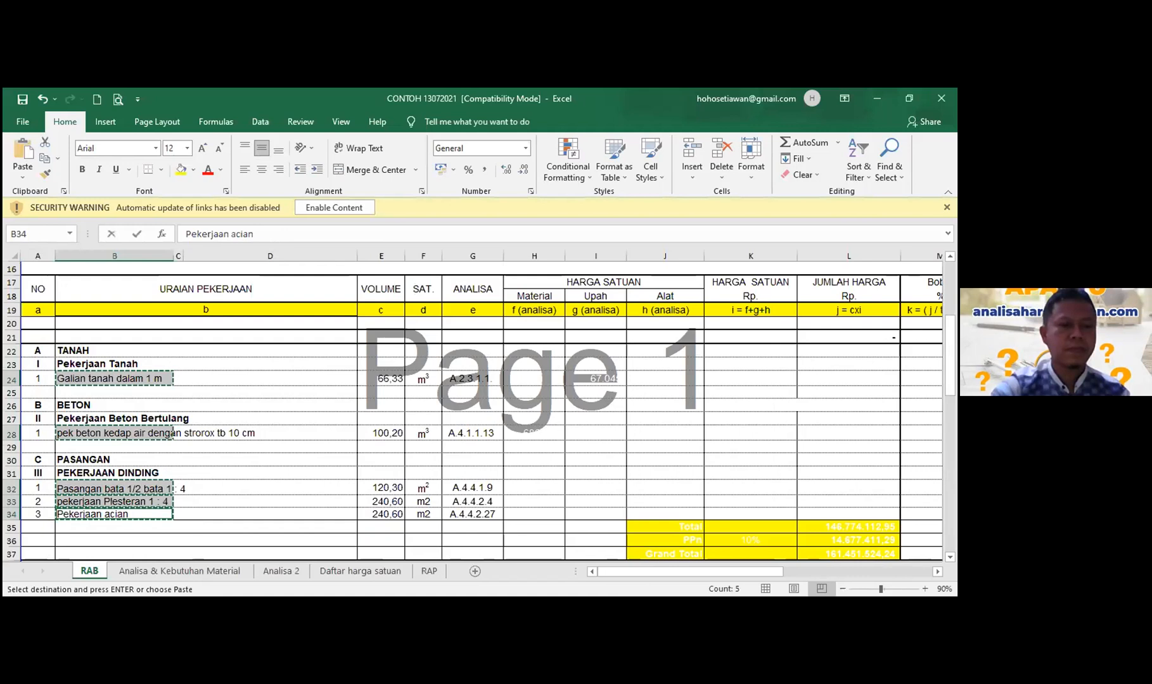
key(alt+Tab)
click(22, 179)
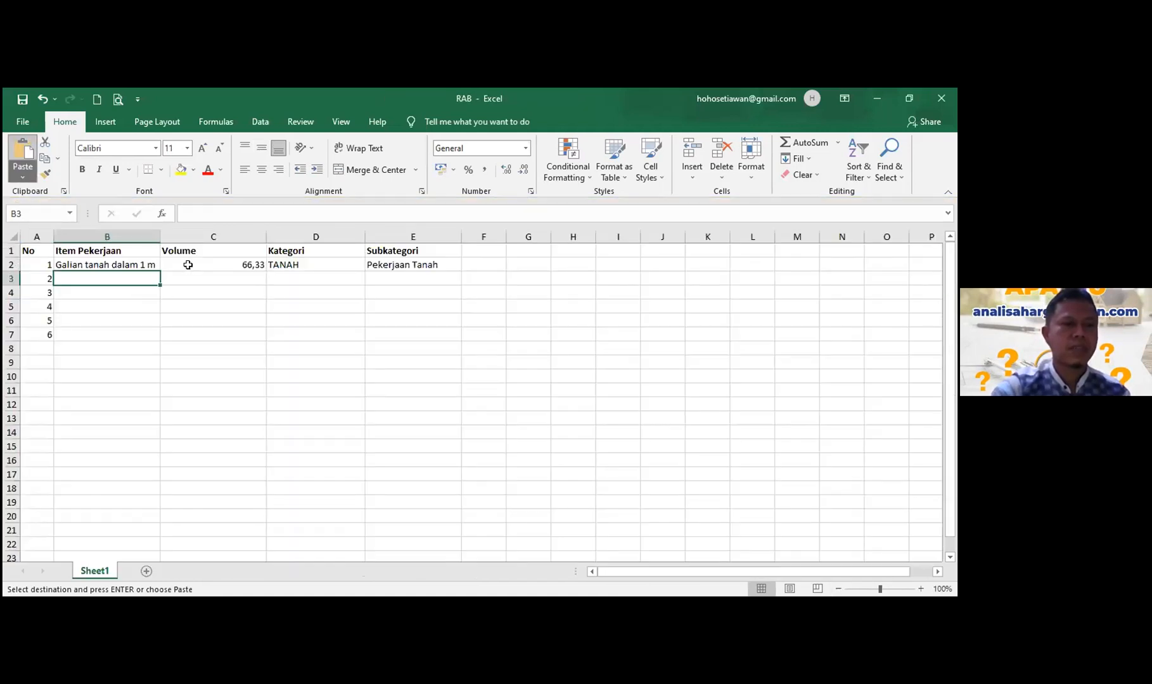
key(ctrl+v)
- Copy volumes from E28 and E32:E34 into C3:C6: 100,2, 120,3, 240,6, 240,6
click(209, 278)
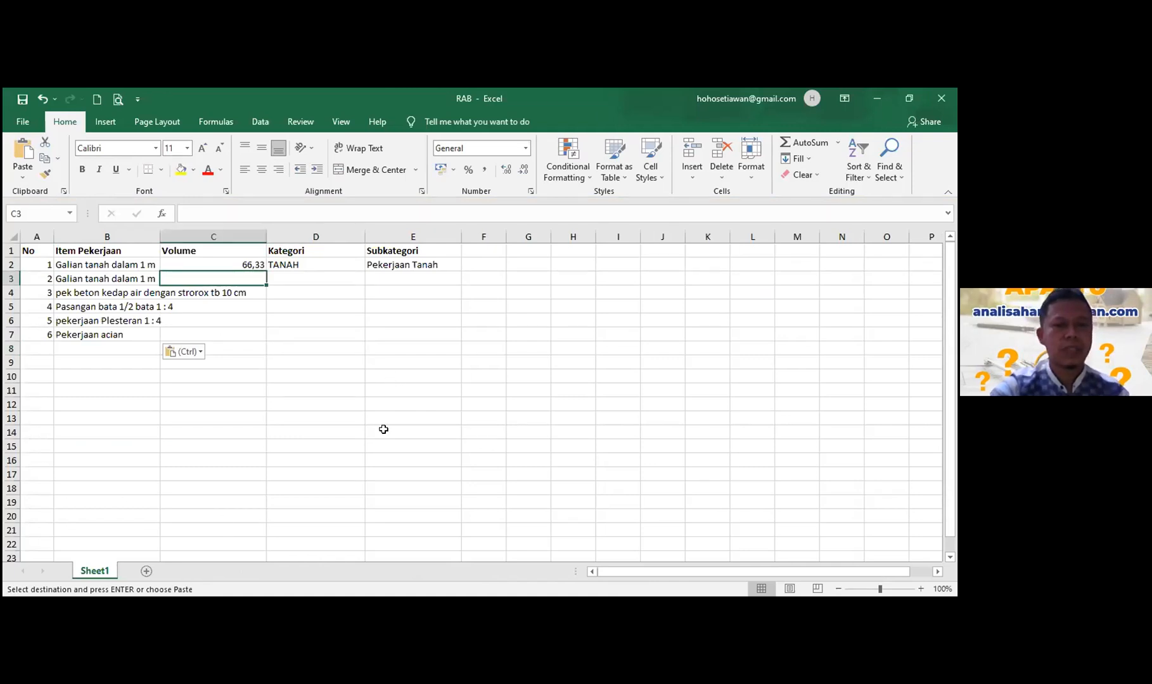
key(alt+Tab)
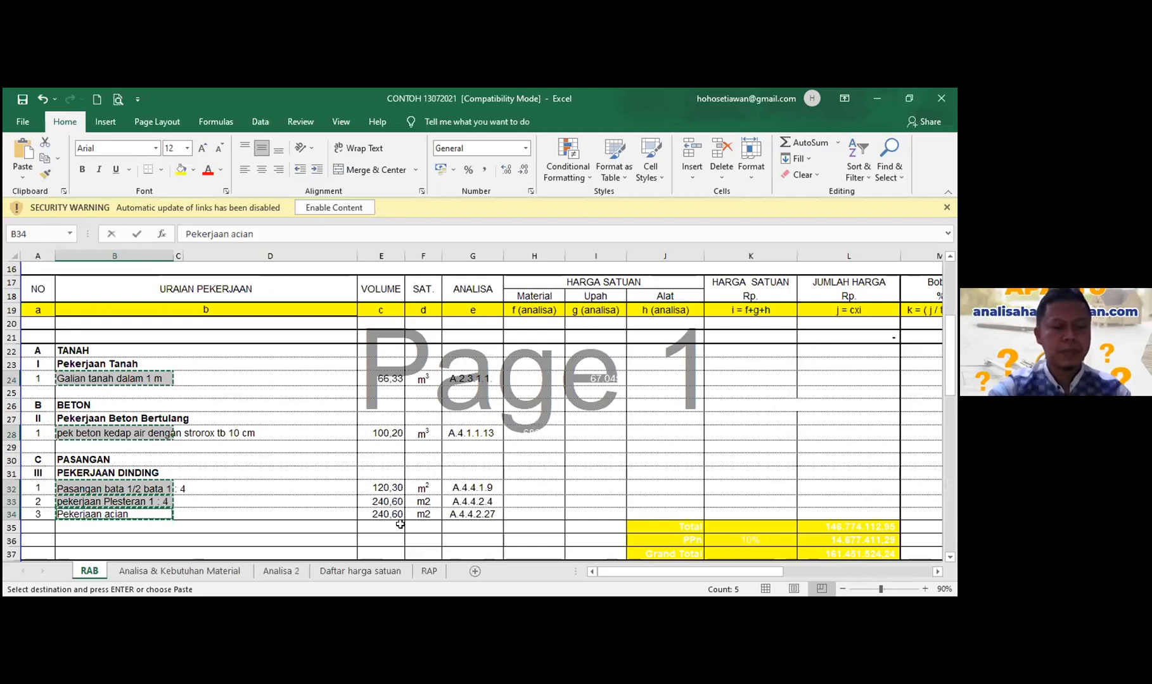
key(ctrl+z)
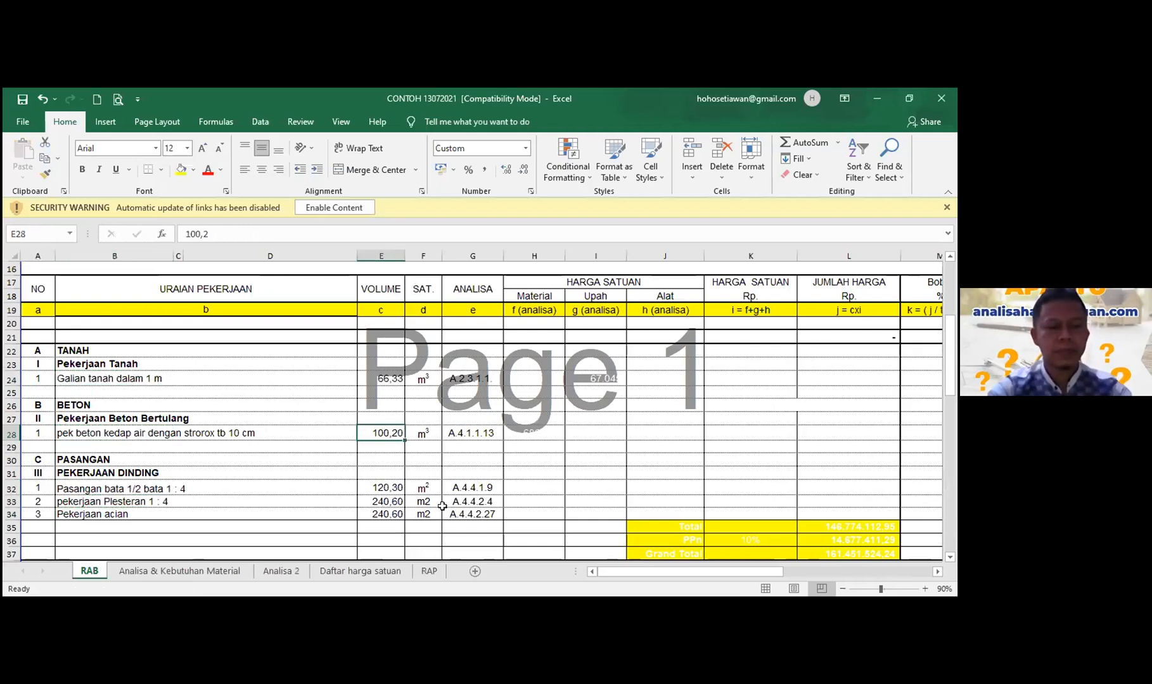
drag(380, 487, 381, 514)
key(ctrl+c)
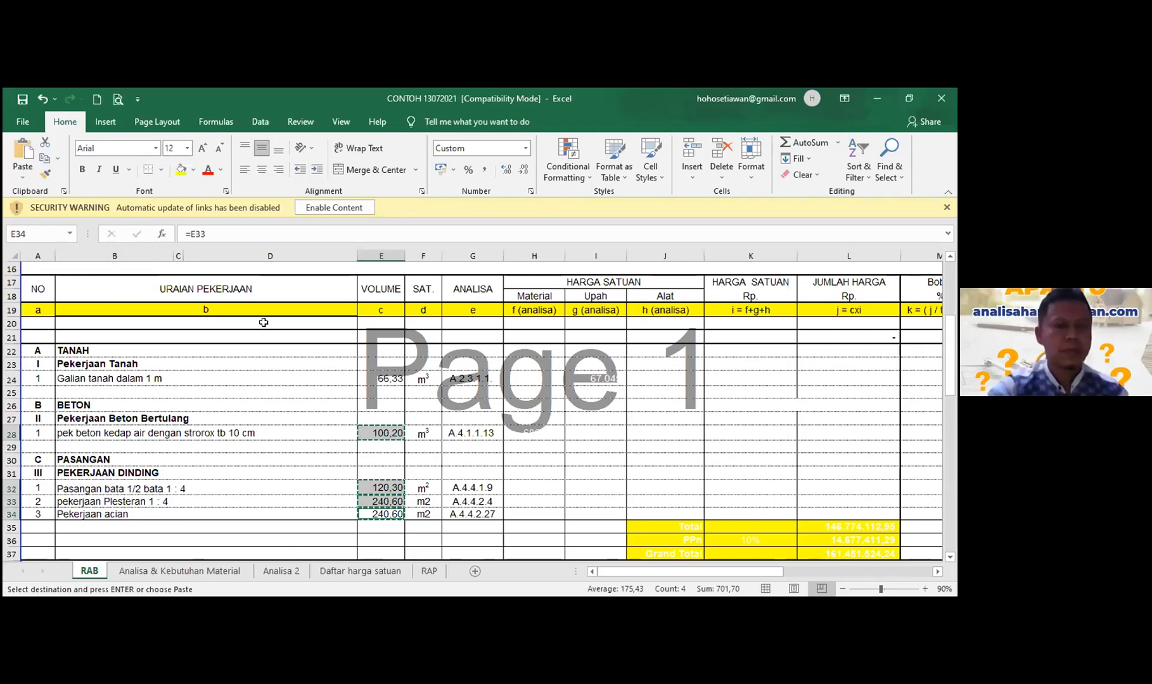
key(alt+Tab)
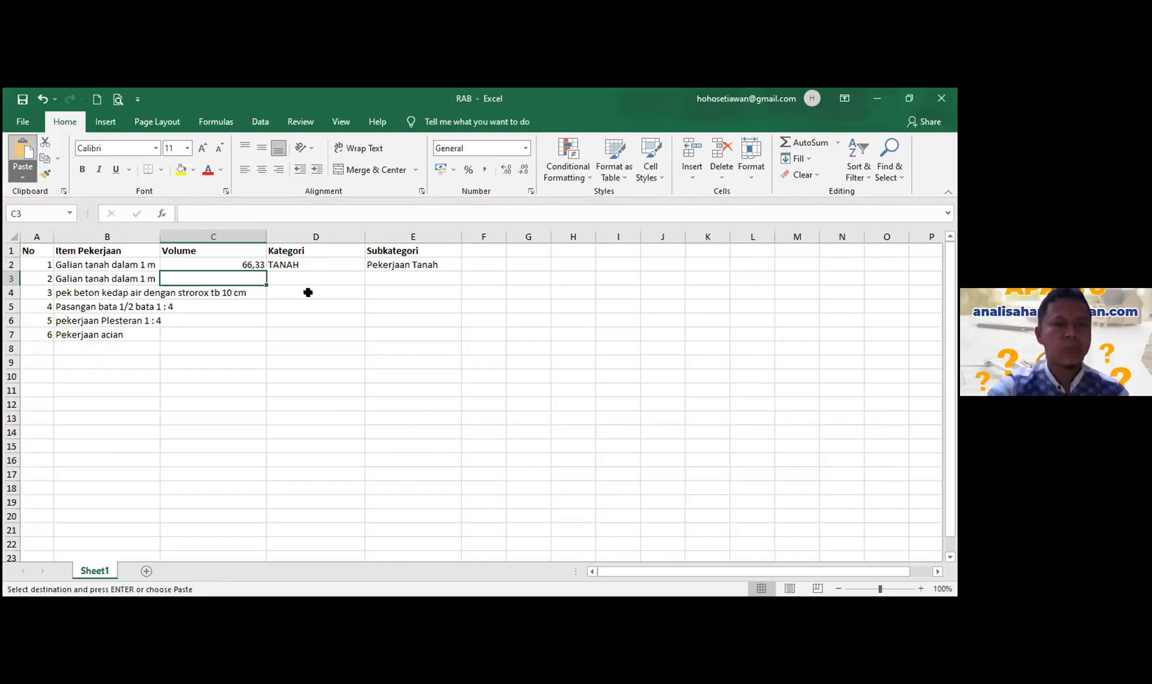
key(ctrl+v)
key(Right)
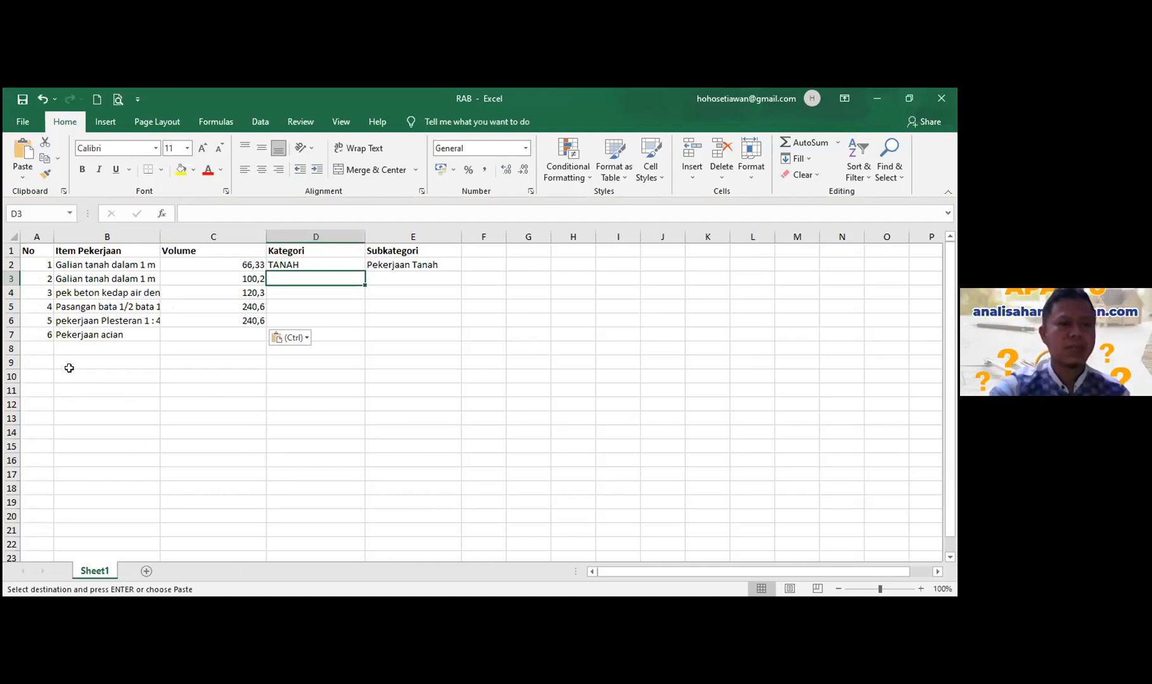
- Copy the BETON and PASANGAN category headings into Kategori cells D3:D4
key(alt+Tab)
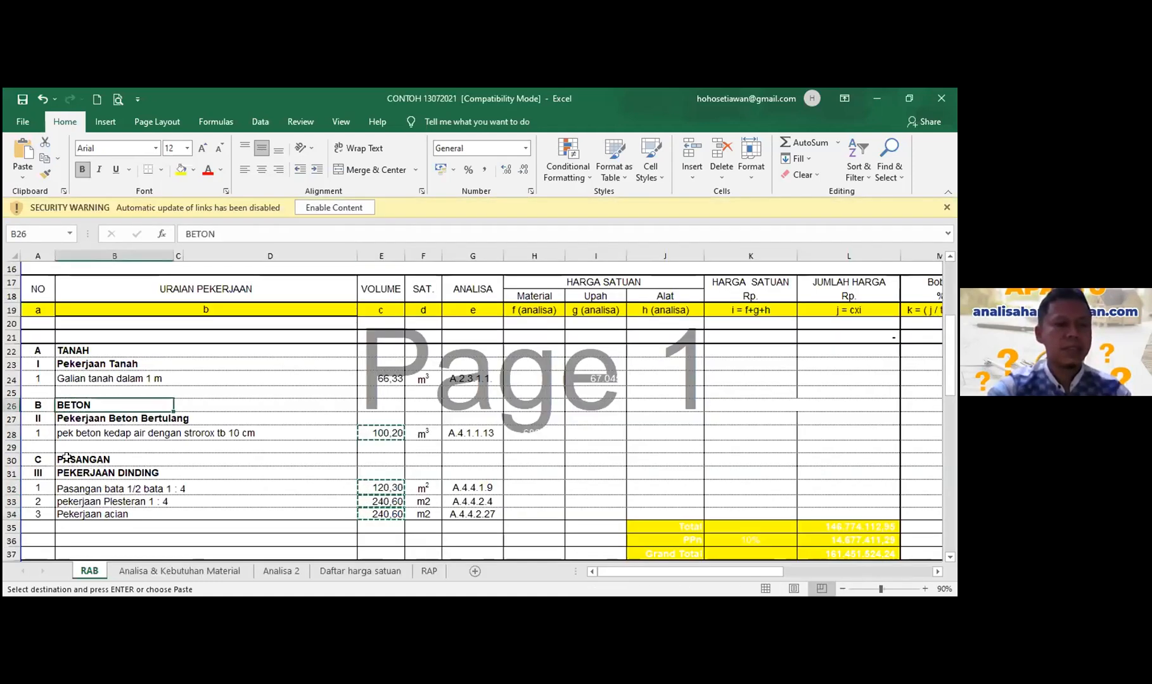
ctrl+click(66, 458)
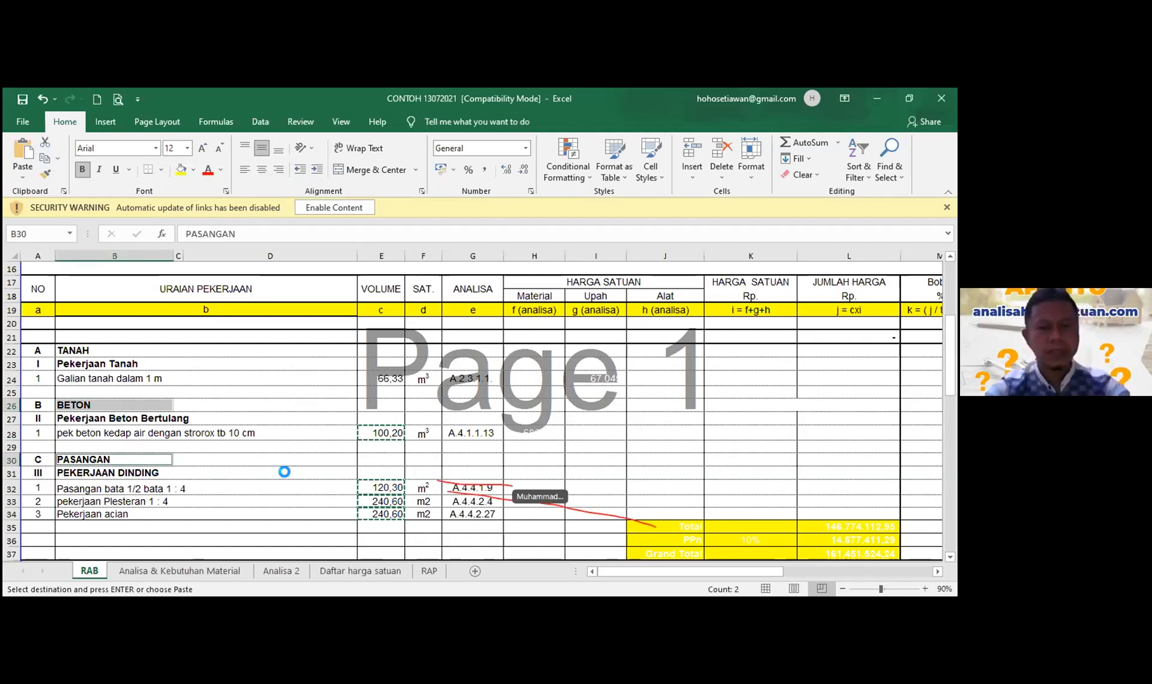
key(ctrl+c)
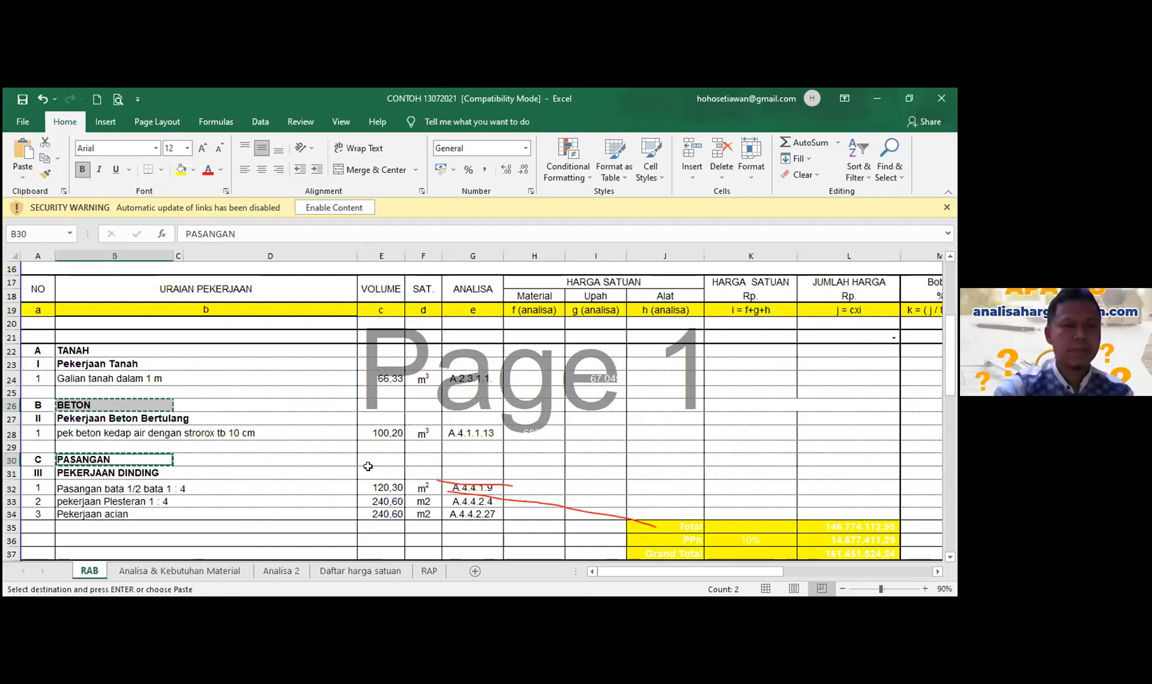
key(alt+Tab)
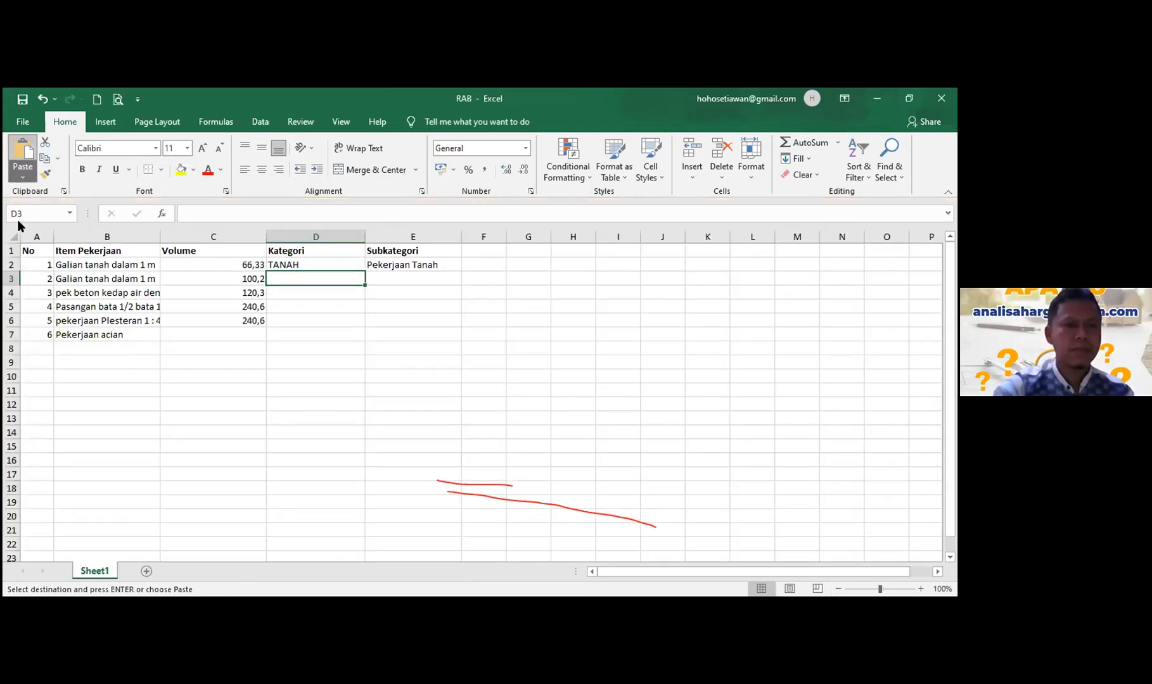
key(ctrl+v)
click(304, 347)
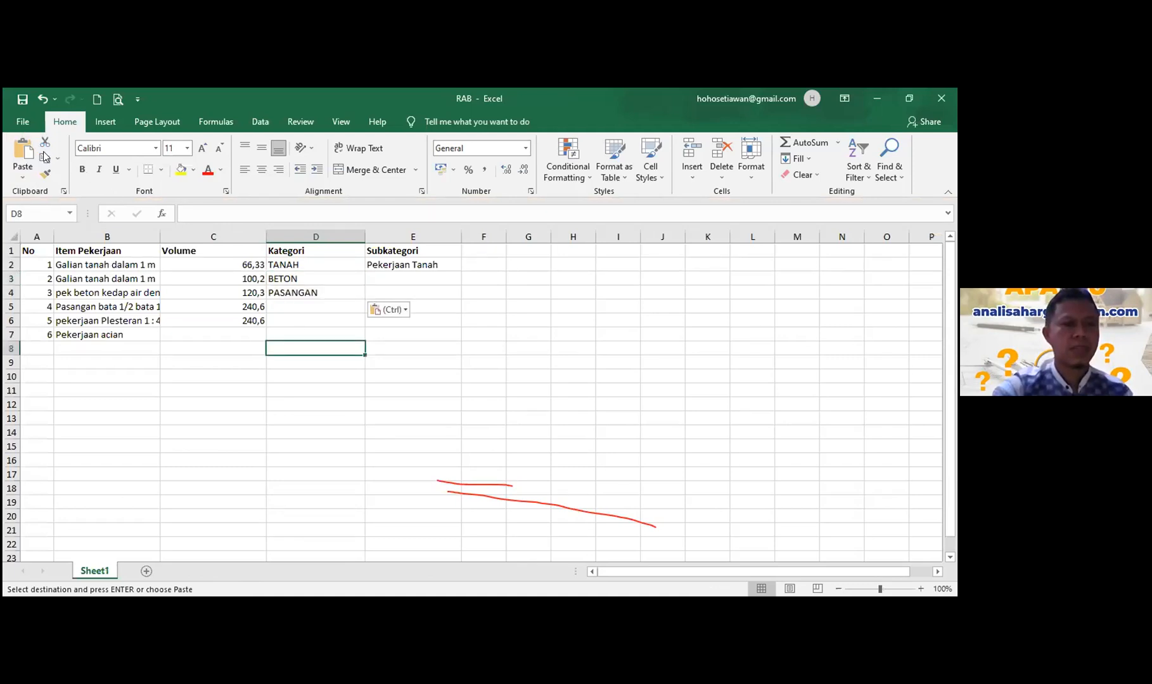
- Copy PASANGAN from D4 into D5:D6
click(284, 293)
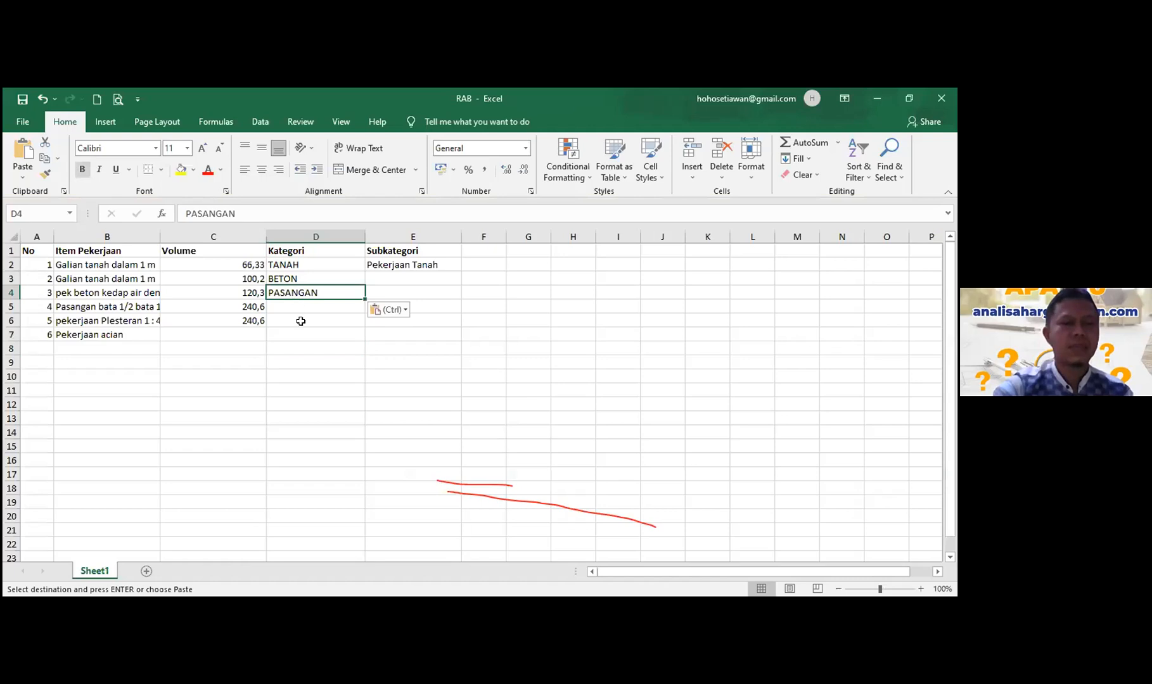
click(45, 158)
key(Down)
key(shift+Down)
click(20, 158)
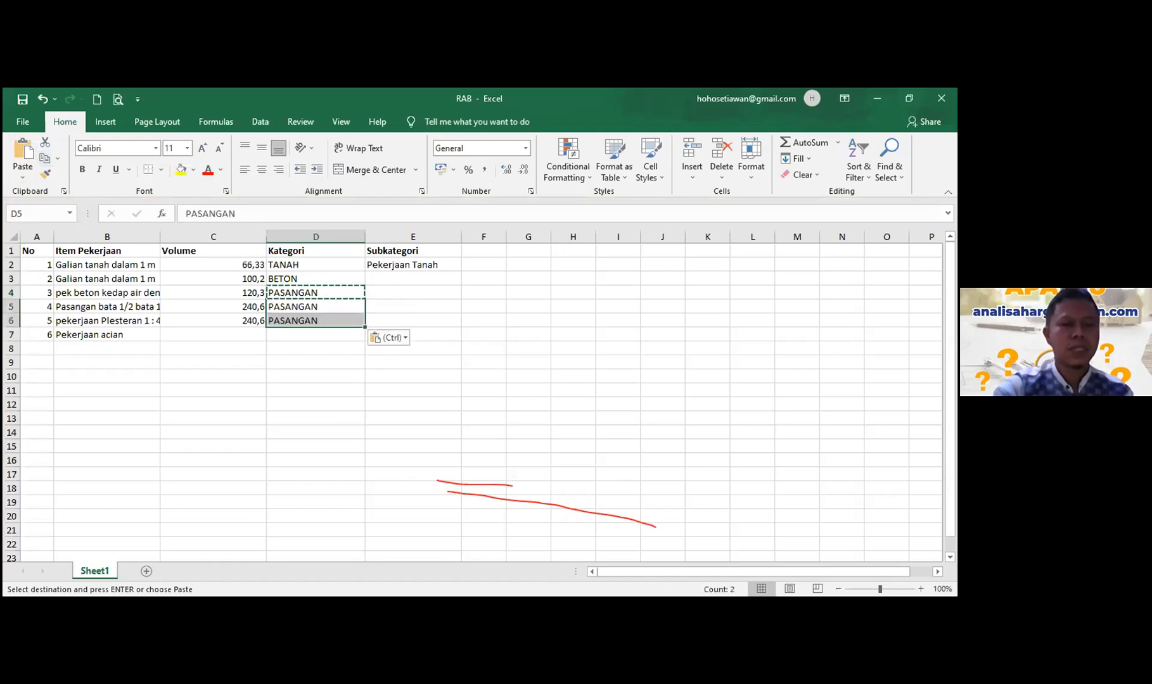
- Paste Pekerjaan Beton Bertulang and PEKERJAAN DINDING into Subkategori rows 3–4
click(413, 278)
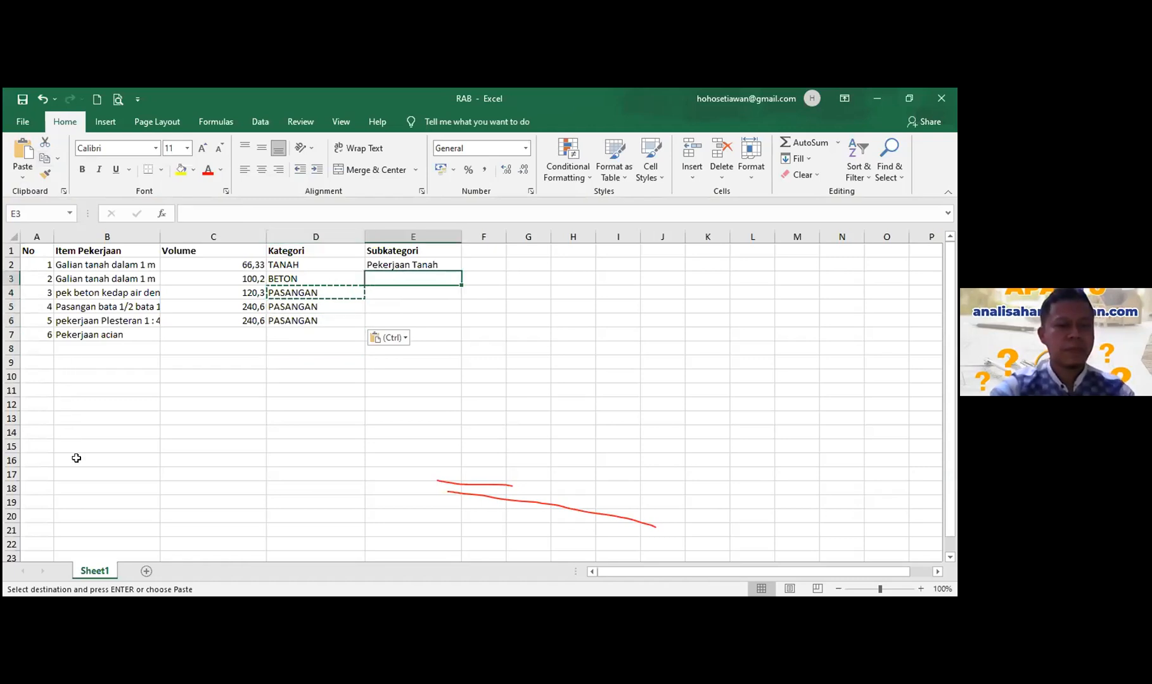
key(alt+Tab)
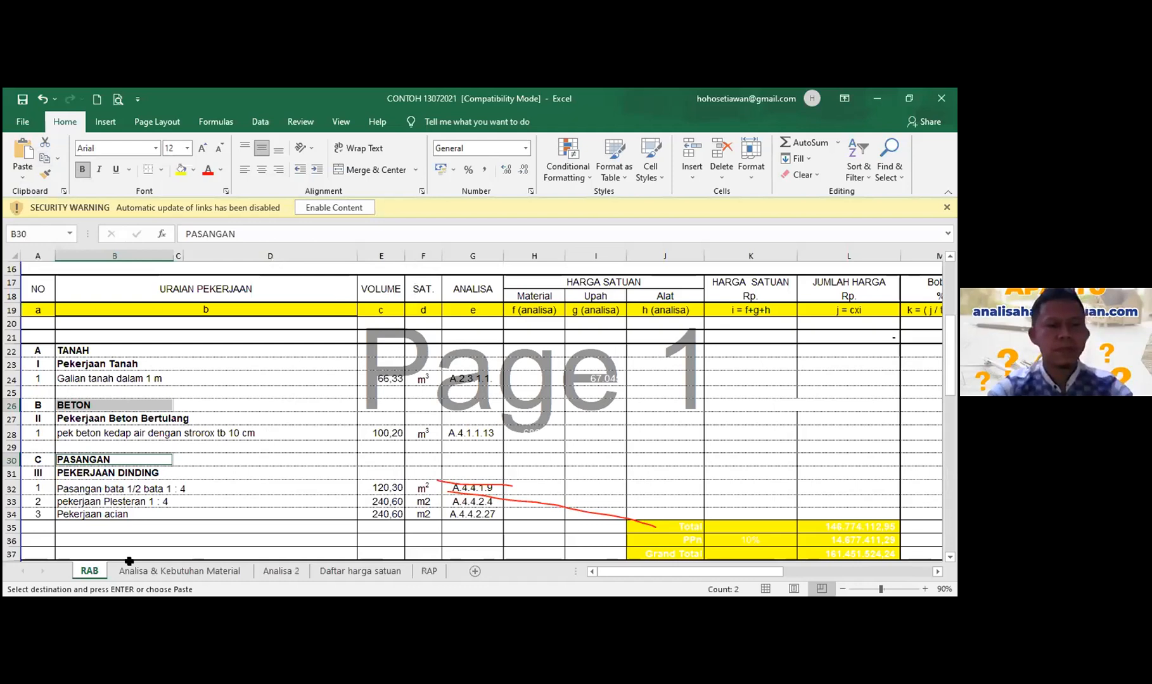
click(171, 419)
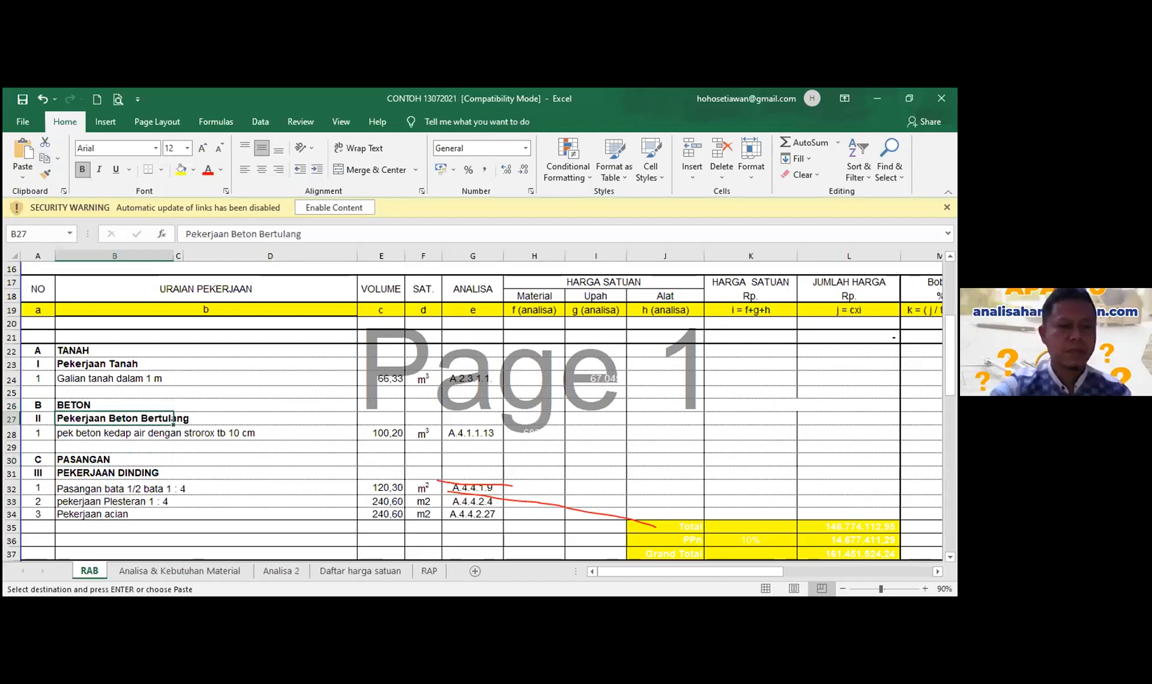
ctrl+click(114, 472)
key(ctrl+c)
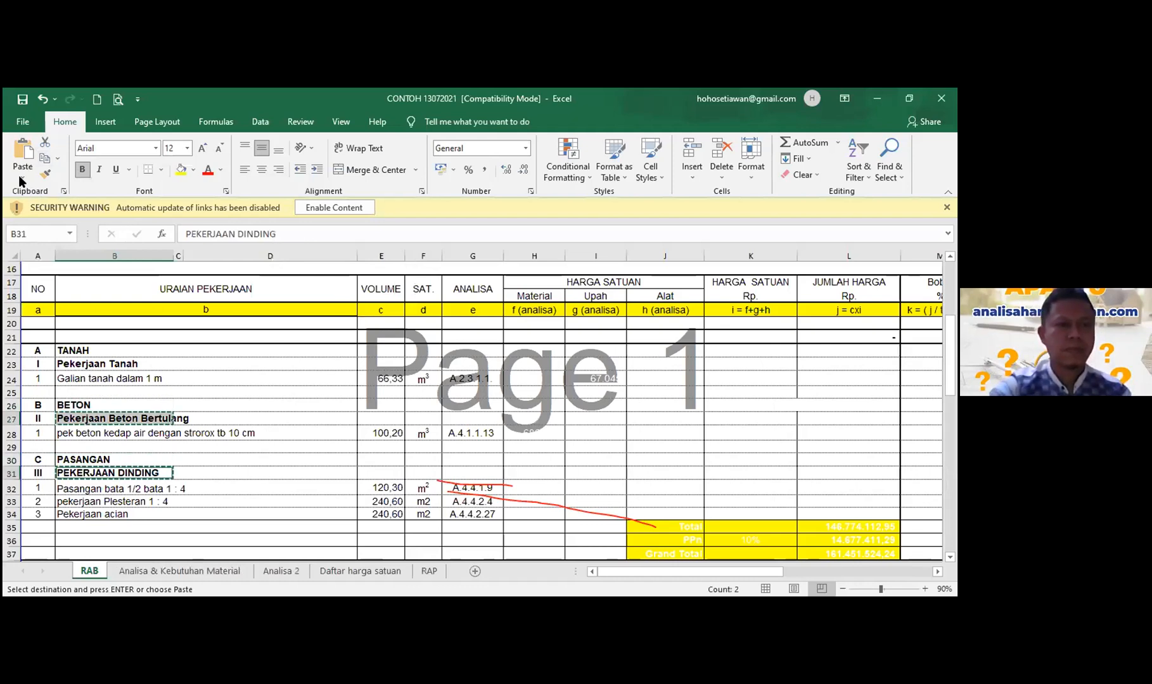
key(alt+Tab)
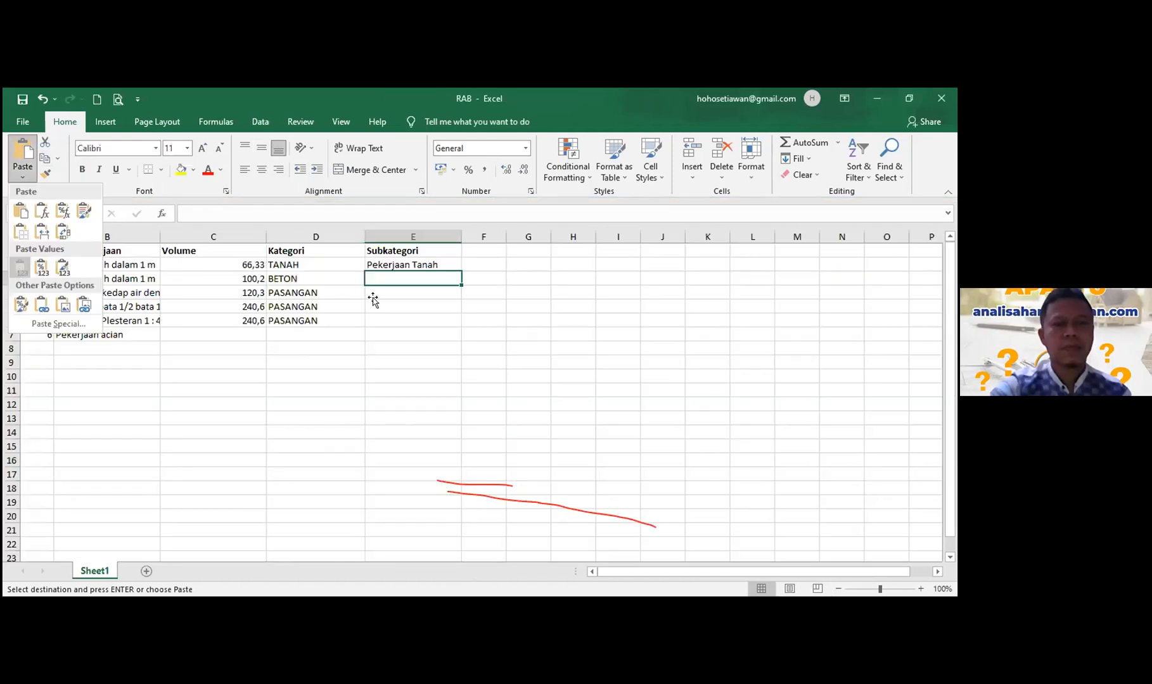
key(ctrl+v)
- Fill PEKERJAAN DINDING into Subkategori rows 5 and 6, then check the volumes
click(378, 291)
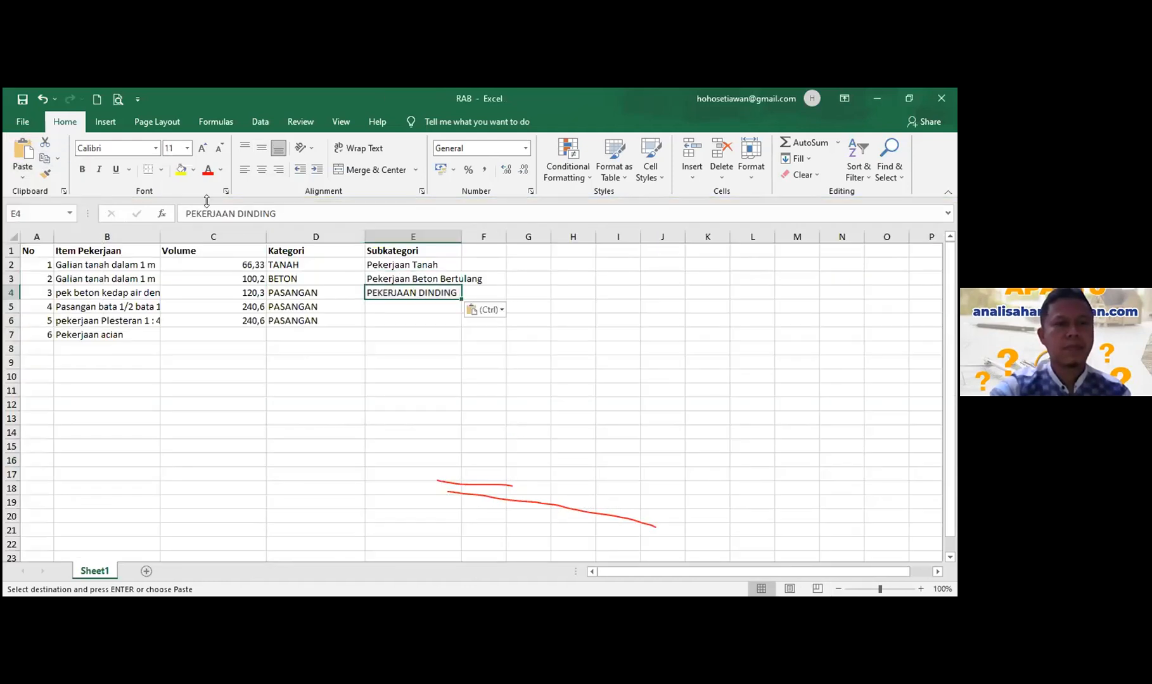
key(ctrl+c)
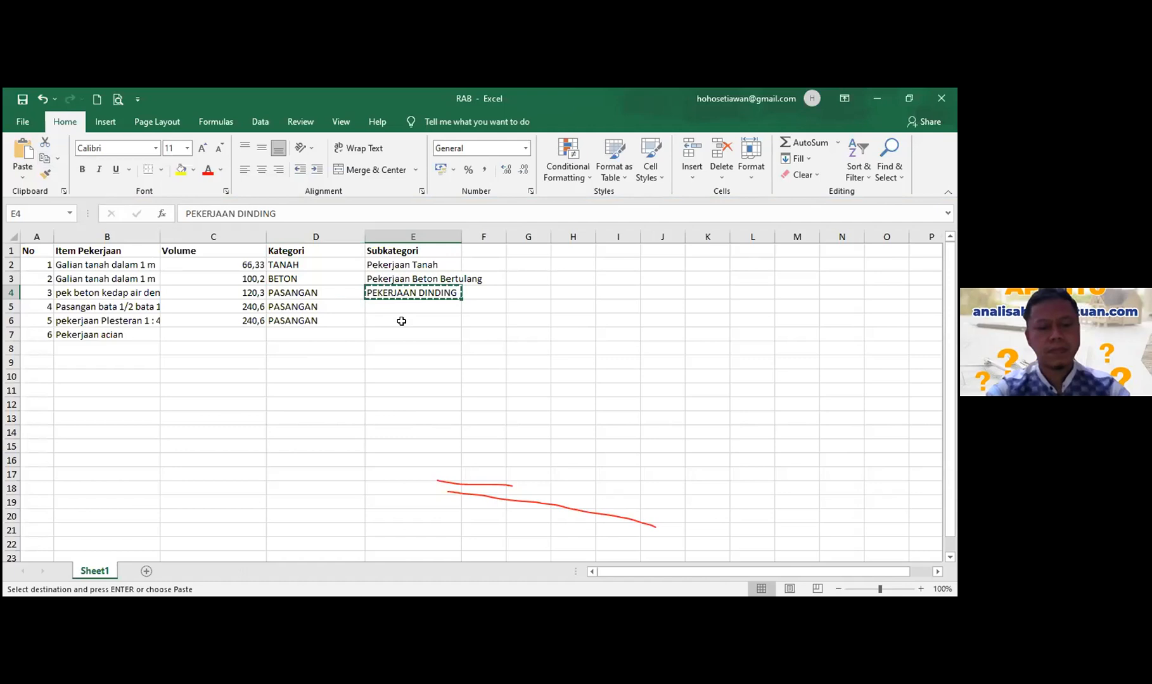
drag(401, 307, 401, 321)
key(ctrl+v)
click(404, 374)
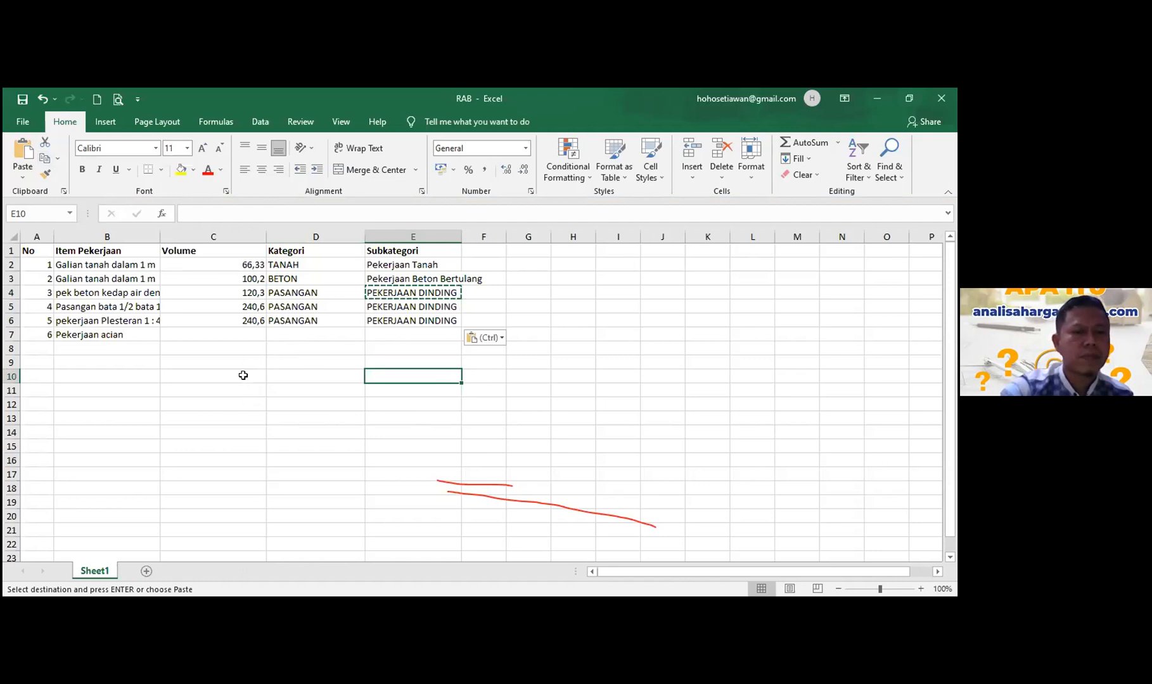
click(256, 279)
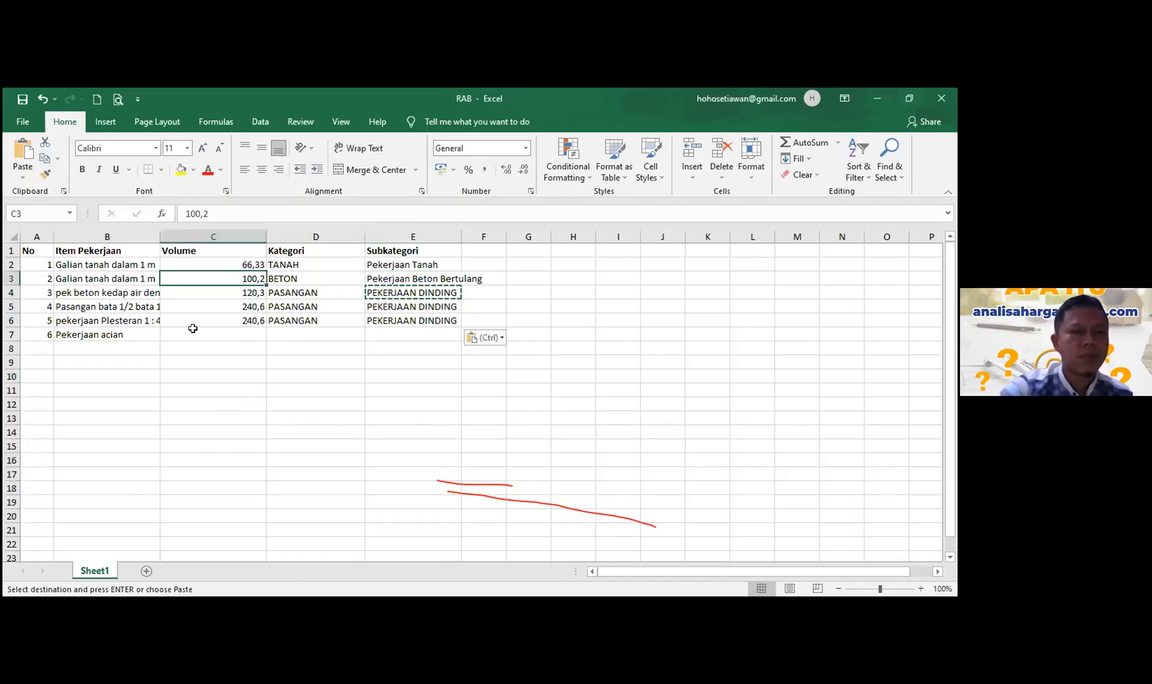
click(193, 331)
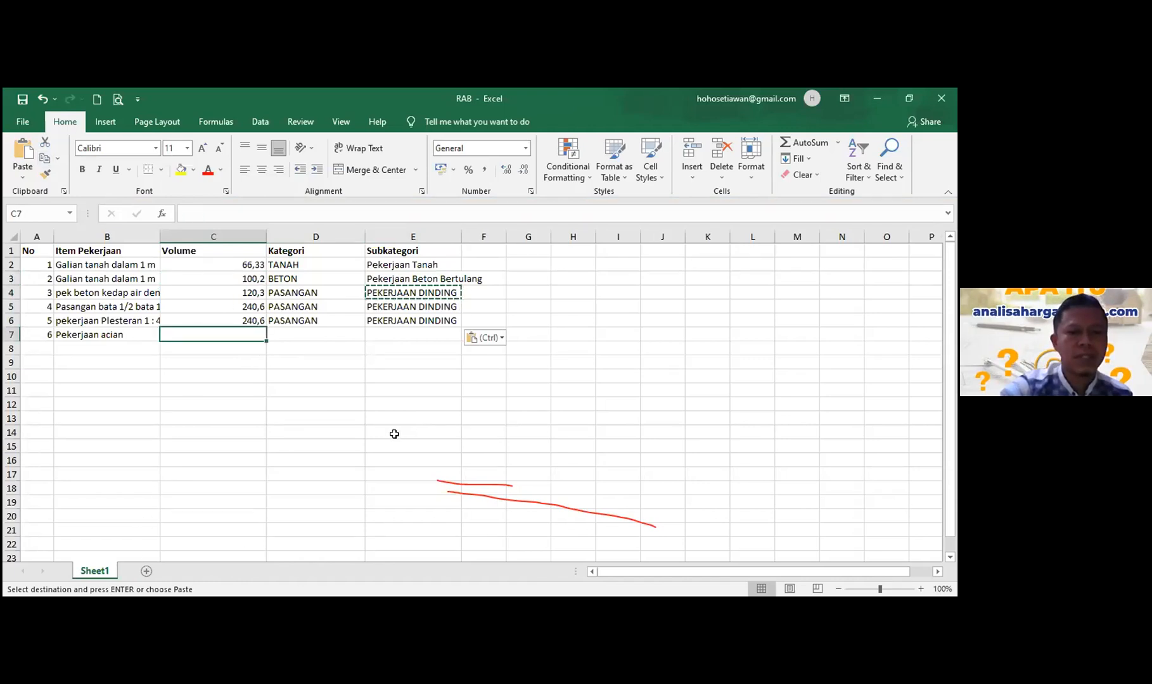
key(alt+Tab)
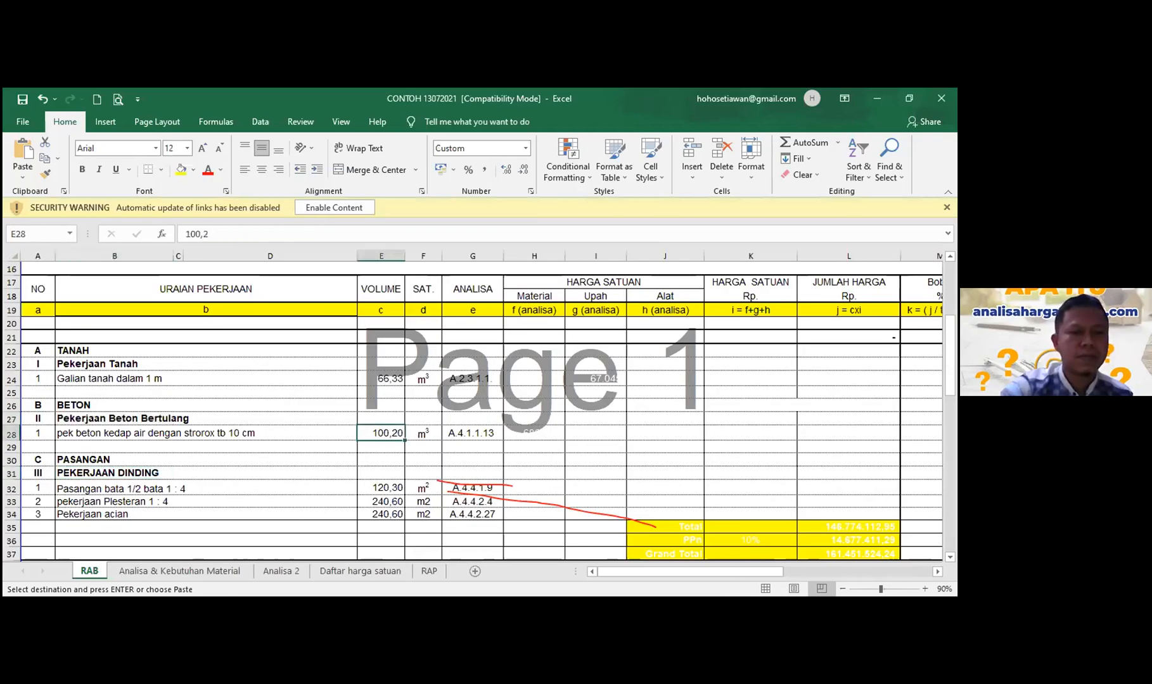
key(alt+Tab)
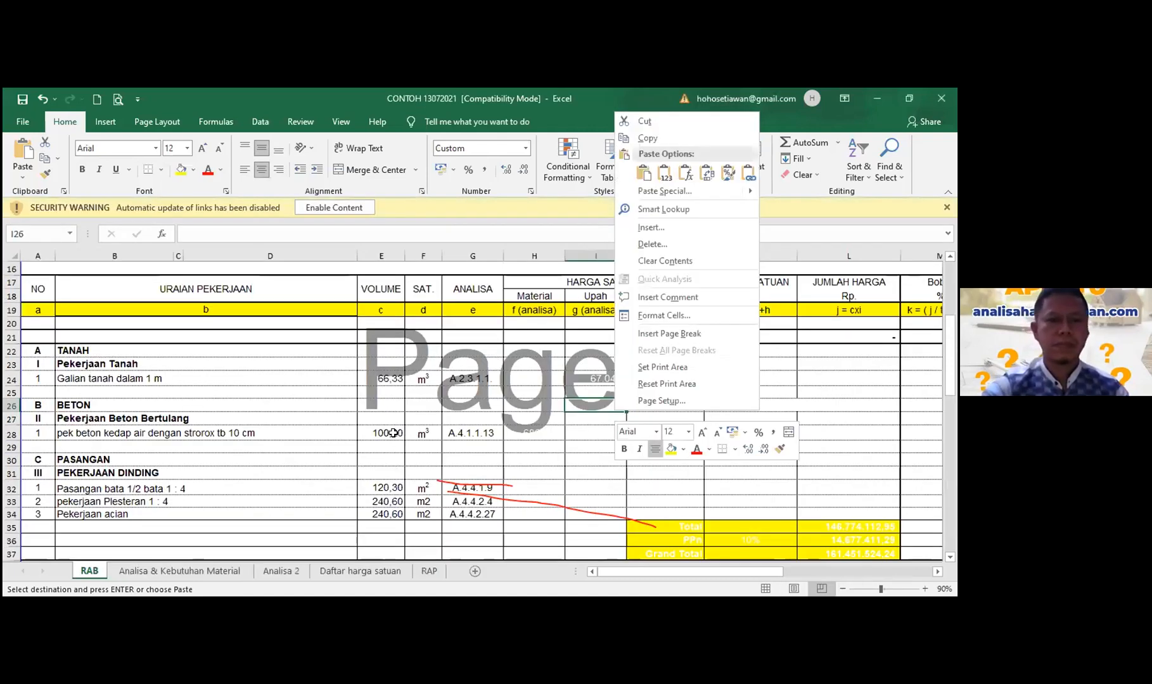
scroll(406, 421, down, 1)
scroll(386, 416, down, 2)
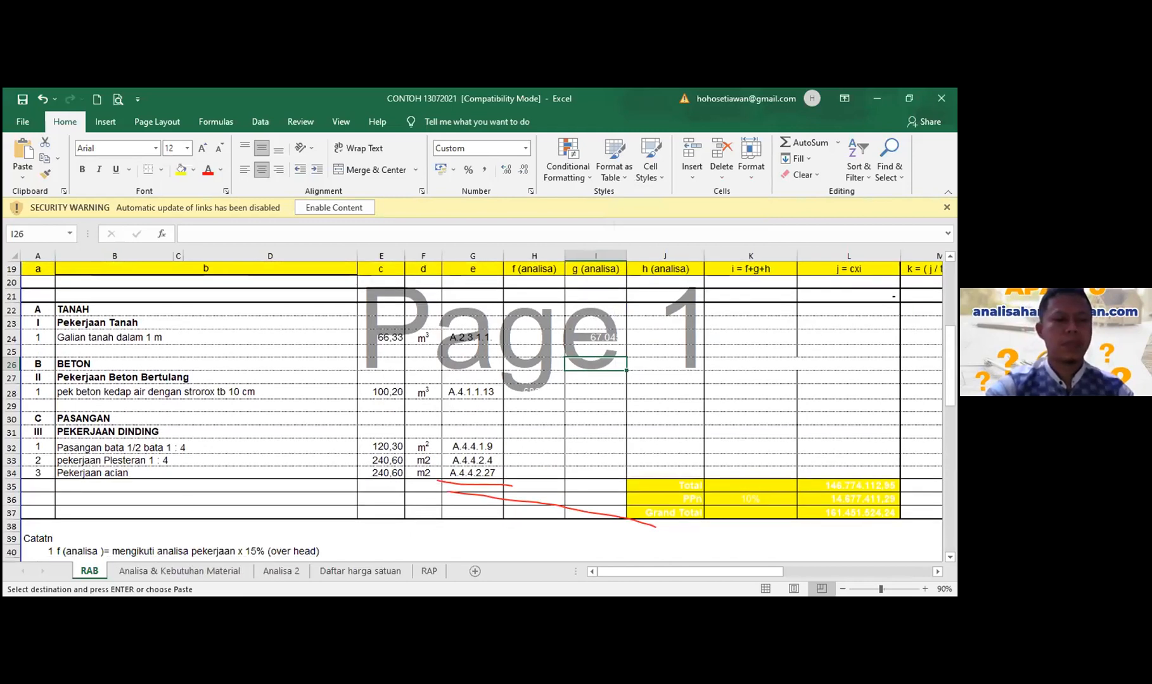
key(alt+Tab)
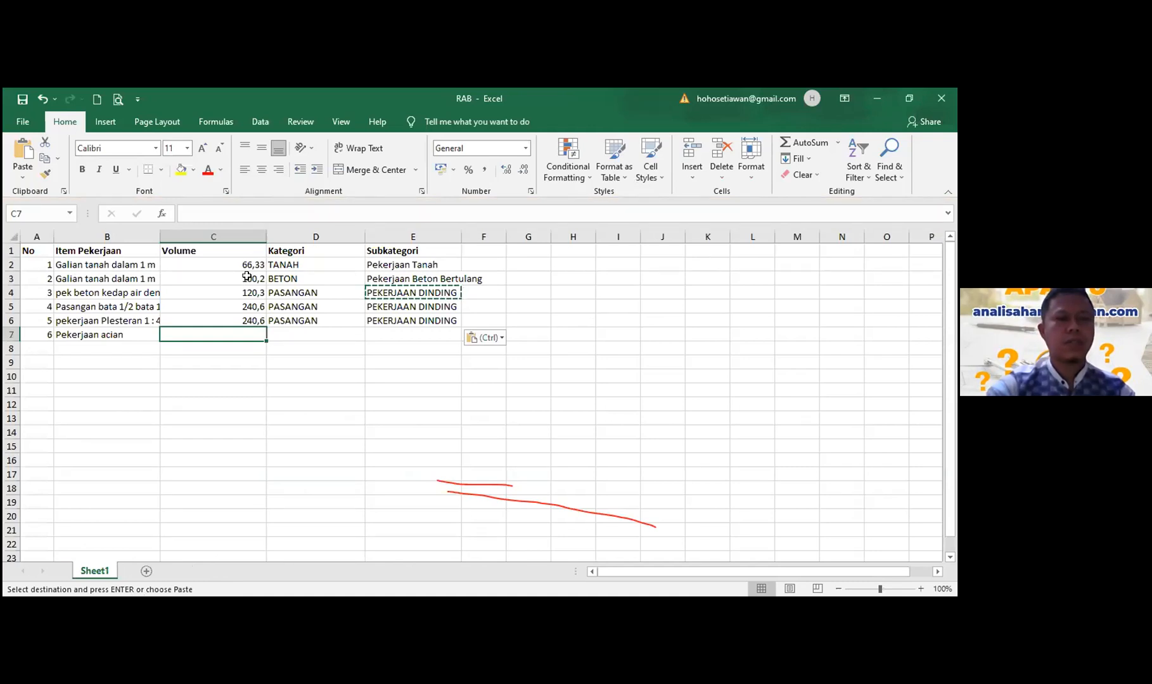
- Shift the volume, Kategori and Subkategori block down one row and remove the duplicate Galian tanah row
drag(248, 265, 247, 320)
drag(404, 335, 418, 320)
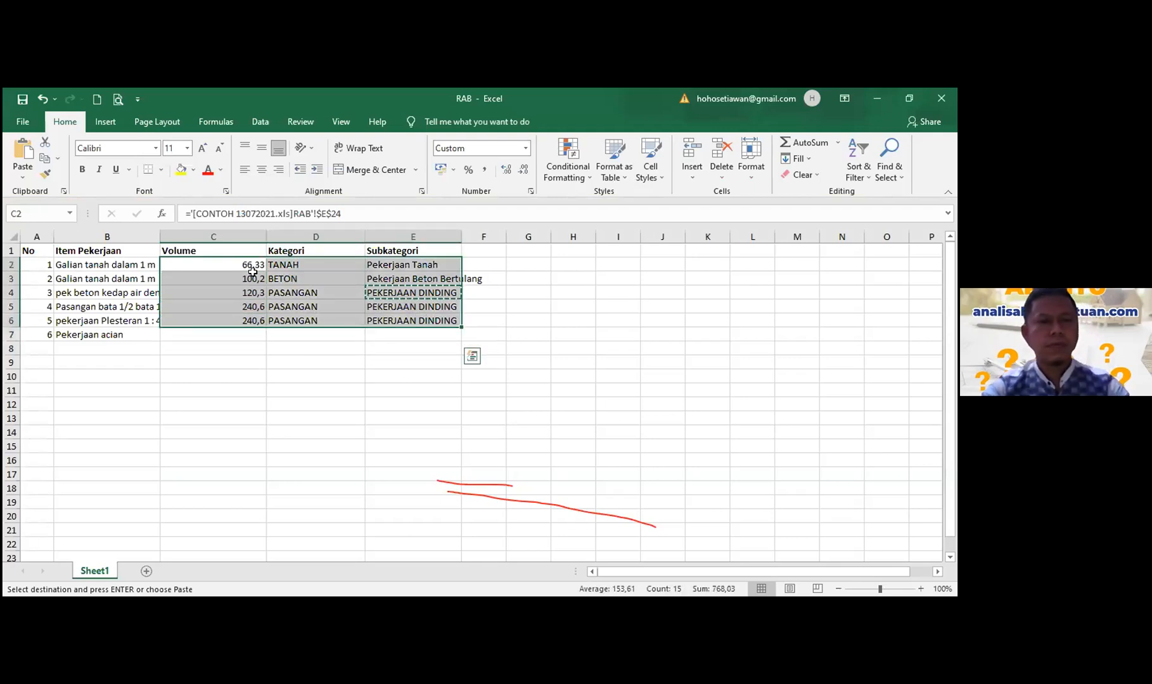
key(ctrl+c)
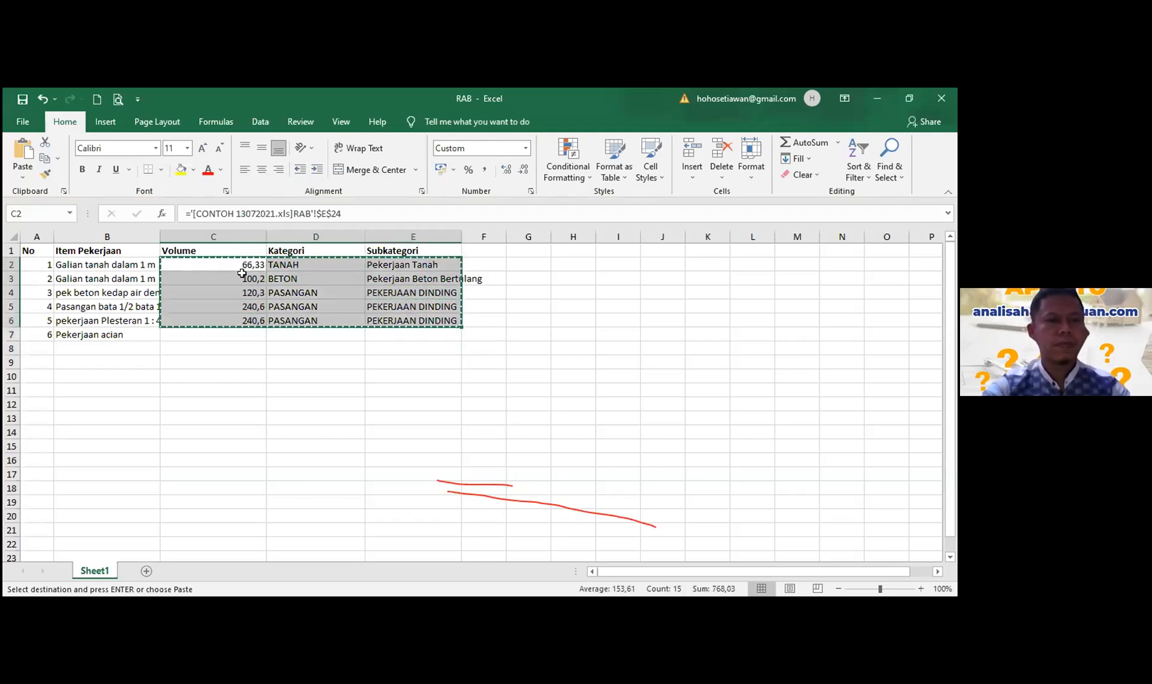
click(243, 276)
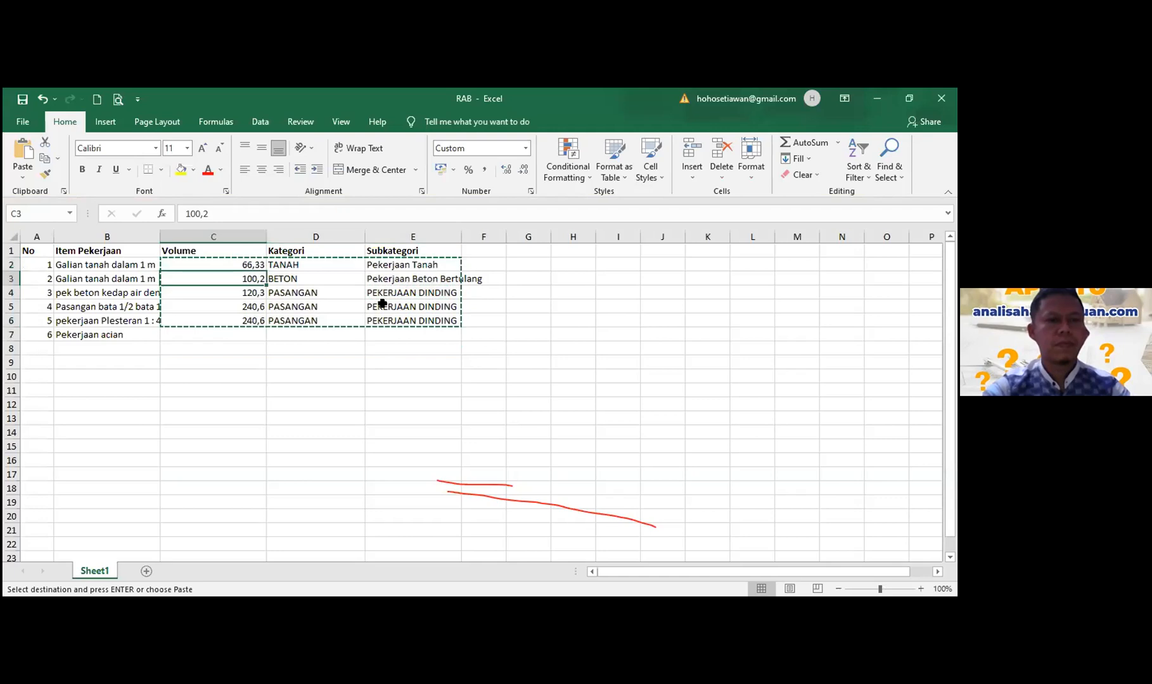
key(ctrl+v)
click(259, 375)
click(105, 263)
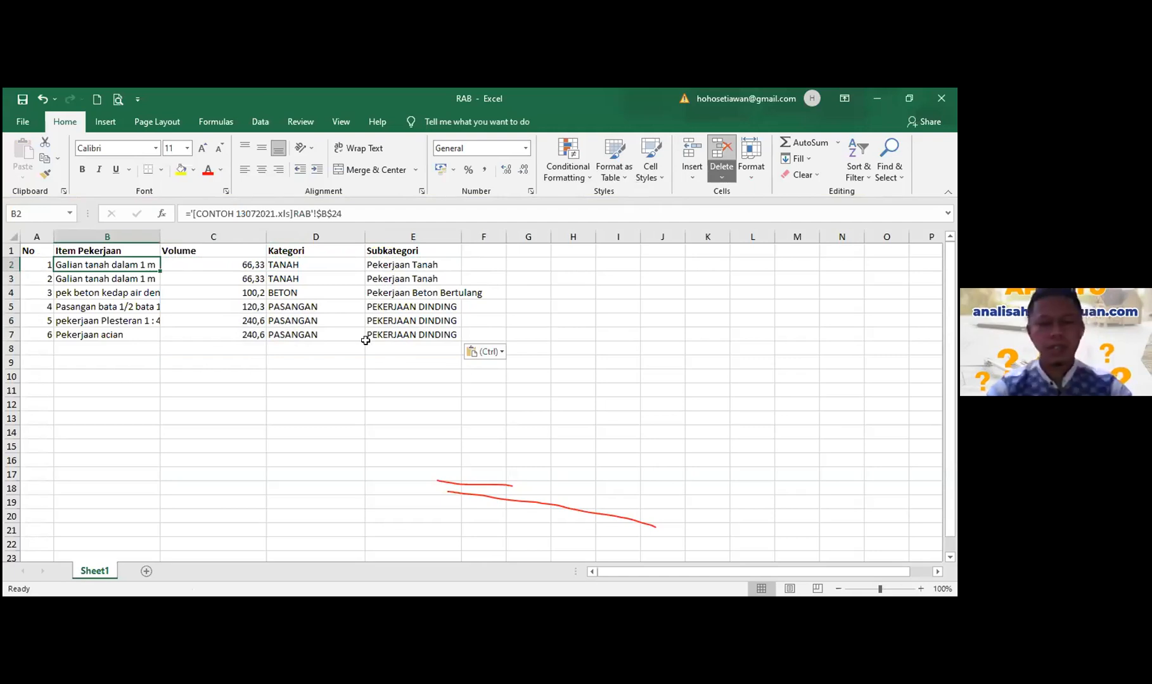
key(ctrl+z)
- Number the items 1 to 5 in the No column using a fill series
key(Left)
key(Down)
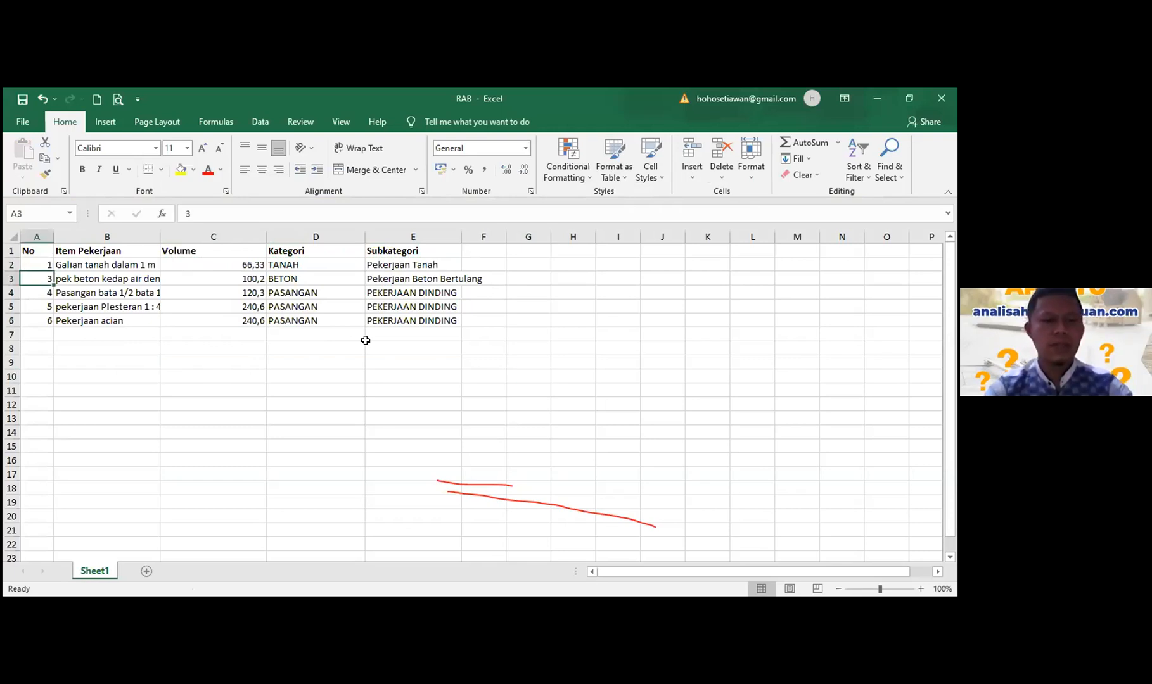
text(2)
key(Up)
shift+click(35, 279)
drag(54, 286, 47, 306)
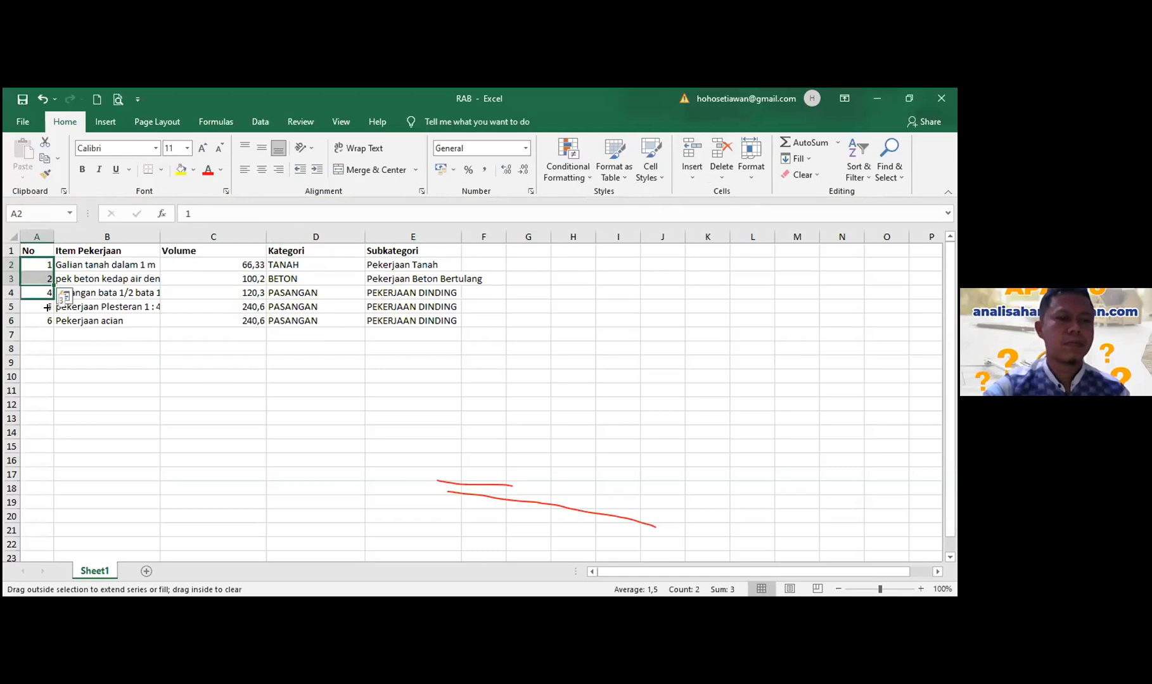
drag(123, 379, 47, 320)
click(522, 417)
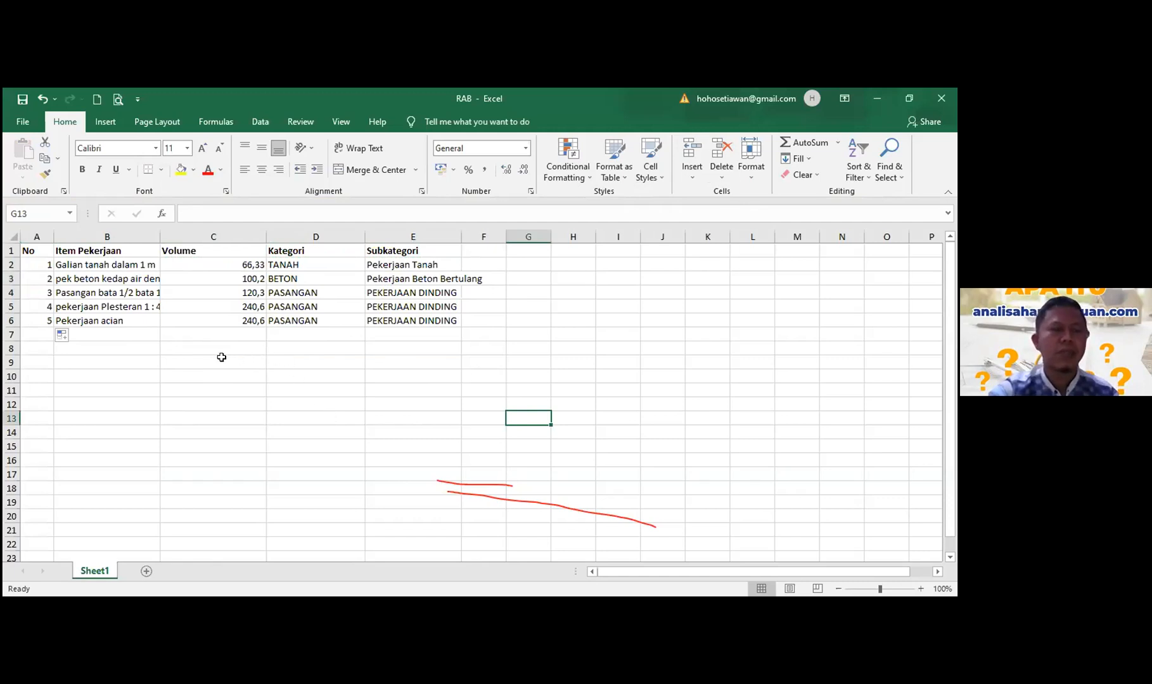
click(219, 360)
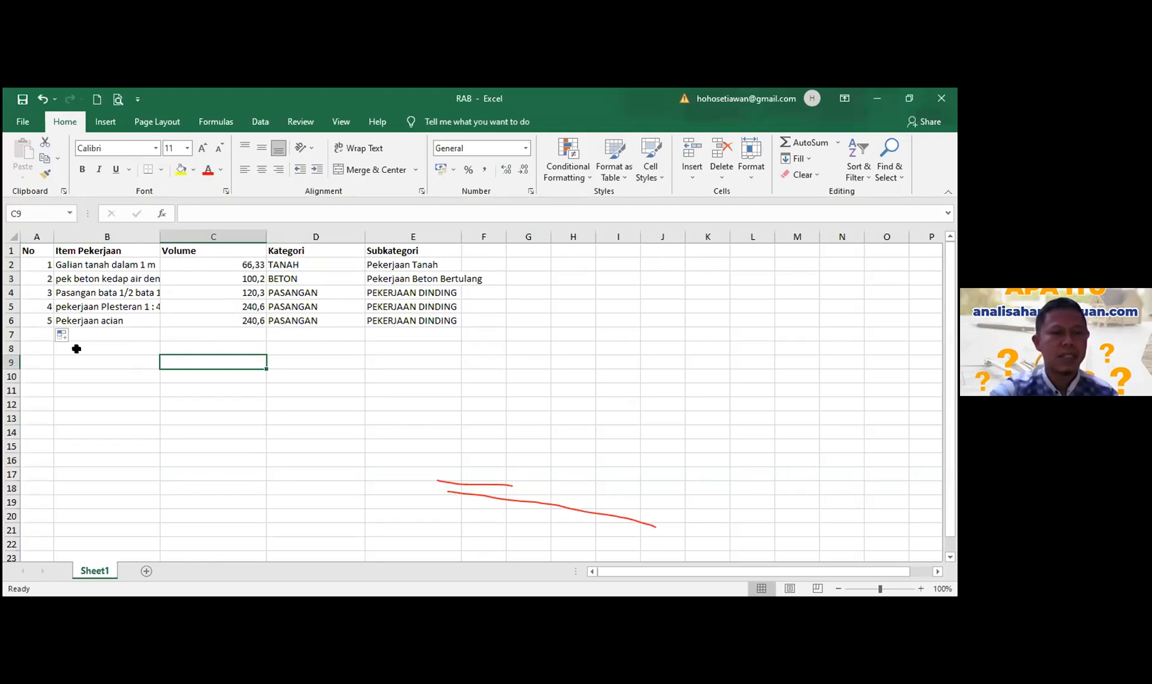
- Compare against CONTOH 13072021, then return to the browser's RAB dashboard for RENOVASI GEDUNG
key(alt+Tab)
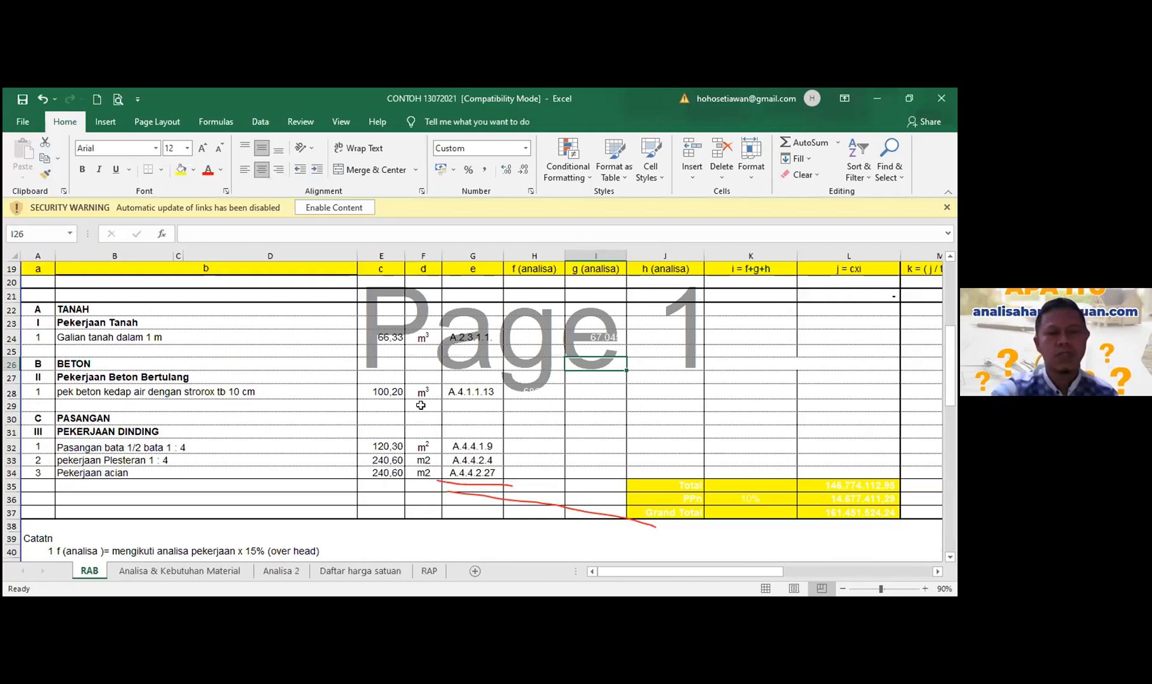
key(alt+Tab)
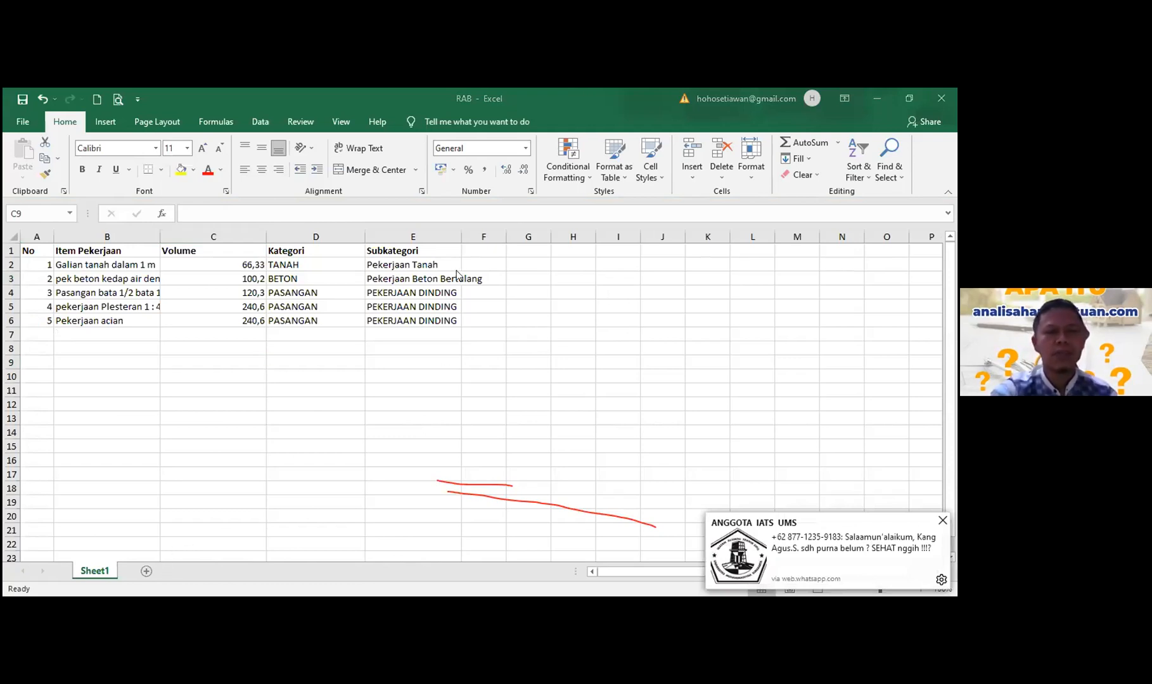
key(alt+Tab)
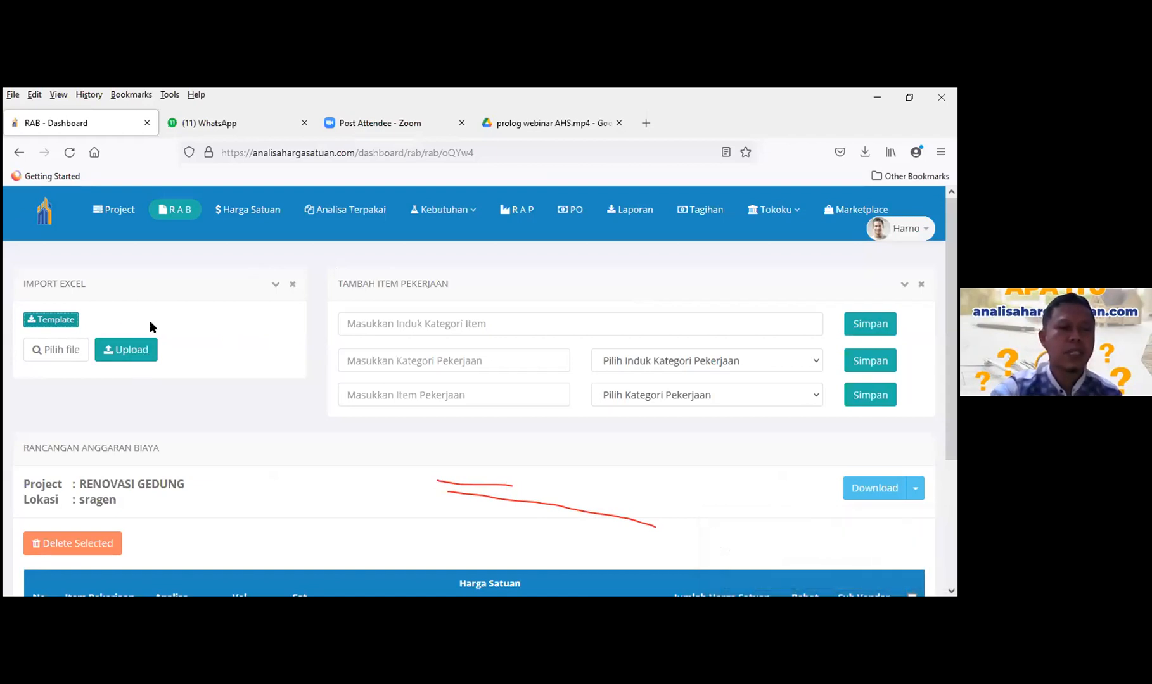
- Choose RAB GRAJEGAN.xlsx in Import Excel and upload it to the project
click(55, 353)
click(214, 233)
click(360, 399)
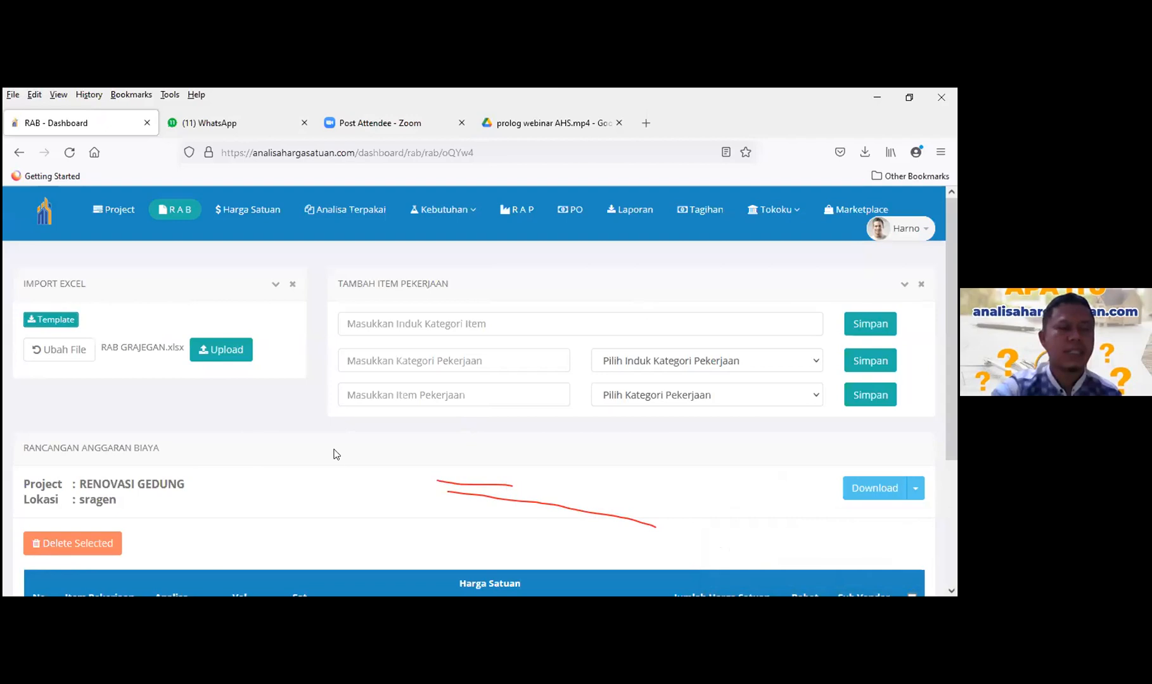
scroll(272, 457, down, 1)
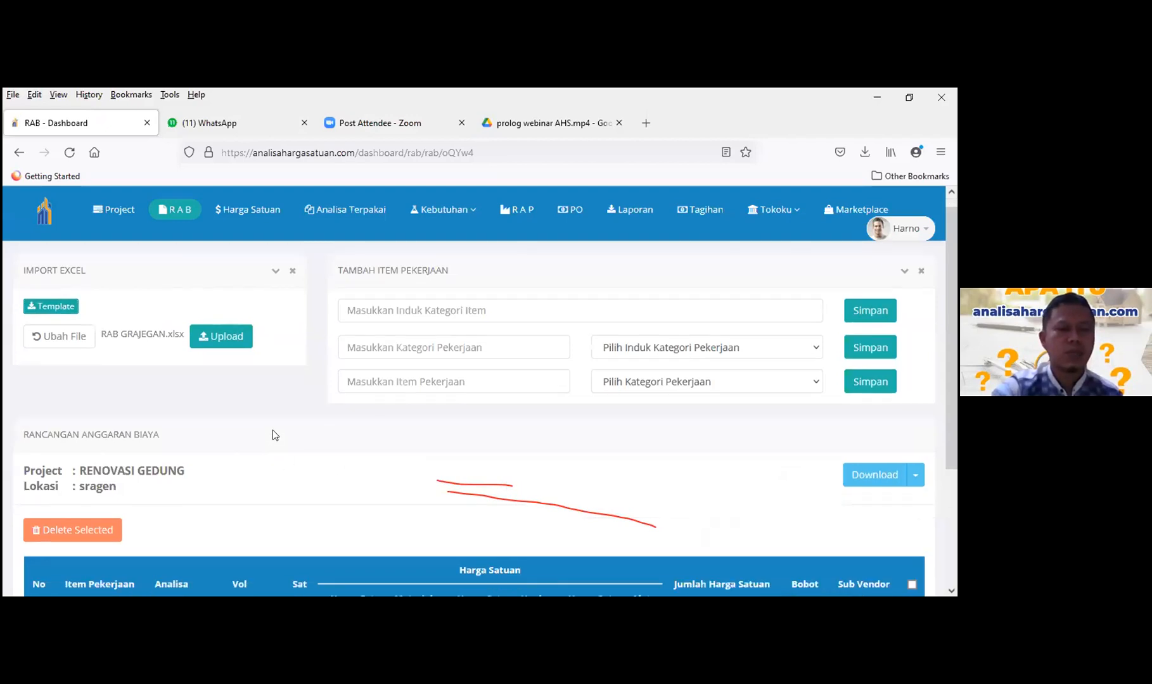
scroll(272, 429, down, 2)
scroll(223, 357, up, 1)
scroll(222, 355, up, 1)
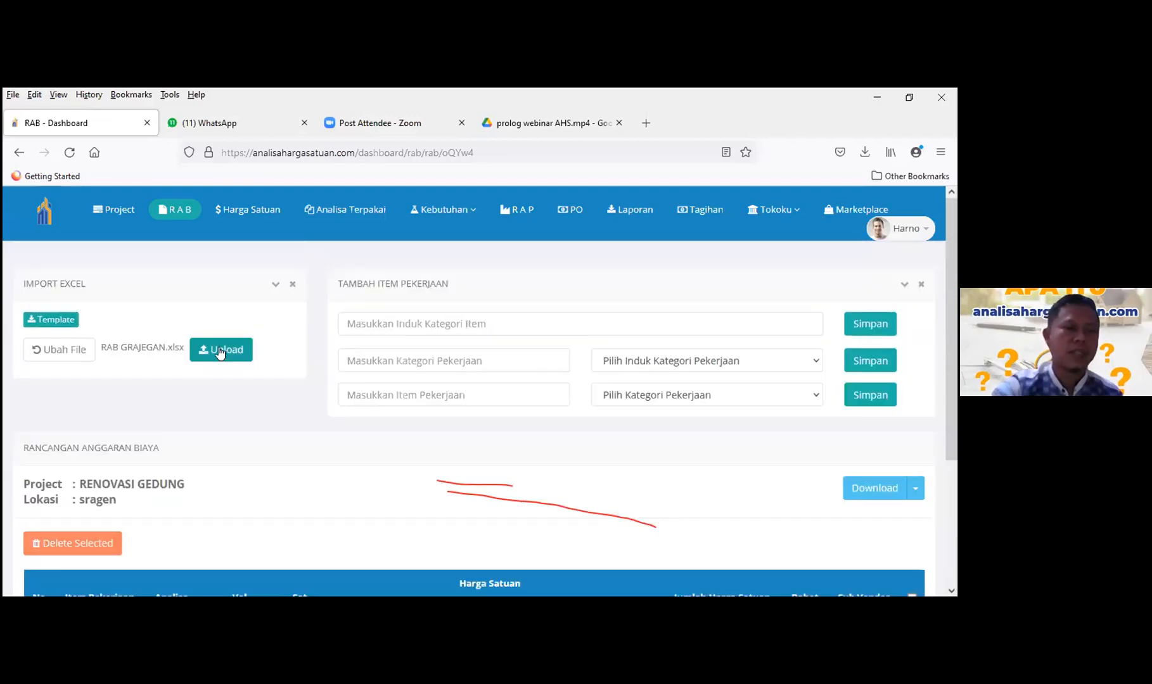
click(219, 351)
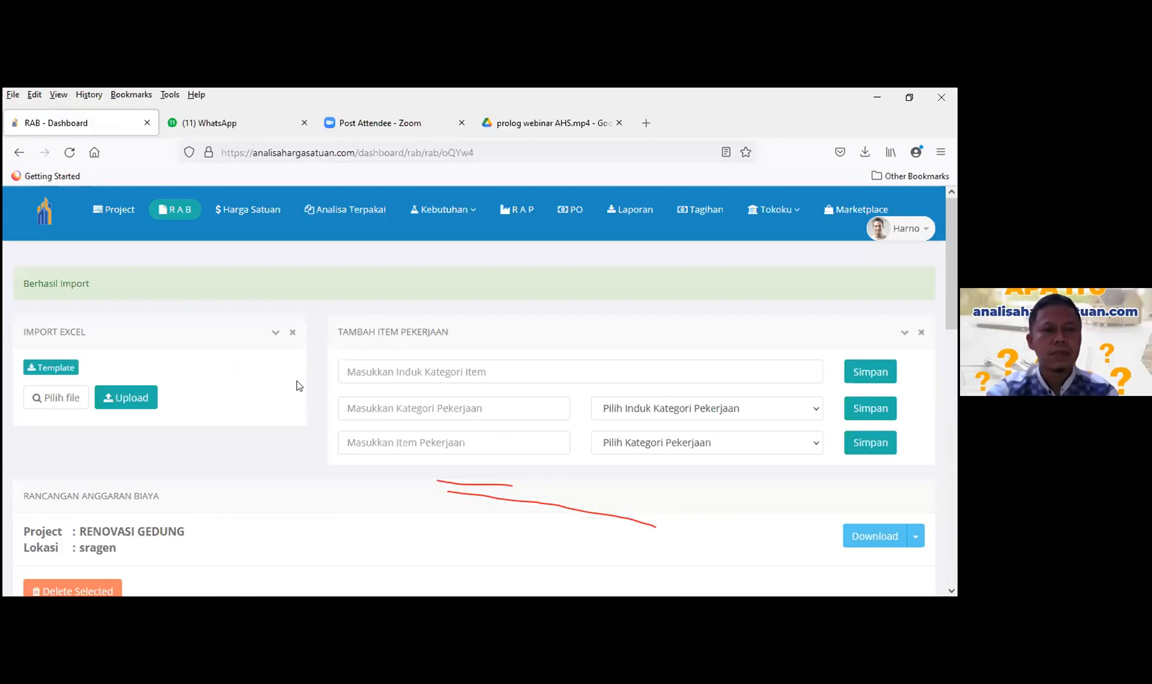
scroll(393, 373, down, 2)
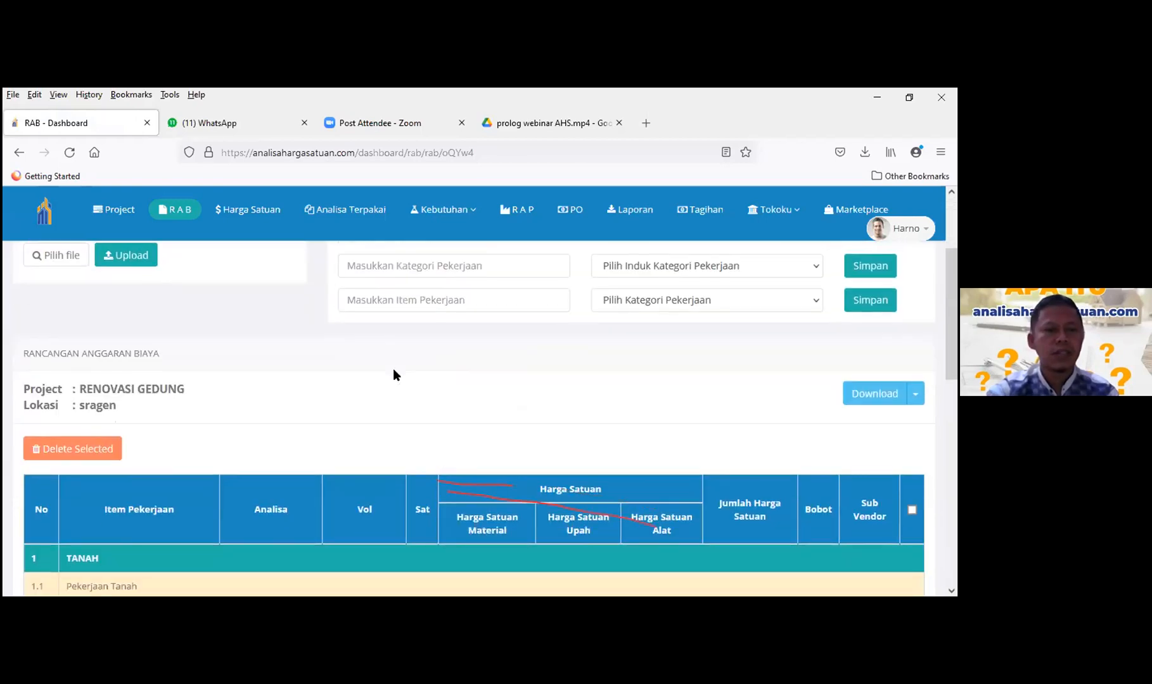
scroll(393, 369, down, 1)
scroll(393, 369, down, 7)
scroll(393, 369, up, 4)
scroll(393, 371, up, 5)
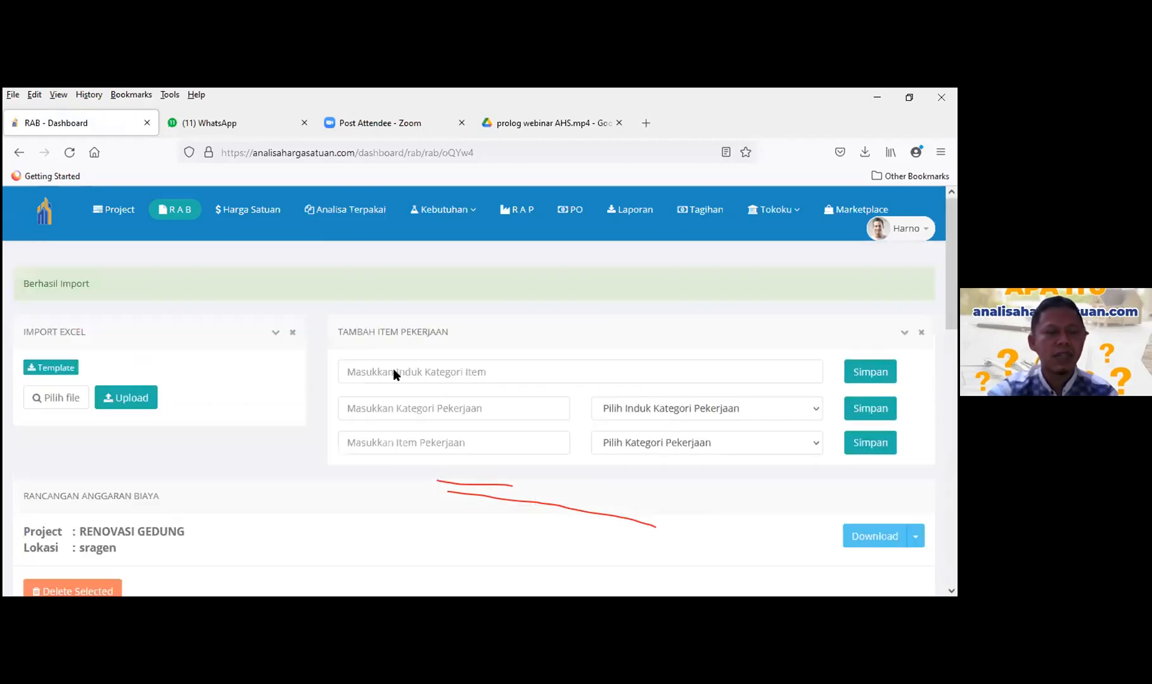
scroll(394, 372, down, 5)
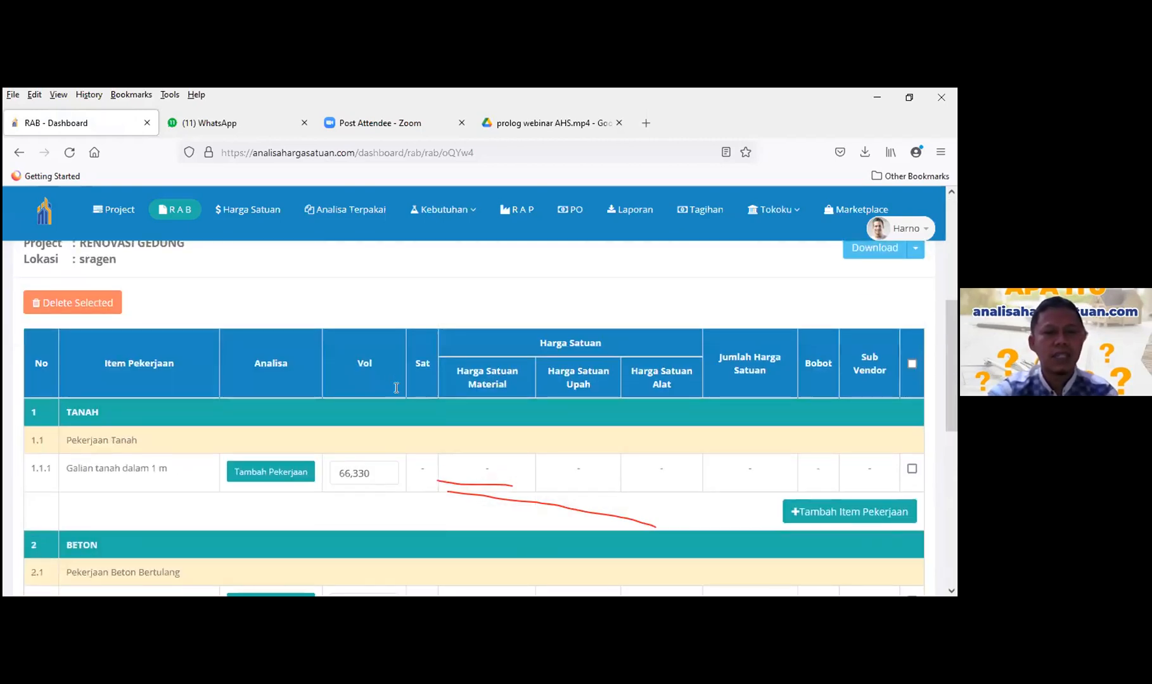
scroll(399, 406, down, 2)
scroll(438, 481, down, 4)
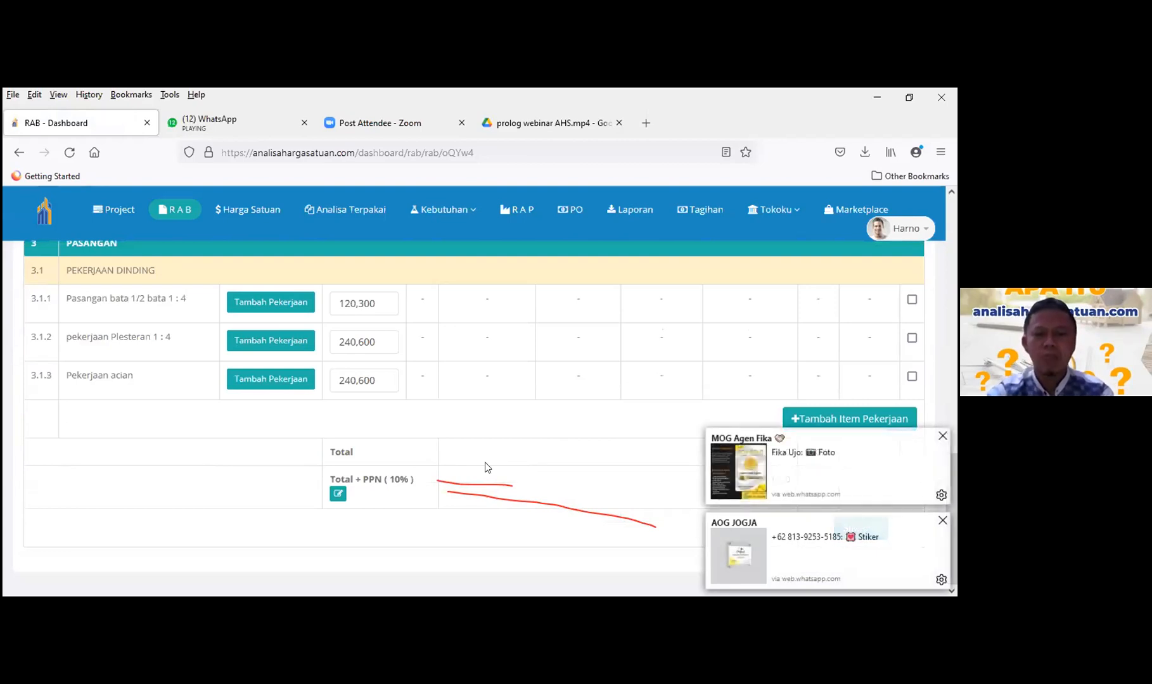
scroll(486, 465, up, 2)
scroll(485, 465, up, 8)
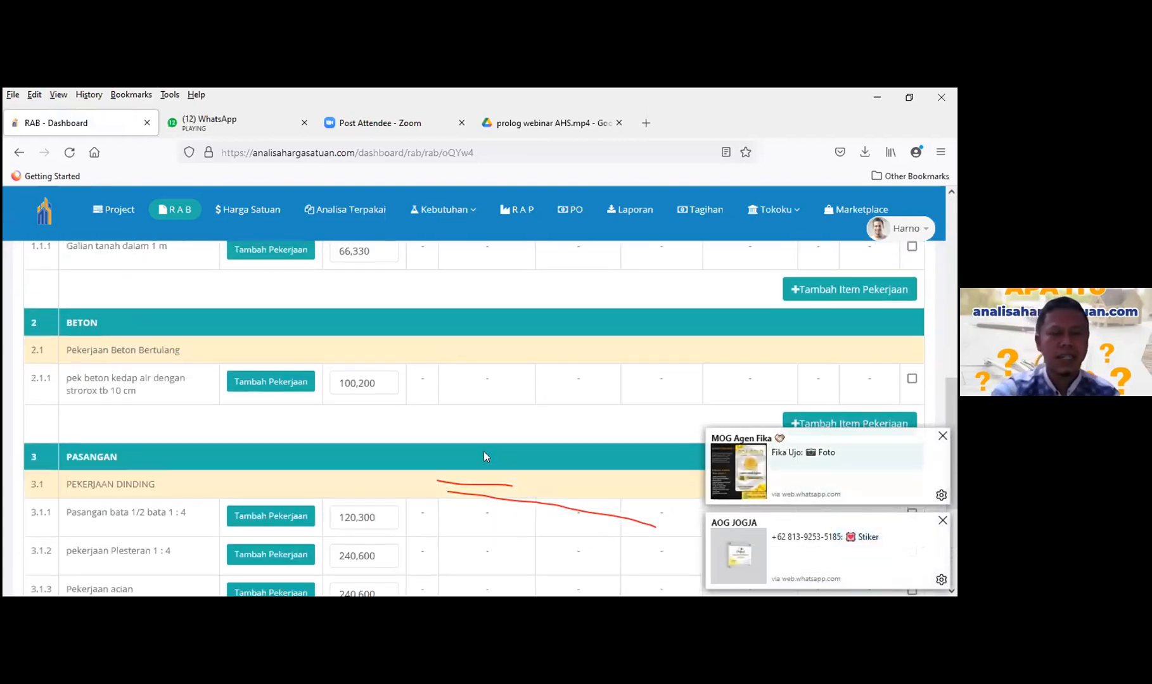
scroll(424, 423, down, 2)
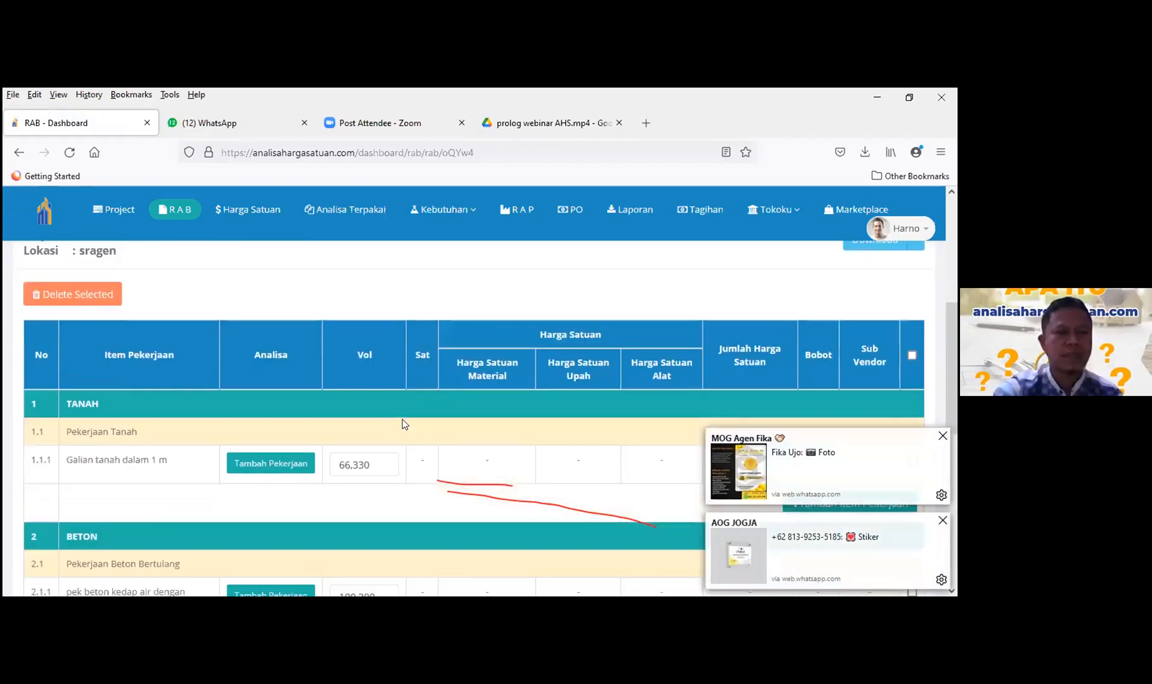
scroll(404, 423, down, 2)
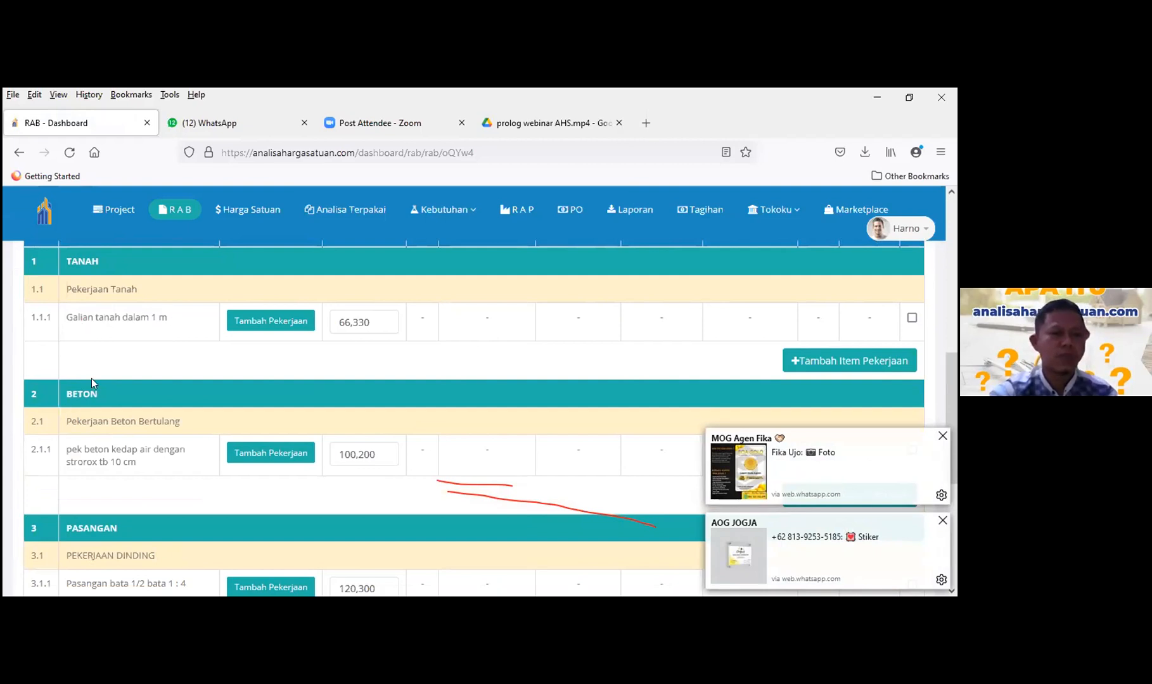
scroll(91, 395, down, 3)
scroll(92, 449, up, 2)
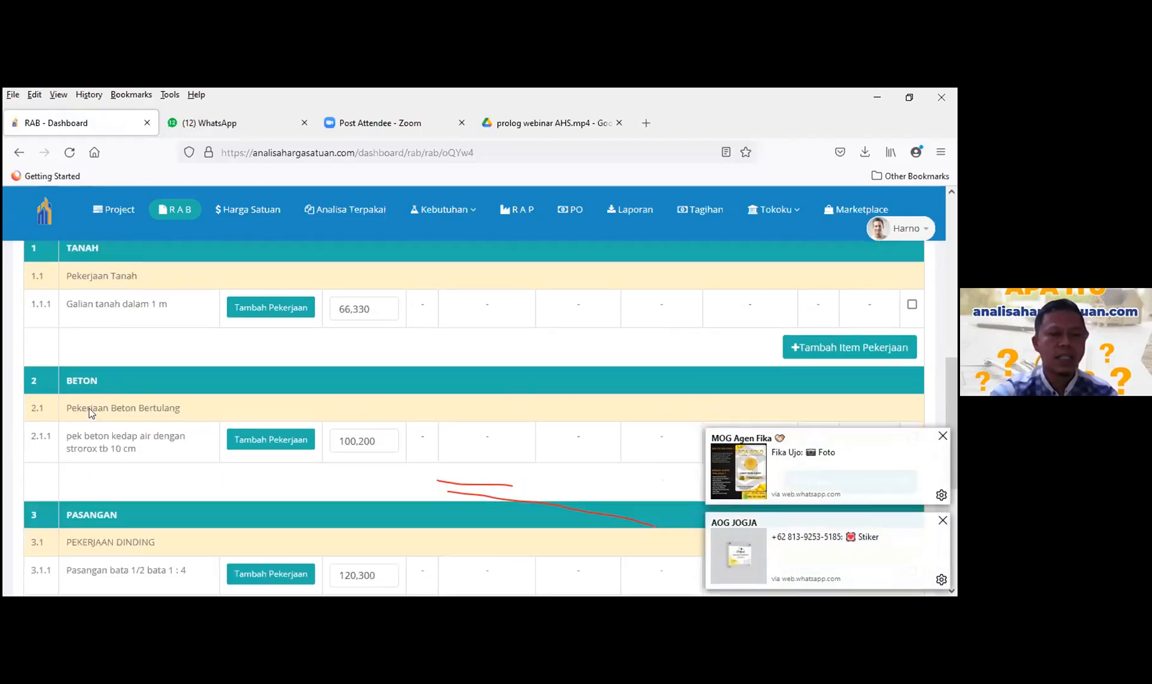
scroll(90, 409, up, 1)
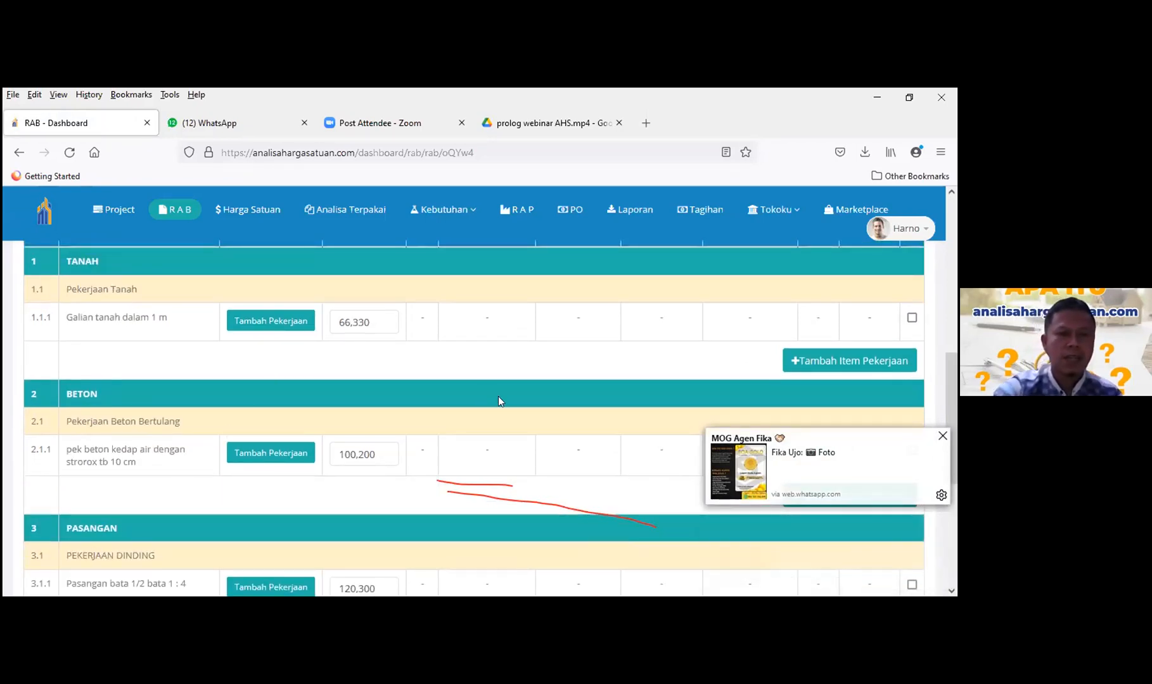
scroll(514, 418, up, 4)
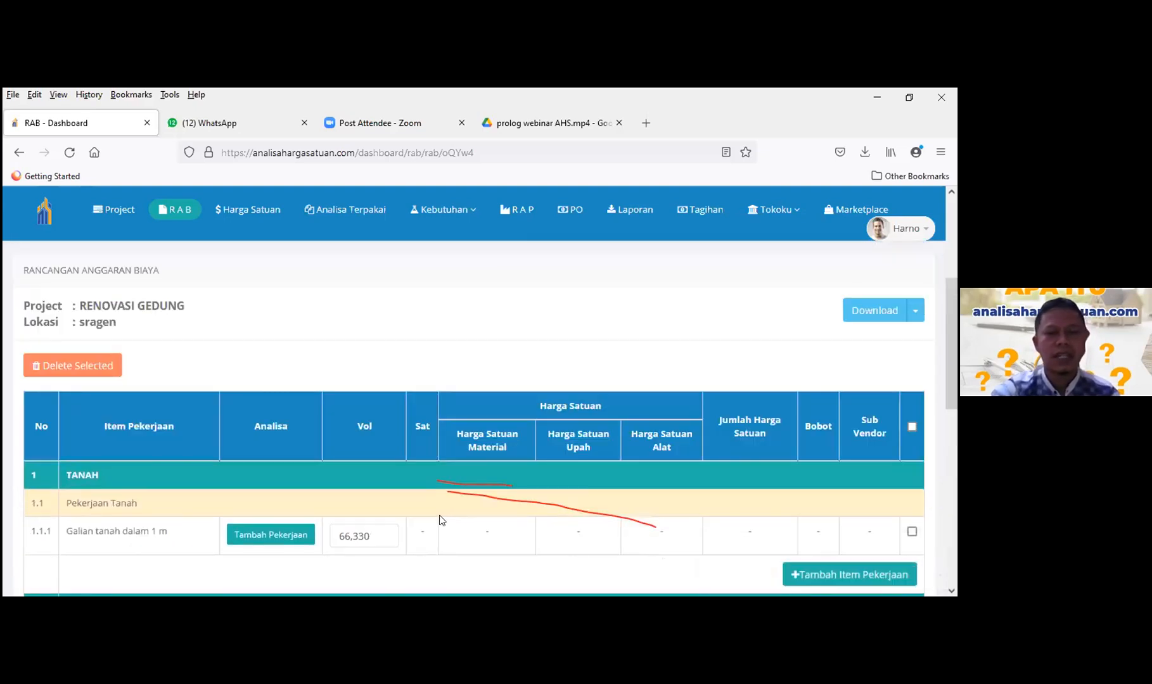
scroll(429, 512, down, 1)
scroll(429, 512, down, 2)
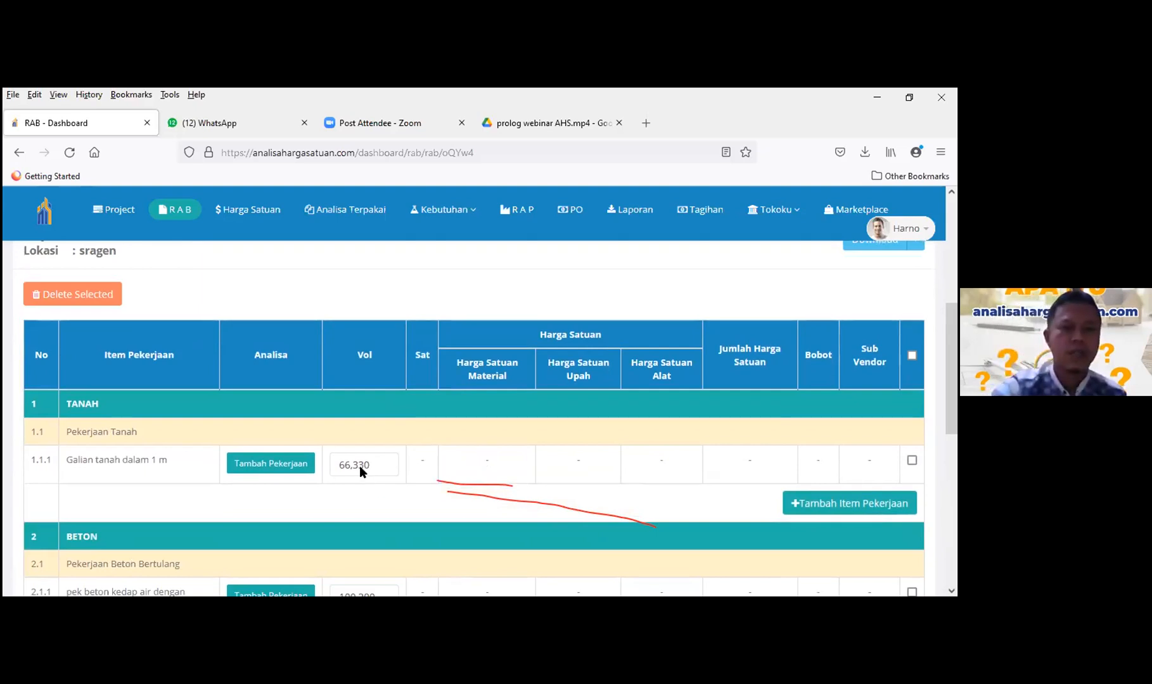
scroll(381, 400, up, 3)
scroll(404, 431, down, 5)
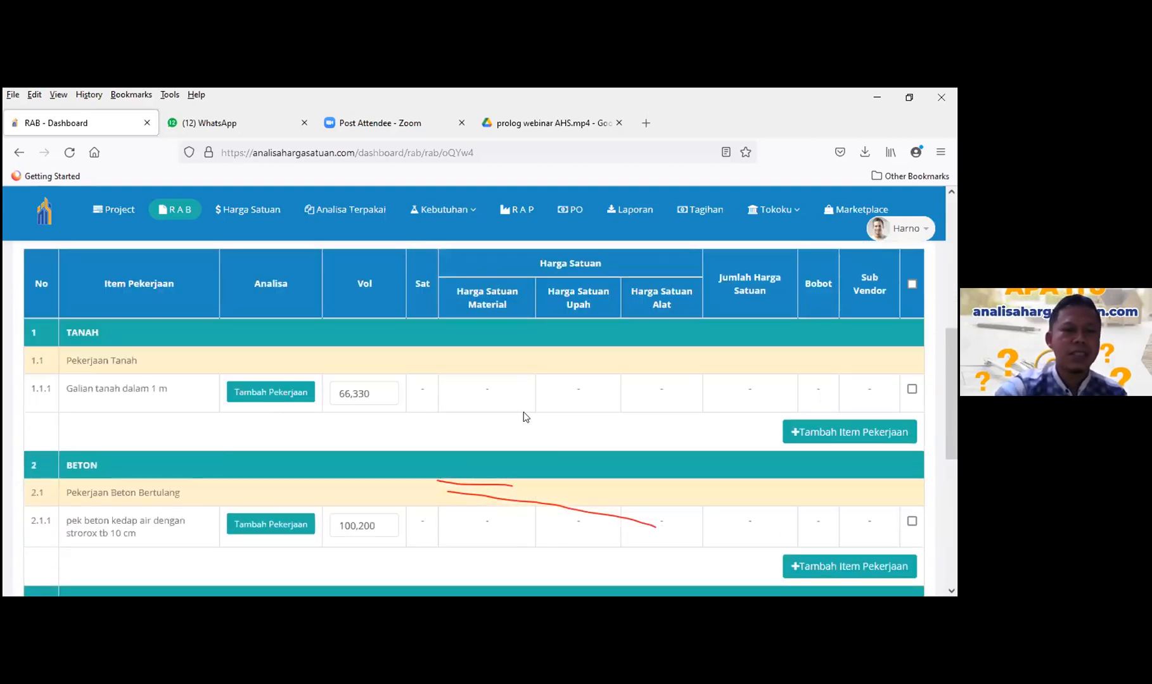
scroll(524, 413, down, 4)
scroll(520, 413, down, 2)
scroll(232, 347, up, 5)
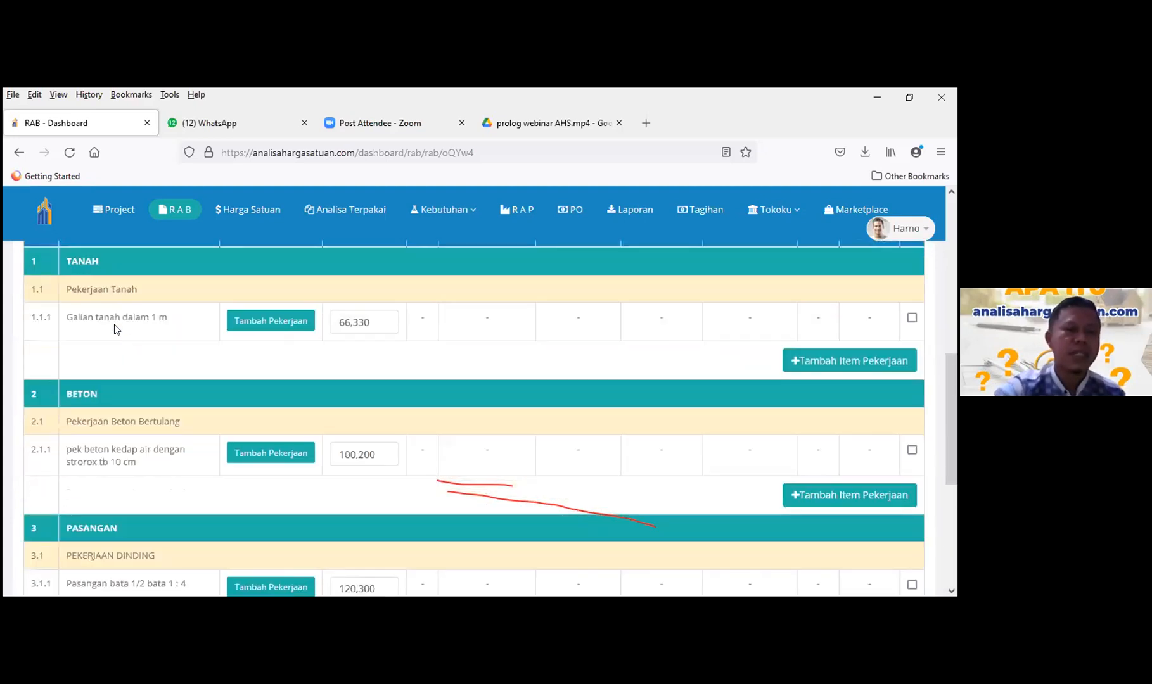
- Search 'galian' and assign CK T.06.a.1) galian tanah biasa sedalam ≤ 1 m to item 1.1.1
click(268, 323)
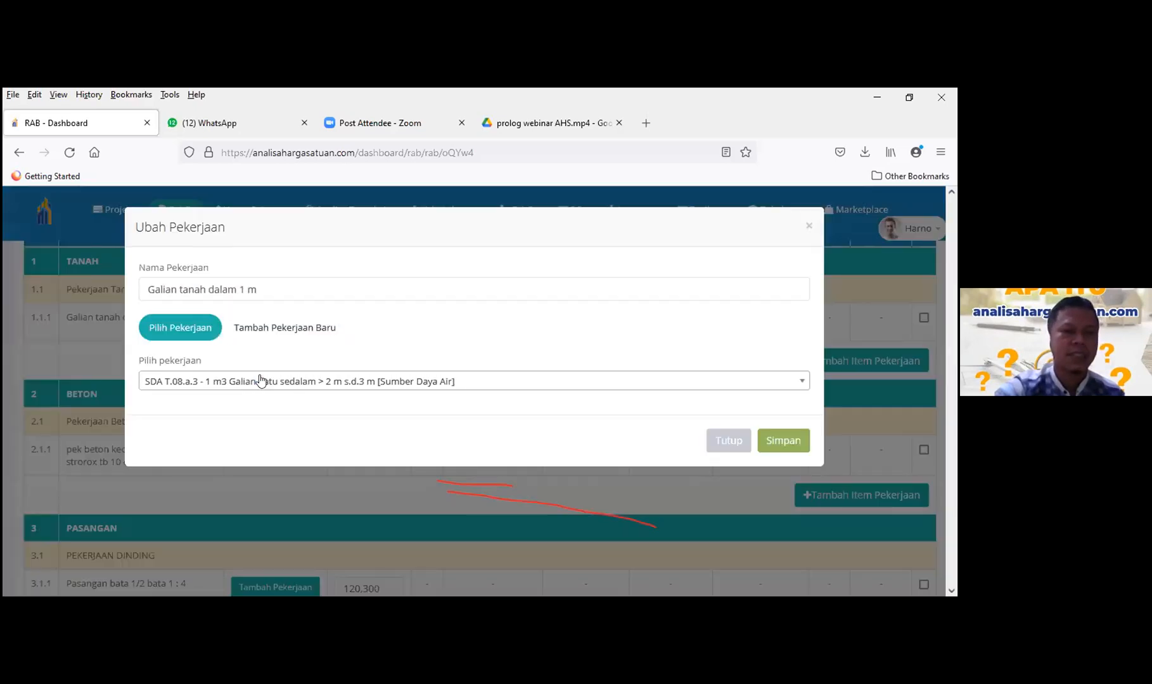
click(260, 381)
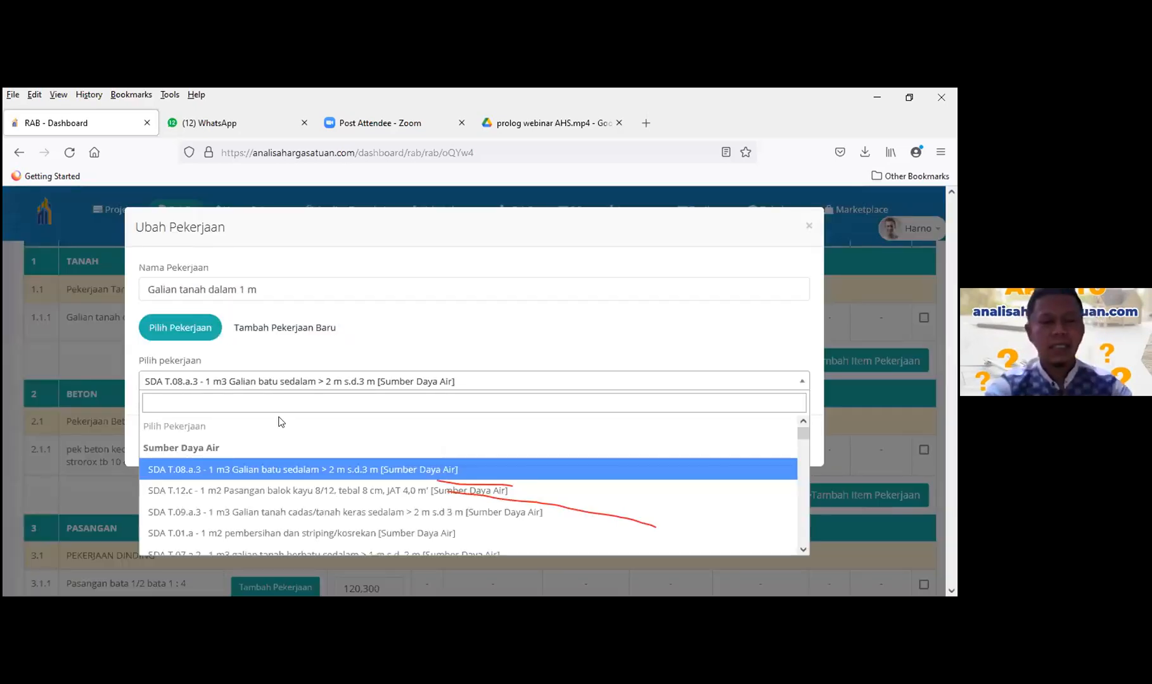
text(galian)
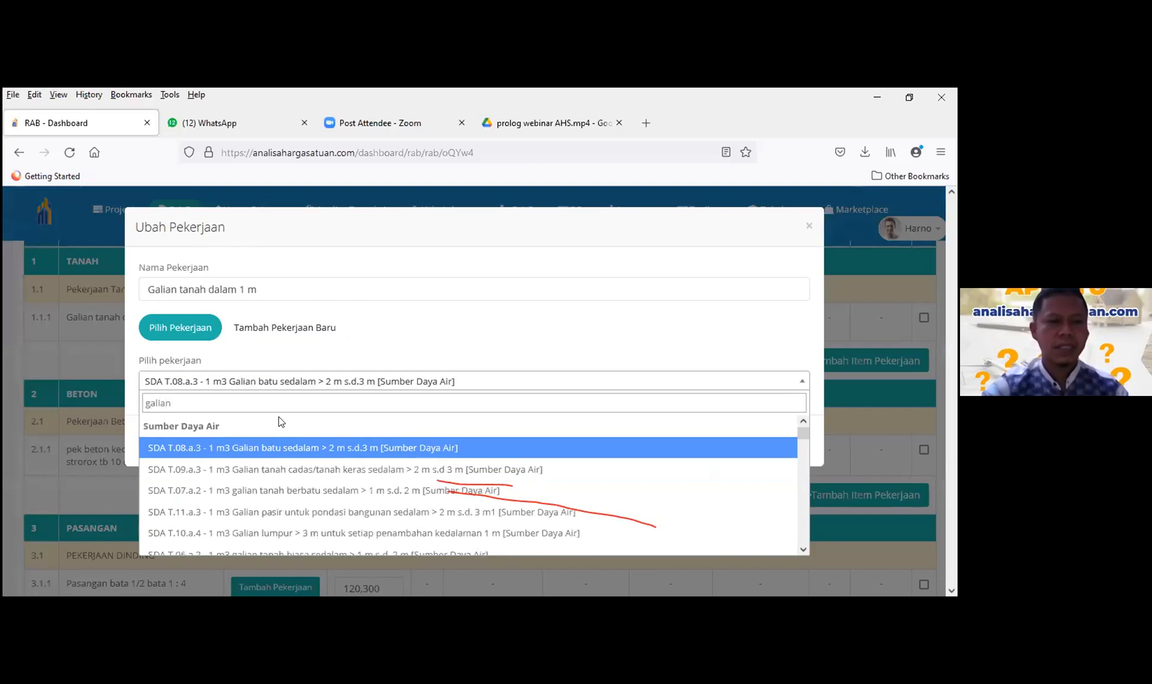
scroll(352, 462, down, 3)
scroll(352, 462, up, 3)
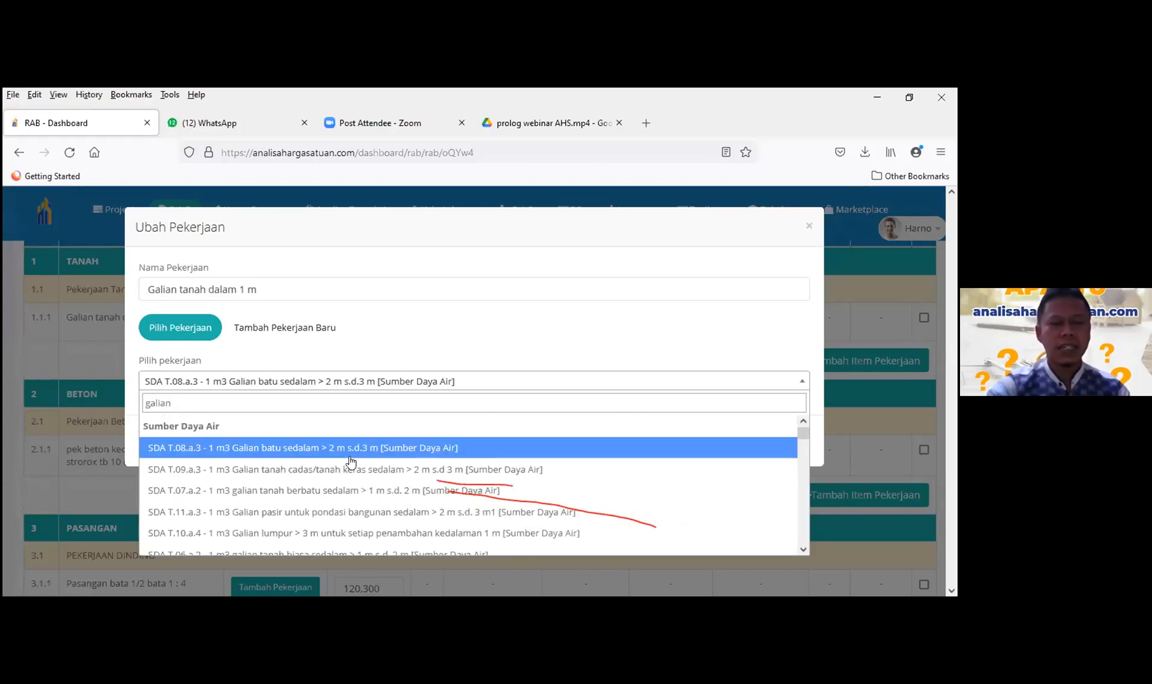
scroll(352, 462, down, 5)
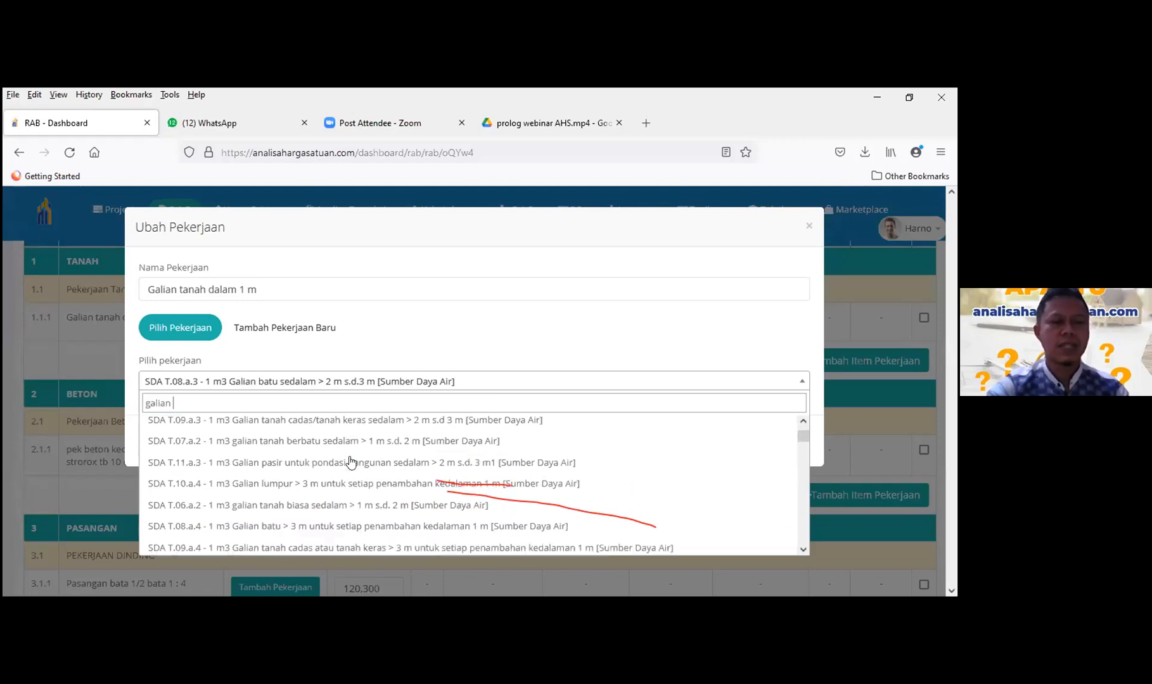
scroll(352, 462, down, 5)
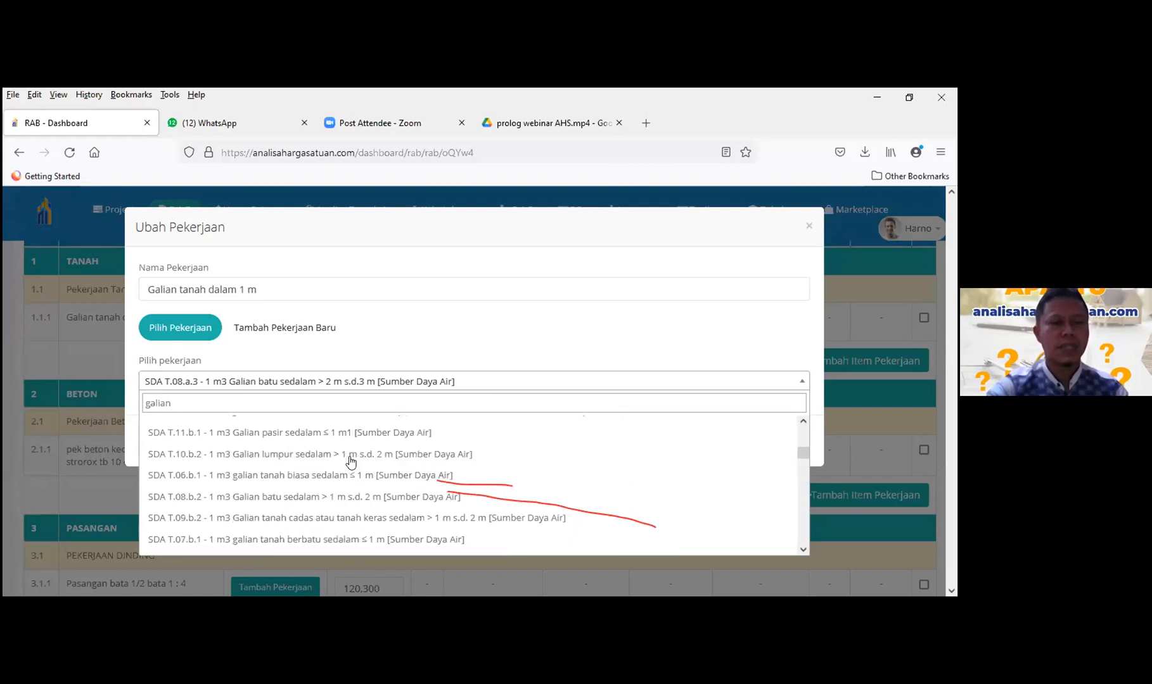
scroll(351, 461, down, 5)
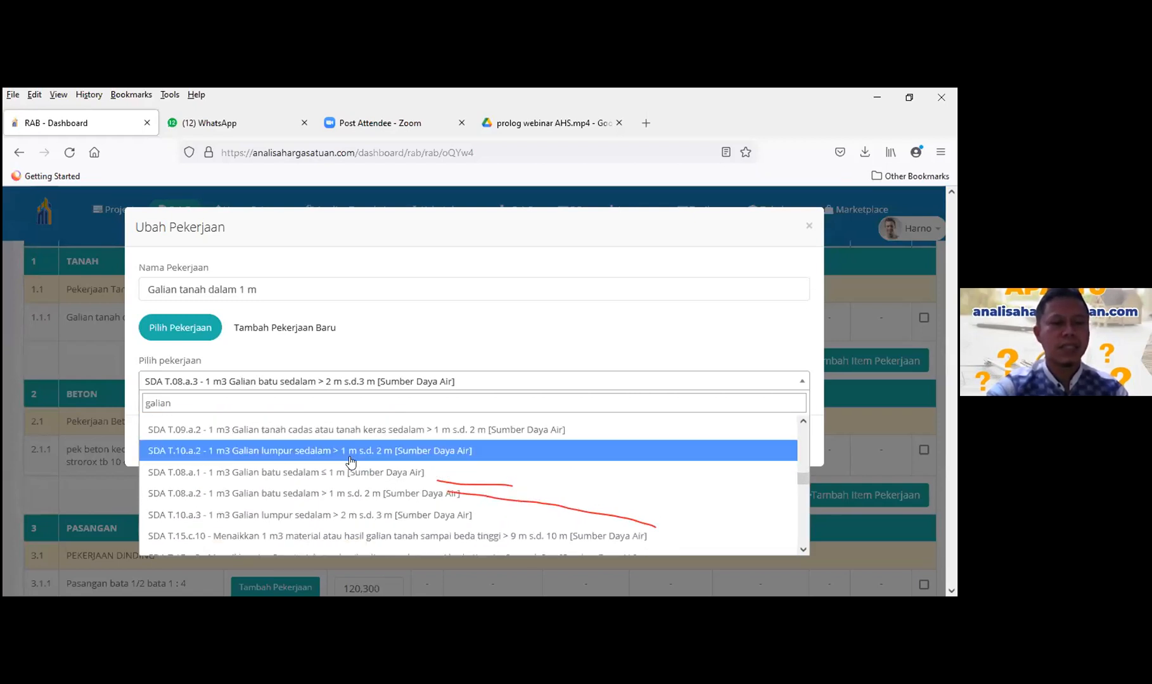
scroll(352, 461, down, 5)
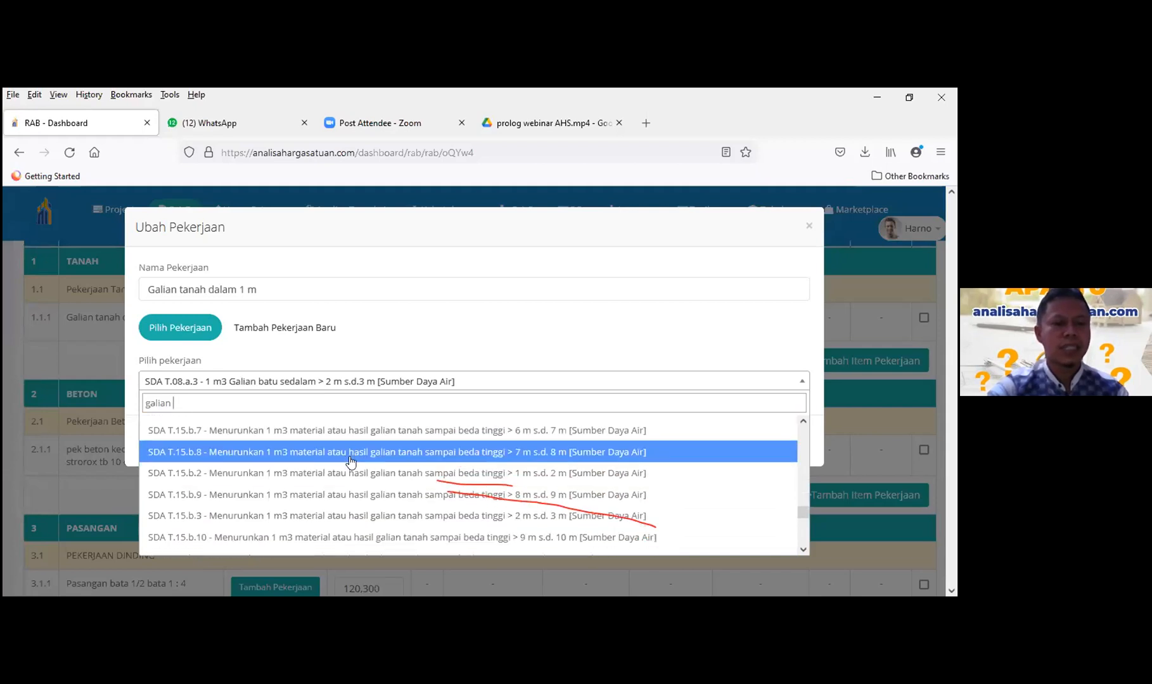
scroll(443, 437, down, 1)
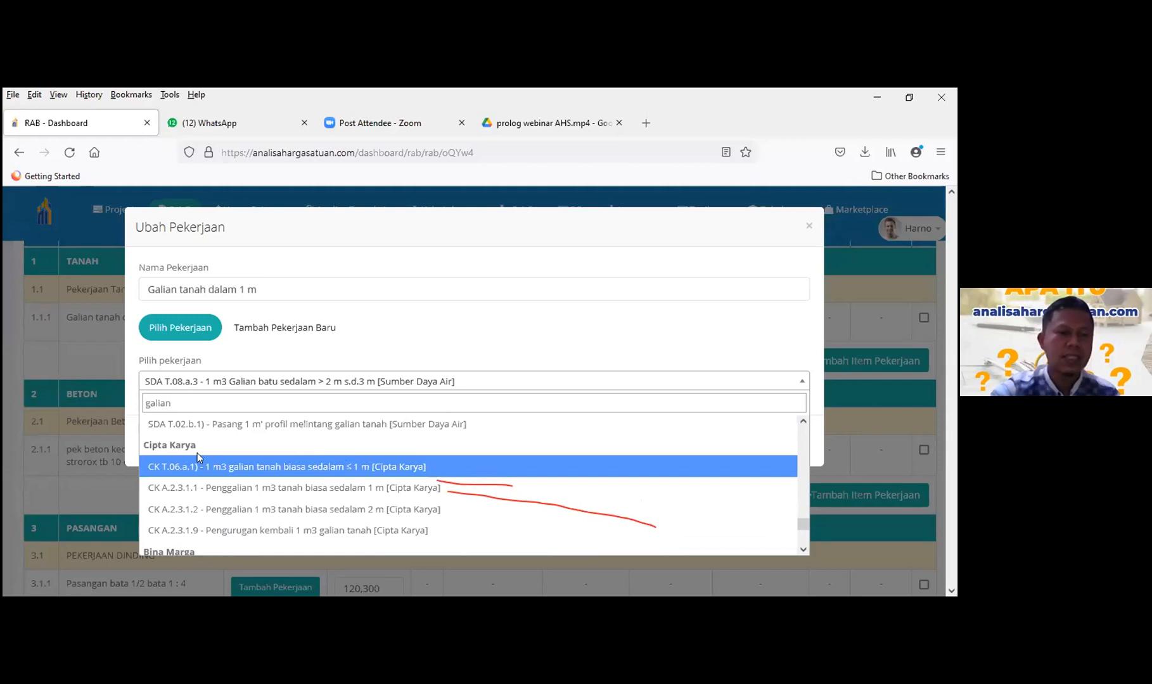
click(322, 467)
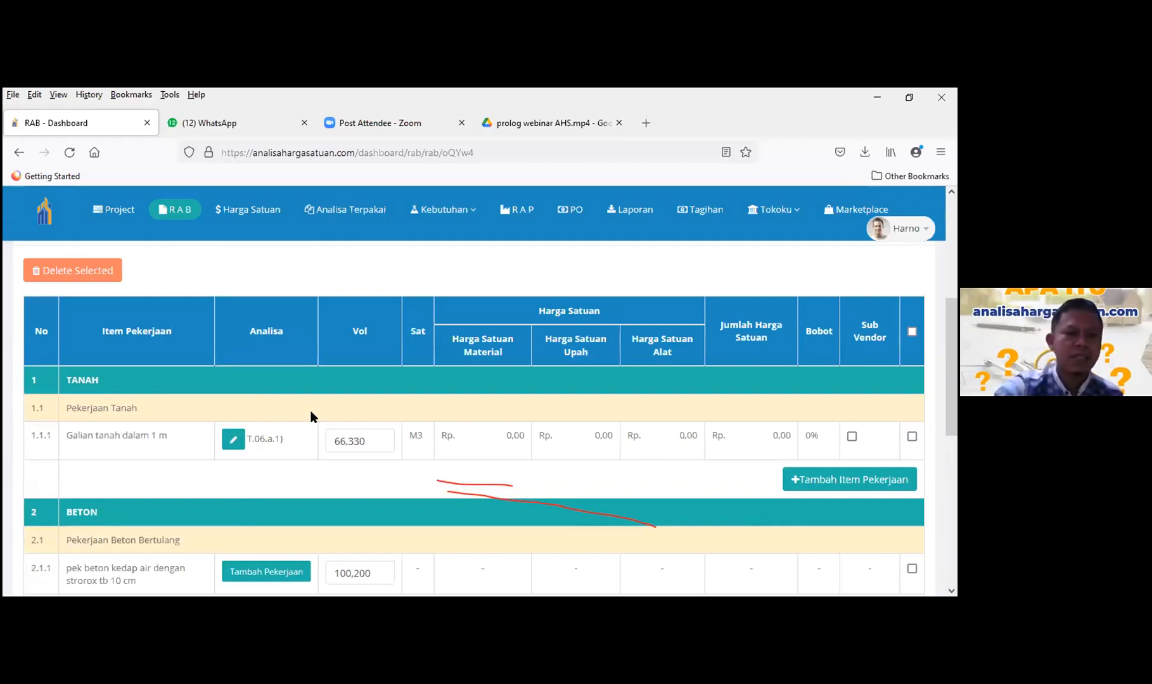
- Assign the waterproof concrete analysis CK A.4.1.1.13 after searching 'beton ke'
scroll(311, 416, down, 3)
scroll(316, 400, up, 1)
scroll(292, 394, down, 1)
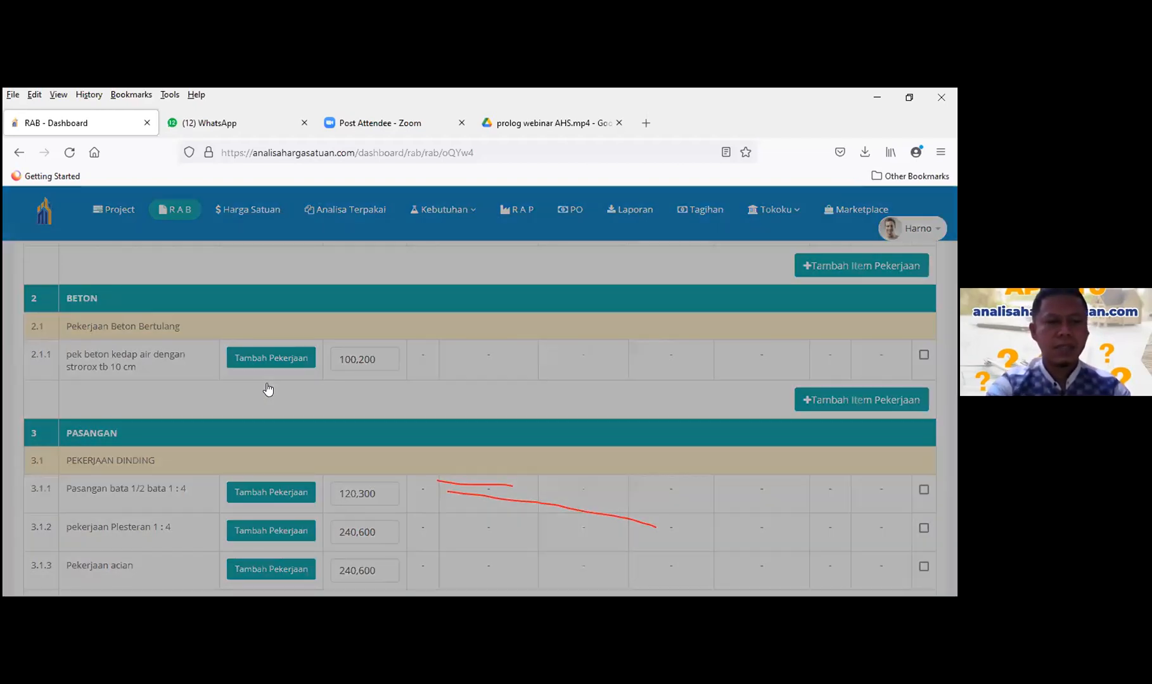
click(268, 384)
text(beton)
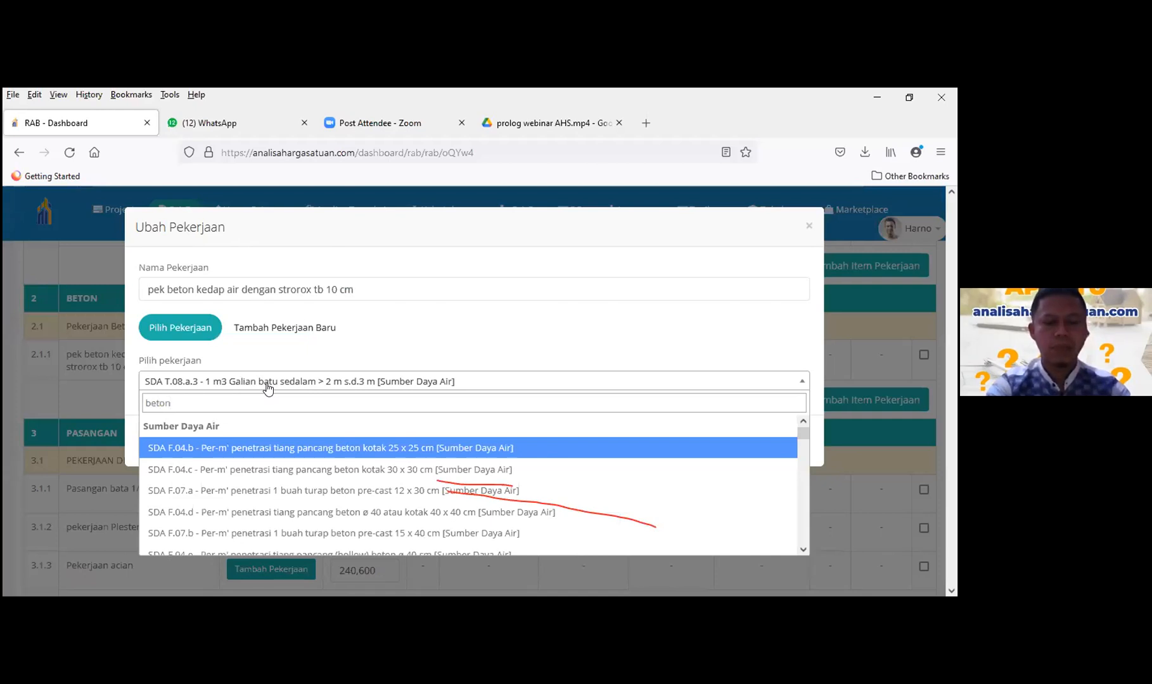
text( ke)
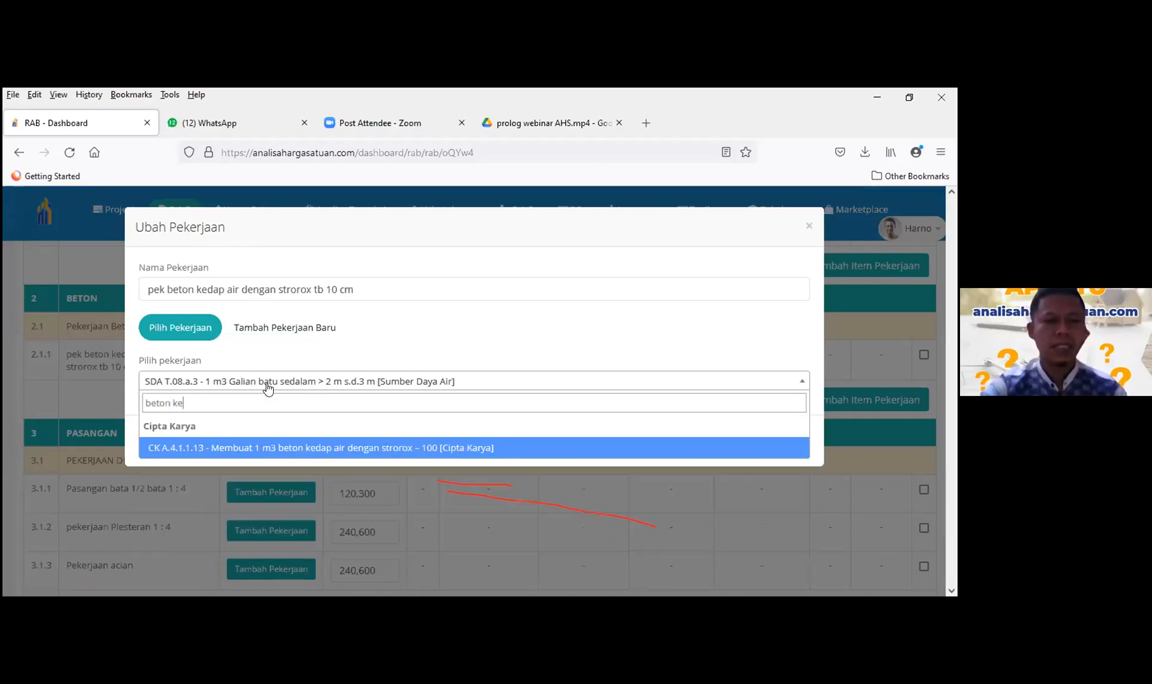
click(342, 446)
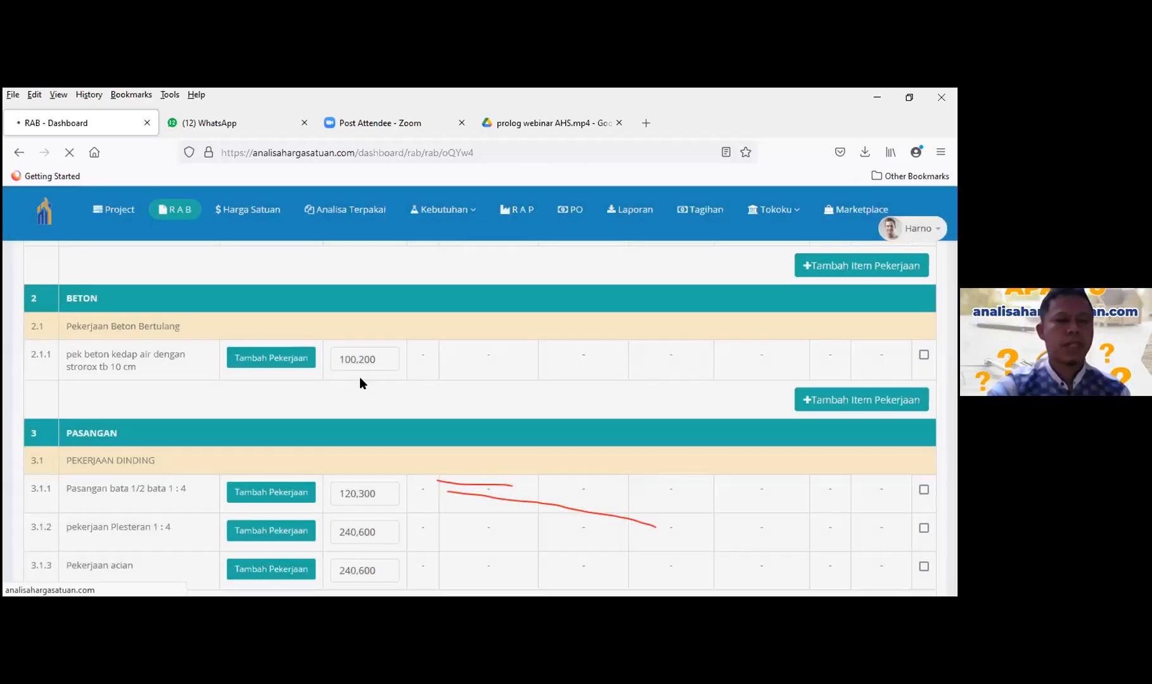
- Filter analyses for Pasangan bata 1/2 bata 1 : 4 by 'pasangan bata' and browse the results
scroll(275, 378, down, 1)
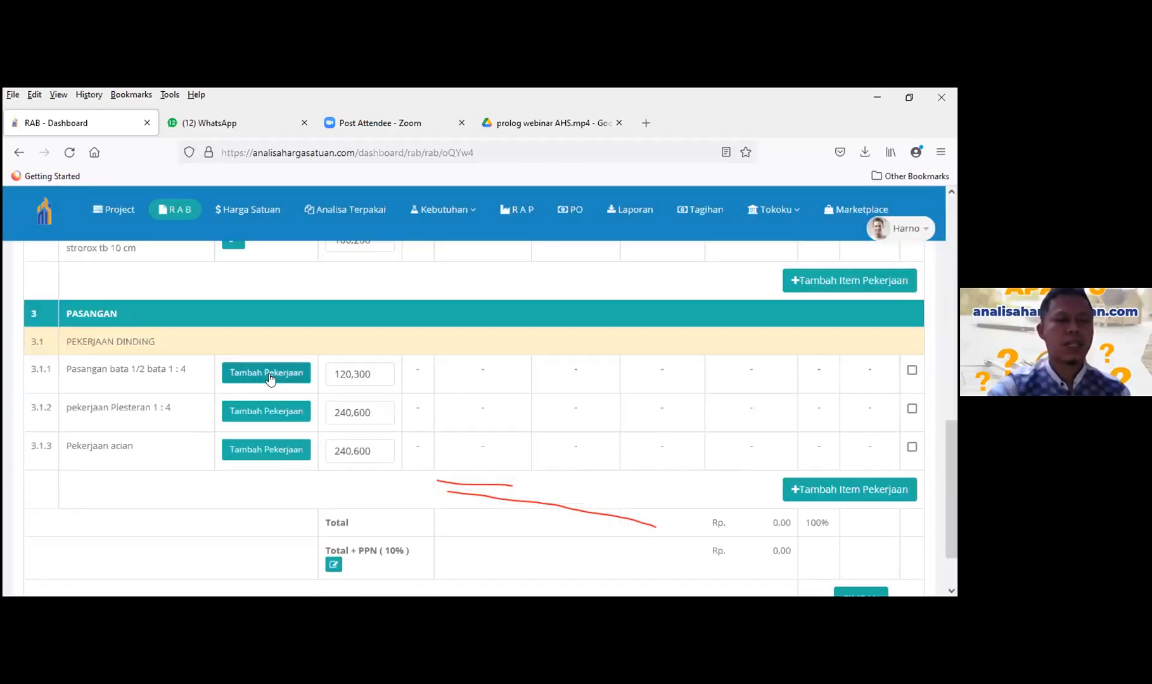
click(256, 370)
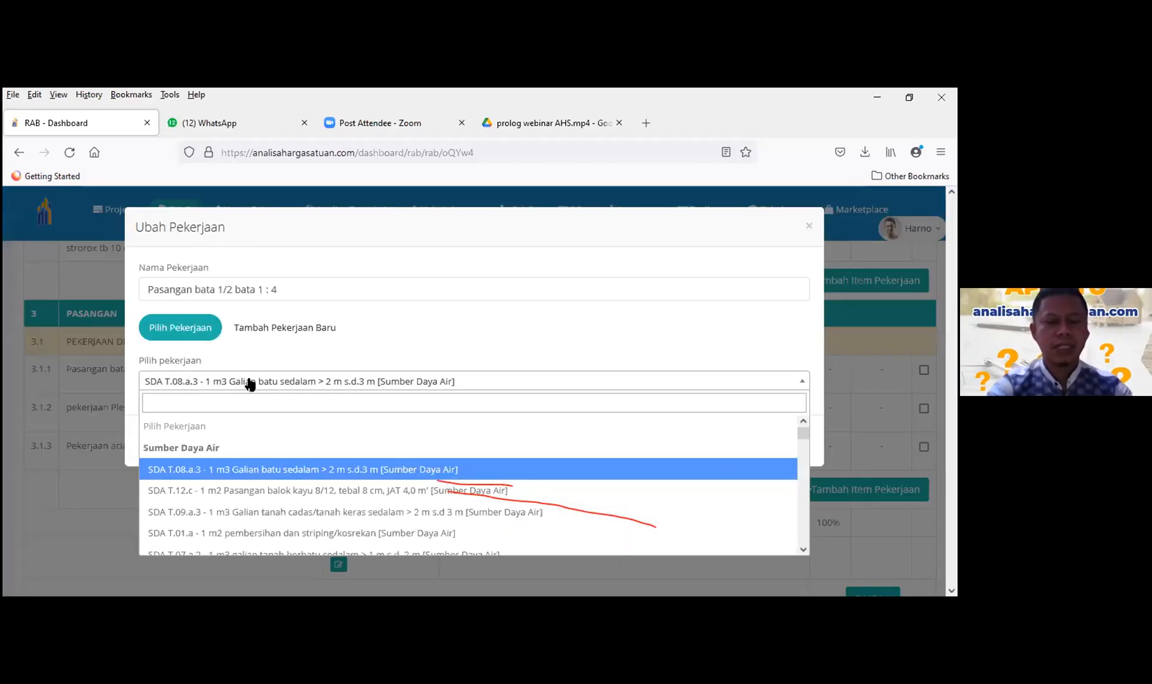
text(pas)
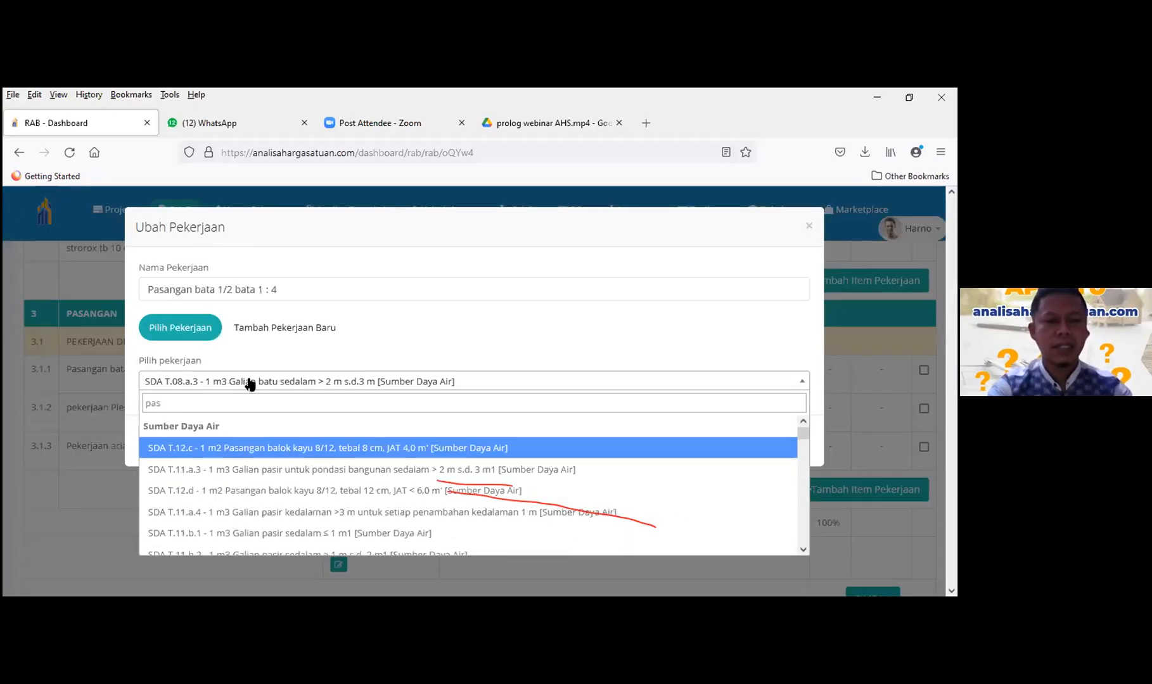
text(angan b)
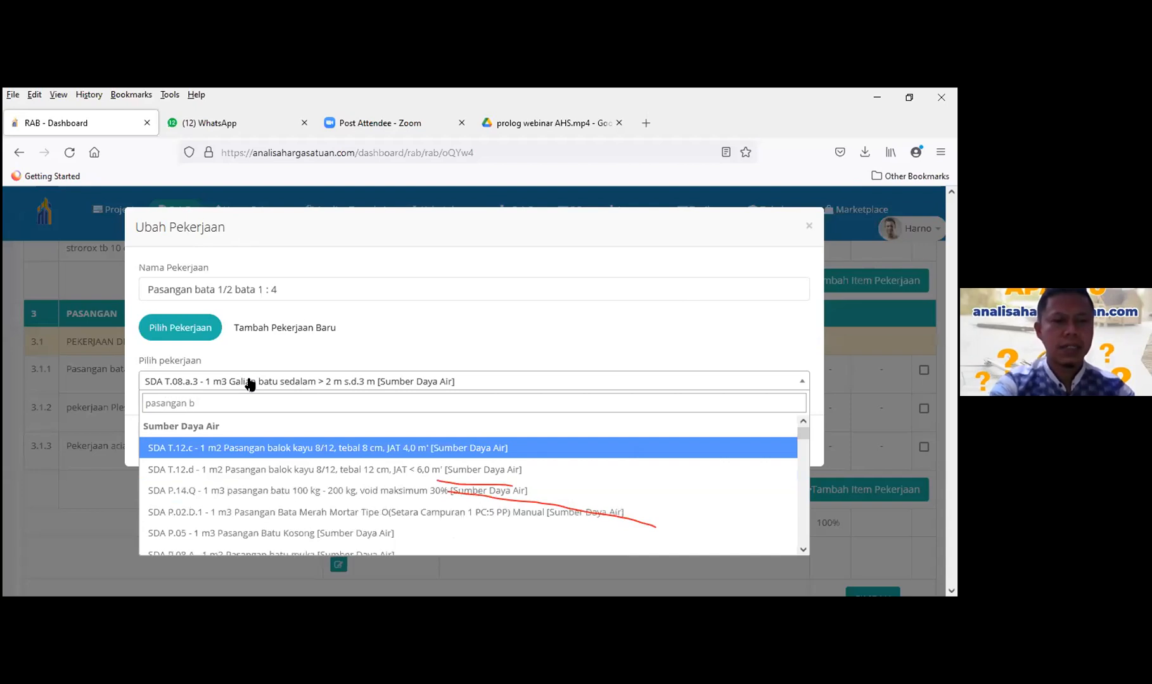
text(ata)
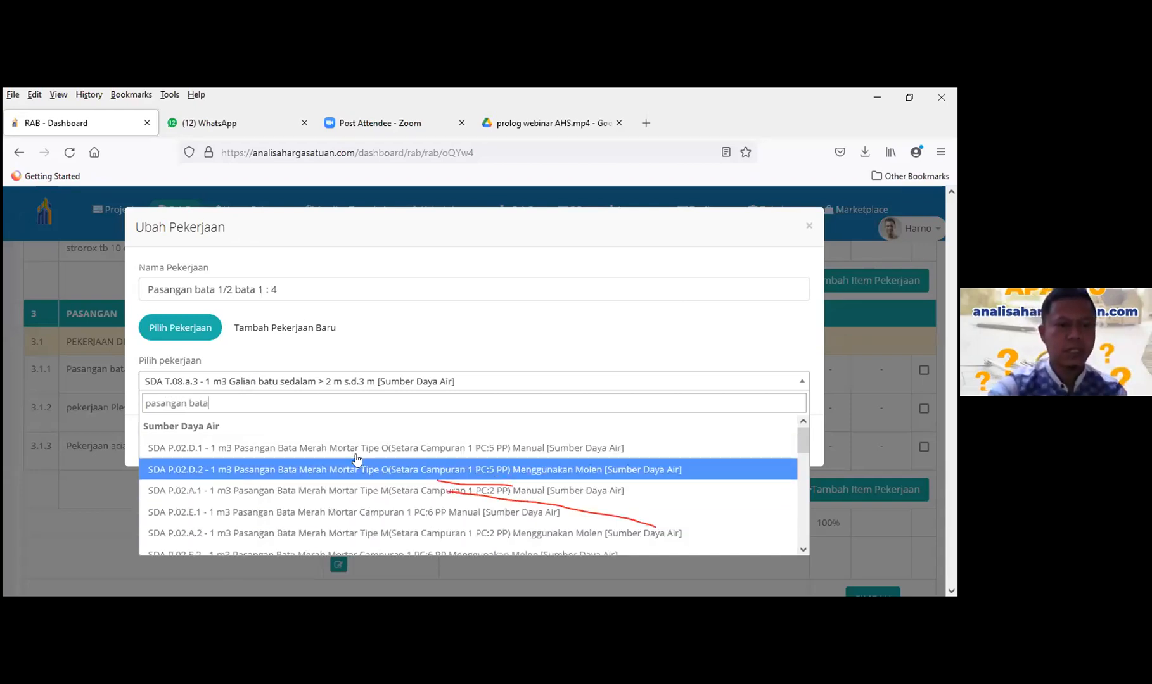
scroll(358, 460, down, 5)
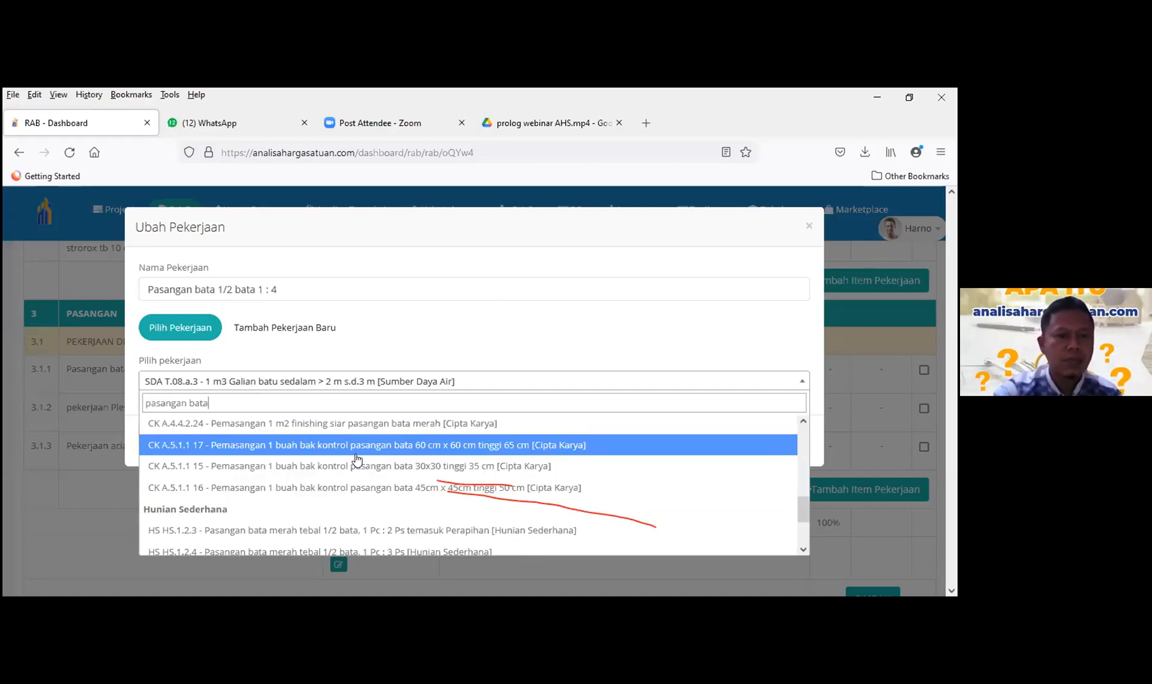
scroll(350, 469, up, 3)
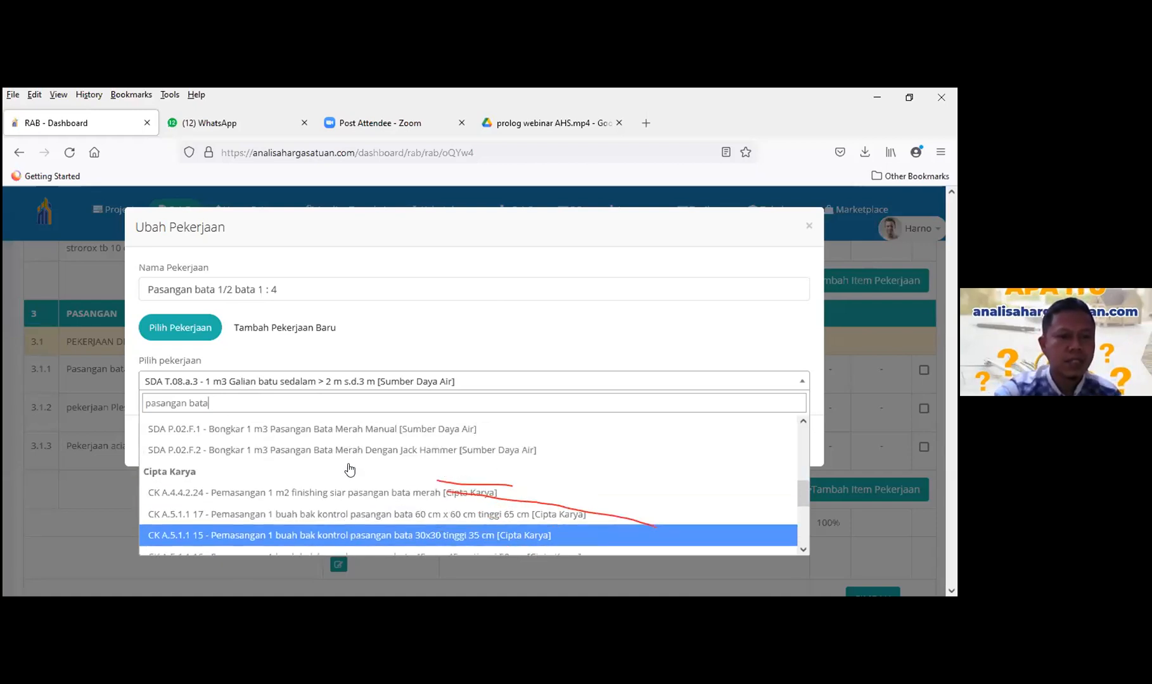
scroll(349, 469, down, 3)
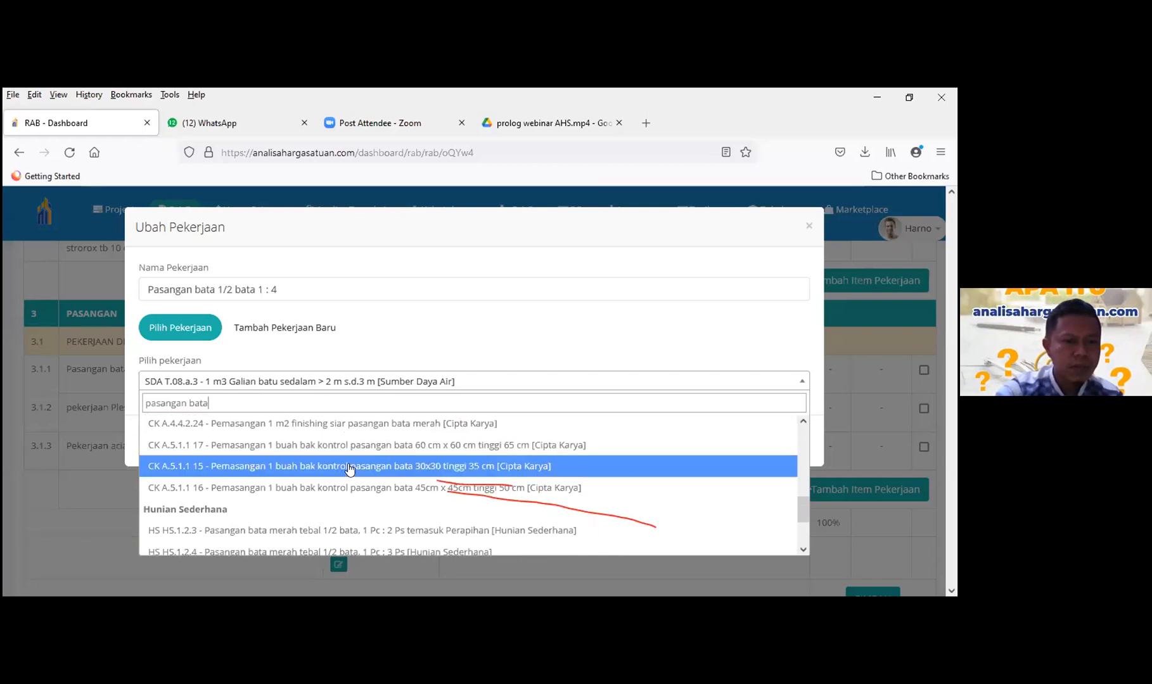
scroll(349, 469, up, 3)
scroll(296, 458, down, 5)
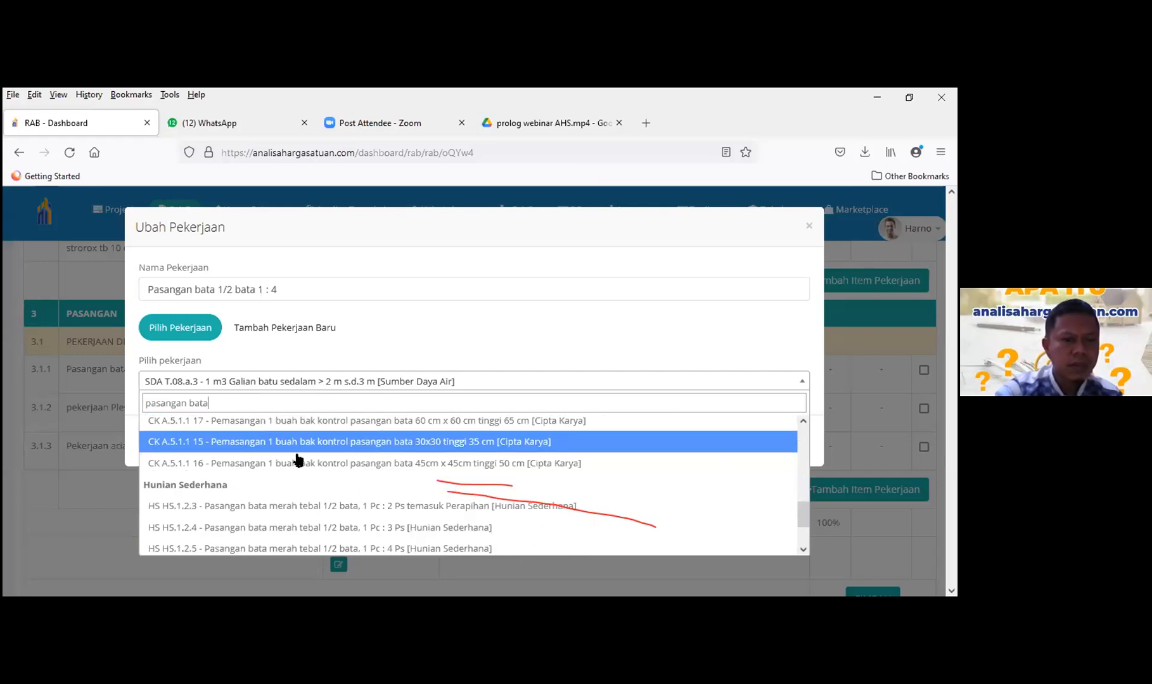
scroll(243, 431, up, 1)
scroll(242, 411, up, 2)
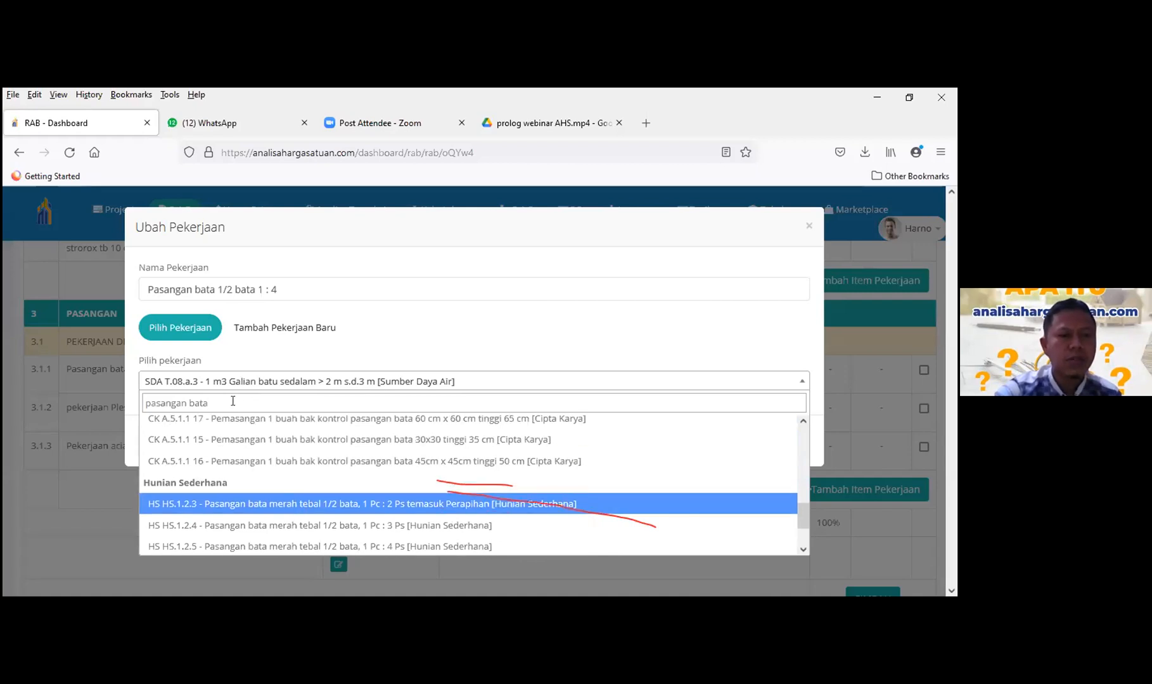
key(ctrl+shift+Left)
key(ctrl+shift+Left)
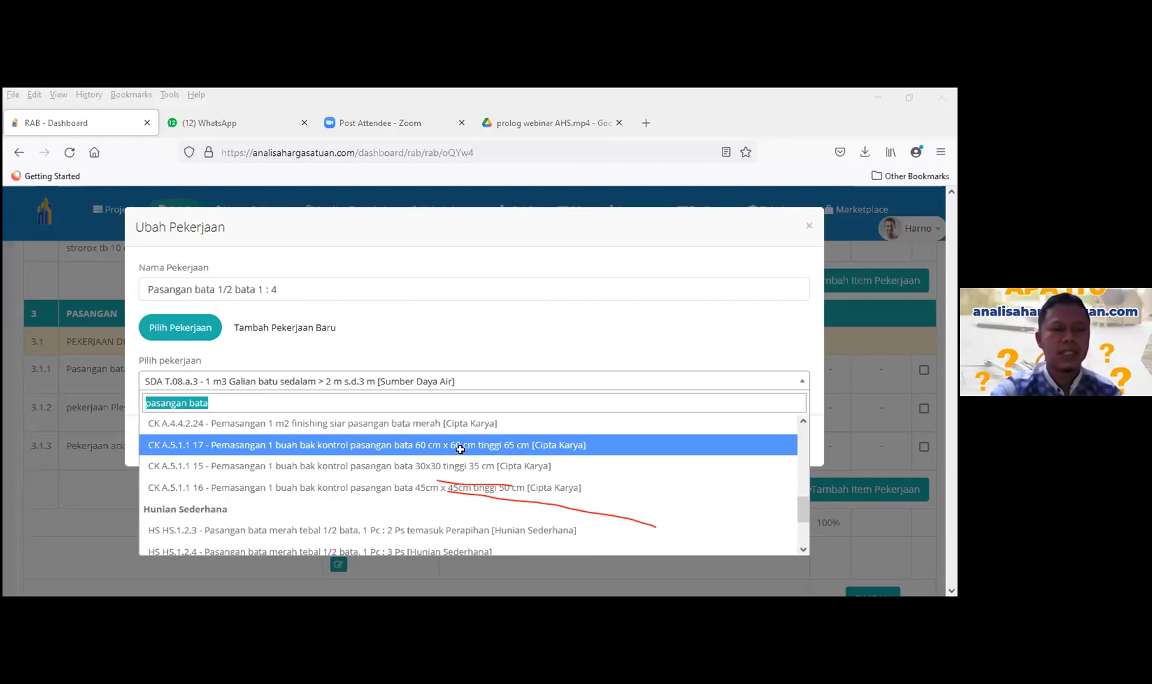
- Copy analysis code A.4.4.1.9 from cell G32 in Excel and return to the RAB page
key(alt+Tab)
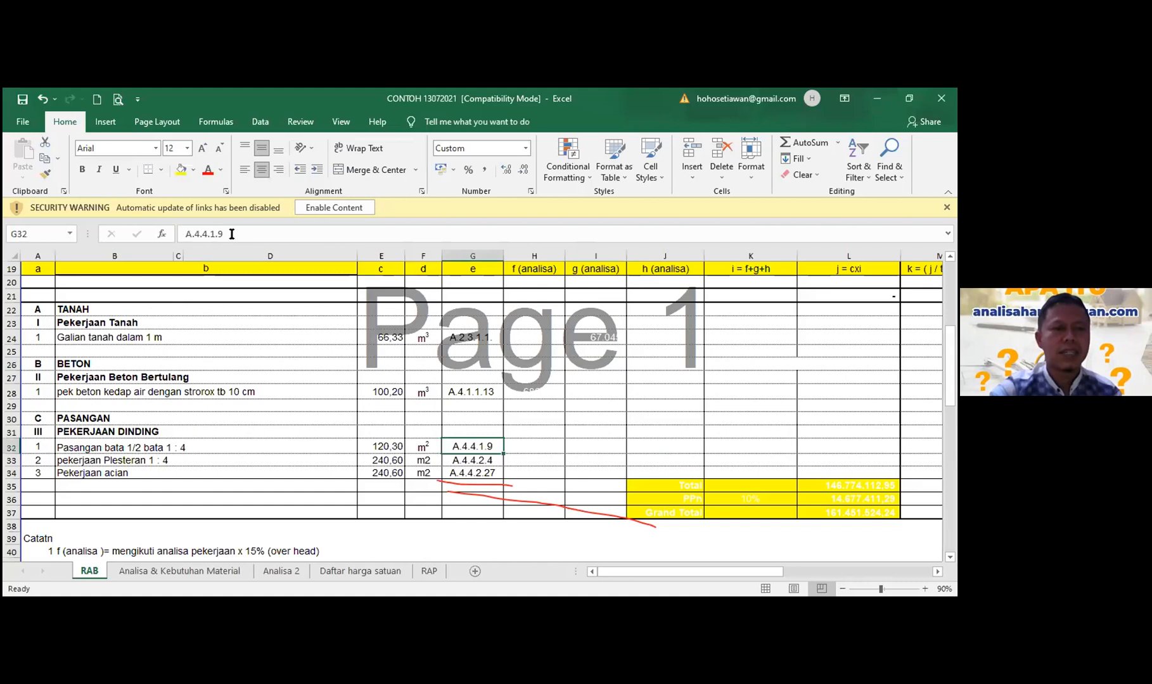
double_click(231, 234)
key(ctrl+c)
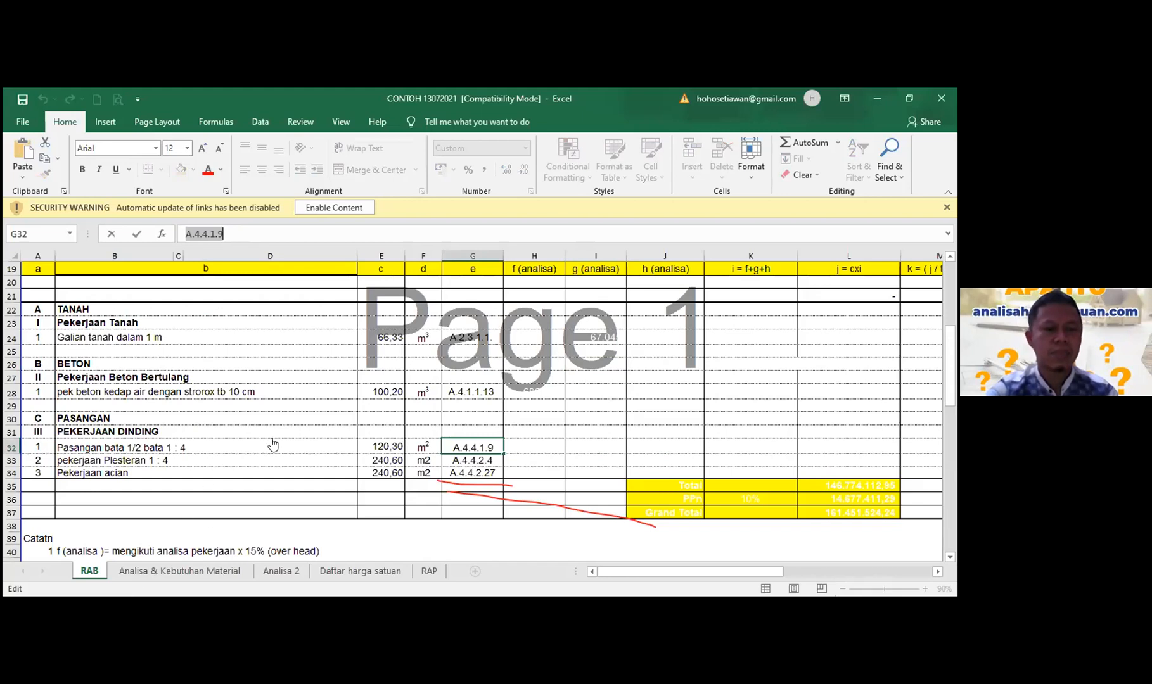
key(alt+Tab)
click(265, 374)
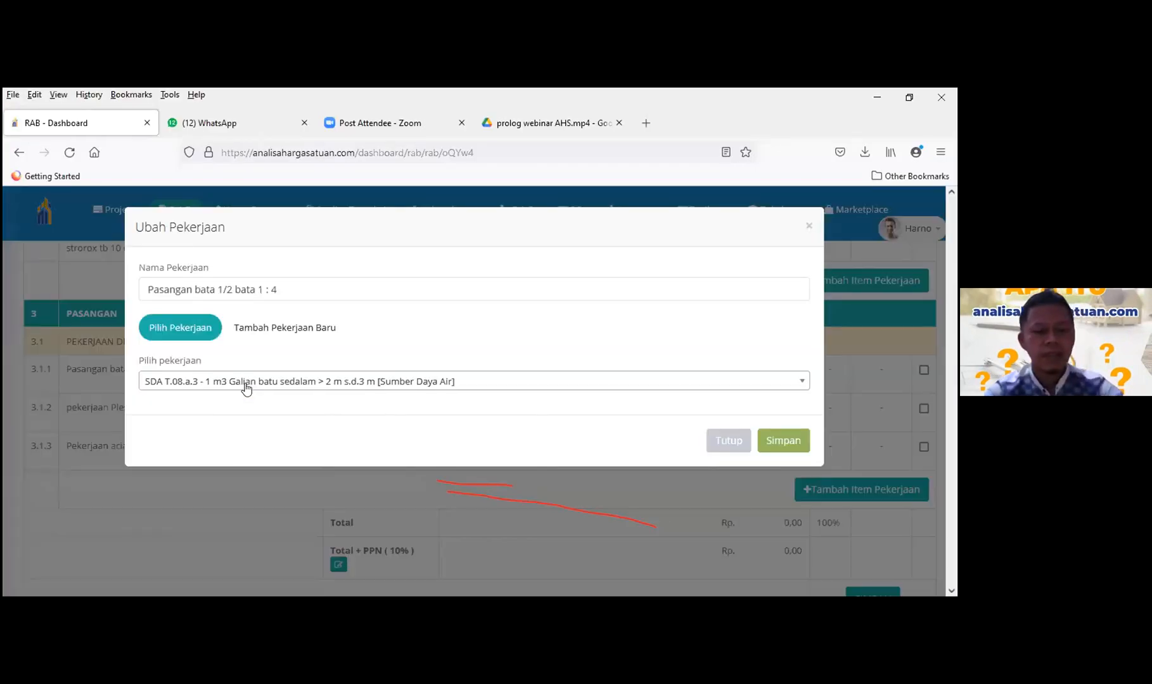
- Link Pasangan bata 1/2 bata 1 : 4 to analysis CK A.4.4.1.9 using the pasted code
click(245, 384)
key(ctrl+v)
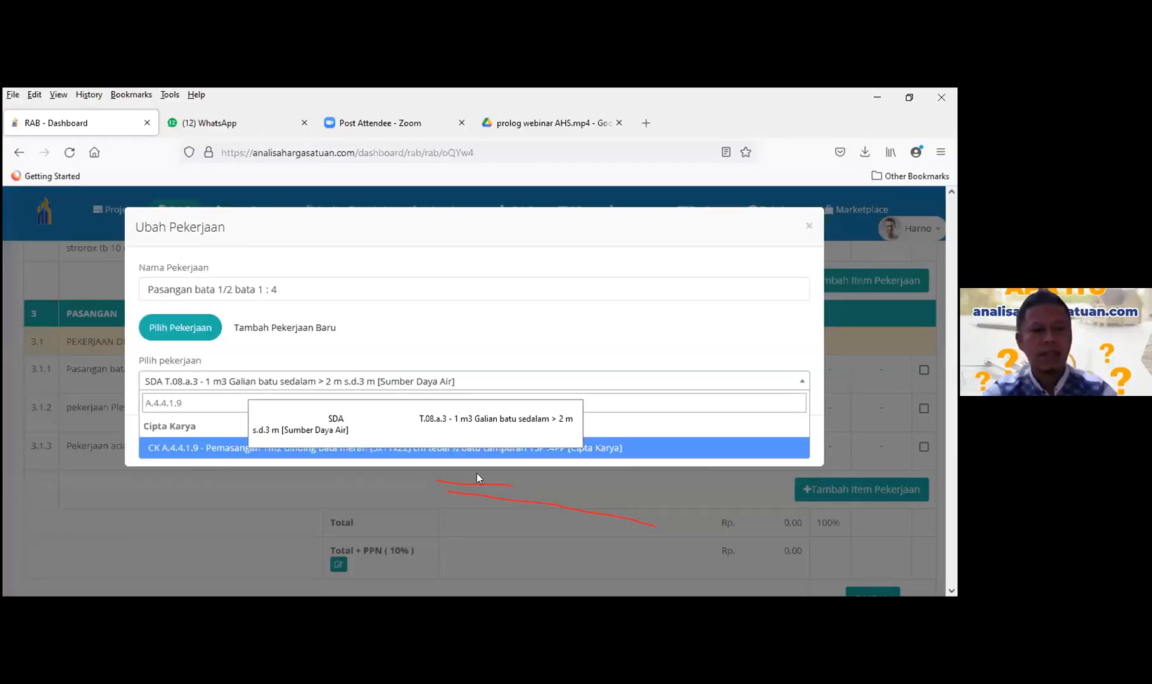
click(501, 446)
click(784, 441)
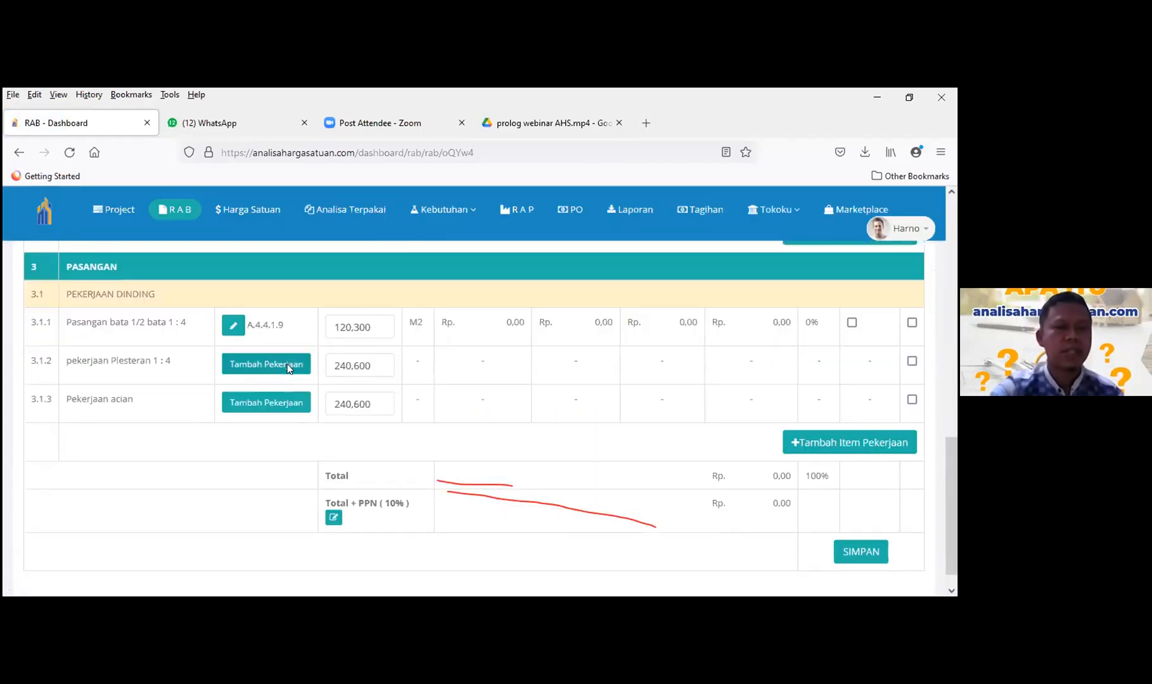
- Search 'plesteran' and link pekerjaan Plesteran 1 : 4 to analysis CK A.4.4.2.4
click(288, 366)
click(299, 383)
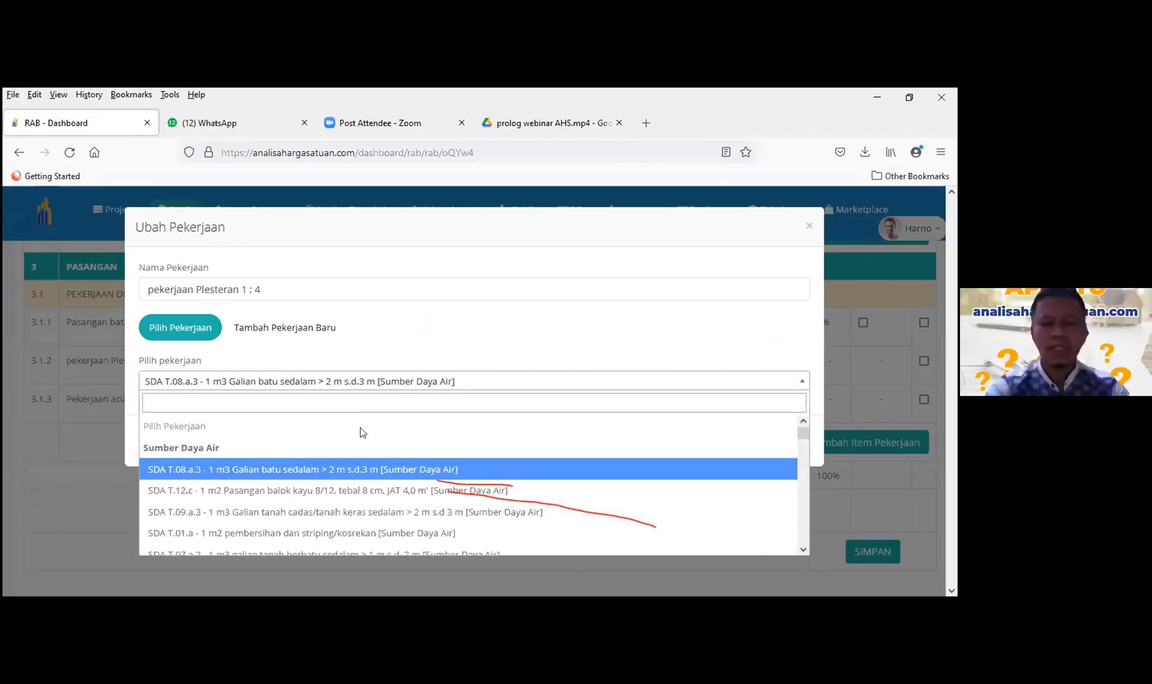
text(pleste)
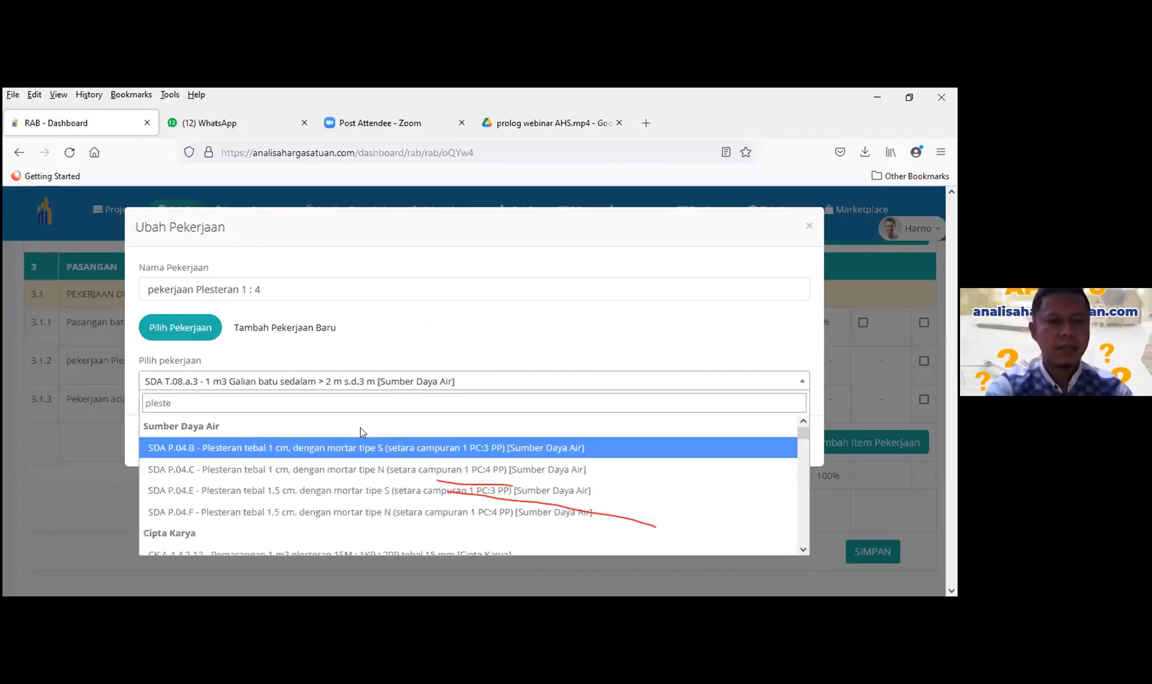
text(ran)
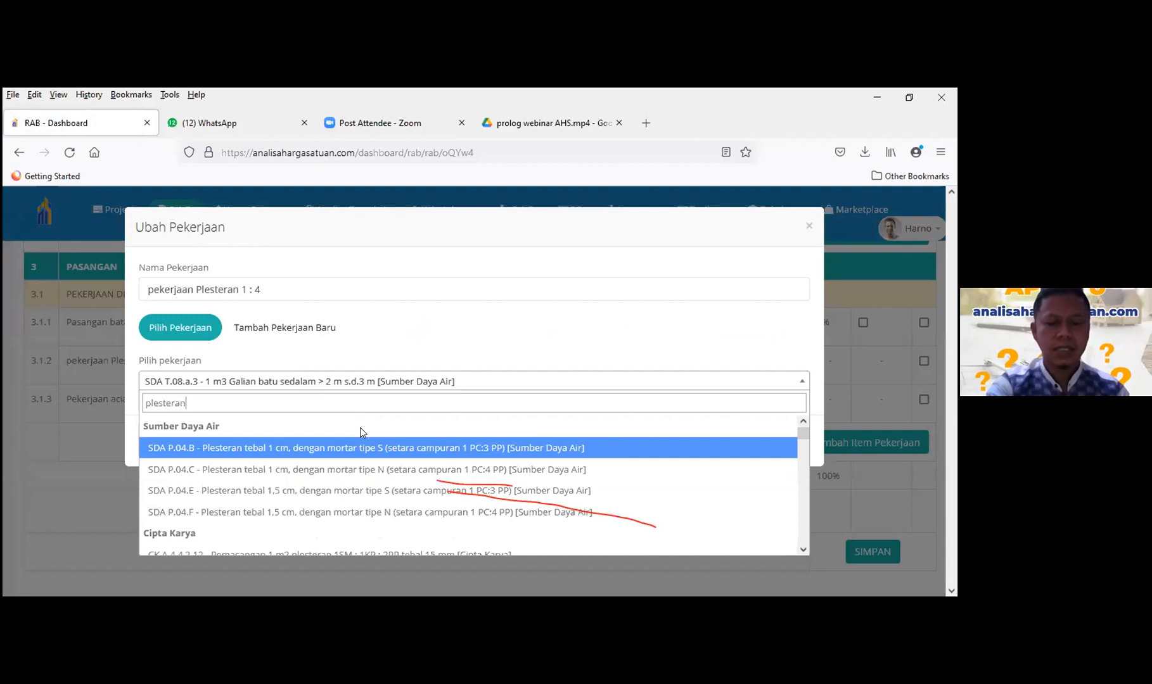
scroll(367, 469, down, 5)
scroll(367, 475, down, 4)
scroll(368, 475, down, 3)
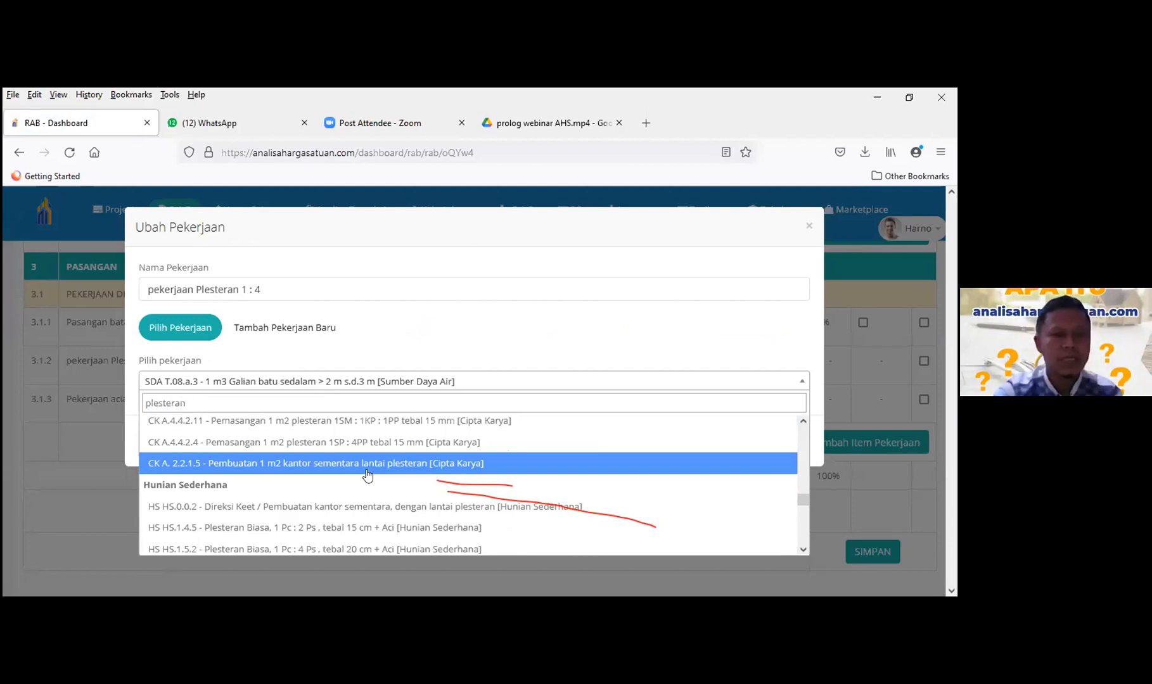
scroll(367, 476, up, 2)
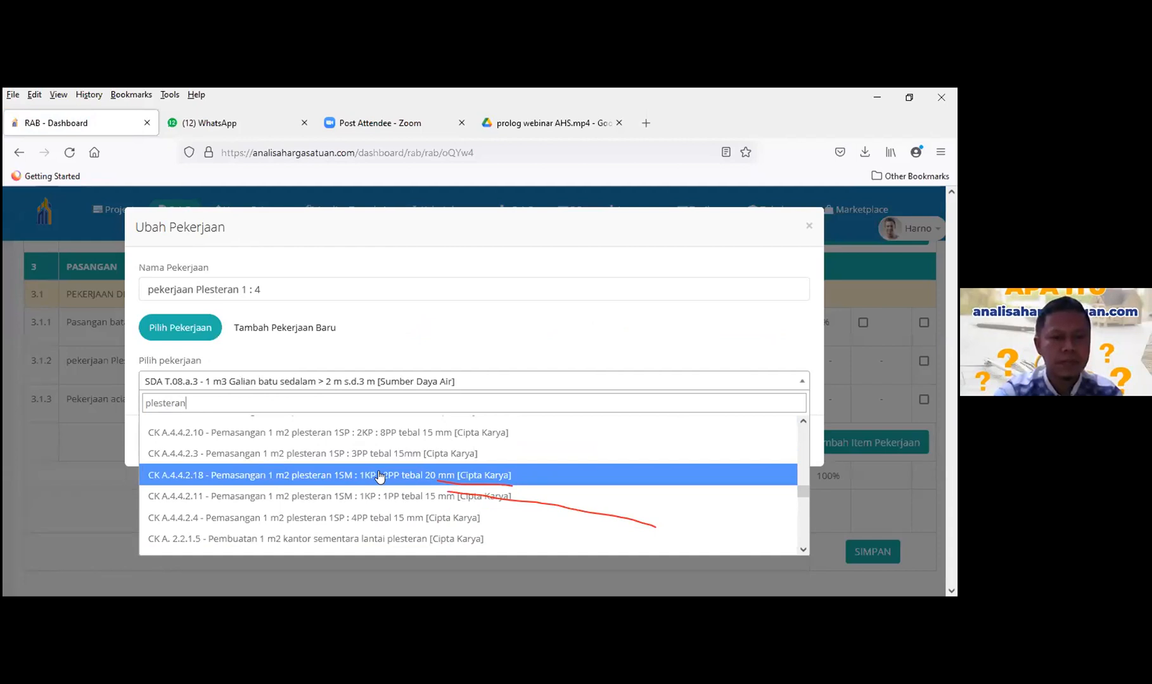
click(371, 515)
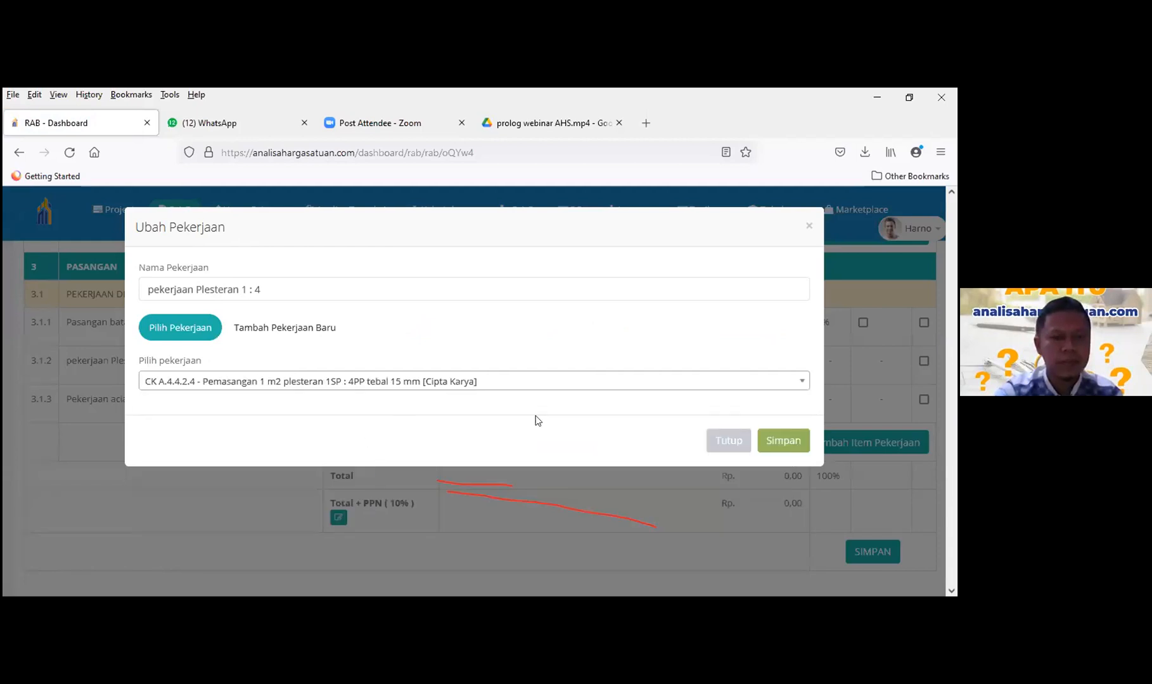
click(767, 444)
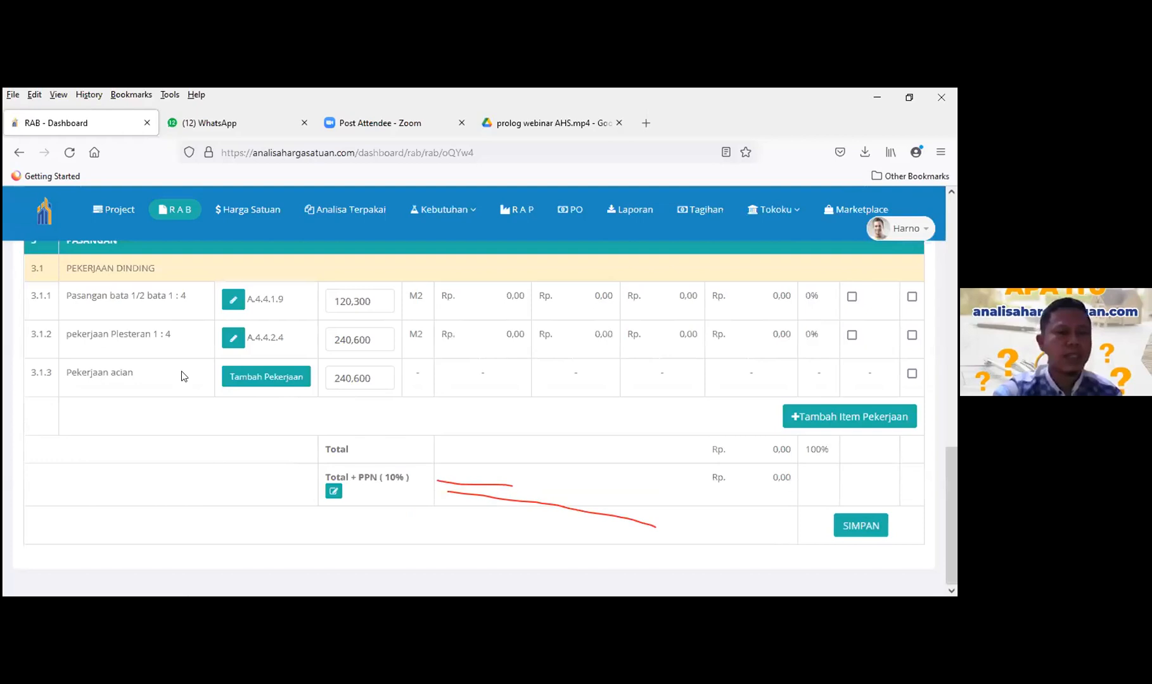
- Link analysis CK A.4.4.2.27 (Pemasangan 1 m2 acian) to the Pekerjaan acian item under 3.1.3
click(270, 375)
click(270, 382)
text(acian)
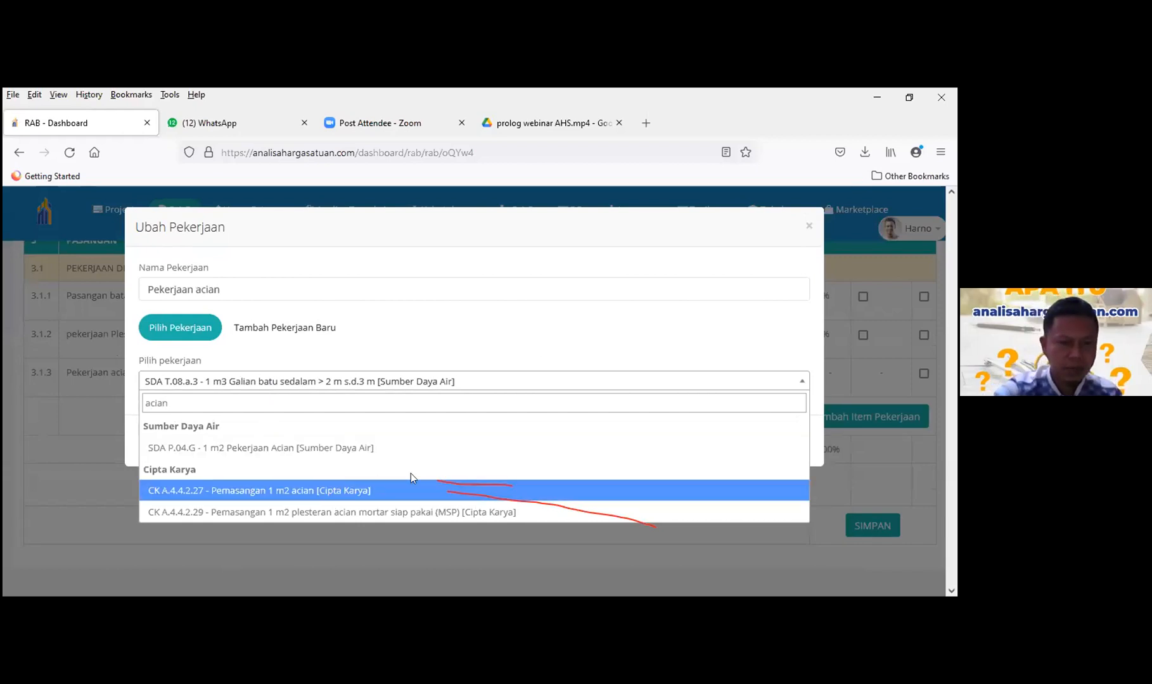
click(210, 494)
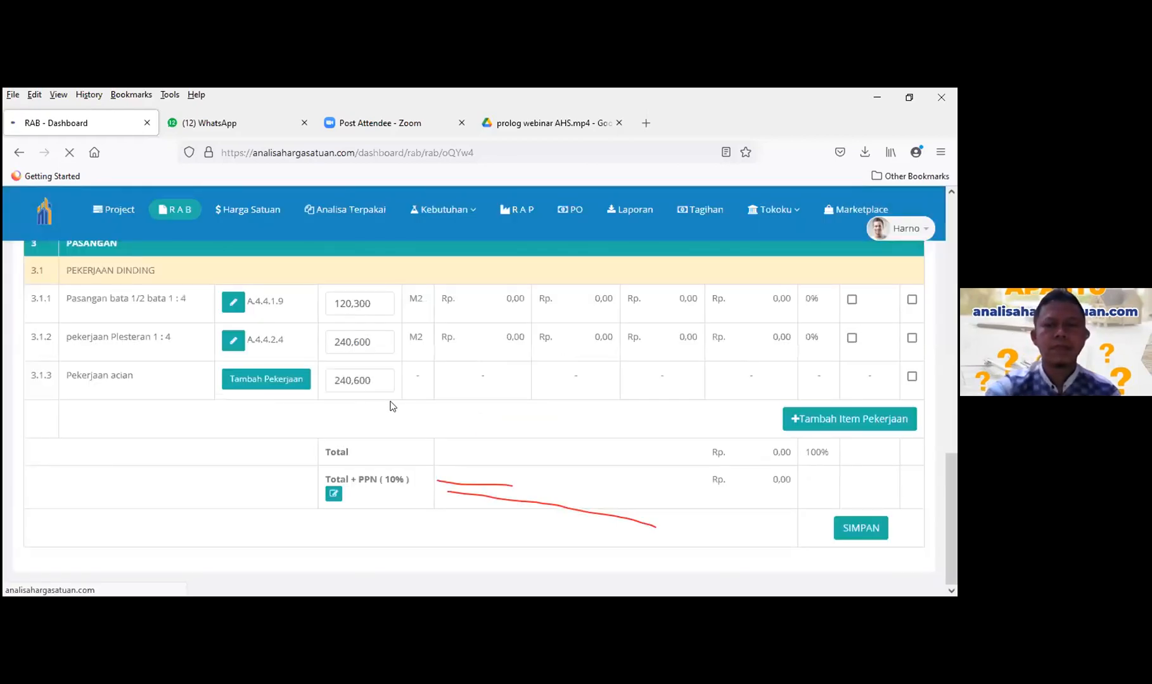
- Check the three wall items' analysis codes with prices at 0,00, dismiss the WhatsApp popup, then go to Harga Satuan
scroll(398, 408, down, 3)
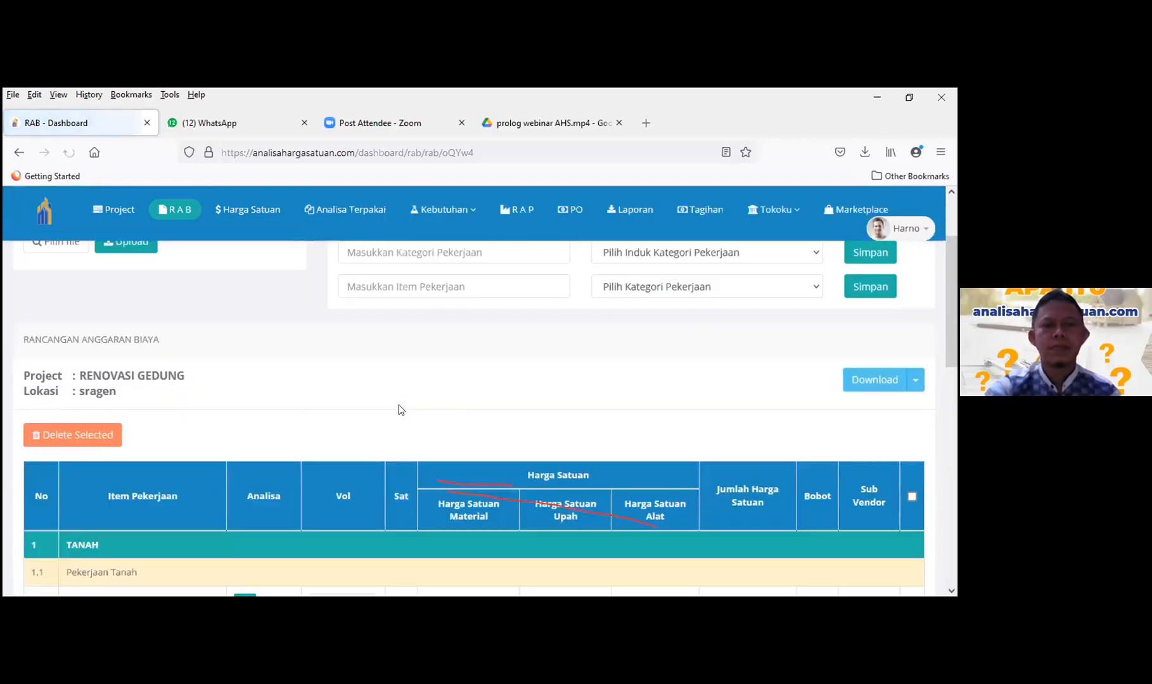
scroll(398, 404, down, 10)
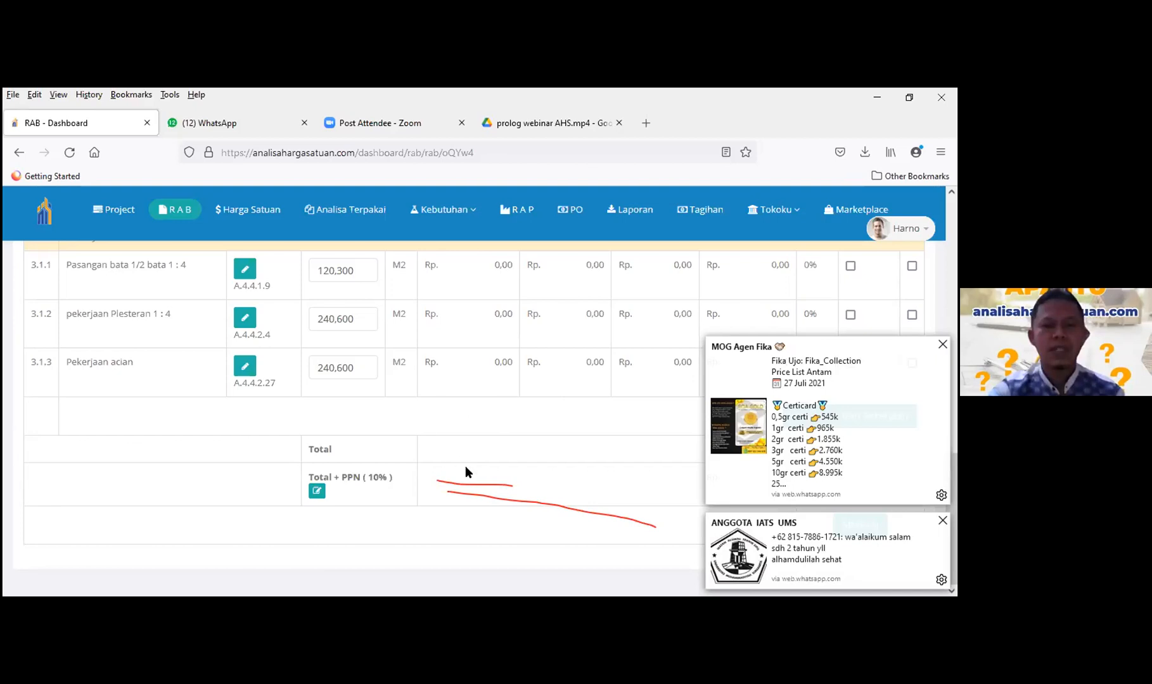
scroll(466, 470, up, 10)
scroll(893, 376, down, 1)
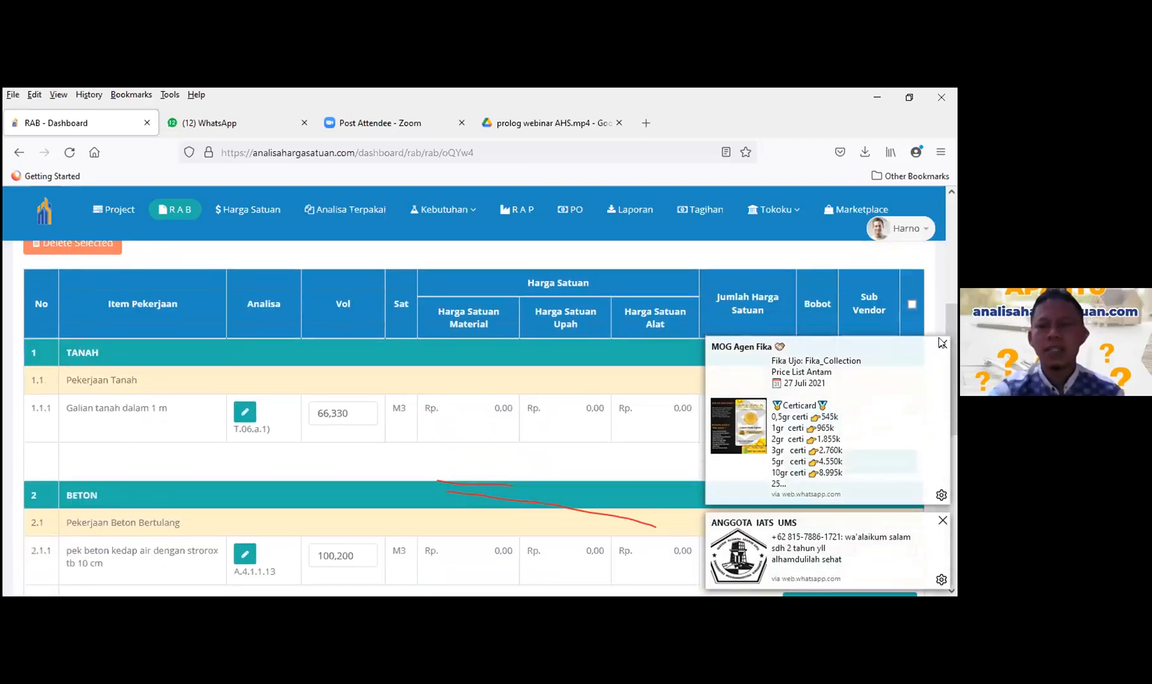
click(942, 344)
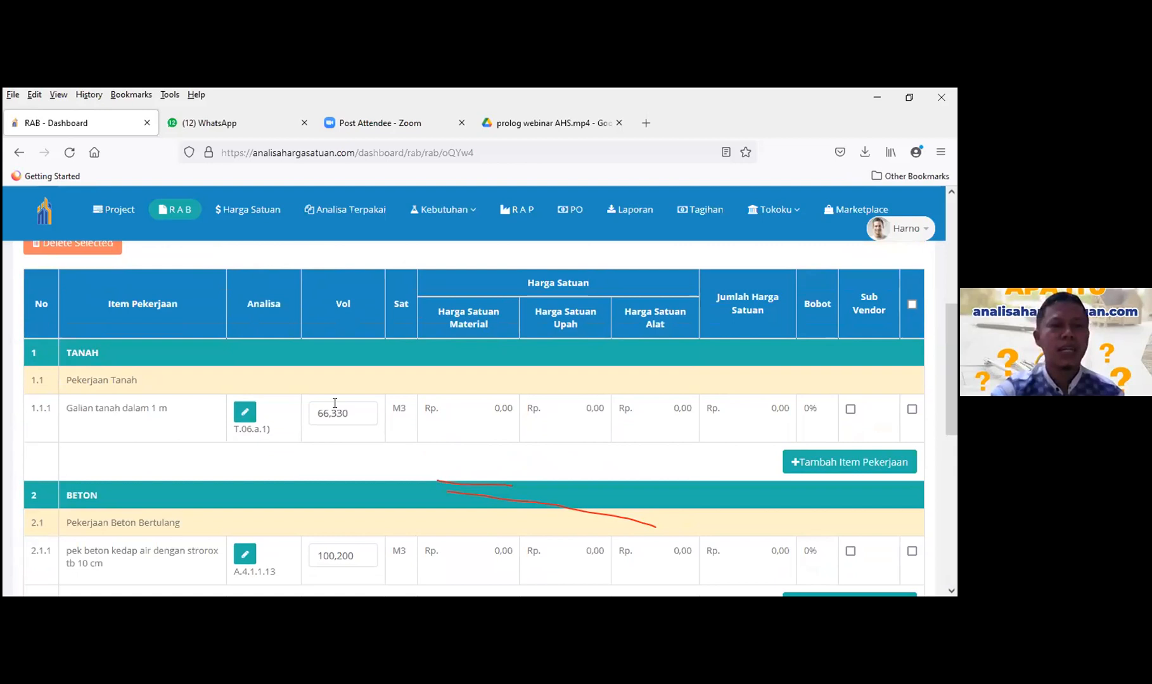
scroll(335, 404, up, 1)
scroll(335, 403, up, 2)
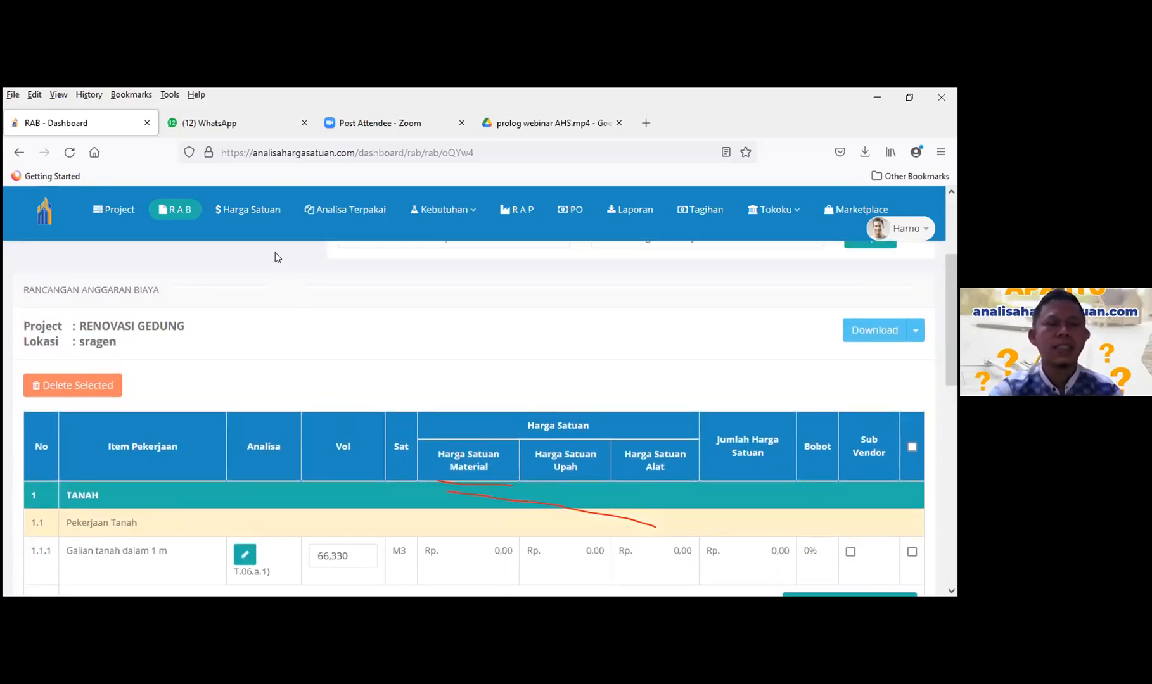
click(250, 213)
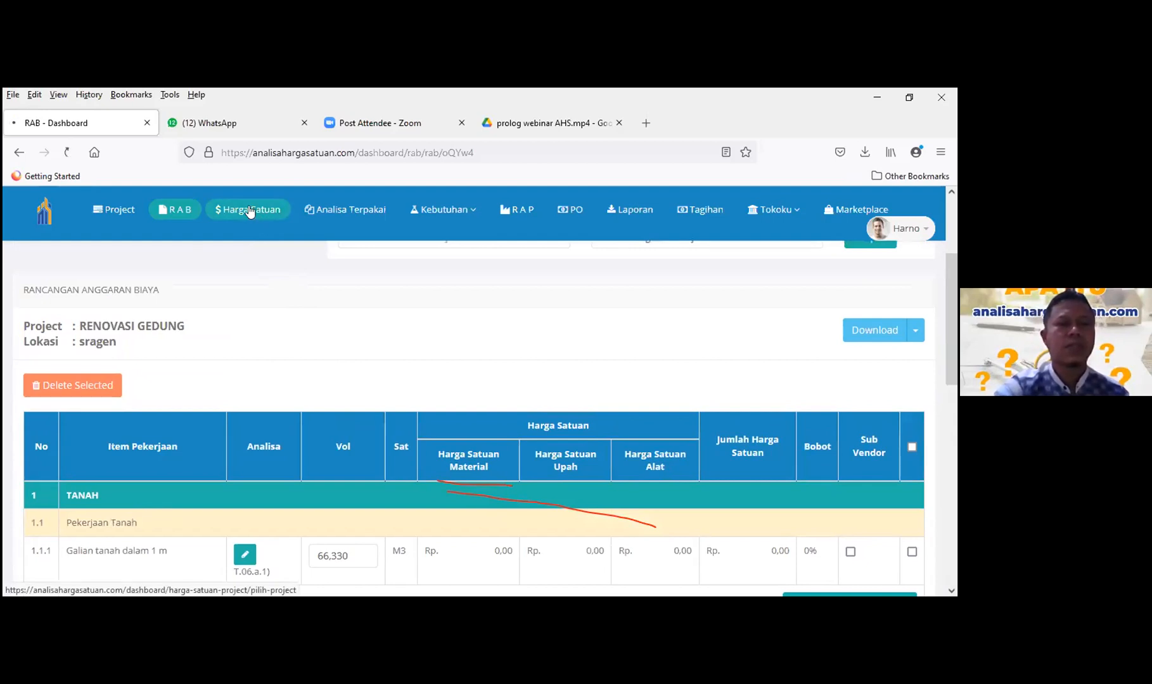
click(303, 123)
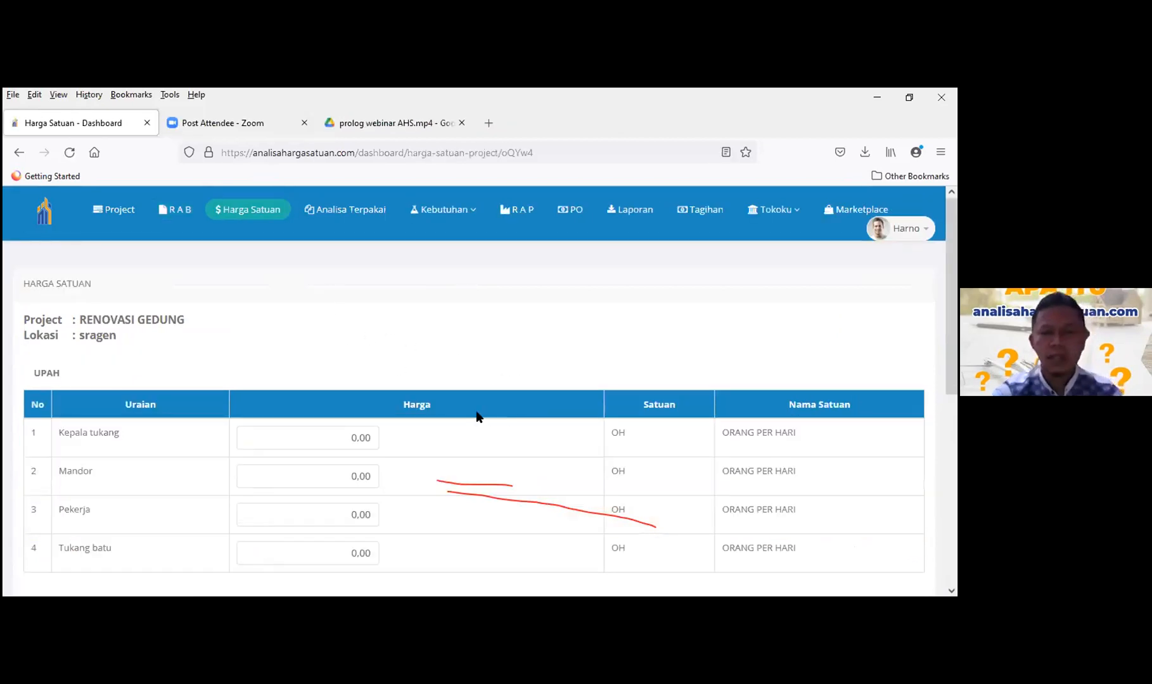
scroll(421, 361, down, 1)
scroll(421, 360, down, 5)
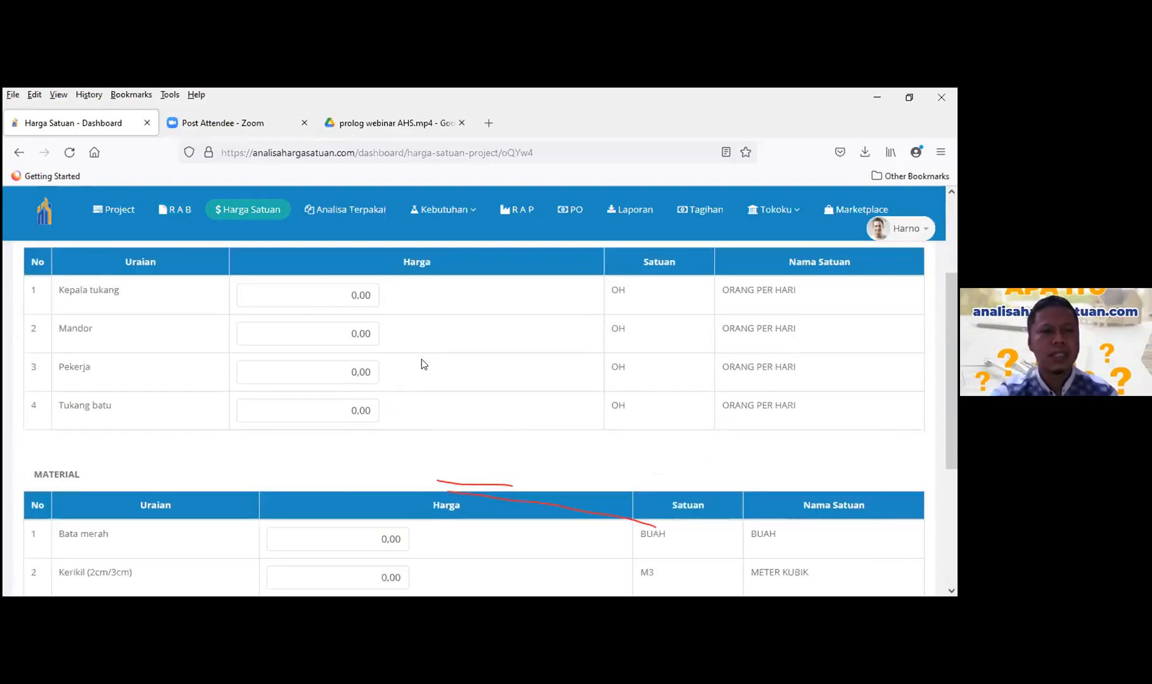
scroll(177, 341, up, 5)
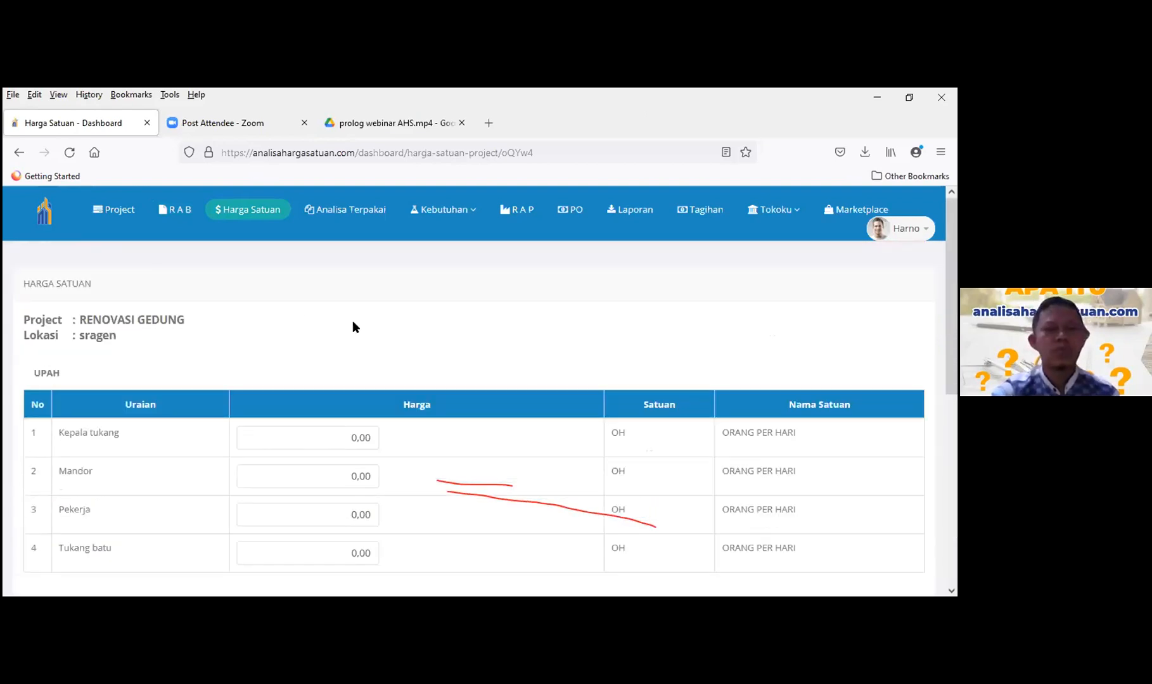
scroll(496, 342, down, 1)
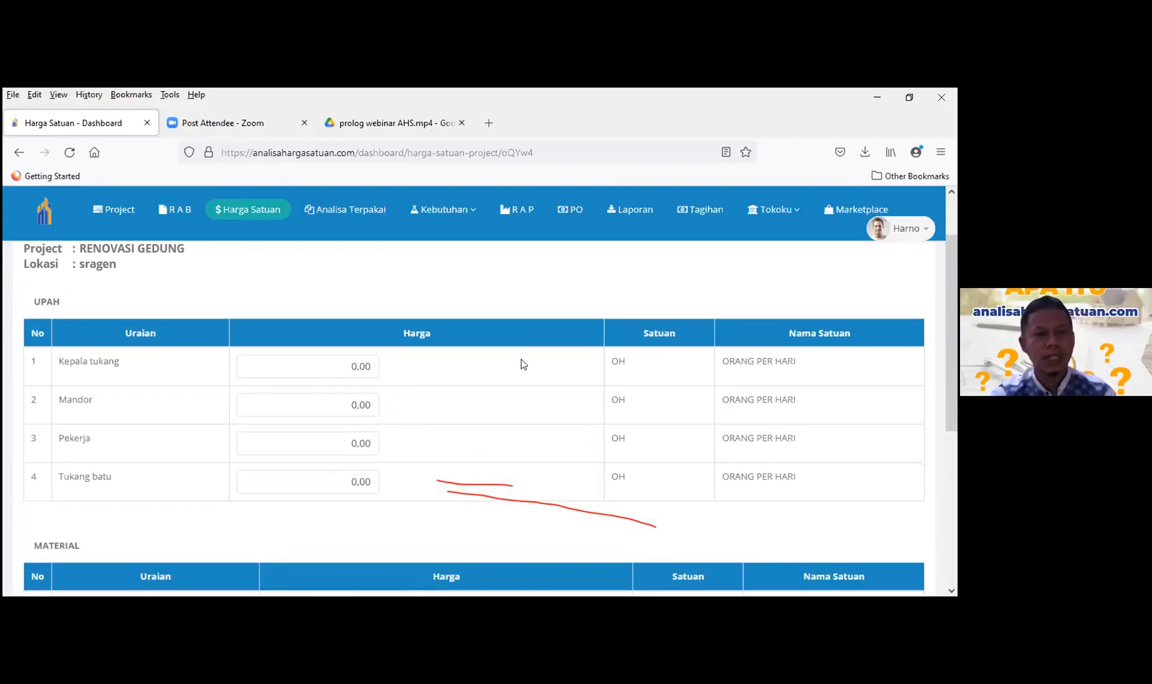
scroll(498, 403, down, 3)
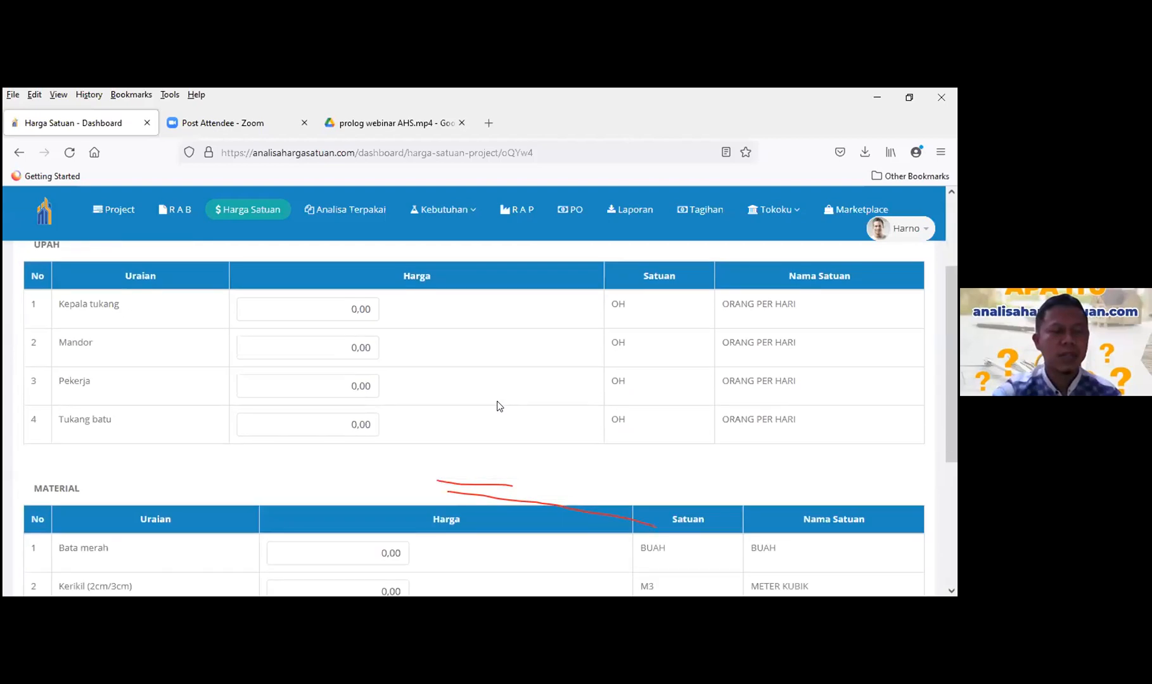
scroll(497, 405, down, 2)
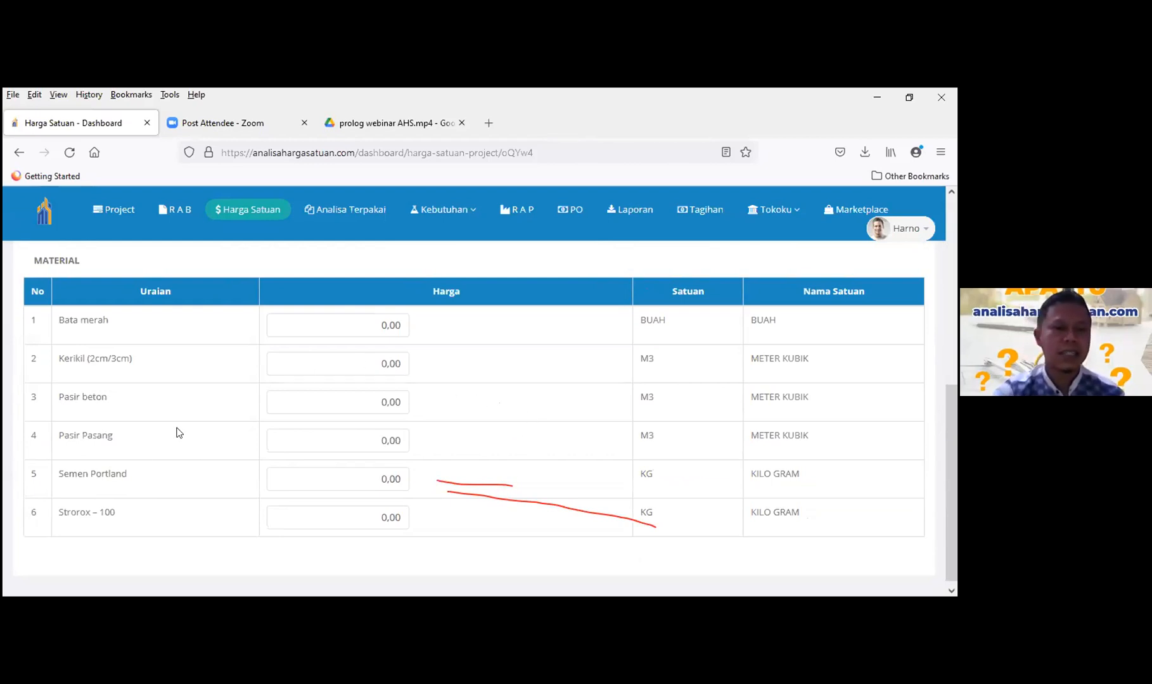
scroll(279, 425, up, 3)
scroll(298, 427, up, 5)
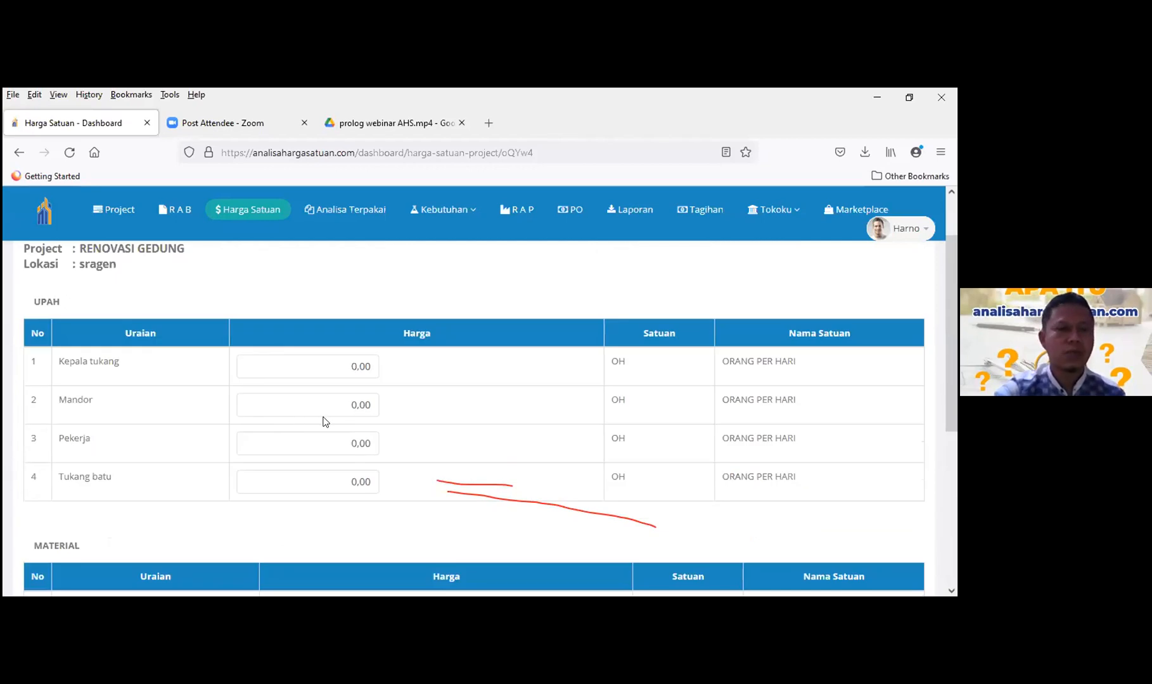
scroll(267, 400, down, 5)
scroll(267, 401, up, 6)
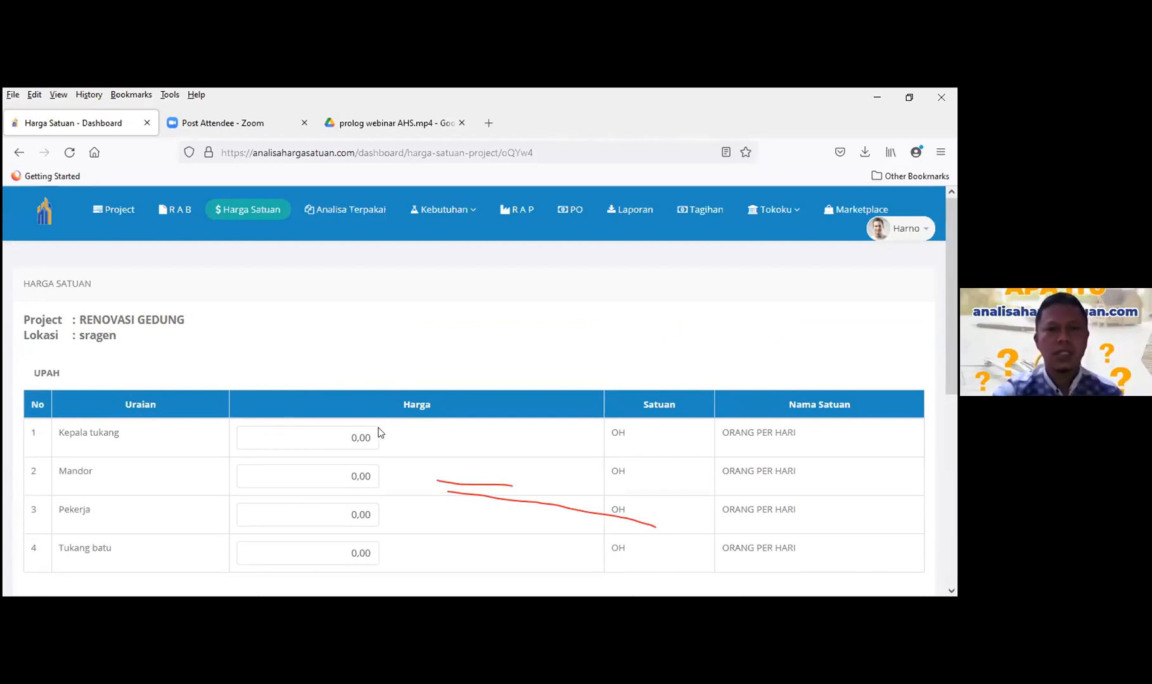
scroll(311, 386, down, 3)
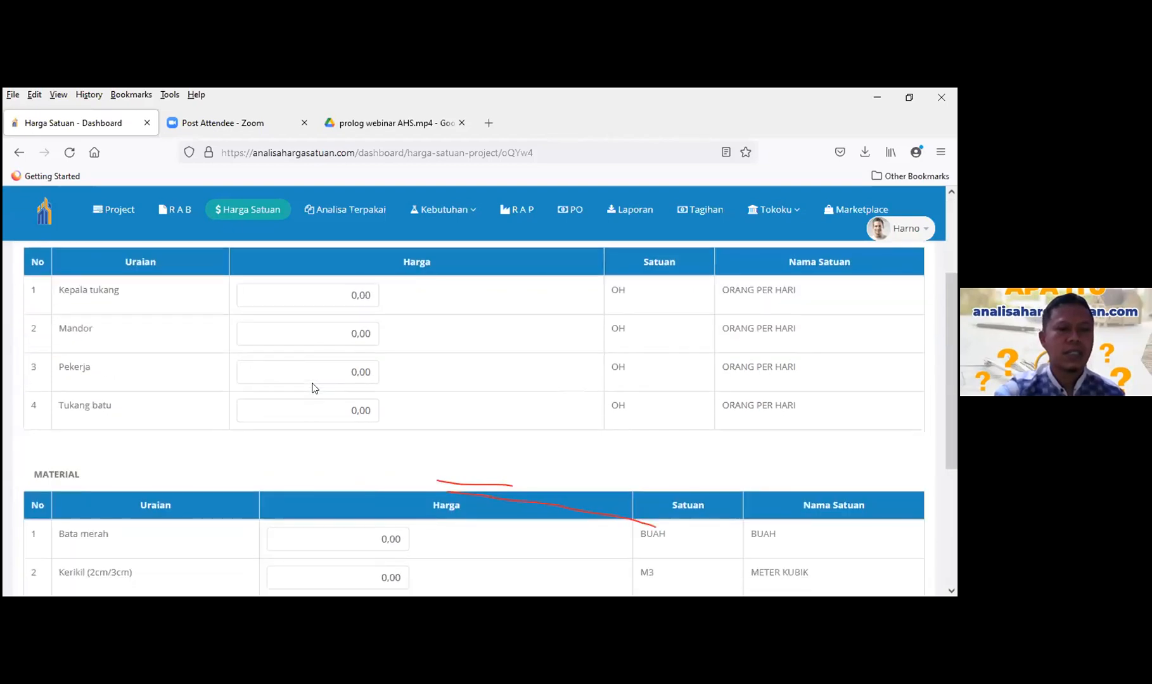
scroll(297, 385, up, 2)
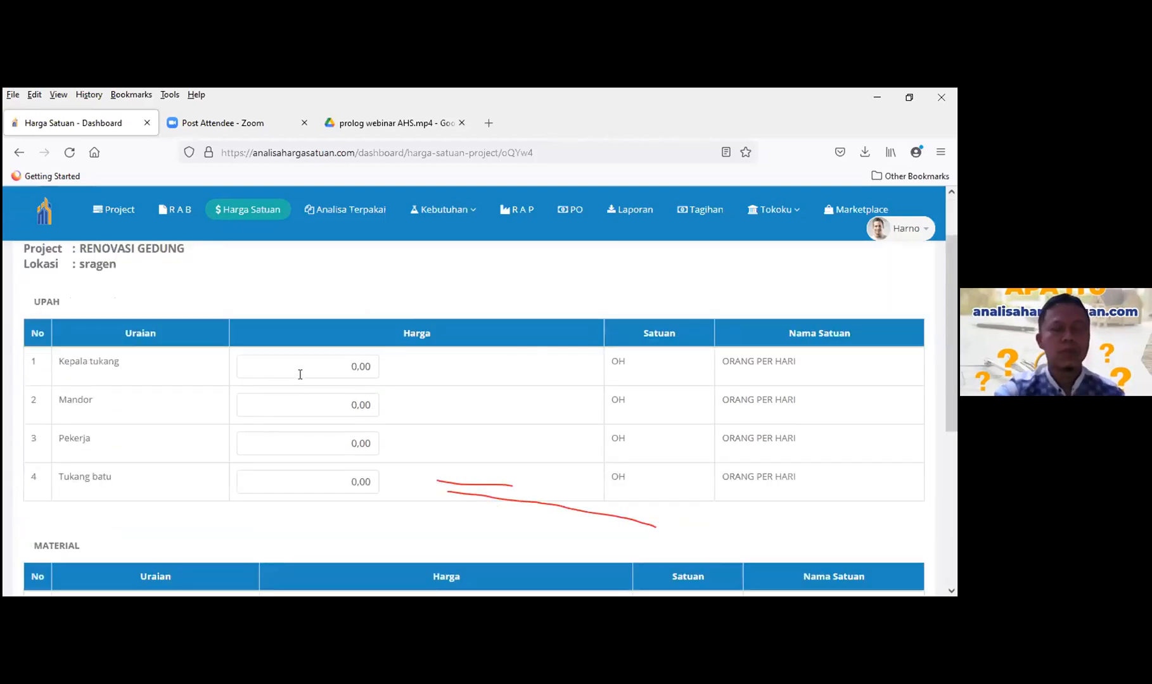
- Enter wages: Kepala tukang 130000, Mandor 150000, Pekerja 100000, Tukang batu 120000
click(311, 365)
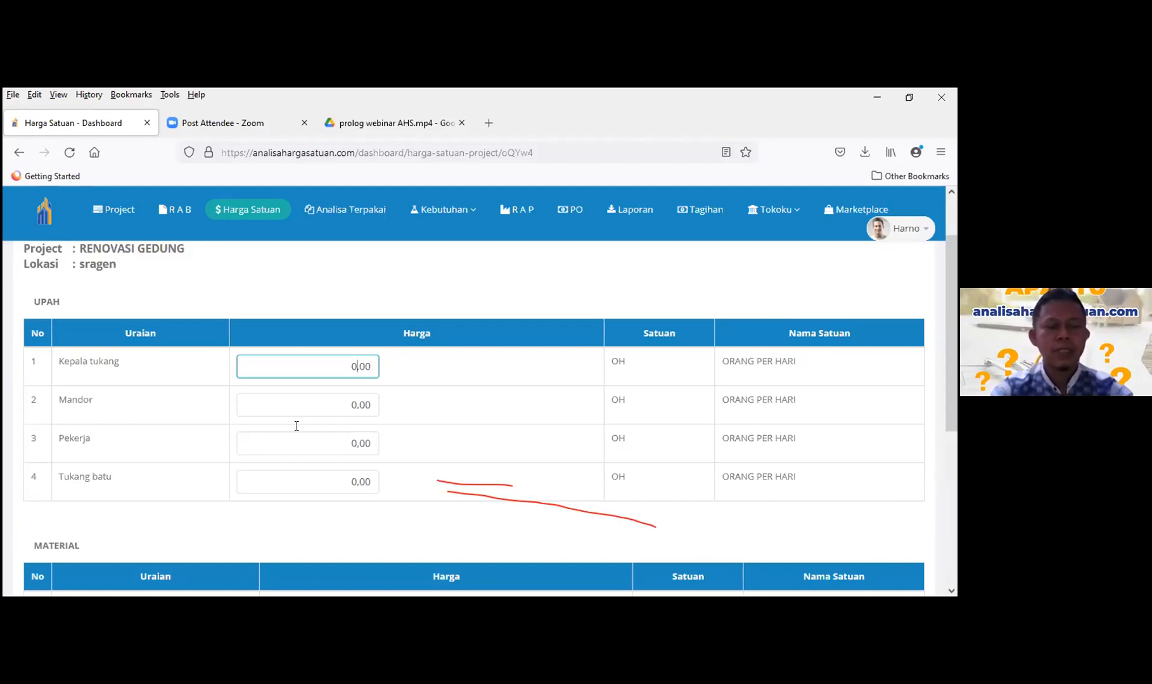
text(130000)
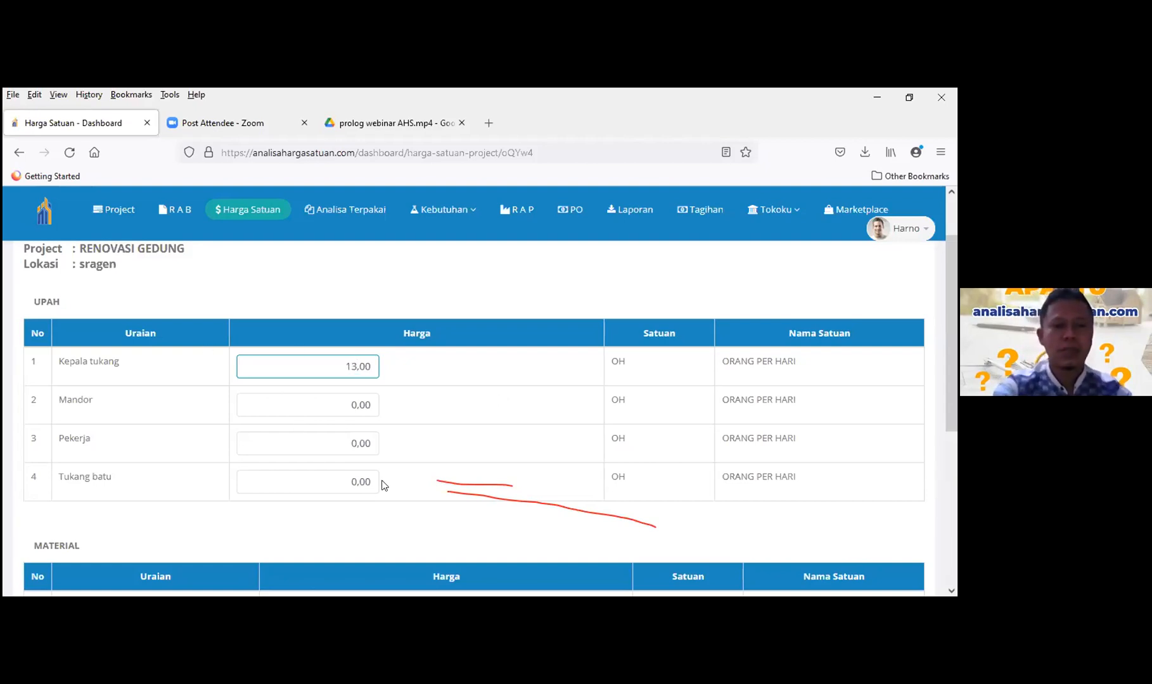
key(Tab)
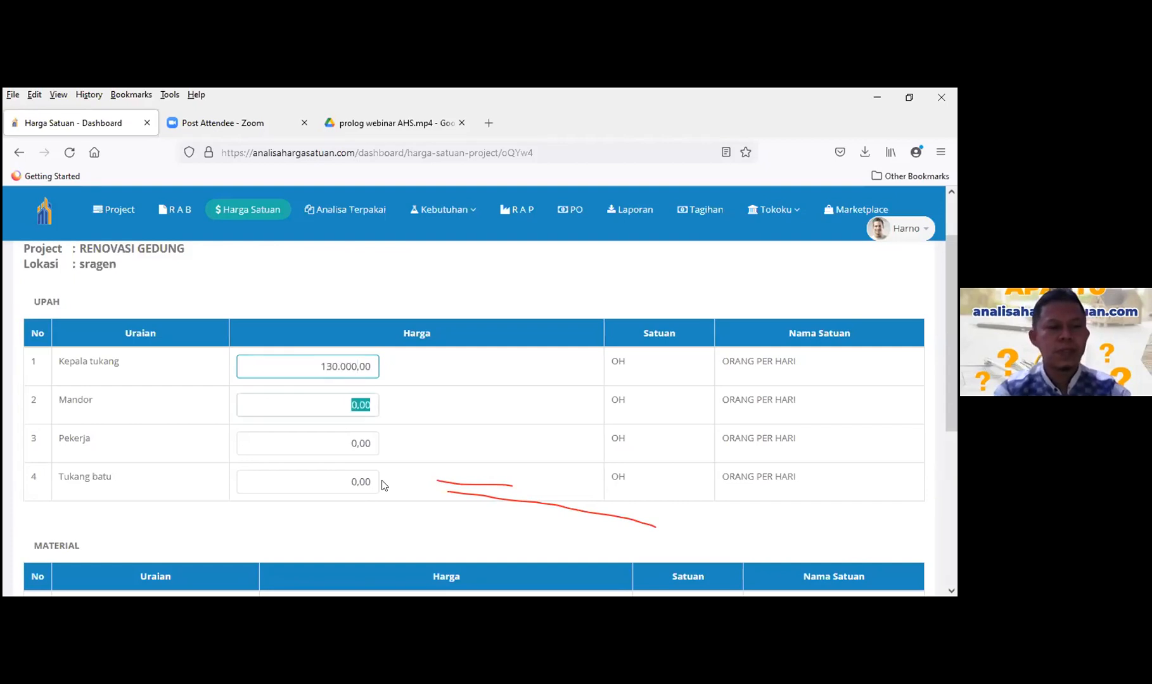
text(150000)
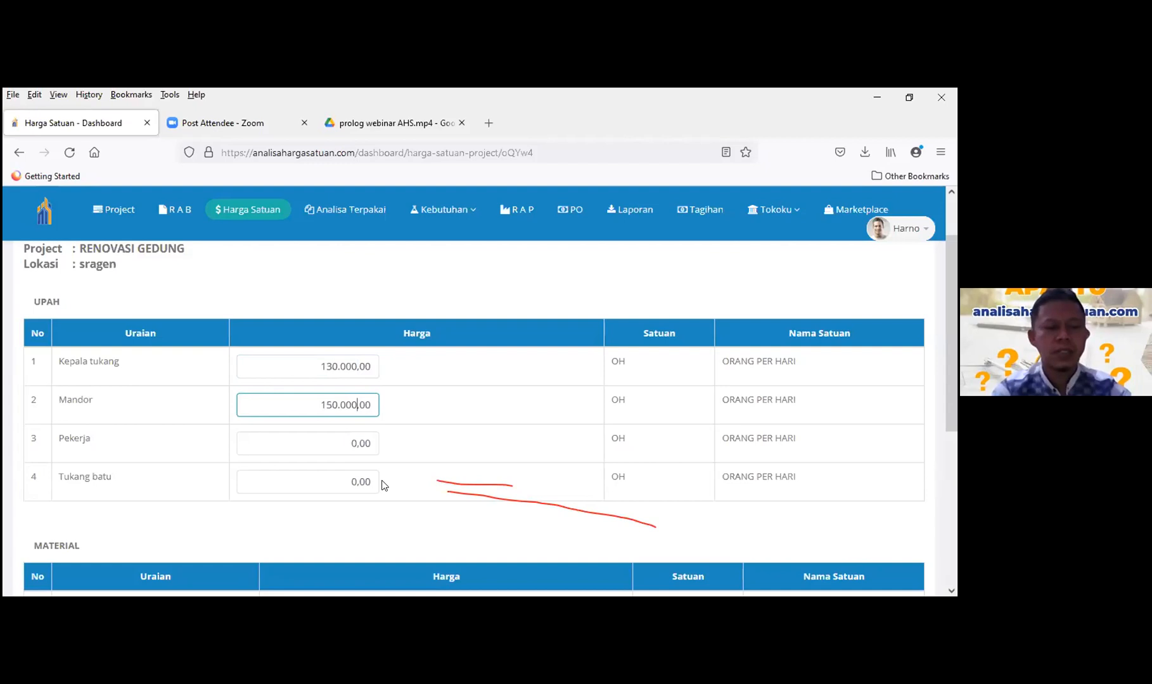
key(Tab)
text(100.00)
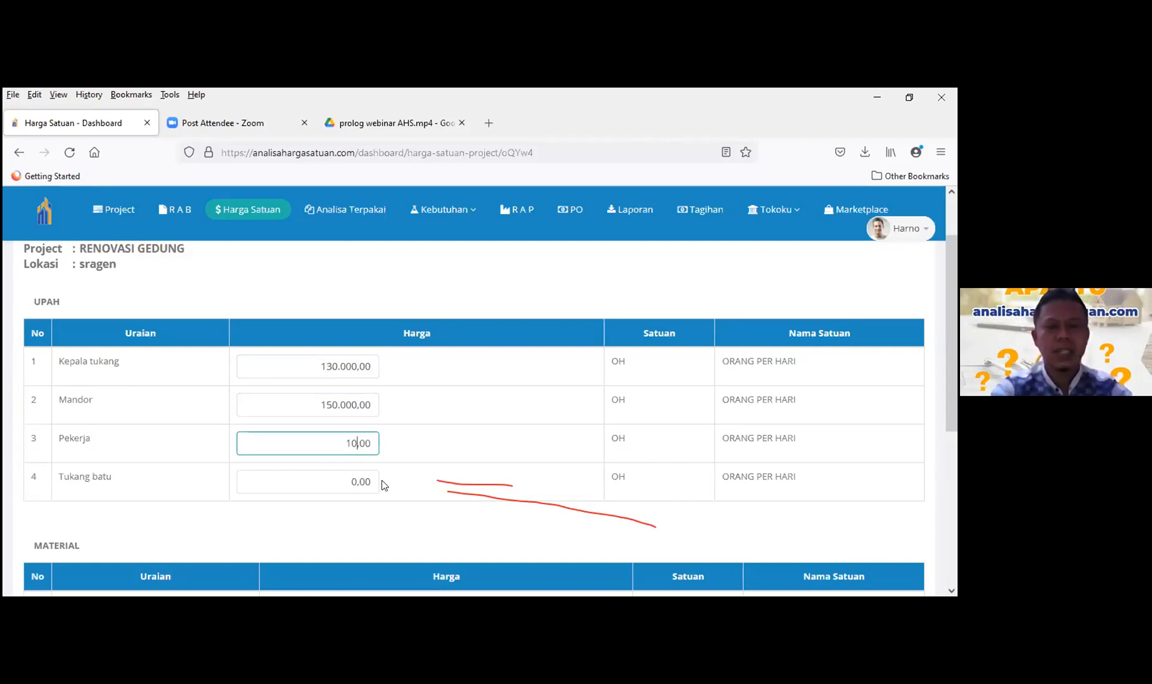
text(0)
key(Tab)
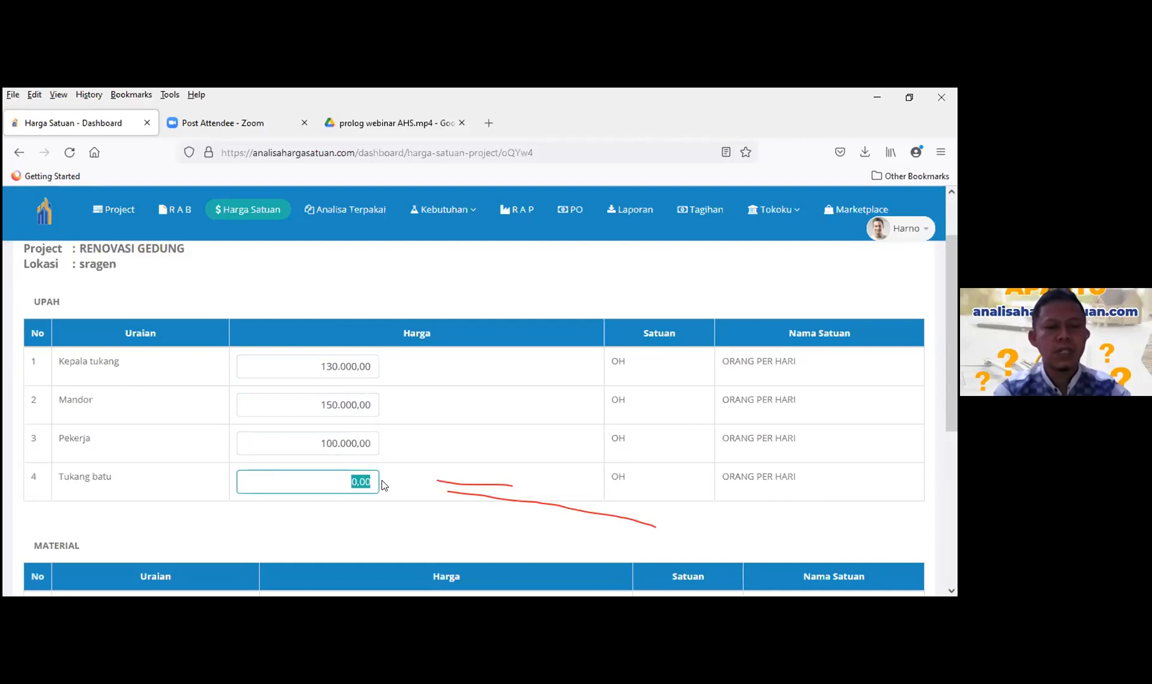
text(120000)
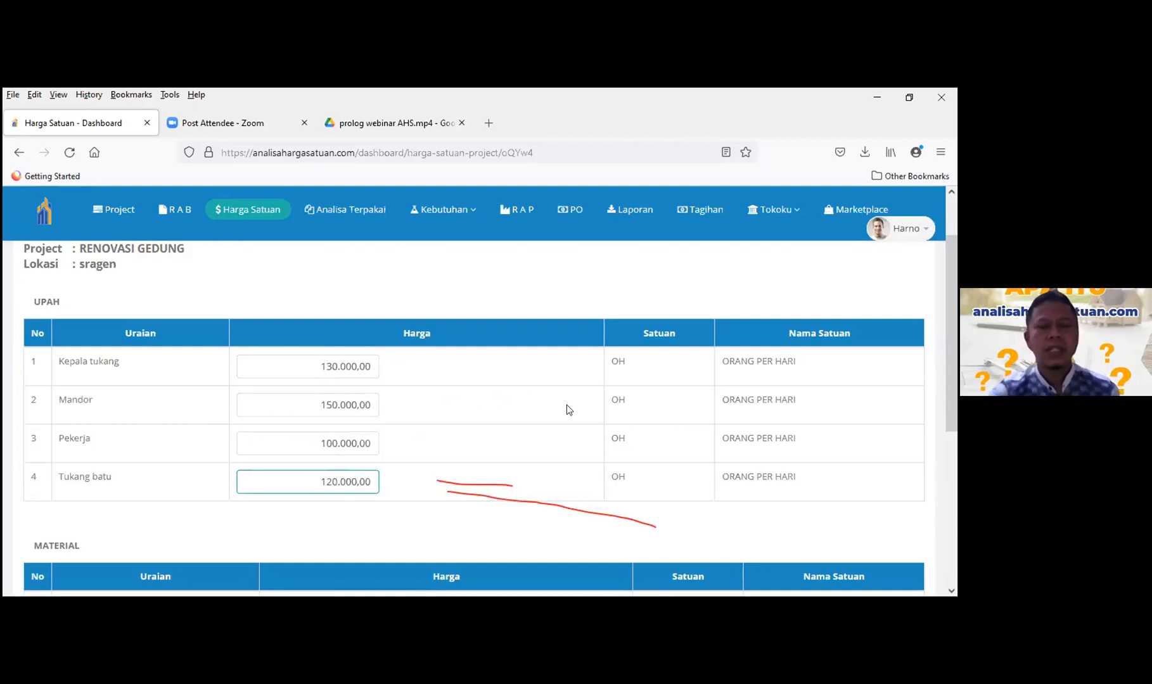
scroll(494, 440, down, 3)
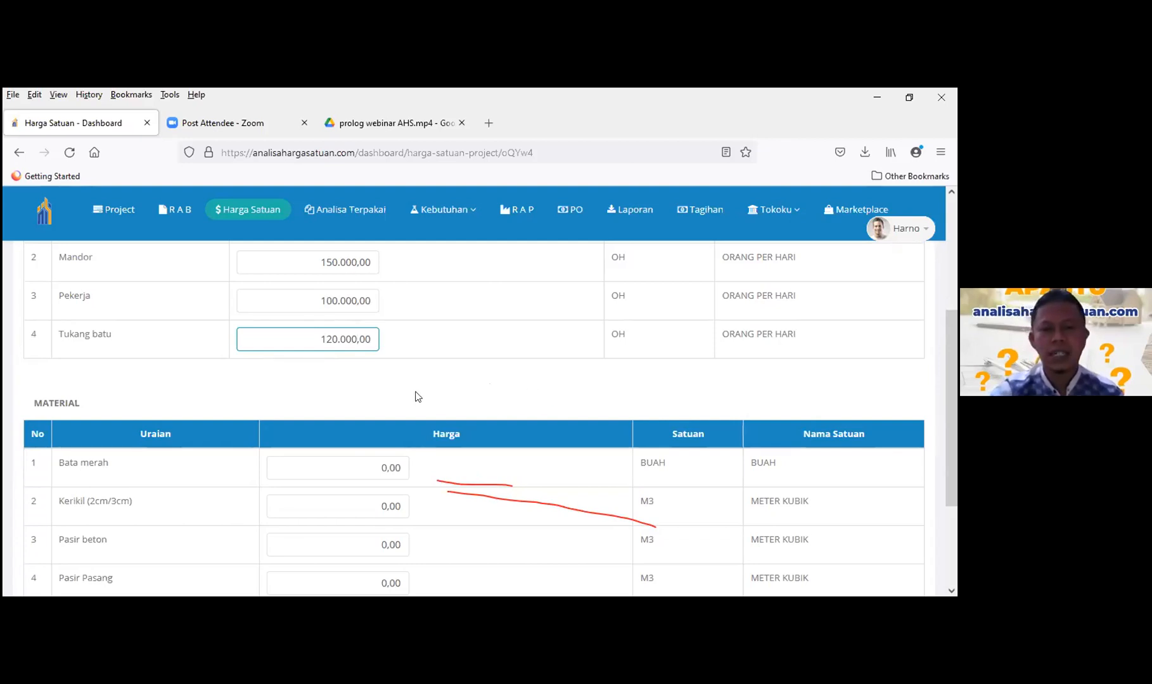
- Price Bata merah at 800, Kerikil at 350.000 and Pasir beton at 300000
scroll(485, 386, down, 1)
scroll(482, 406, down, 1)
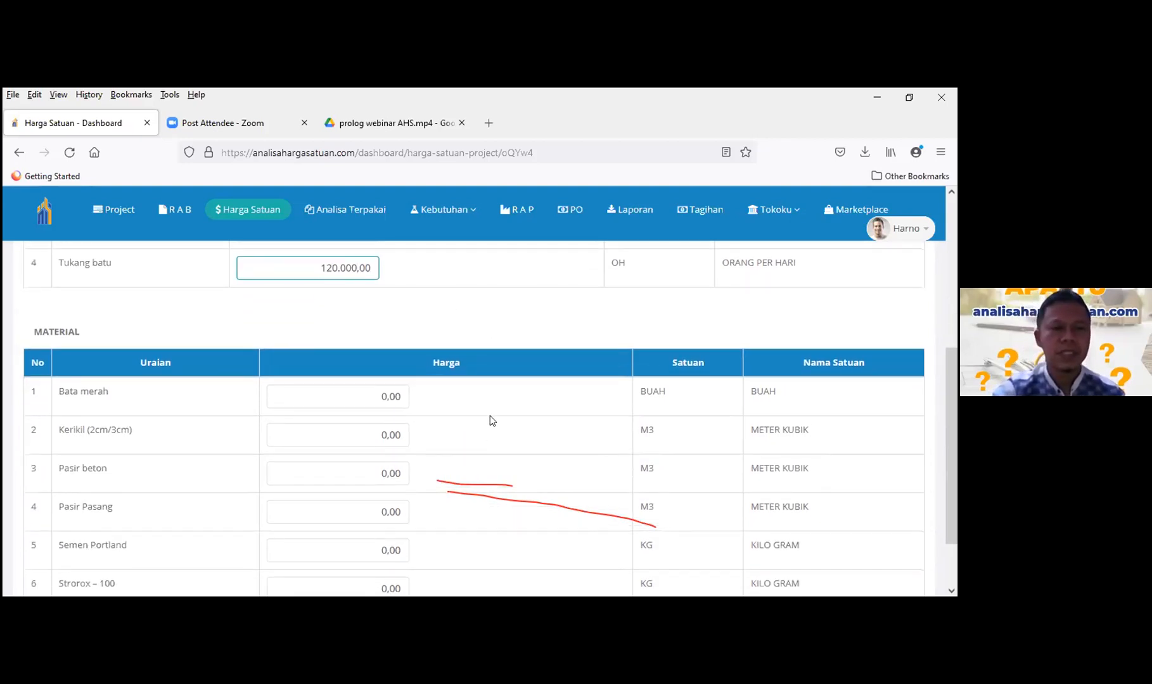
scroll(490, 415, up, 2)
scroll(507, 394, down, 2)
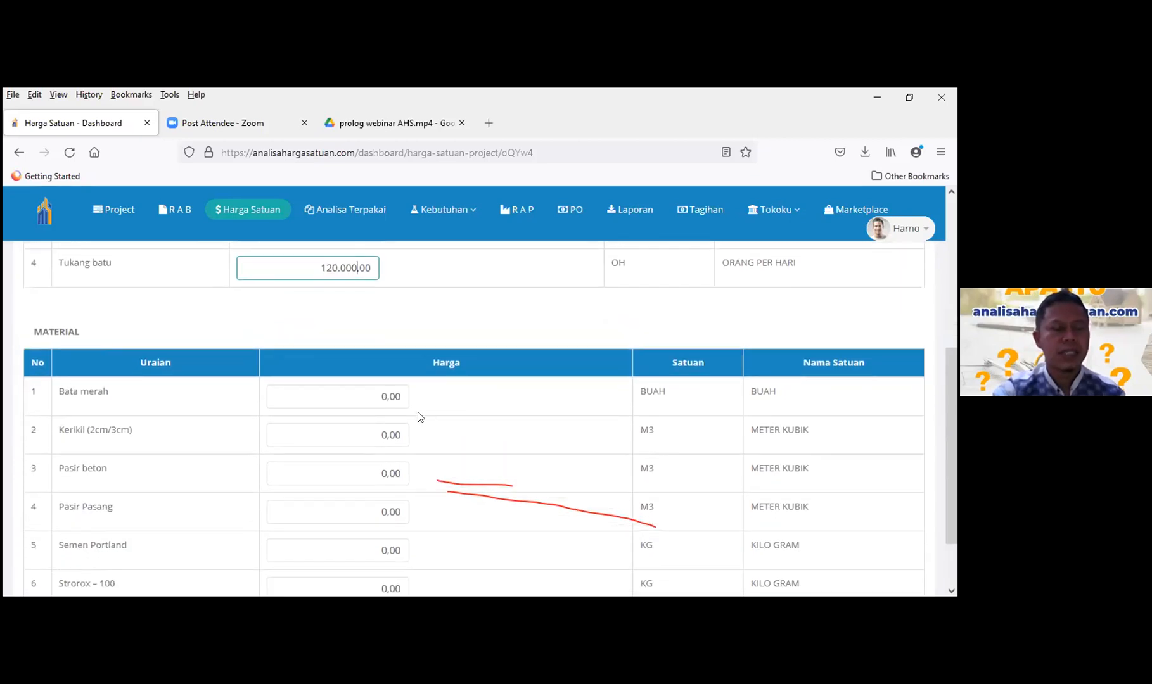
click(356, 398)
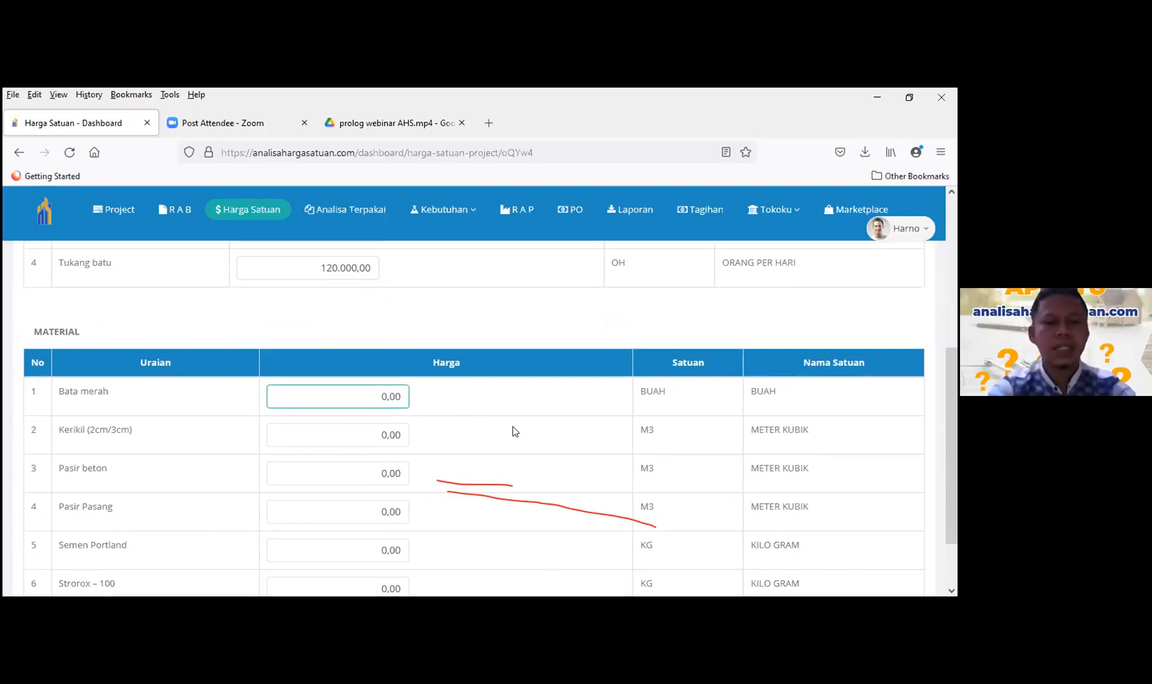
text(800)
key(Tab)
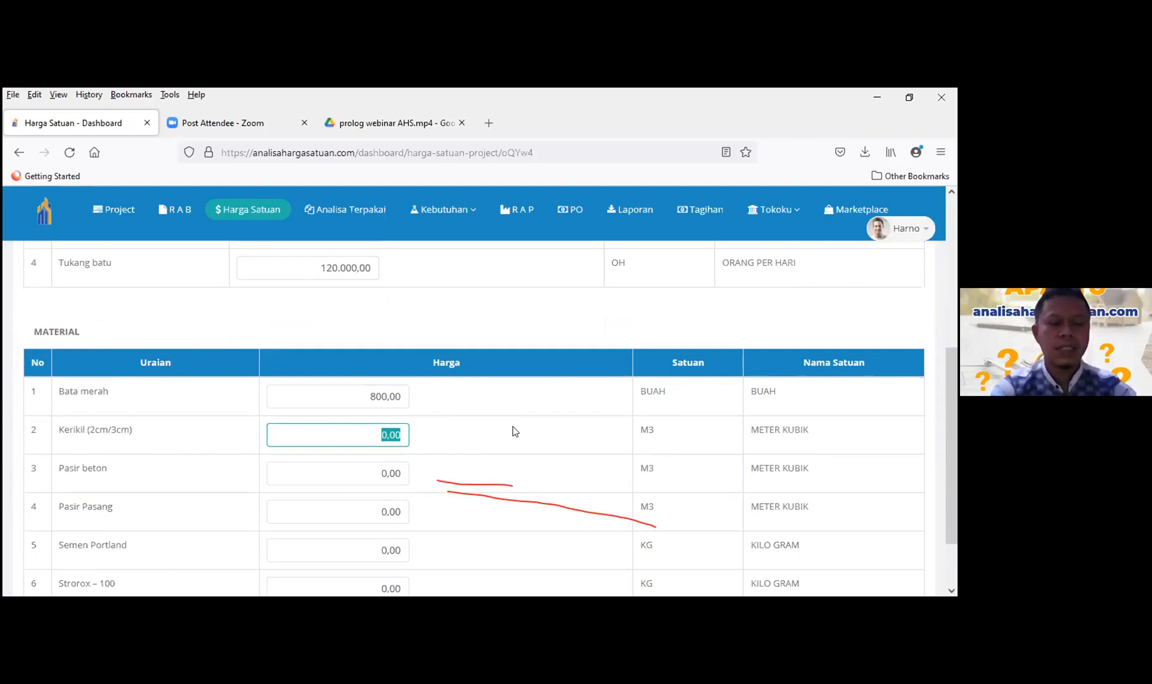
text(350.0)
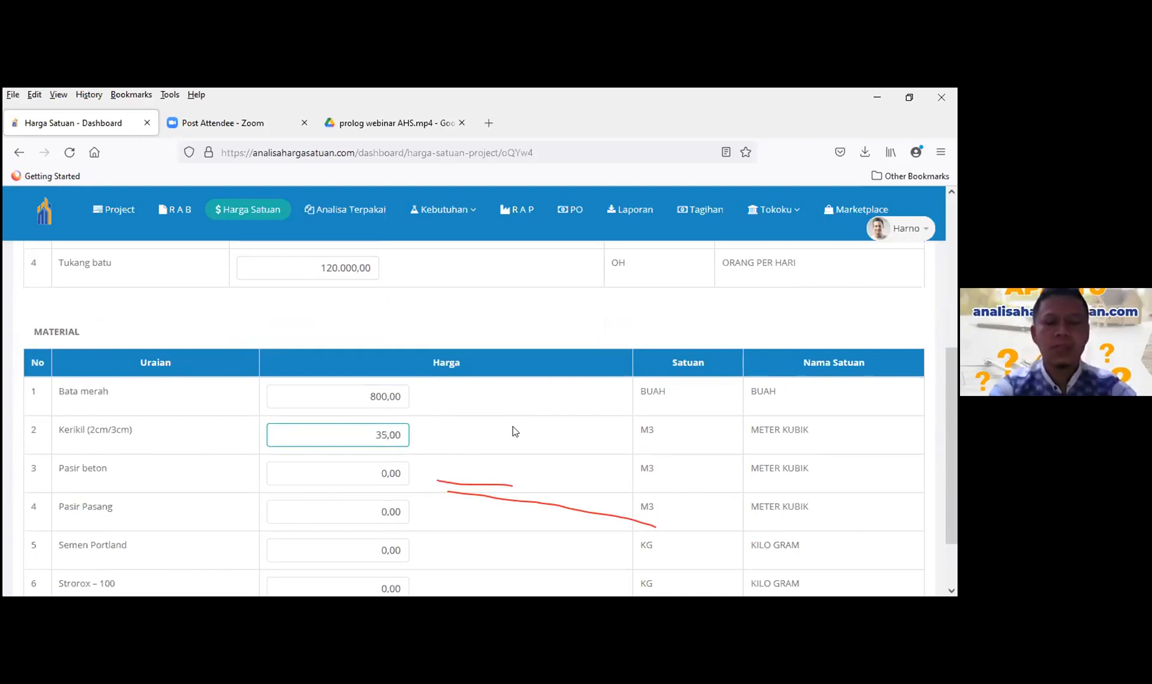
text(000)
key(Tab)
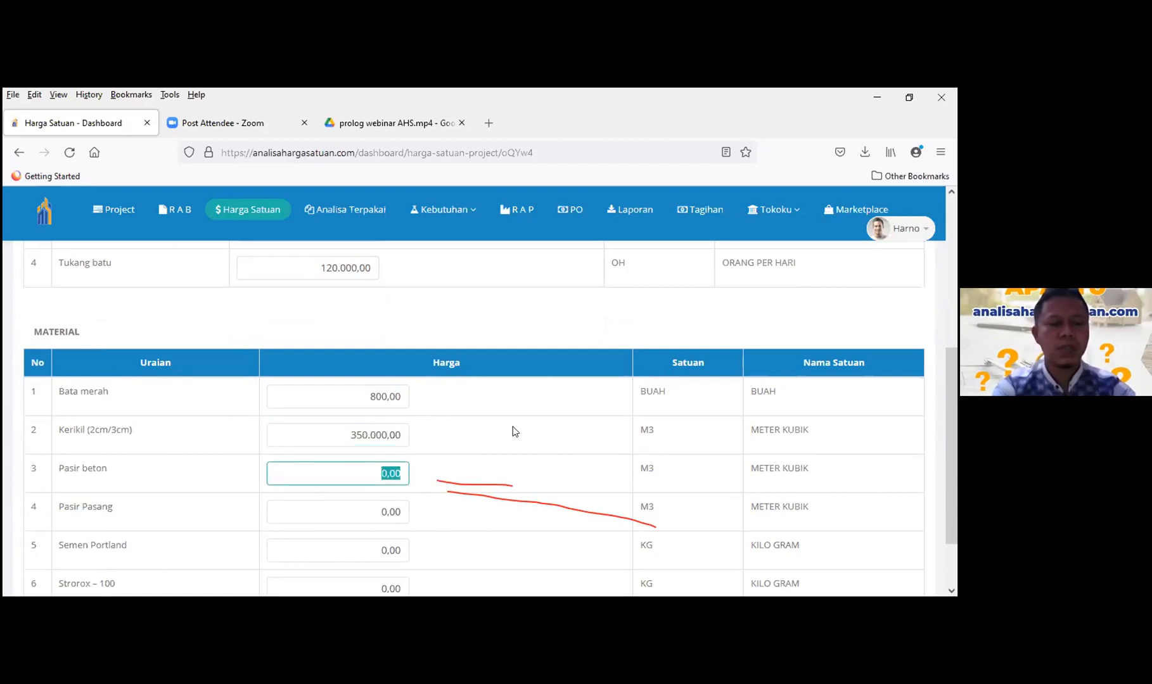
text(300000)
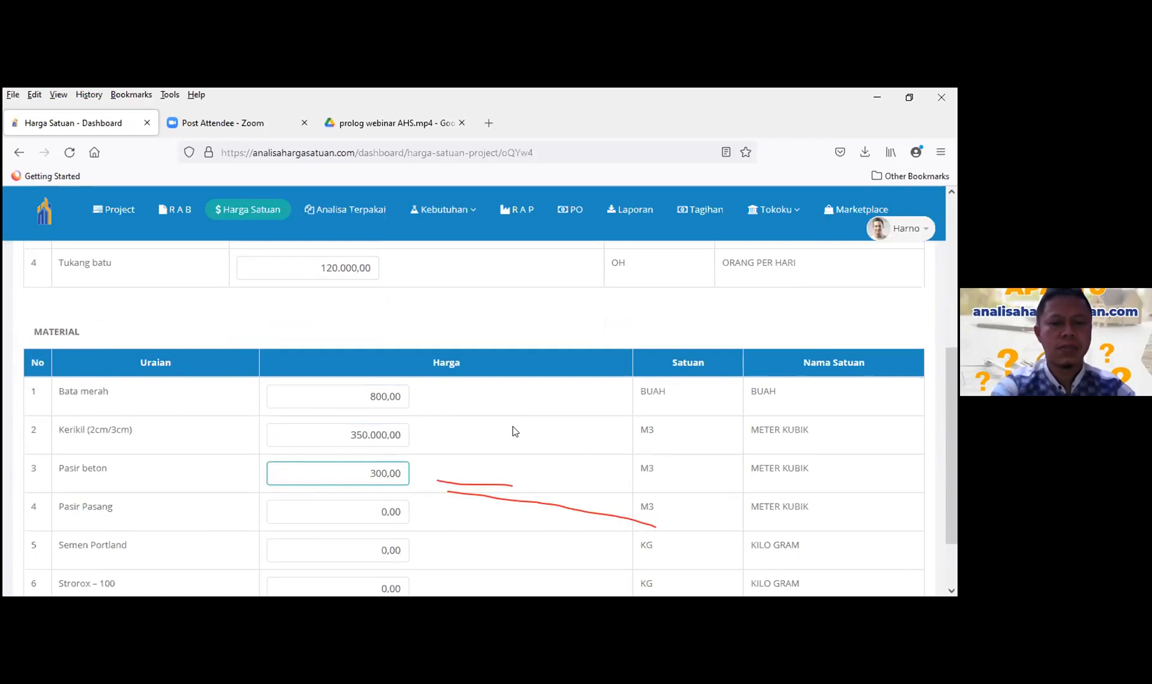
- Price Pasir Pasang at 275.000, Semen Portland at 1150 and Strorox – 100 at 80.000
key(Tab)
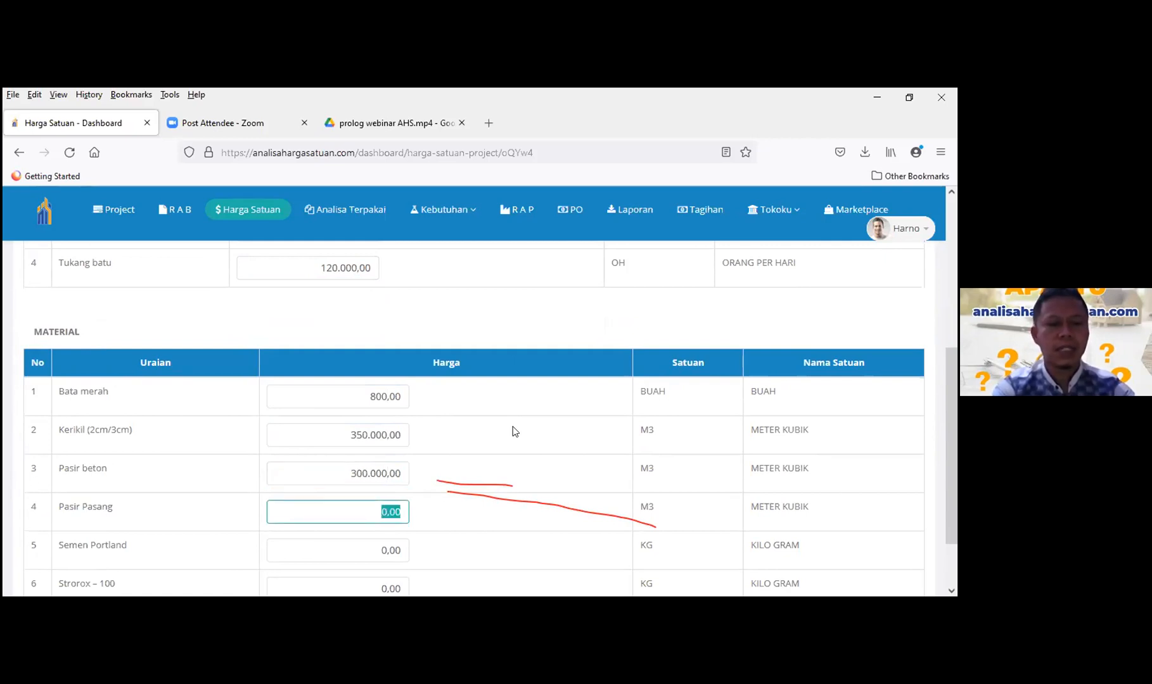
text(27)
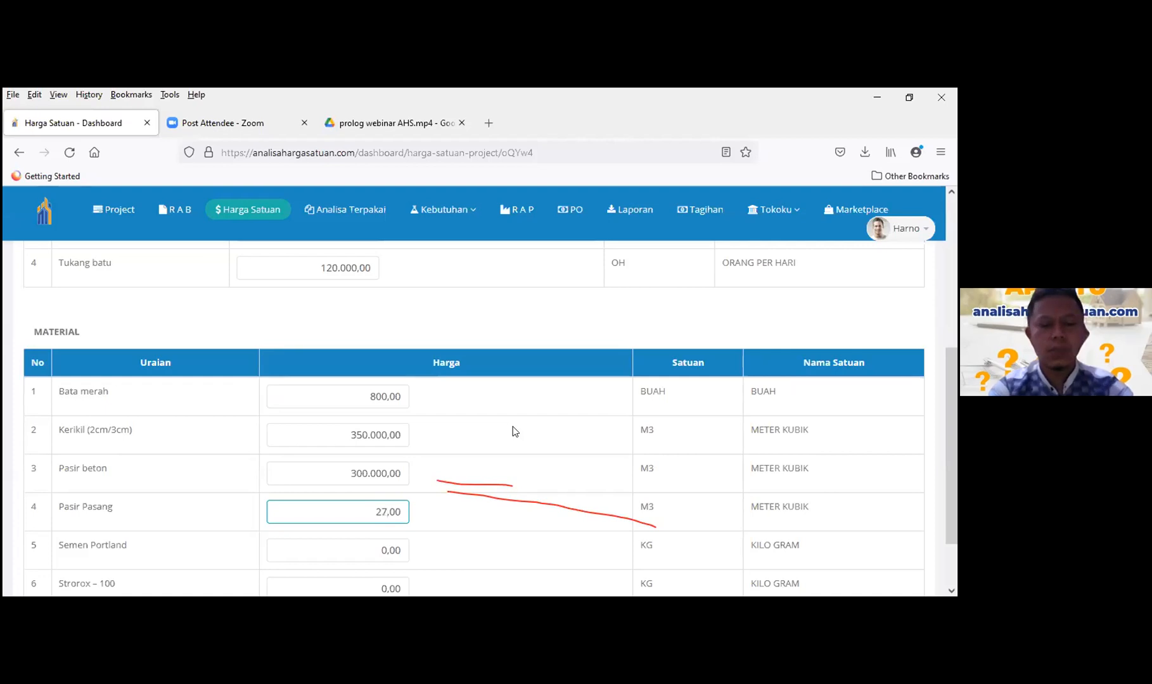
text(5.000)
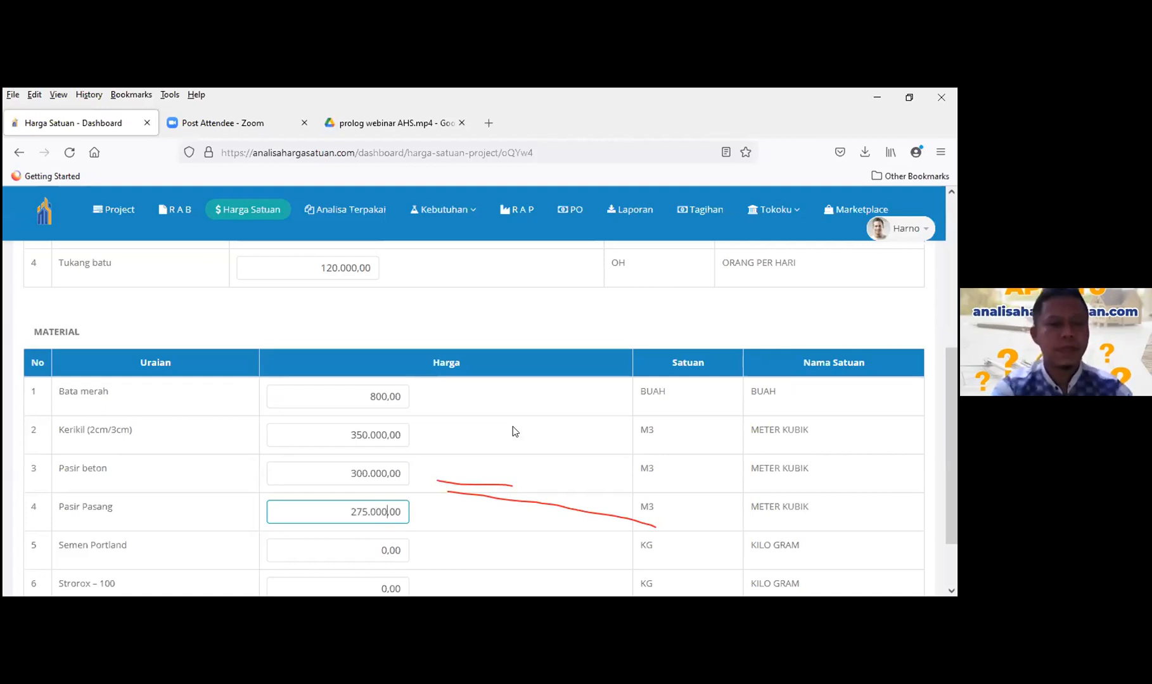
key(Tab)
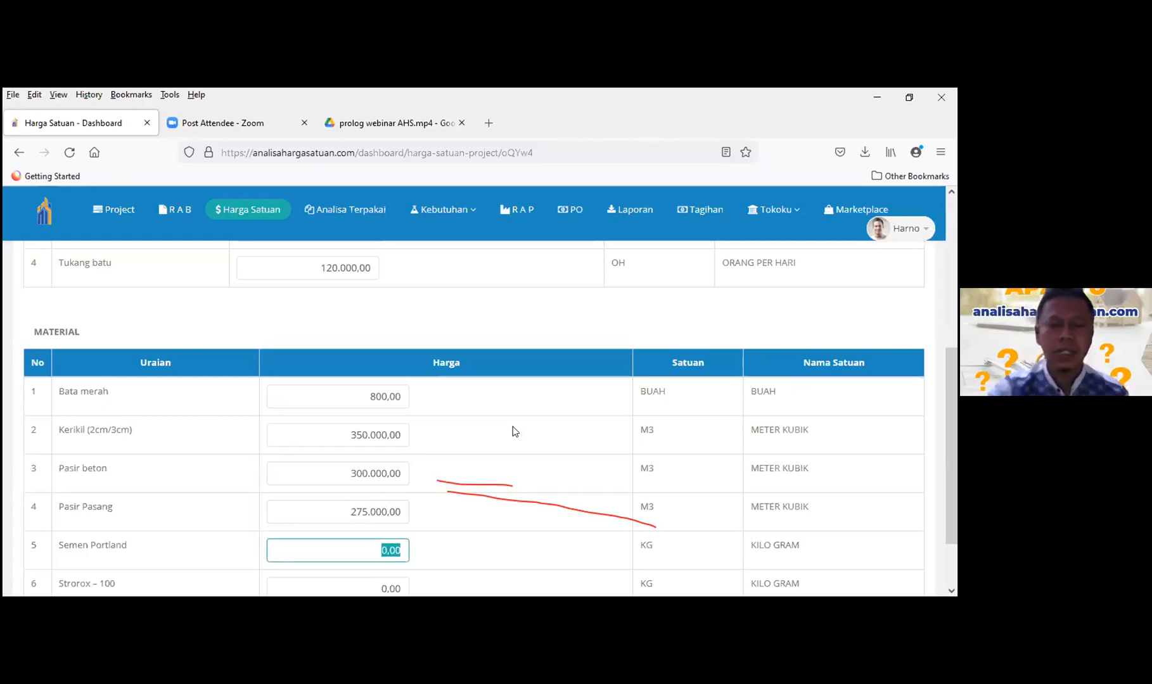
scroll(513, 474, down, 2)
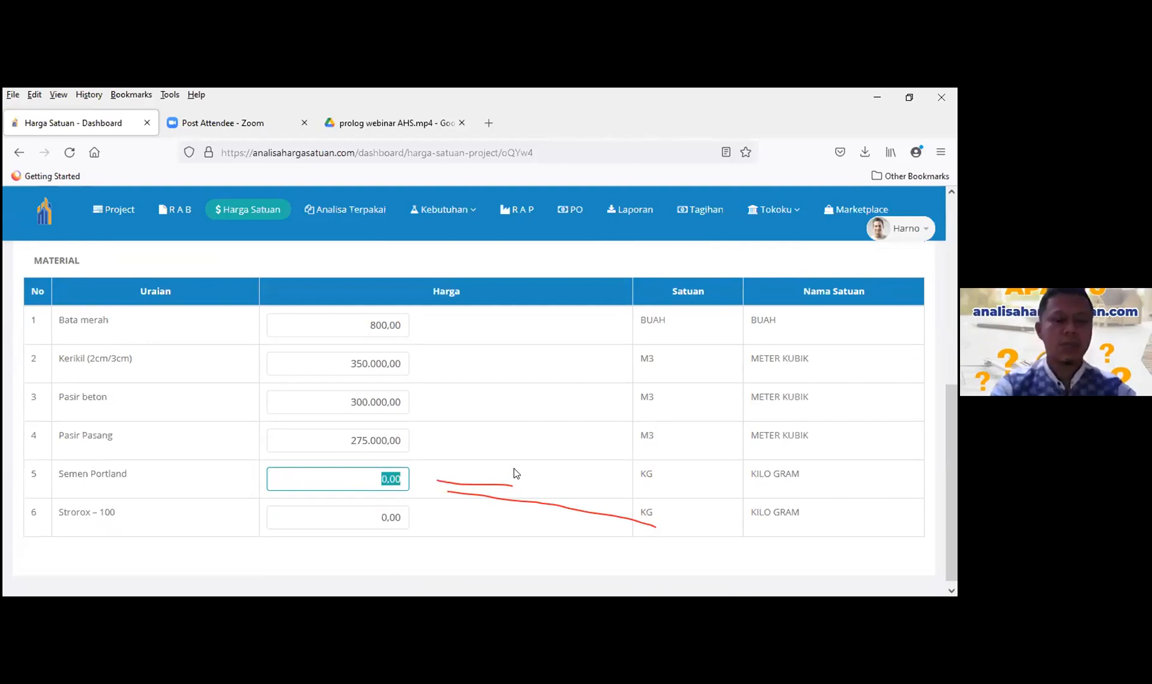
text(1150)
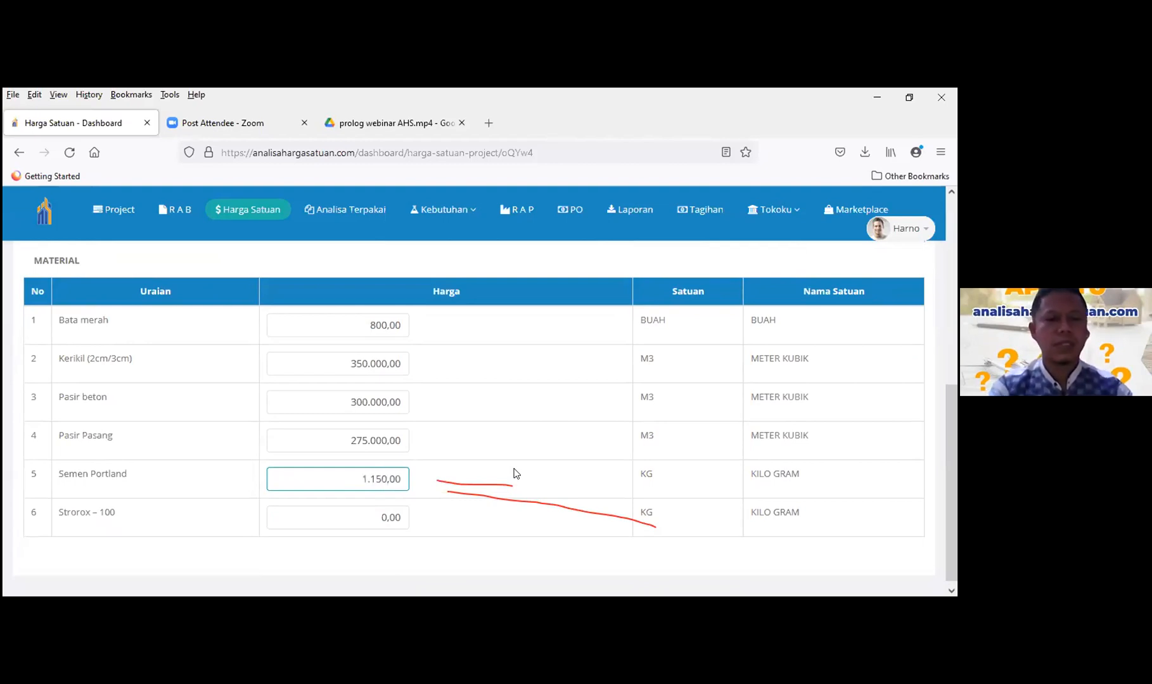
key(Tab)
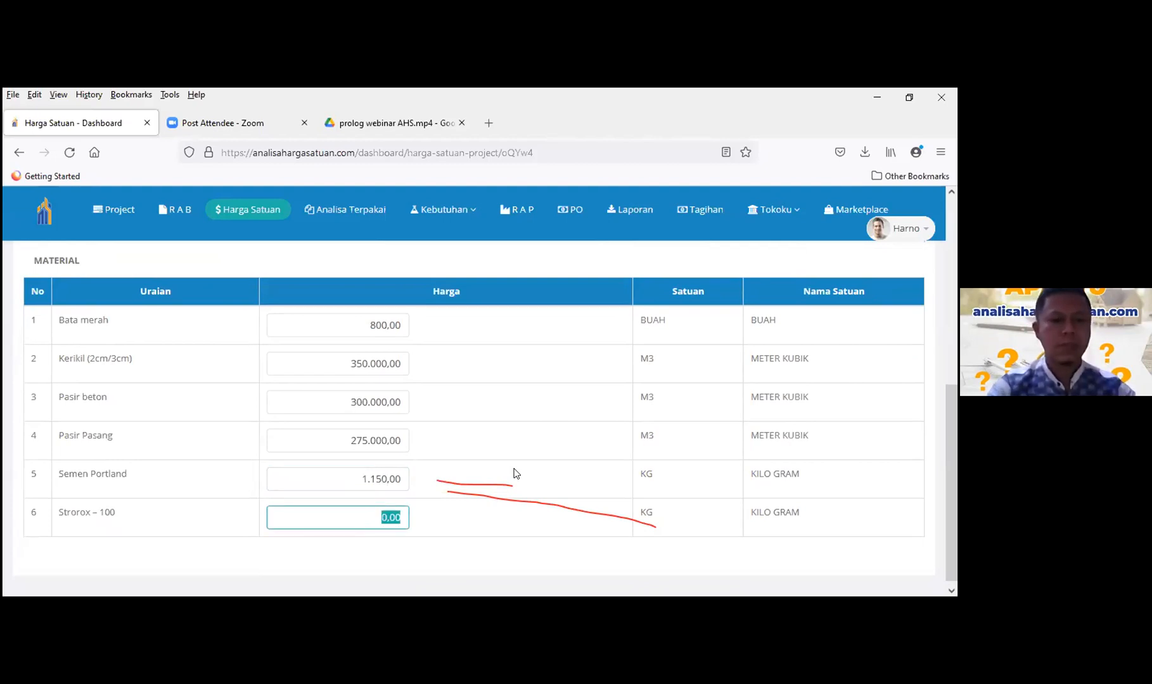
text(80.)
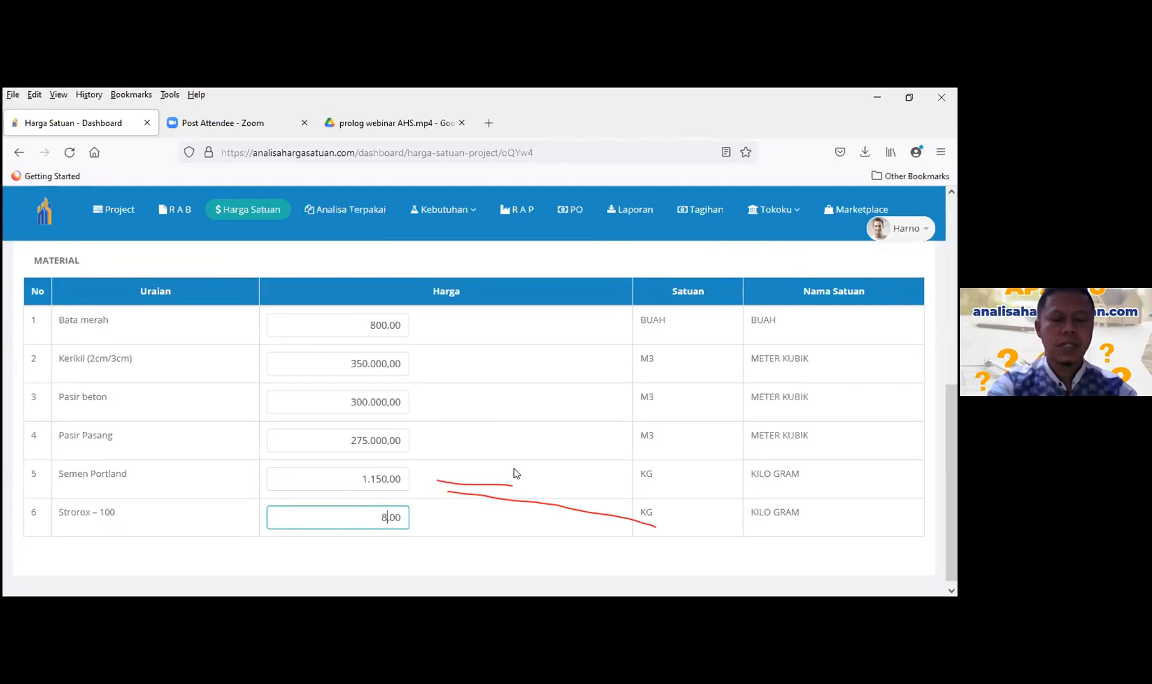
text(00)
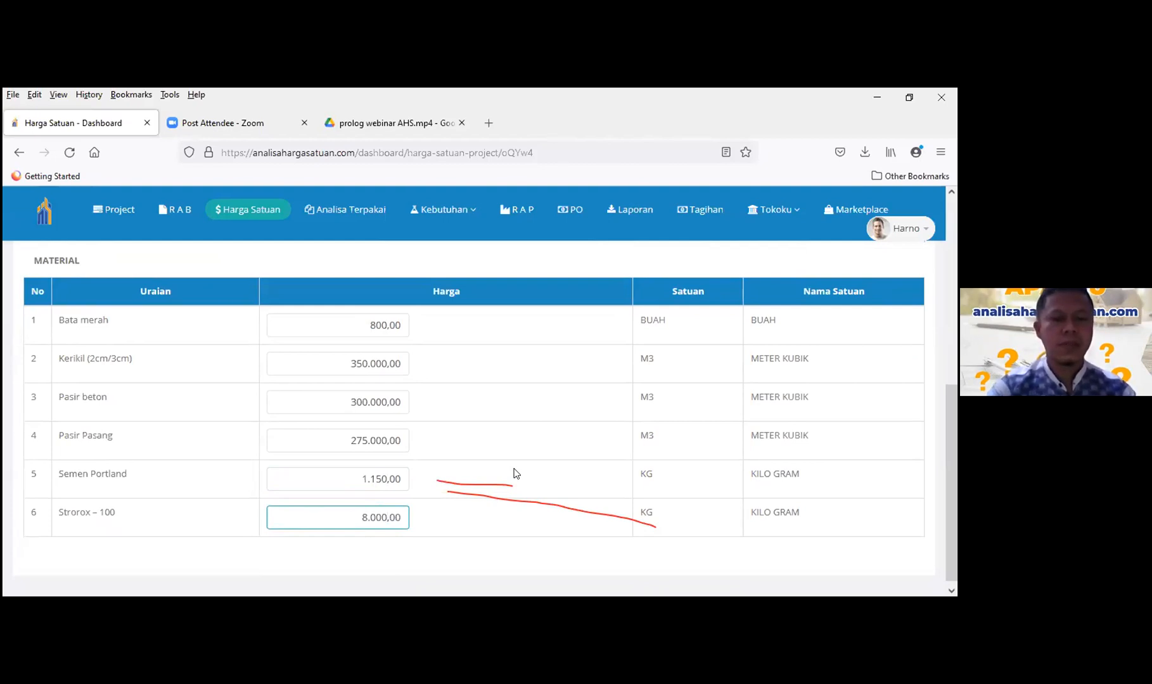
text(0)
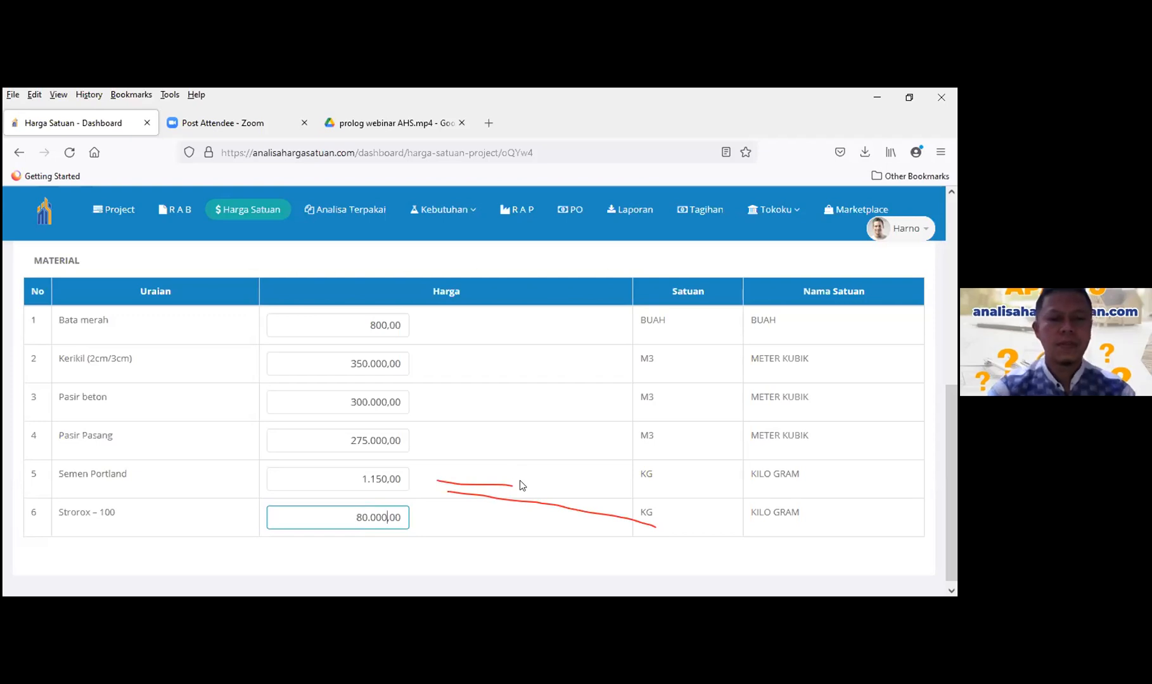
click(560, 565)
scroll(490, 425, down, 1)
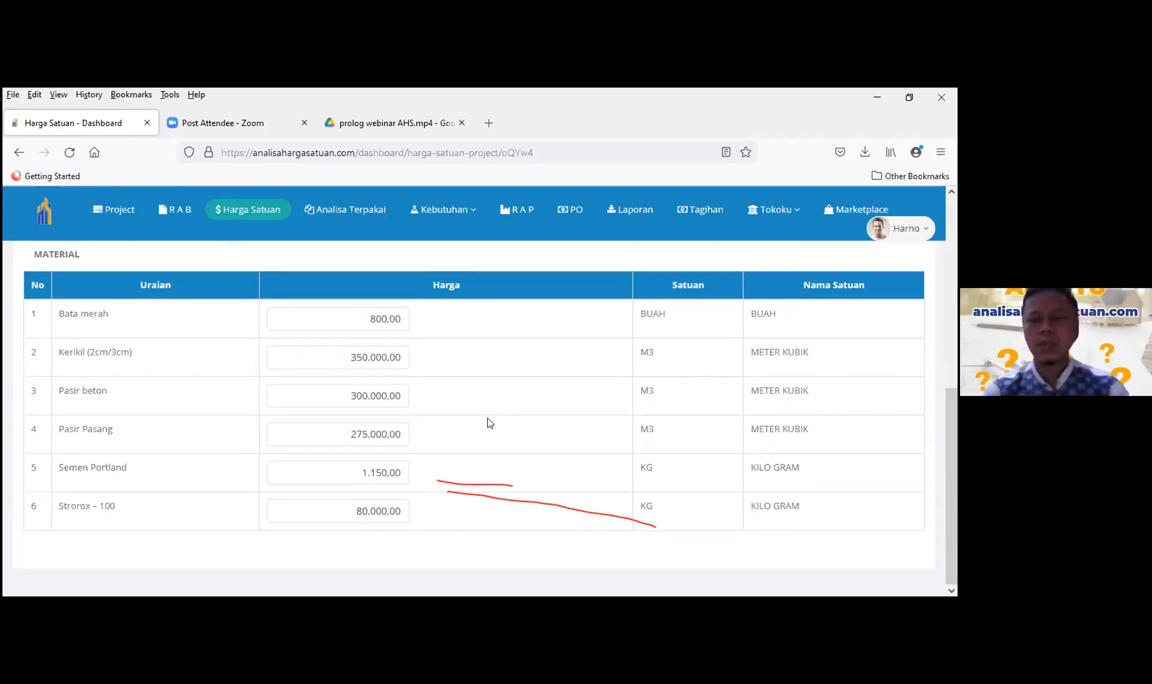
scroll(488, 421, up, 6)
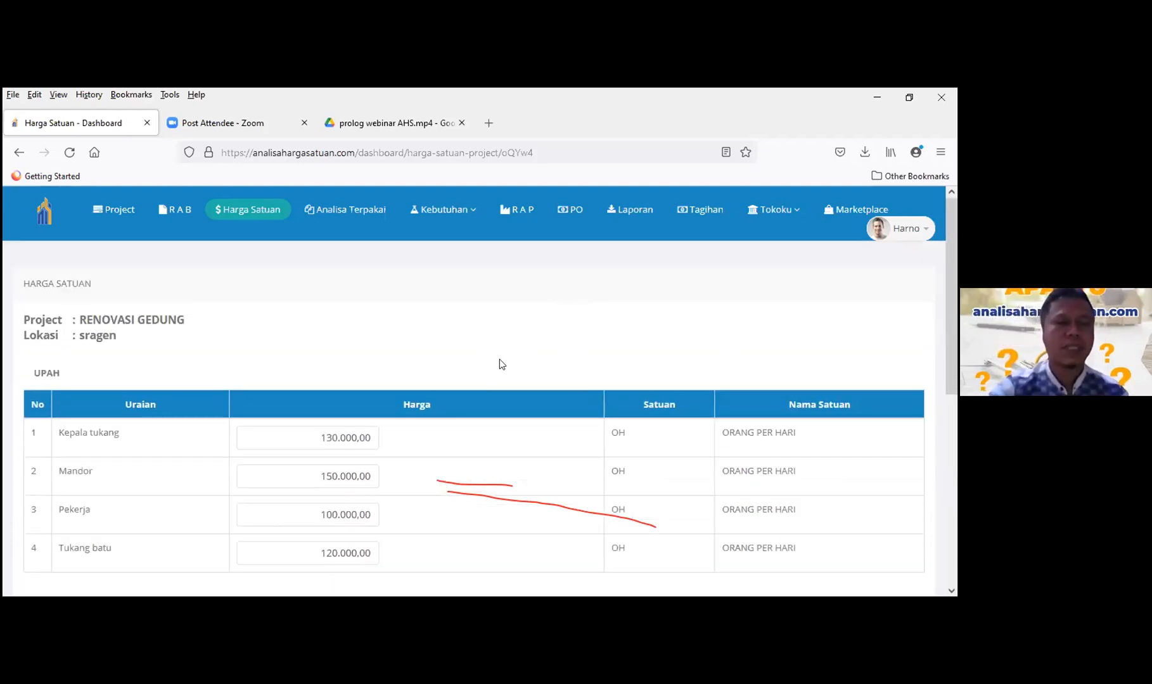
scroll(481, 406, down, 3)
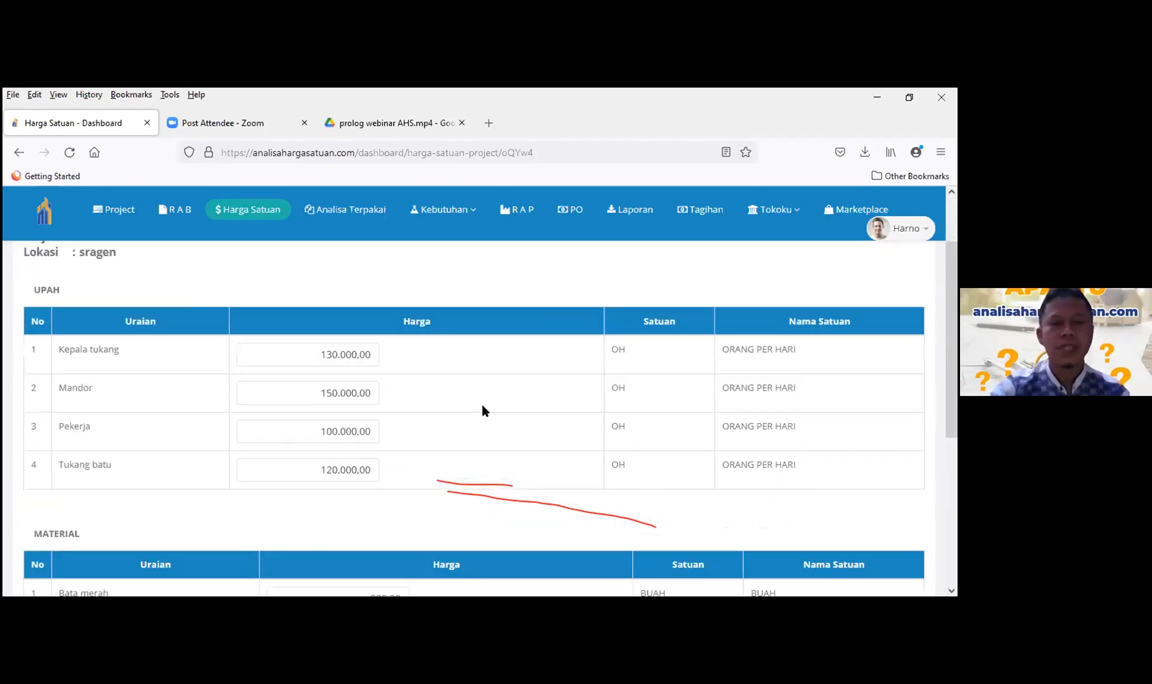
scroll(482, 409, down, 2)
scroll(370, 347, up, 5)
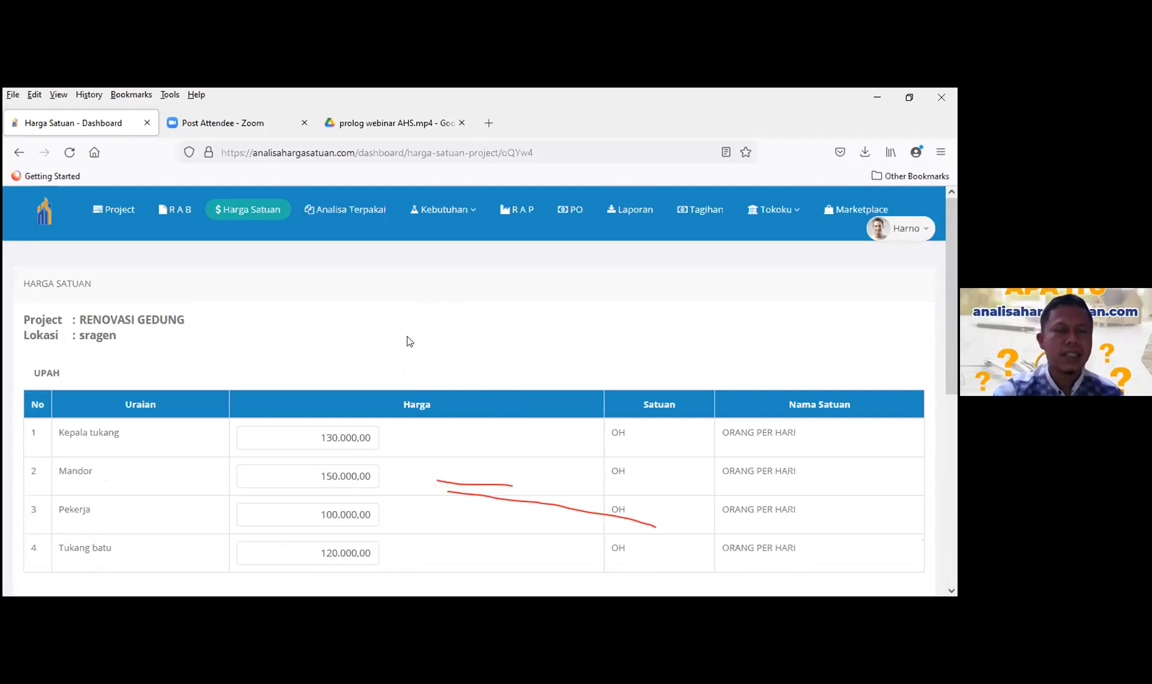
scroll(407, 340, down, 3)
scroll(406, 337, up, 3)
- Review the recalculated RAB item costs, Total Rp 195.673.562,54 and Total + PPN Rp 215.240.918,80
click(178, 213)
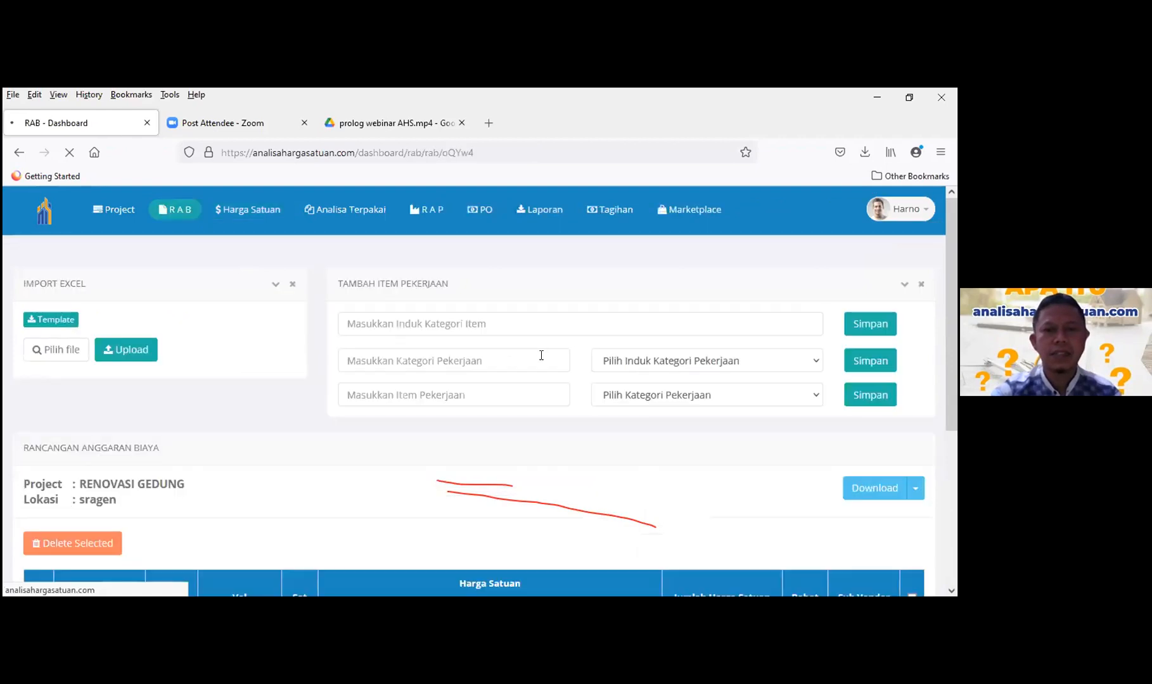
scroll(549, 401, down, 6)
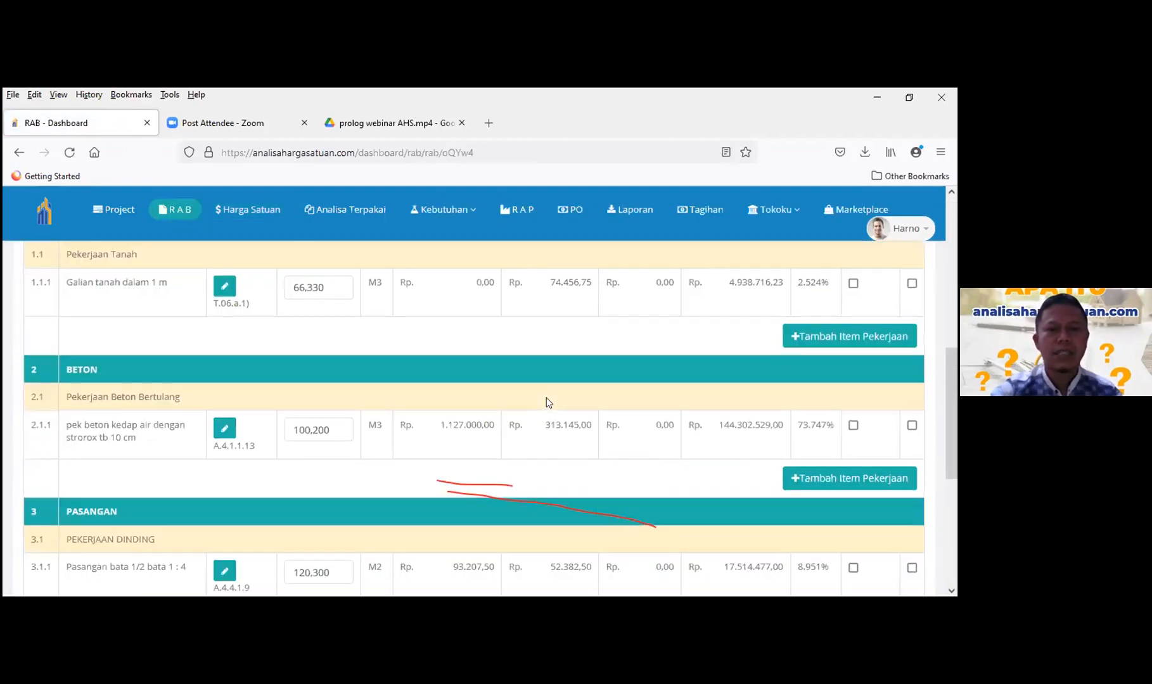
scroll(549, 402, down, 5)
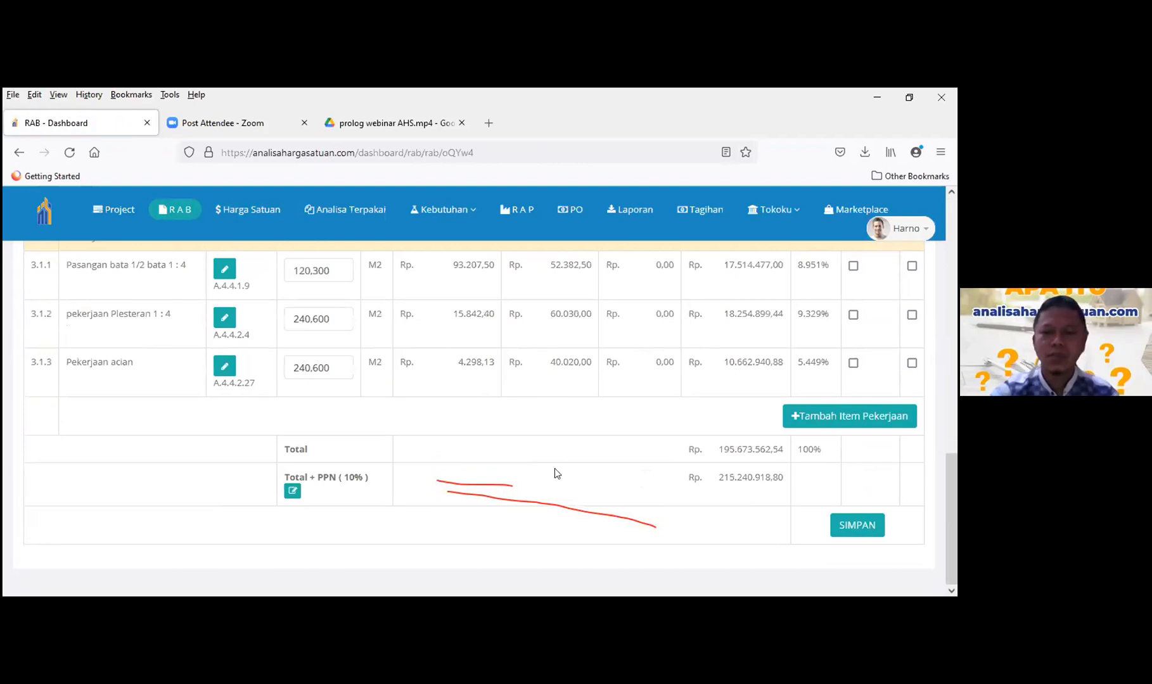
scroll(555, 475, up, 10)
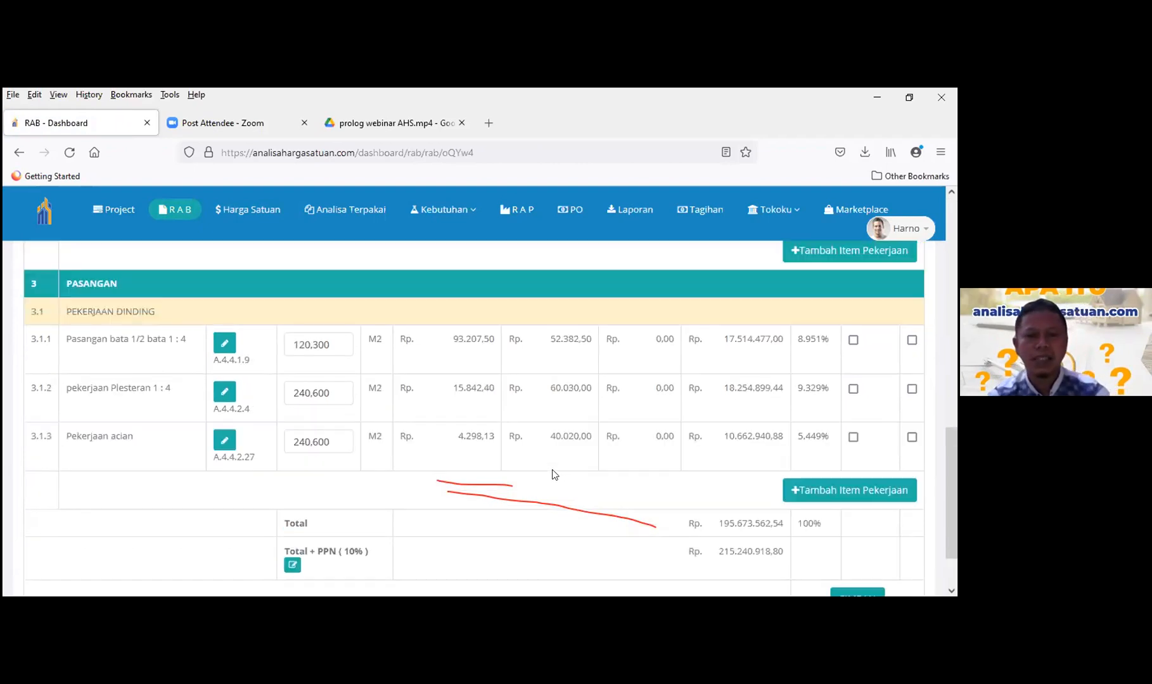
scroll(546, 429, down, 2)
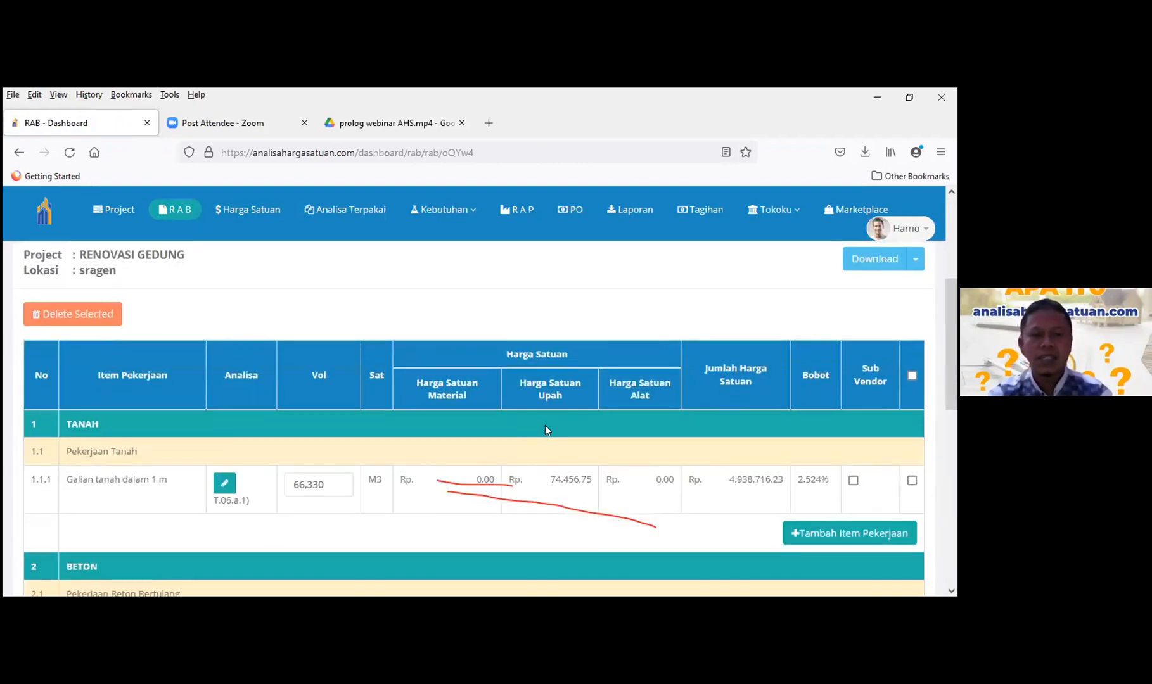
scroll(546, 424, down, 4)
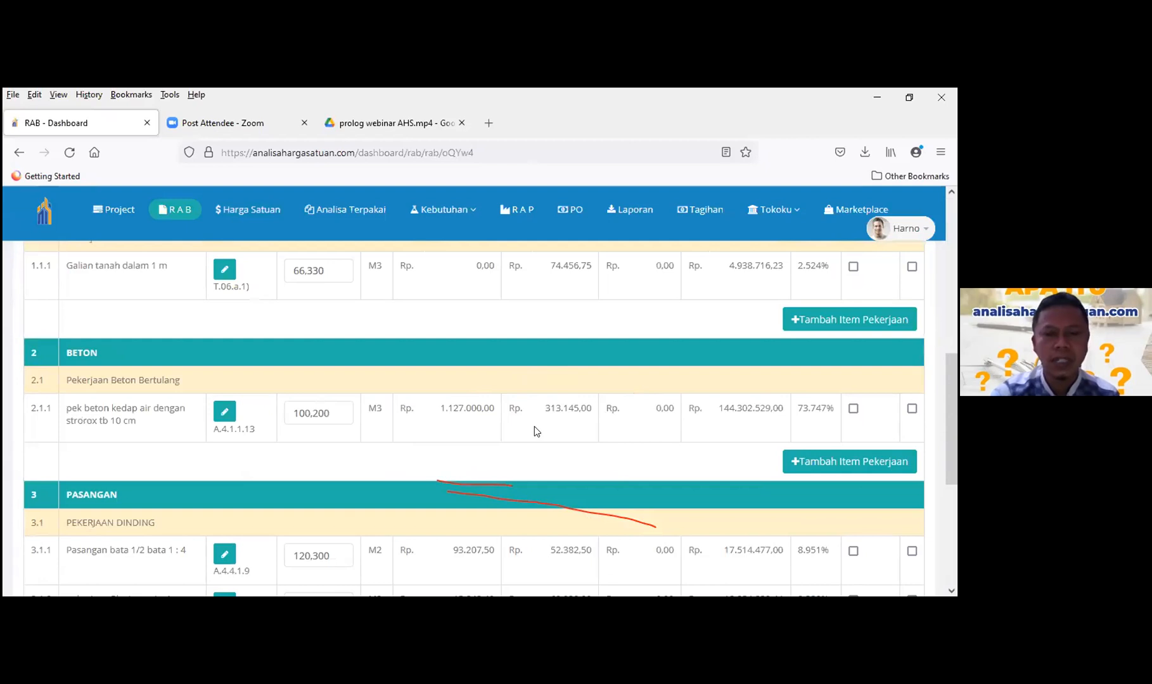
scroll(508, 441, down, 1)
scroll(501, 442, down, 1)
scroll(475, 453, down, 1)
scroll(458, 463, down, 1)
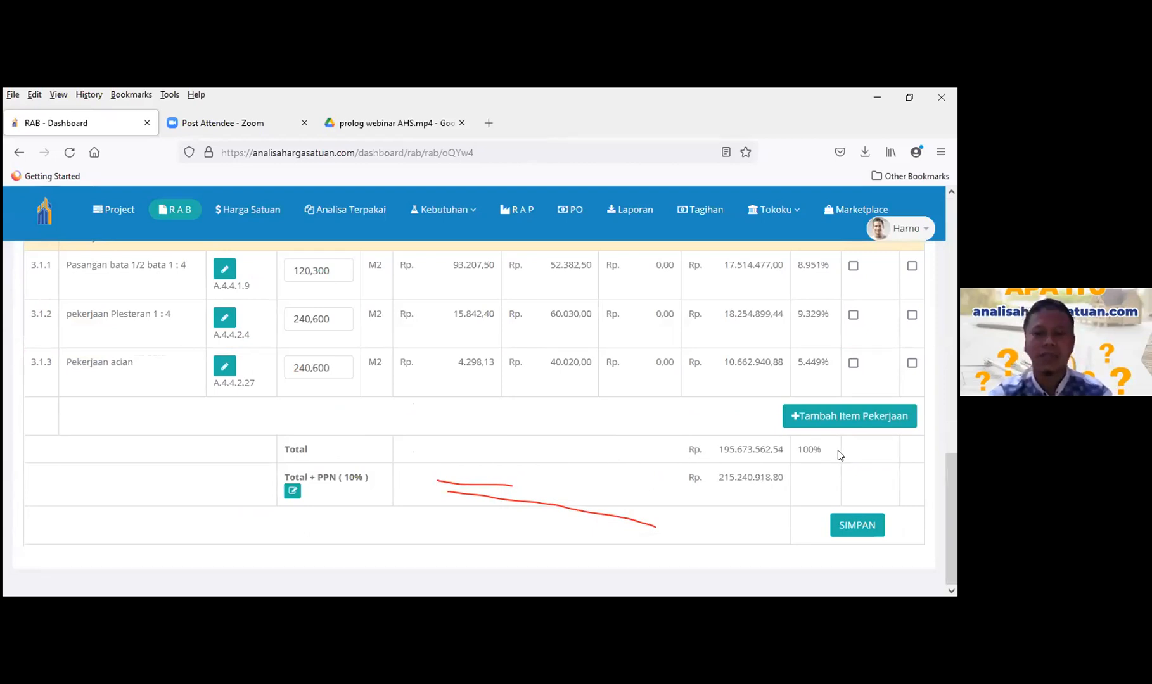
scroll(644, 413, up, 2)
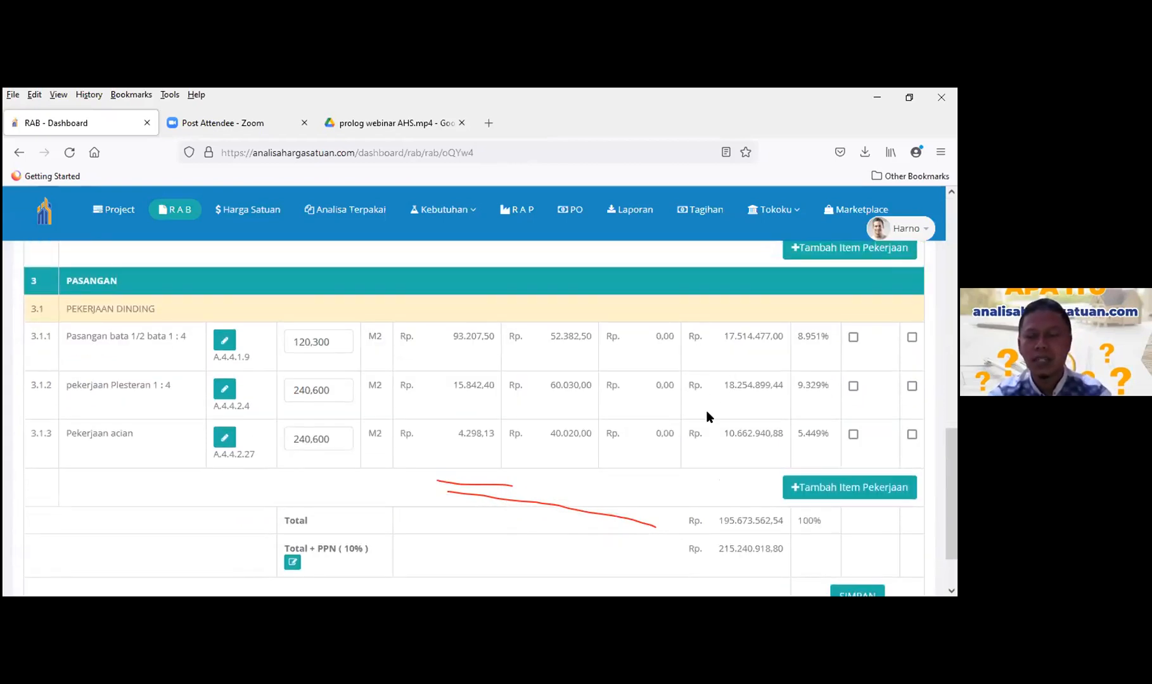
scroll(706, 413, up, 1)
scroll(708, 416, up, 4)
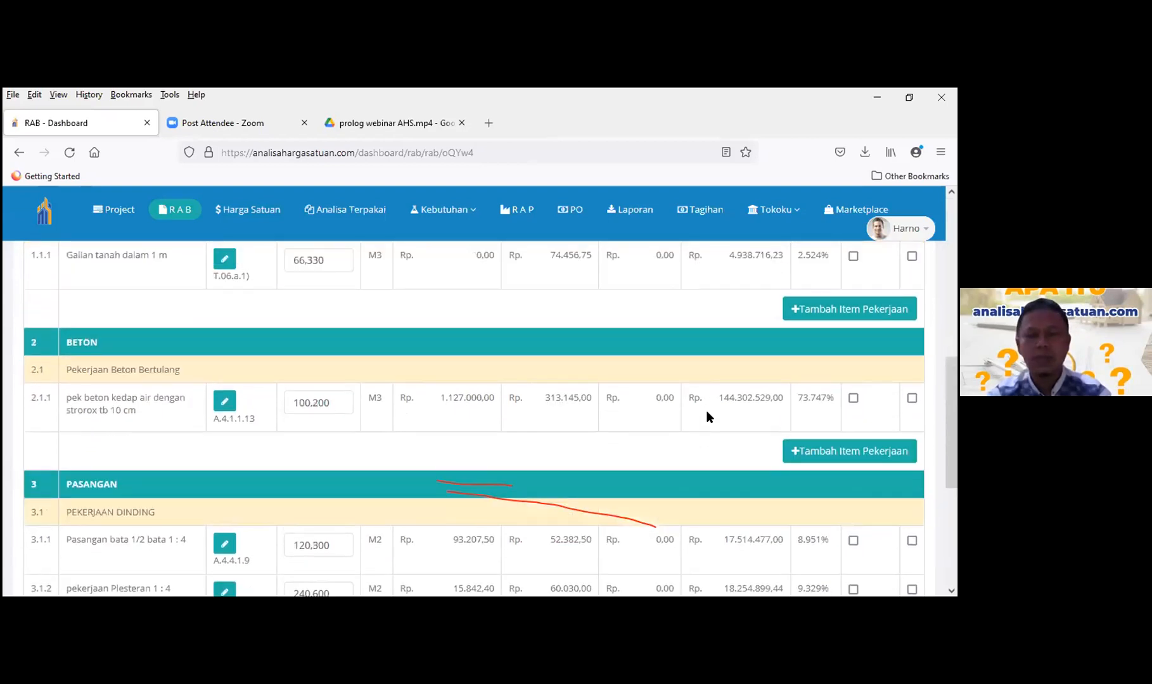
scroll(707, 413, up, 2)
scroll(707, 413, up, 5)
scroll(708, 430, down, 1)
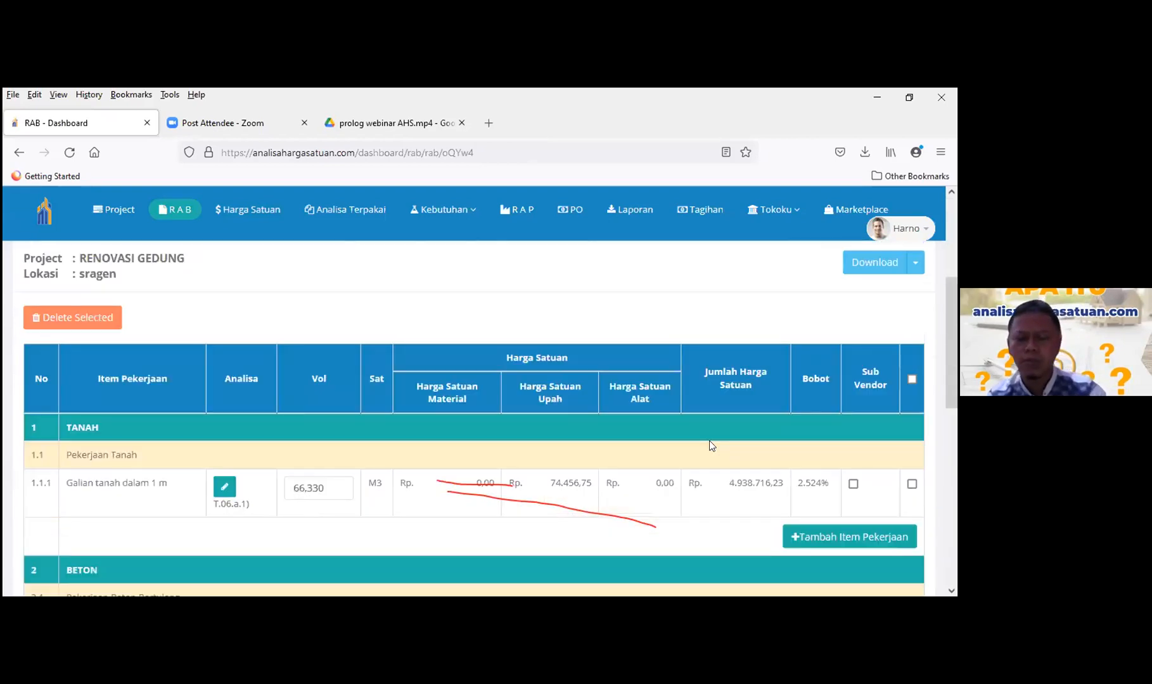
scroll(757, 471, down, 2)
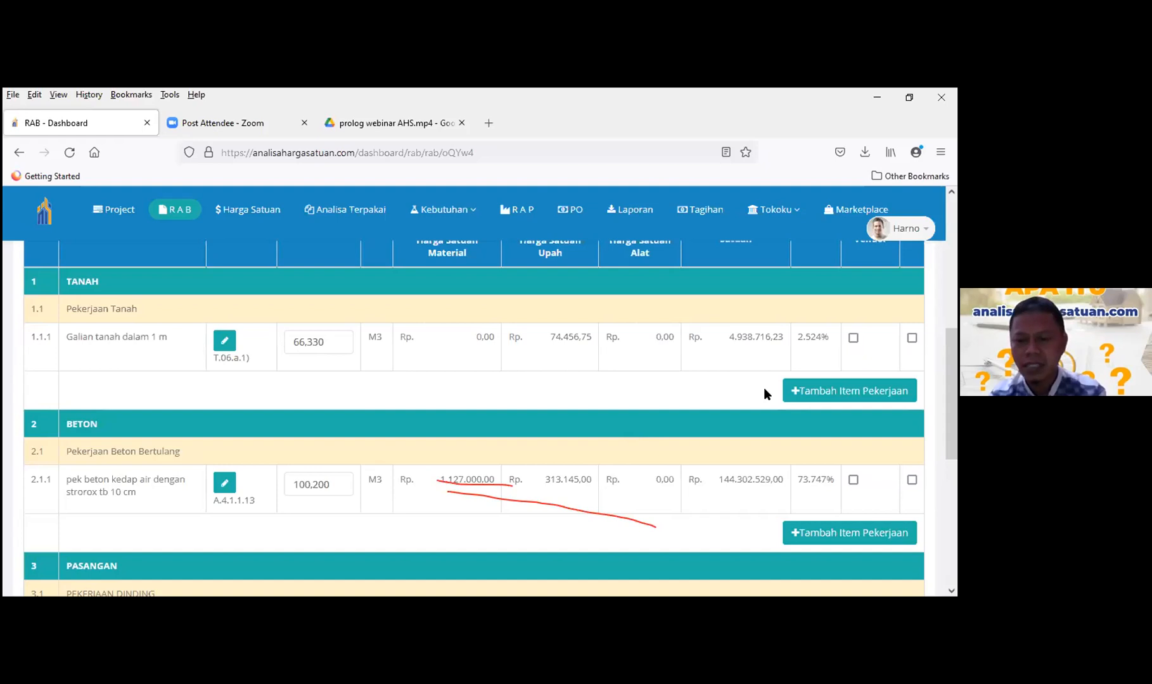
scroll(761, 405, down, 2)
scroll(761, 419, down, 6)
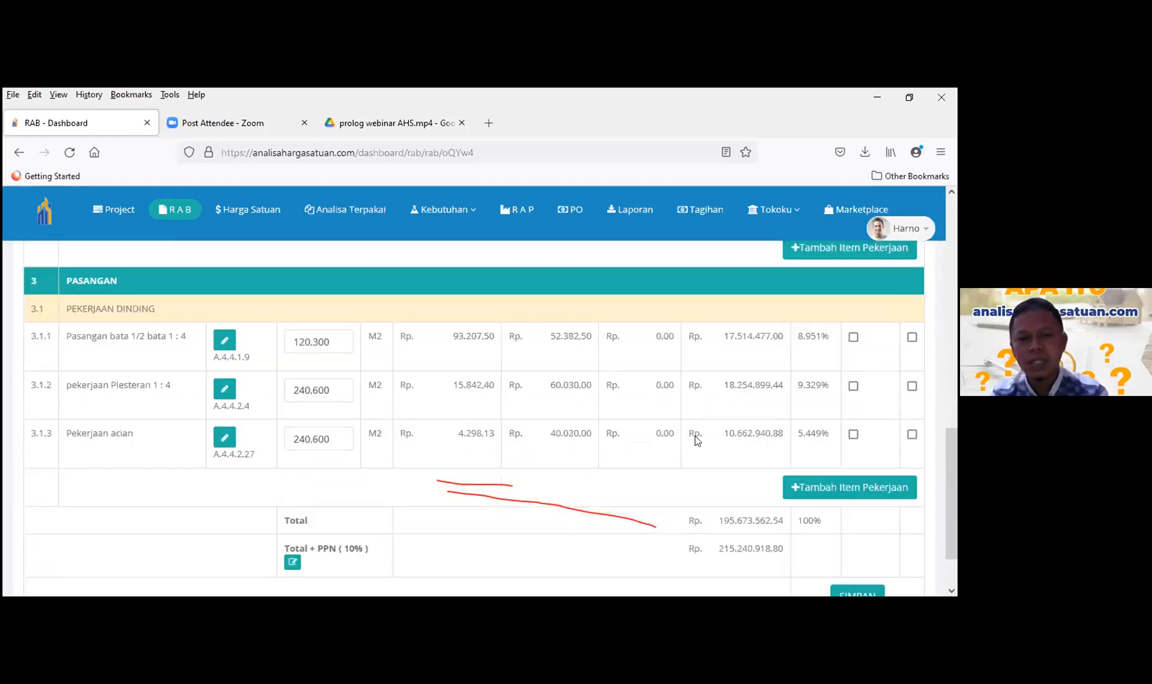
scroll(761, 380, up, 5)
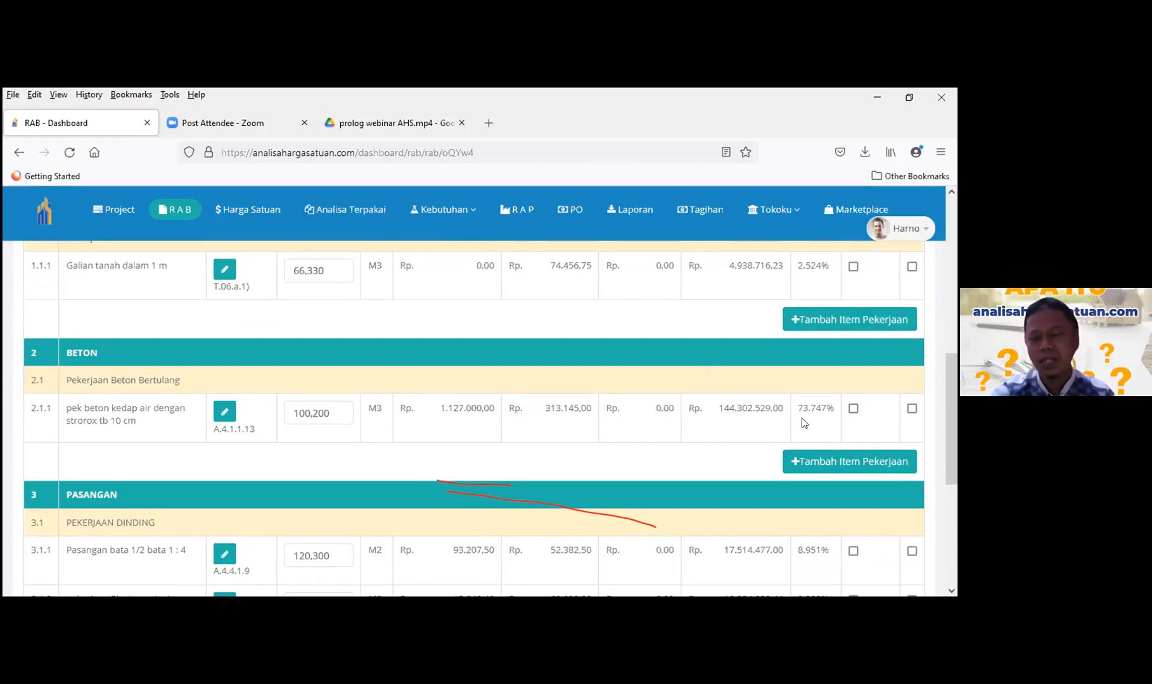
drag(799, 409, 827, 410)
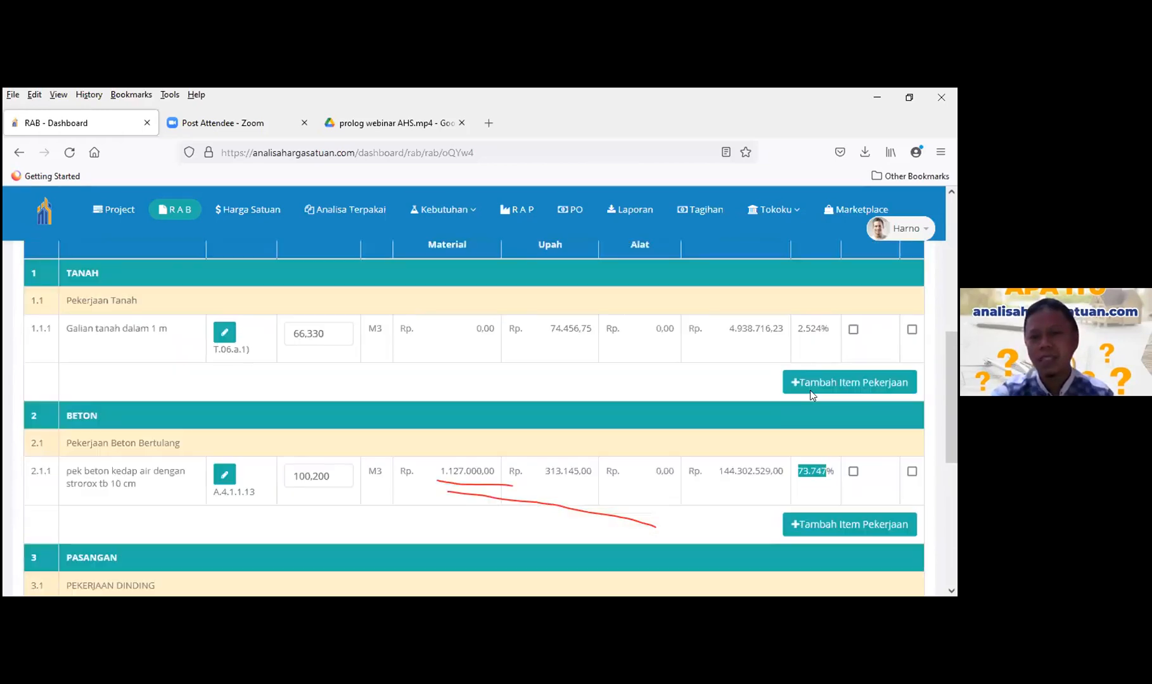
scroll(805, 423, up, 4)
scroll(805, 423, down, 9)
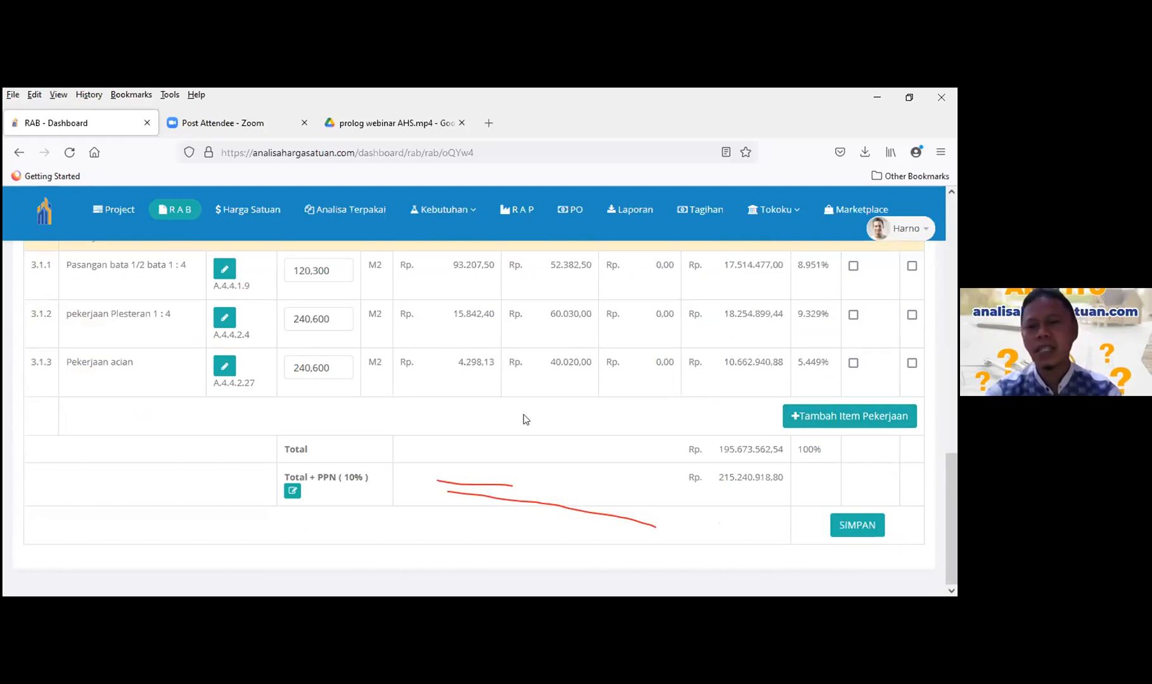
scroll(524, 418, up, 1)
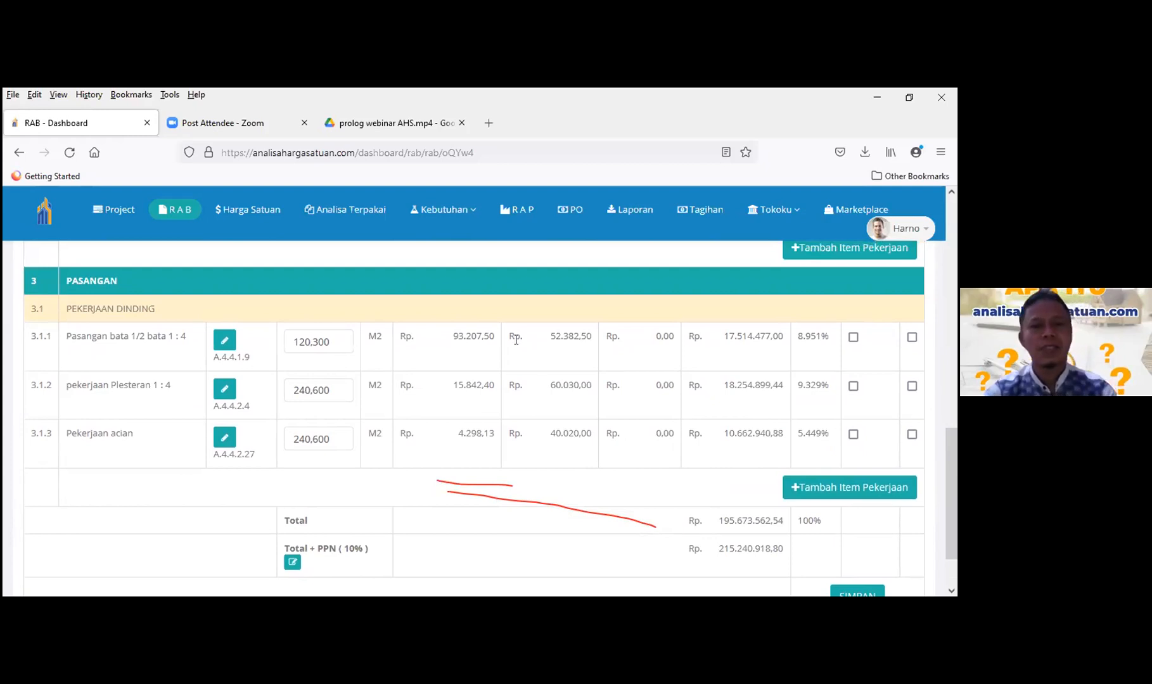
scroll(486, 307, up, 1)
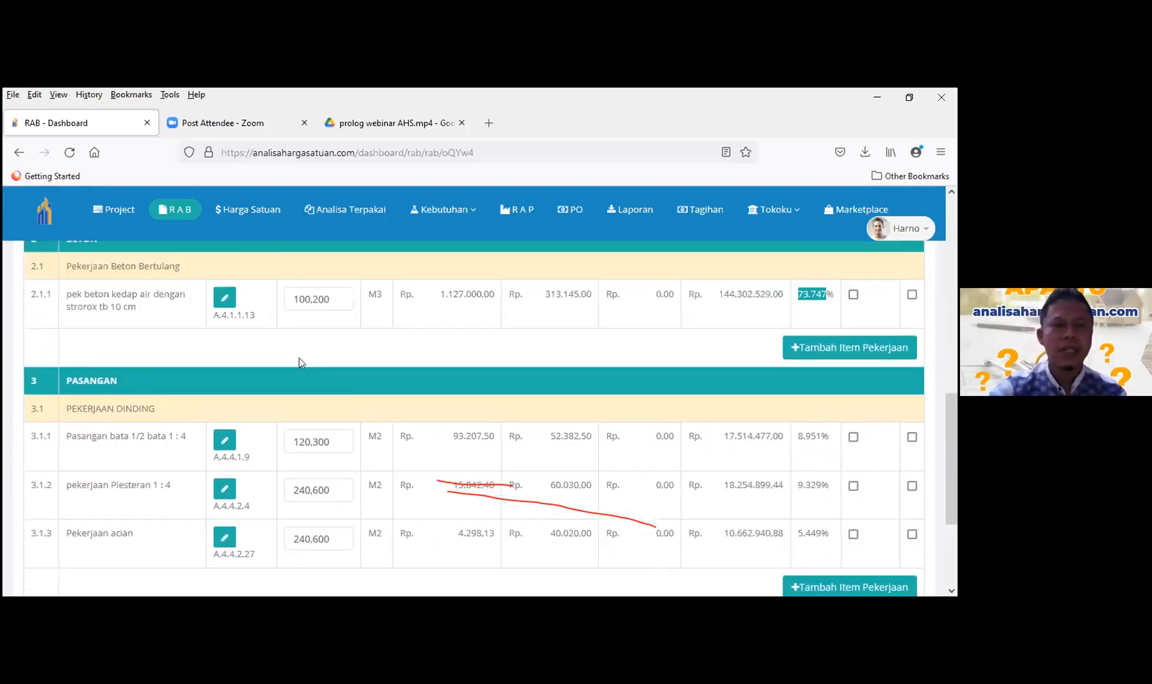
scroll(299, 358, up, 5)
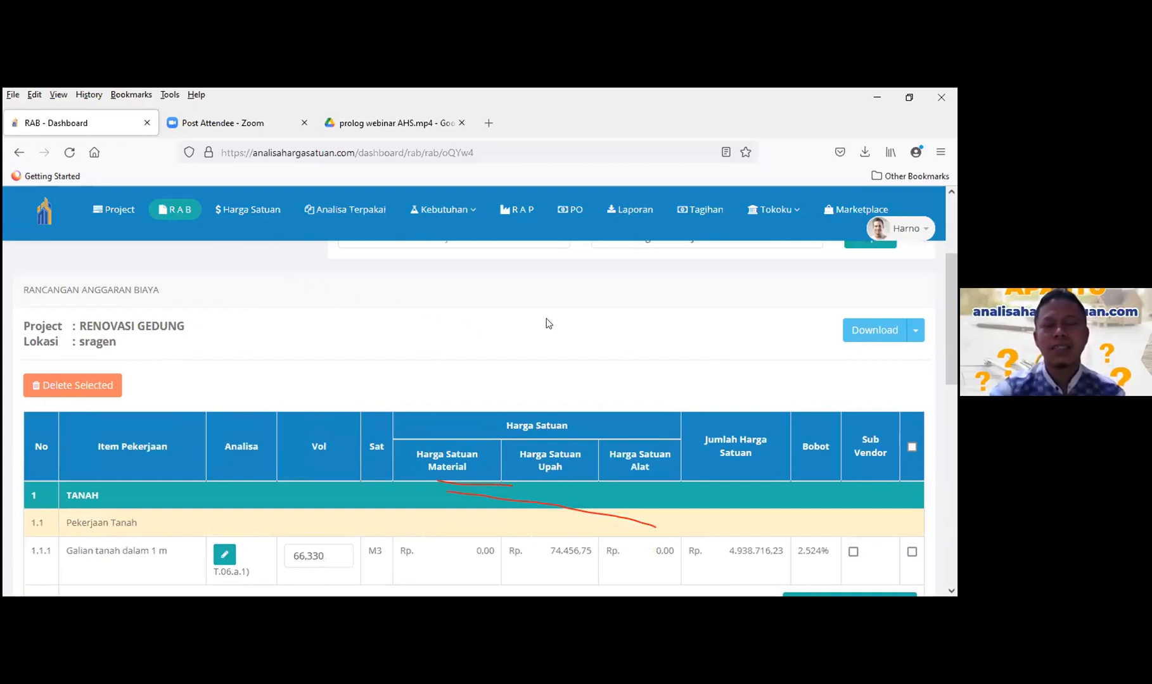
scroll(611, 397, down, 1)
scroll(700, 451, down, 4)
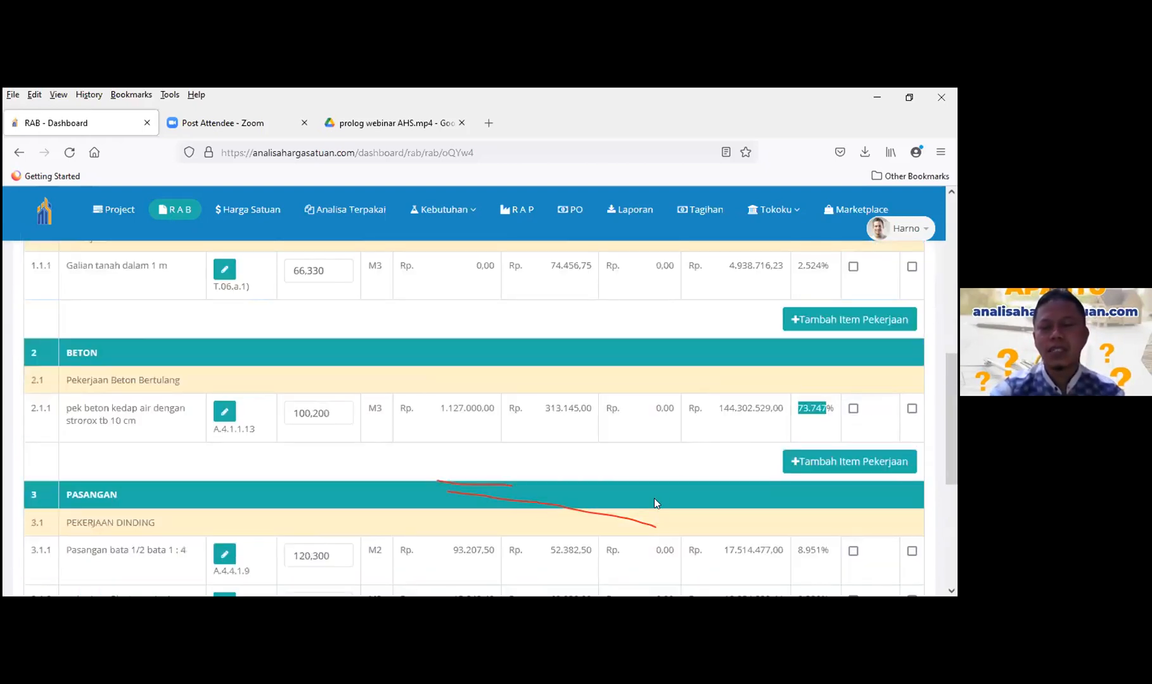
scroll(454, 524, down, 5)
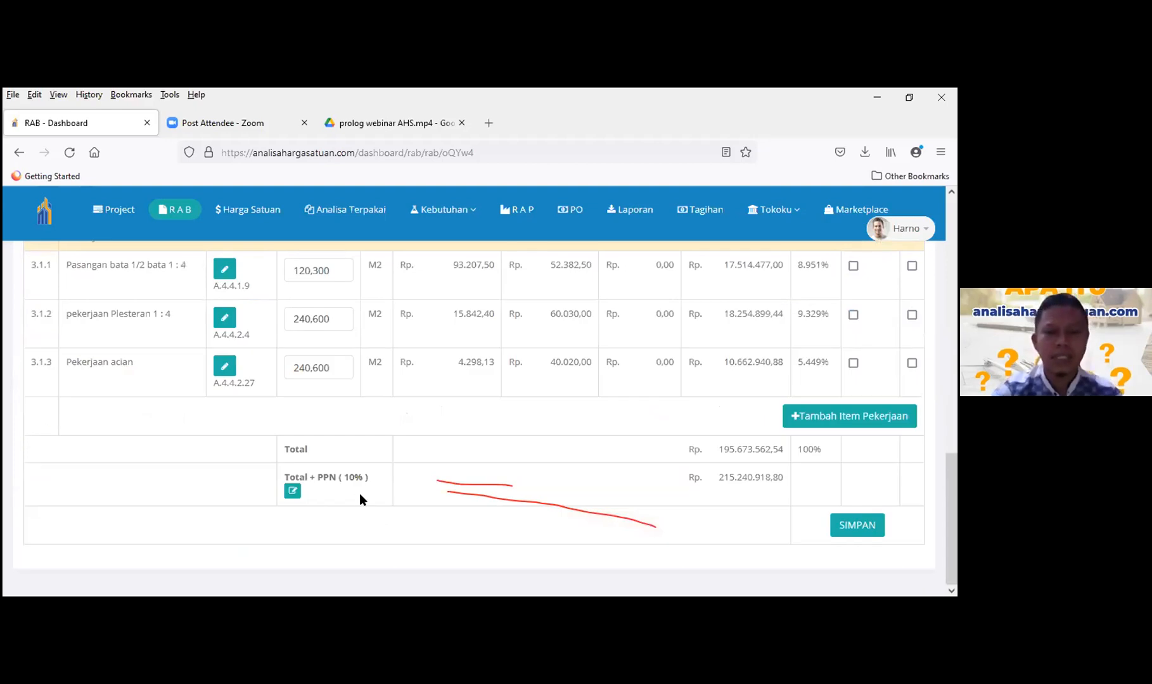
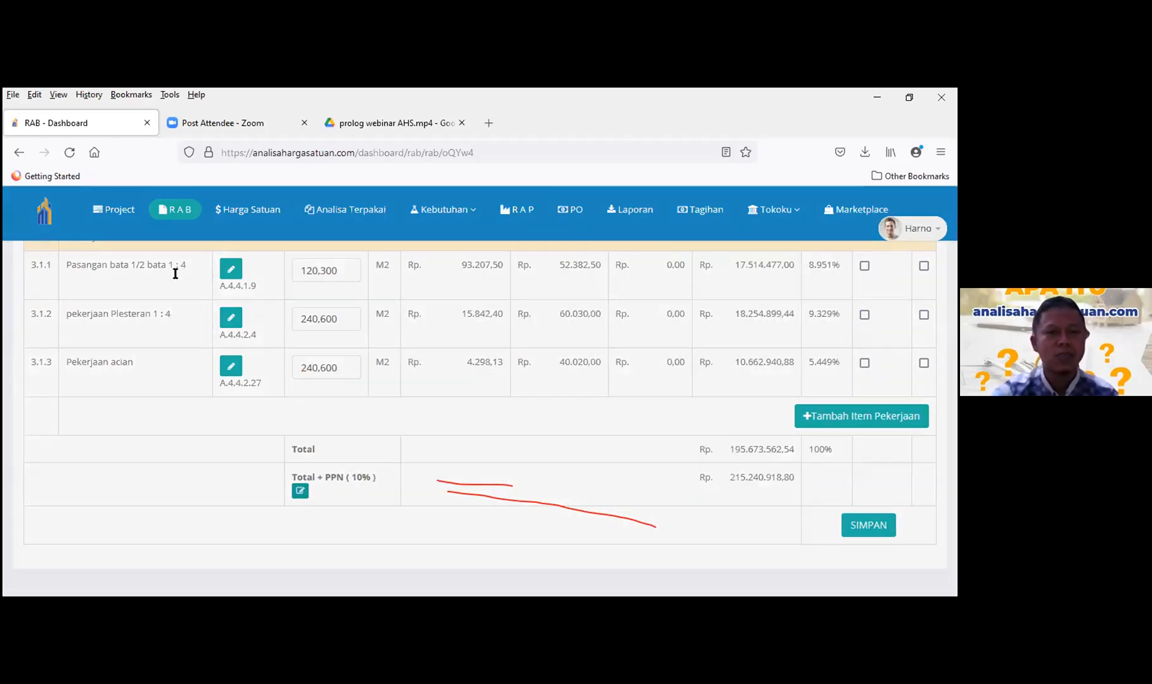
- Set the RAB's PPN to 0 and review the table, with Total + PPN now Rp 195.673.562,54
text(0)
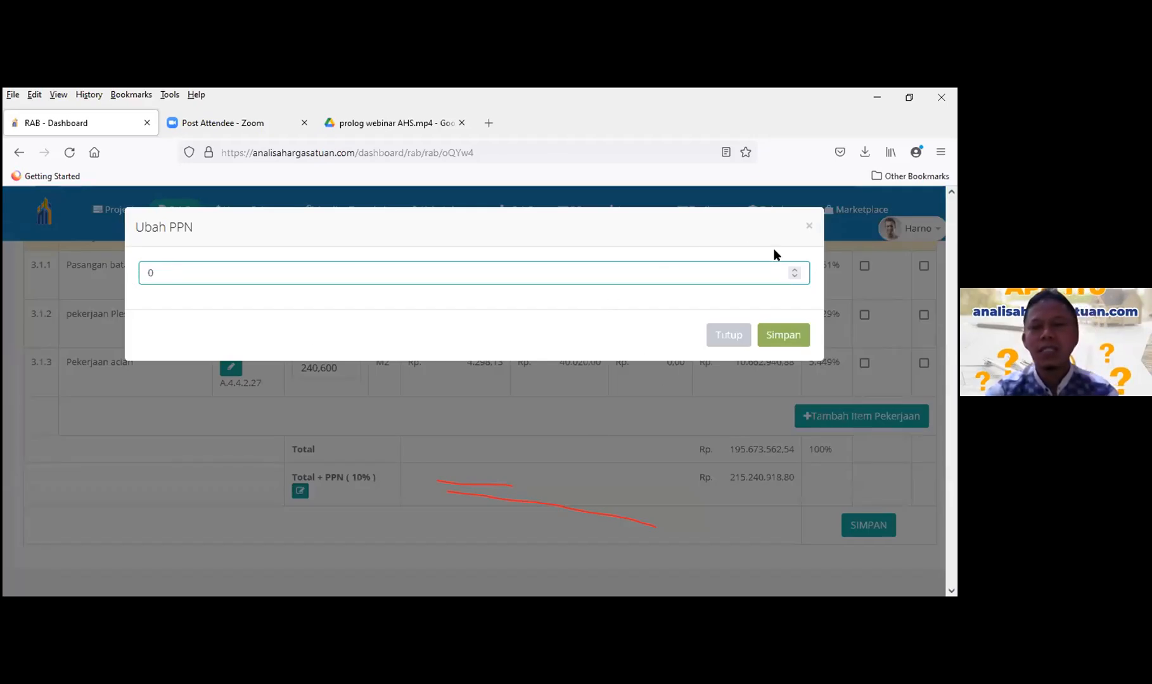
click(786, 339)
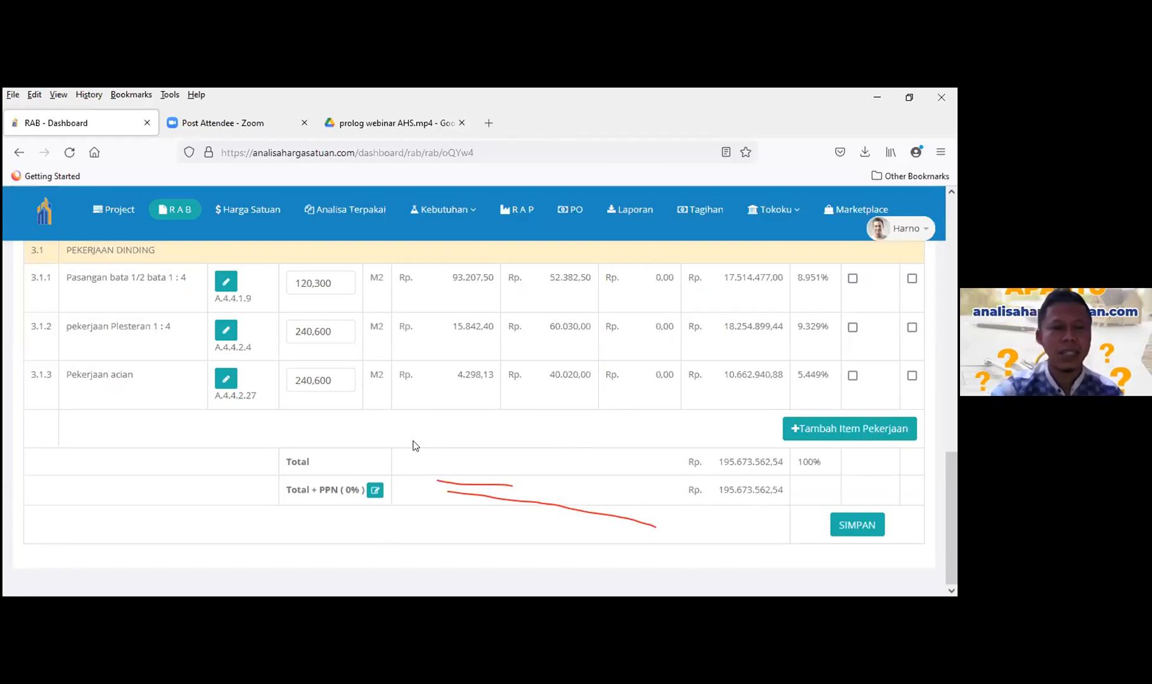
scroll(415, 440, up, 3)
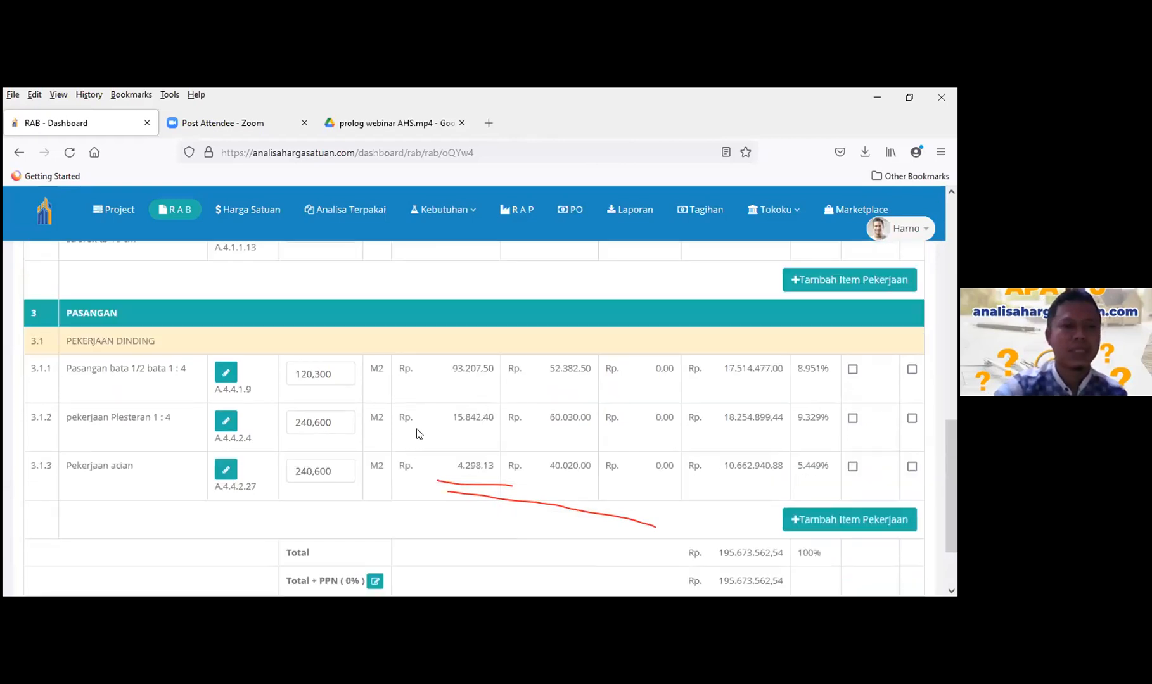
scroll(418, 434, up, 10)
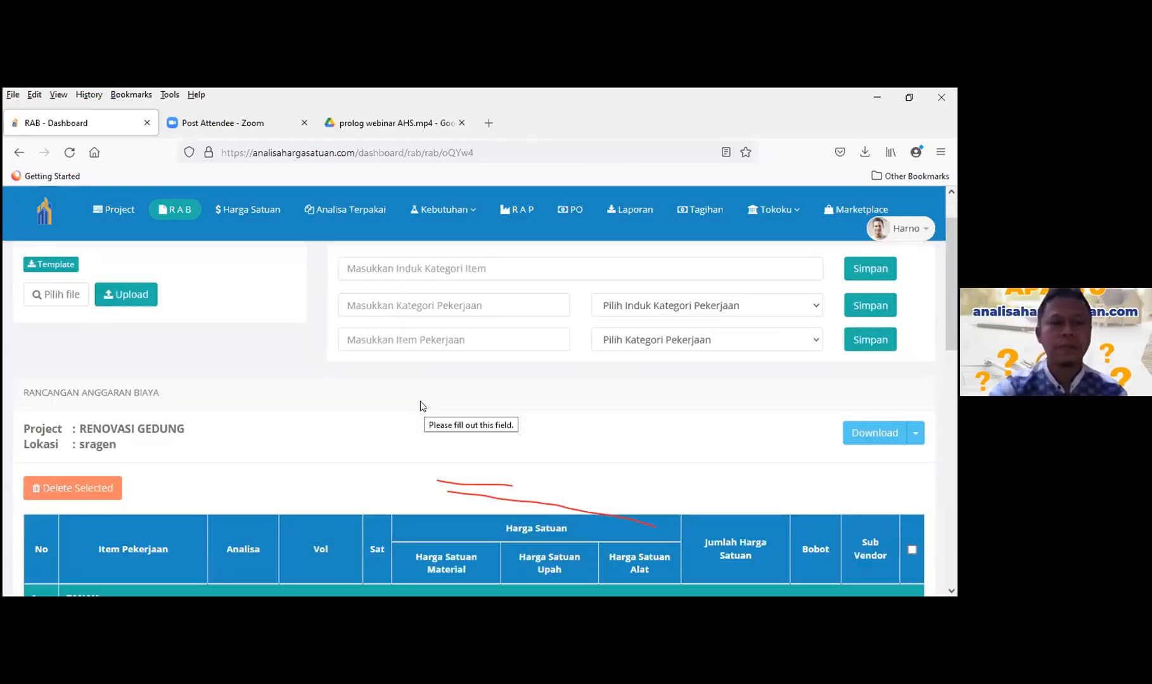
scroll(420, 406, down, 3)
scroll(425, 419, down, 15)
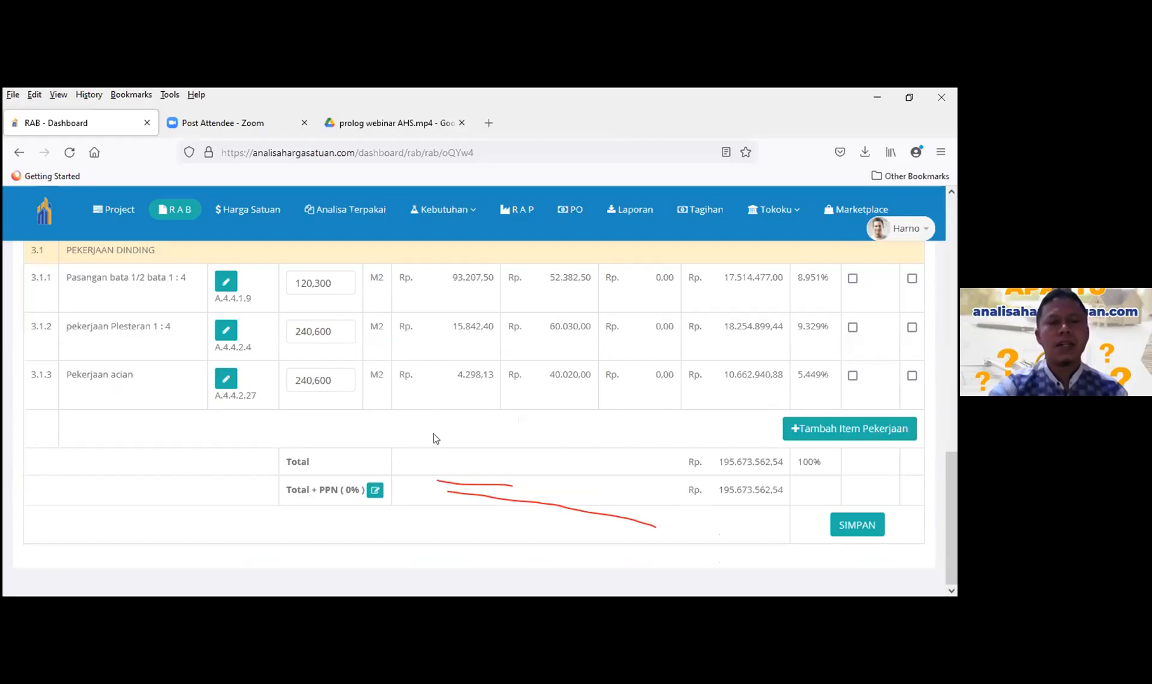
scroll(442, 428, up, 8)
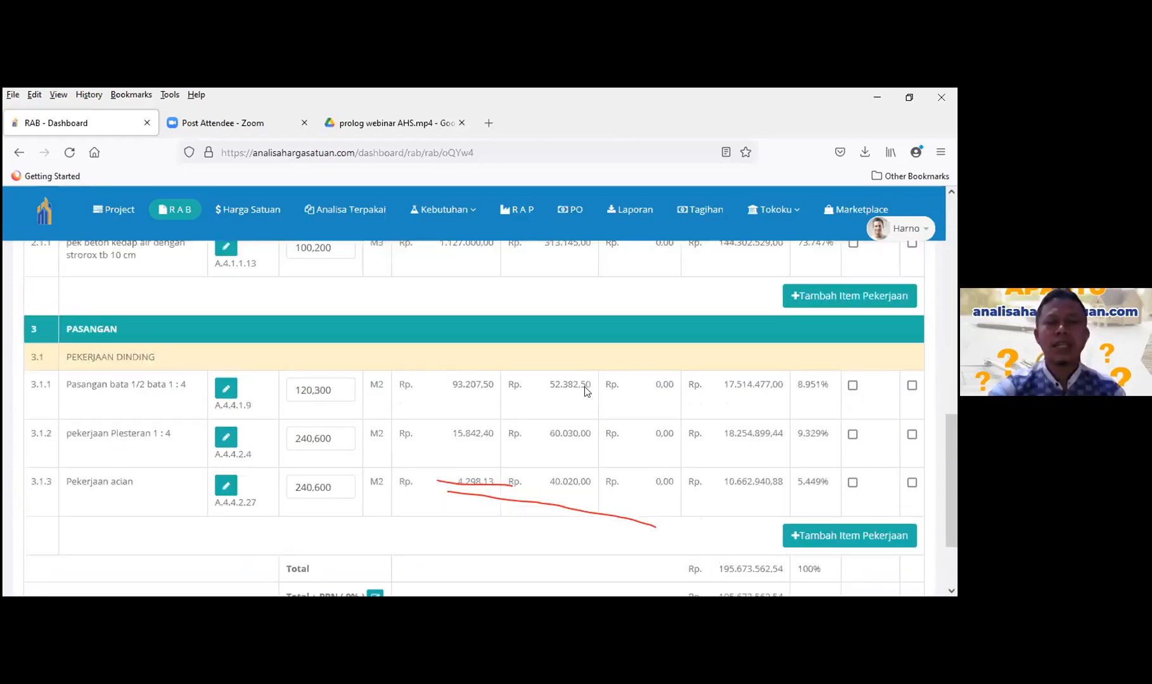
scroll(612, 432, down, 8)
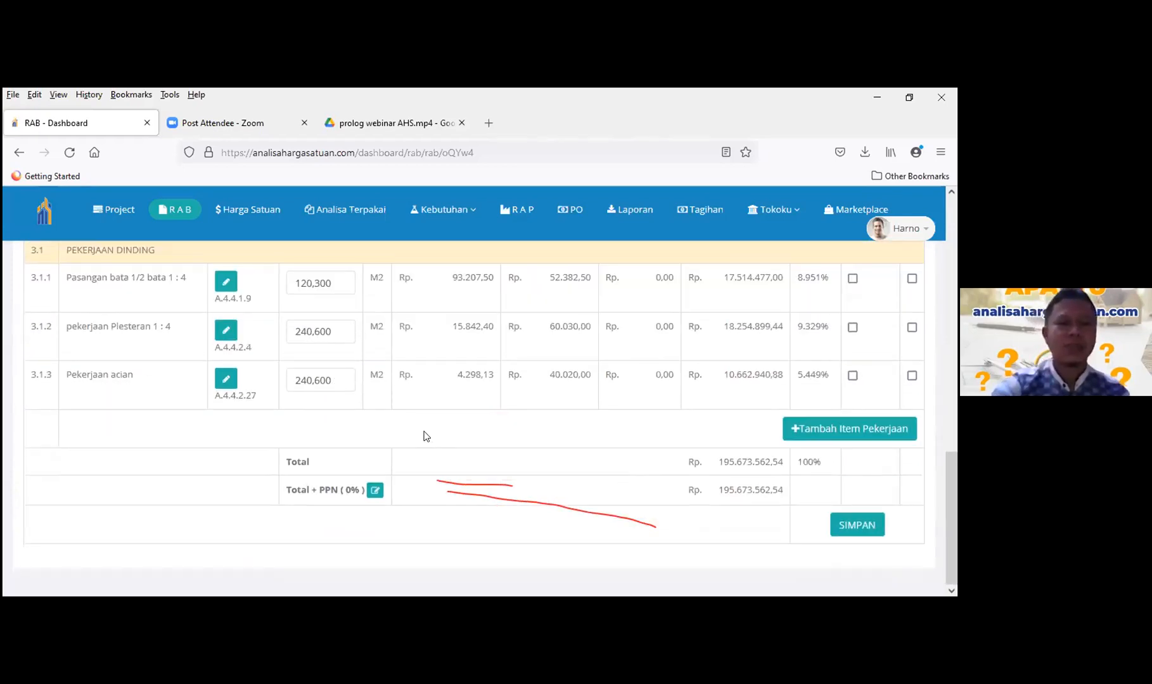
scroll(425, 436, up, 10)
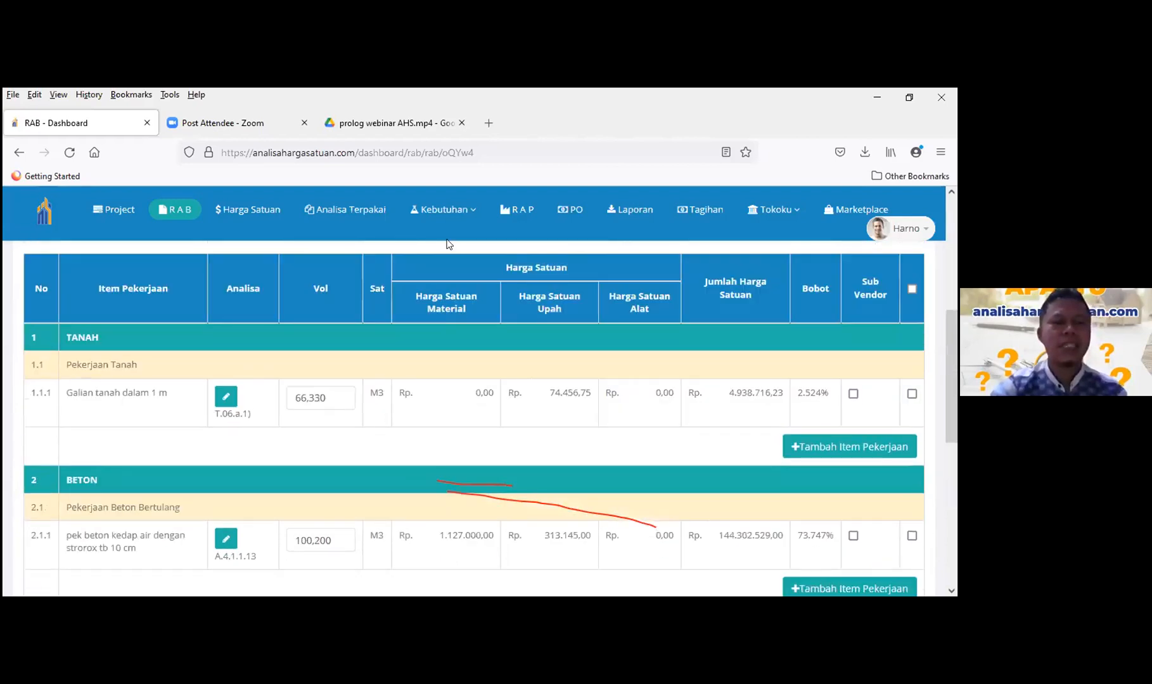
scroll(448, 243, up, 5)
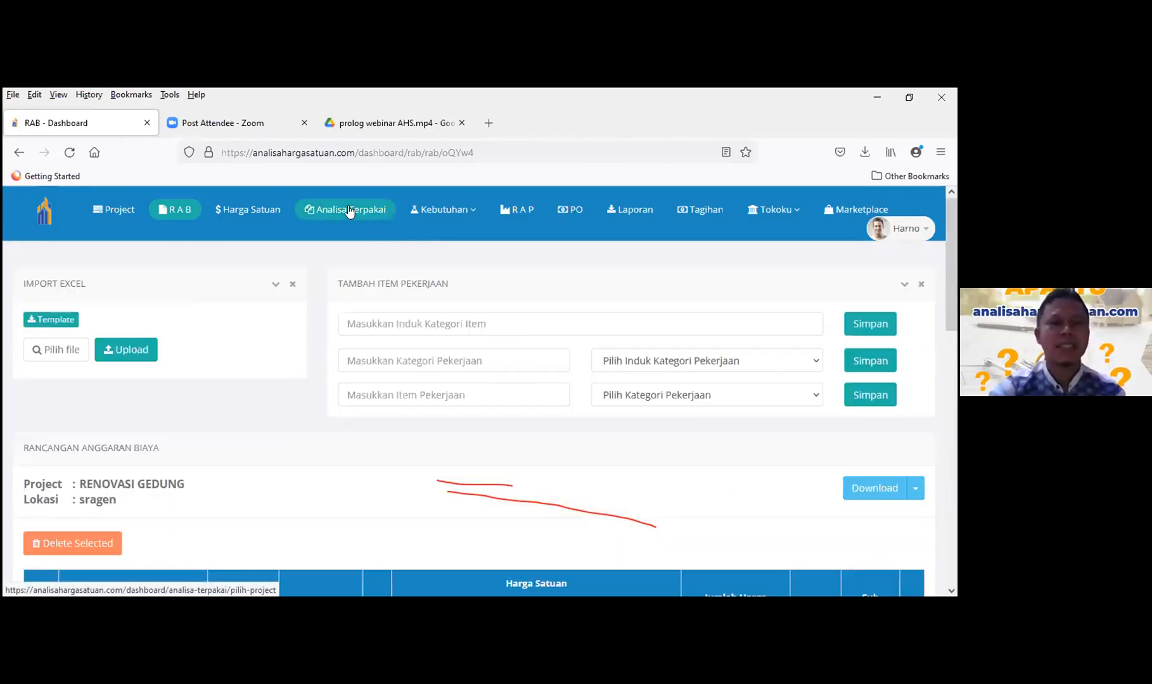
click(348, 211)
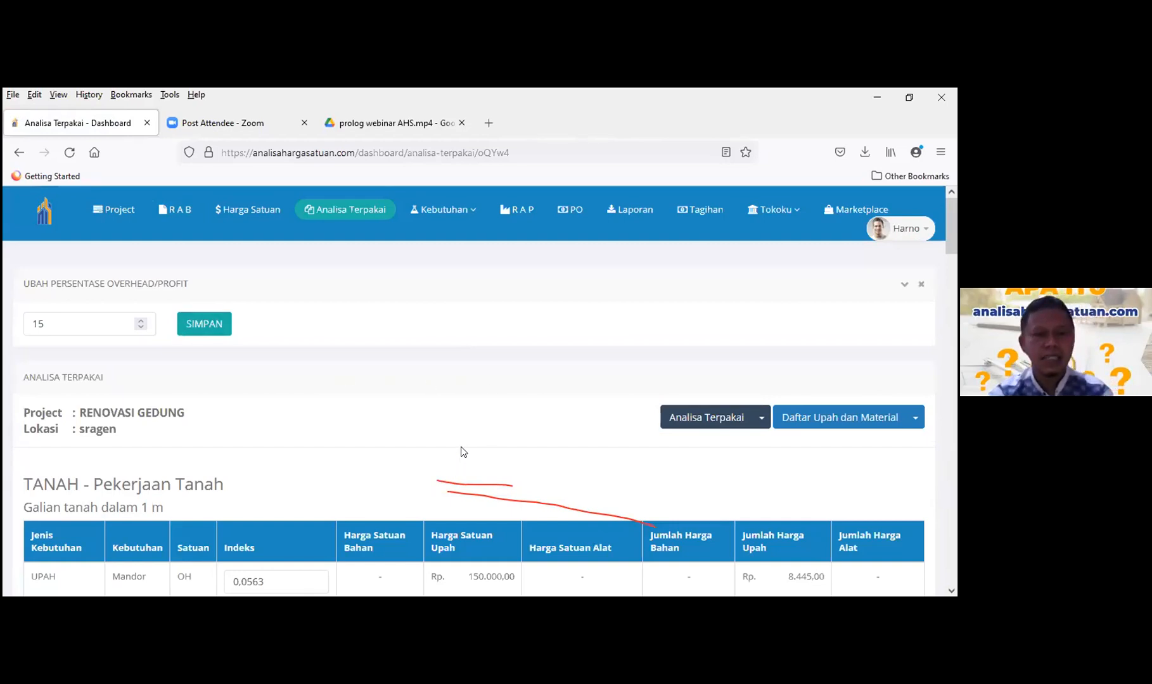
scroll(458, 460, down, 2)
scroll(463, 440, down, 3)
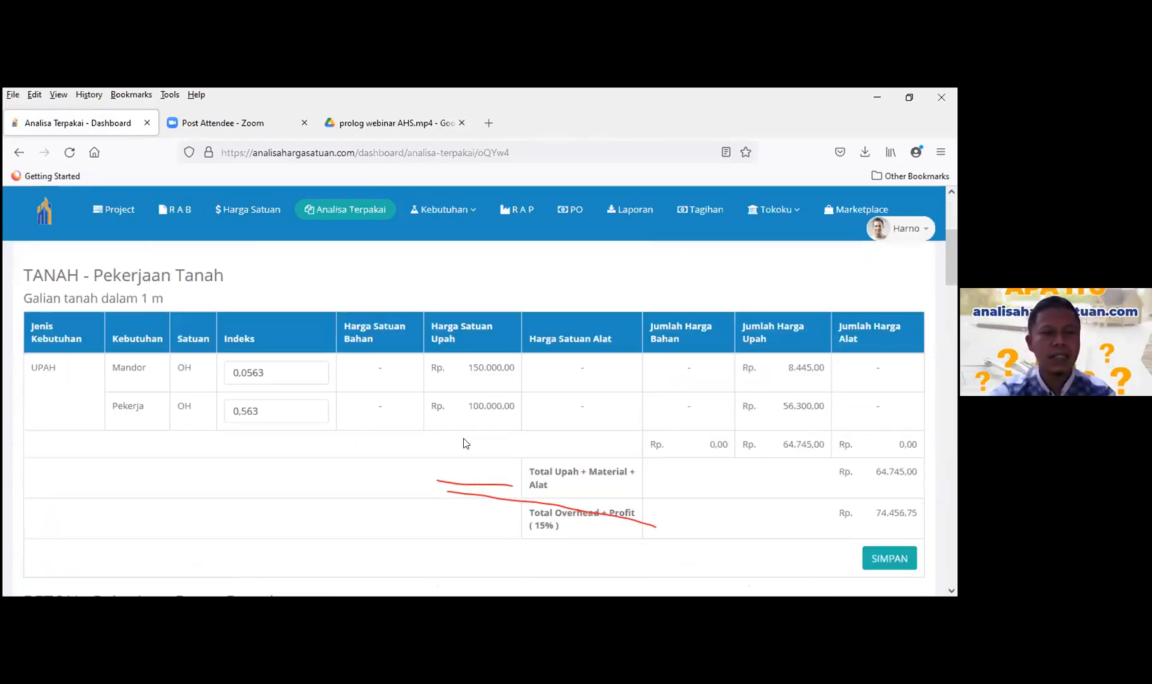
scroll(464, 443, down, 10)
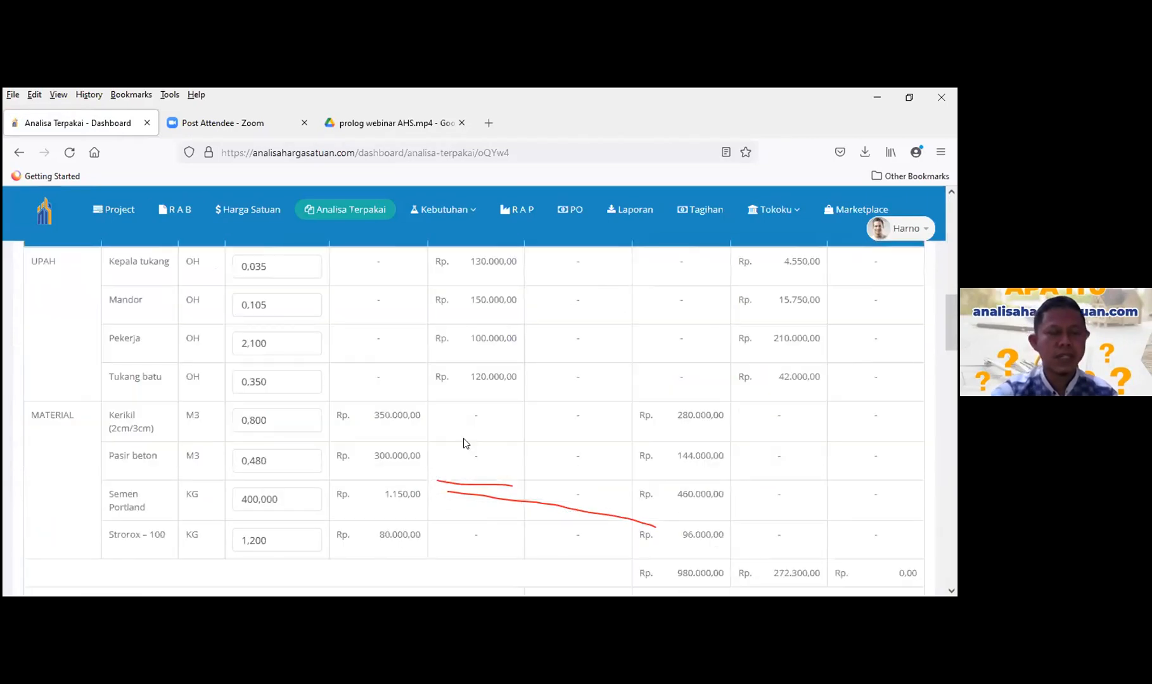
scroll(463, 443, down, 3)
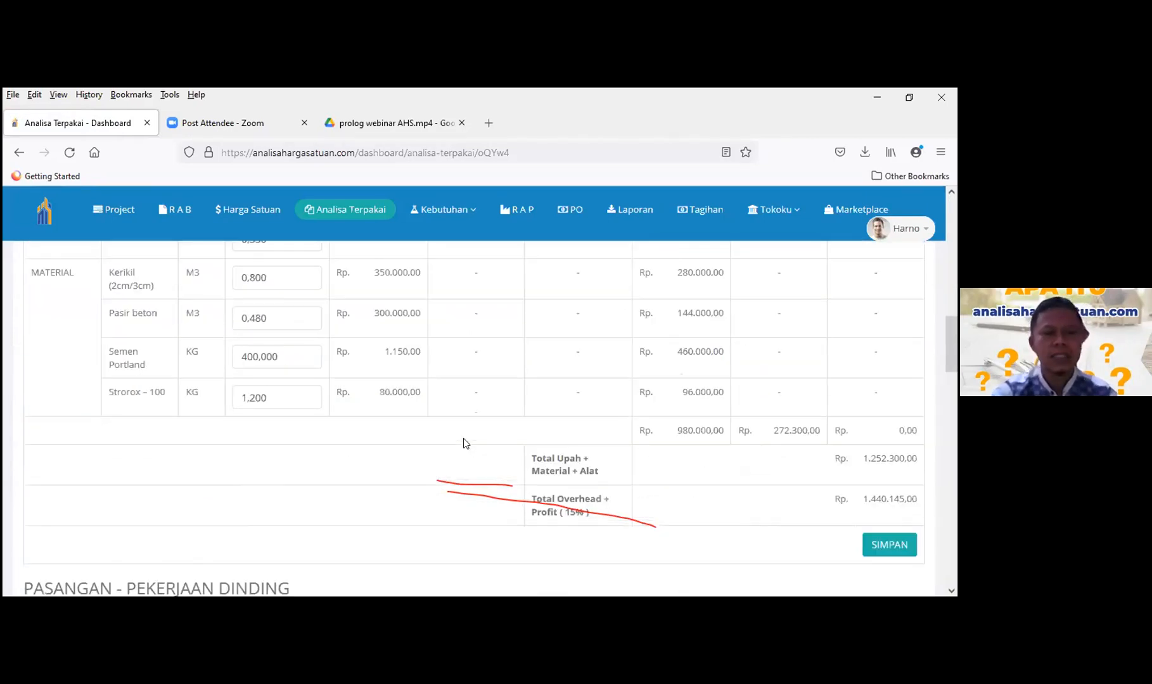
scroll(463, 443, down, 10)
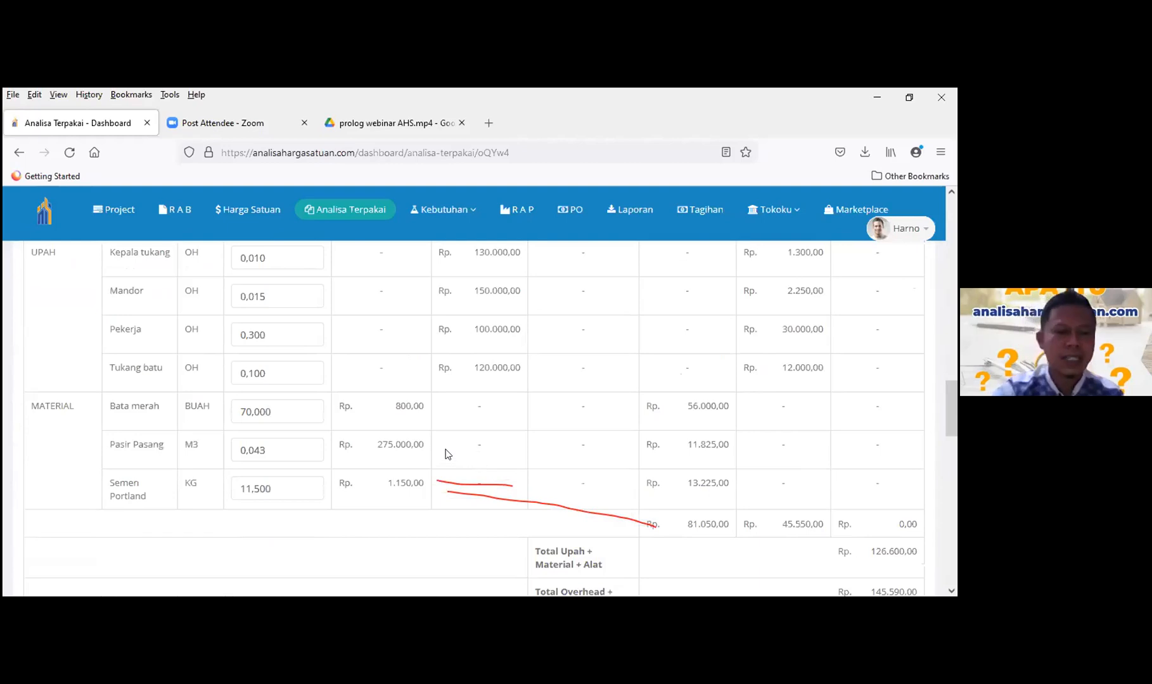
scroll(447, 448, down, 20)
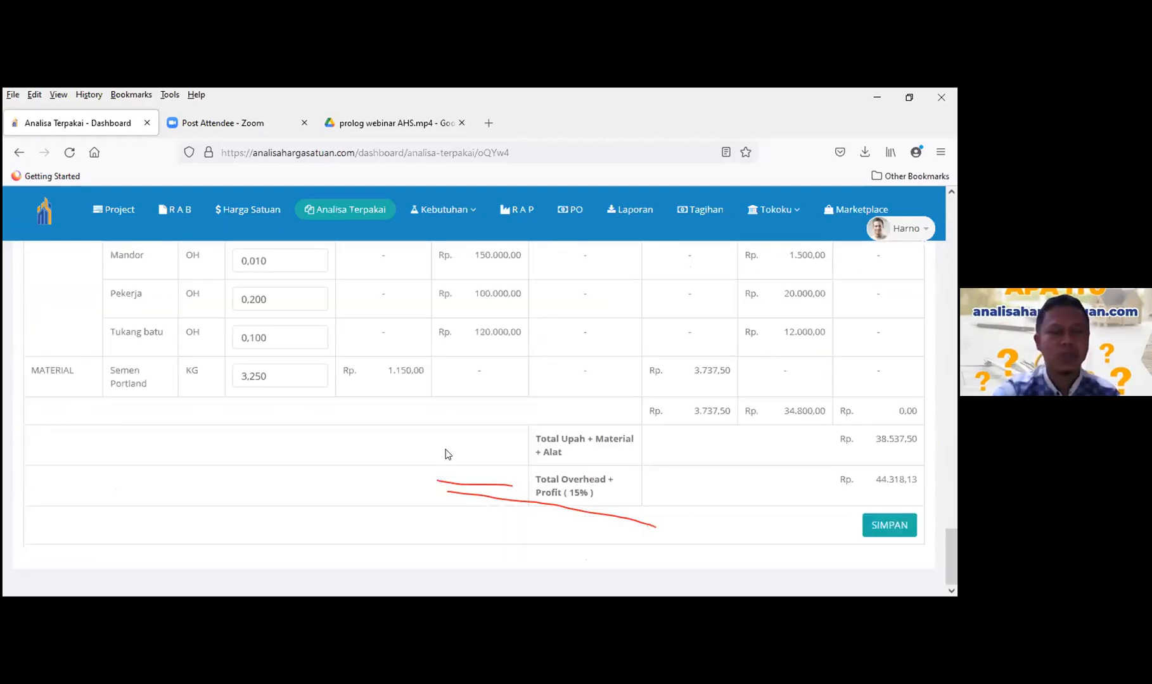
scroll(446, 448, down, 6)
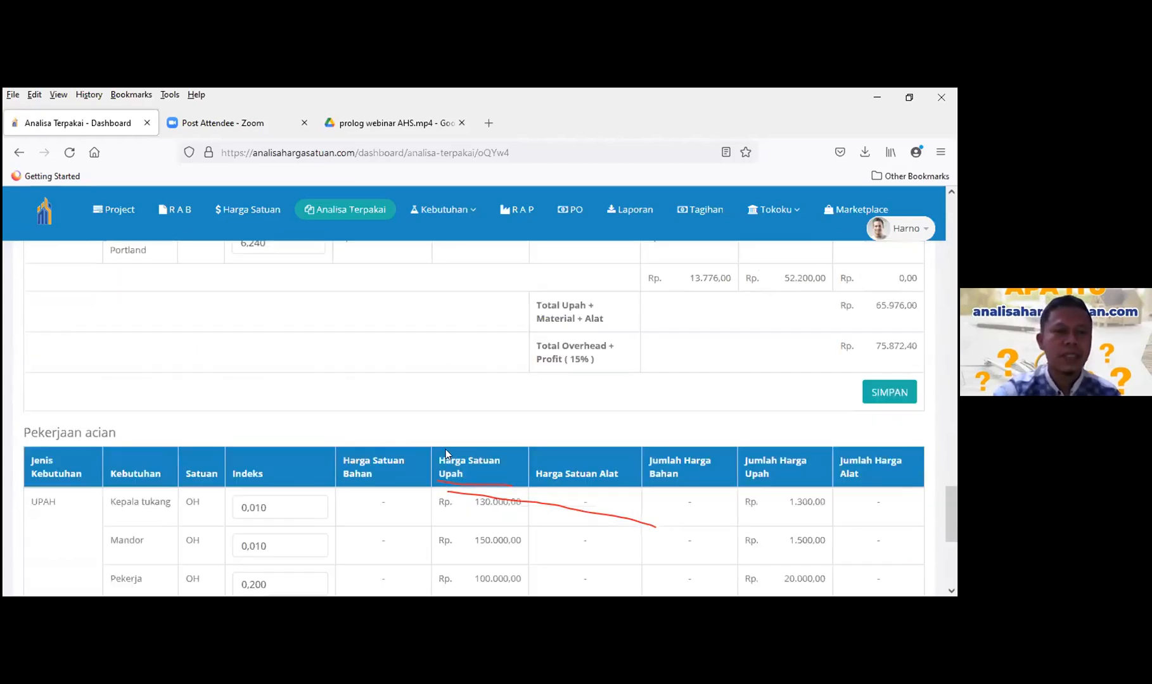
scroll(446, 449, up, 20)
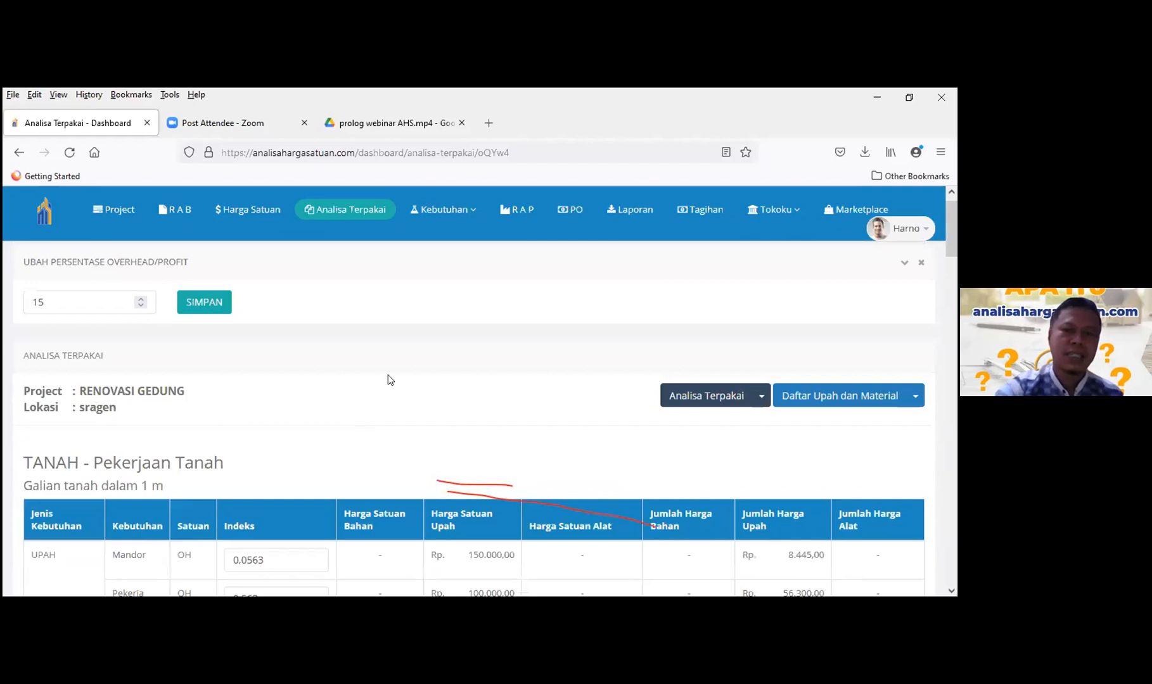
scroll(389, 380, up, 1)
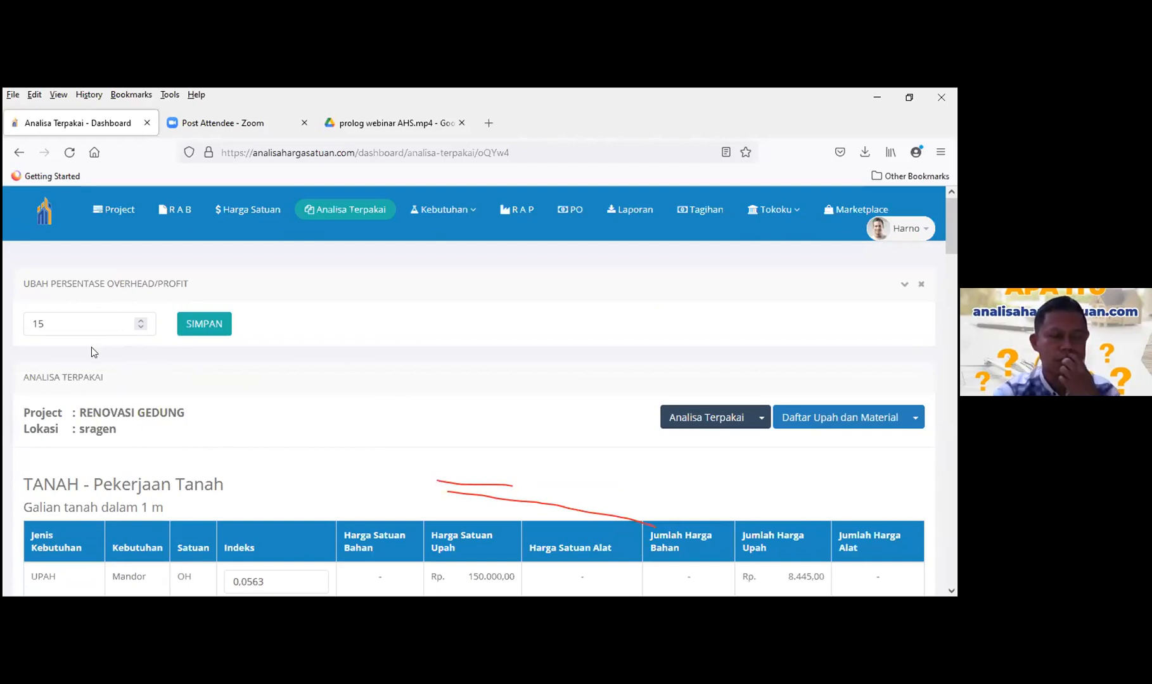
double_click(80, 321)
click(342, 366)
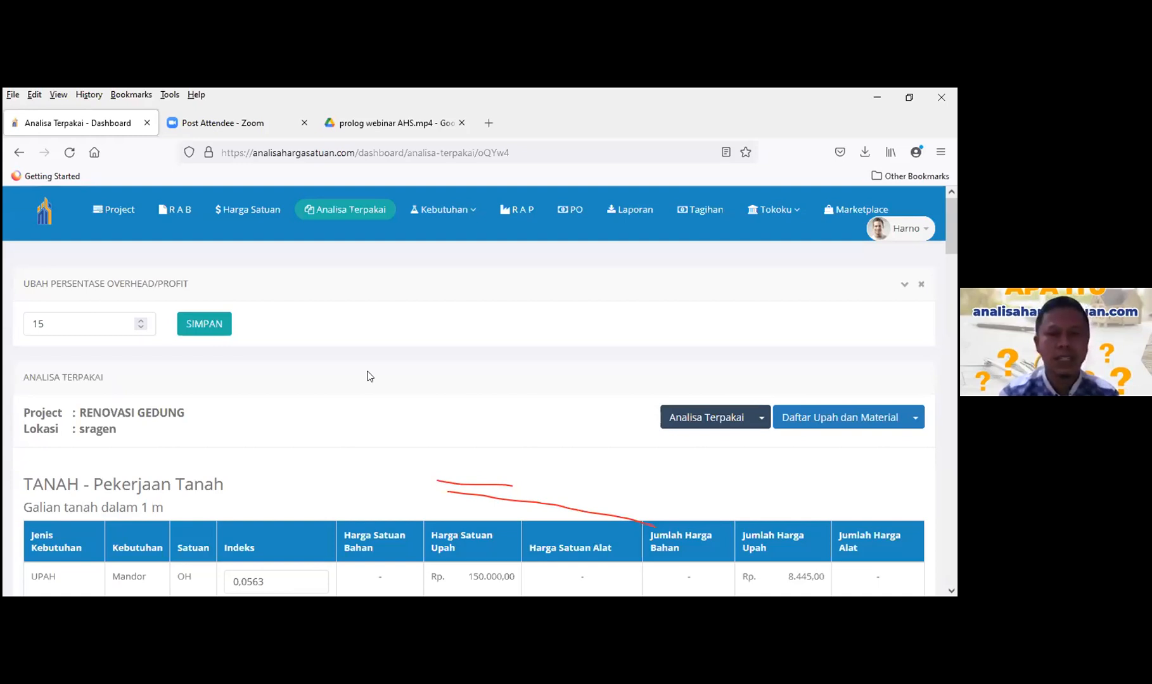
drag(51, 324, 24, 321)
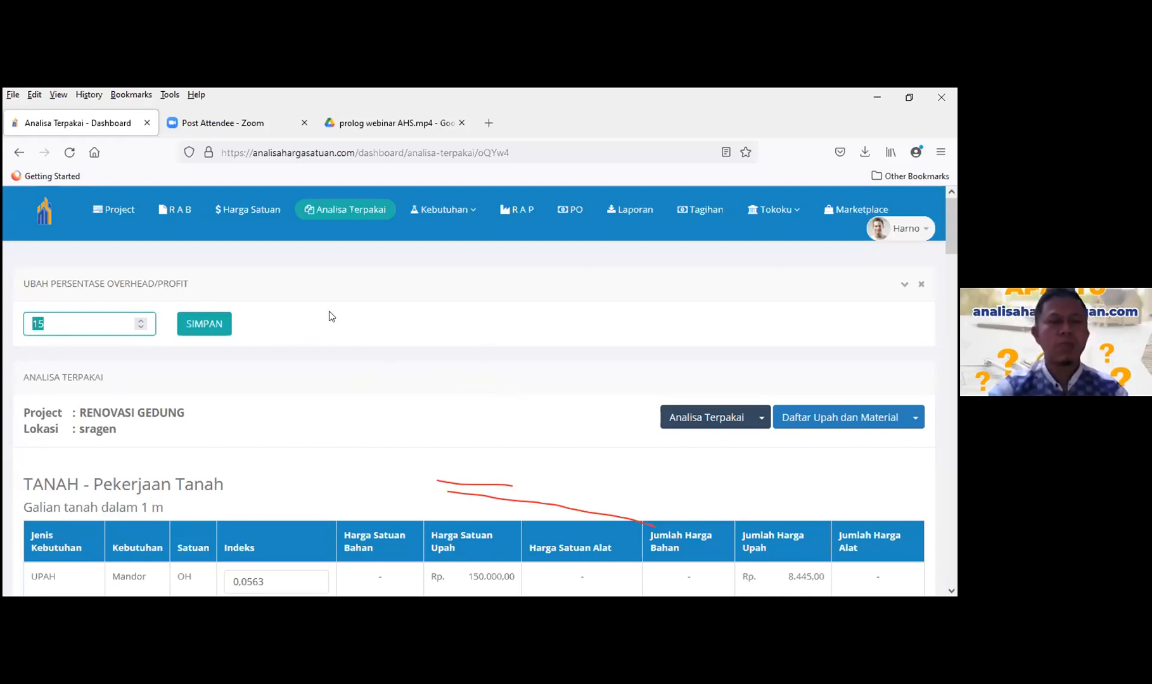
click(180, 209)
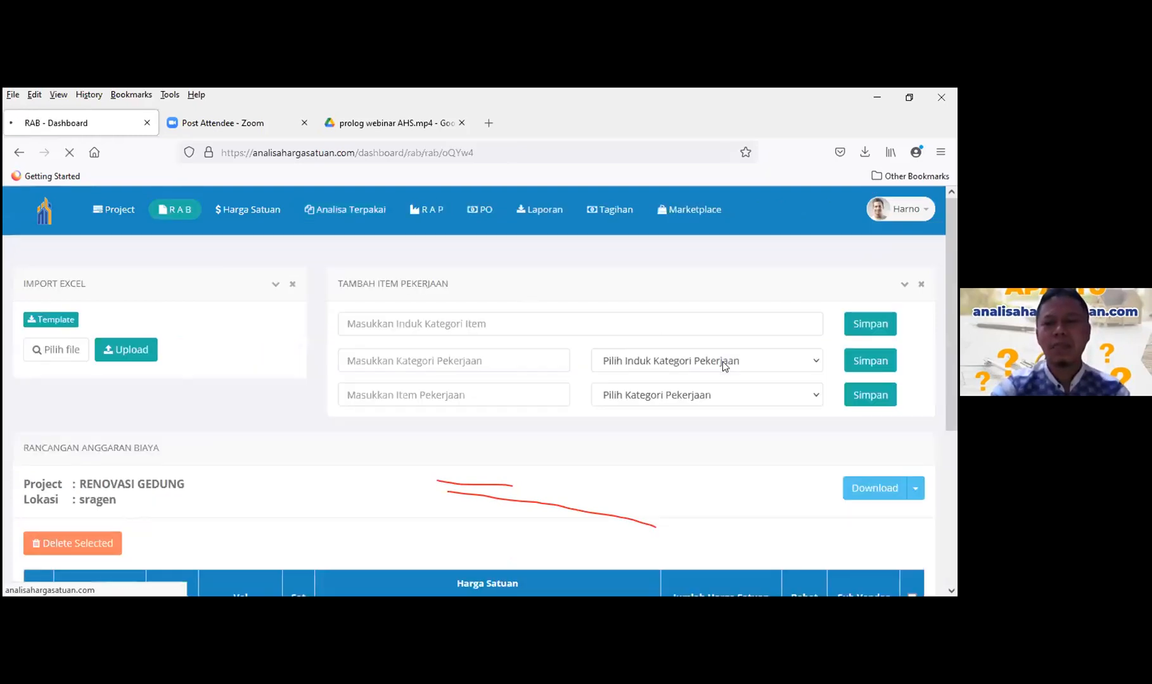
scroll(723, 362, down, 4)
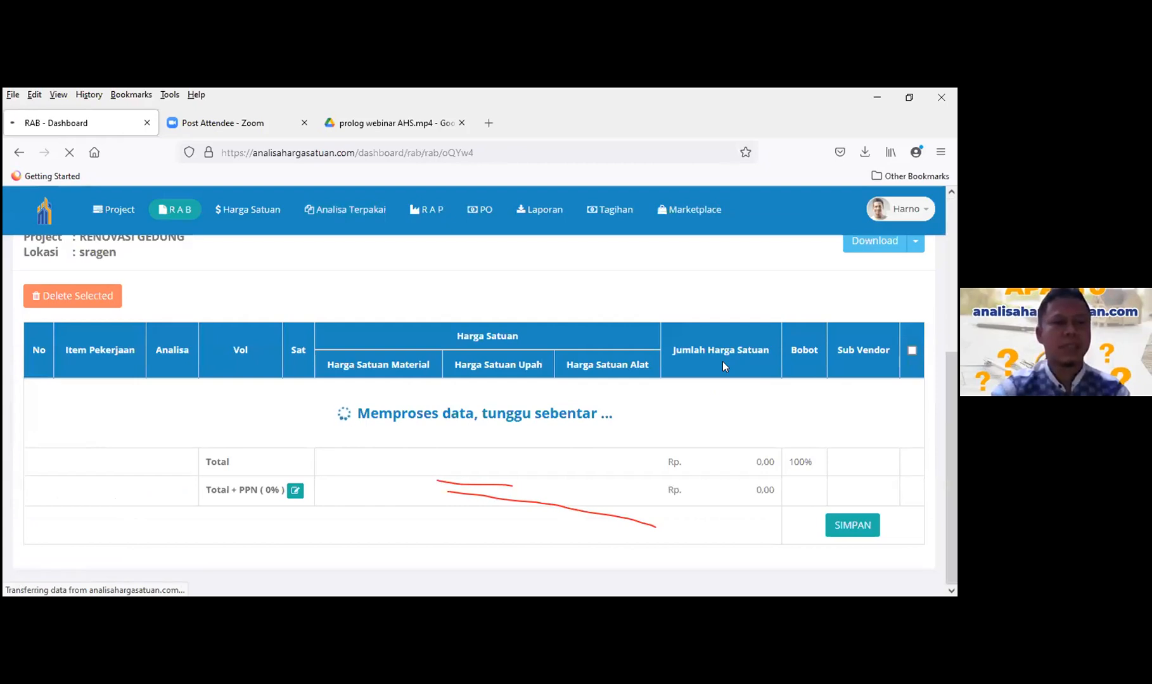
scroll(723, 366, up, 2)
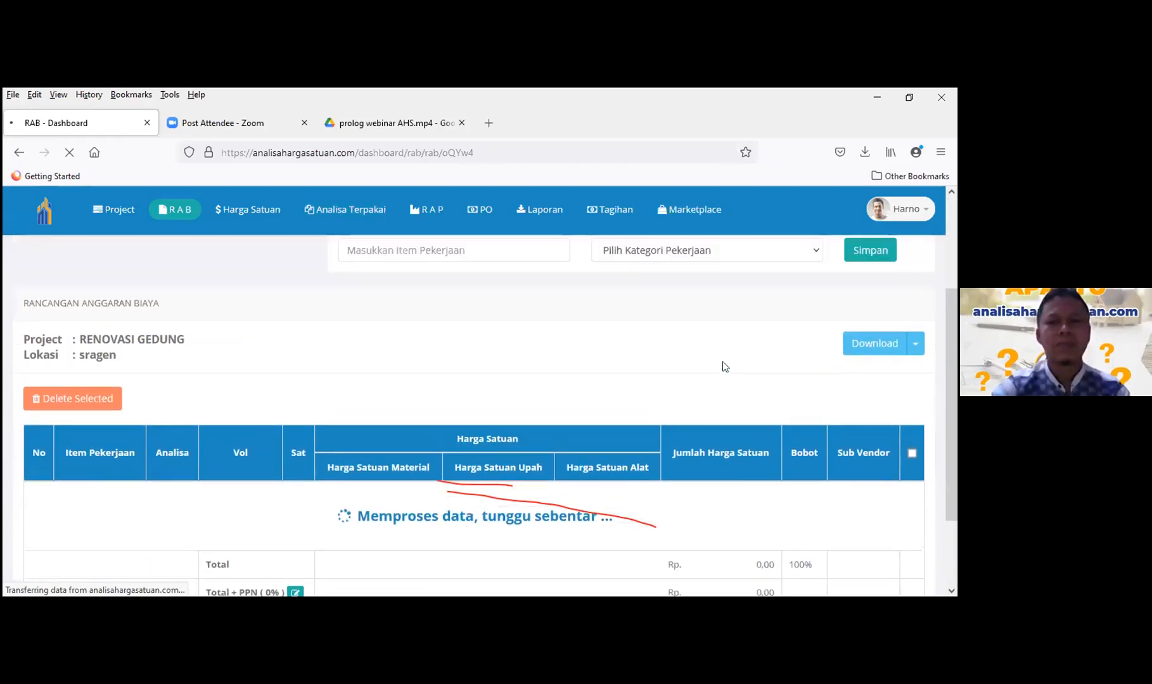
scroll(723, 361, down, 10)
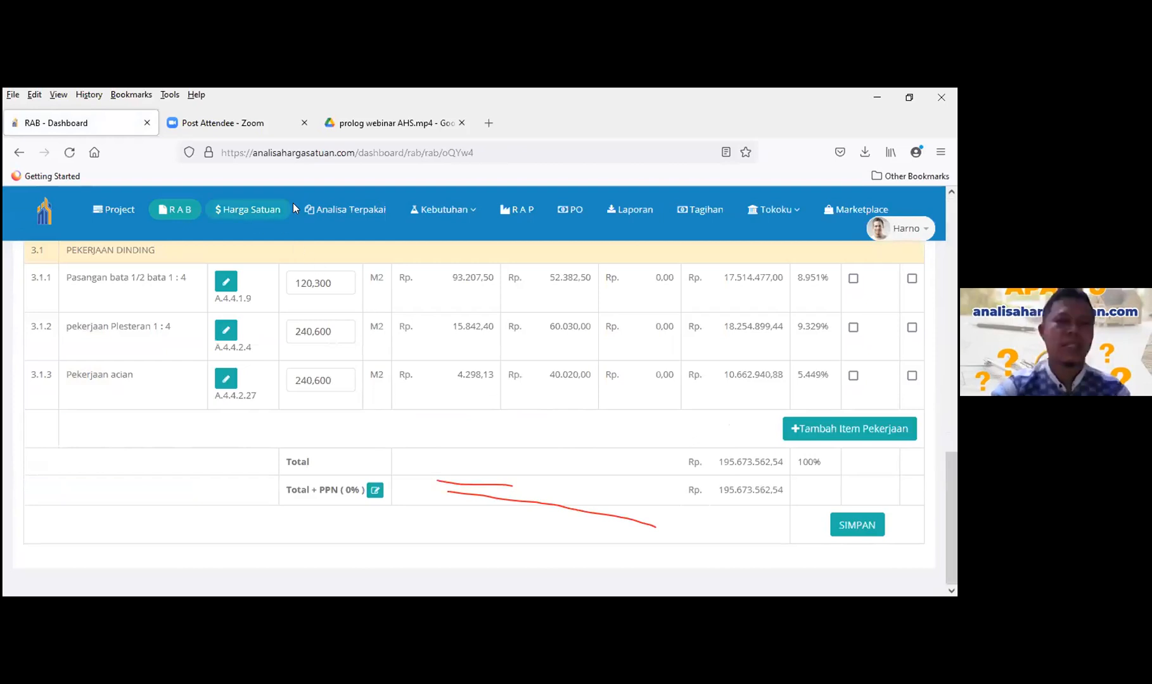
- Change Overhead/Profit in Analisa Terpakai from 15 to 10 and save
click(349, 212)
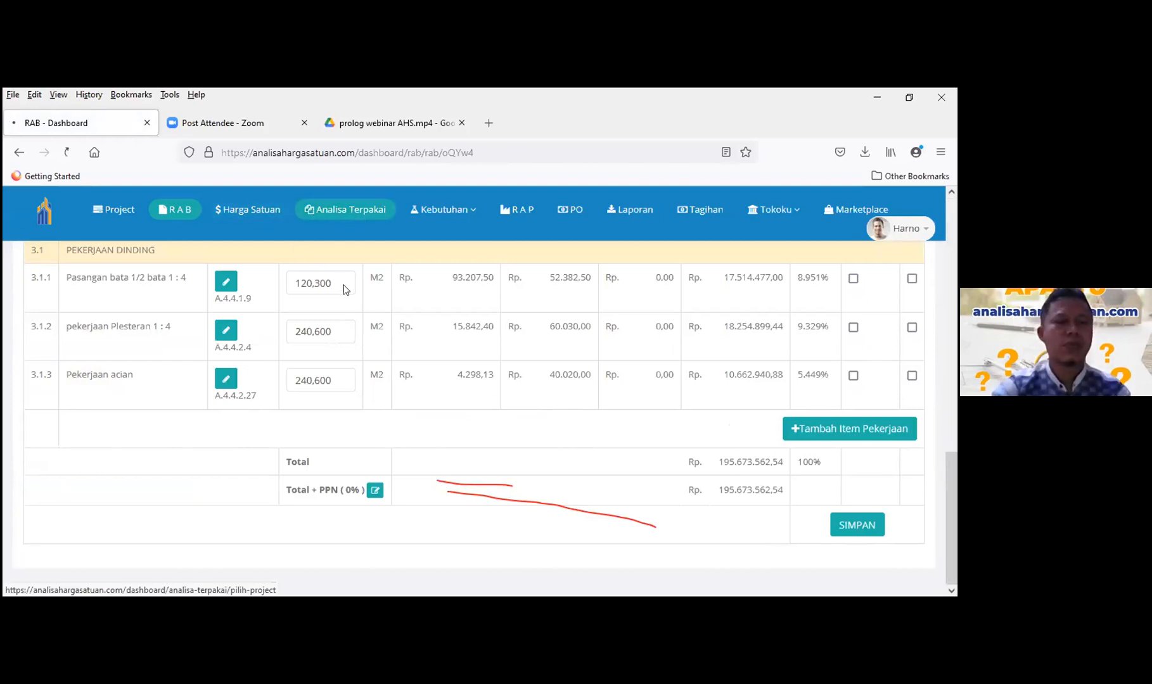
double_click(40, 325)
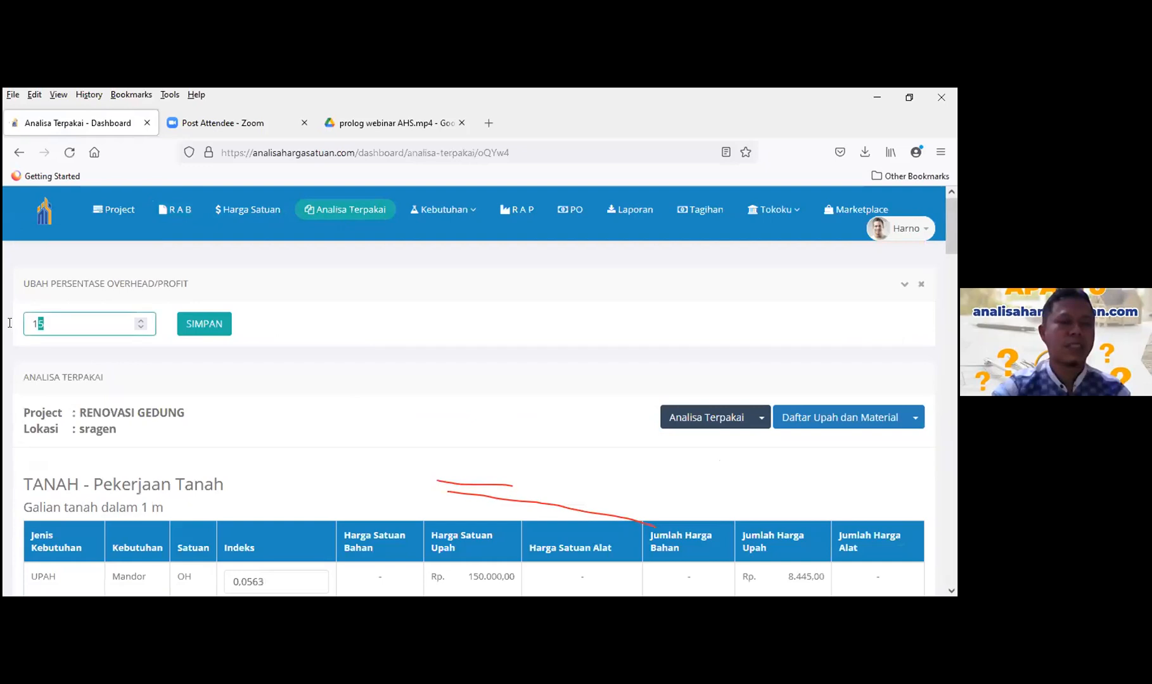
text(10)
click(183, 318)
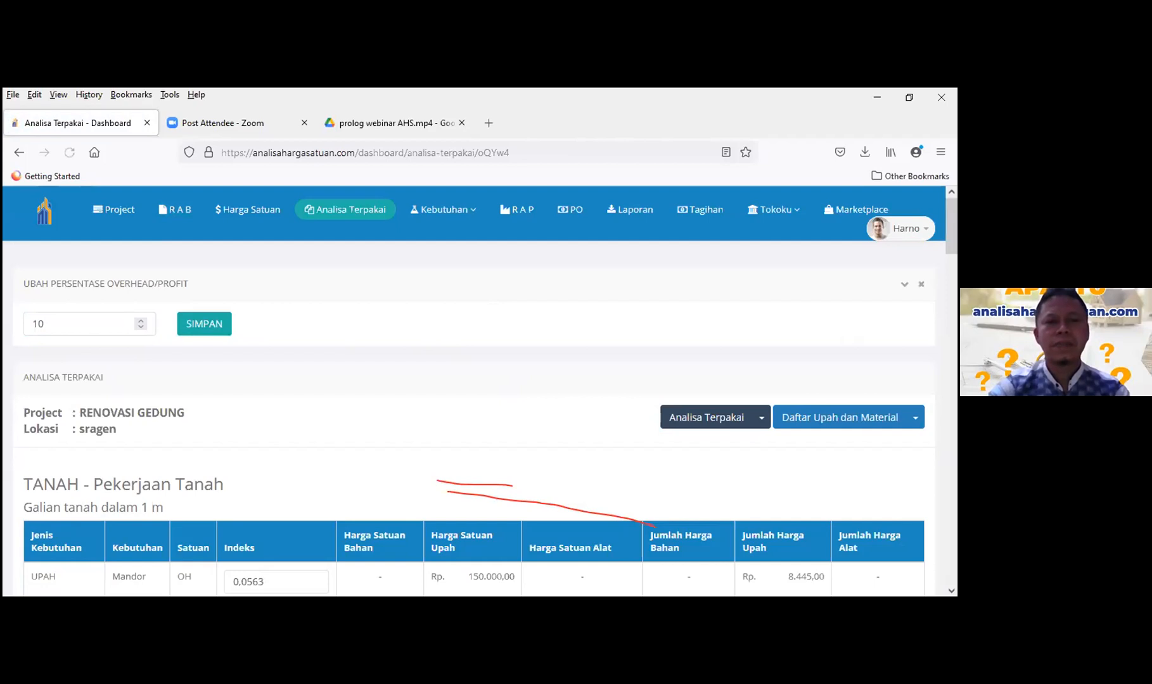
scroll(516, 358, down, 2)
scroll(516, 358, down, 1)
scroll(311, 280, up, 2)
- Check the RAB, whose Total has dropped to Rp 187.166.016,35
click(175, 209)
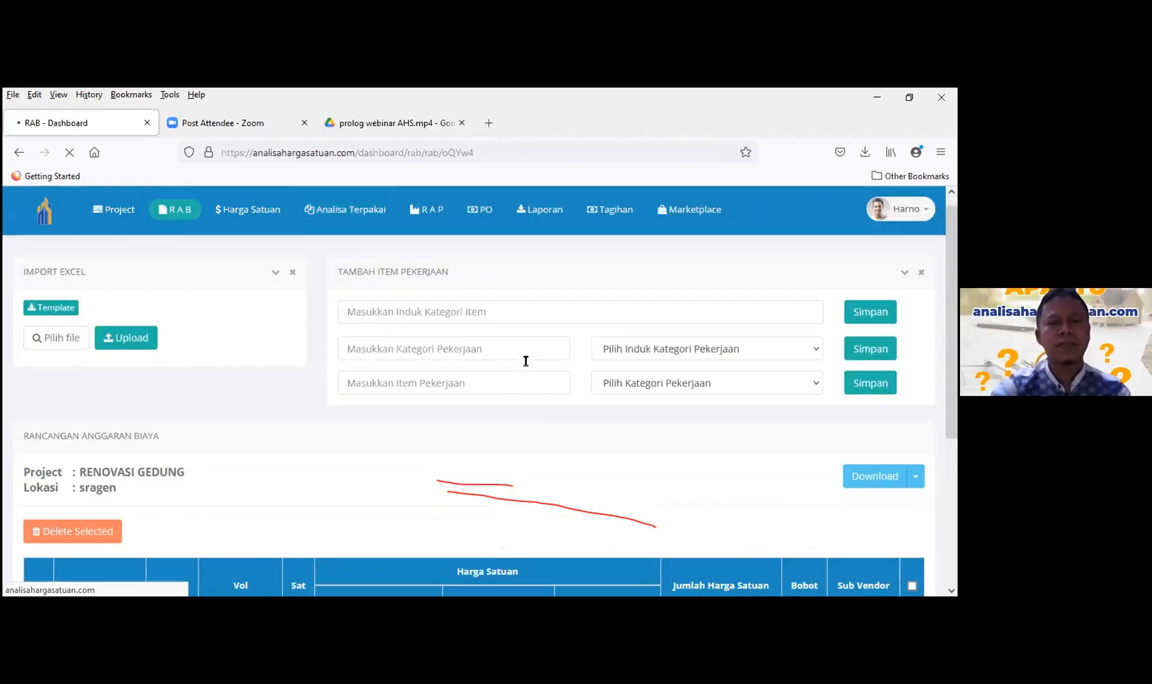
scroll(525, 361, down, 3)
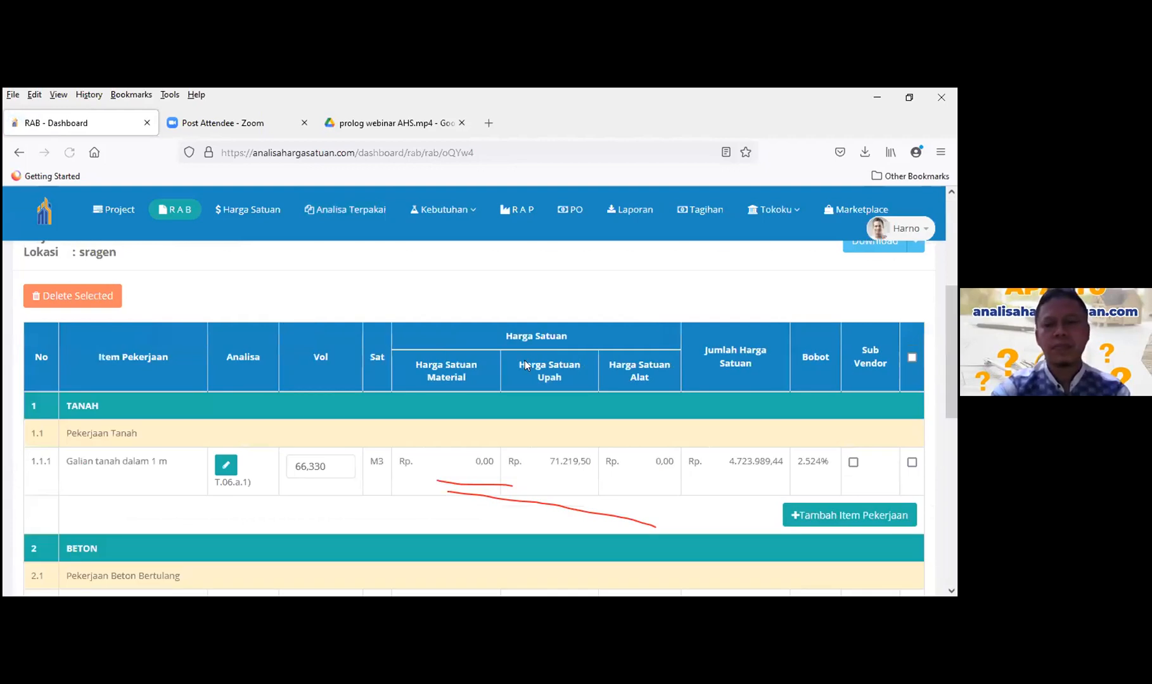
scroll(615, 381, down, 8)
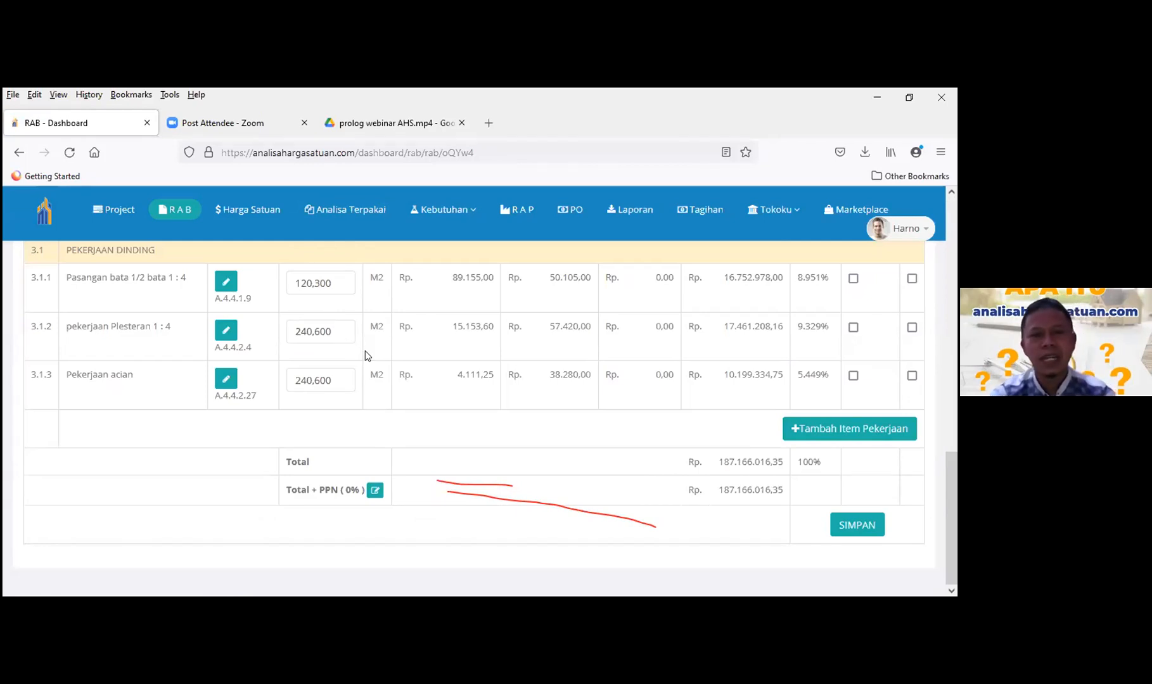
- Look over the RENOVASI GEDUNG Analisa Terpakai tables, then bring up the Kebutuhan menu
click(353, 221)
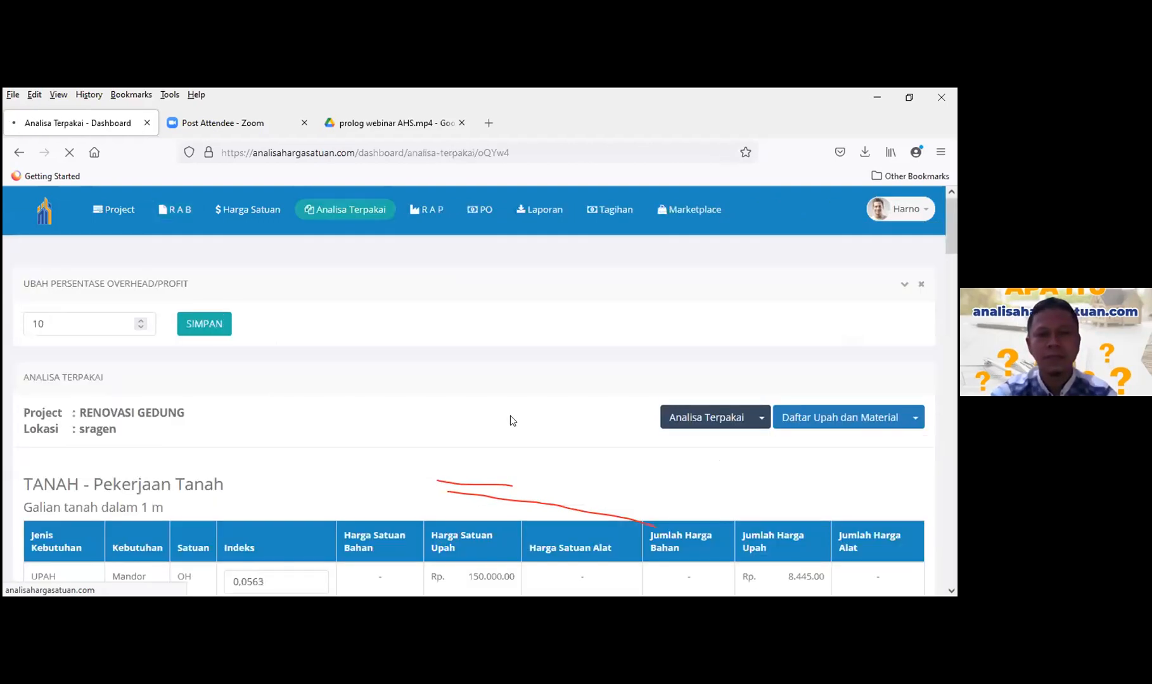
scroll(511, 419, down, 10)
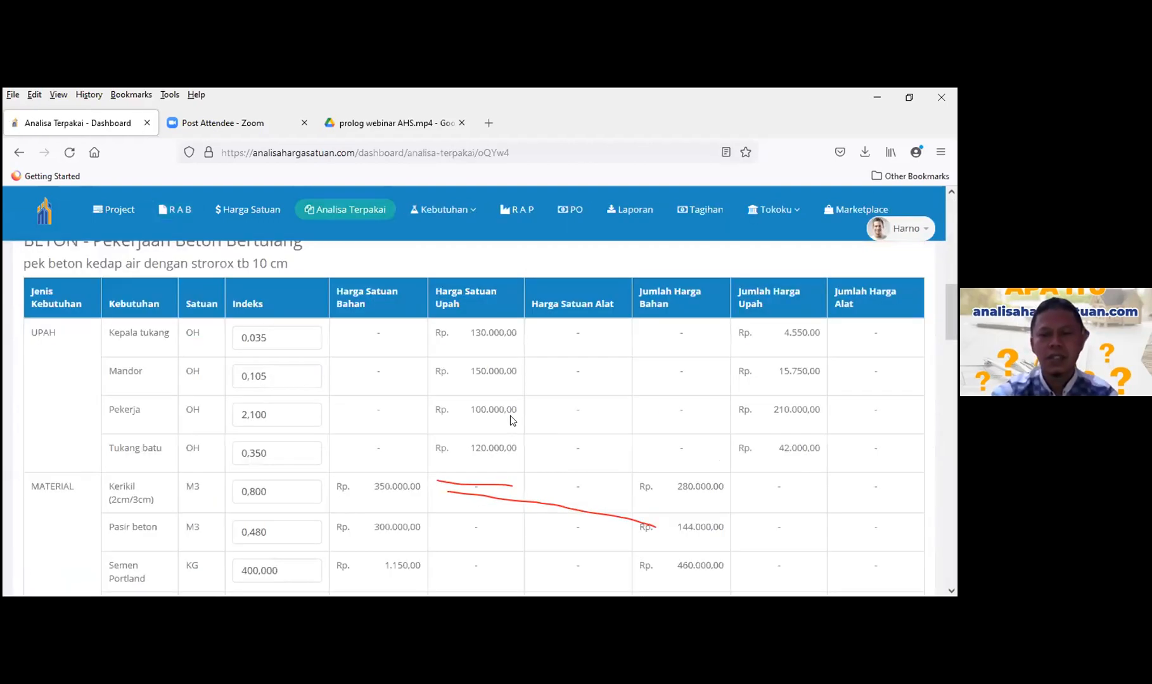
scroll(510, 416, down, 10)
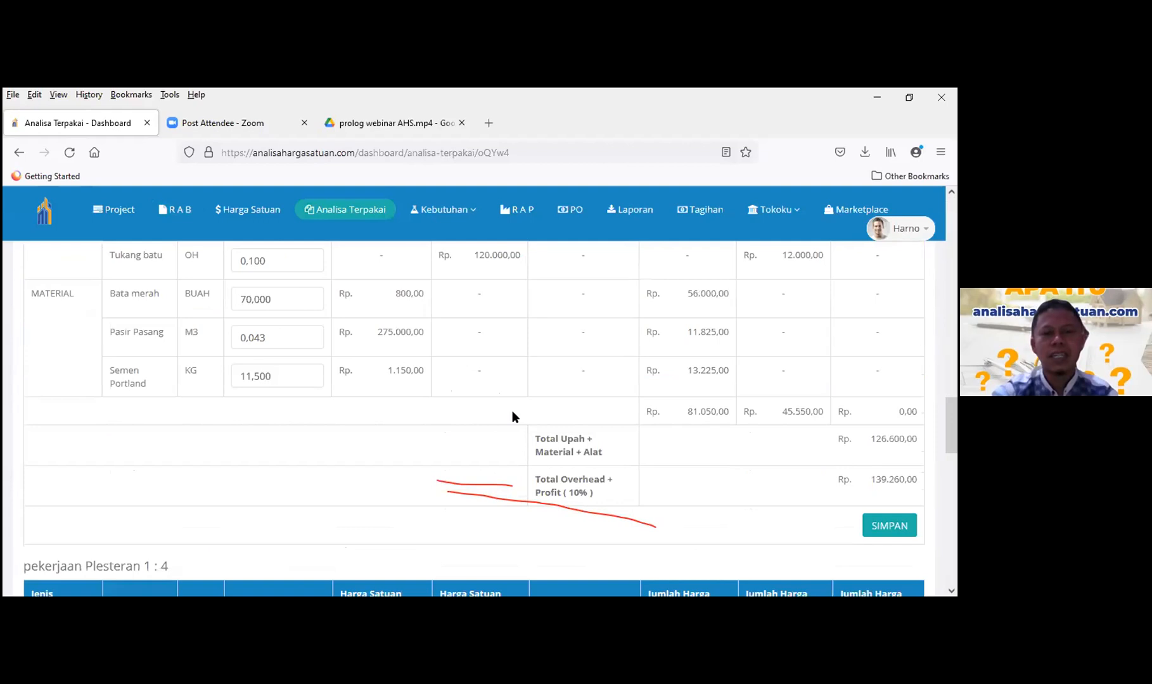
scroll(512, 416, up, 10)
scroll(511, 415, up, 4)
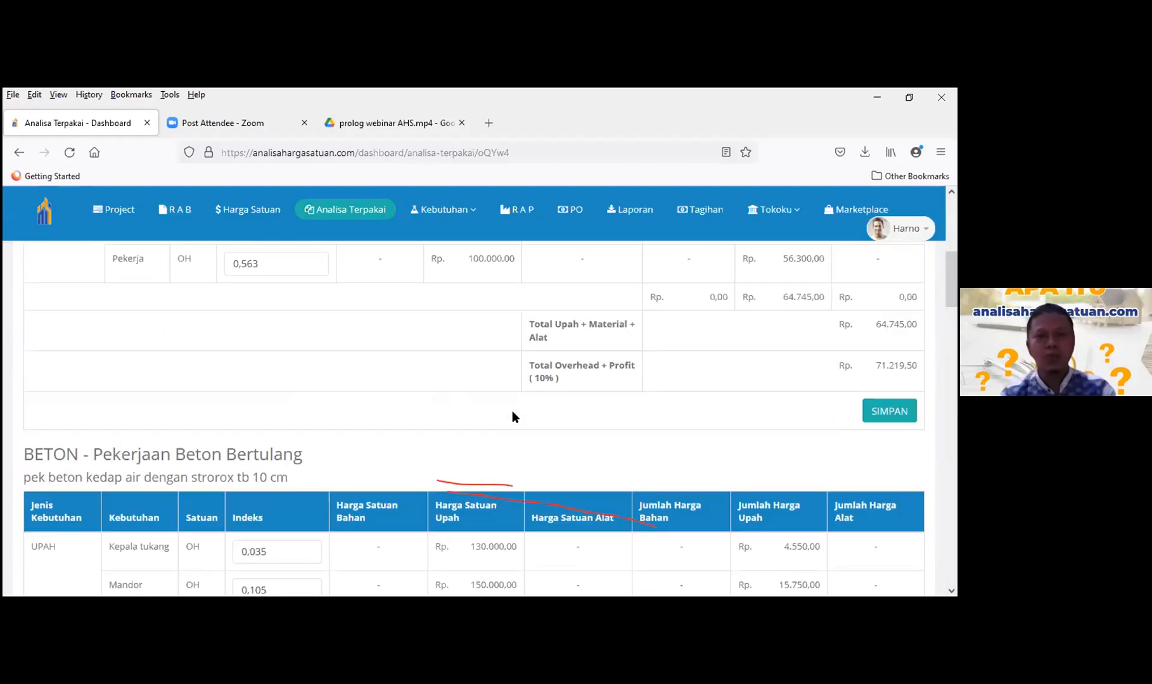
scroll(512, 416, up, 3)
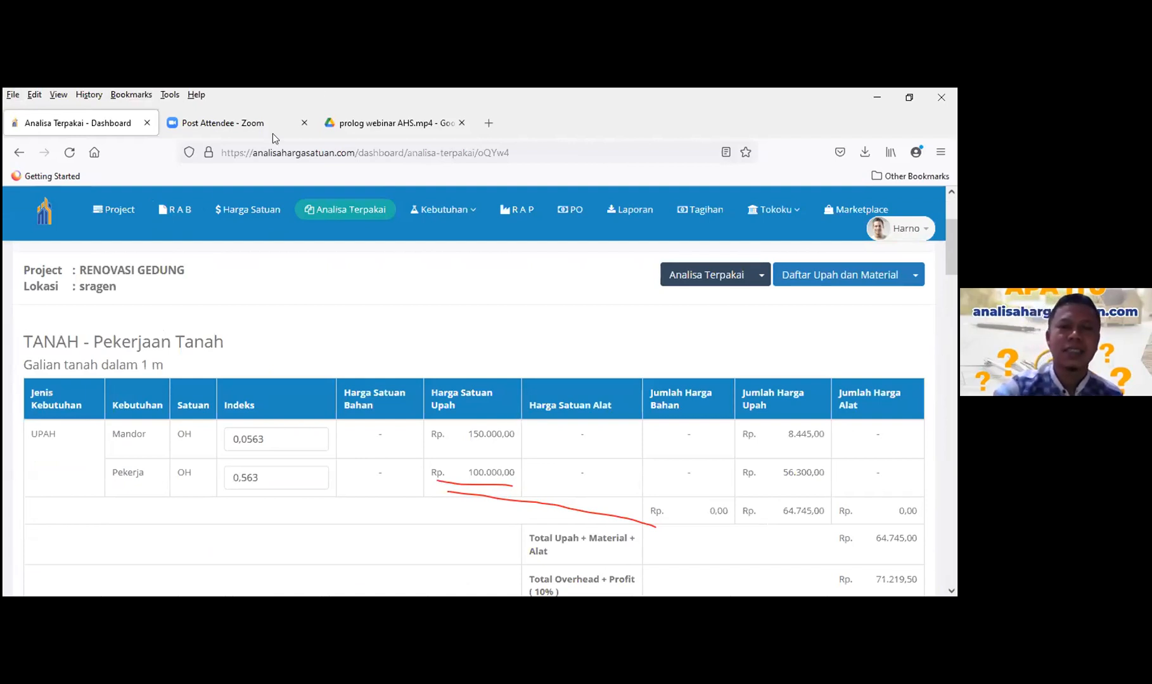
scroll(451, 307, up, 3)
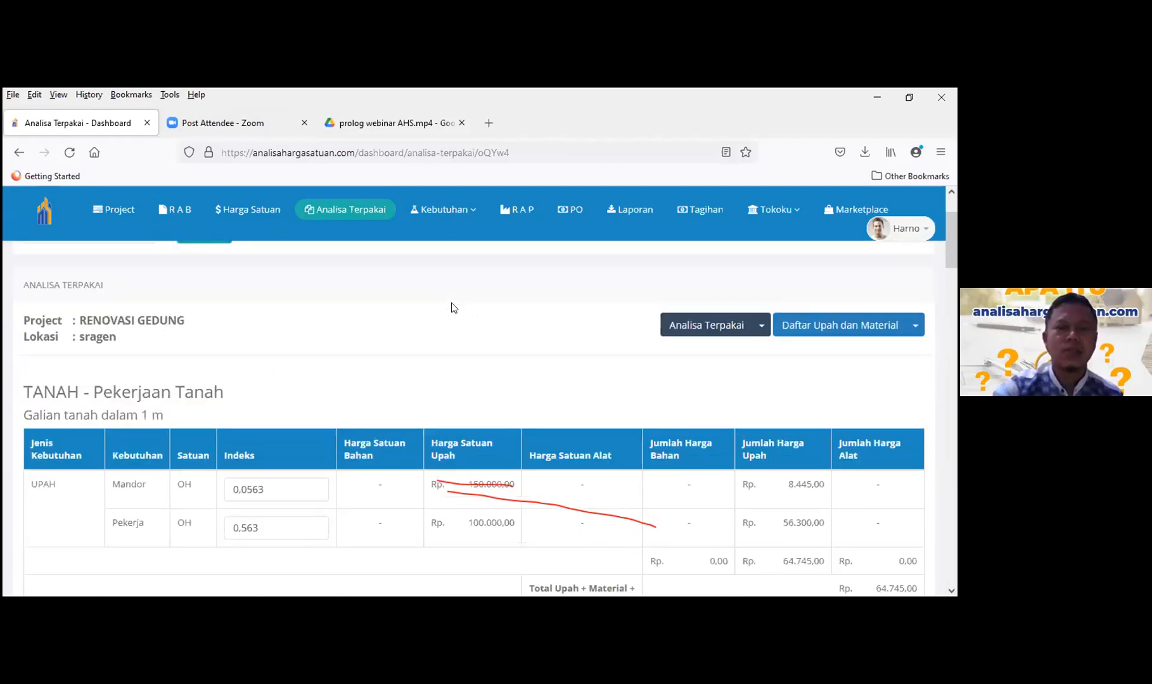
click(468, 214)
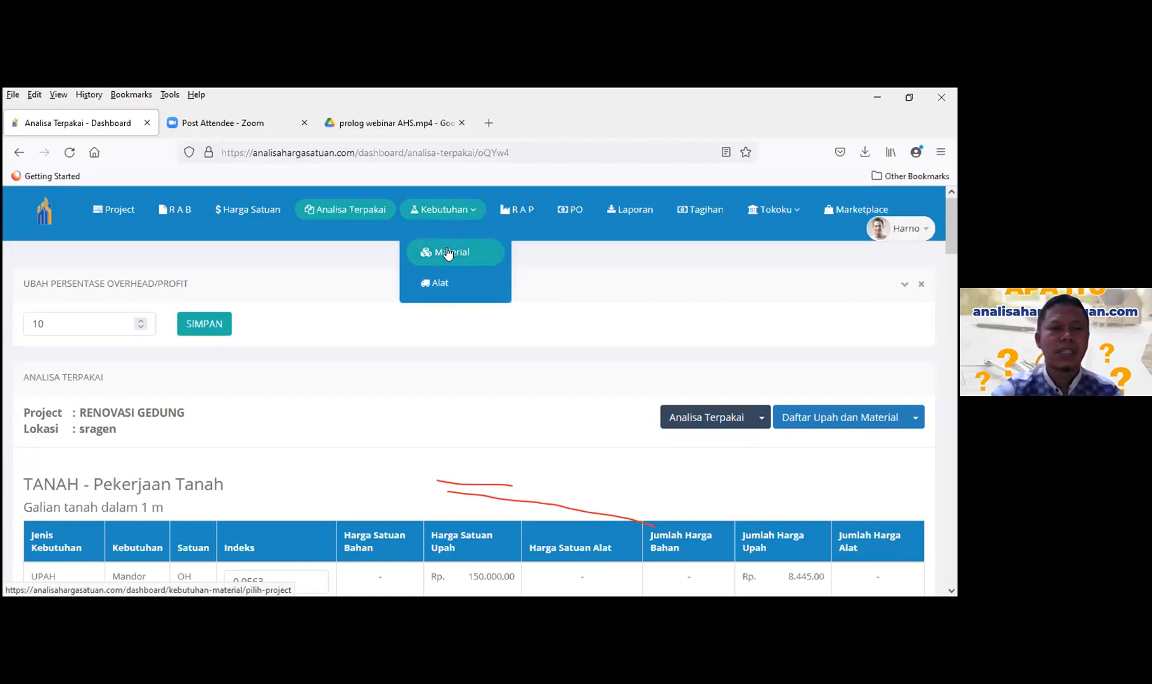
- Review Kebutuhan Material: six materials, Bata merah to Strorox – 100, totalling Rp 112.160.063,10
click(448, 253)
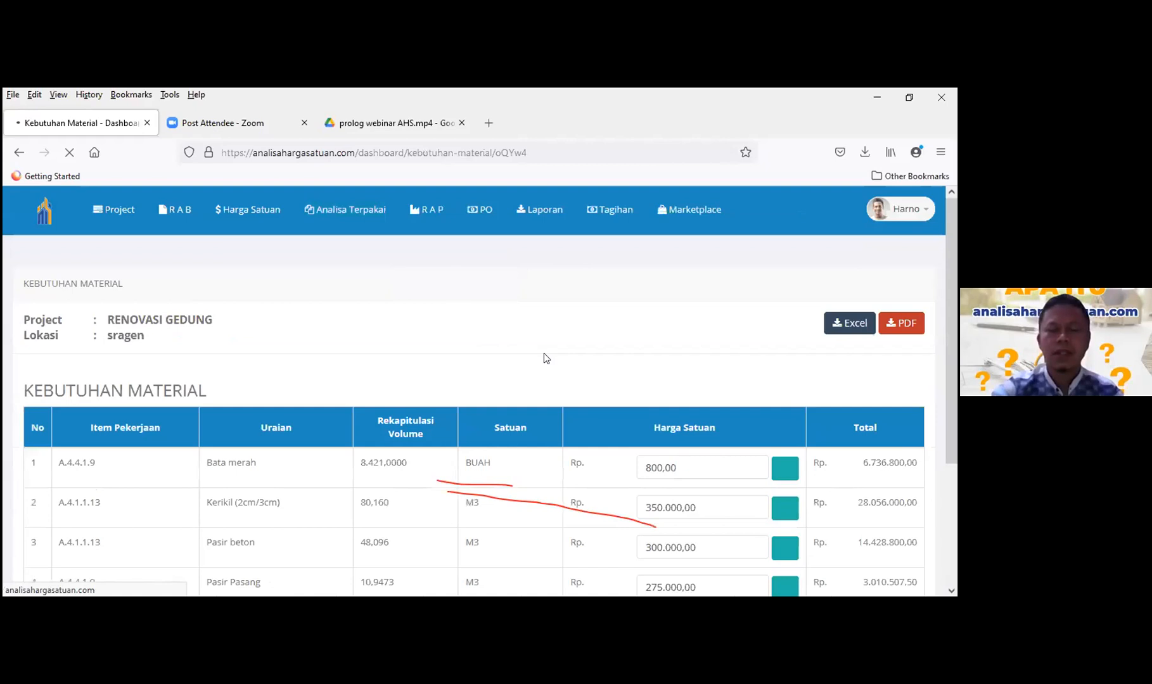
scroll(543, 357, down, 3)
scroll(544, 358, up, 3)
scroll(567, 418, down, 3)
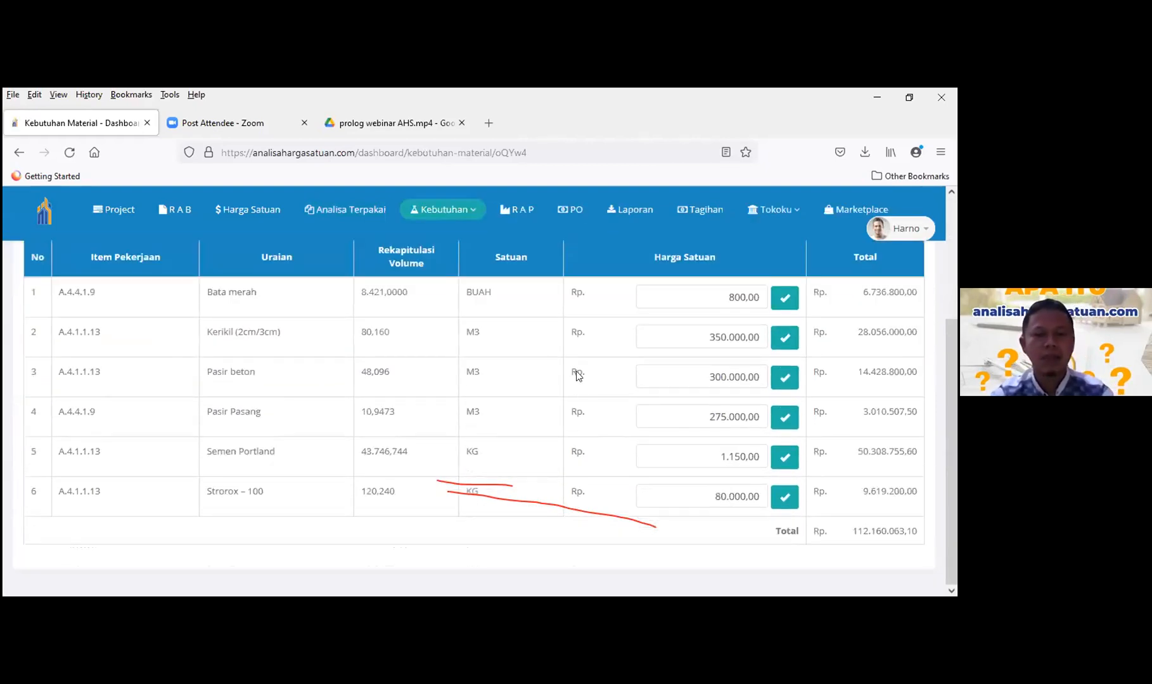
scroll(408, 398, up, 3)
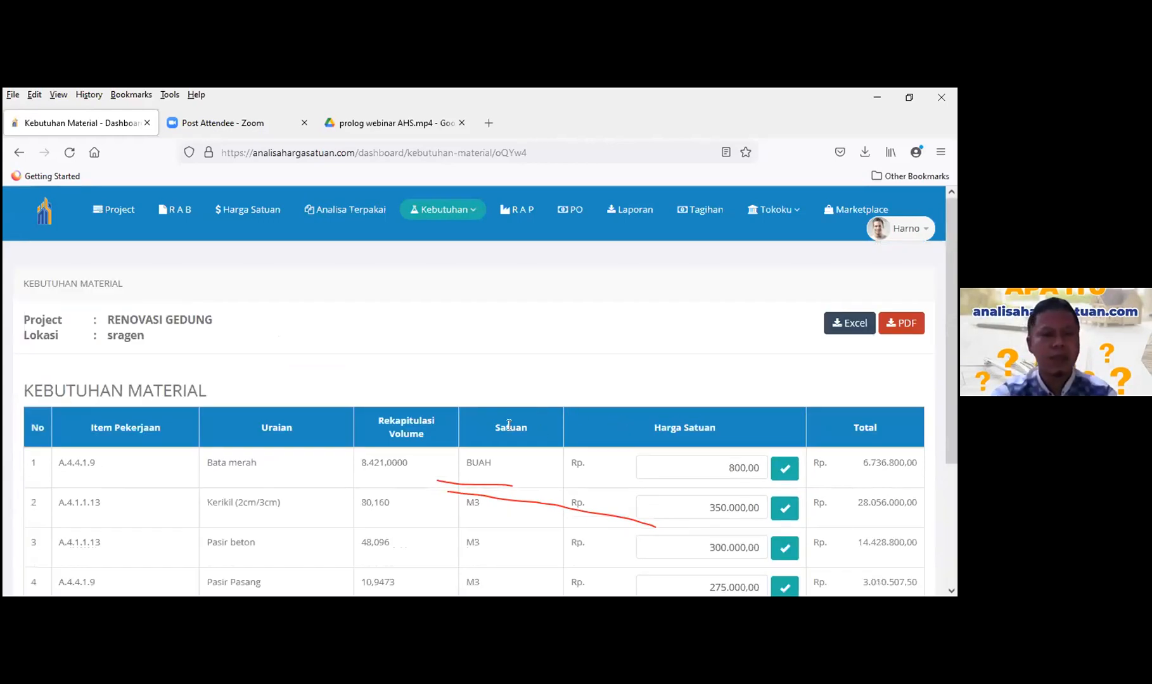
scroll(508, 418, down, 3)
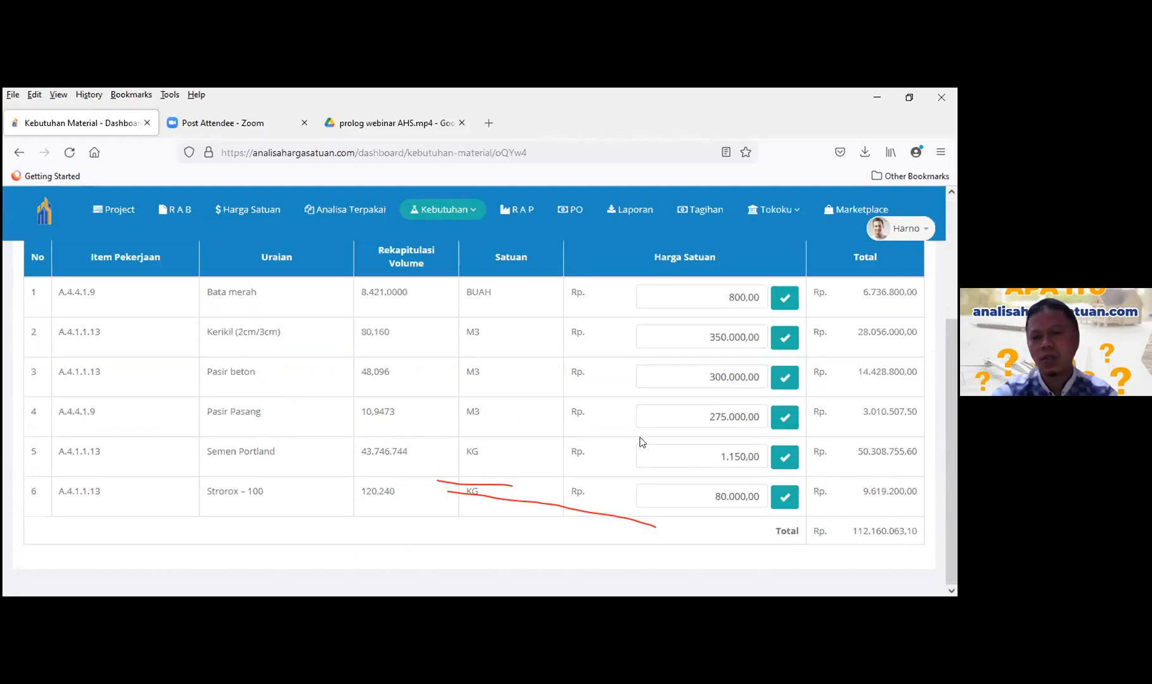
scroll(652, 414, up, 3)
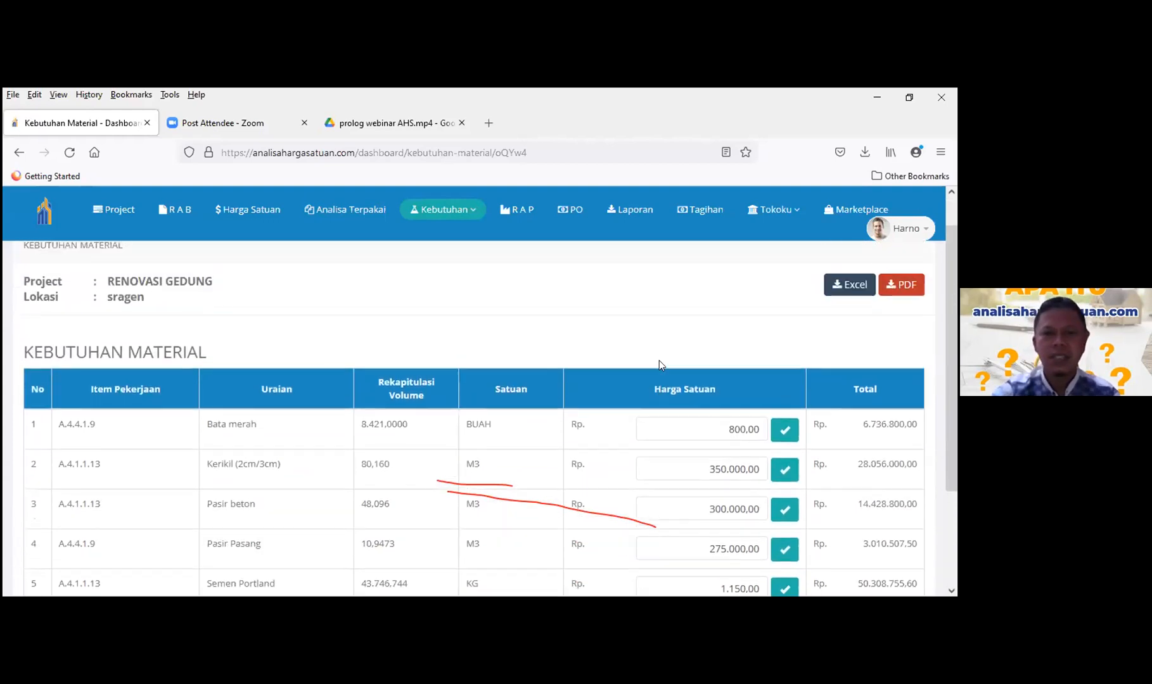
scroll(658, 361, down, 3)
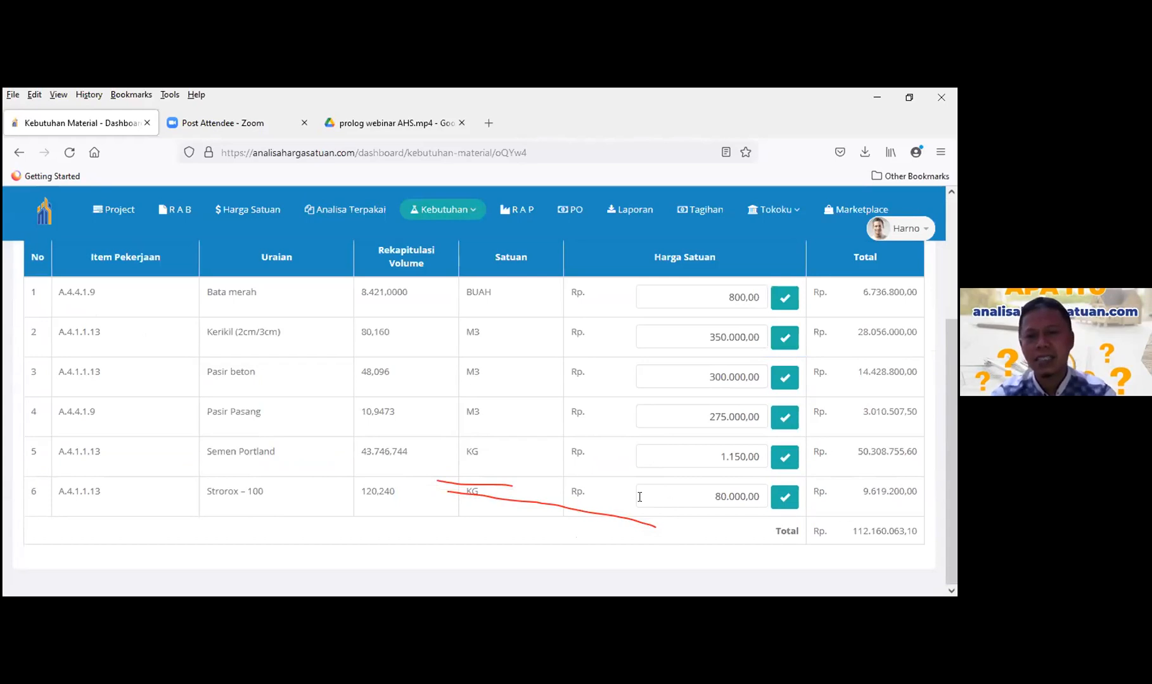
scroll(630, 473, up, 5)
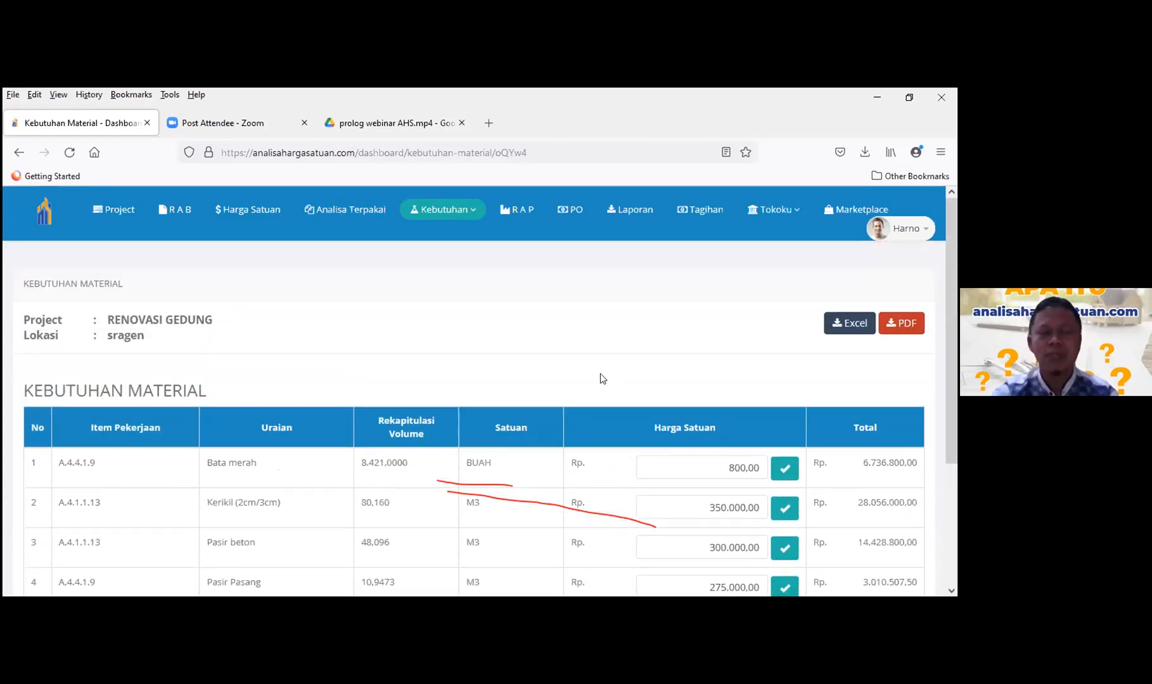
scroll(602, 393, down, 5)
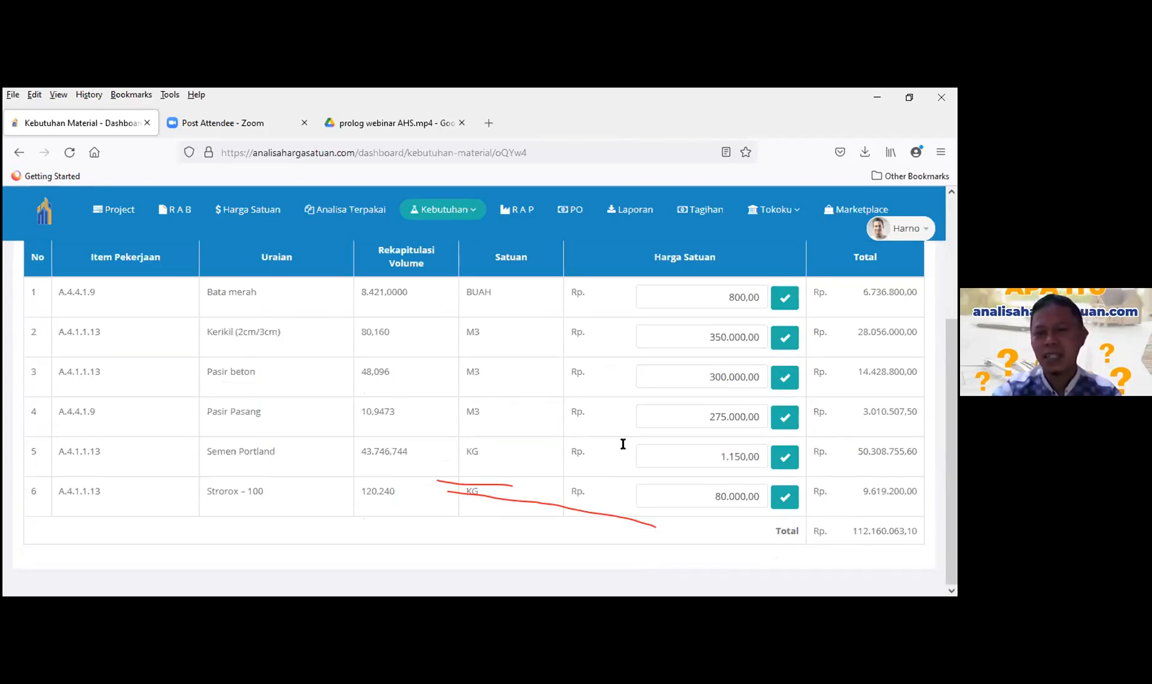
scroll(653, 443, up, 3)
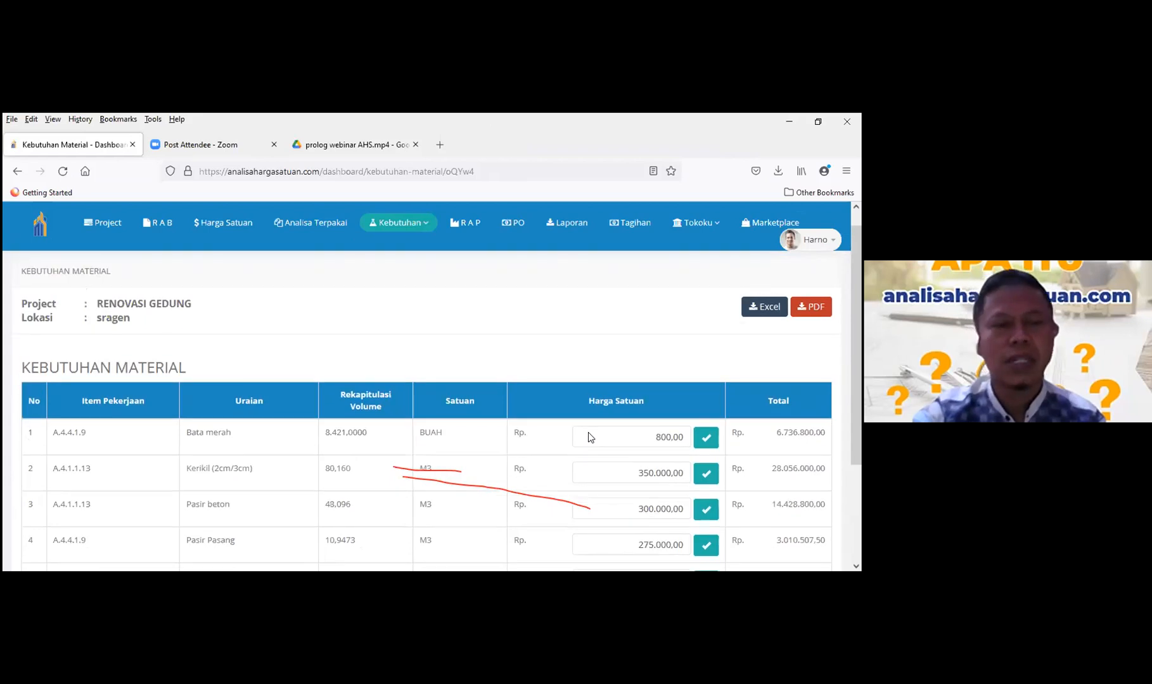
scroll(588, 436, up, 1)
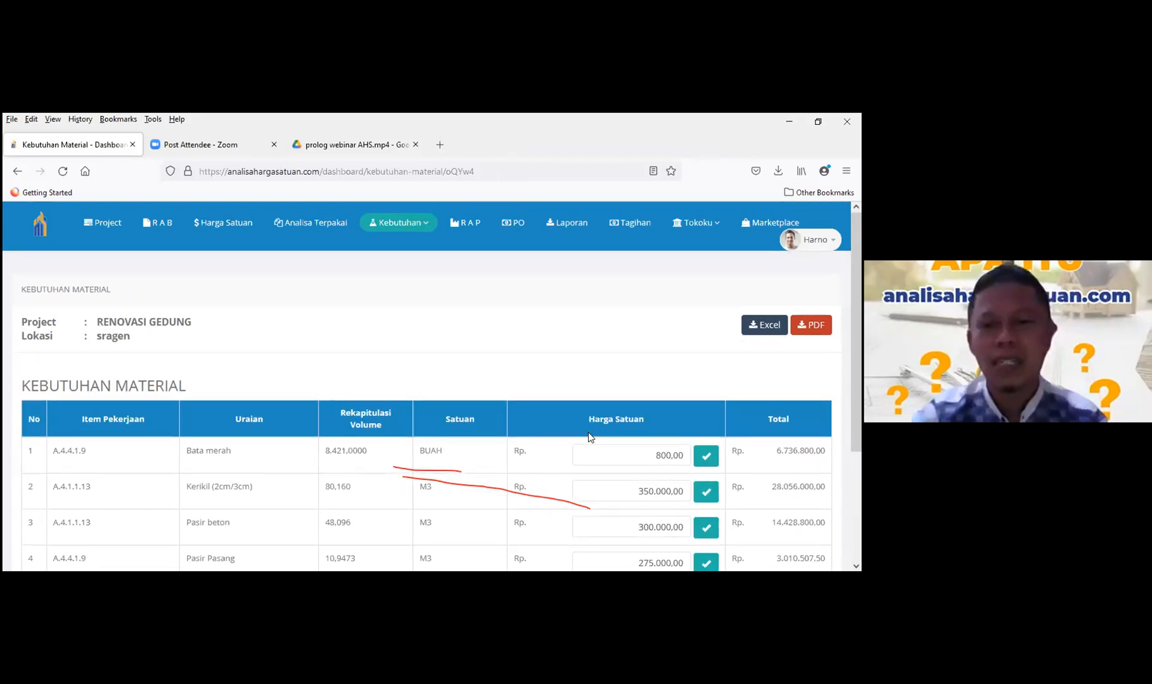
scroll(588, 437, down, 3)
scroll(588, 432, down, 1)
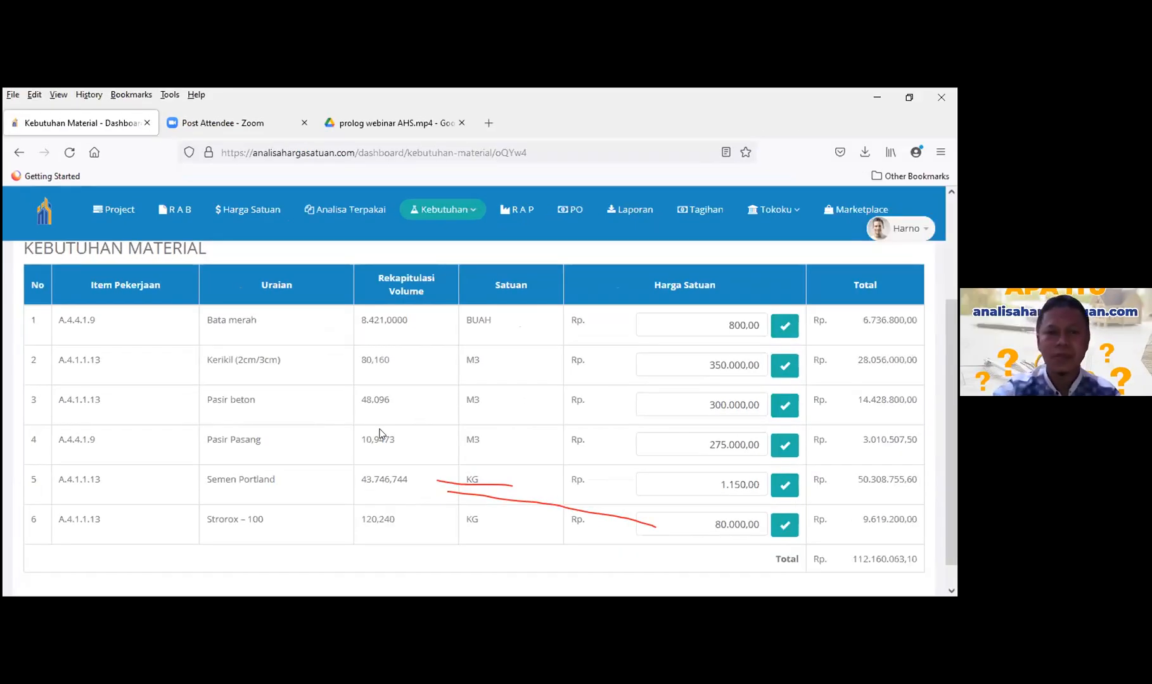
scroll(319, 417, up, 3)
scroll(597, 374, up, 1)
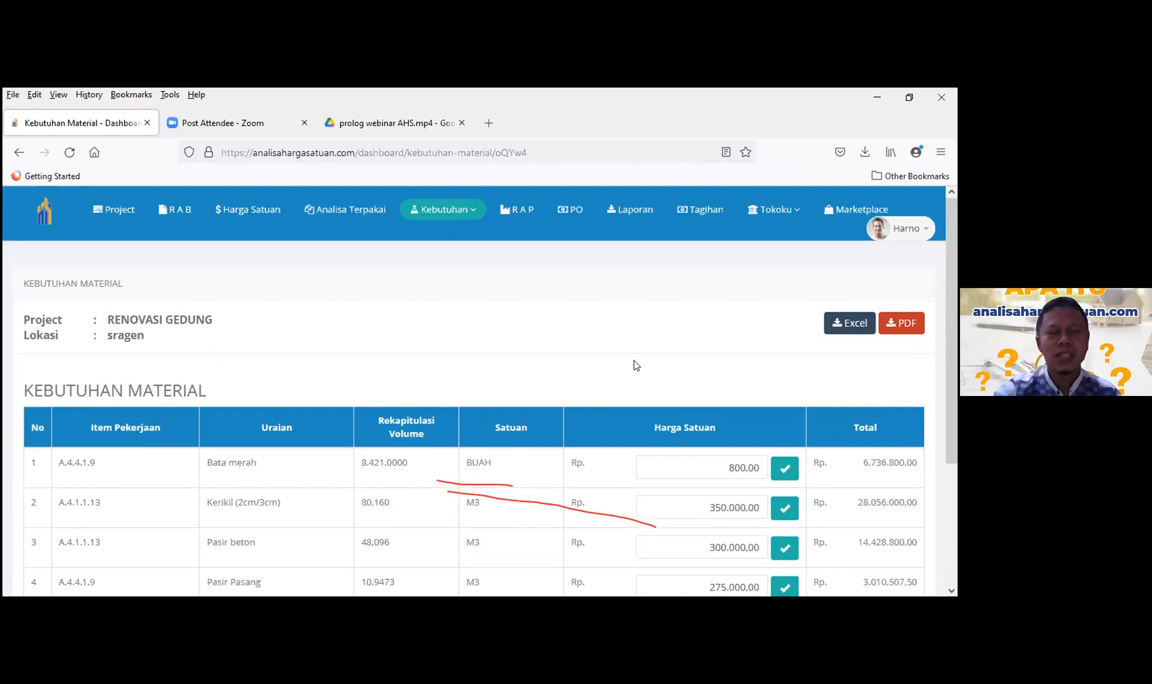
scroll(407, 320, down, 4)
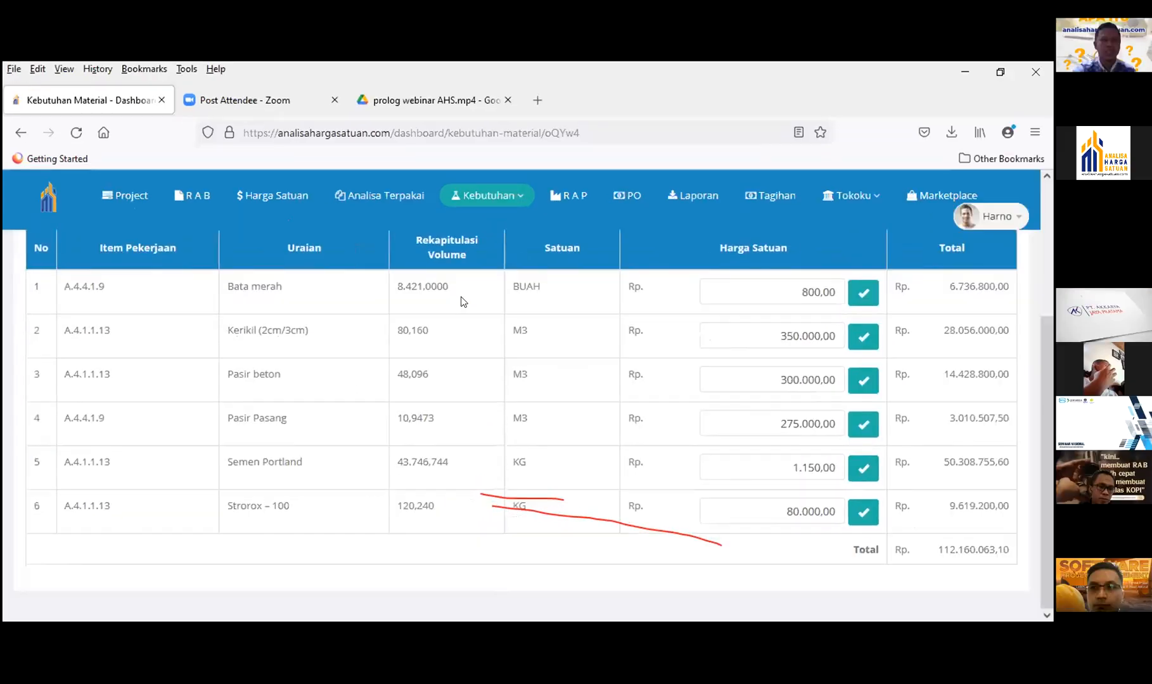
click(520, 198)
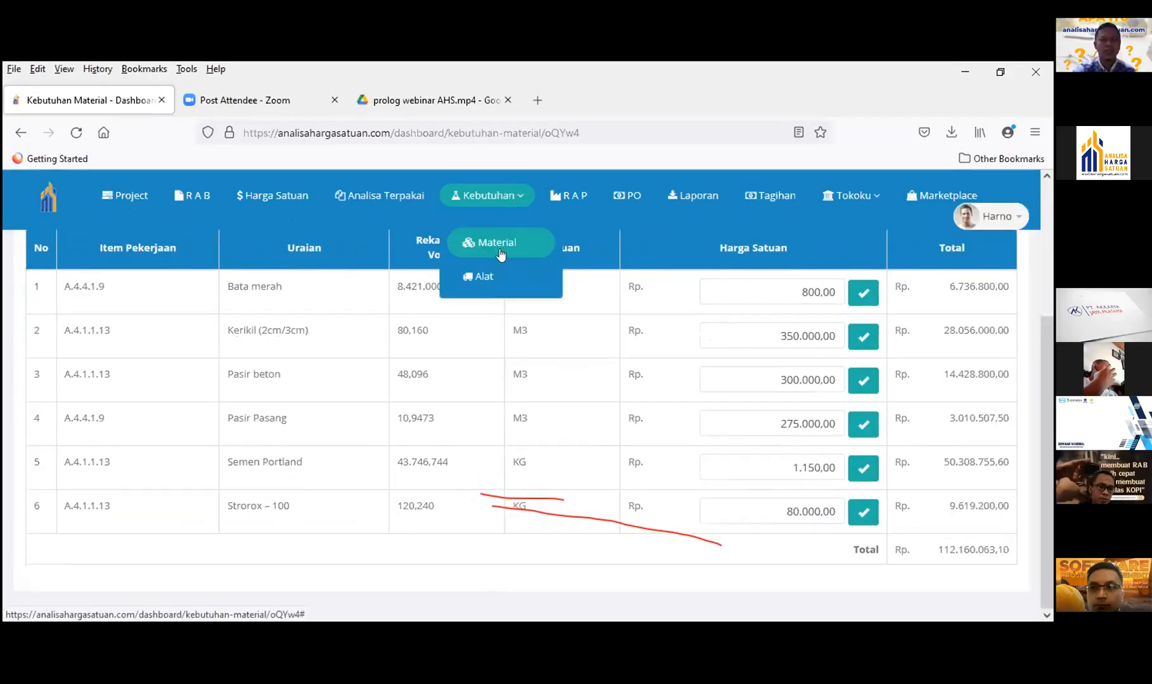
- Show the Kebutuhan Alat page, which lists no equipment and a Rp 0,00 total
click(491, 273)
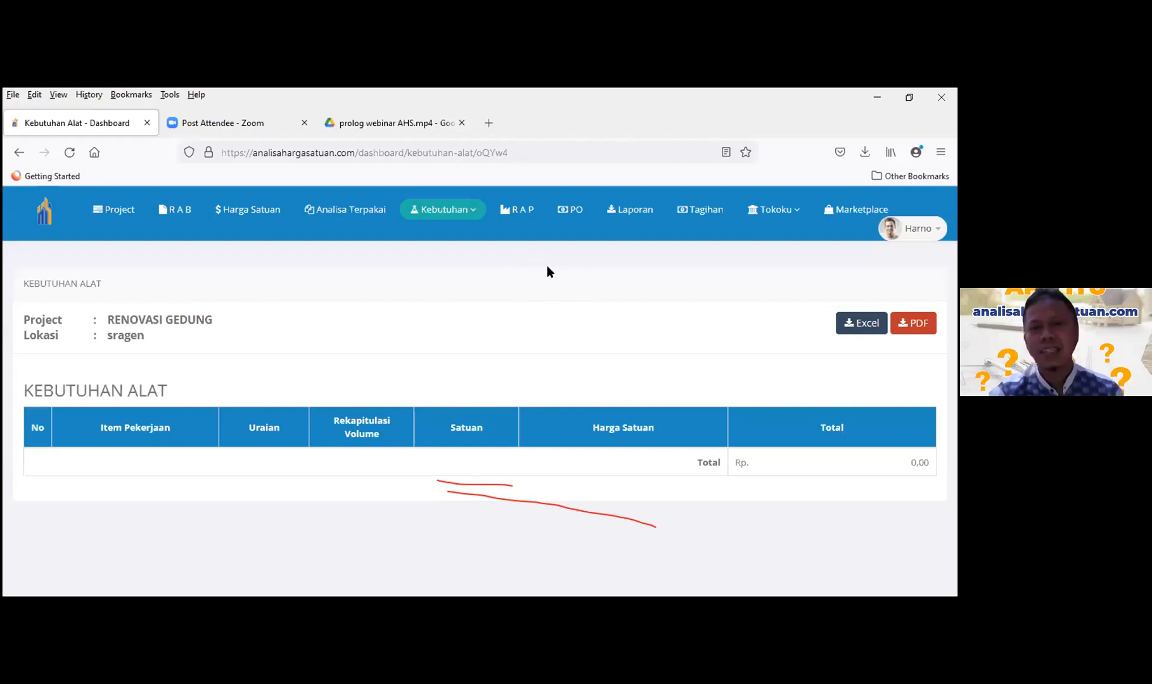
click(515, 210)
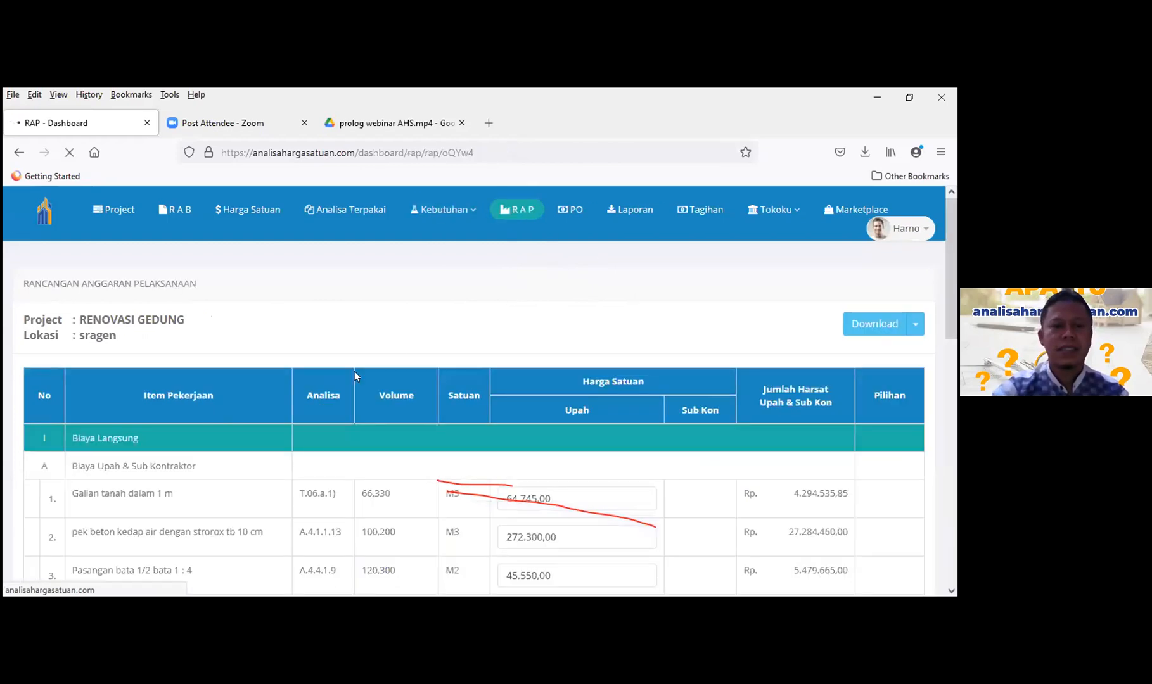
scroll(529, 354, down, 2)
scroll(533, 358, up, 2)
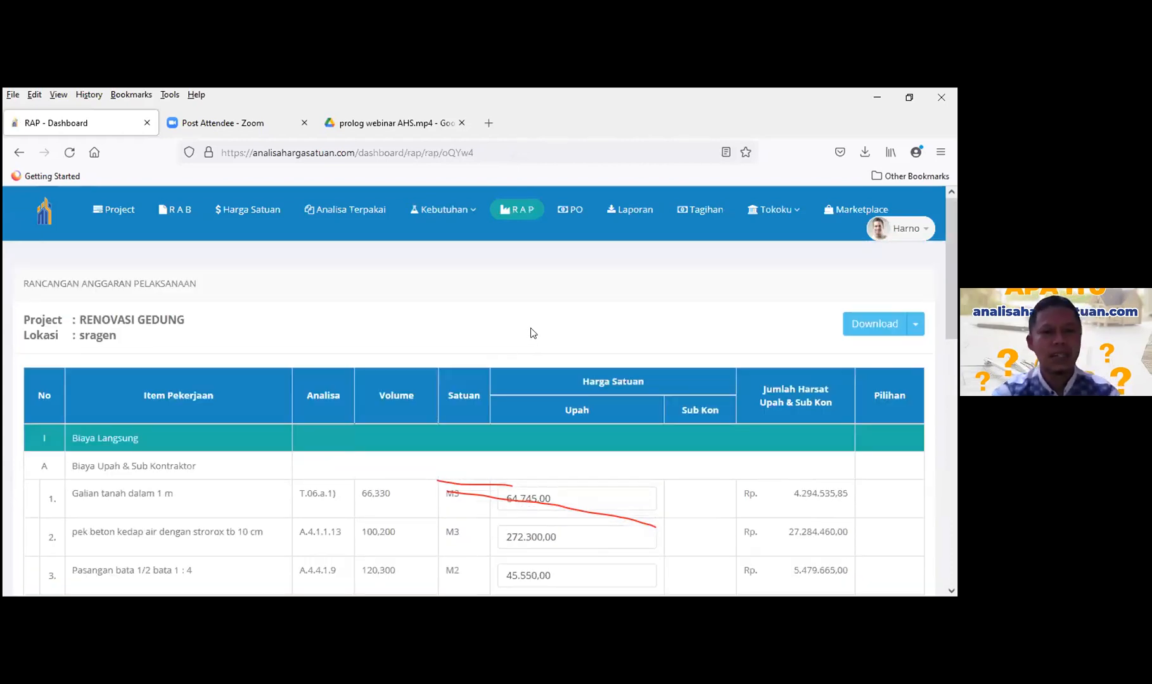
scroll(531, 332, down, 3)
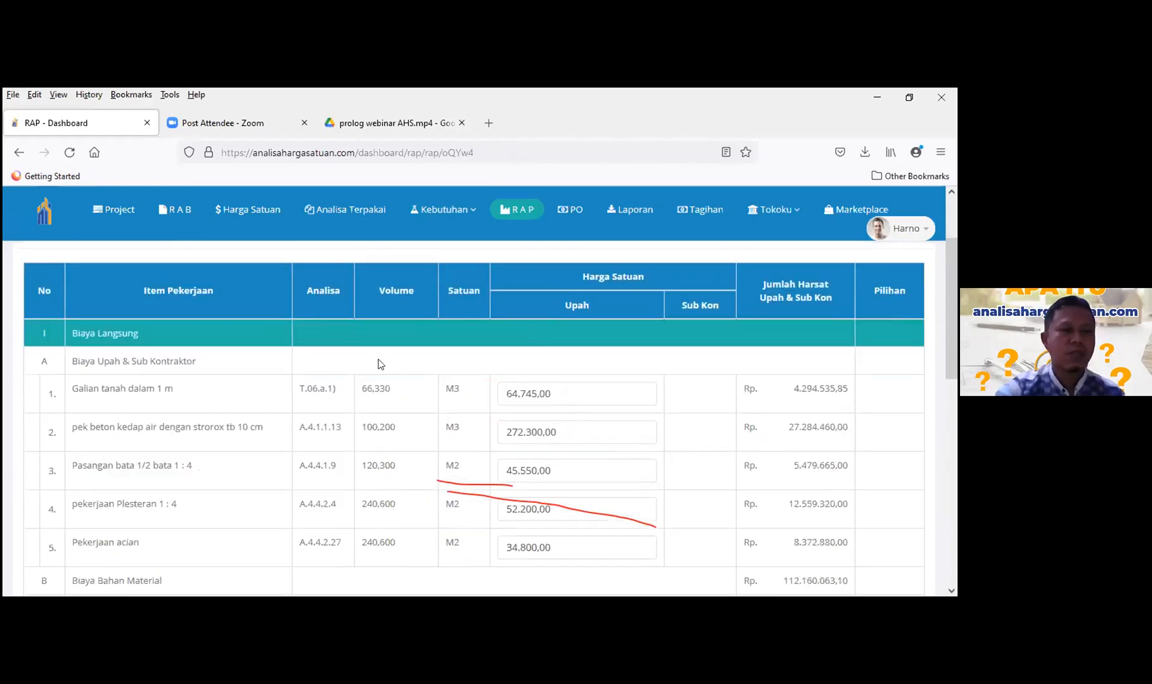
scroll(250, 362, down, 5)
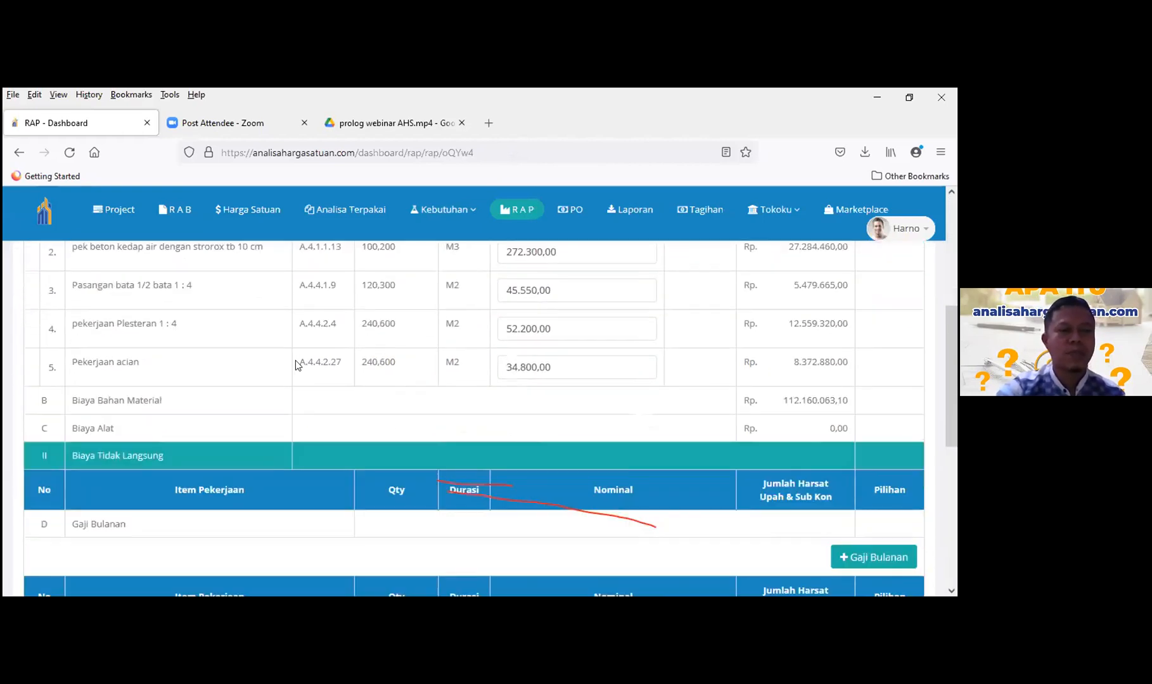
scroll(211, 352, up, 4)
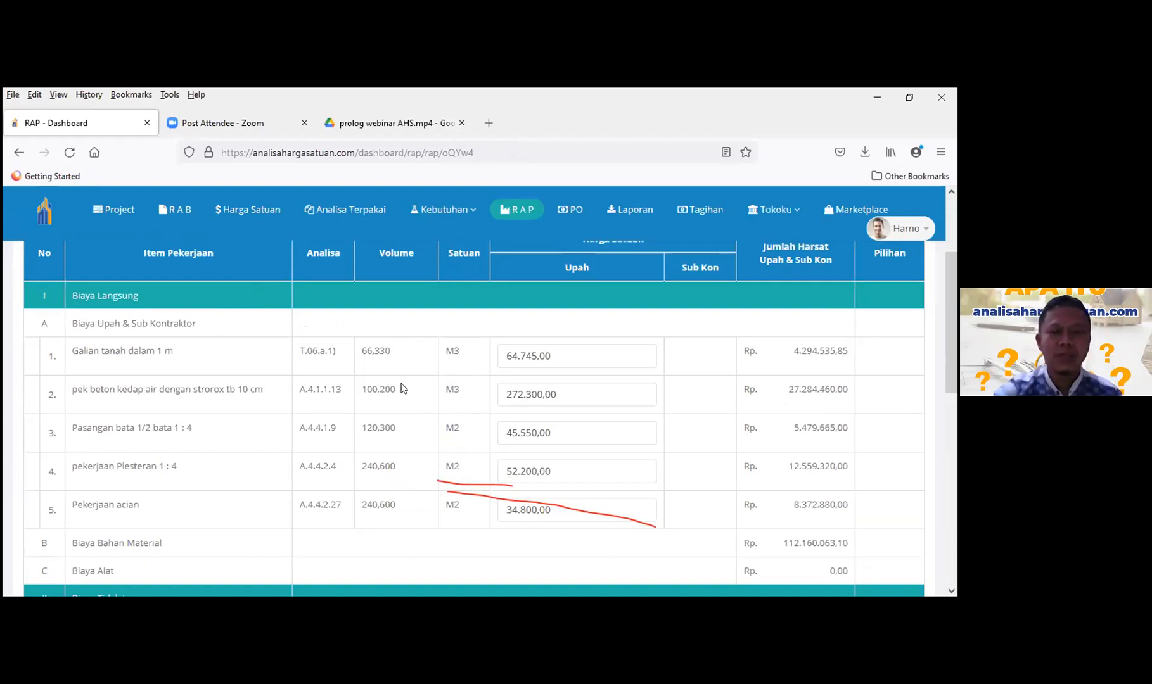
scroll(600, 366, up, 3)
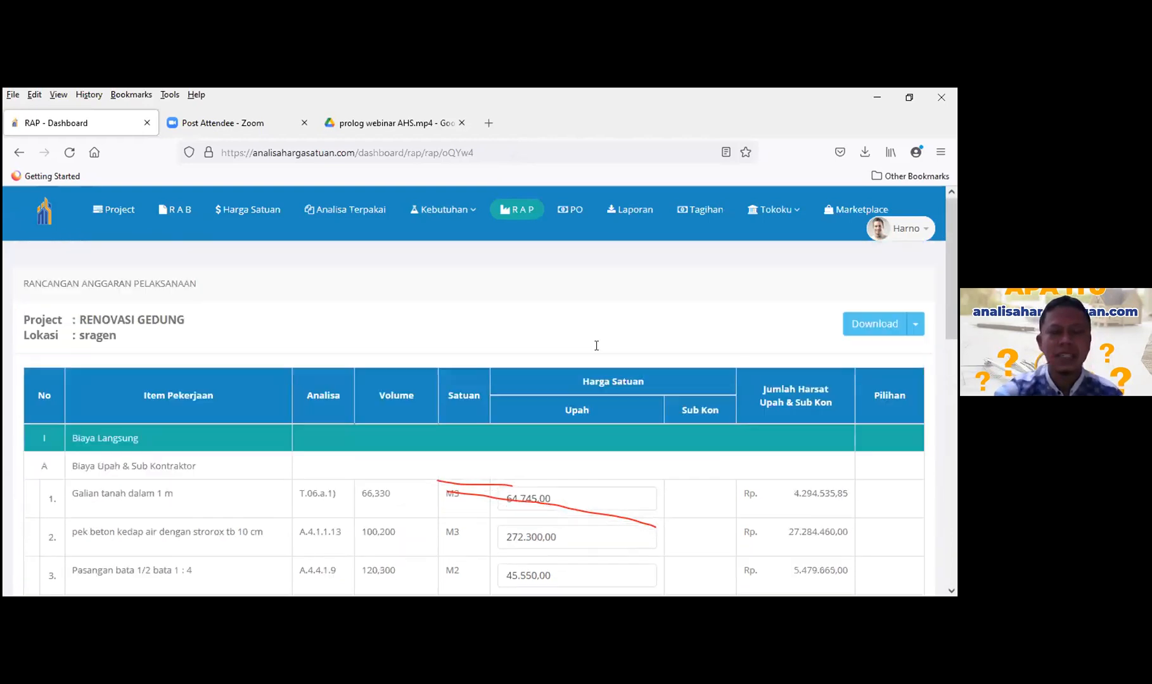
scroll(330, 360, down, 3)
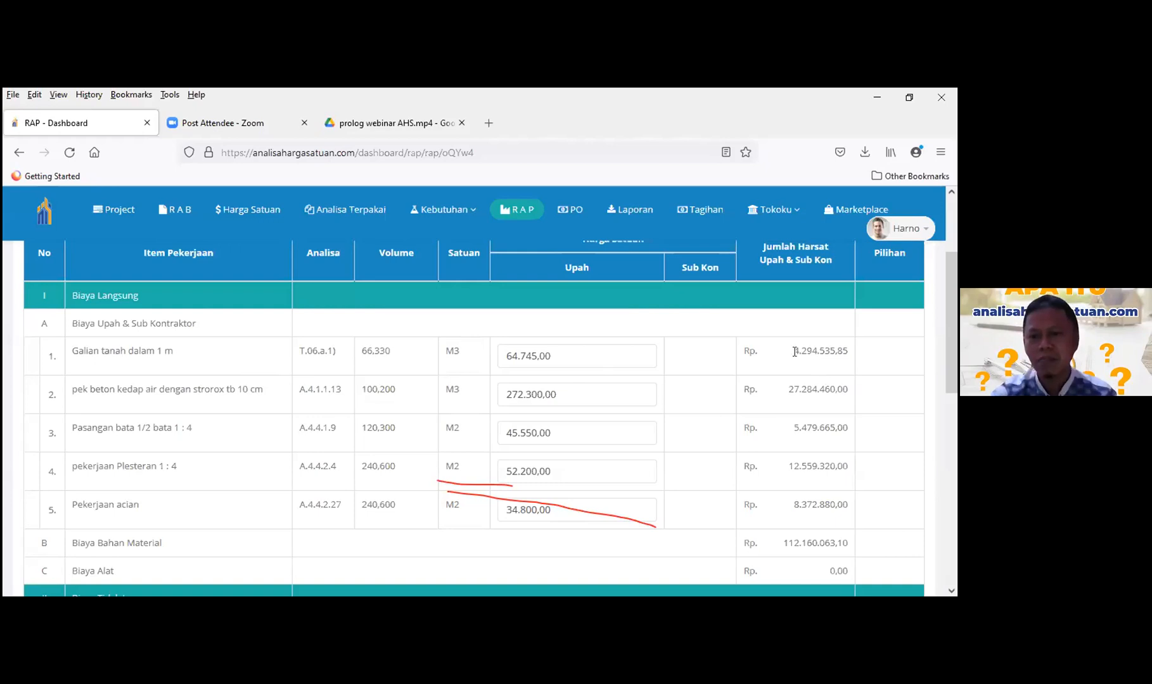
drag(793, 350, 839, 351)
click(897, 355)
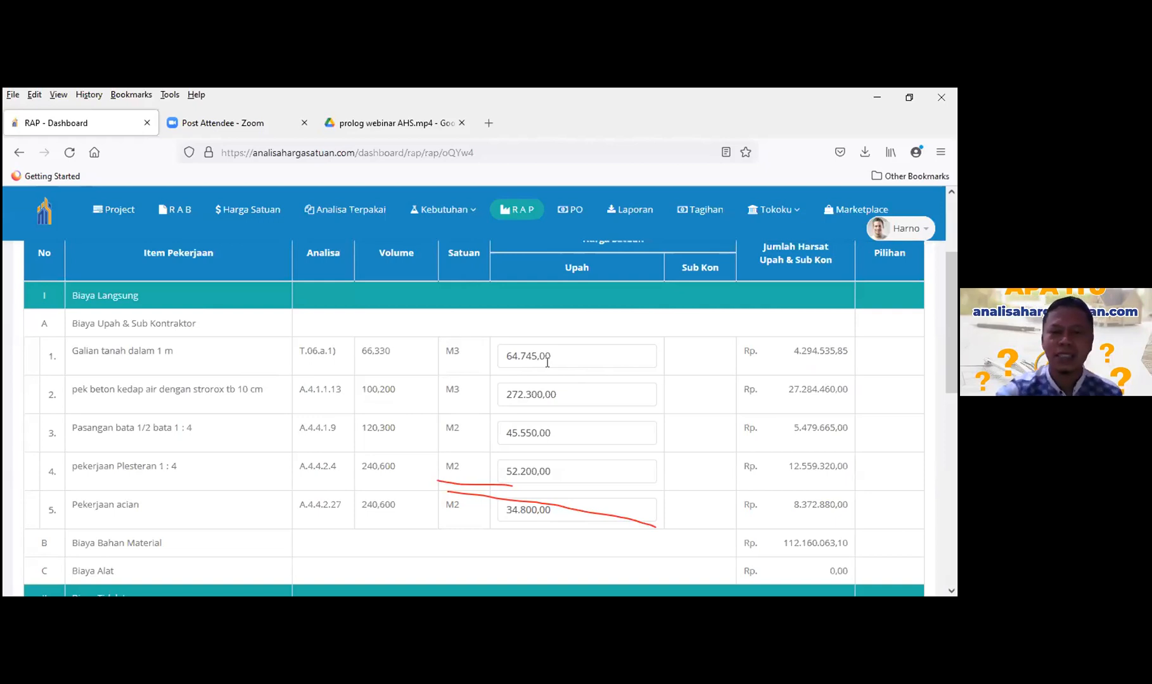
scroll(503, 332, up, 1)
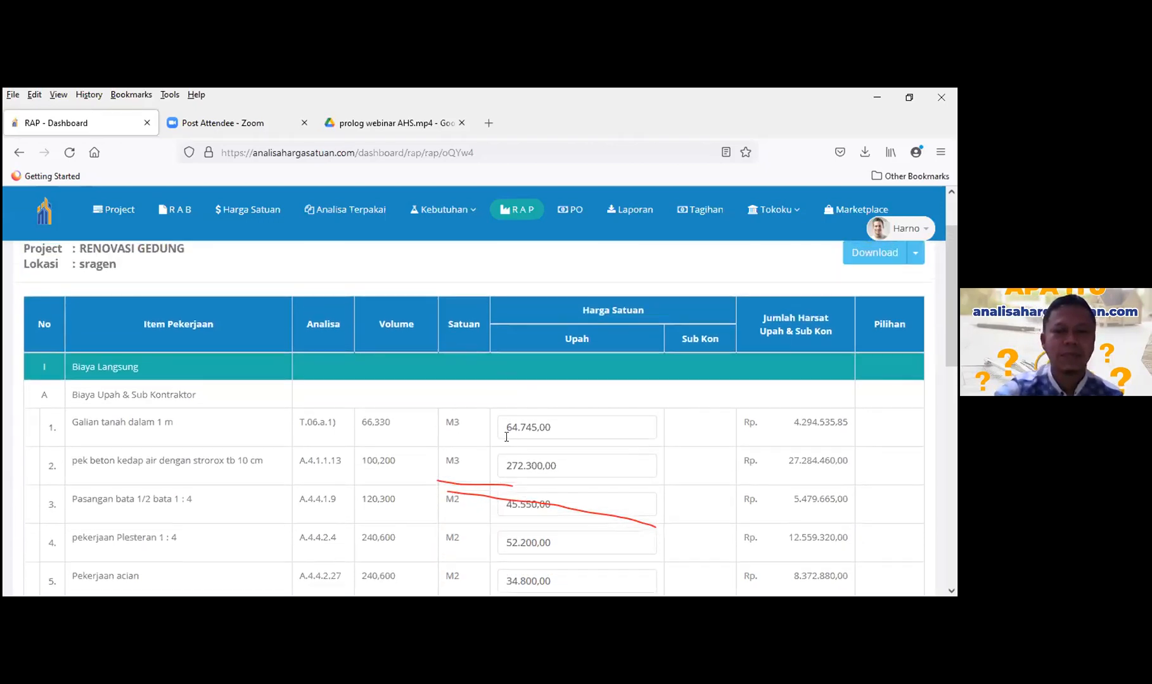
scroll(506, 437, down, 2)
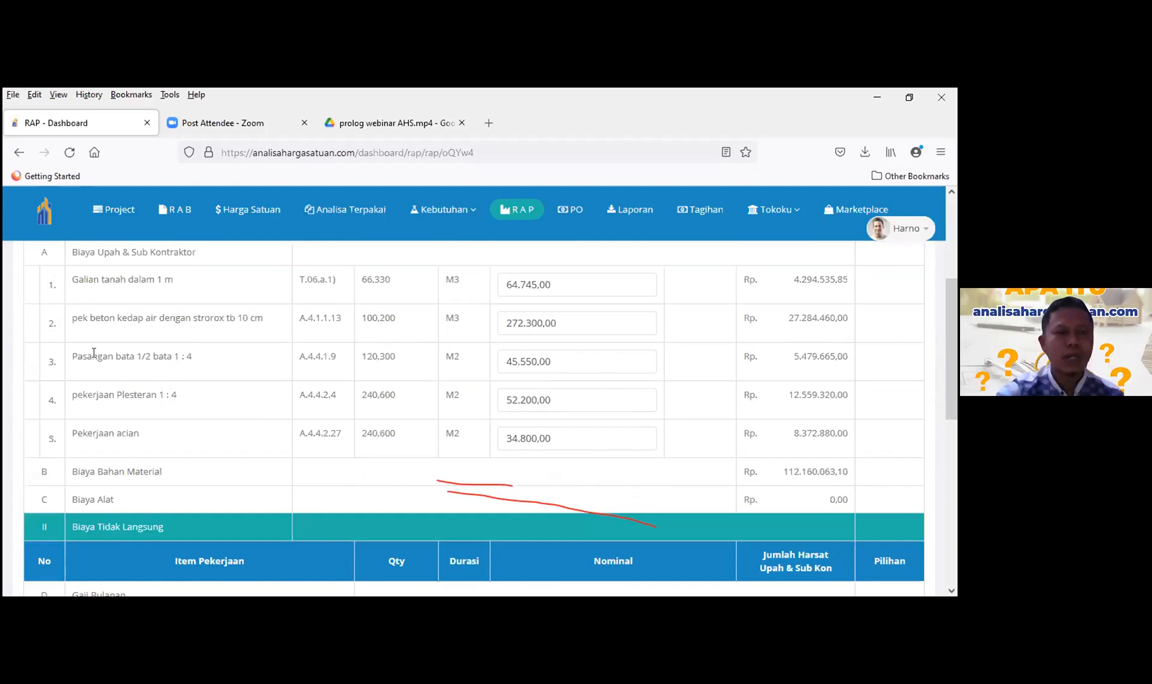
scroll(94, 353, up, 1)
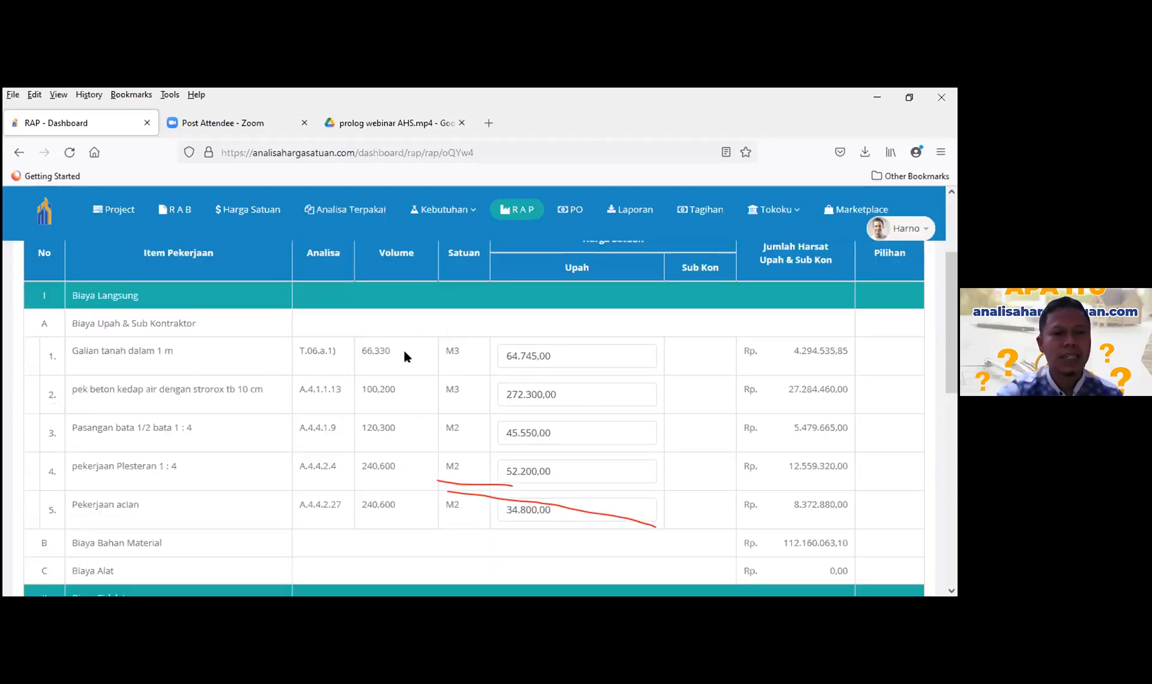
scroll(403, 351, down, 1)
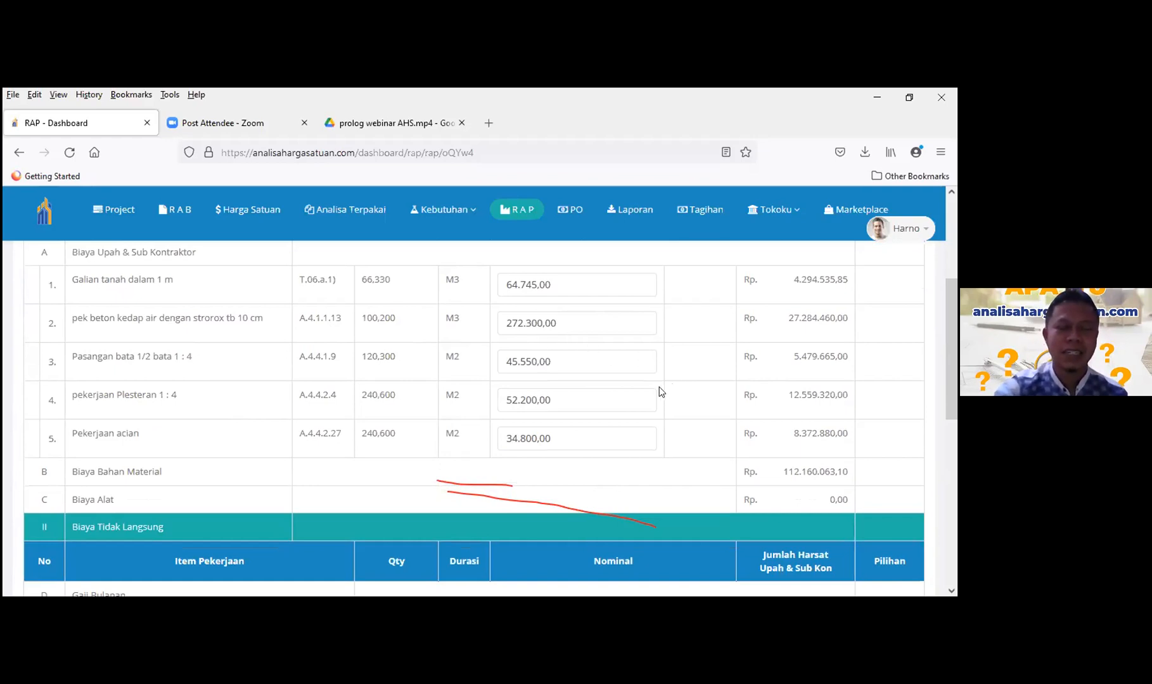
scroll(660, 392, up, 2)
scroll(661, 391, up, 1)
scroll(661, 392, down, 3)
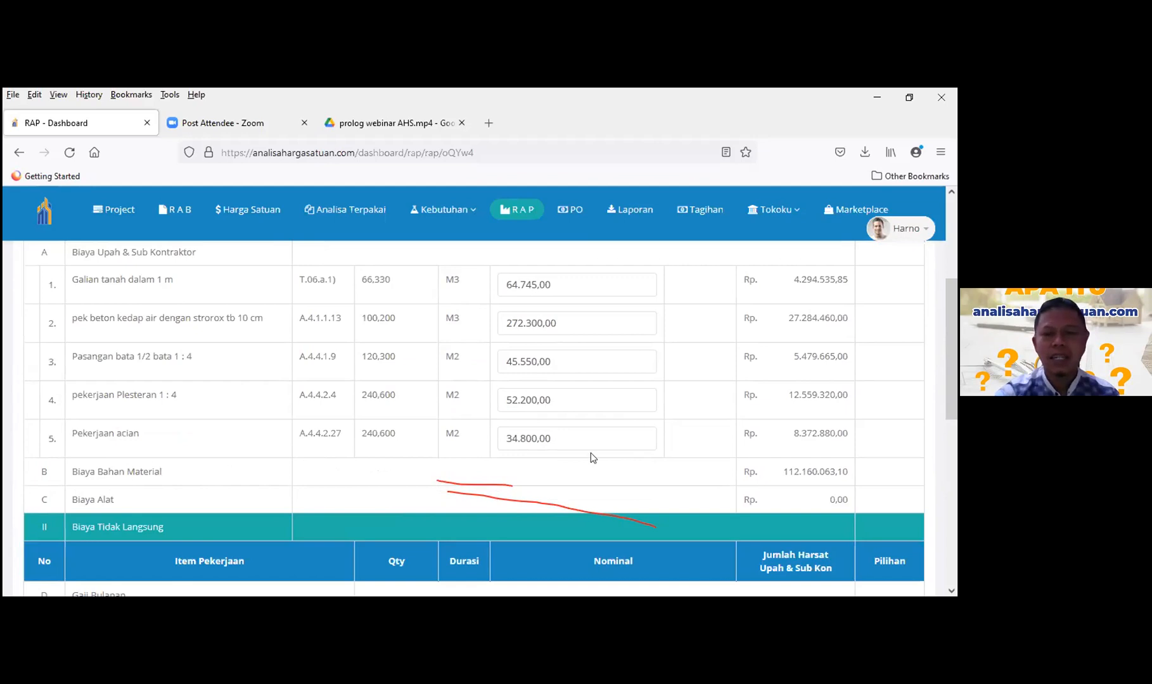
drag(782, 472, 850, 473)
click(852, 468)
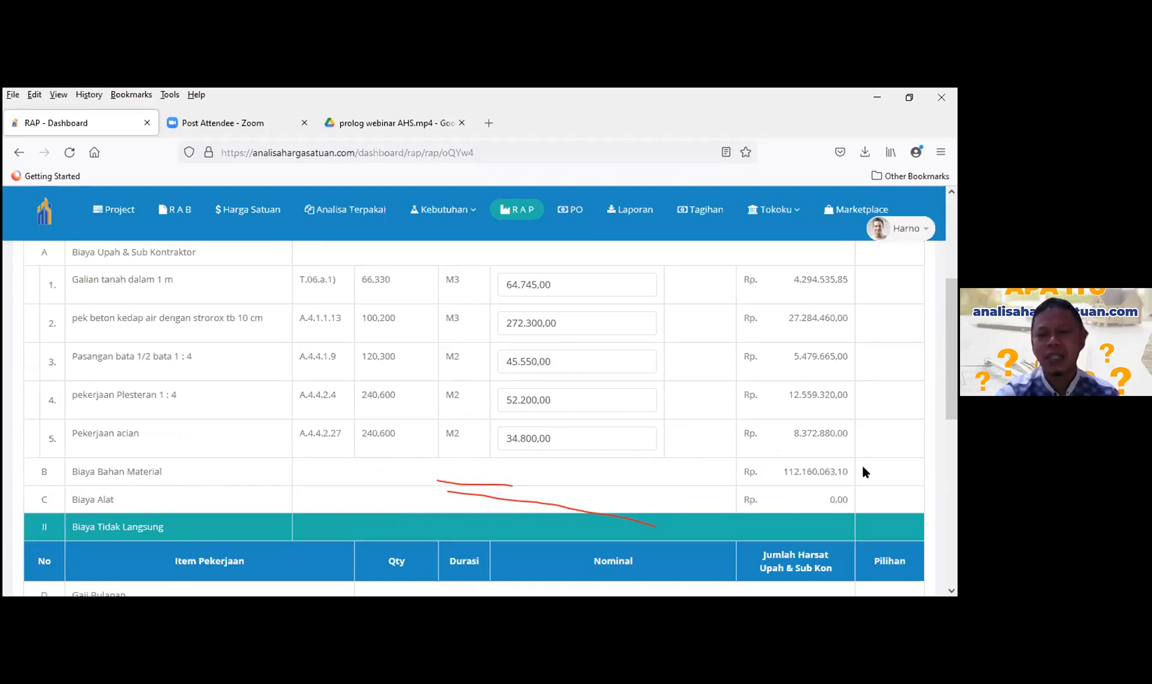
click(448, 211)
click(452, 252)
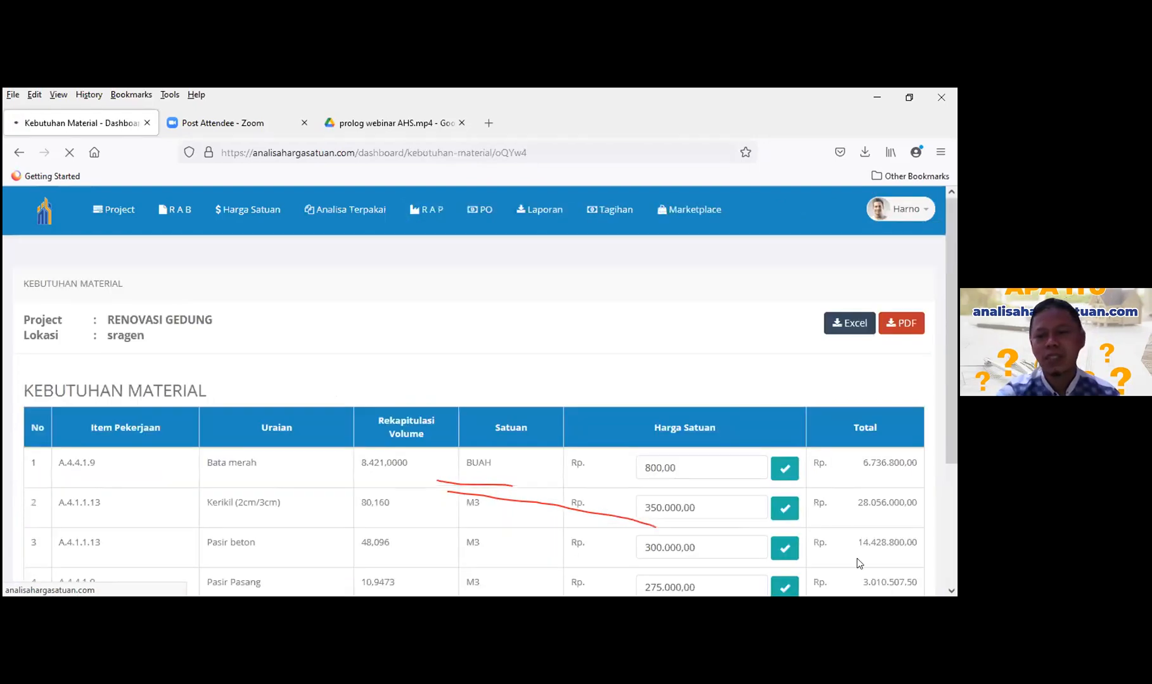
scroll(761, 337, down, 5)
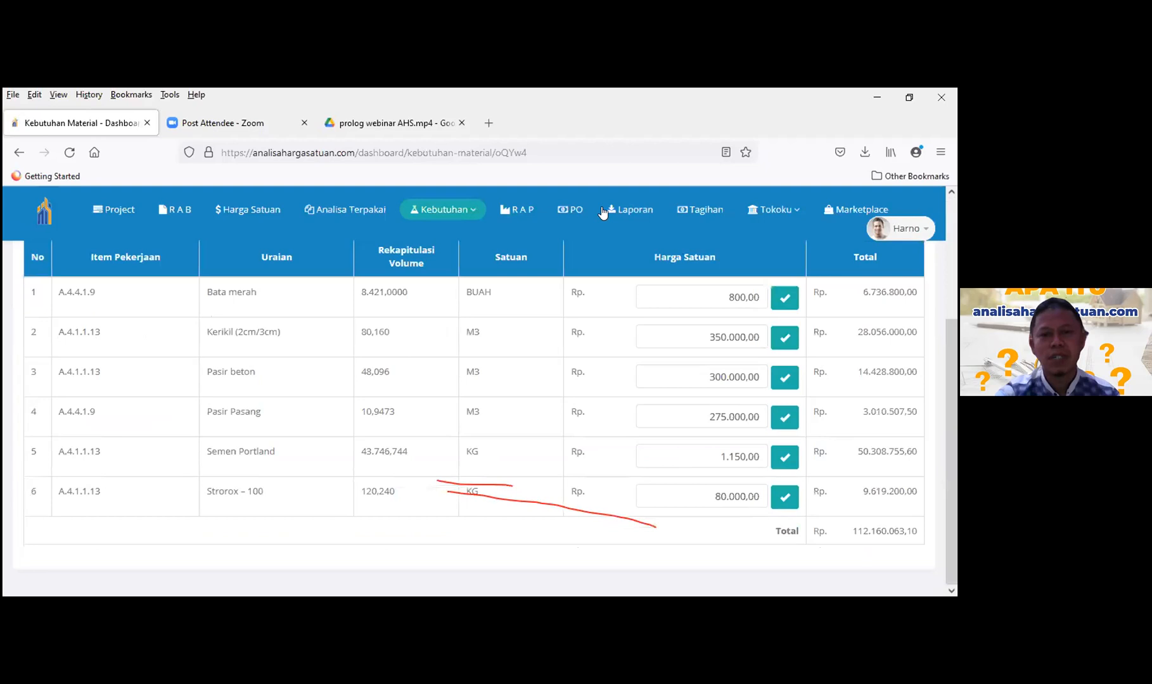
click(514, 211)
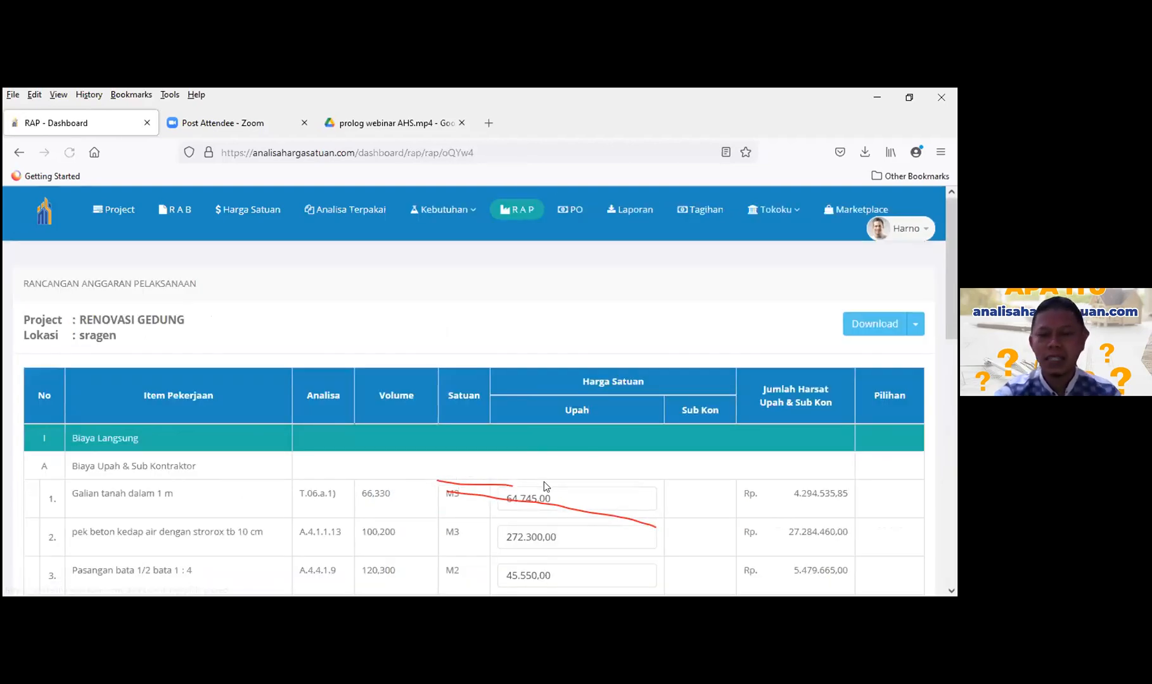
scroll(550, 463, down, 3)
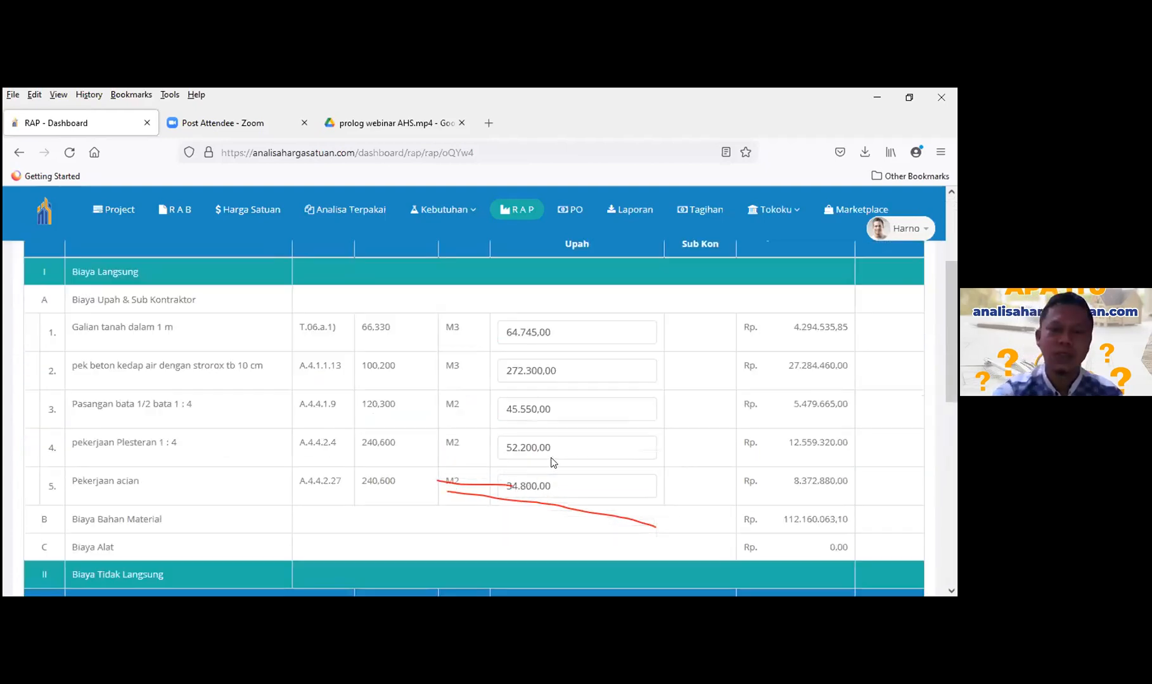
scroll(551, 462, down, 3)
scroll(550, 461, up, 3)
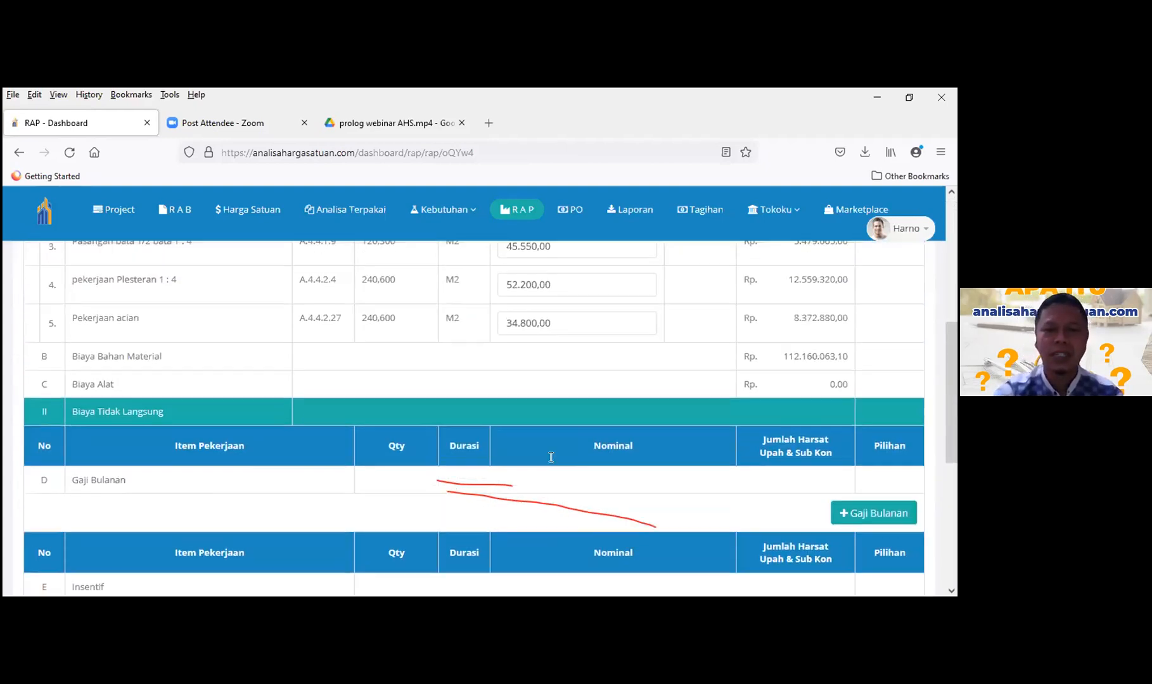
scroll(634, 451, up, 3)
scroll(637, 451, down, 4)
scroll(636, 429, down, 3)
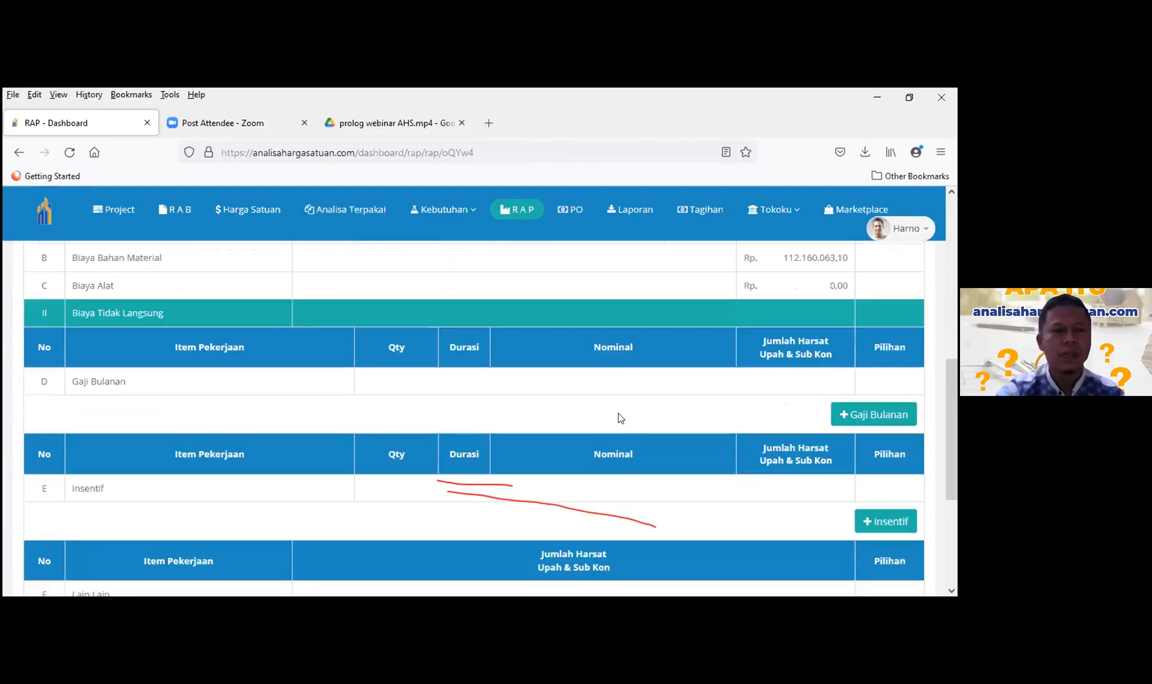
scroll(240, 440, up, 3)
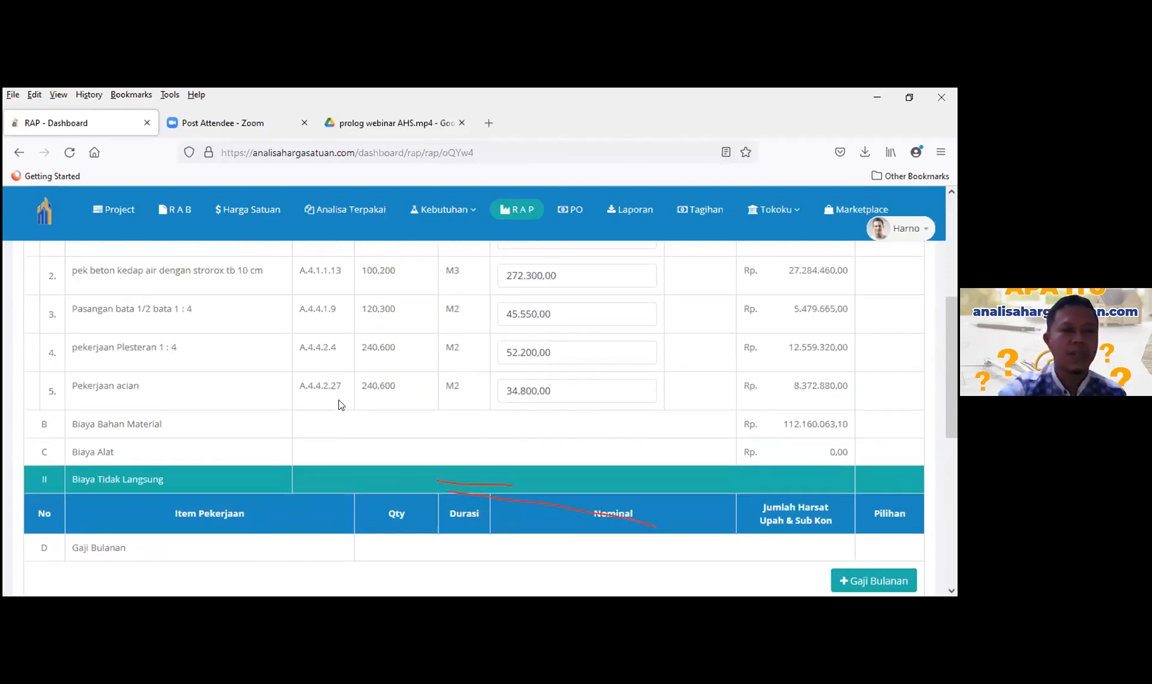
scroll(338, 401, up, 3)
scroll(393, 387, down, 6)
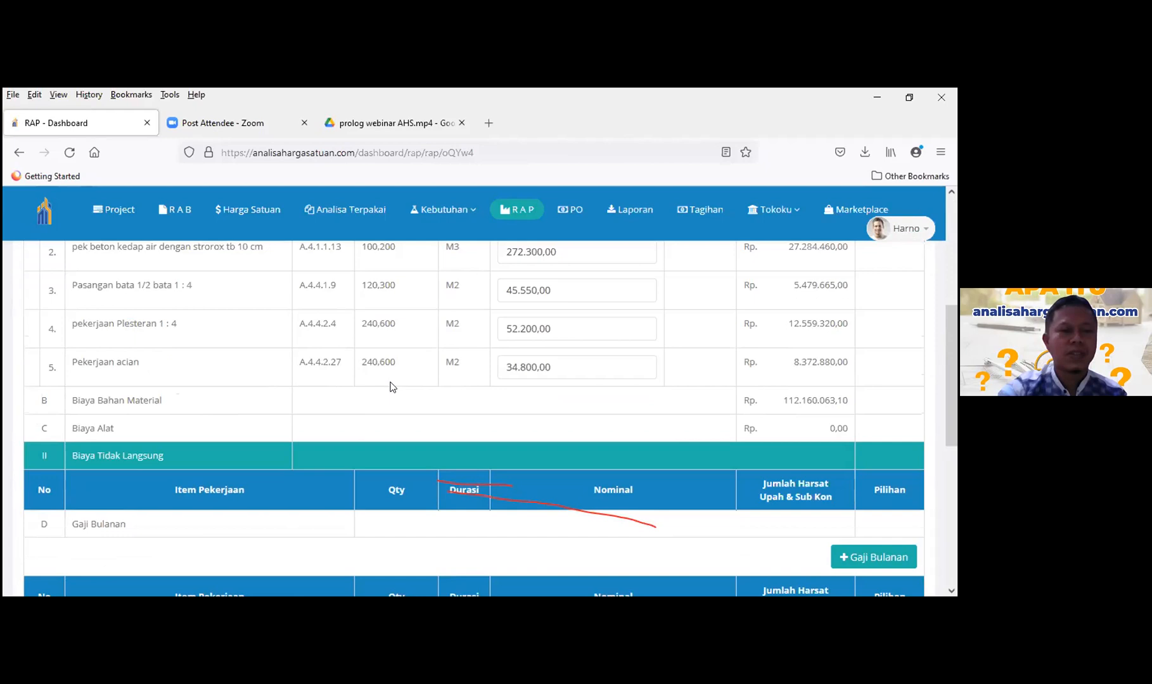
scroll(552, 388, down, 1)
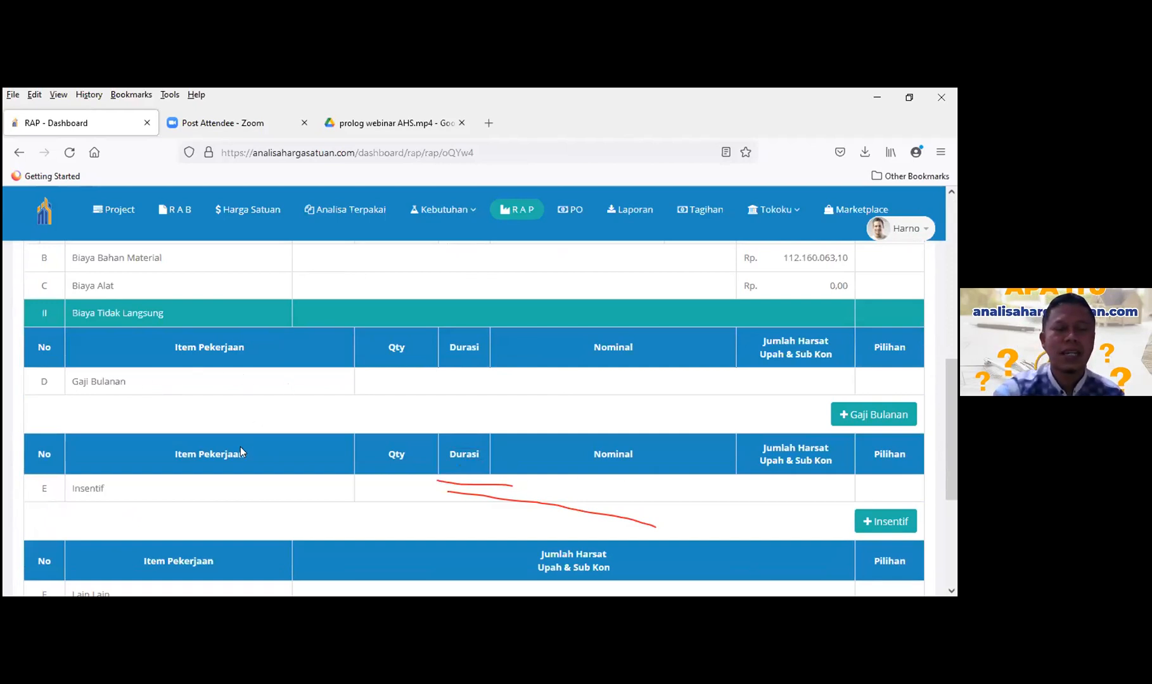
scroll(254, 435, down, 2)
scroll(255, 424, up, 2)
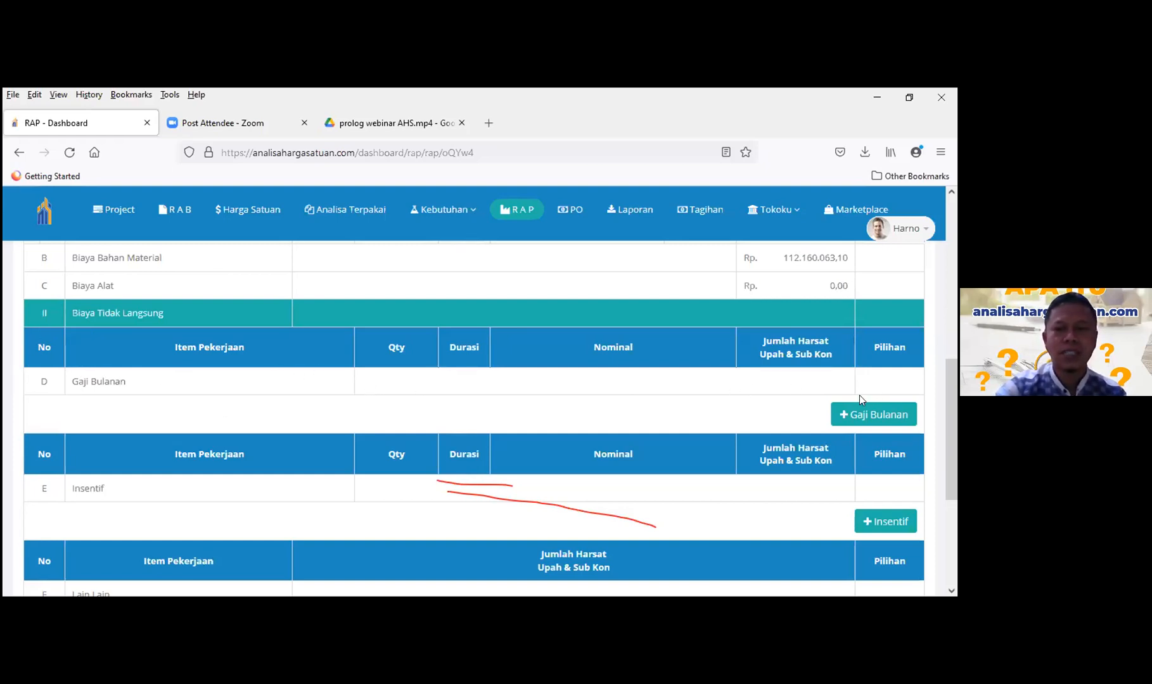
- Add a Gaji Bulanan item for logistik with quantity 1
click(883, 419)
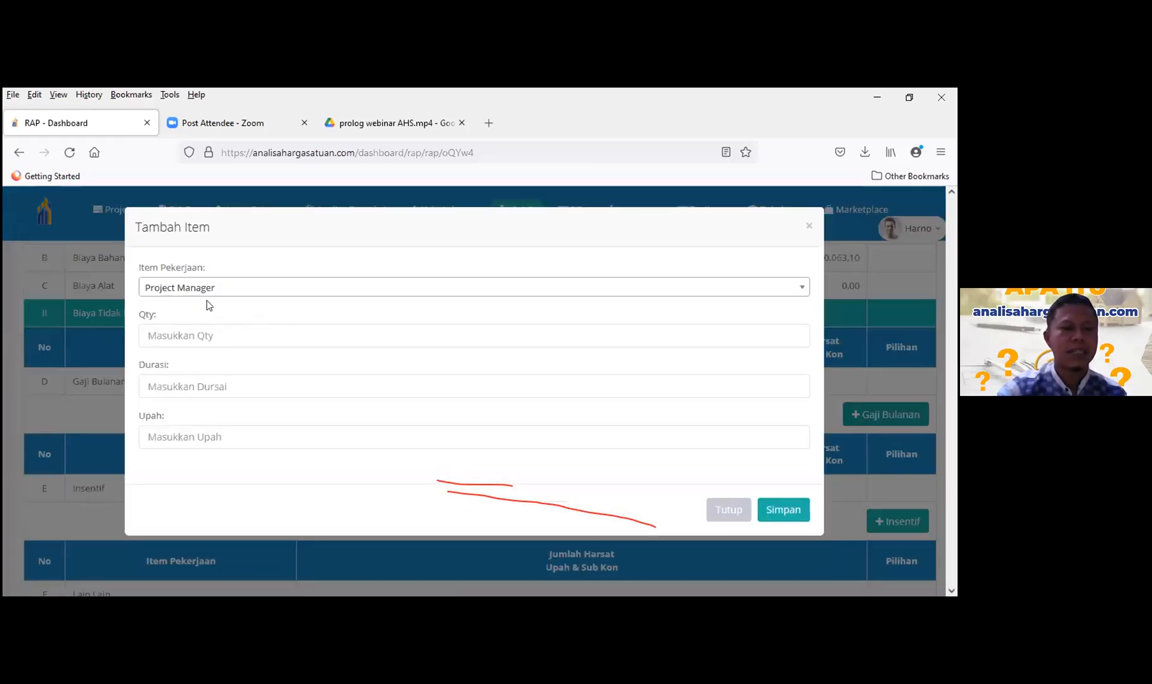
click(228, 289)
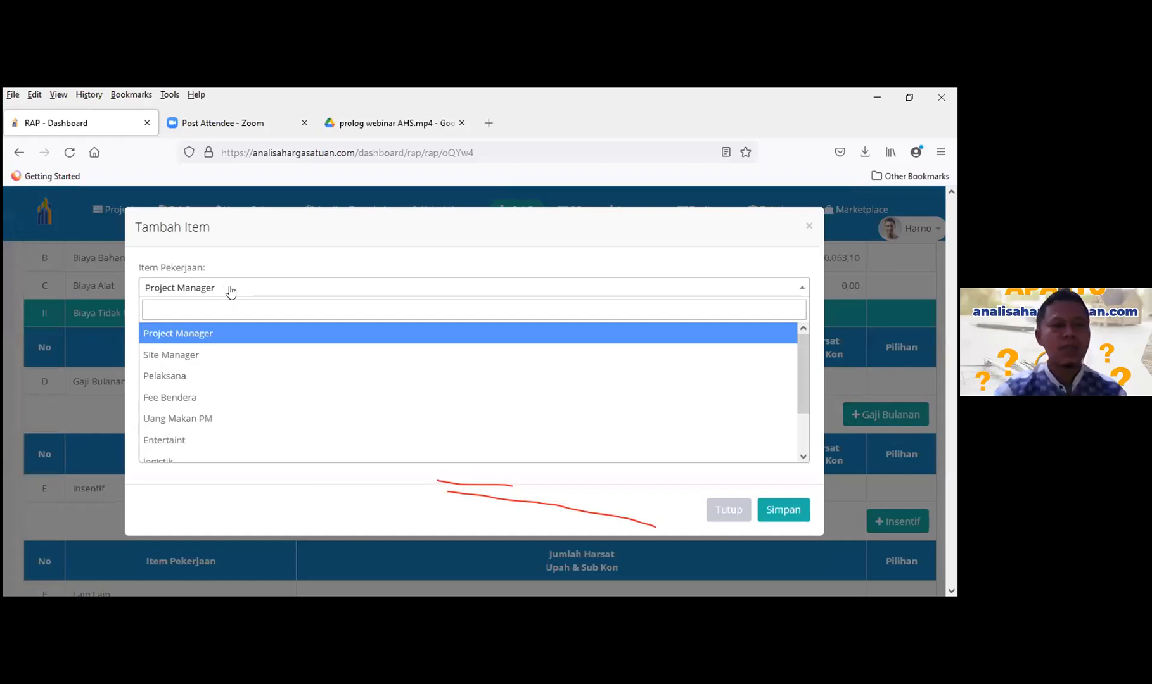
text(l)
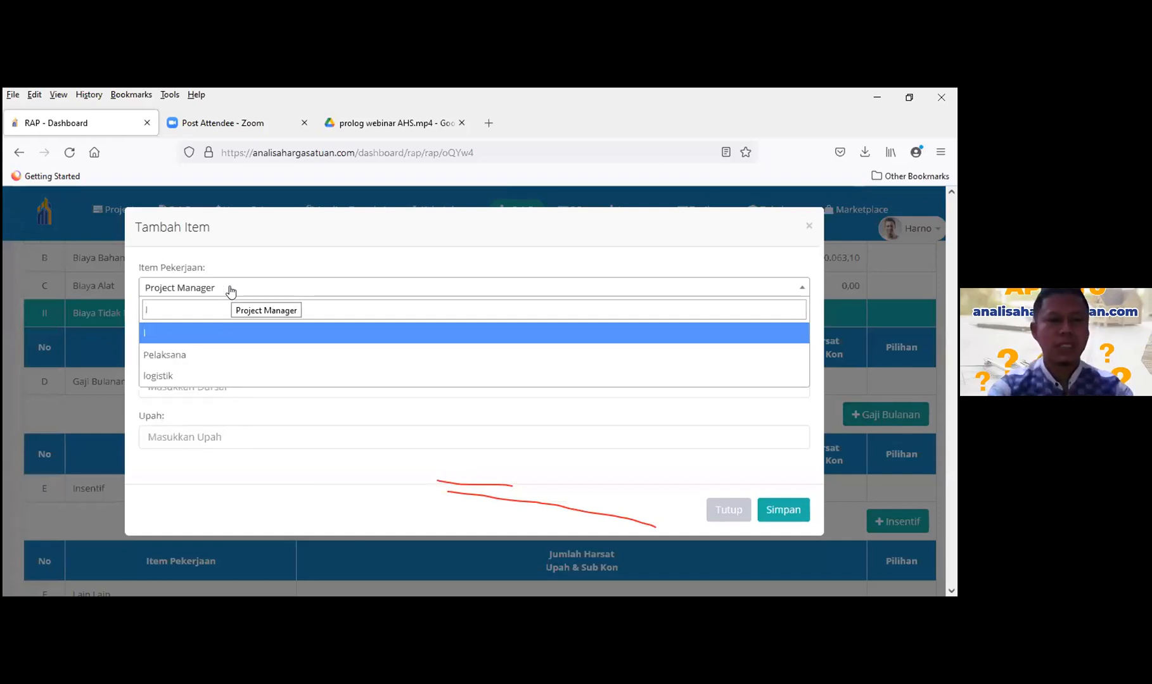
text(ogis)
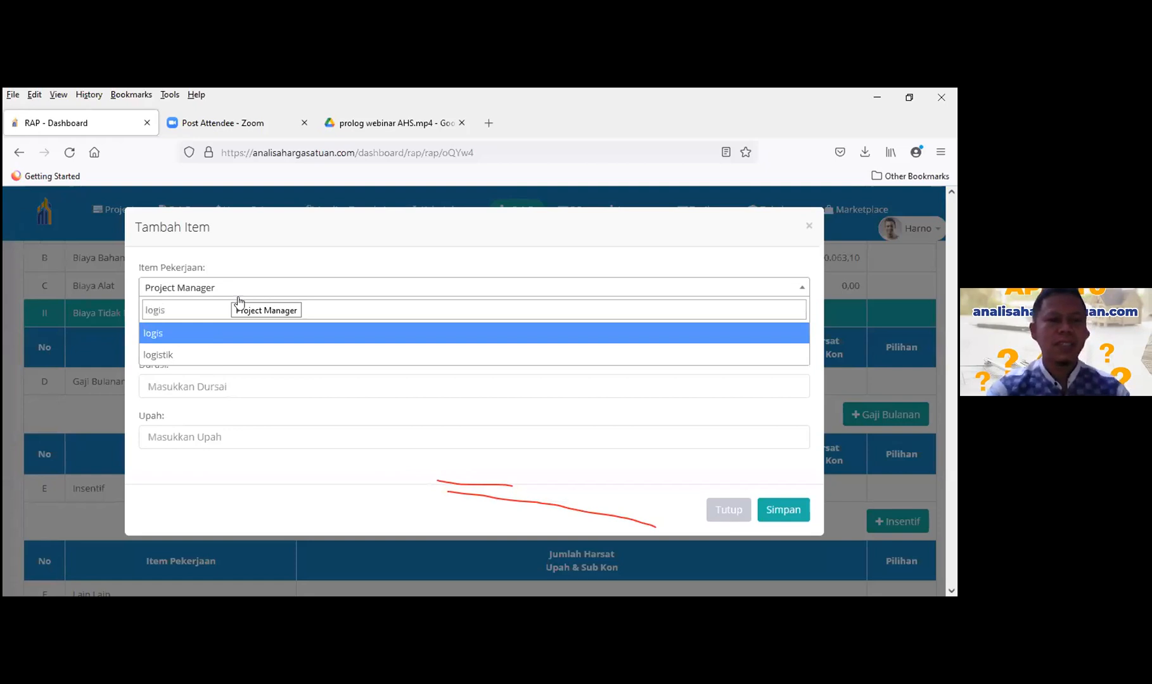
click(221, 355)
click(210, 336)
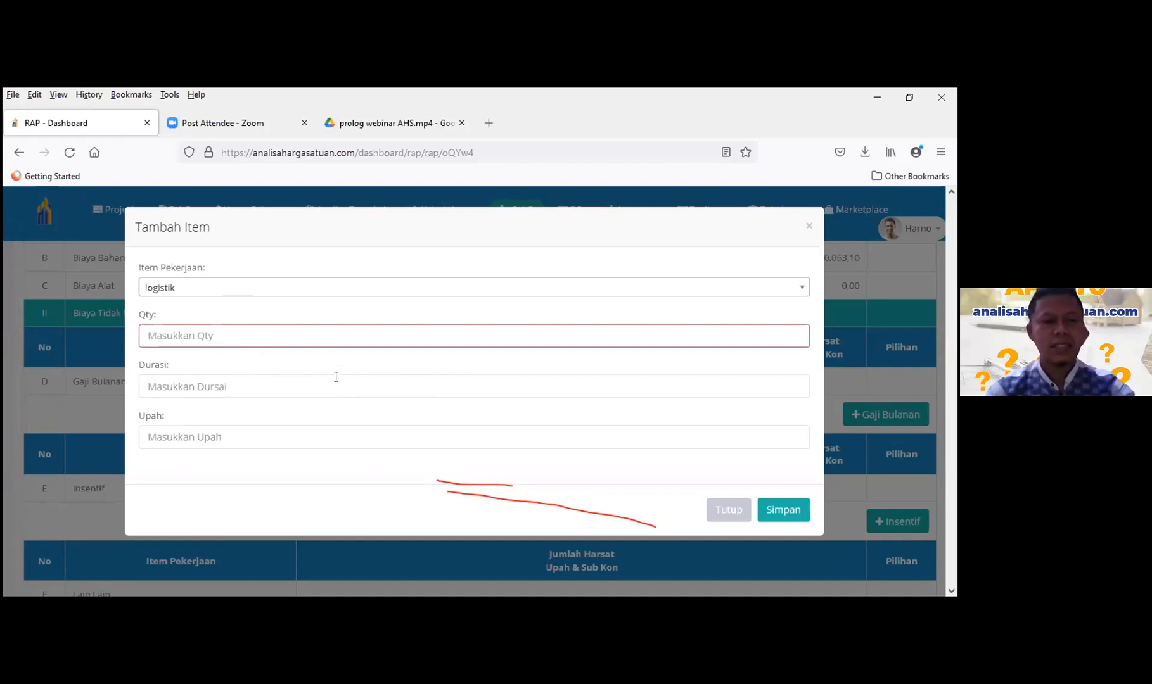
text(2)
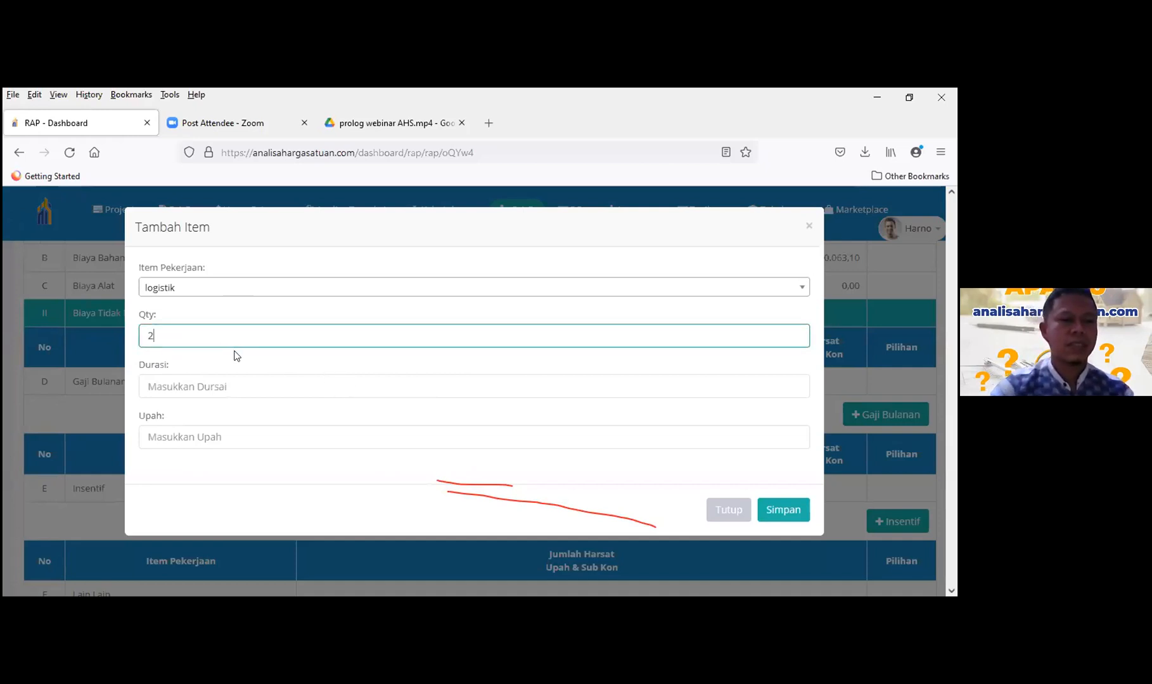
key(BackSpace)
text(1)
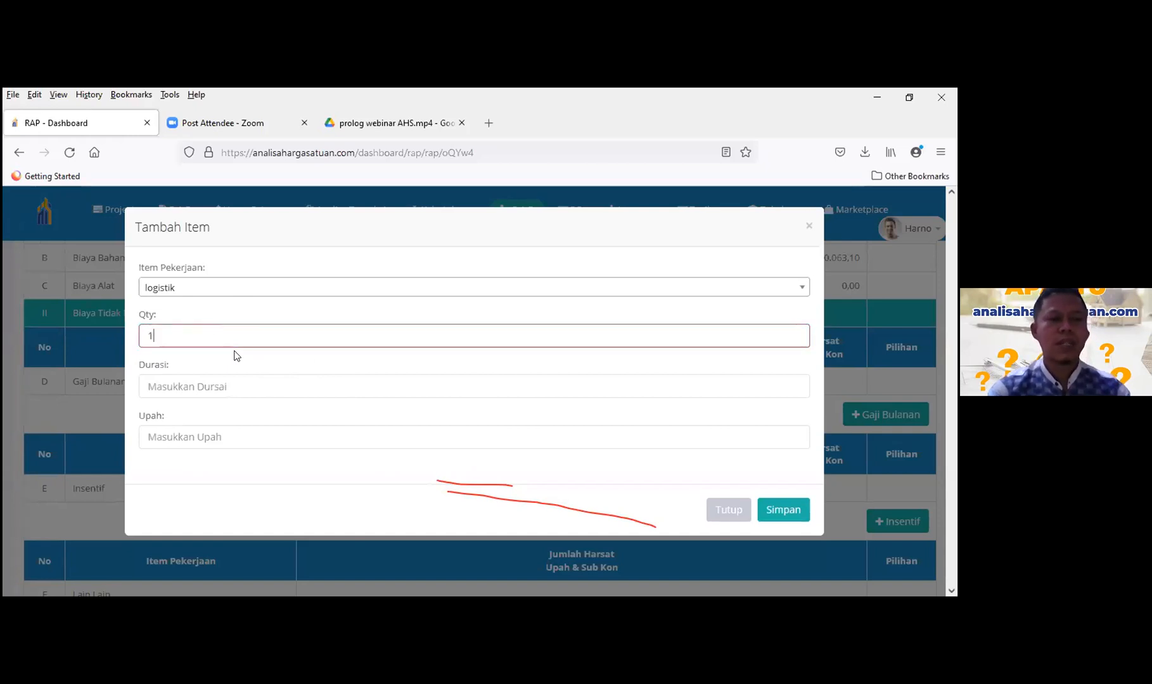
- Give it duration 2 and wage 1500000, save, and check the Rp 3.000.000 total
click(226, 388)
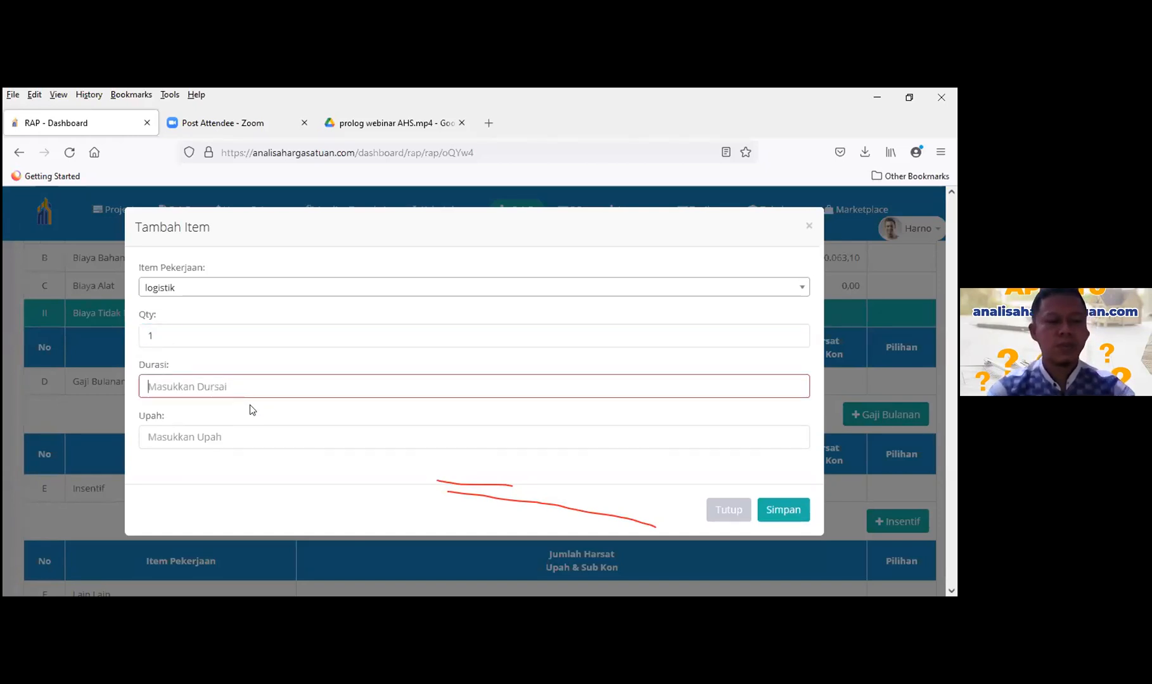
text(2)
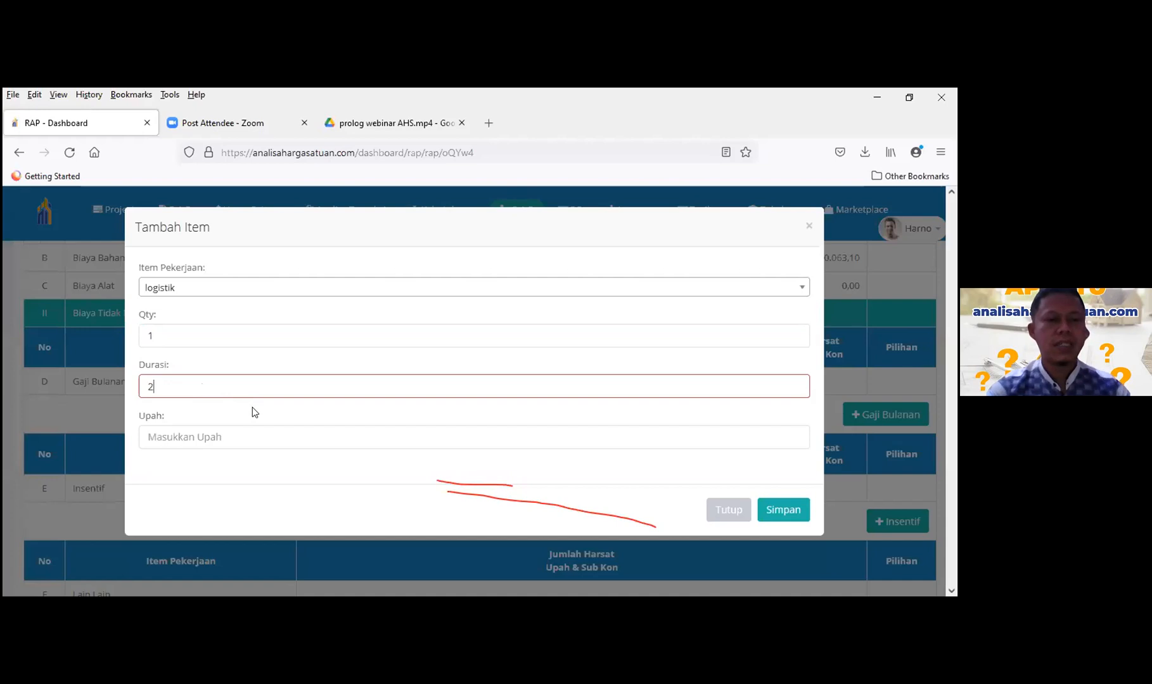
click(271, 439)
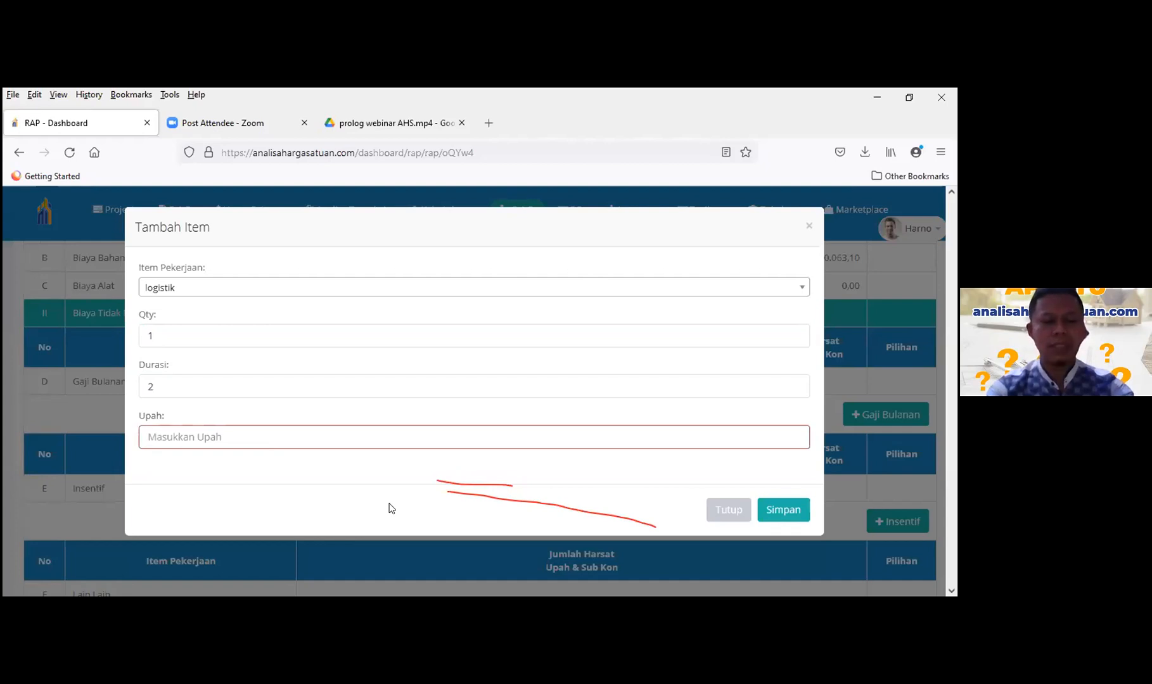
text(1500)
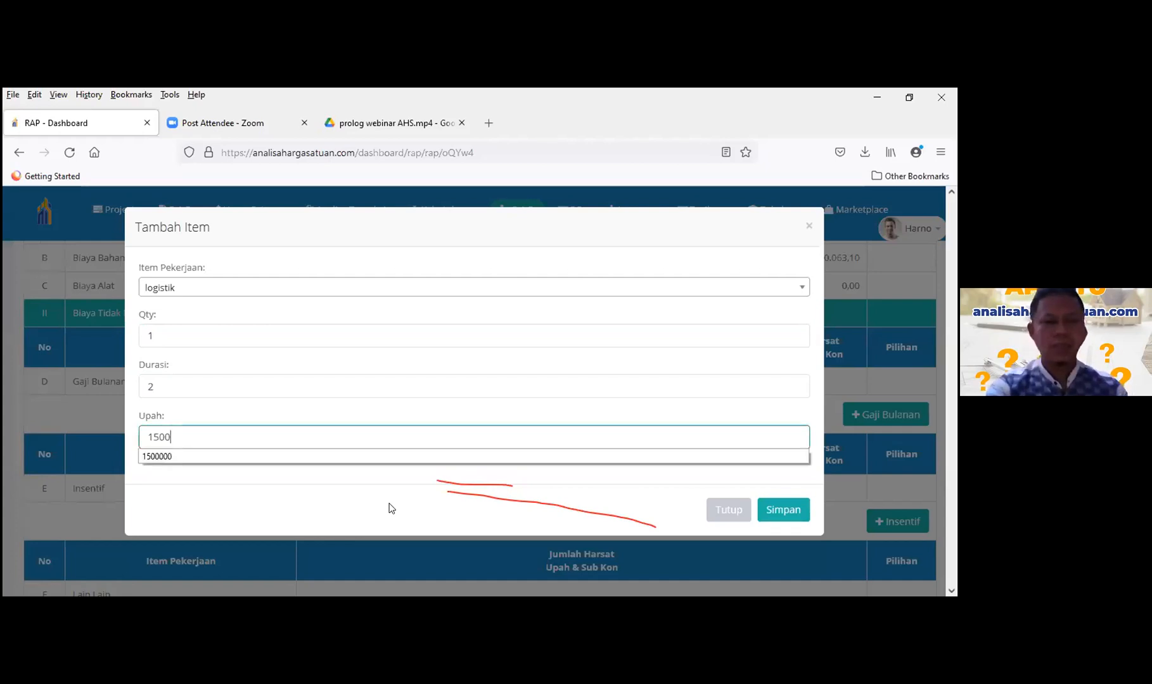
text(000)
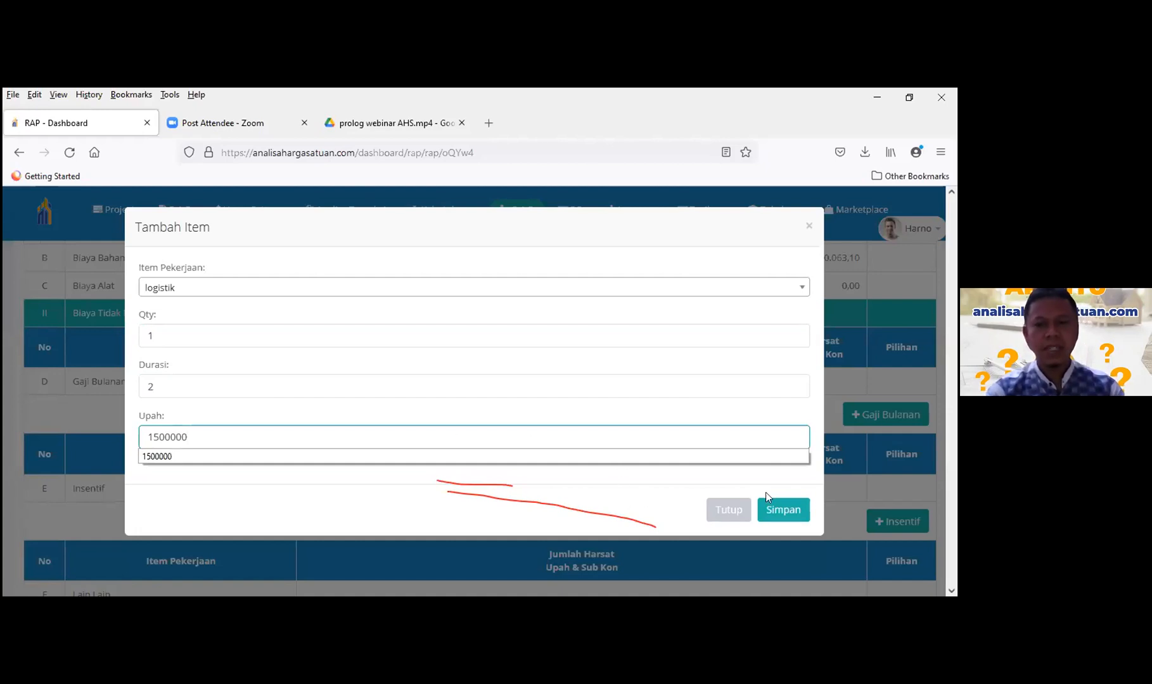
click(783, 507)
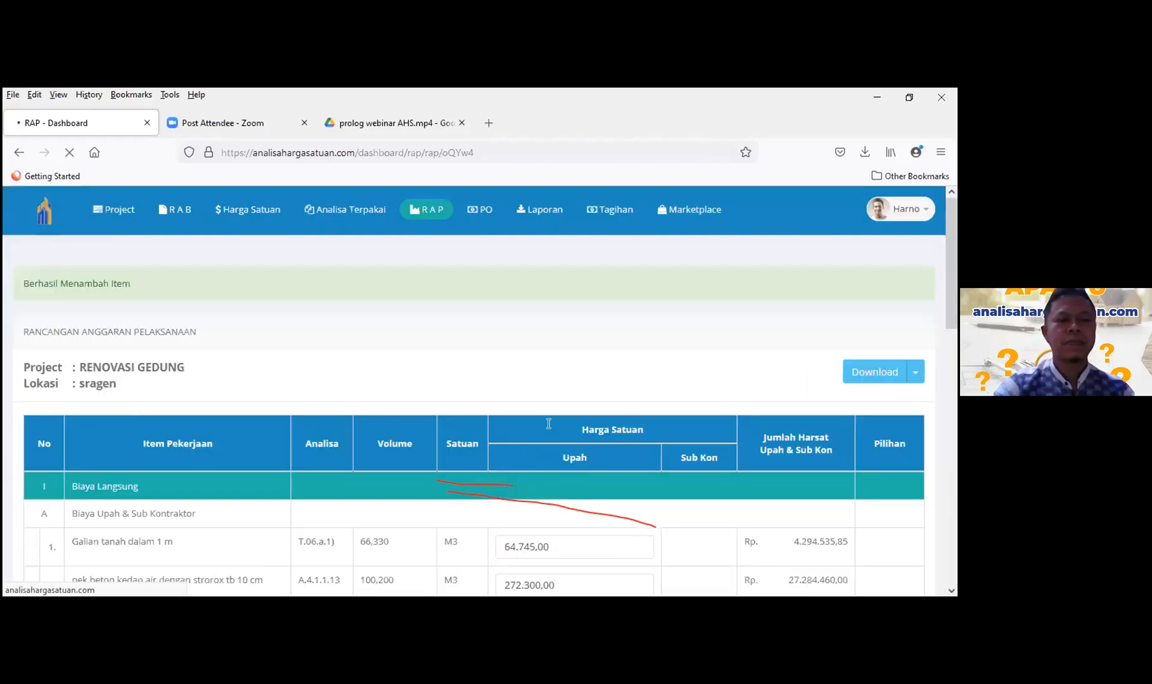
scroll(548, 424, down, 3)
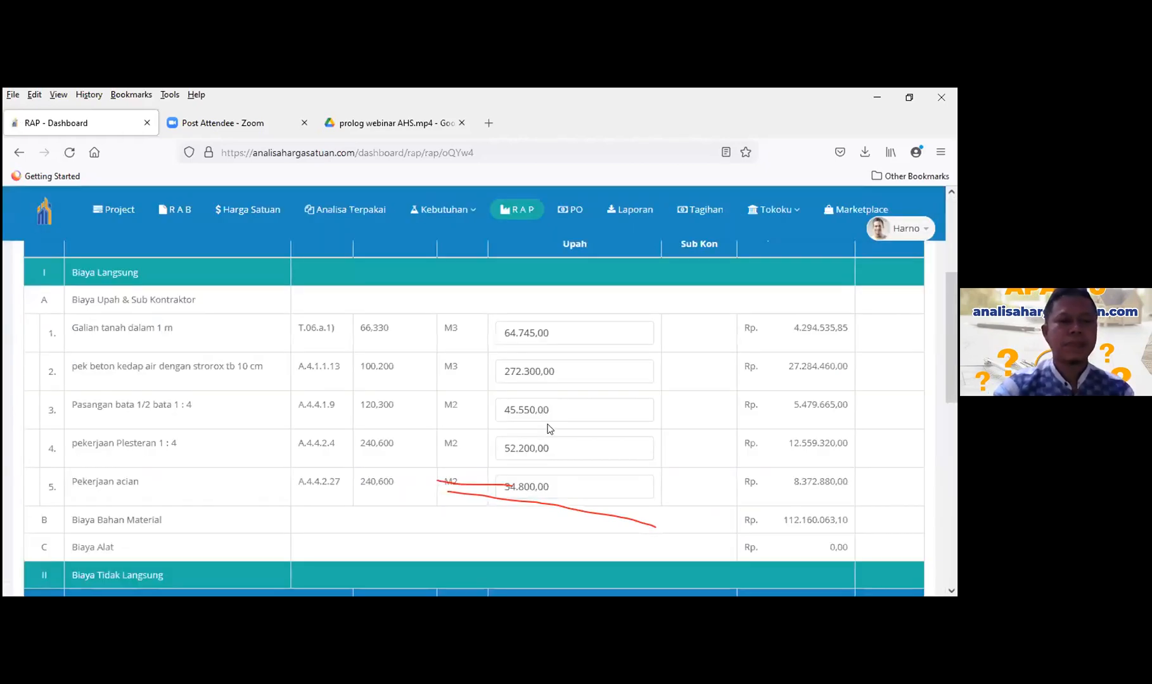
scroll(254, 397, down, 3)
scroll(200, 418, down, 3)
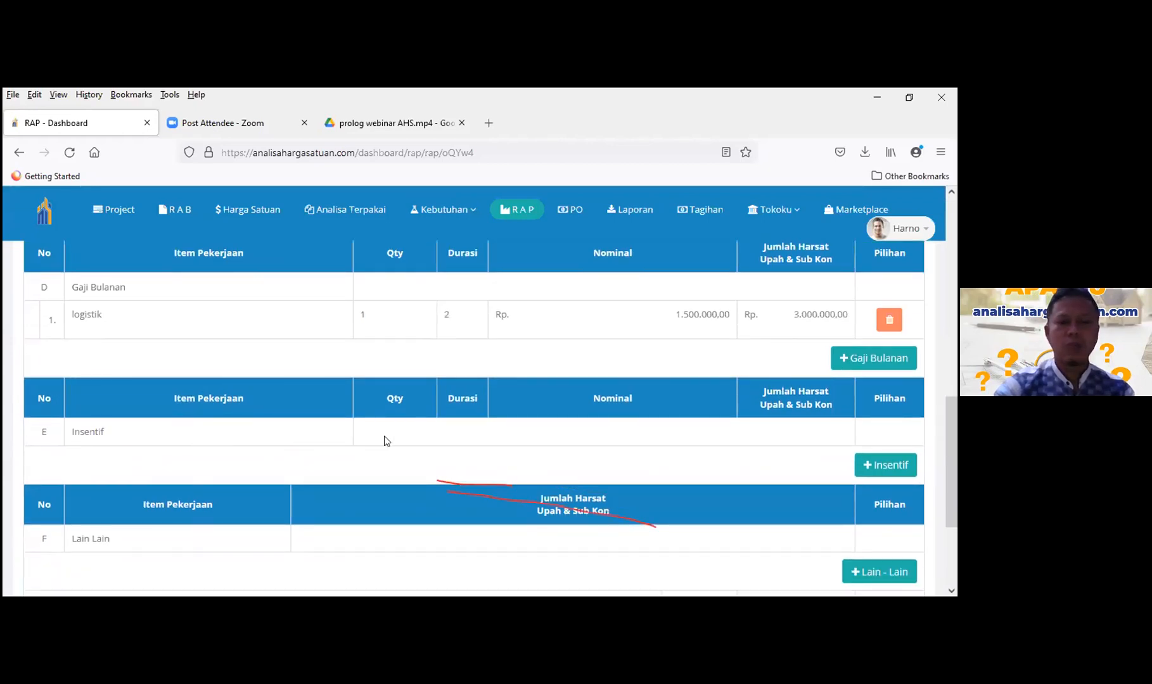
scroll(384, 435, down, 3)
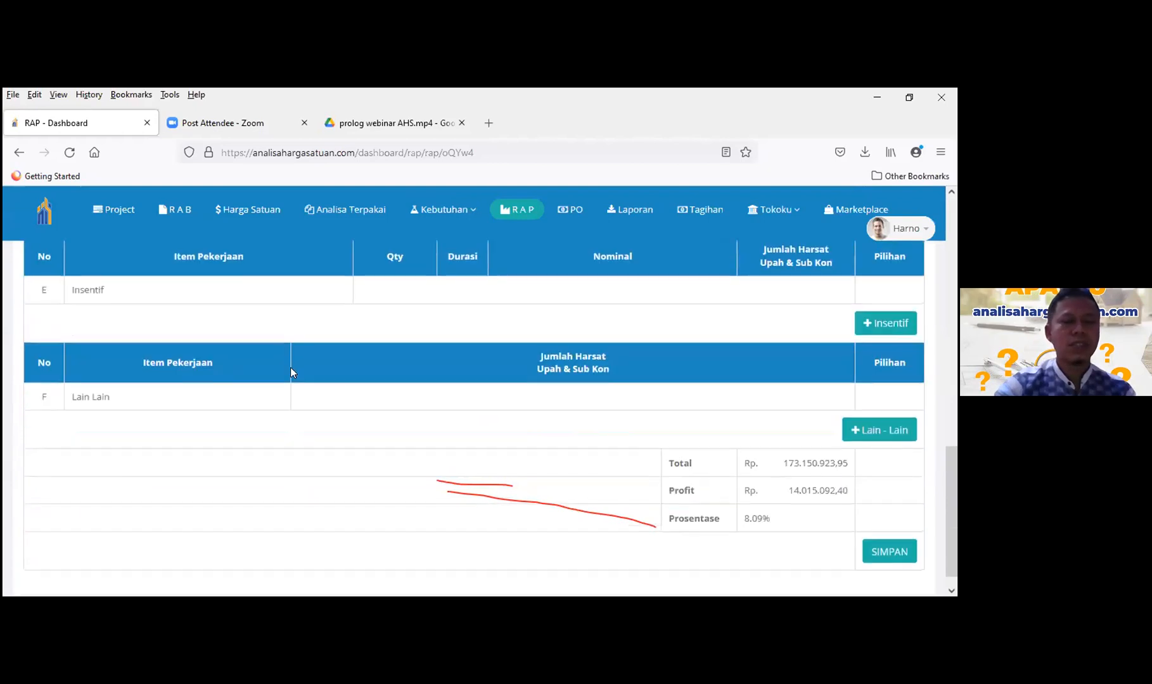
scroll(290, 369, up, 1)
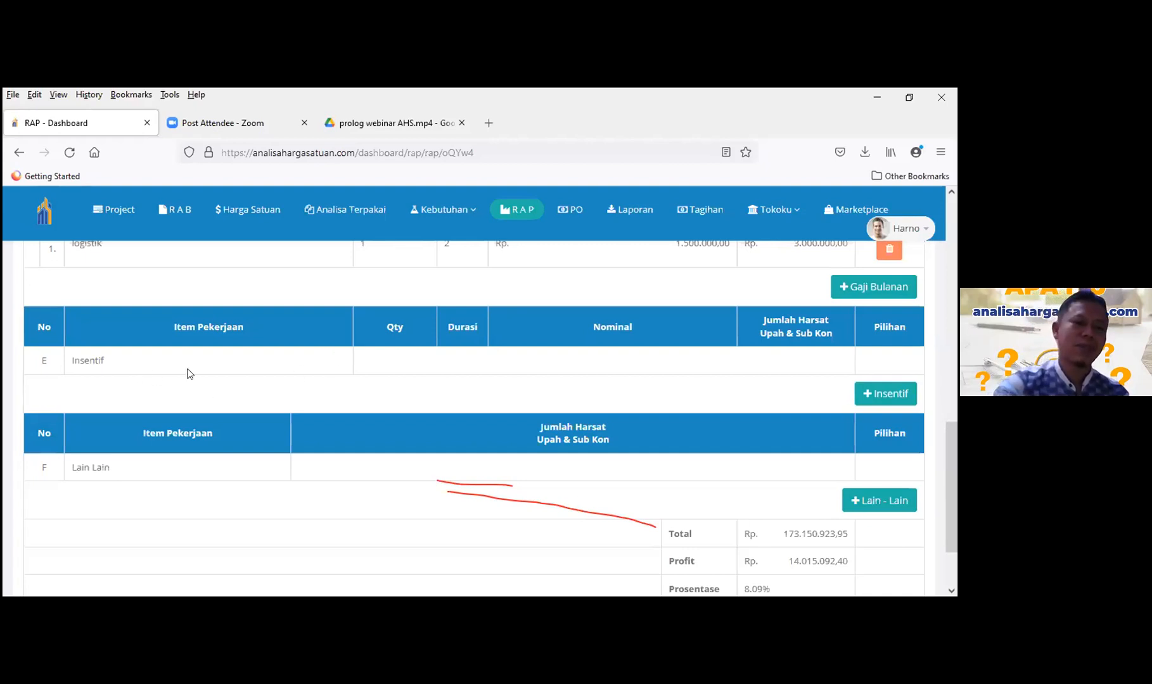
scroll(359, 394, down, 1)
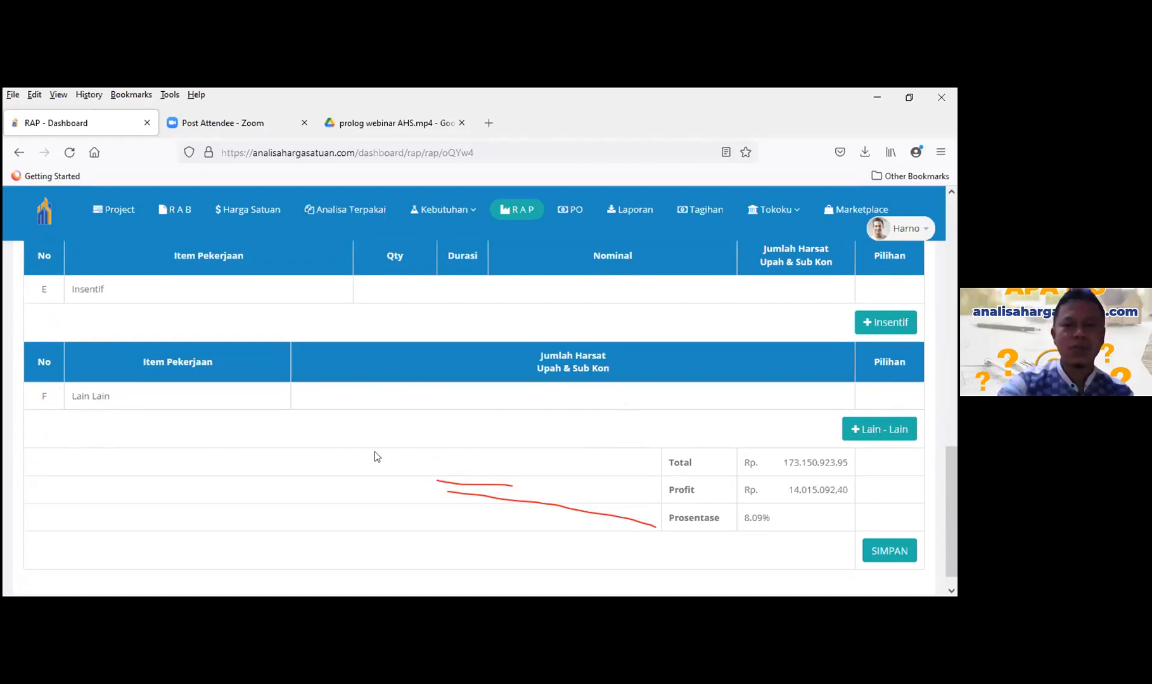
scroll(431, 437, down, 1)
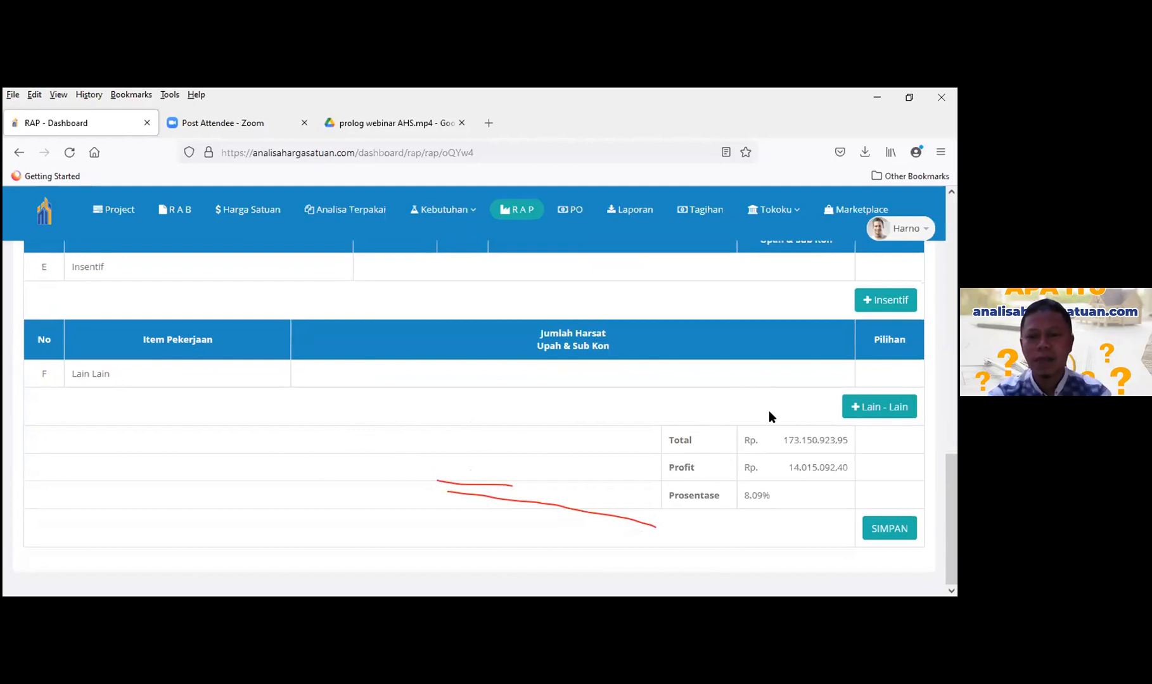
scroll(765, 445, up, 1)
scroll(765, 445, down, 1)
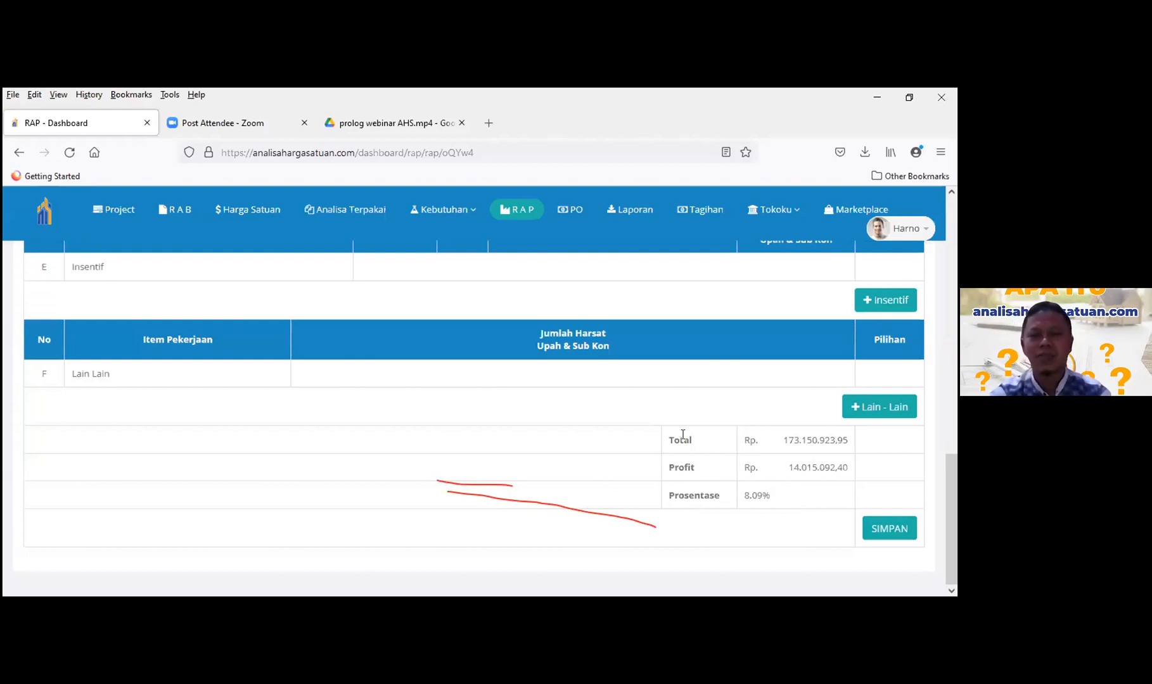
scroll(693, 440, up, 1)
scroll(669, 452, up, 3)
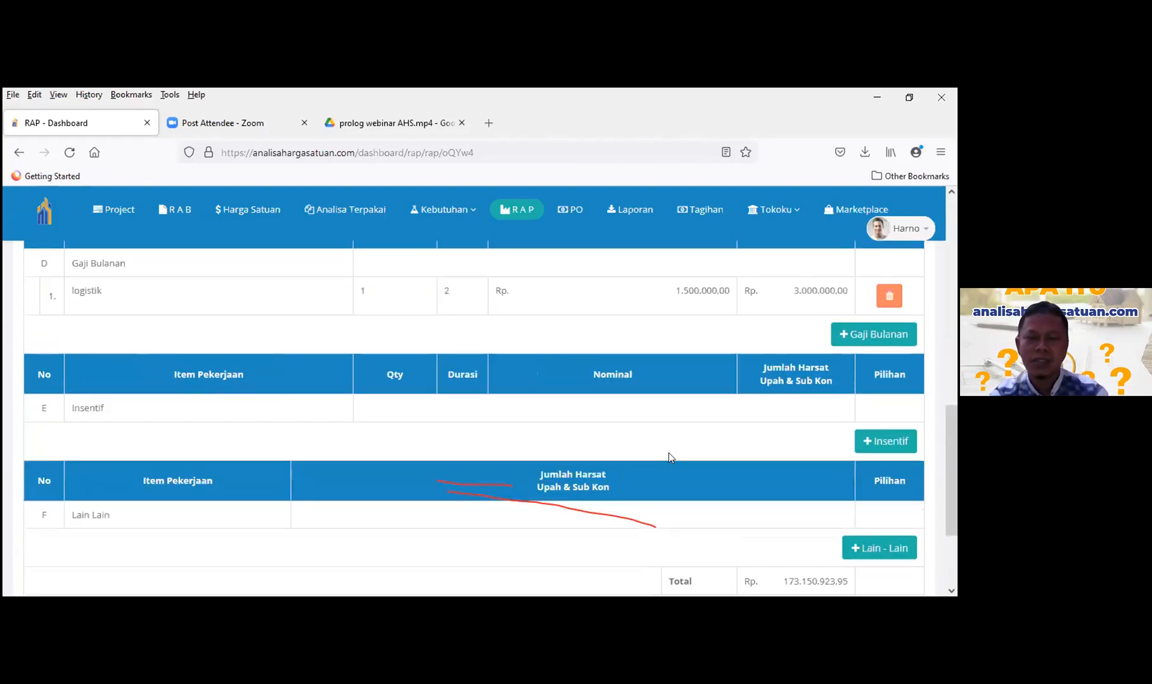
scroll(668, 452, up, 5)
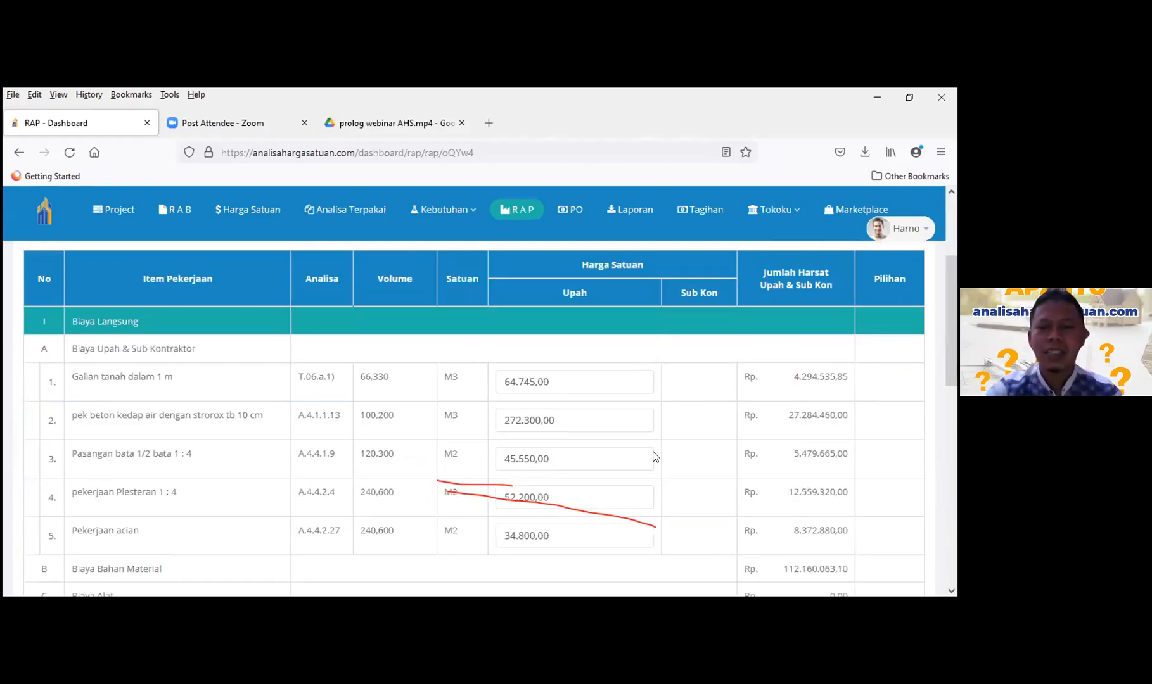
scroll(655, 456, down, 2)
scroll(655, 456, down, 6)
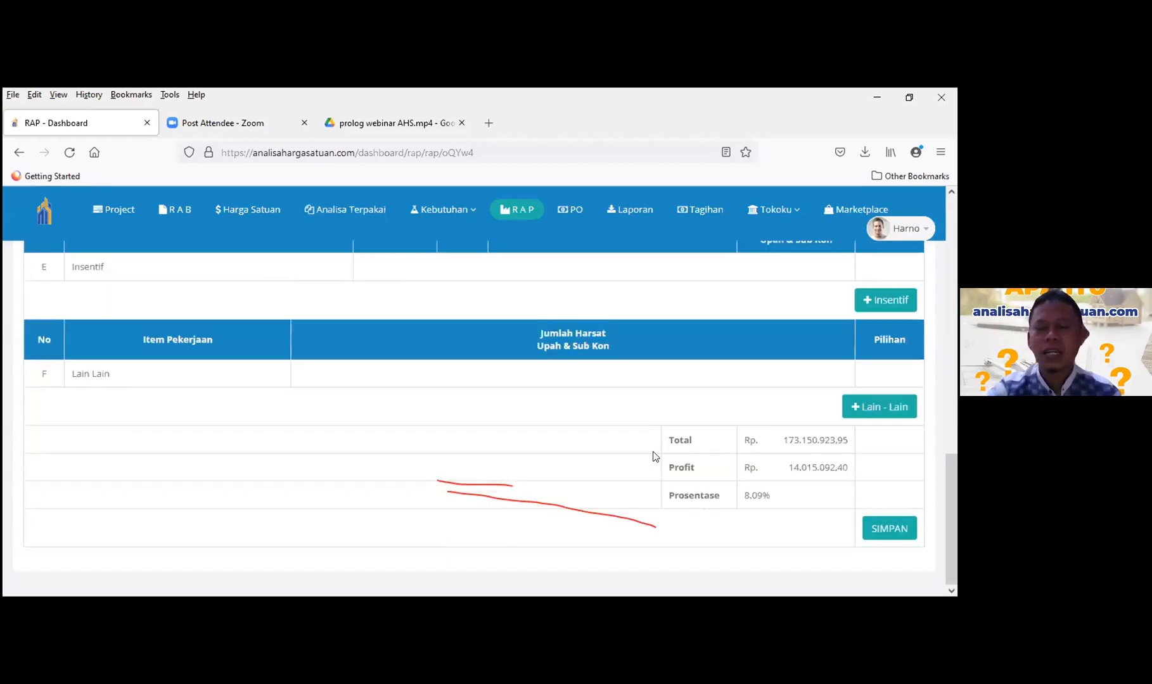
scroll(655, 457, up, 2)
scroll(655, 456, up, 1)
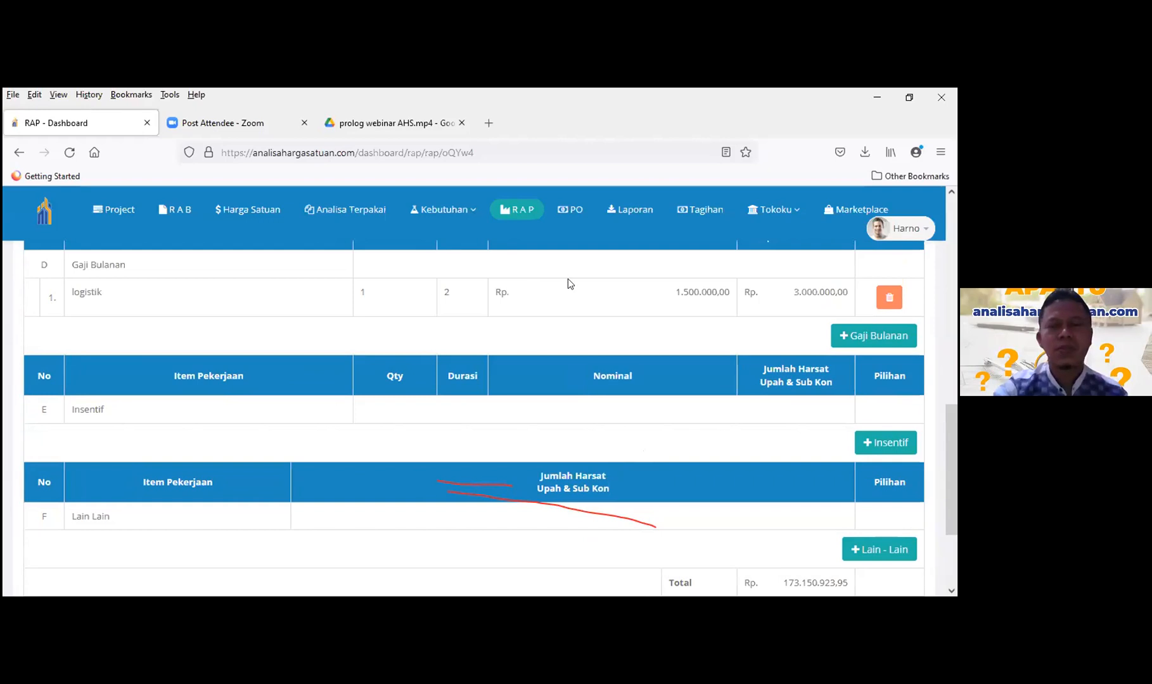
- On the Kebutuhan Material page, change the Bata merah unit price to 700,00
click(469, 208)
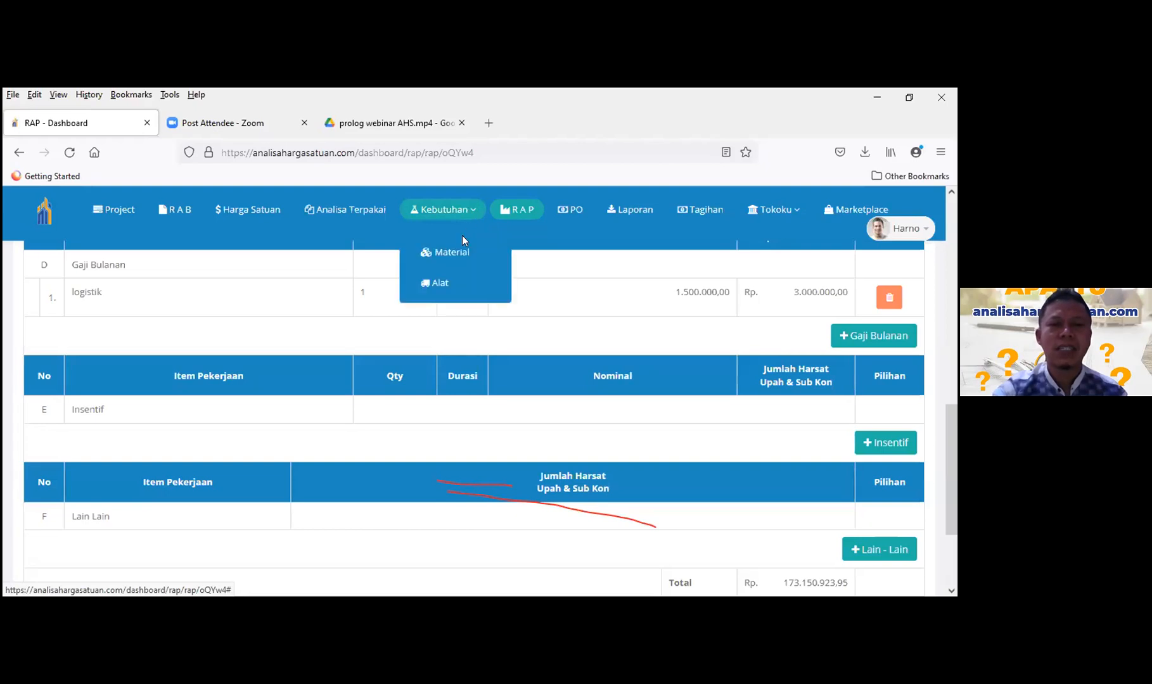
click(461, 250)
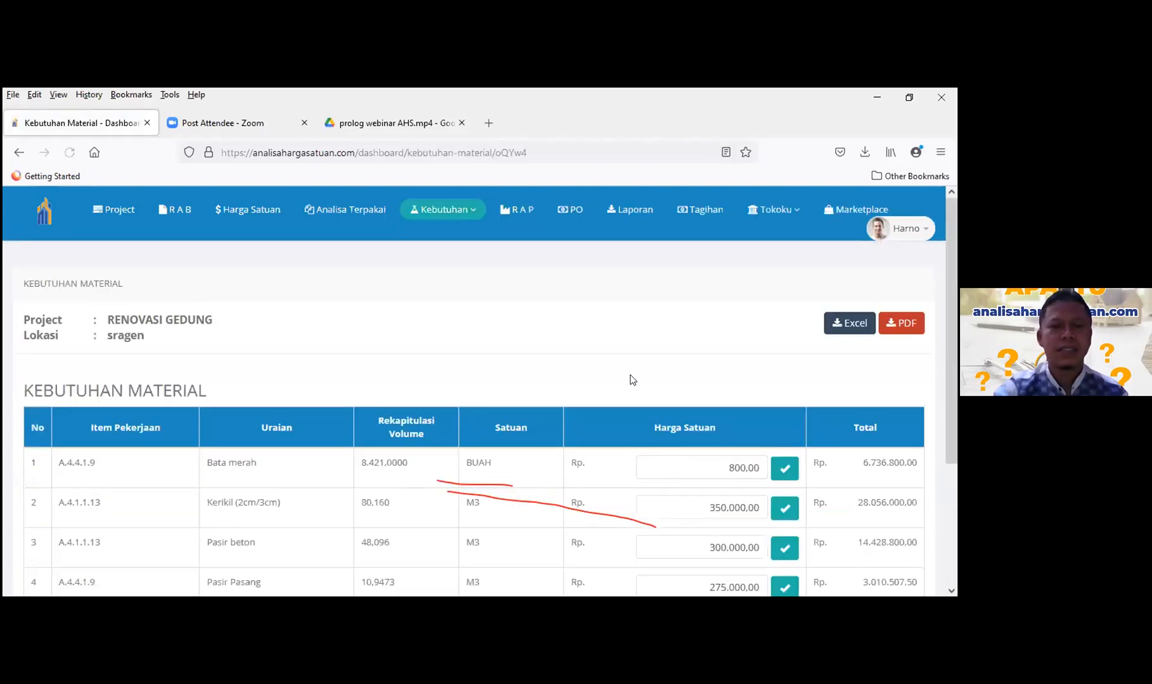
scroll(556, 371, down, 3)
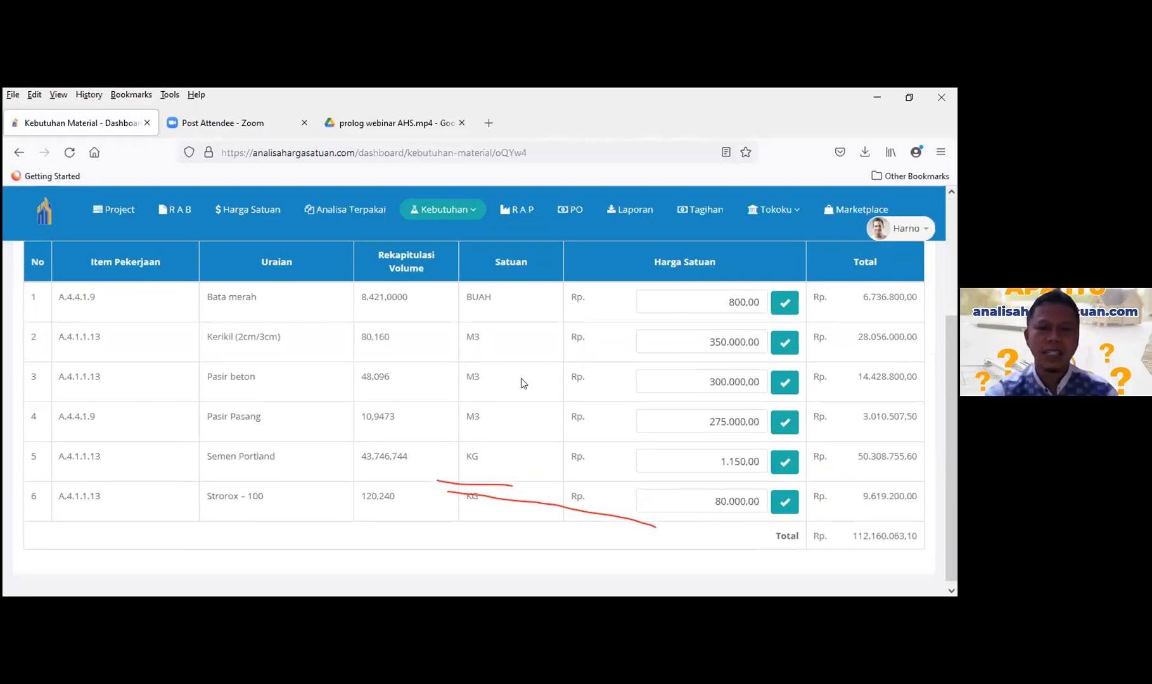
scroll(485, 389, up, 2)
scroll(484, 388, up, 1)
scroll(484, 388, down, 2)
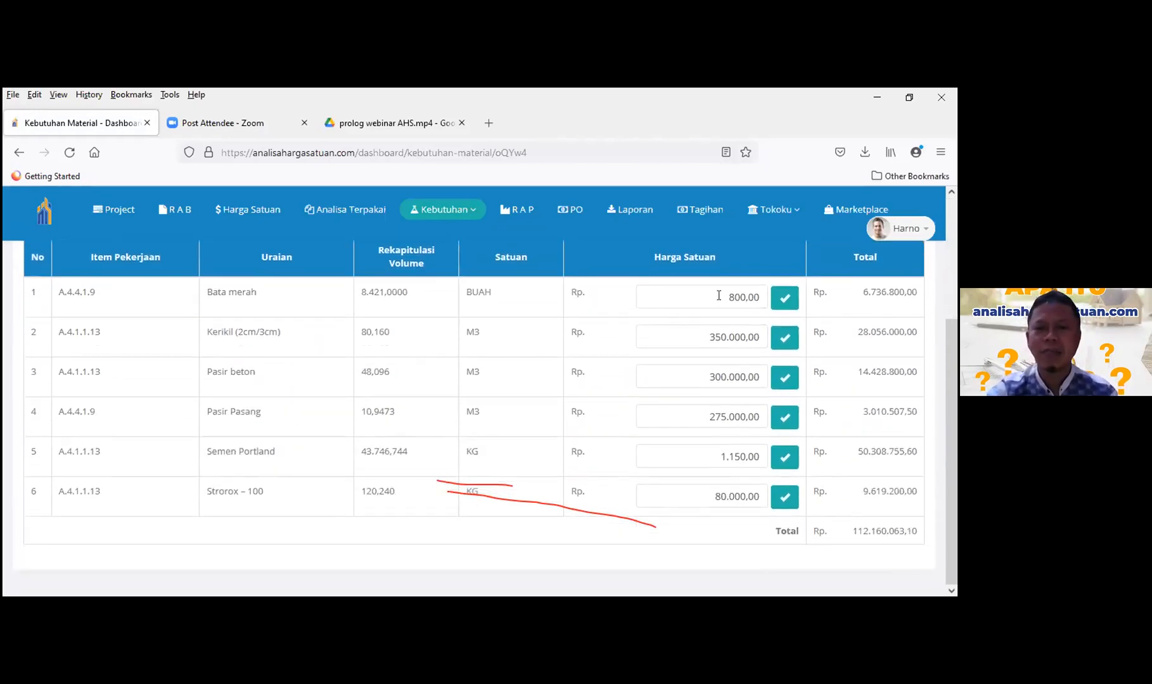
drag(720, 295, 731, 296)
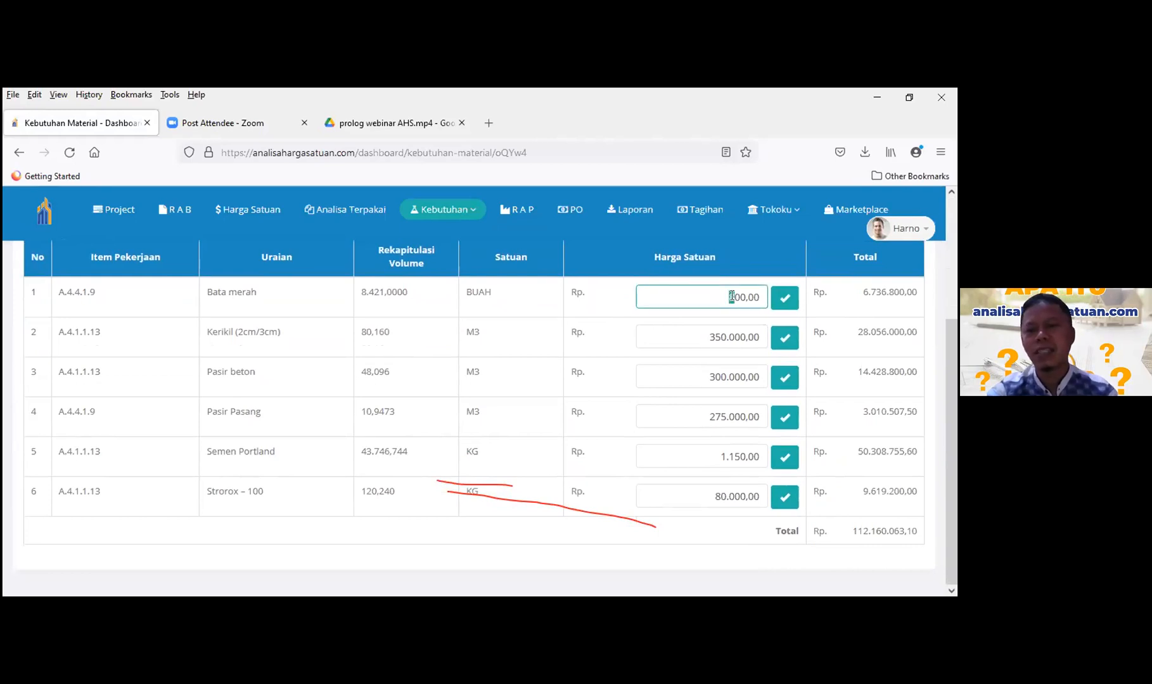
text(7)
scroll(837, 474, up, 2)
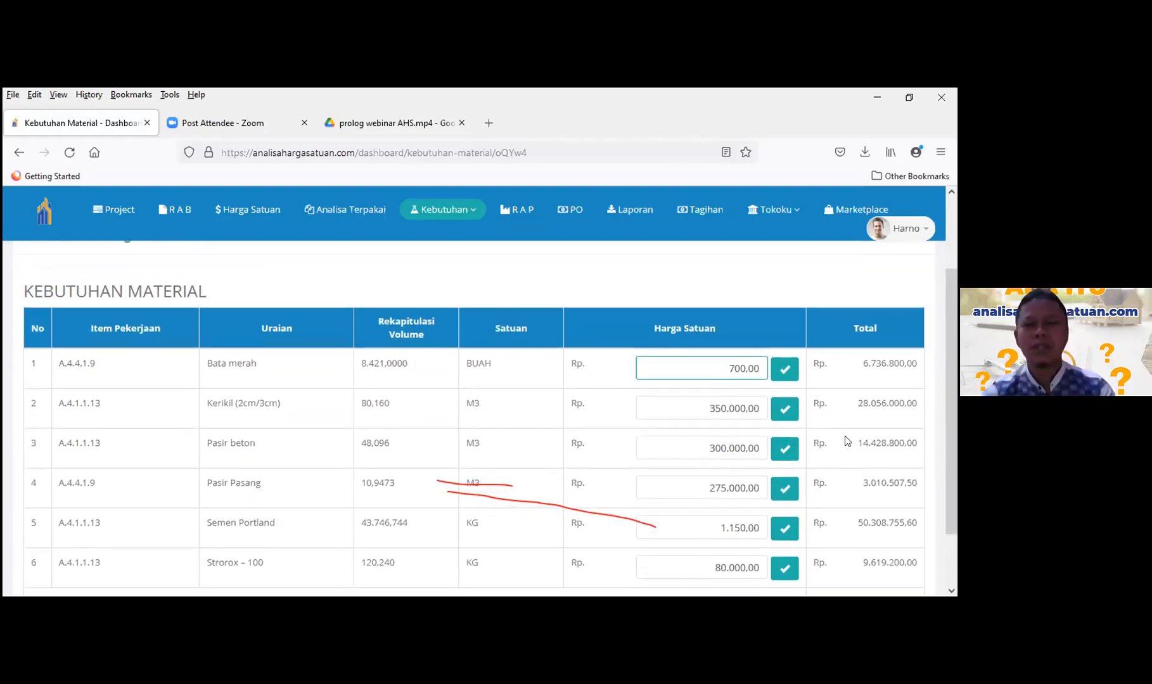
click(695, 408)
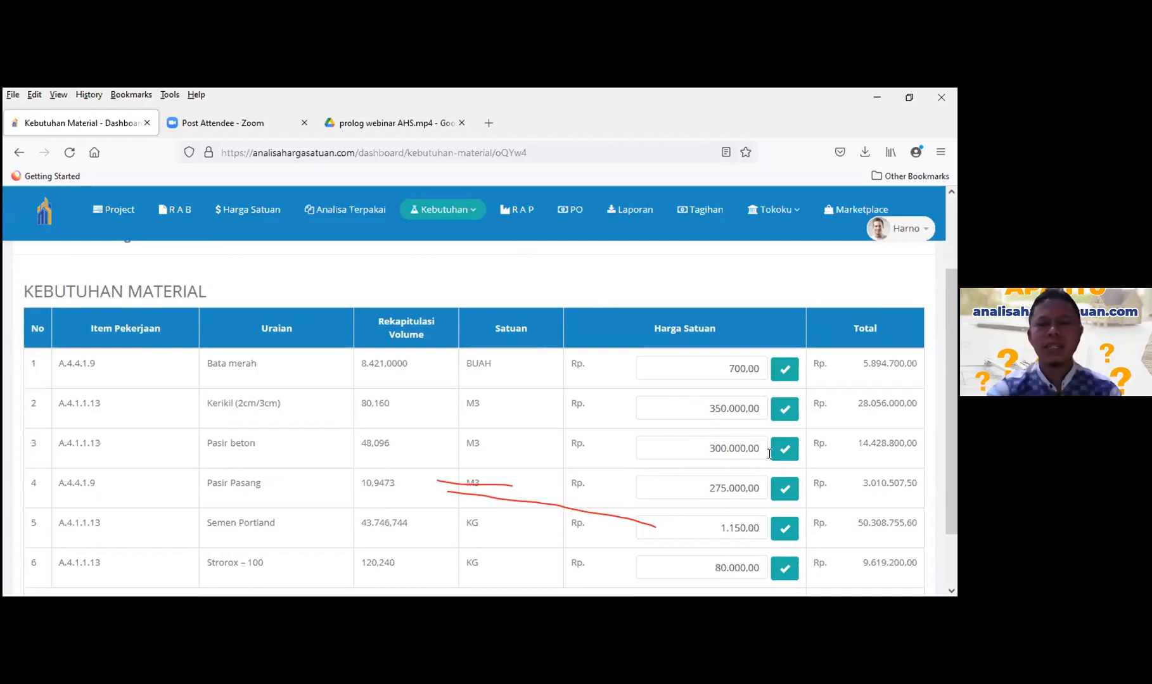
- Change the Kerikil (2cm/3cm) unit price to 300.000,00, bringing the total to 107.309.963,10
click(720, 408)
key(BackSpace)
text(0)
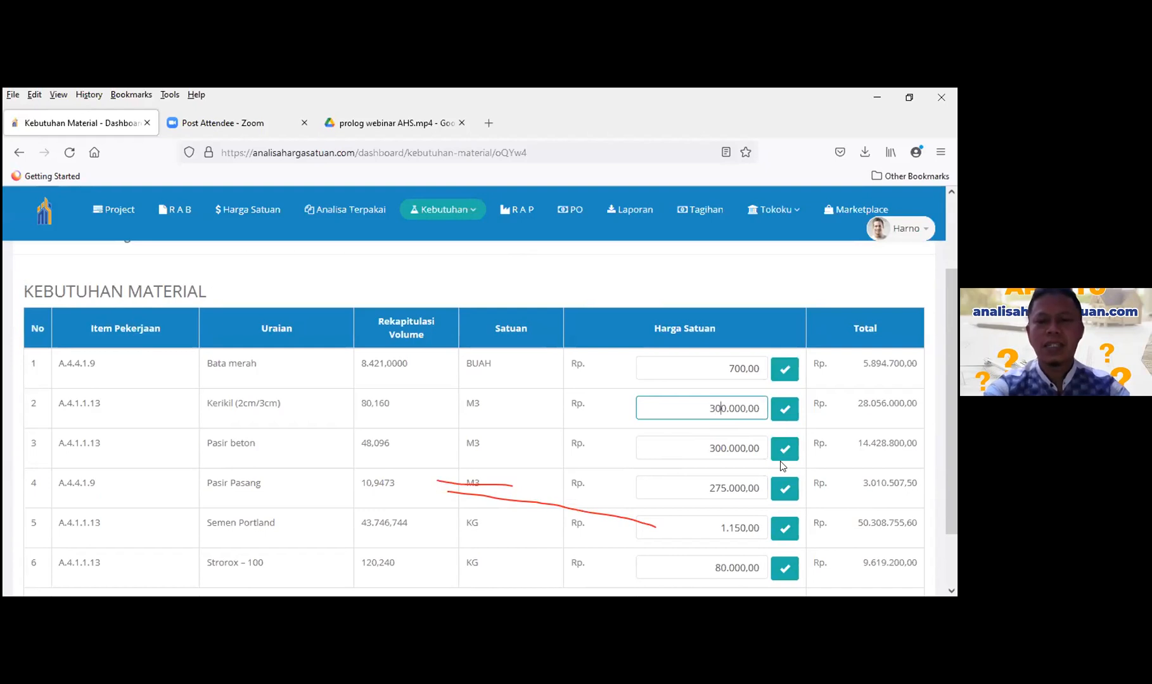
click(784, 408)
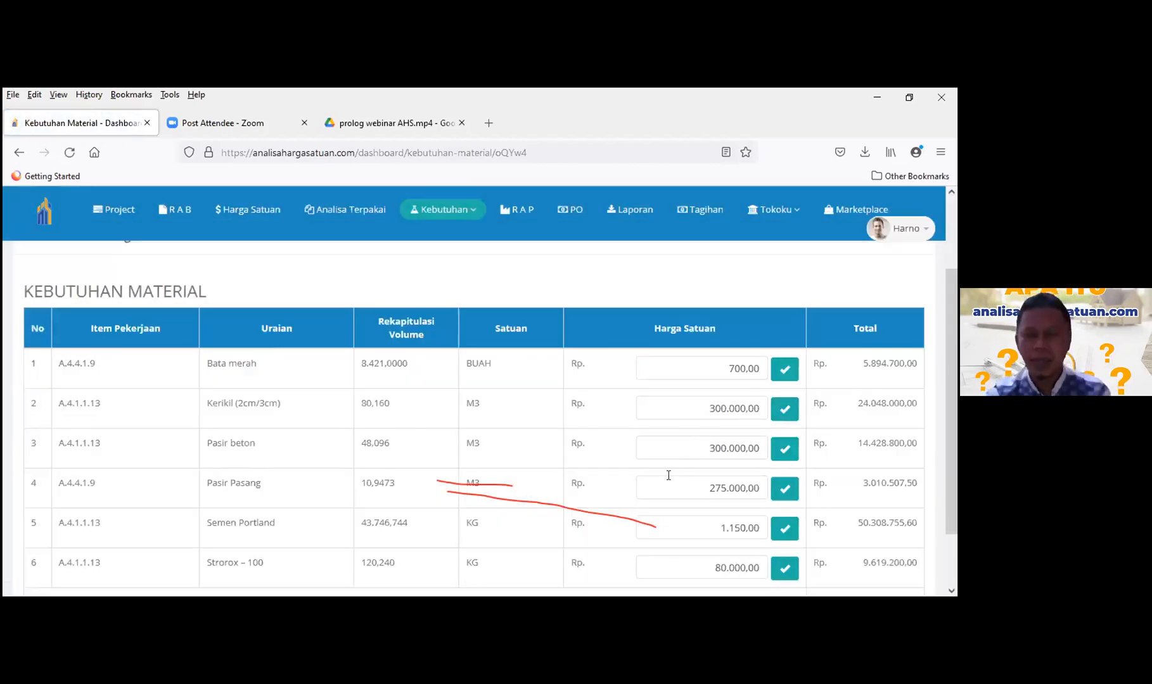
scroll(417, 401, down, 2)
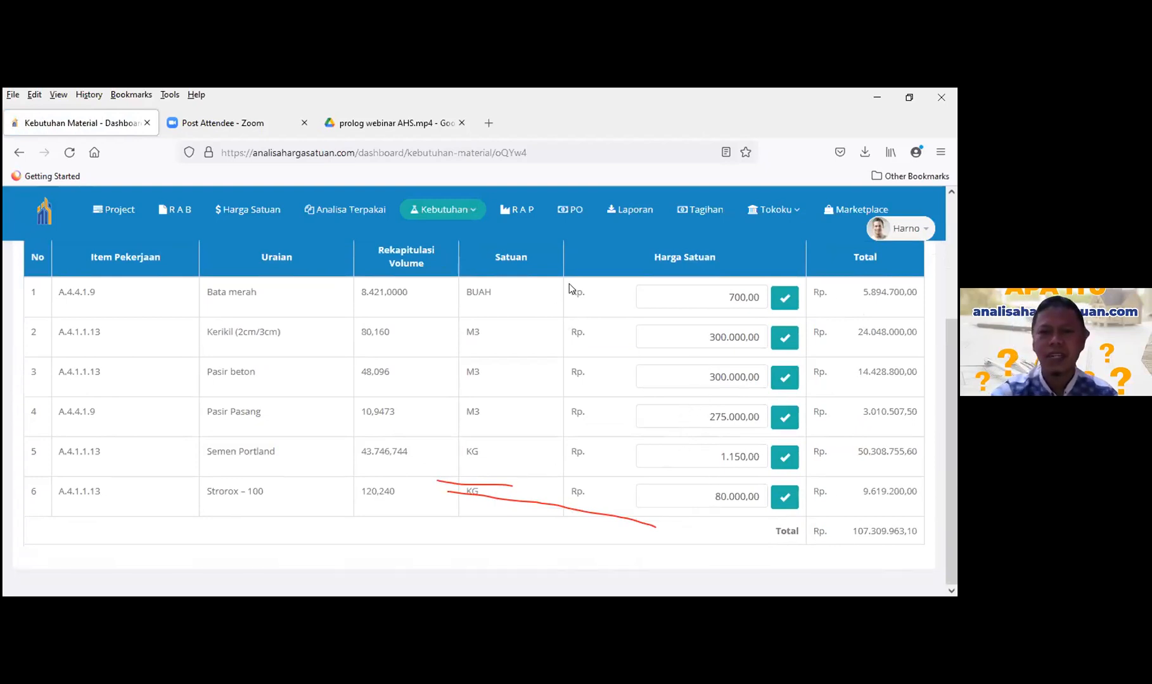
- Check the RAP: material 107.309.963,10, total 168.300.823,95, profit 18.865.192,40 (11.21%)
click(517, 211)
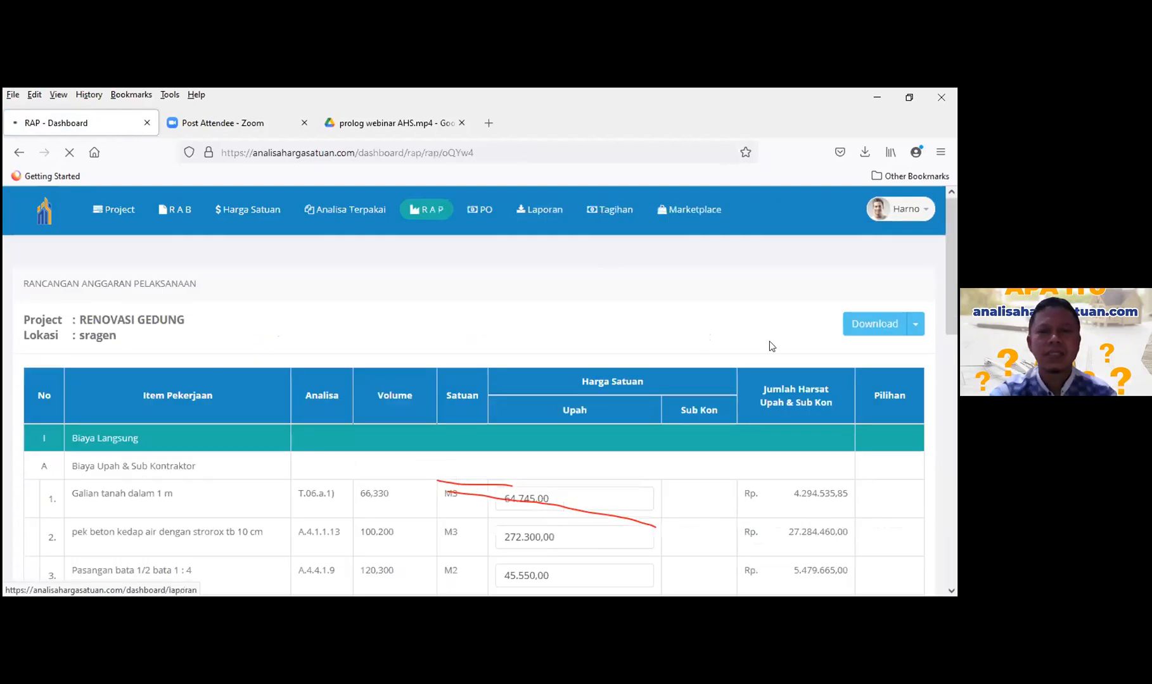
scroll(826, 440, down, 10)
scroll(827, 440, down, 5)
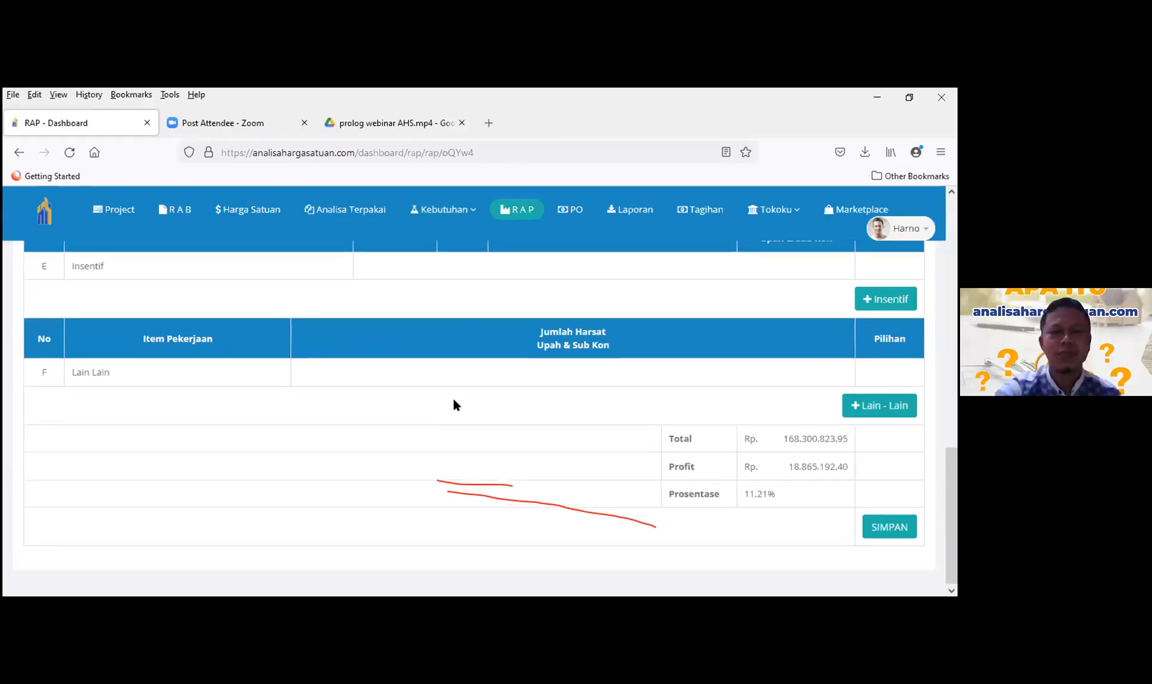
scroll(452, 399, up, 3)
scroll(436, 390, up, 4)
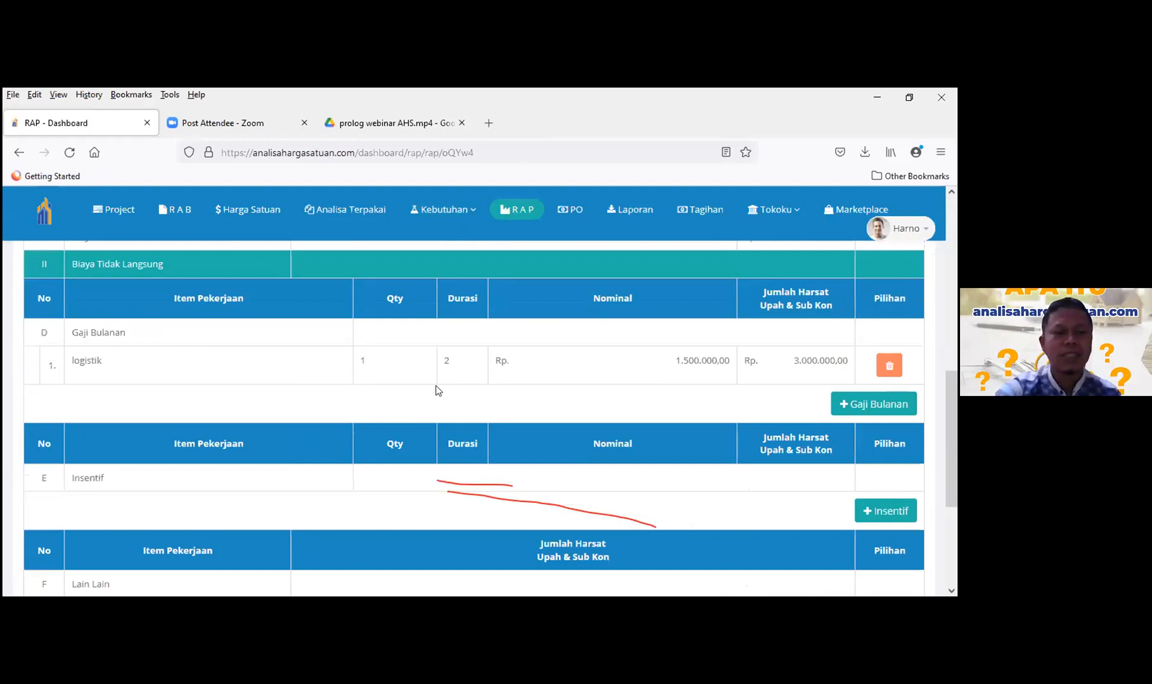
scroll(436, 391, down, 2)
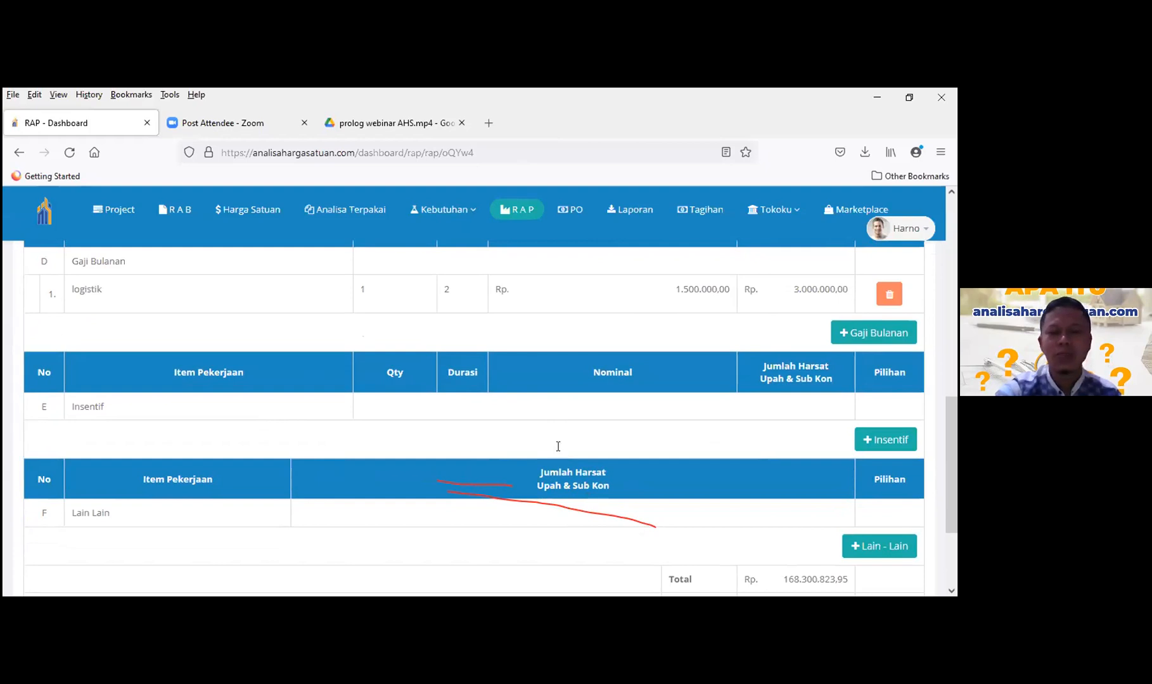
scroll(557, 449, down, 4)
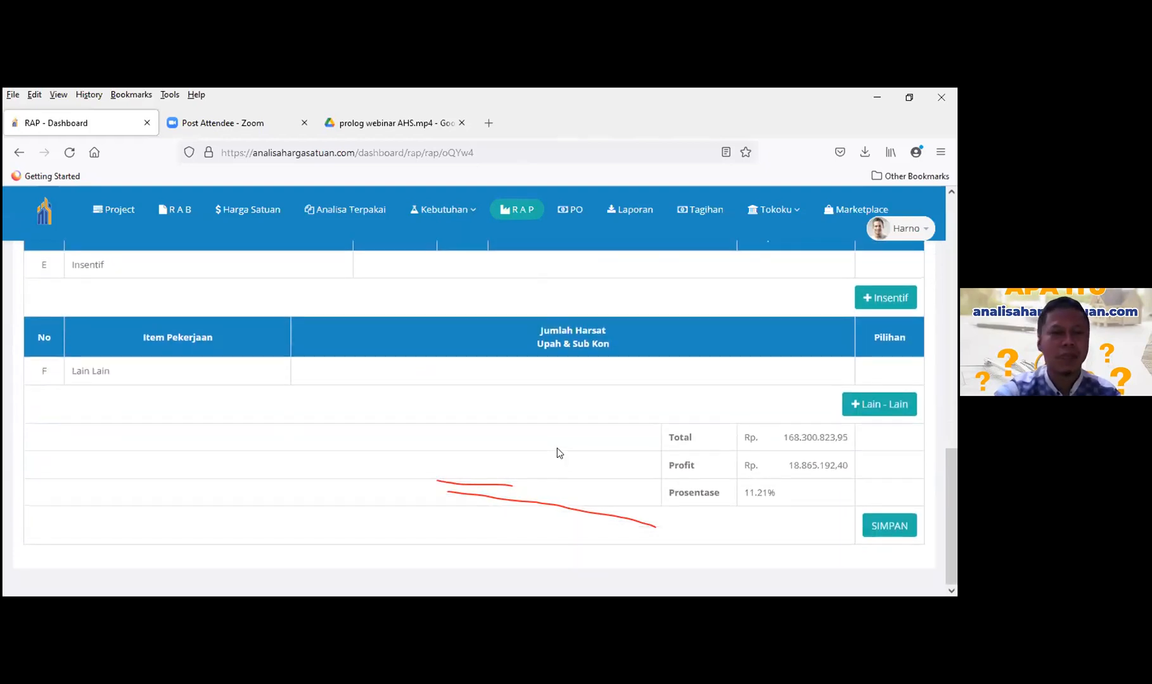
scroll(557, 448, up, 4)
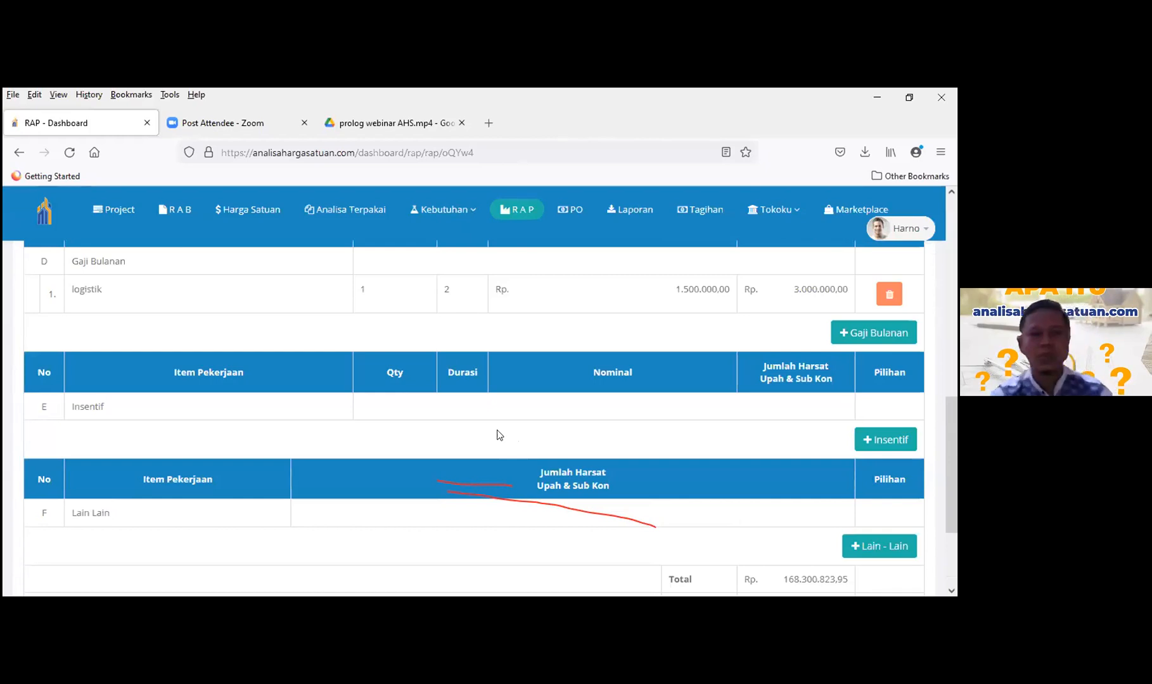
scroll(498, 435, up, 1)
scroll(489, 427, up, 5)
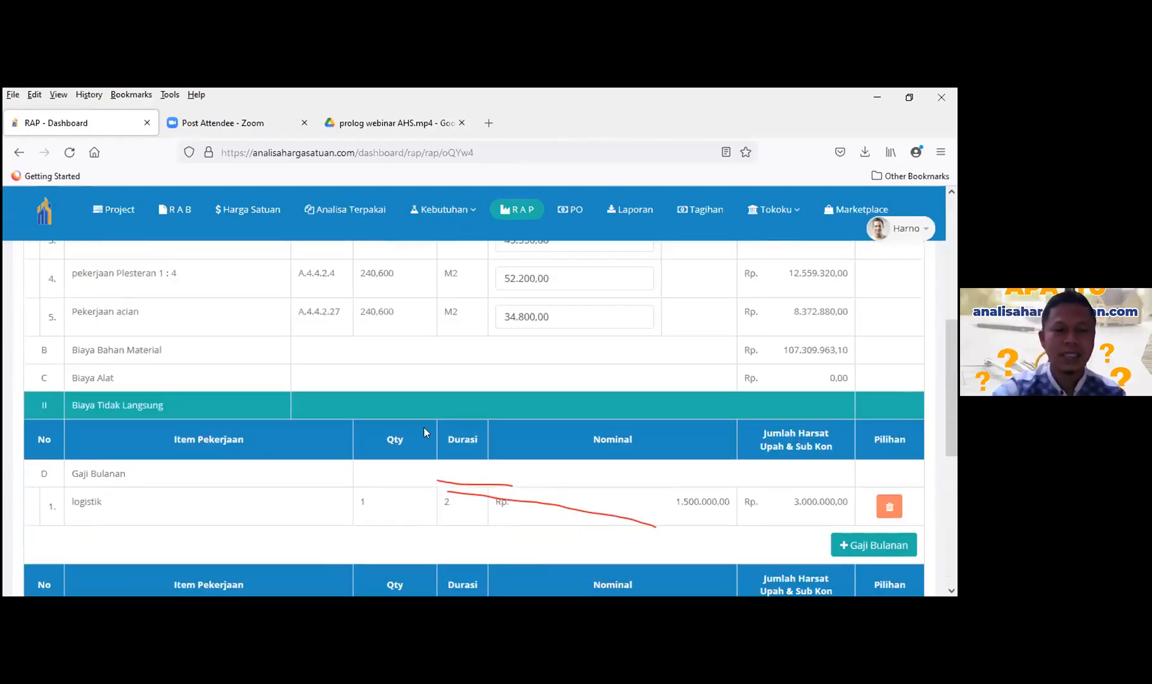
scroll(424, 428, up, 8)
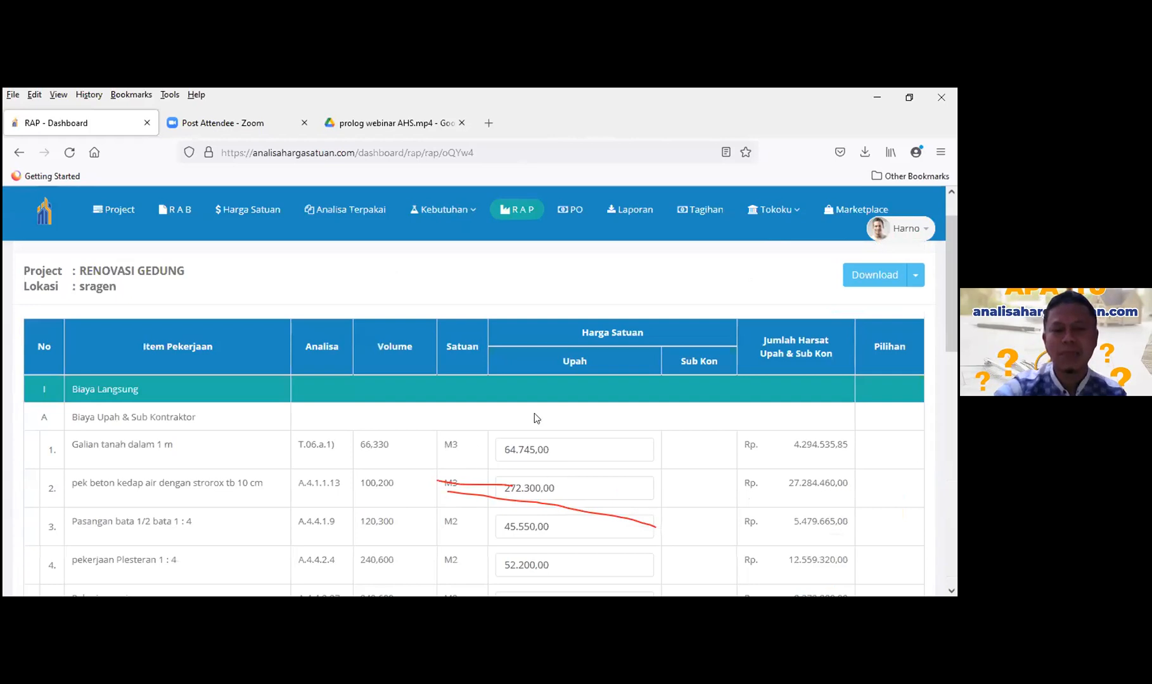
scroll(588, 375, down, 1)
scroll(568, 364, down, 4)
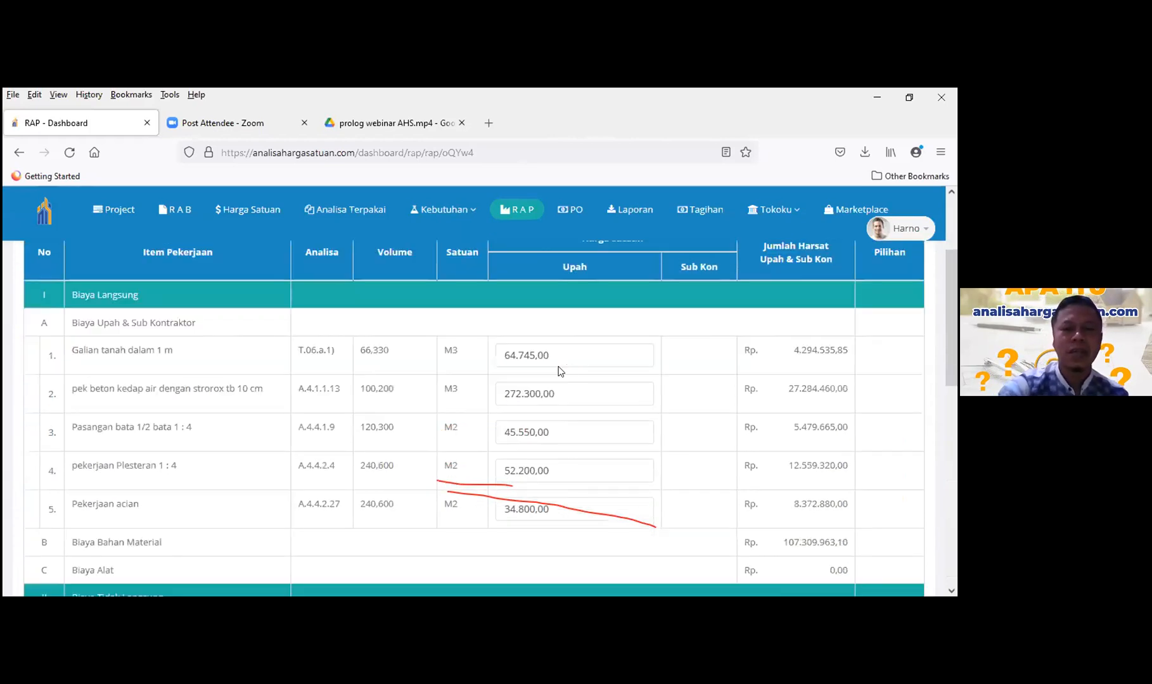
scroll(549, 373, down, 1)
scroll(532, 397, up, 4)
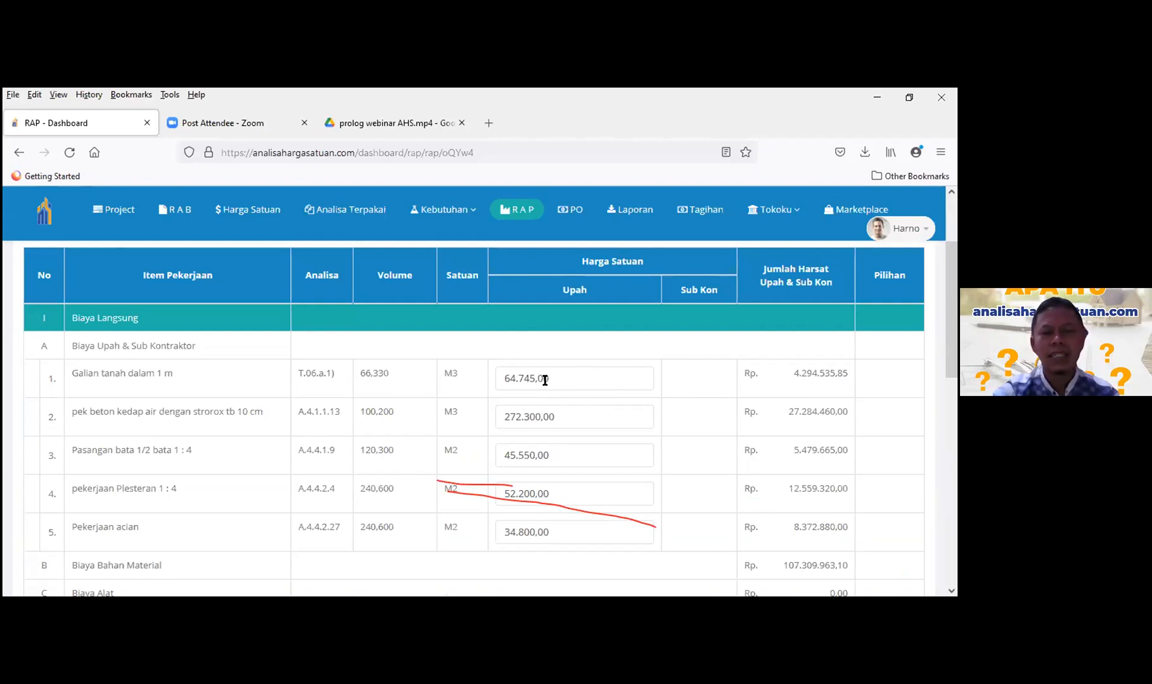
- Correct the Galian tanah dalam 1 m Upah price from 5045,00 to 50000,00
click(511, 376)
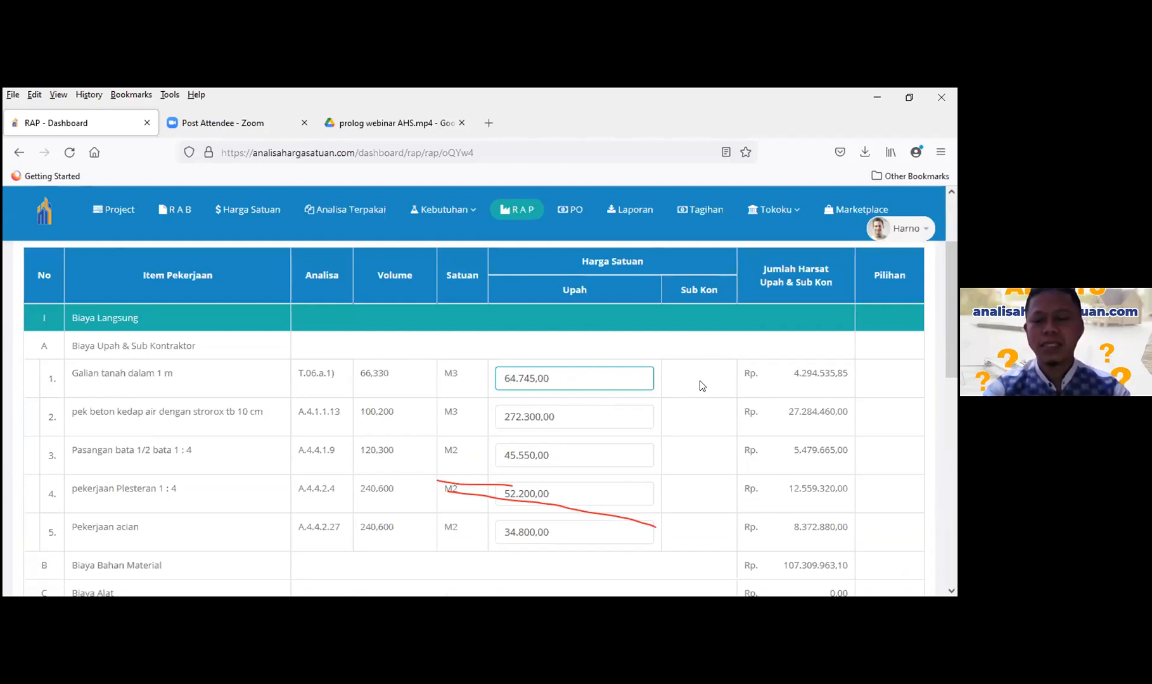
key(BackSpace)
key(BackSpace)
key(BackSpace)
text(50.)
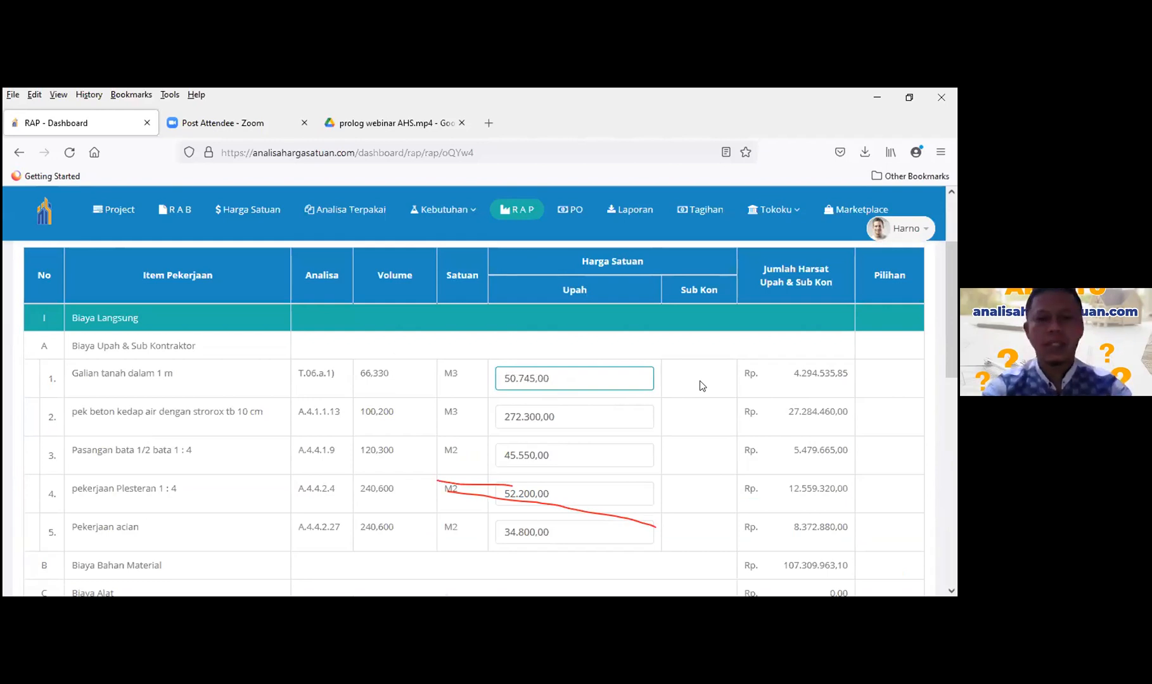
key(Delete)
key(Delete)
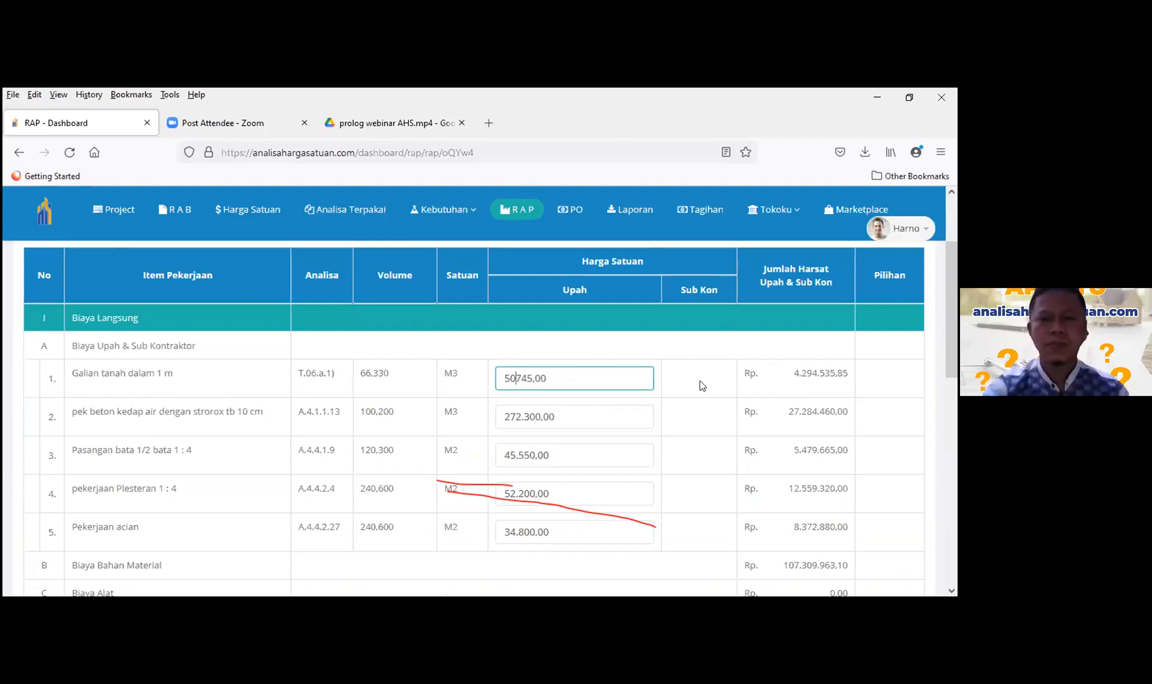
key(Delete)
key(Delete)
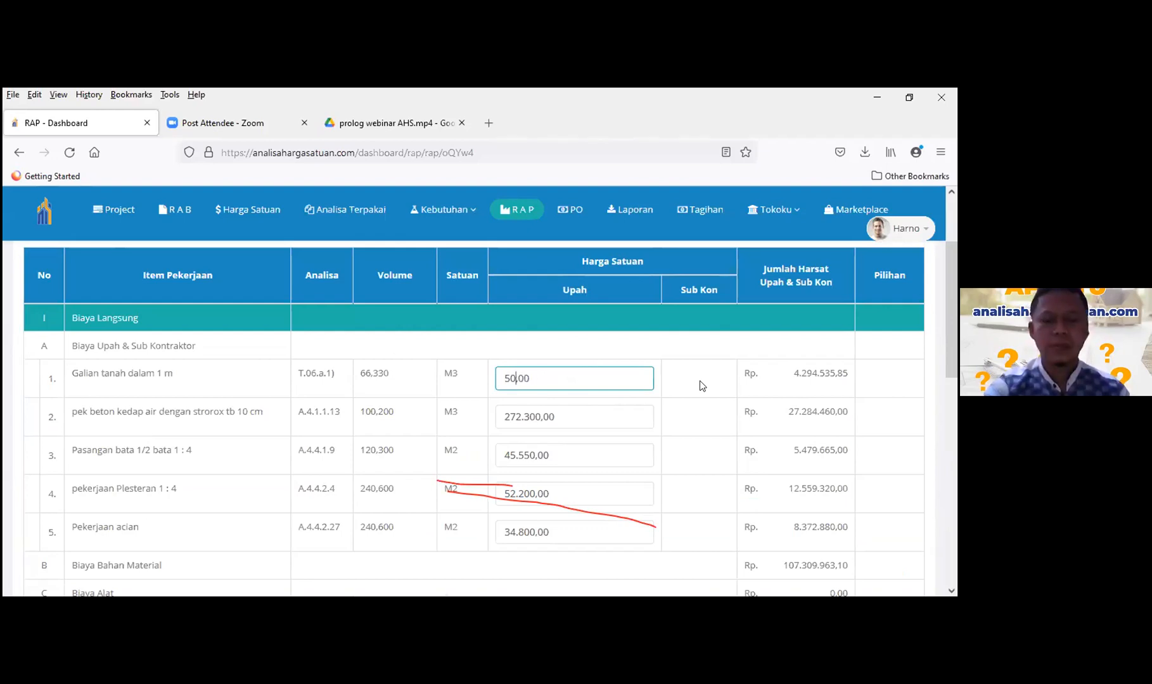
text(000)
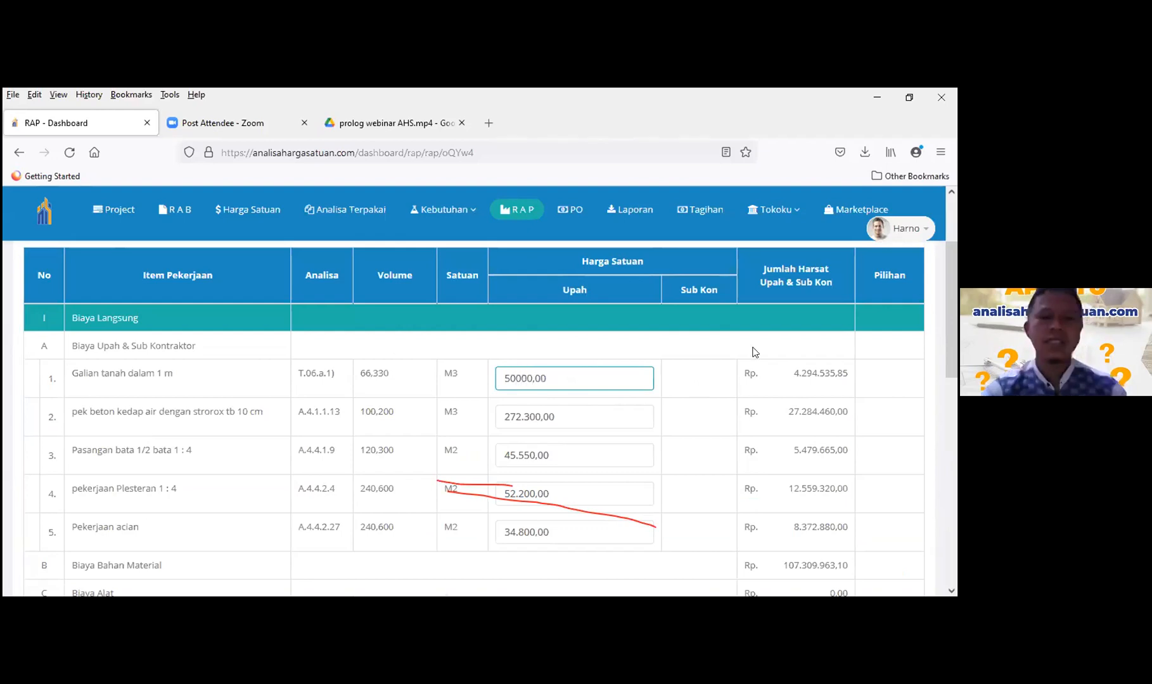
click(723, 376)
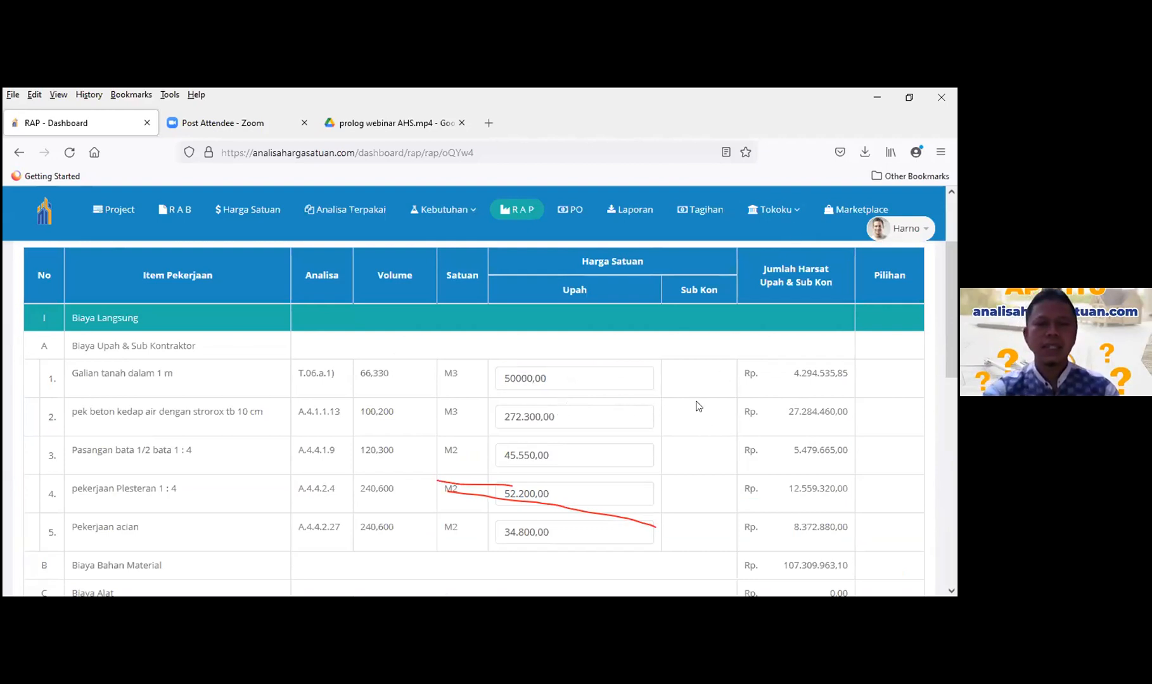
scroll(690, 389, down, 2)
scroll(689, 385, down, 8)
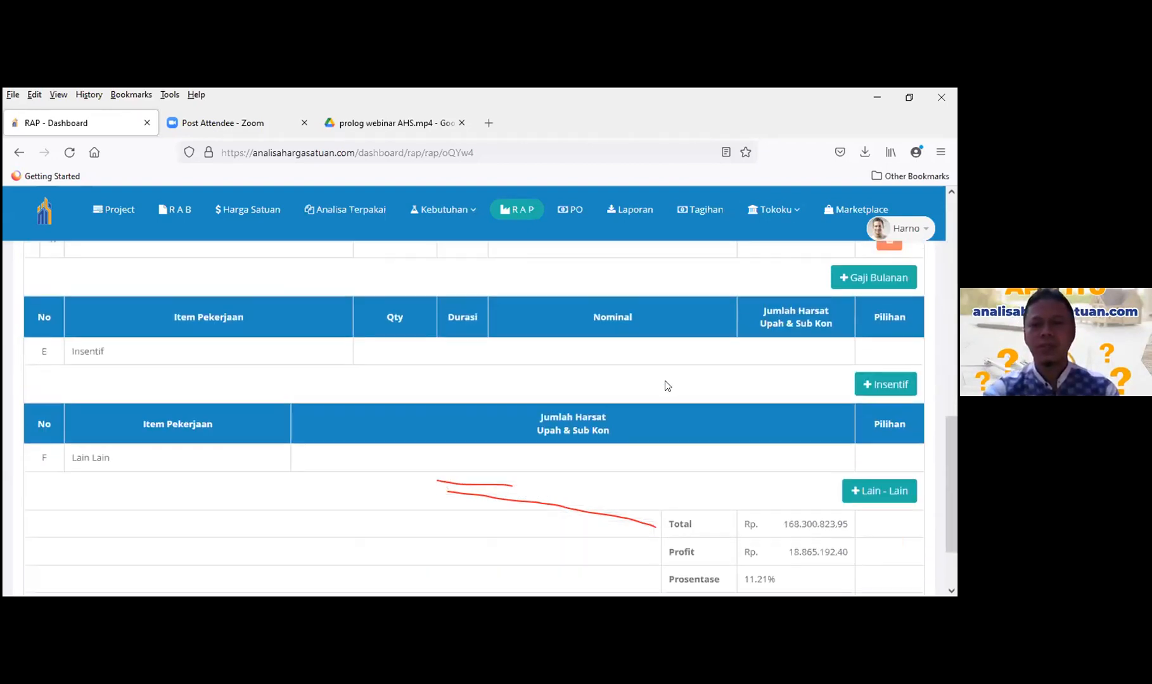
scroll(665, 380, up, 8)
scroll(873, 458, down, 10)
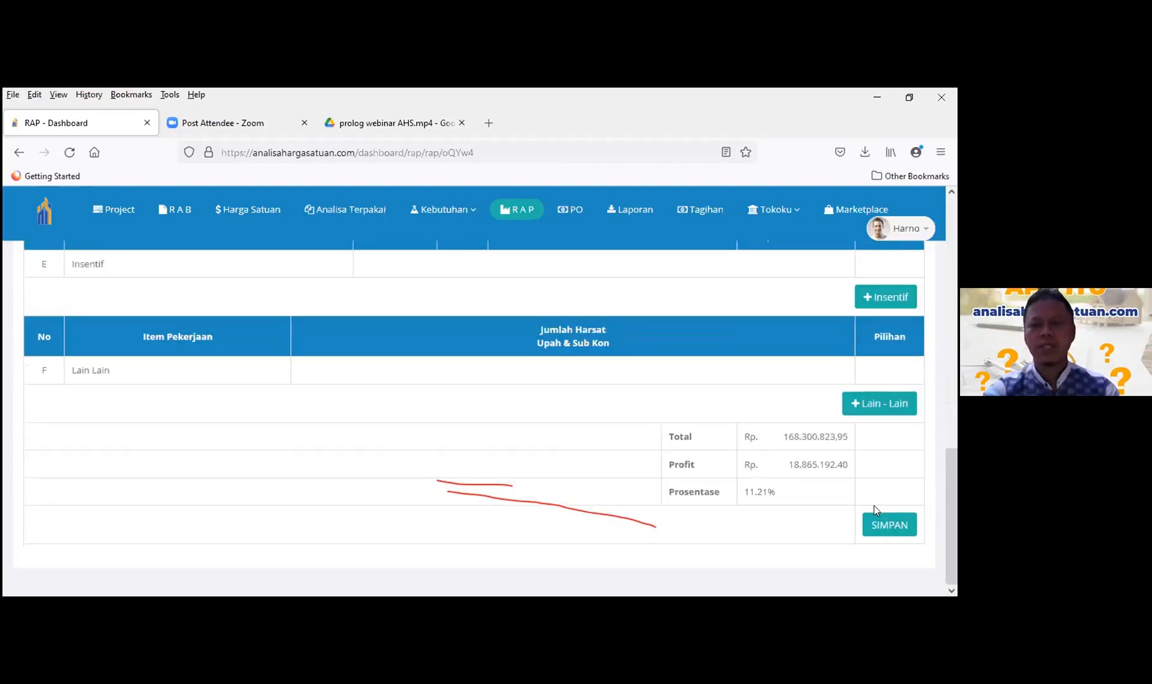
- Save and reload the RAP, confirming total Rp 167.322.788,10 and 11.86% profit
click(882, 530)
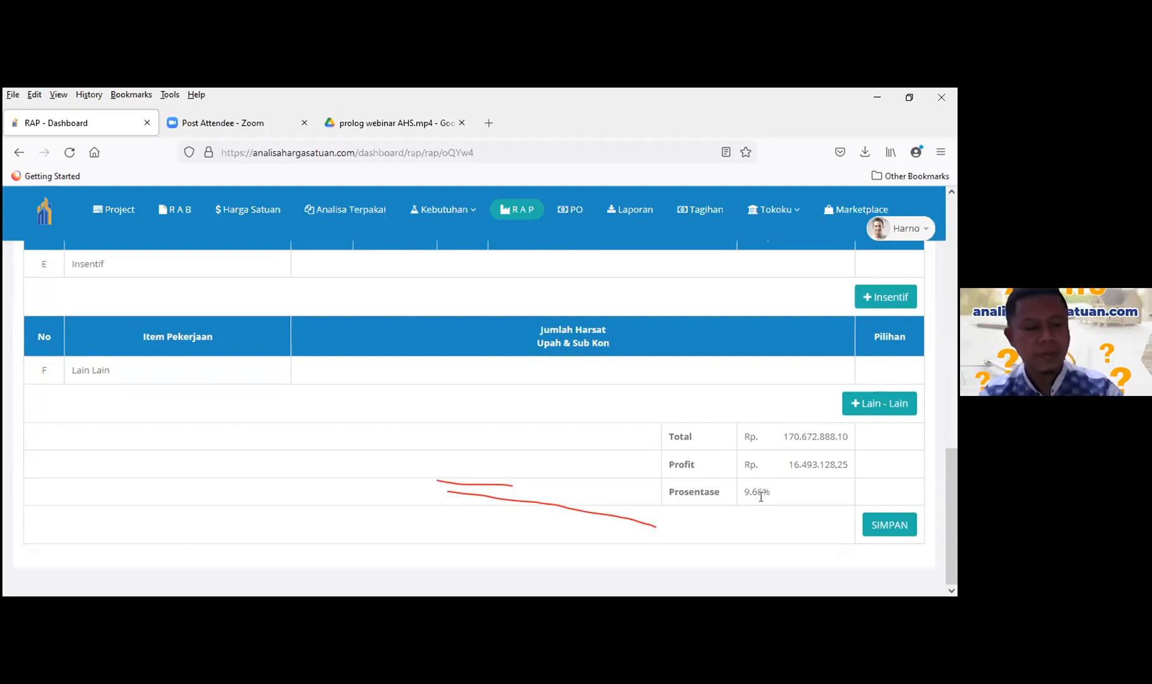
key(F5)
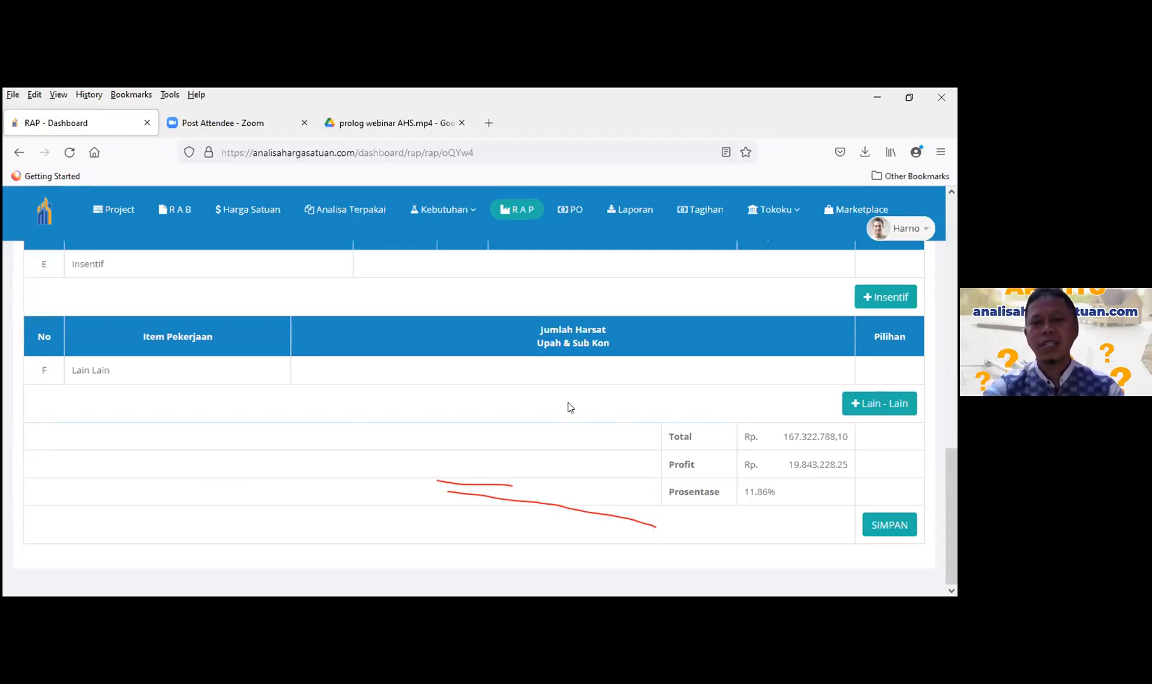
scroll(566, 407, up, 2)
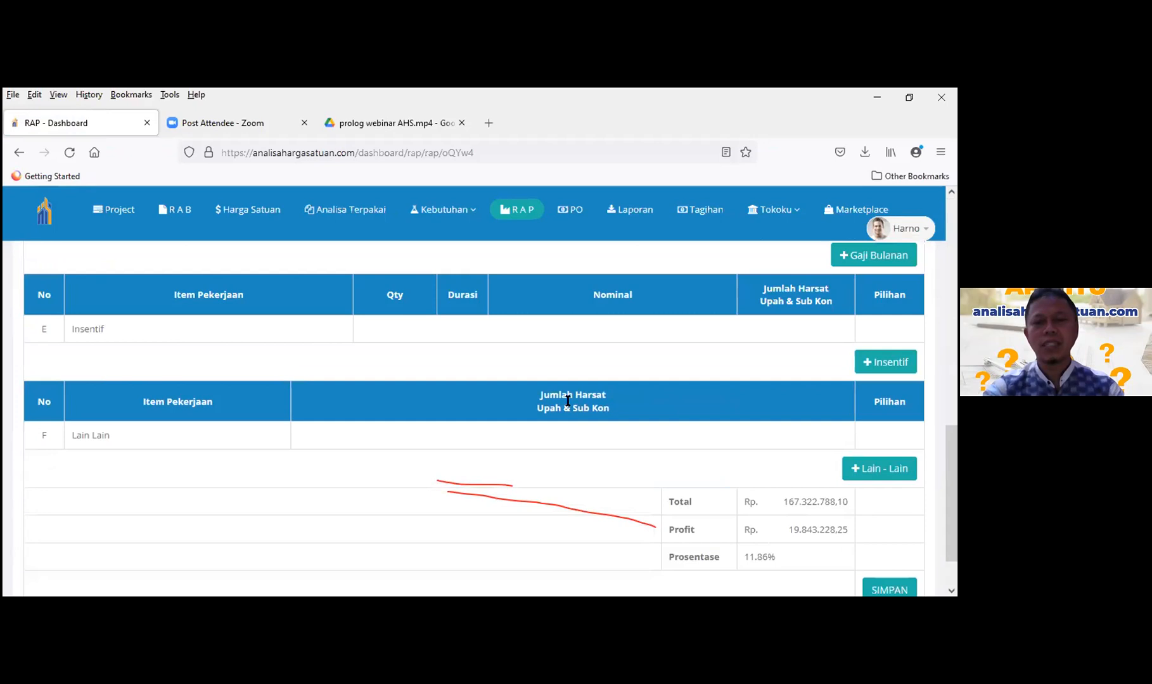
scroll(568, 400, up, 15)
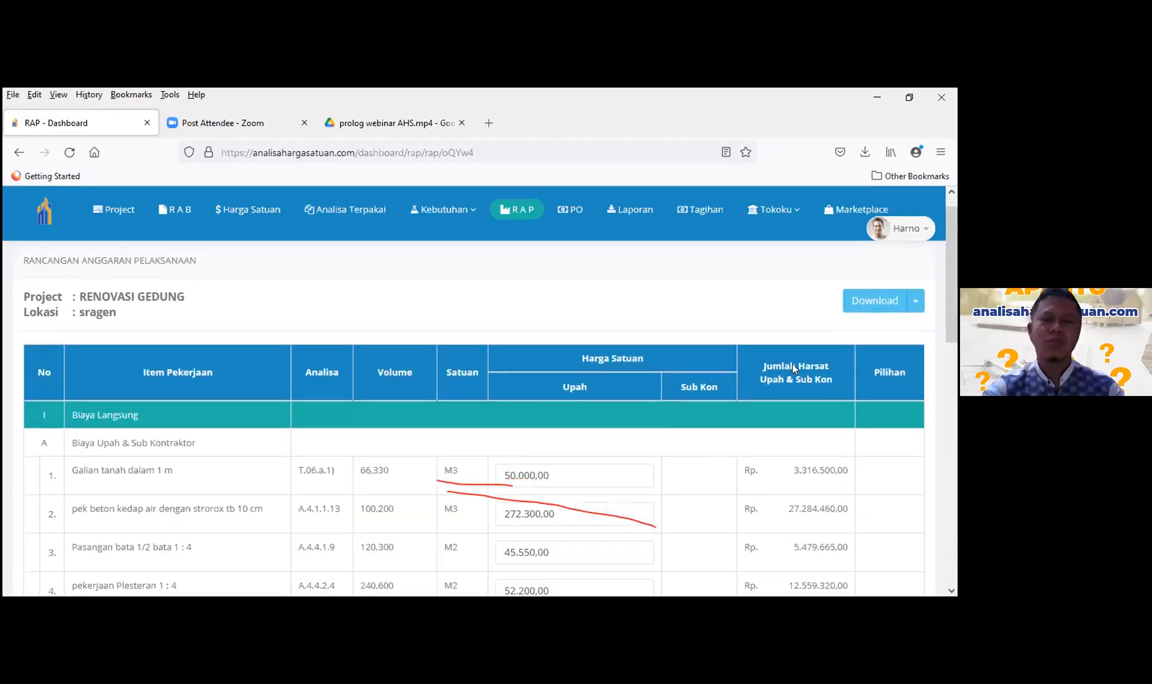
scroll(792, 366, down, 3)
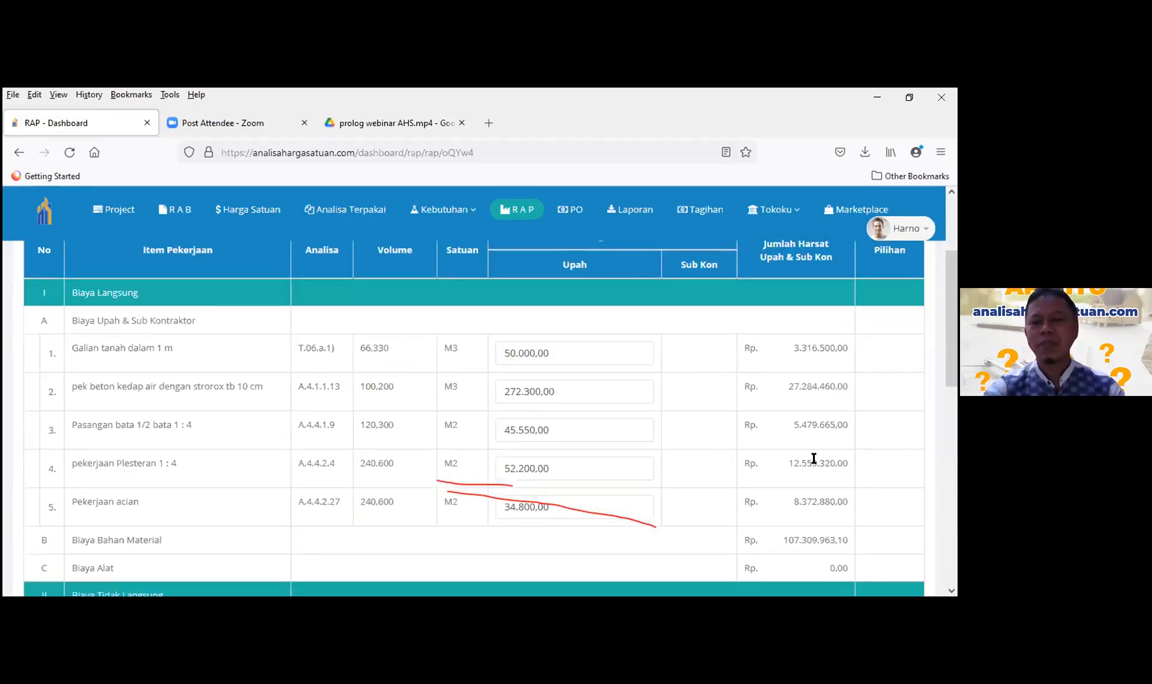
scroll(814, 458, down, 14)
scroll(640, 435, up, 5)
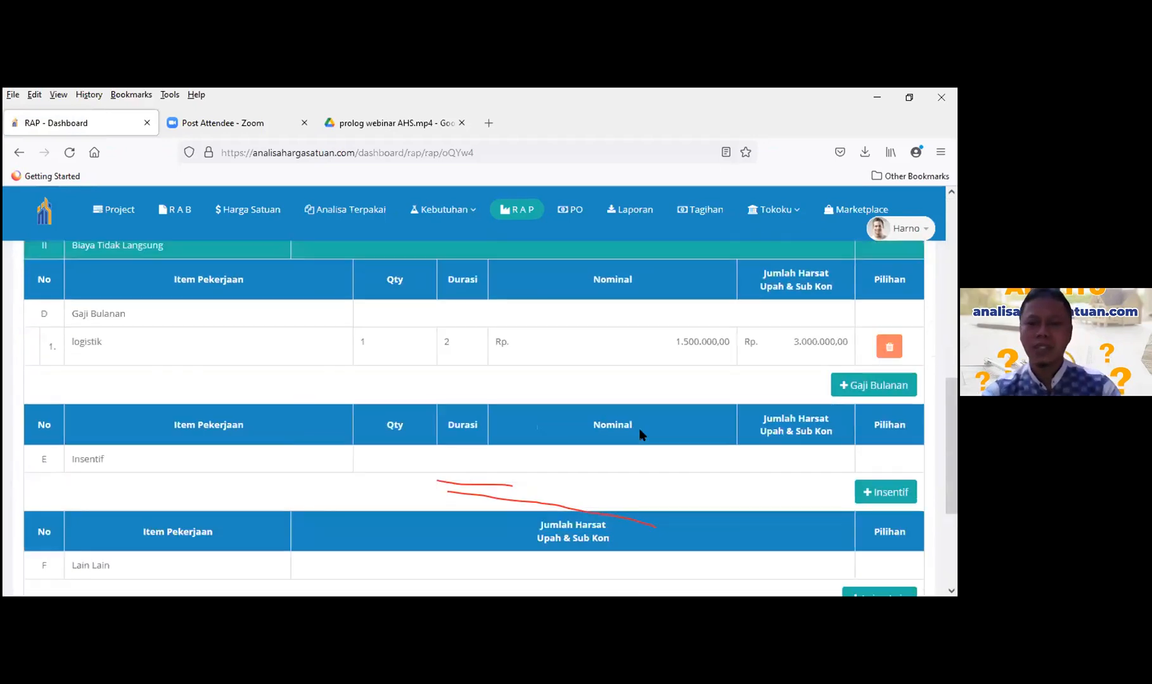
scroll(640, 434, up, 8)
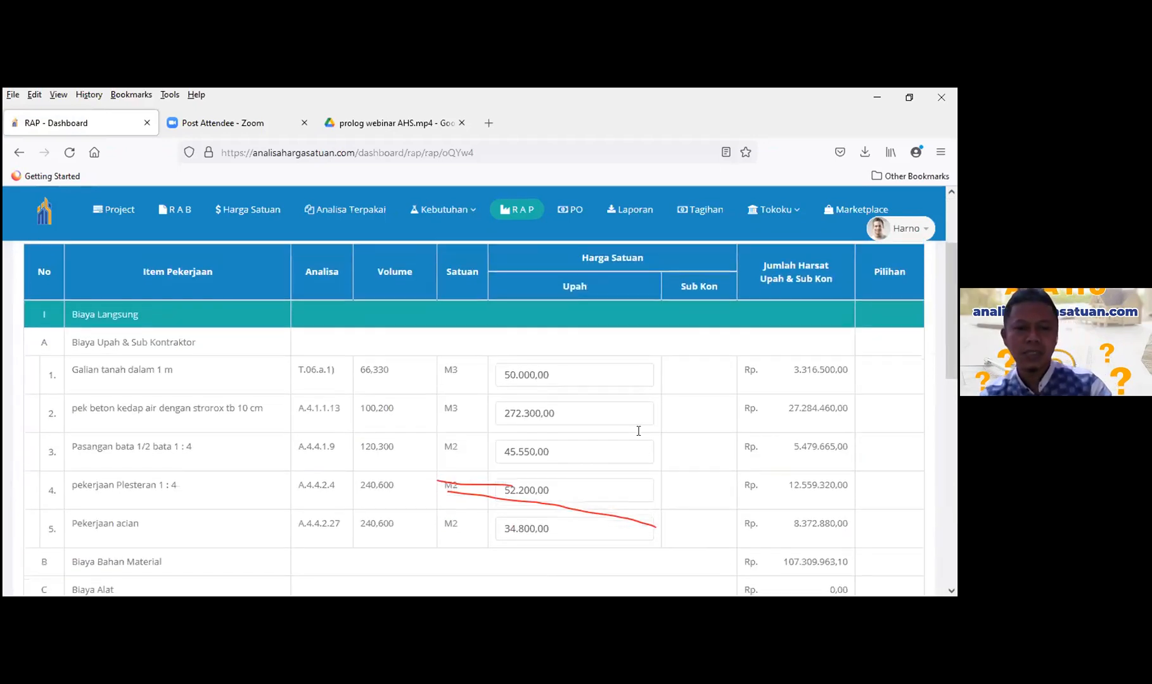
scroll(639, 431, down, 2)
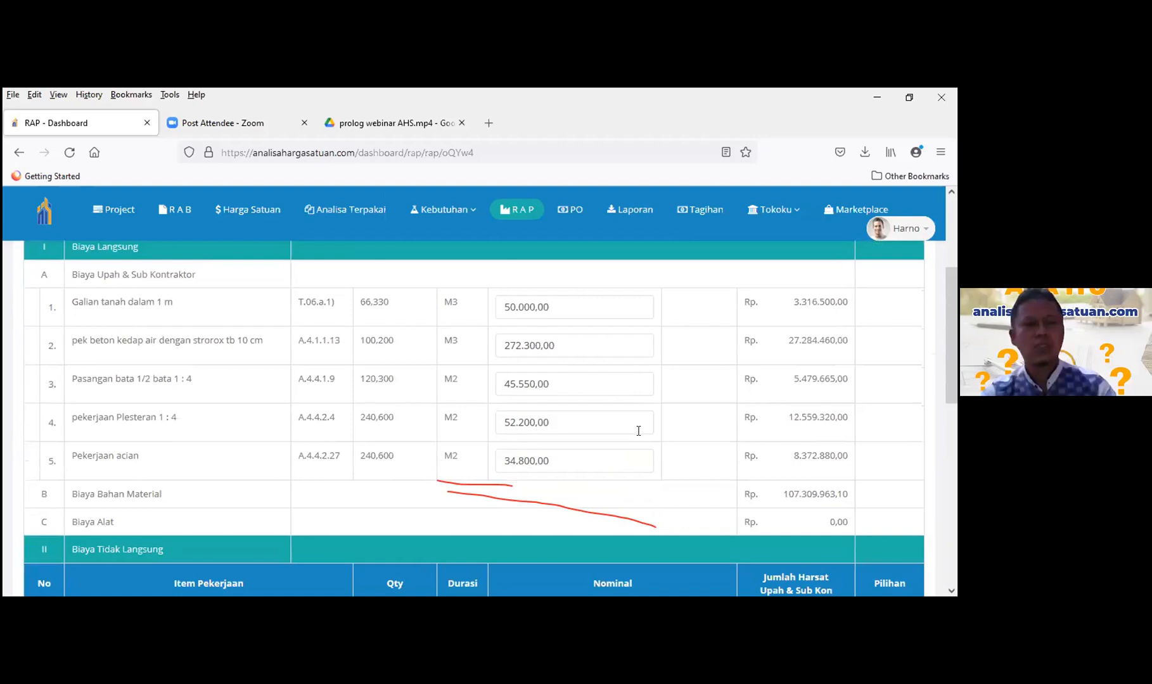
scroll(580, 428, up, 5)
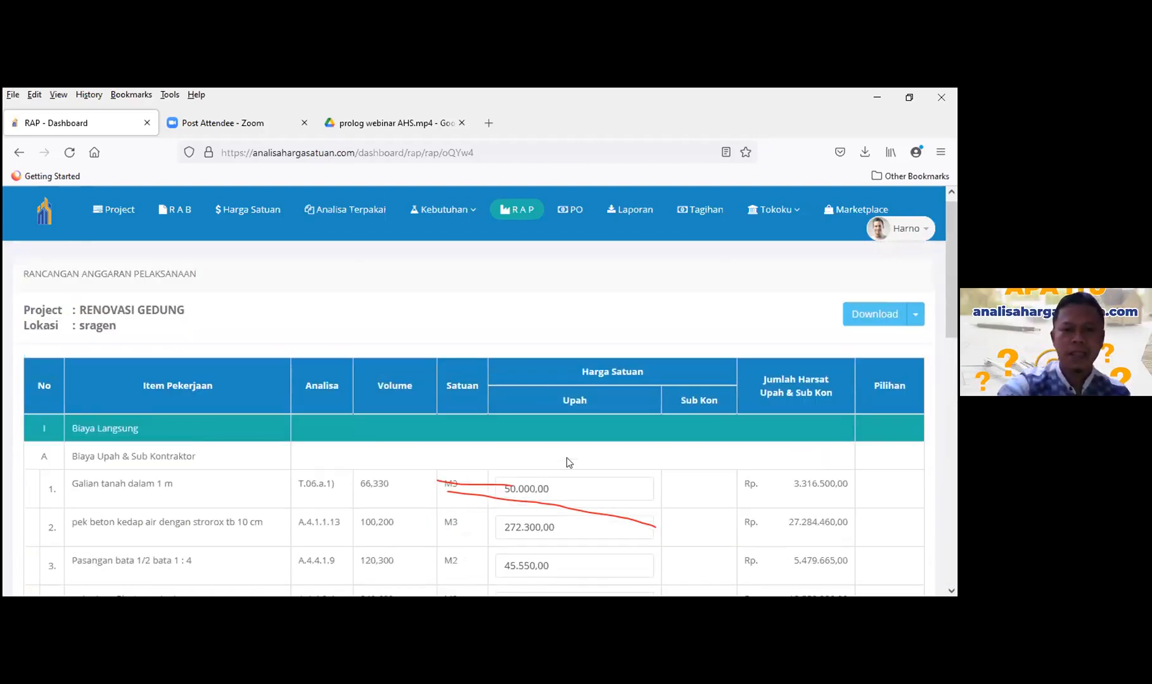
scroll(566, 457, down, 4)
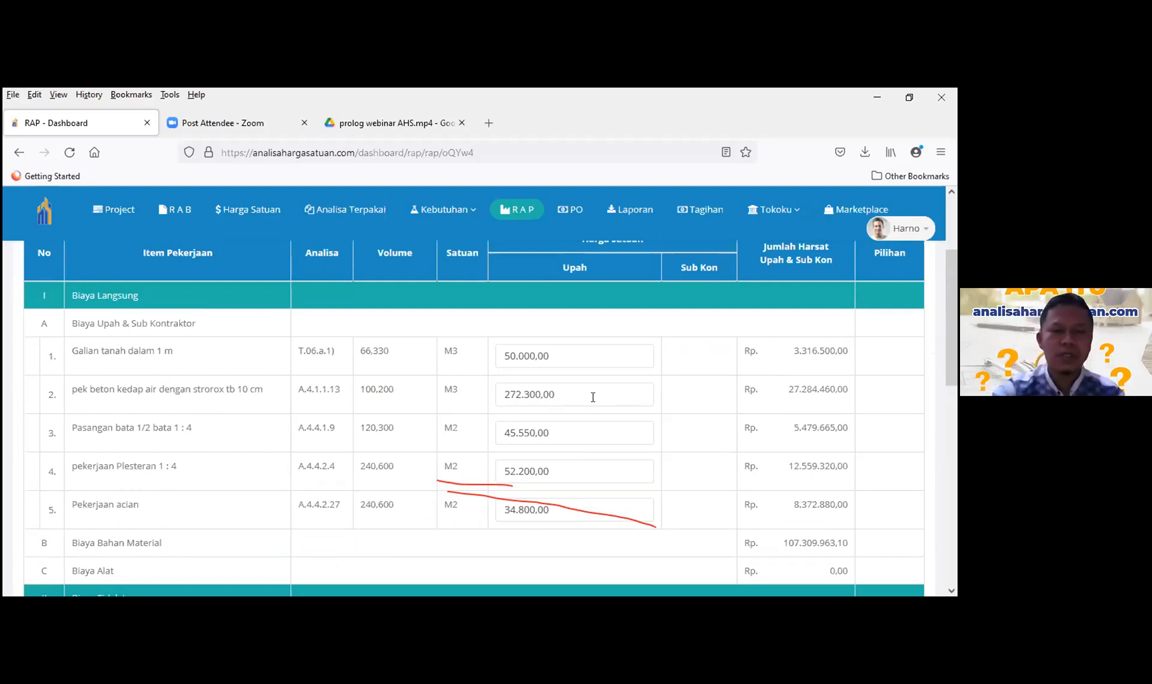
scroll(593, 397, up, 2)
scroll(592, 399, up, 3)
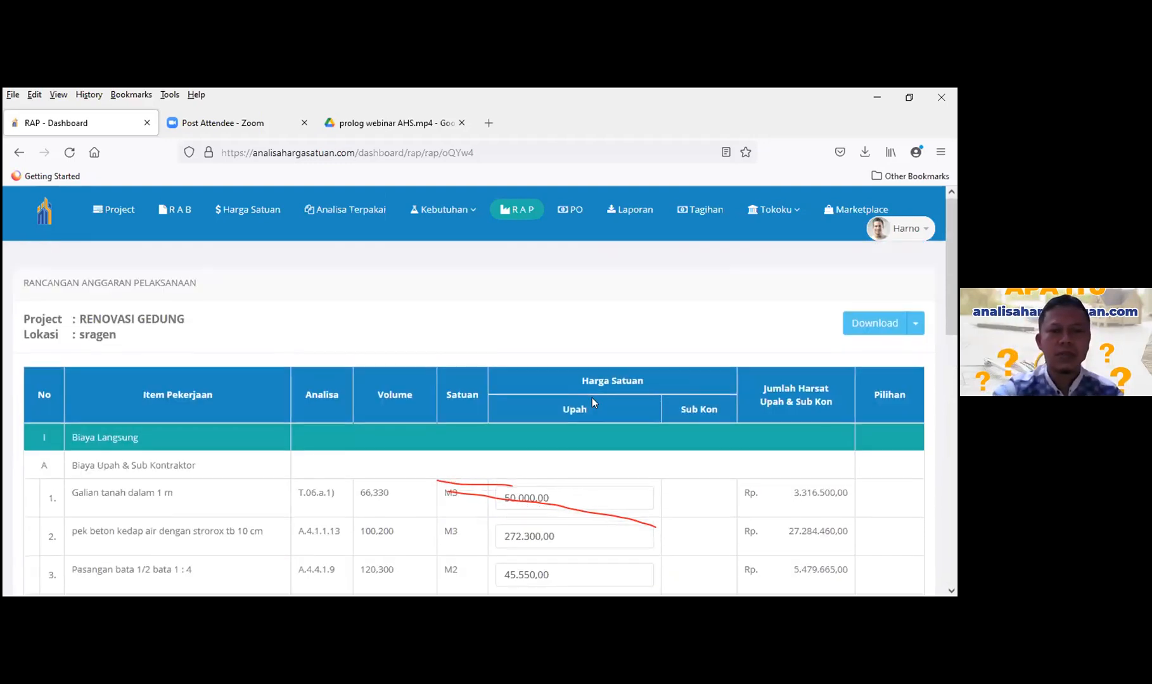
scroll(593, 399, down, 9)
scroll(570, 406, up, 8)
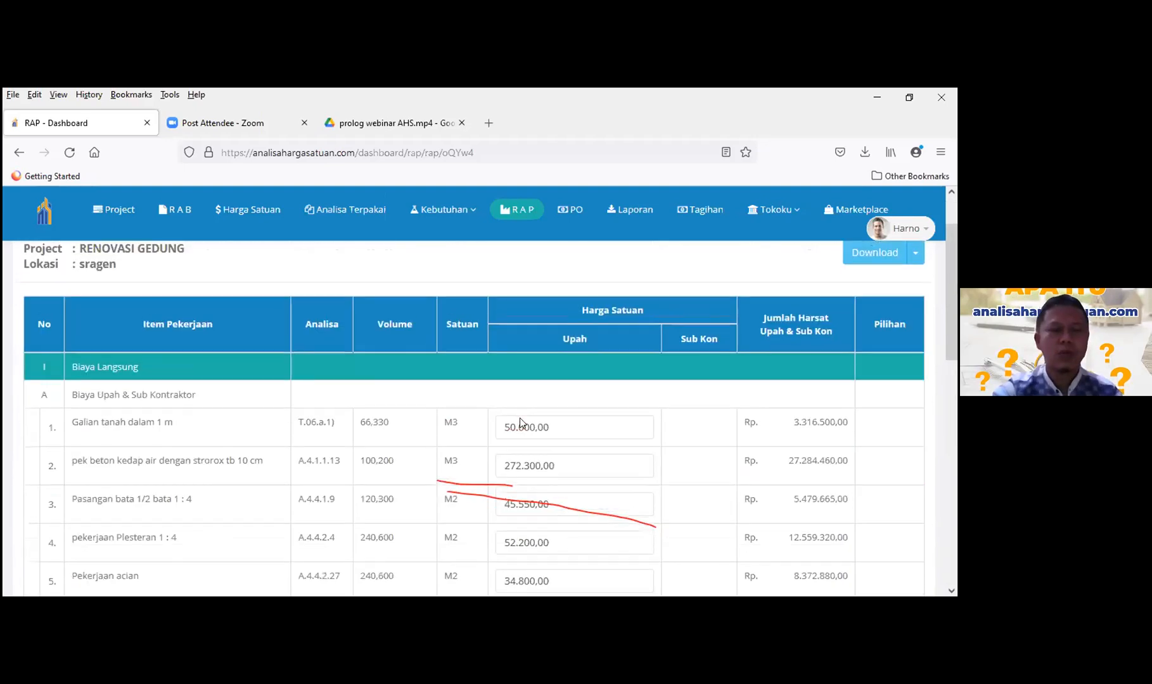
scroll(539, 431, down, 3)
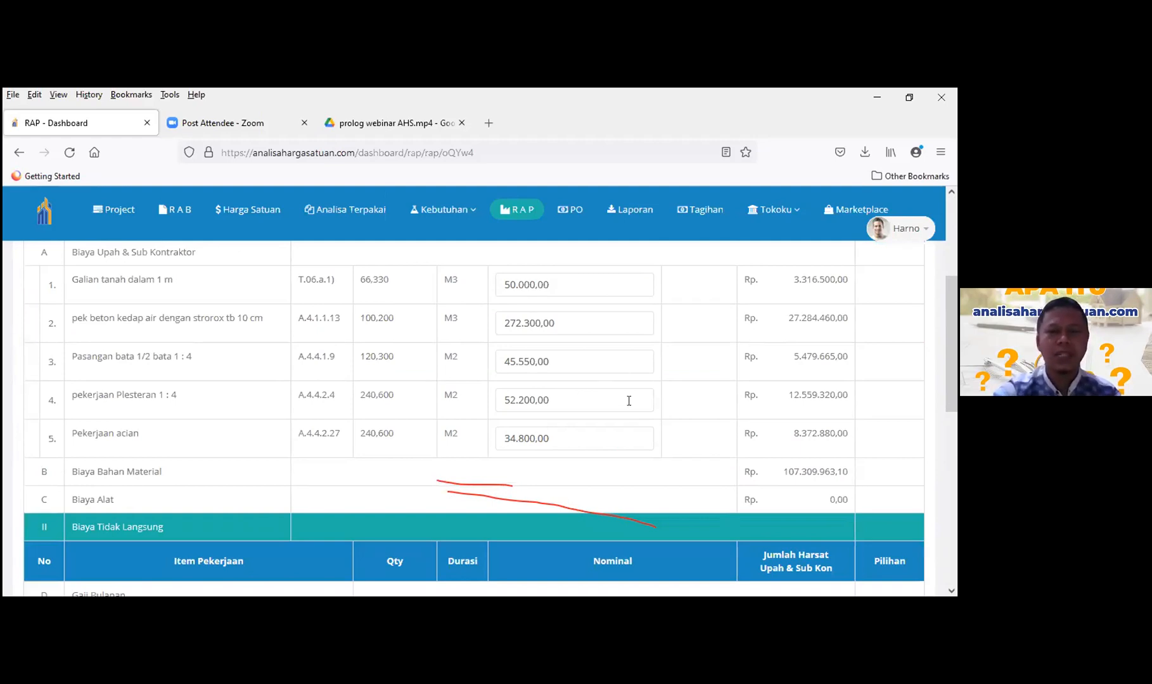
scroll(589, 374, up, 1)
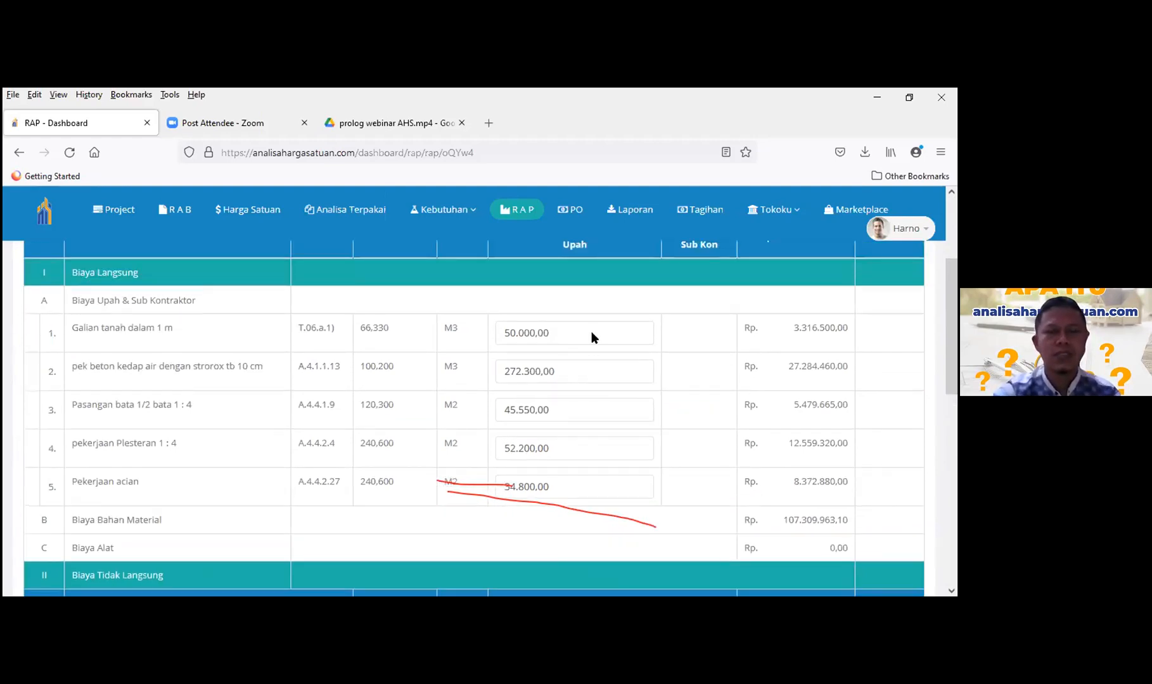
scroll(180, 252, up, 2)
scroll(189, 227, up, 2)
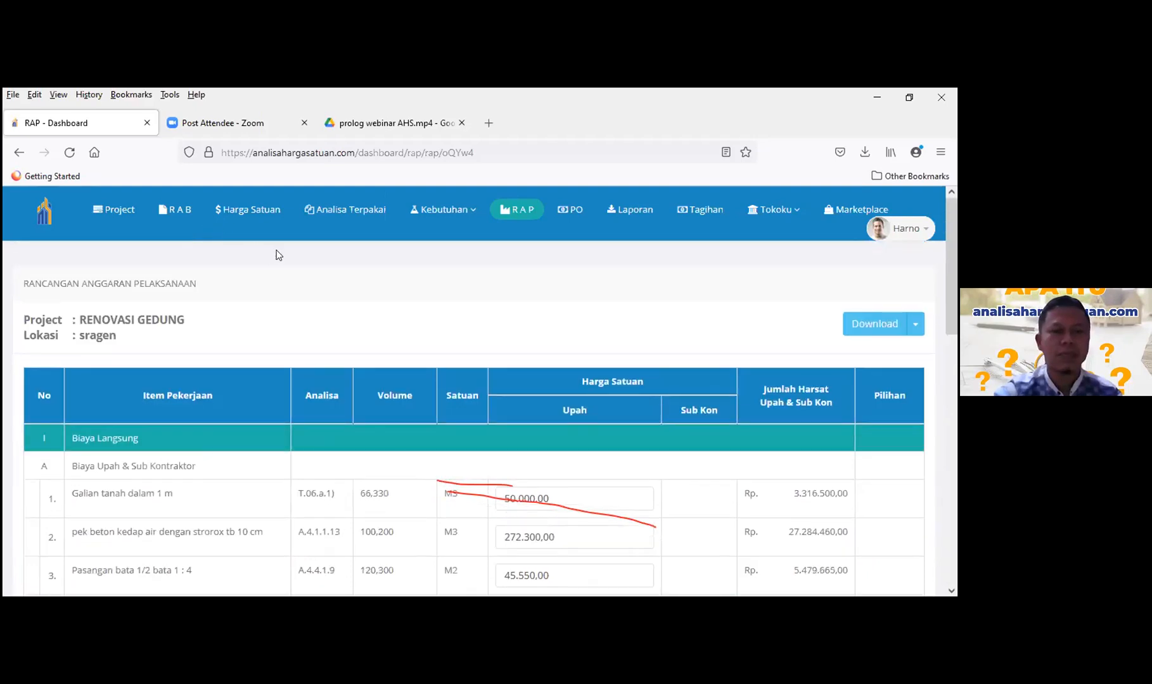
- Open the RENOVASI GEDUNG RAB and scroll through its work items down to the Rp 187.166.016,35 total
click(176, 212)
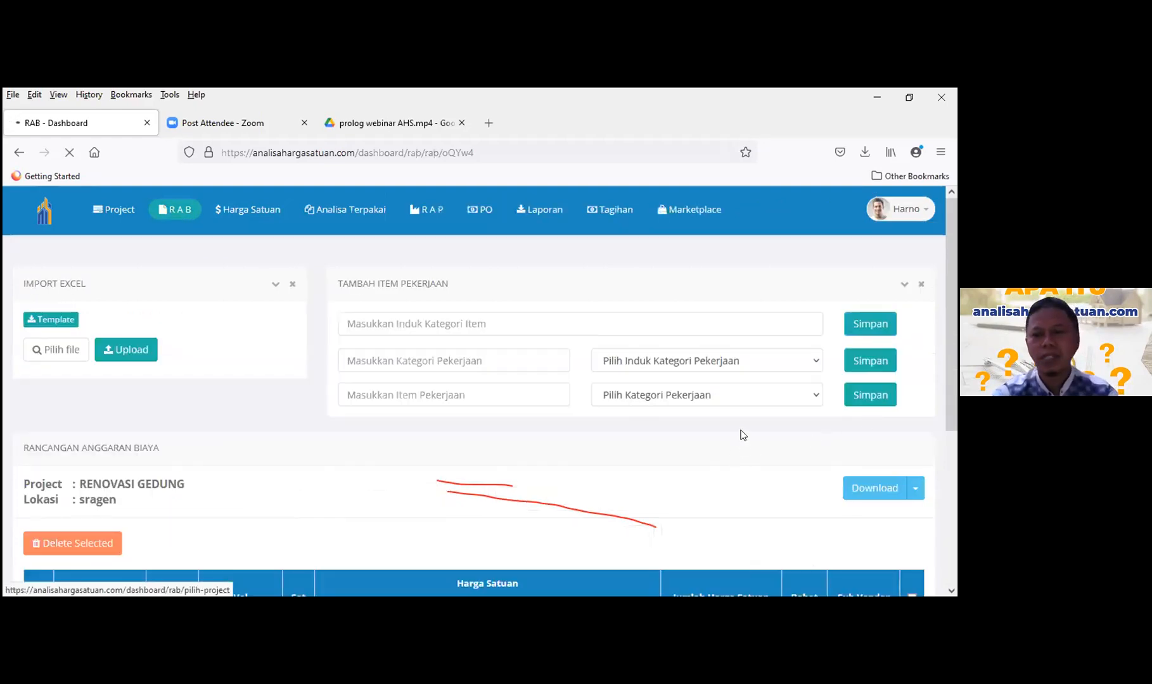
scroll(824, 266, down, 5)
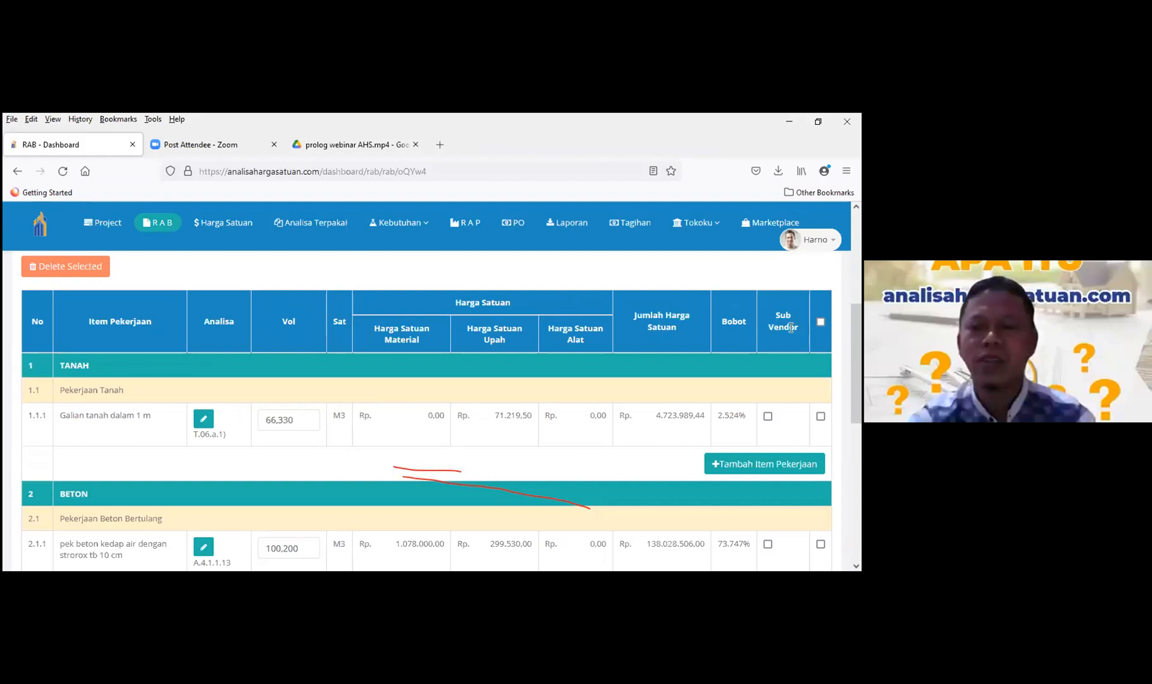
scroll(652, 397, down, 3)
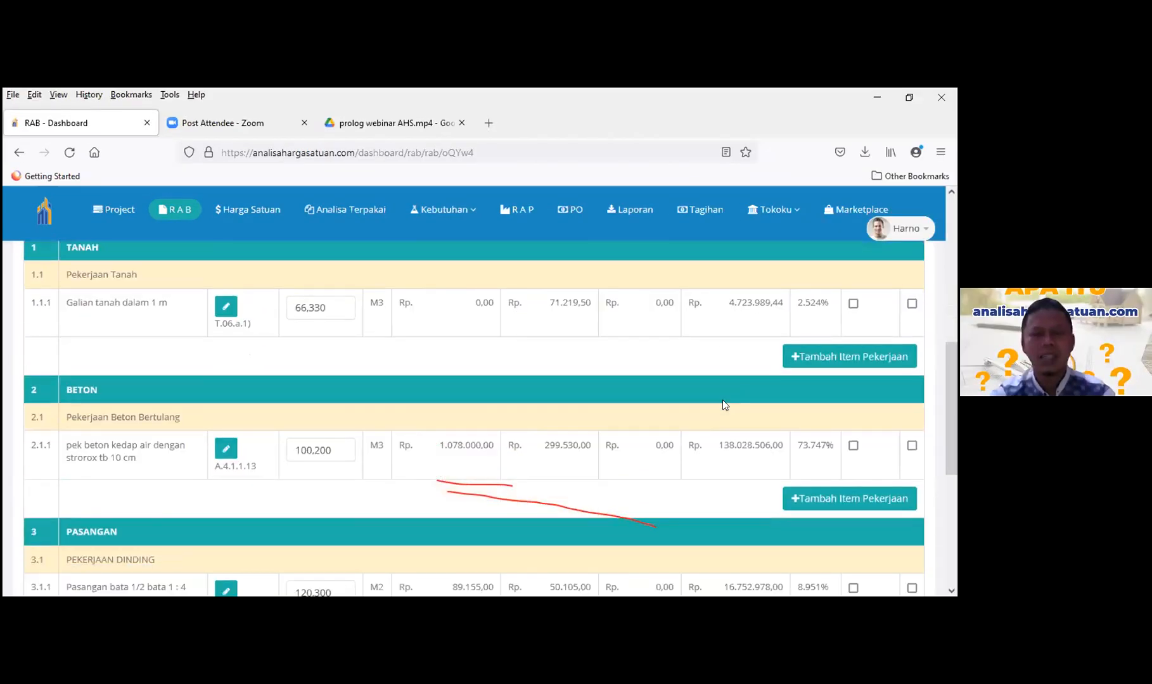
scroll(722, 399, down, 1)
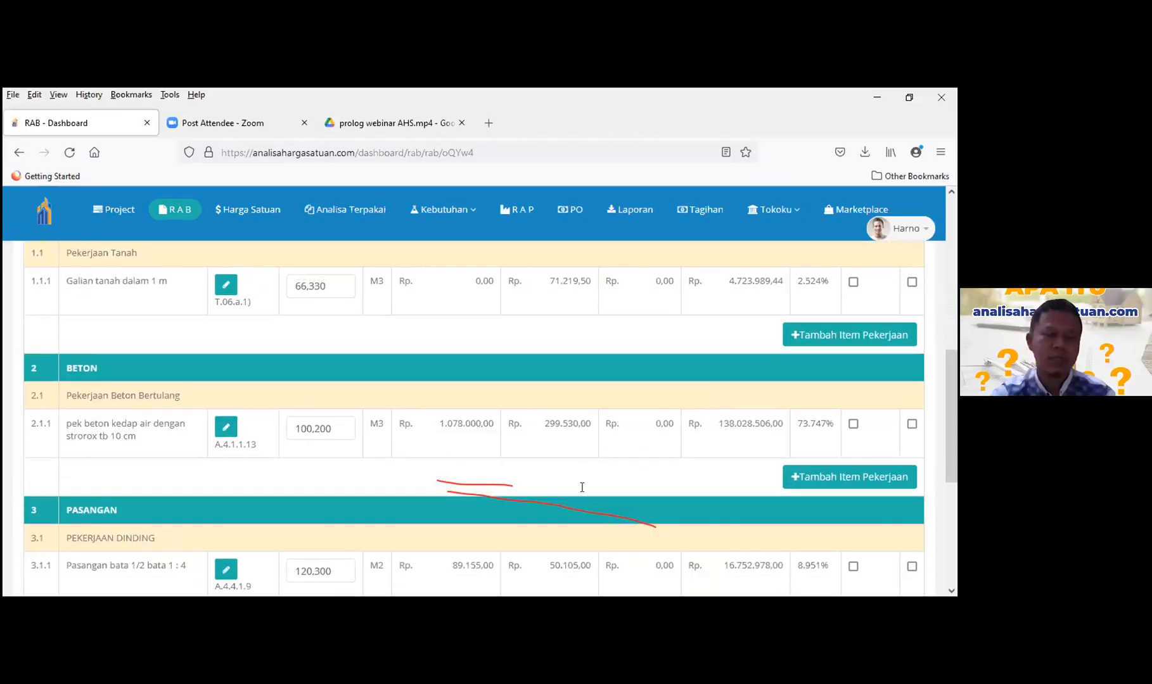
scroll(582, 488, down, 3)
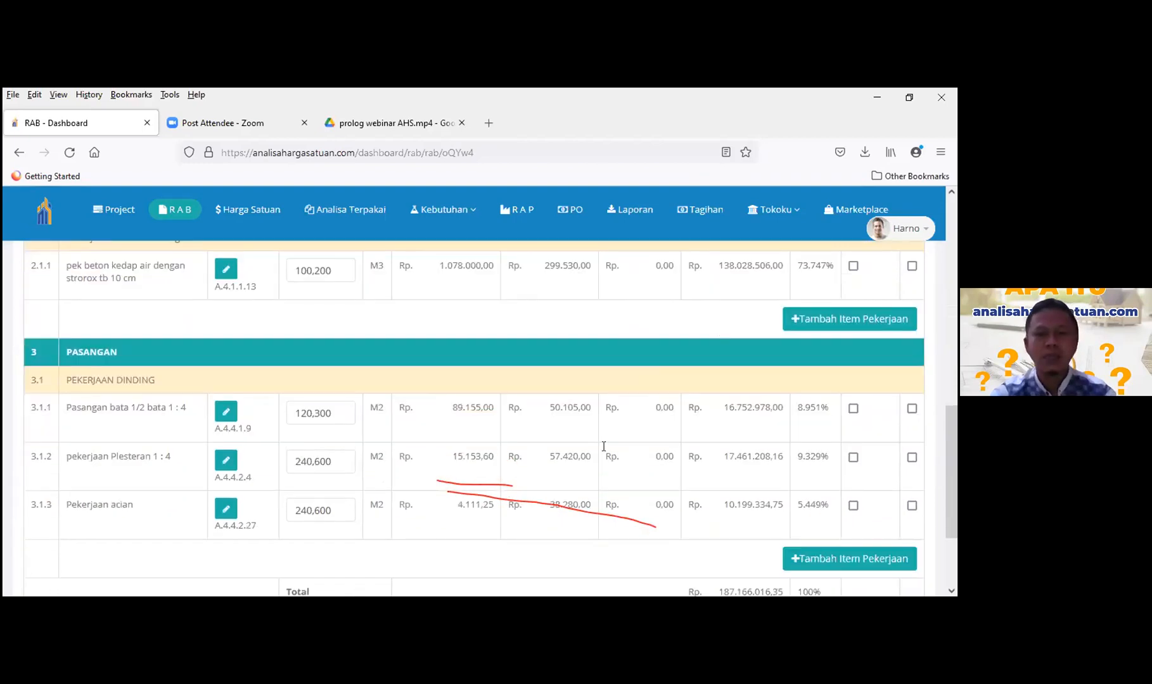
scroll(659, 409, up, 3)
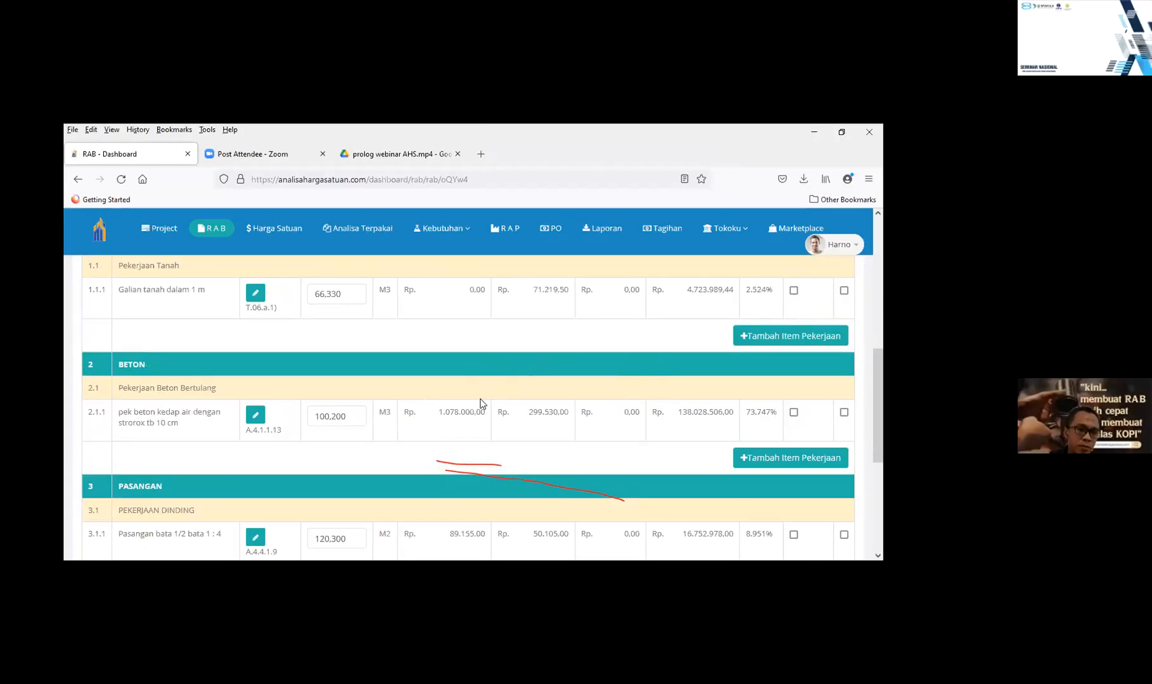
scroll(575, 343, up, 3)
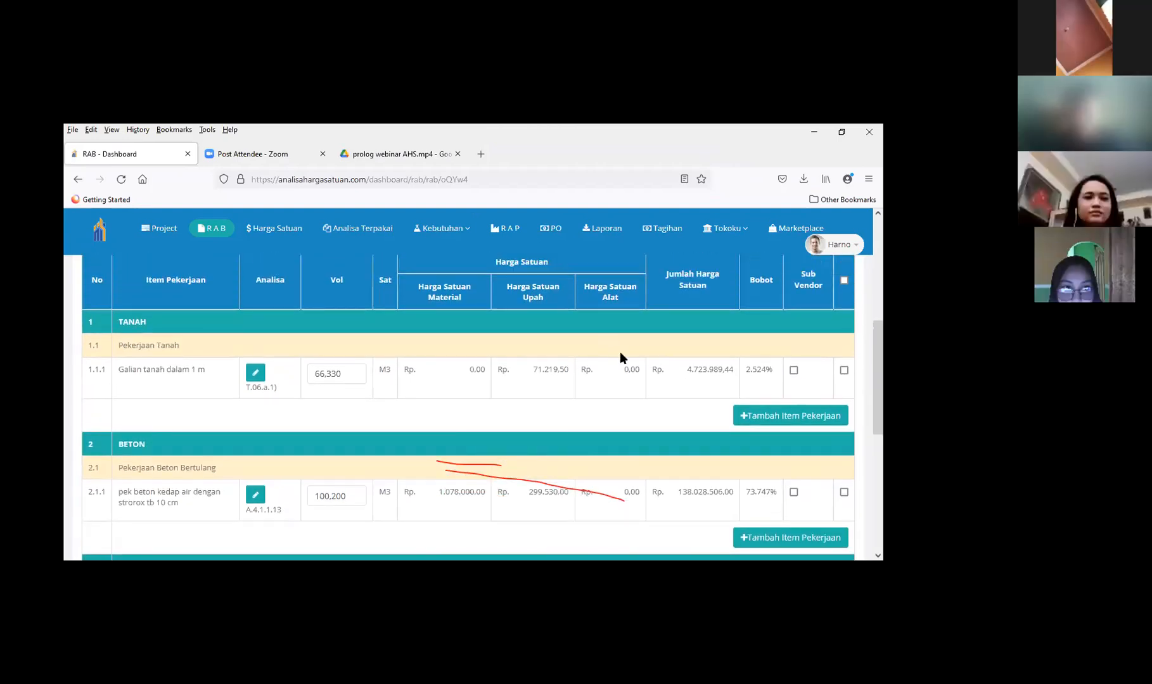
scroll(634, 374, up, 2)
scroll(650, 377, up, 4)
scroll(754, 386, down, 3)
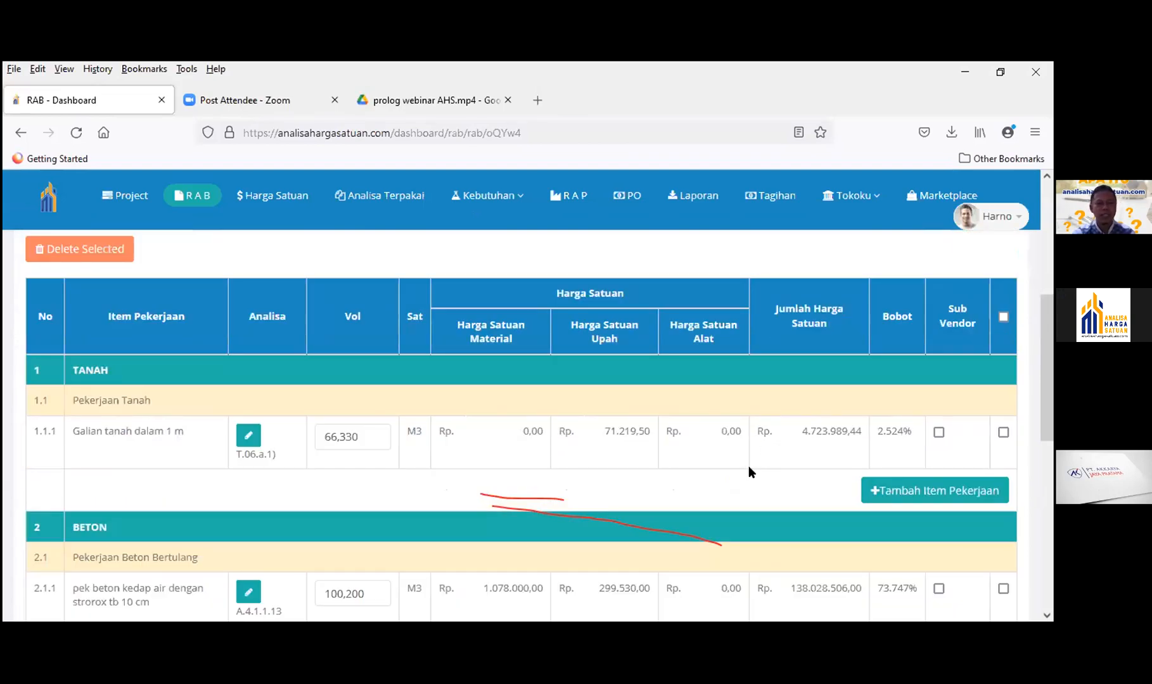
scroll(749, 472, down, 3)
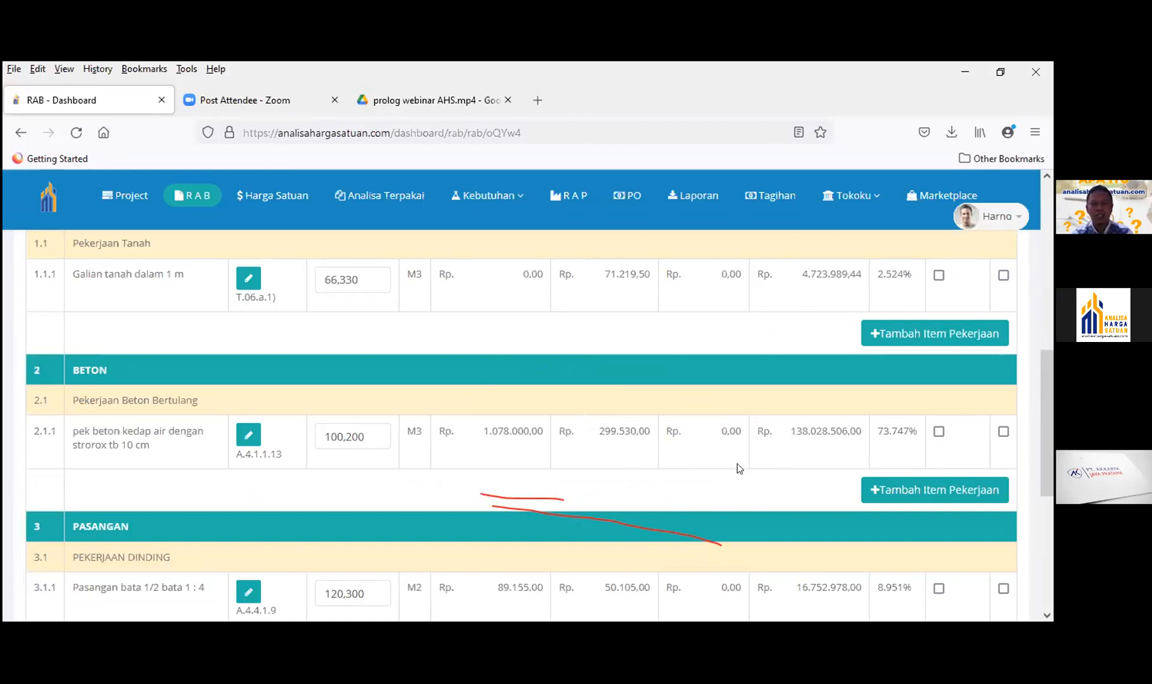
scroll(738, 468, down, 2)
scroll(729, 431, down, 2)
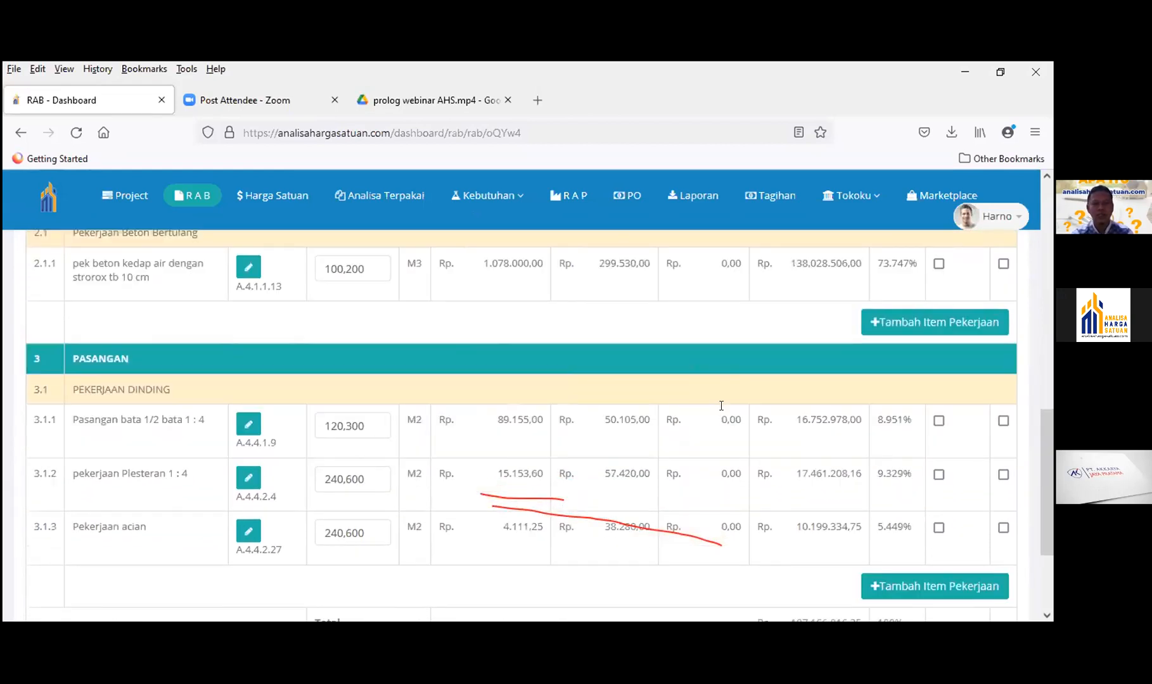
scroll(716, 405, down, 1)
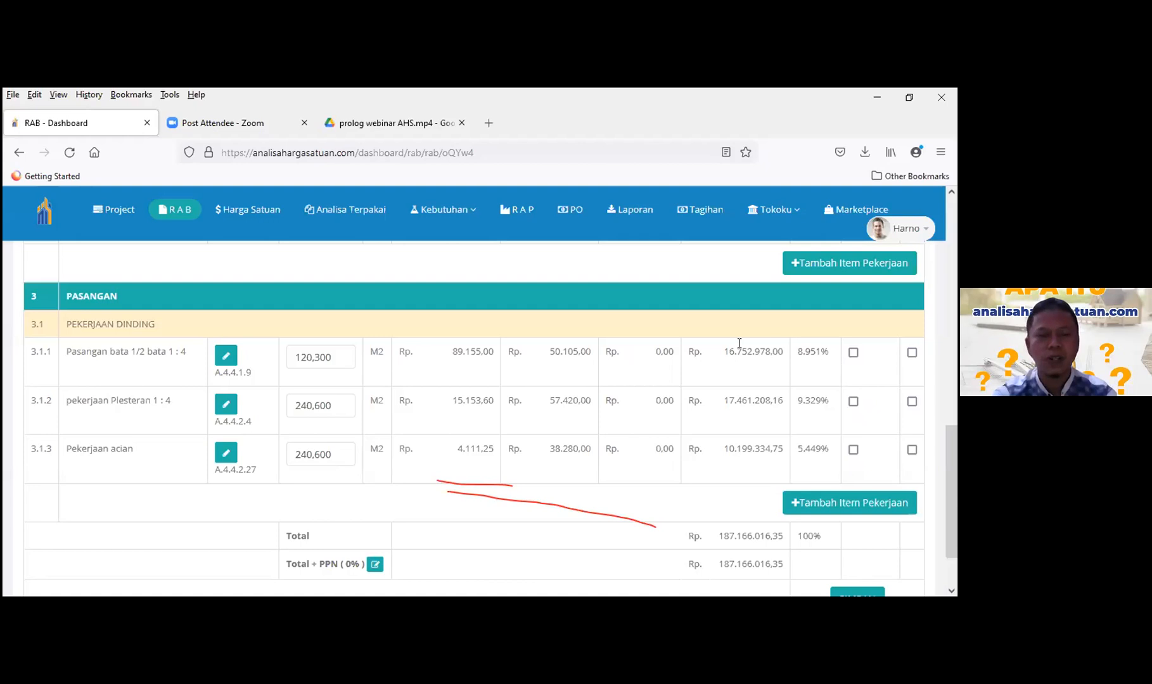
- Tick Sub Vendor on row 3.1.1 Pasangan bata 1/2 bata 1 : 4 in the RAB
click(852, 353)
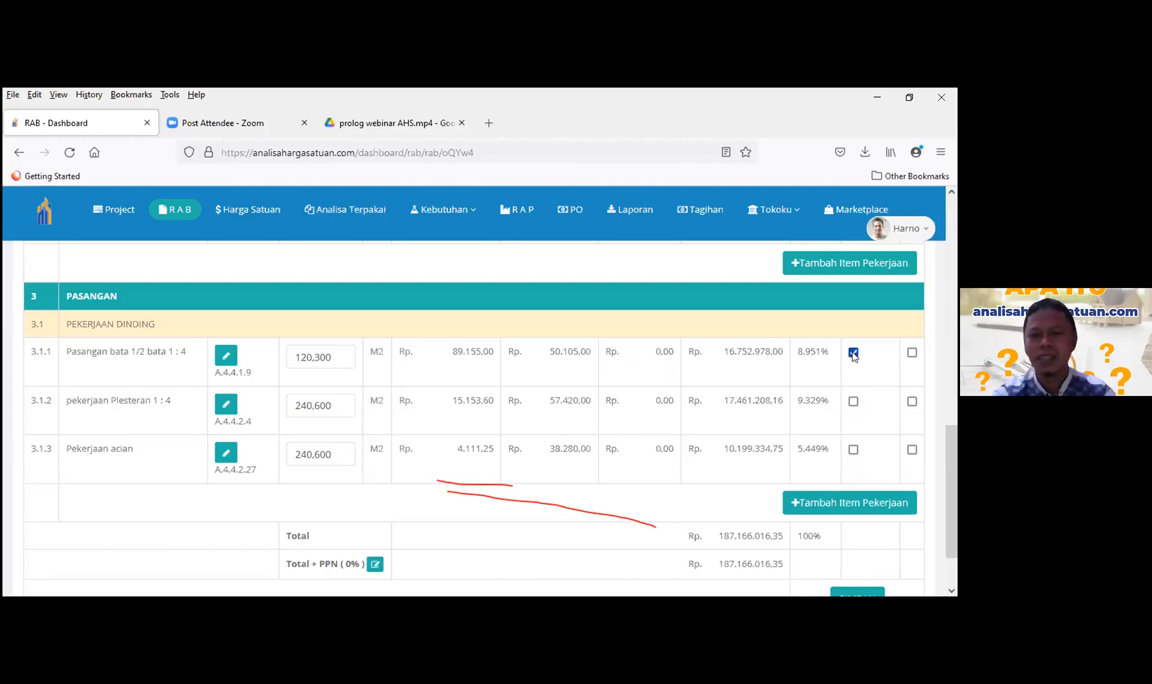
scroll(855, 364, up, 5)
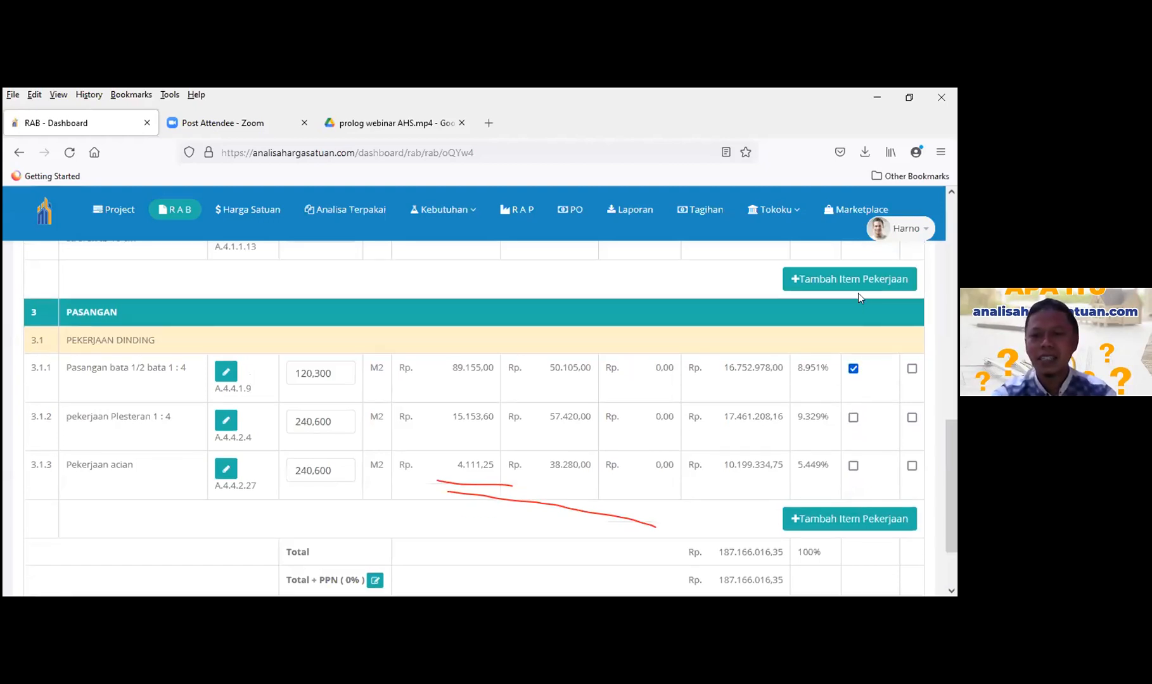
scroll(862, 397, up, 3)
scroll(856, 507, down, 2)
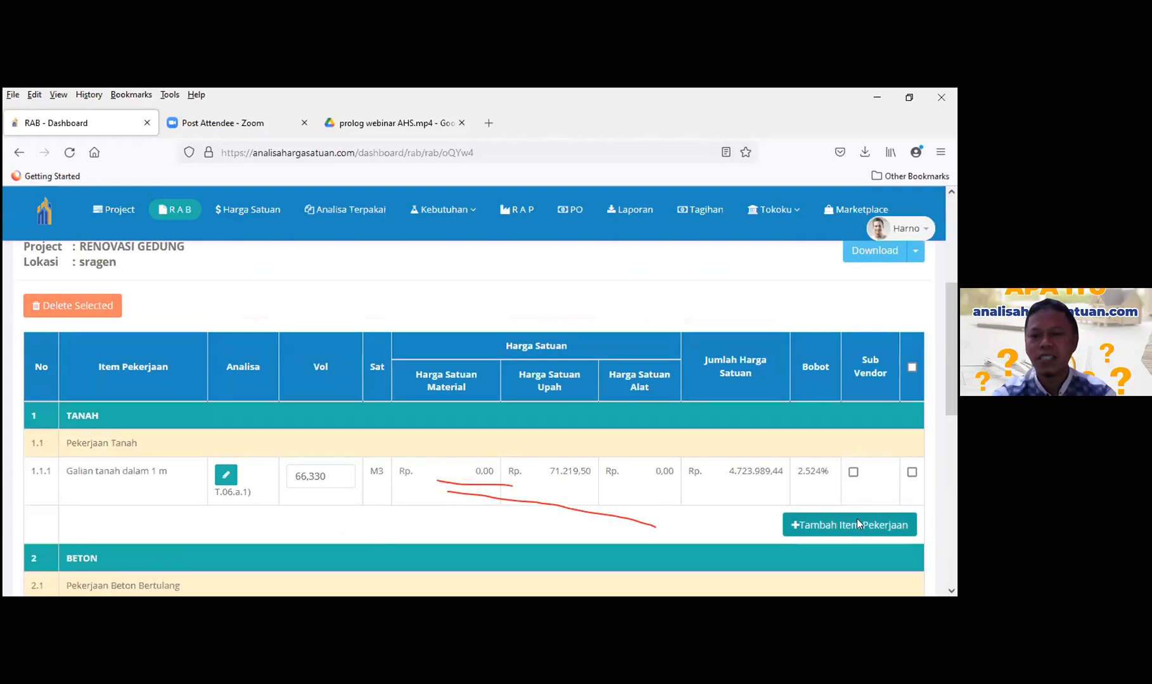
scroll(612, 383, down, 5)
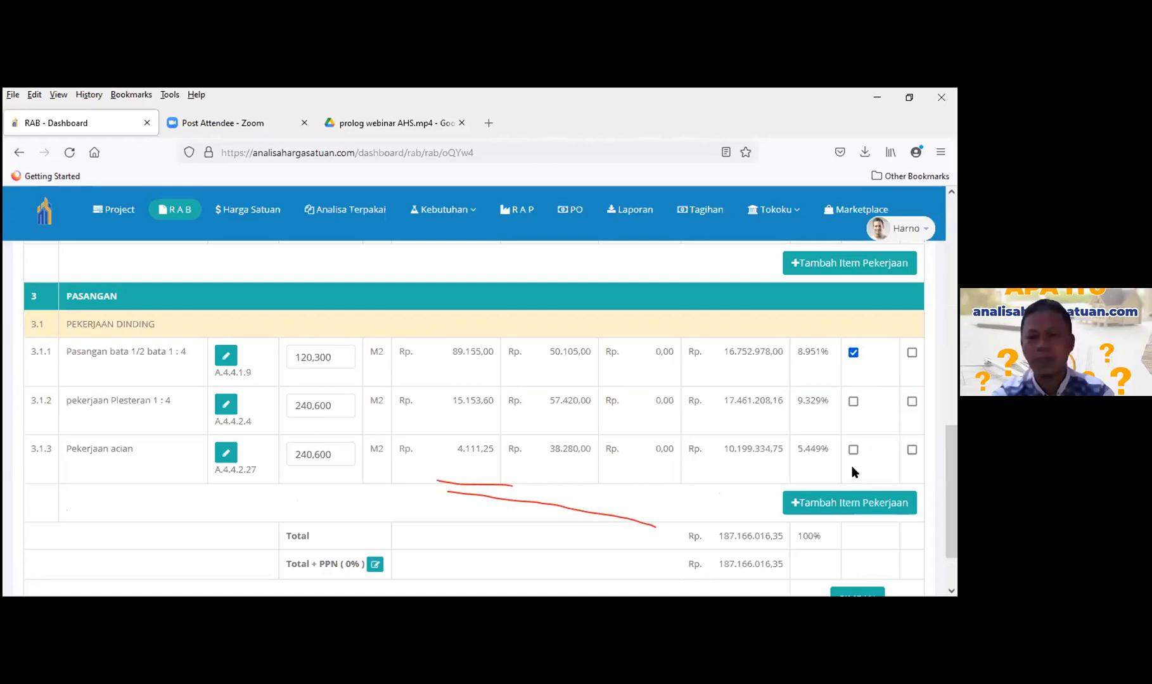
scroll(851, 465, down, 2)
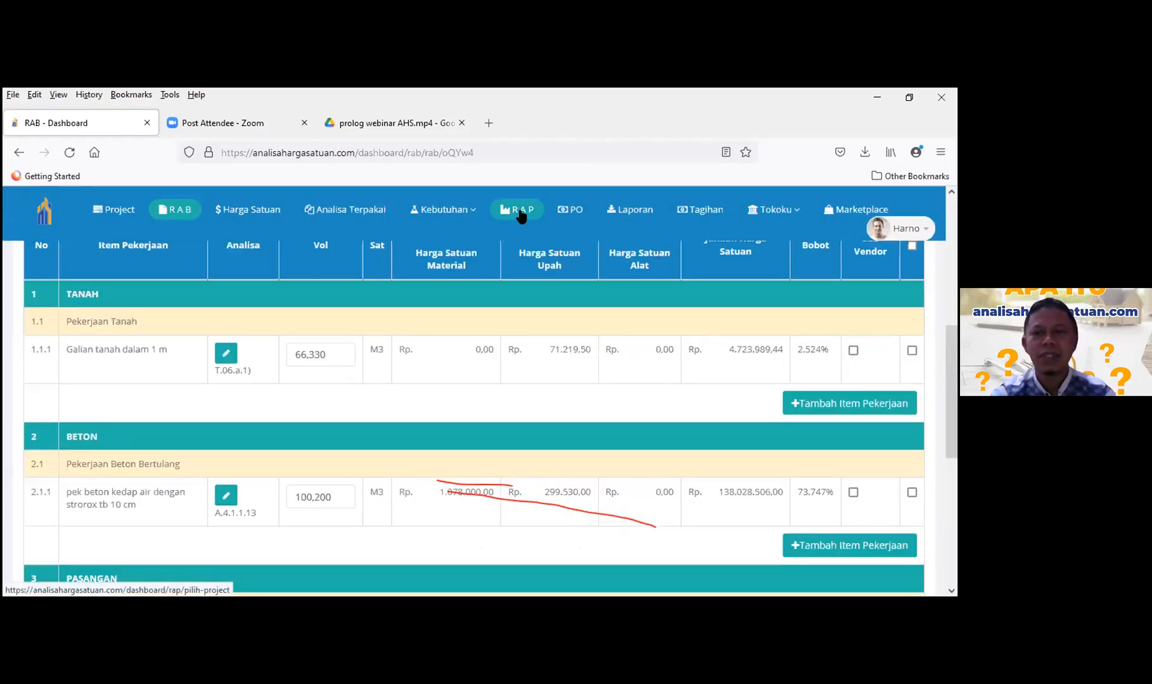
- Open the project's RAP and locate the Pasangan bata 1/2 bata 1 : 4 row
click(521, 215)
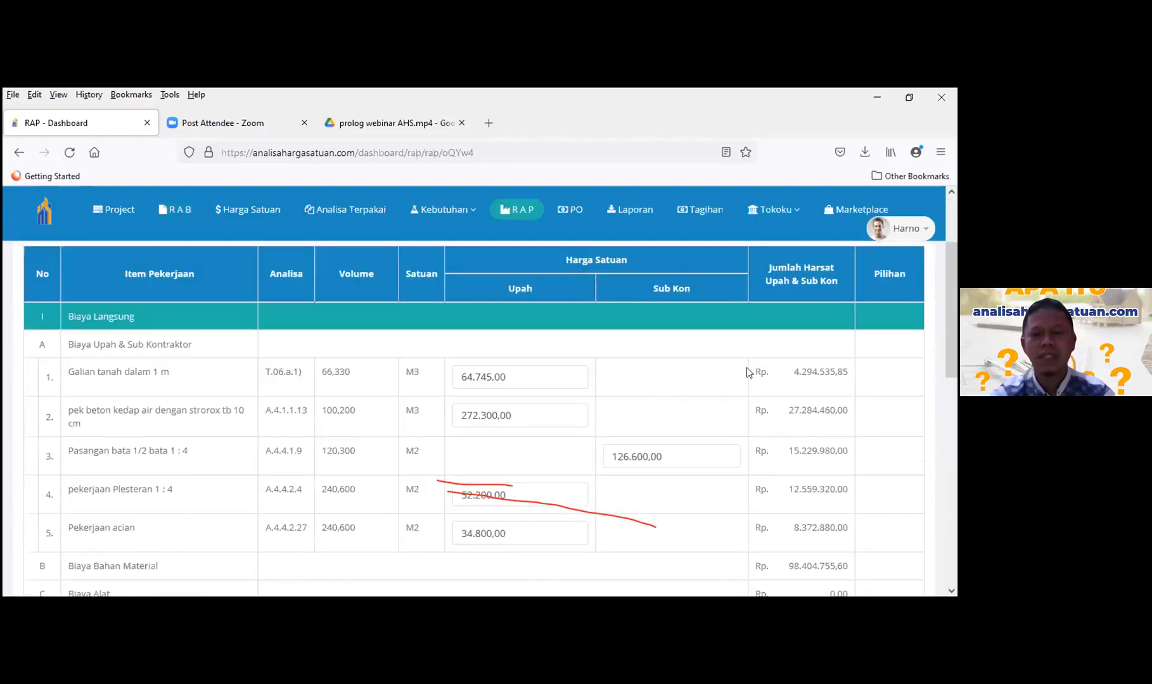
scroll(676, 321, down, 1)
scroll(659, 290, down, 3)
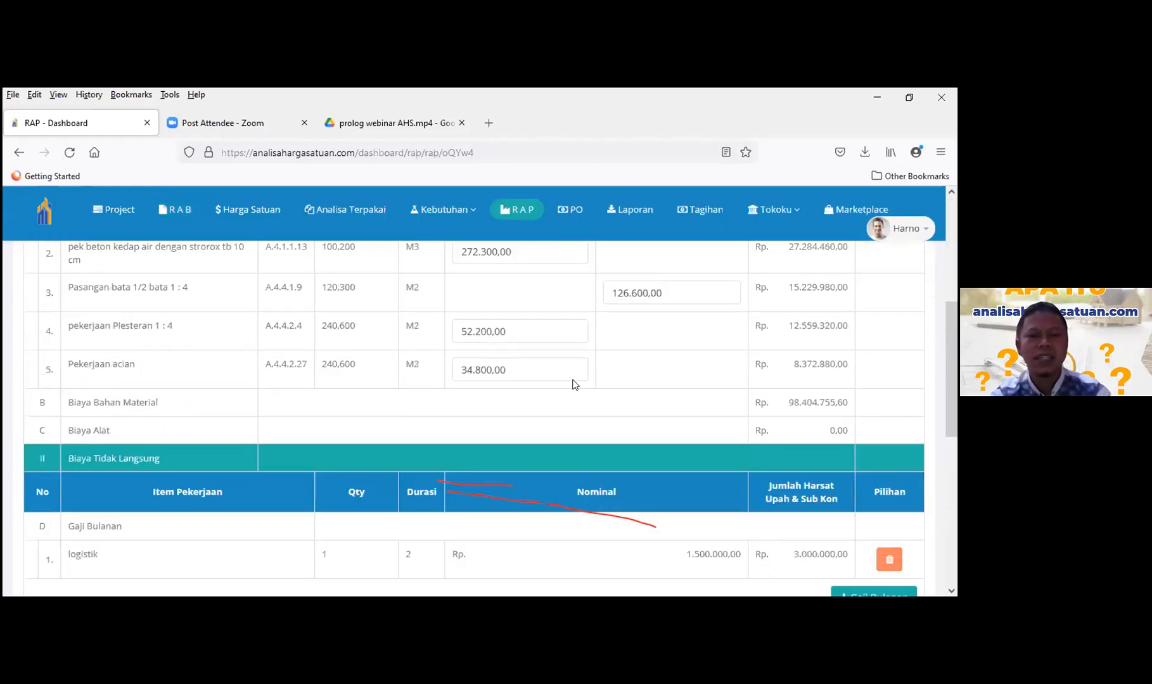
scroll(554, 369, up, 2)
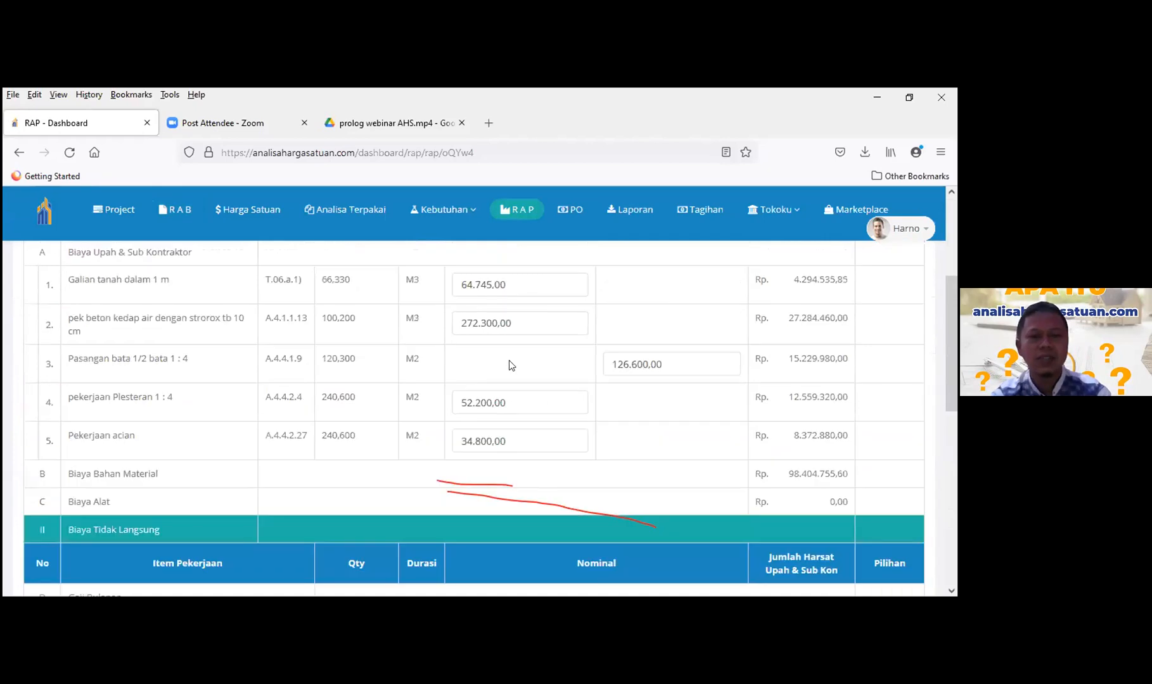
drag(70, 360, 659, 362)
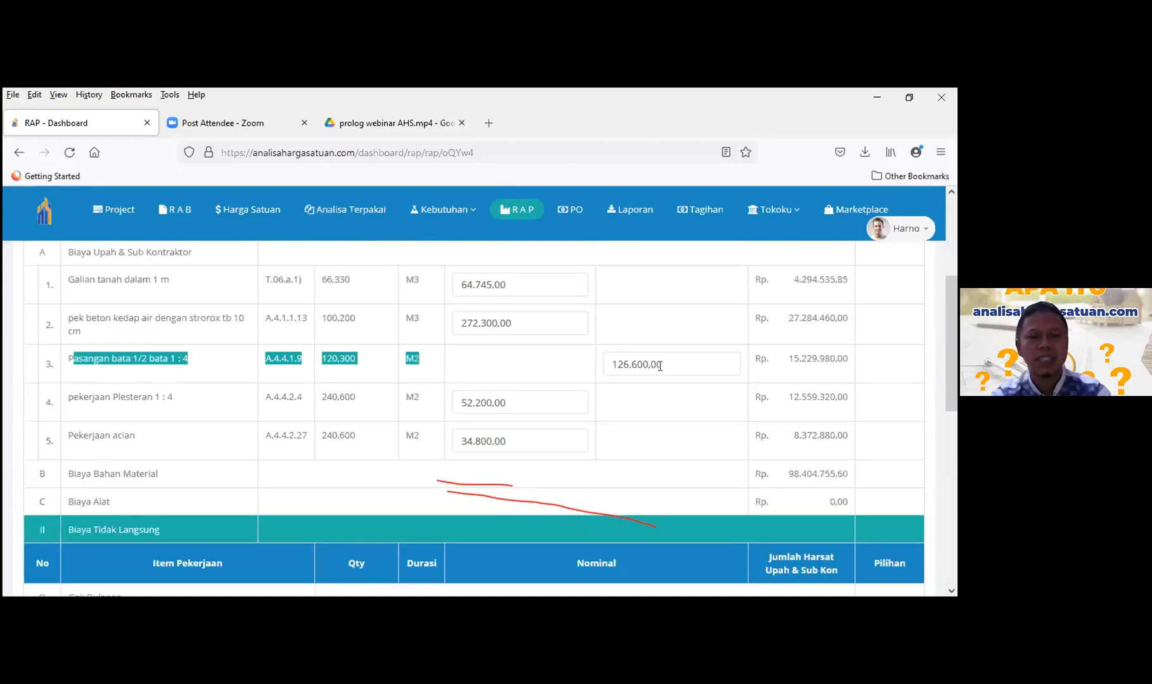
click(659, 402)
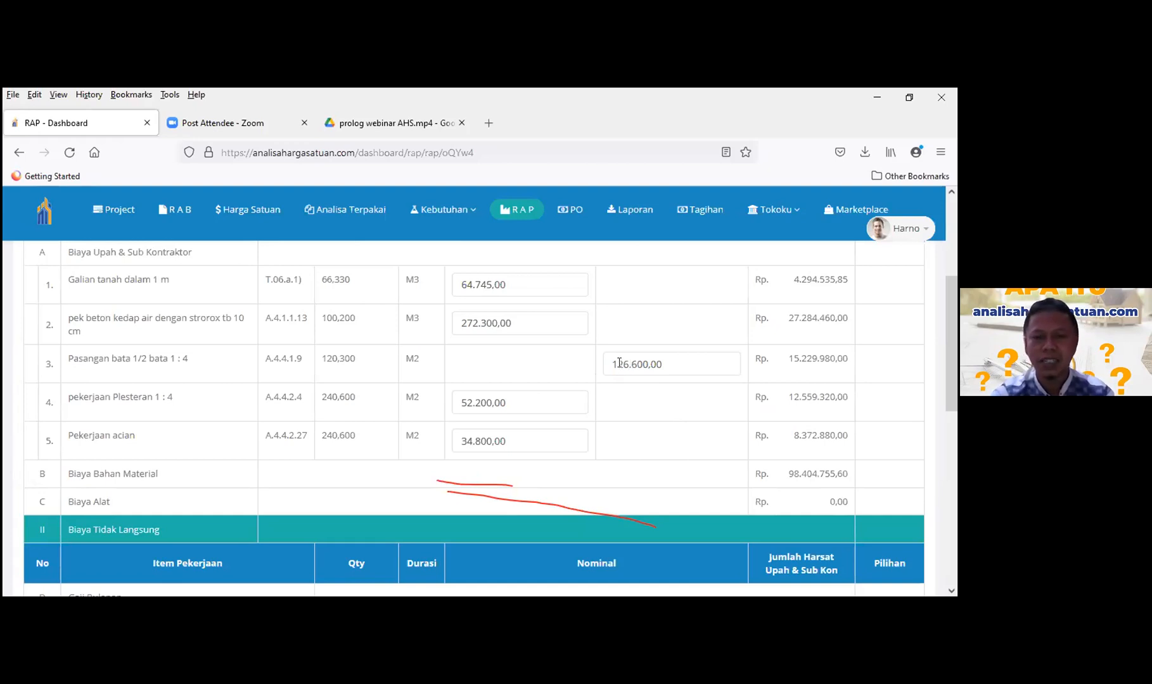
- Change the brickwork Sub Kon price from 126.600,00 to 115.600,00
click(619, 362)
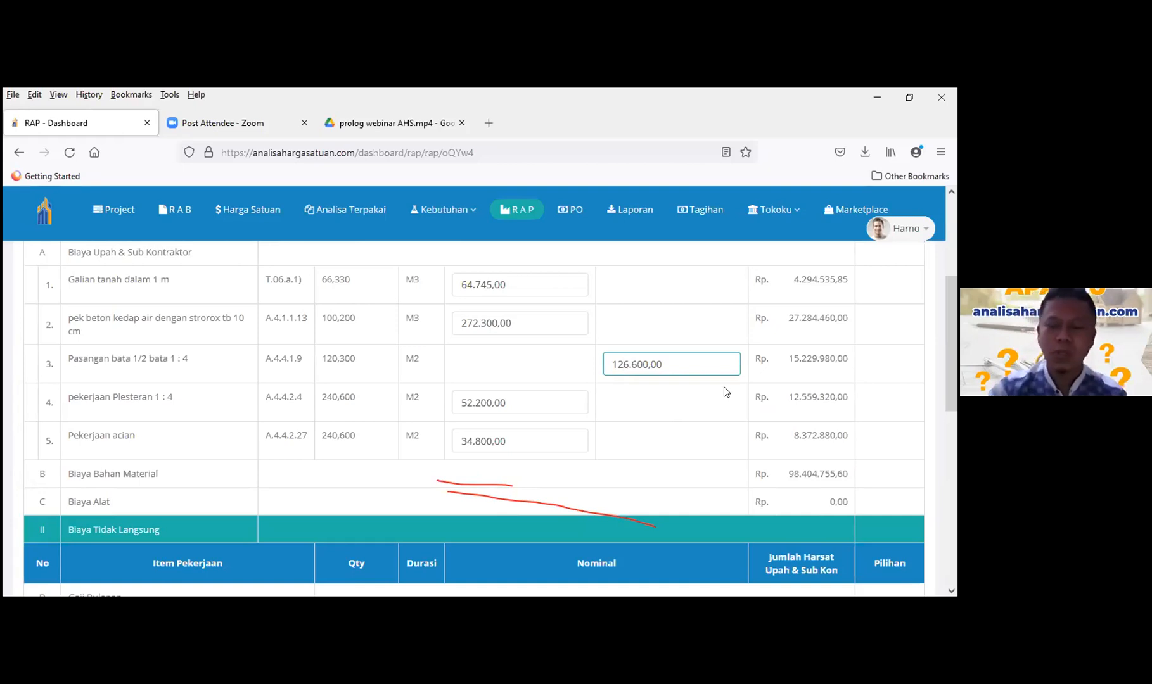
key(BackSpace)
key(BackSpace)
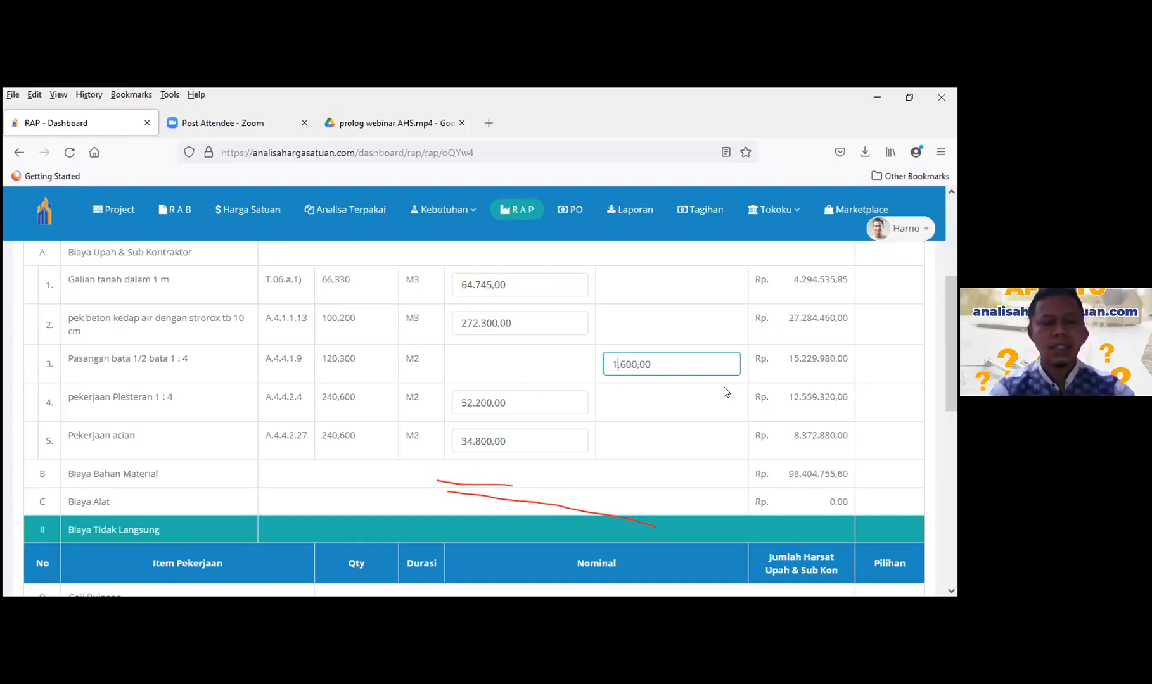
text(15.)
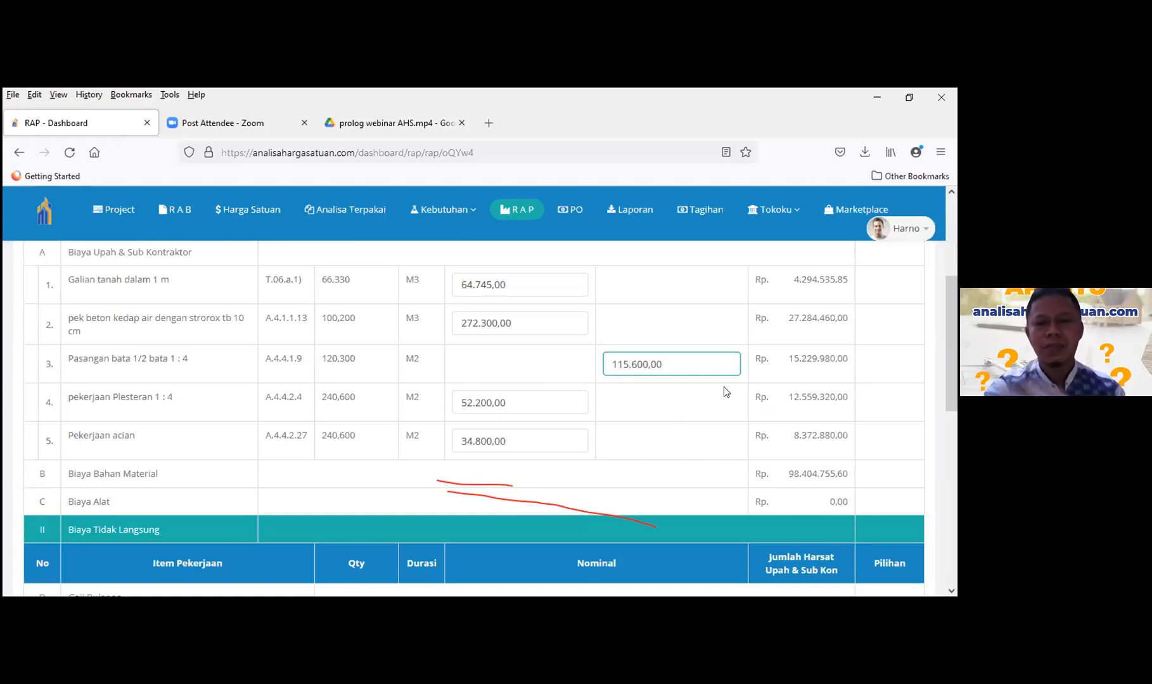
click(677, 407)
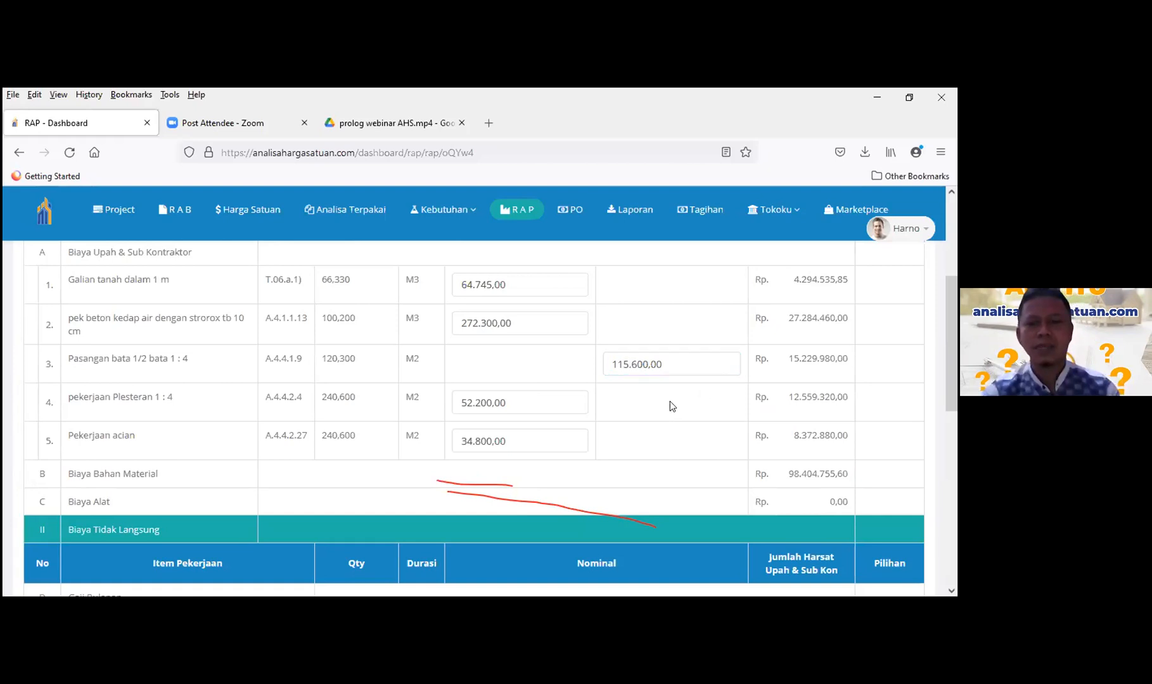
scroll(670, 406, down, 10)
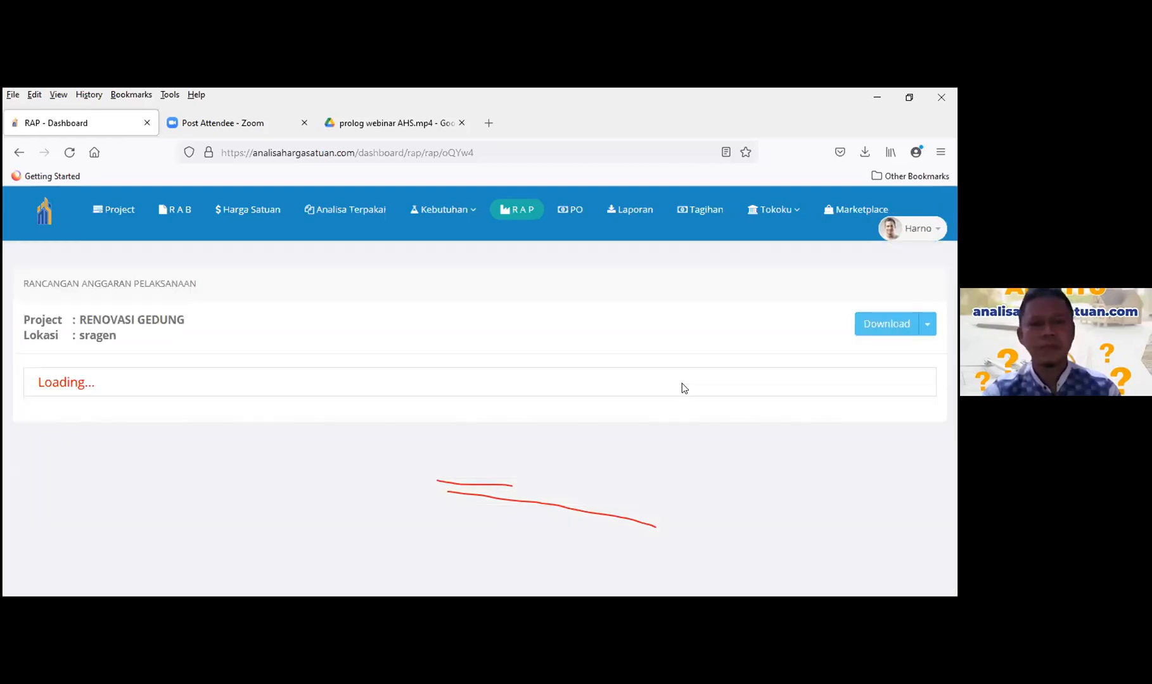
scroll(683, 383, down, 3)
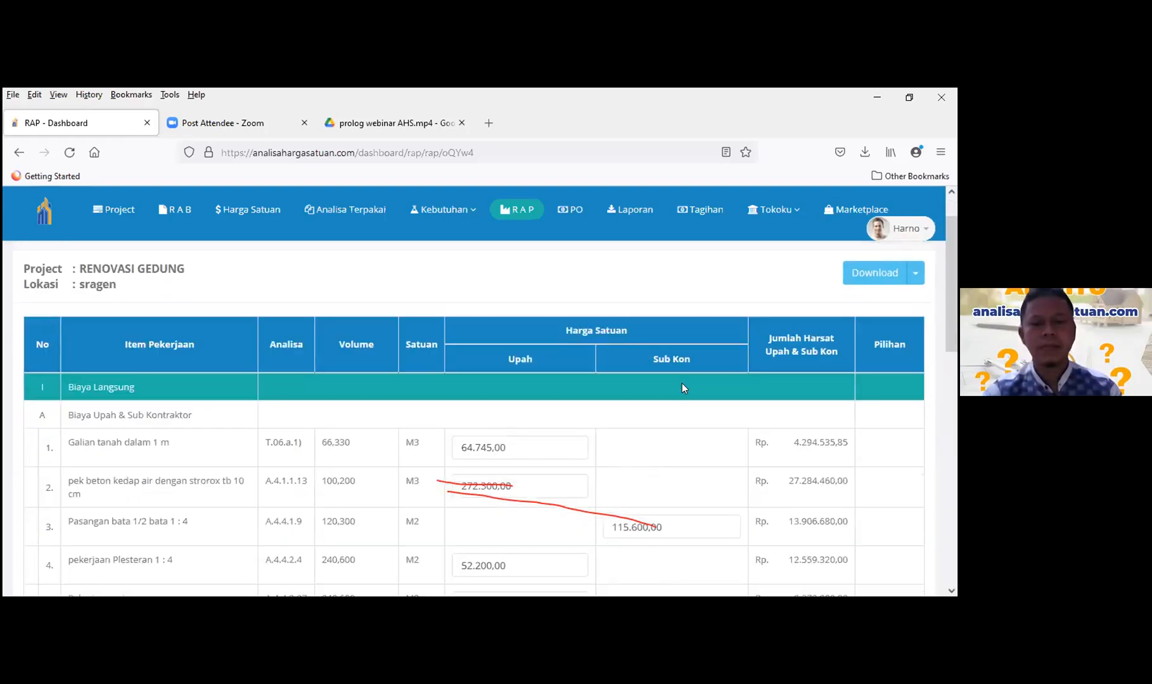
scroll(682, 384, down, 1)
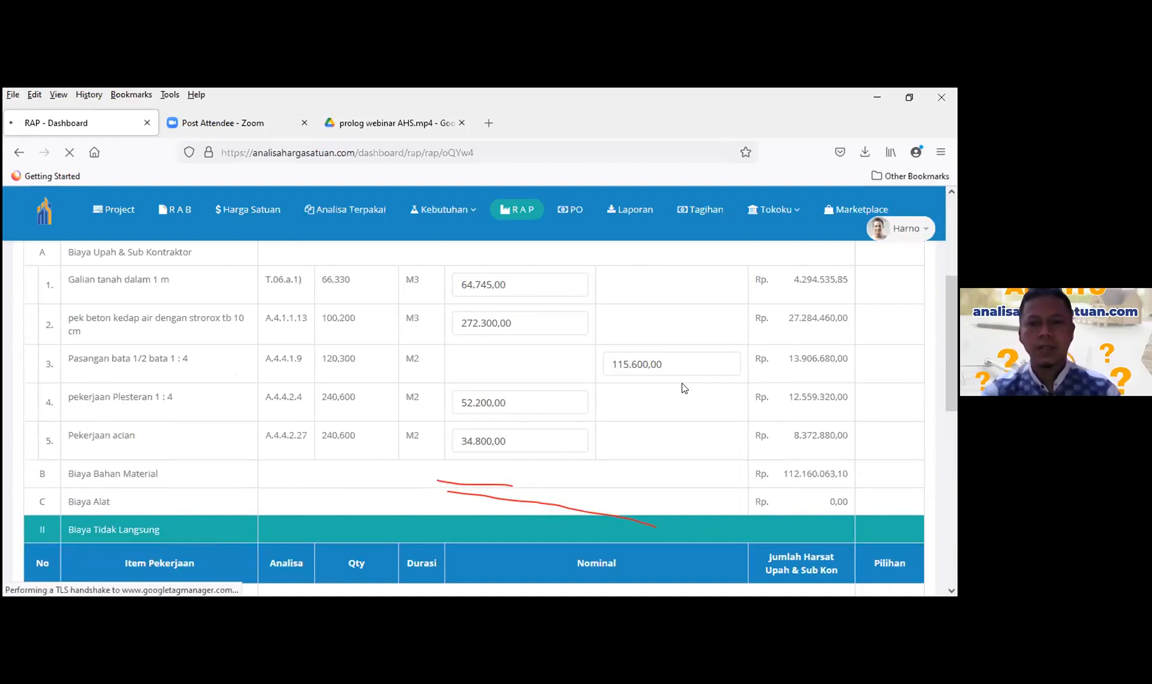
scroll(682, 383, down, 15)
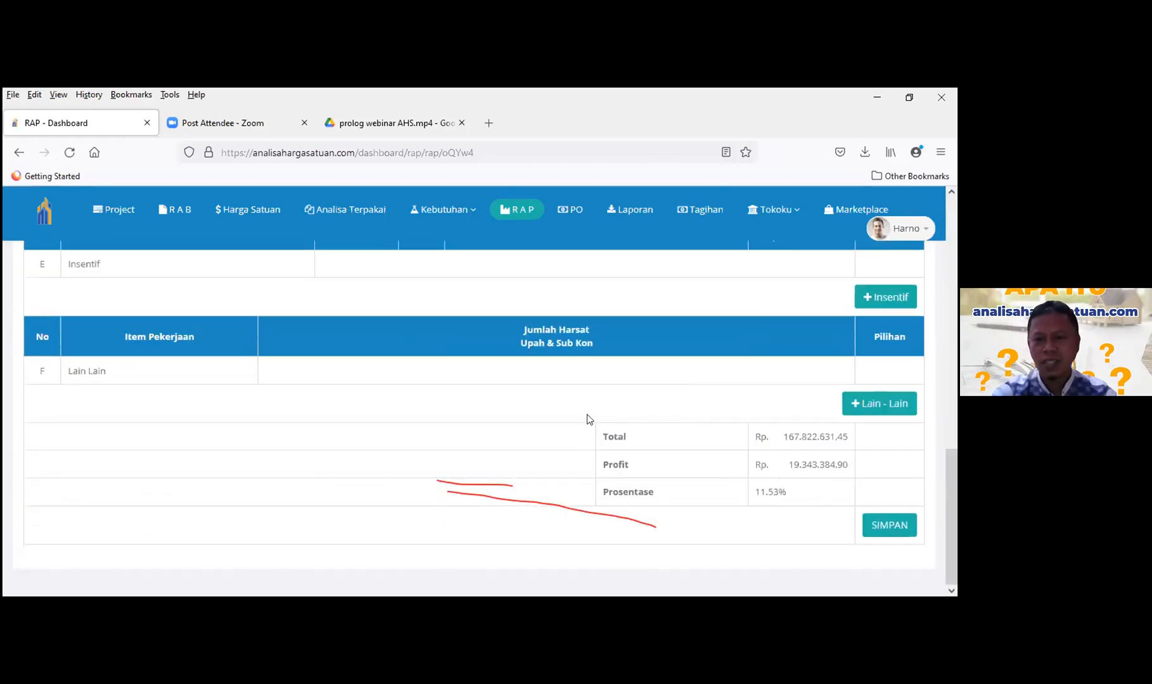
drag(863, 449, 852, 508)
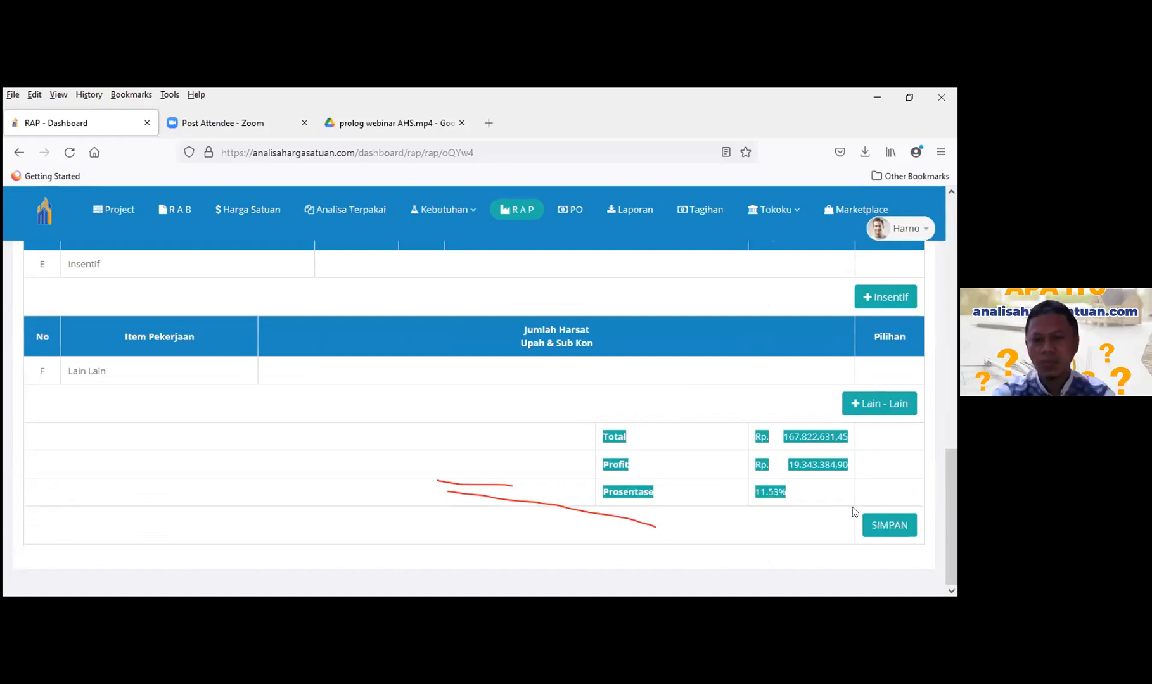
click(687, 530)
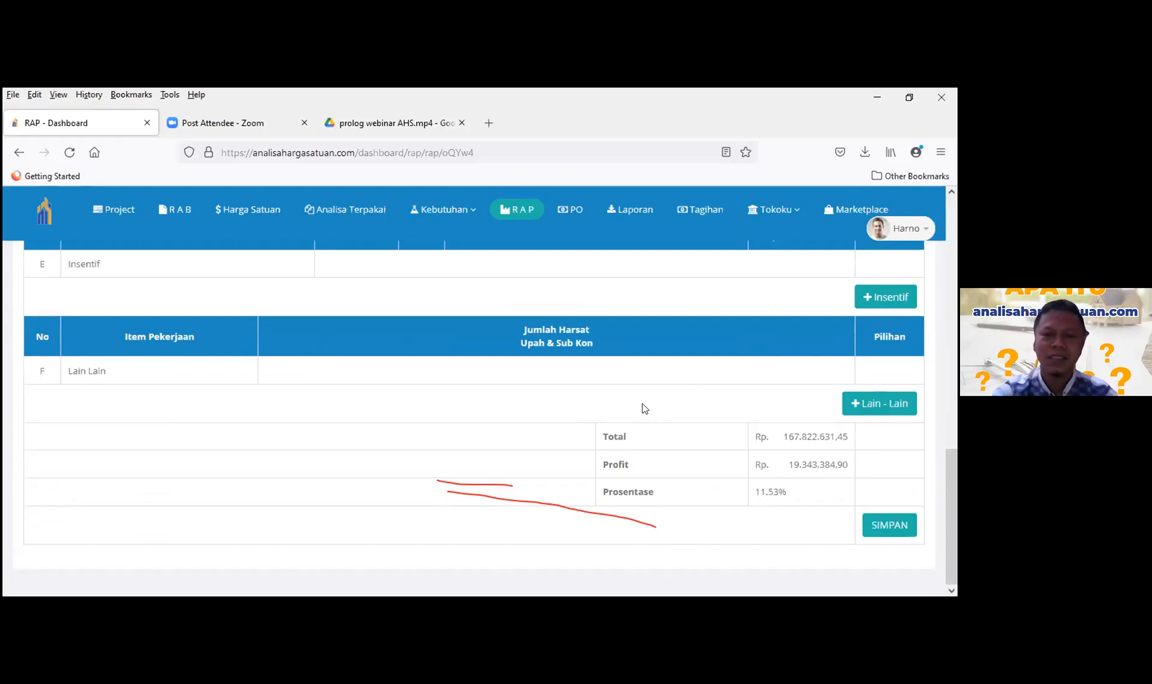
scroll(642, 410, up, 4)
scroll(642, 415, up, 6)
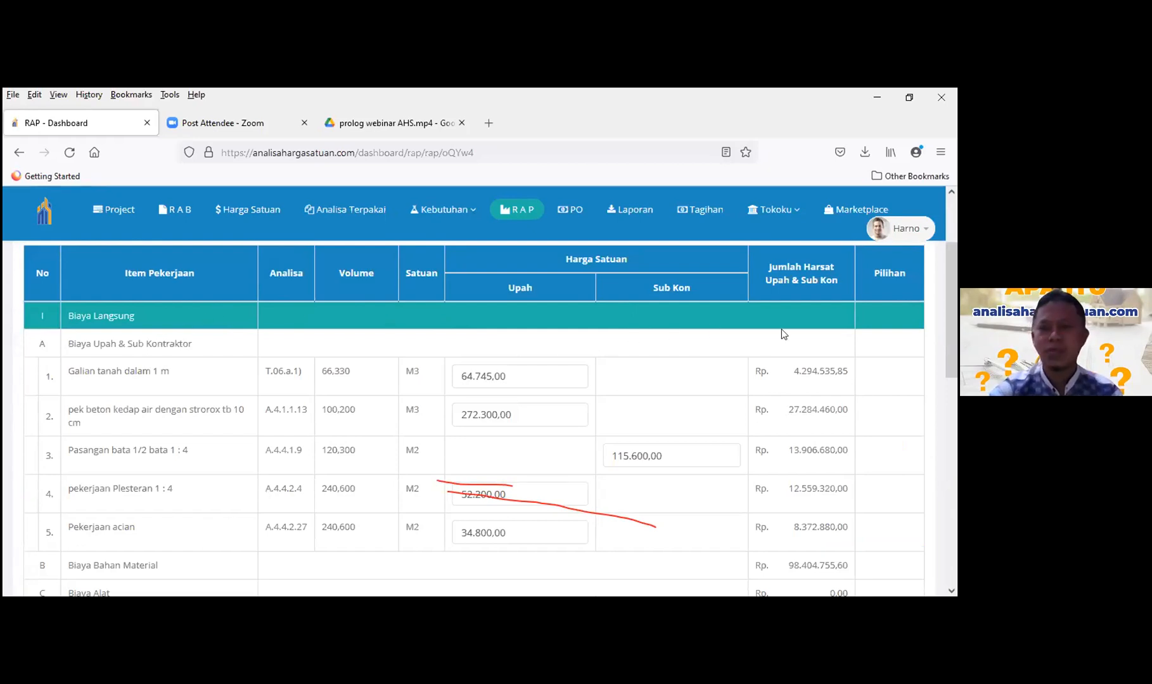
scroll(460, 288, up, 2)
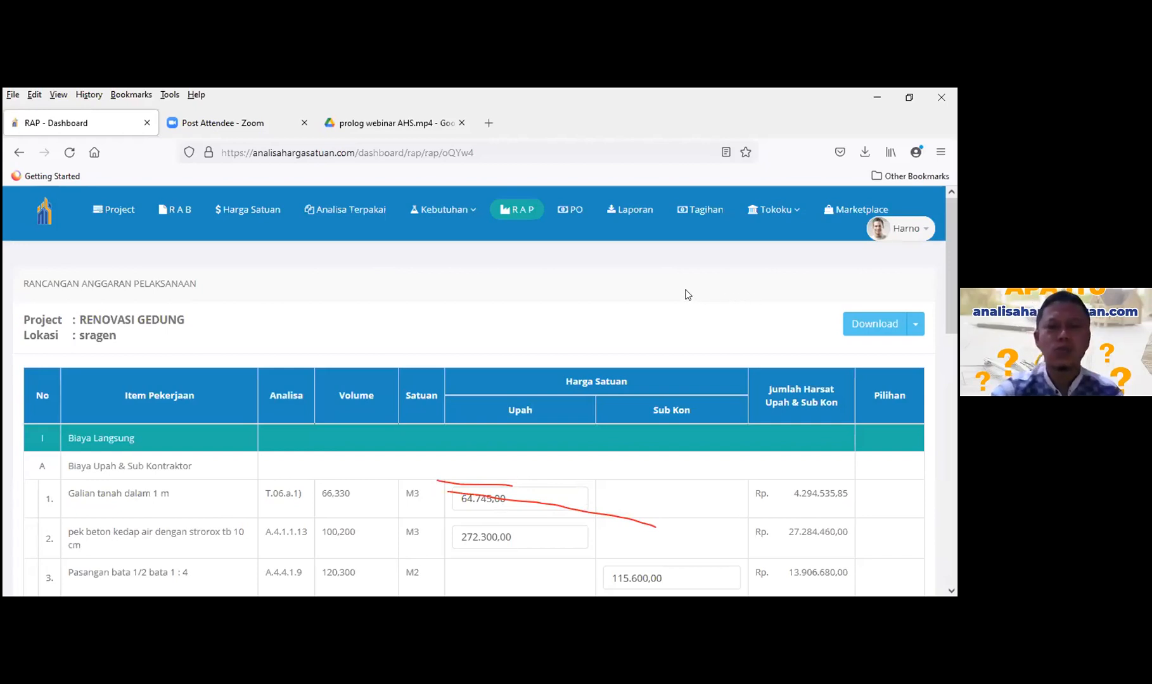
scroll(653, 416, down, 3)
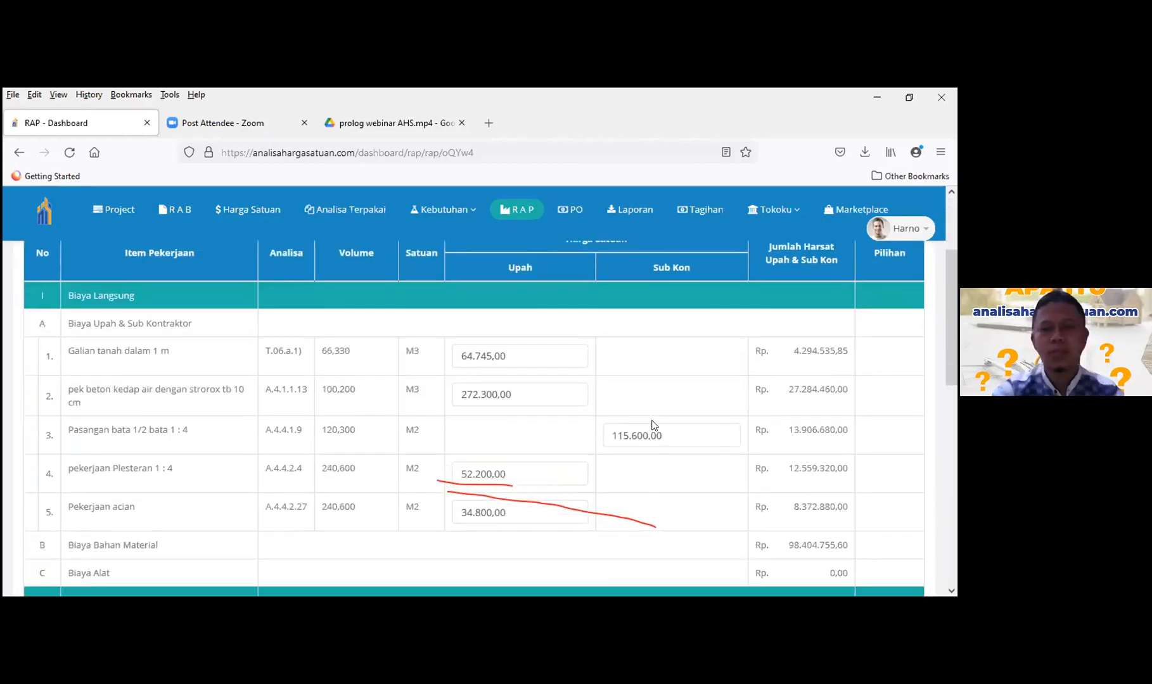
scroll(654, 425, down, 10)
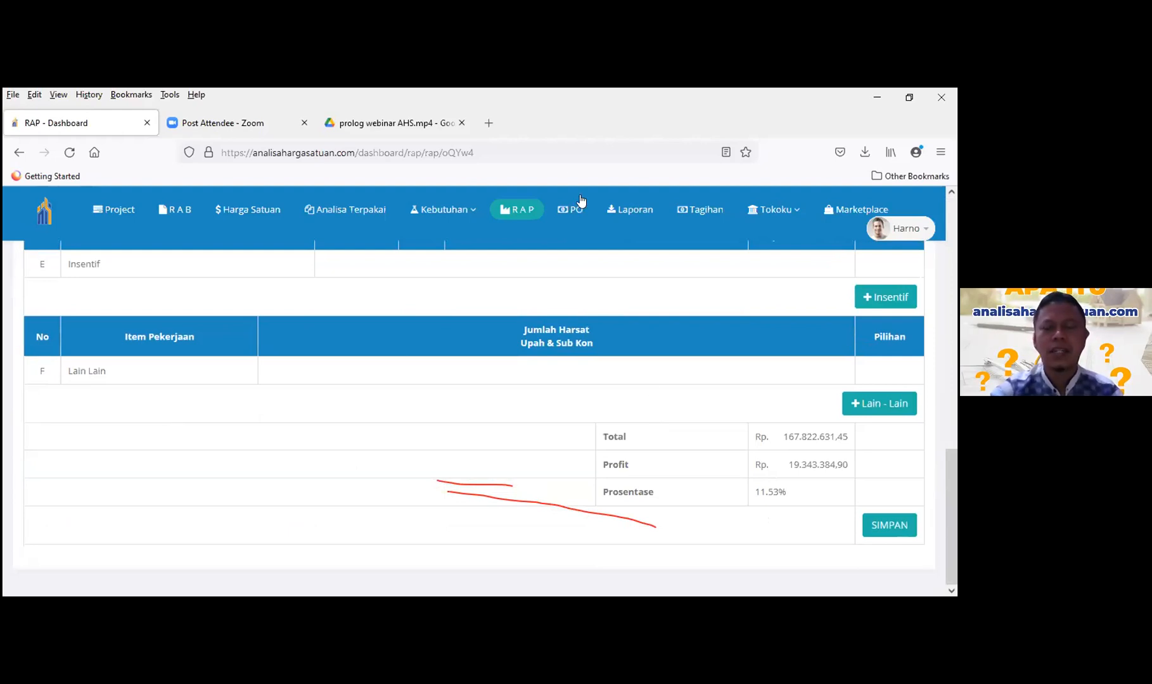
scroll(657, 362, up, 4)
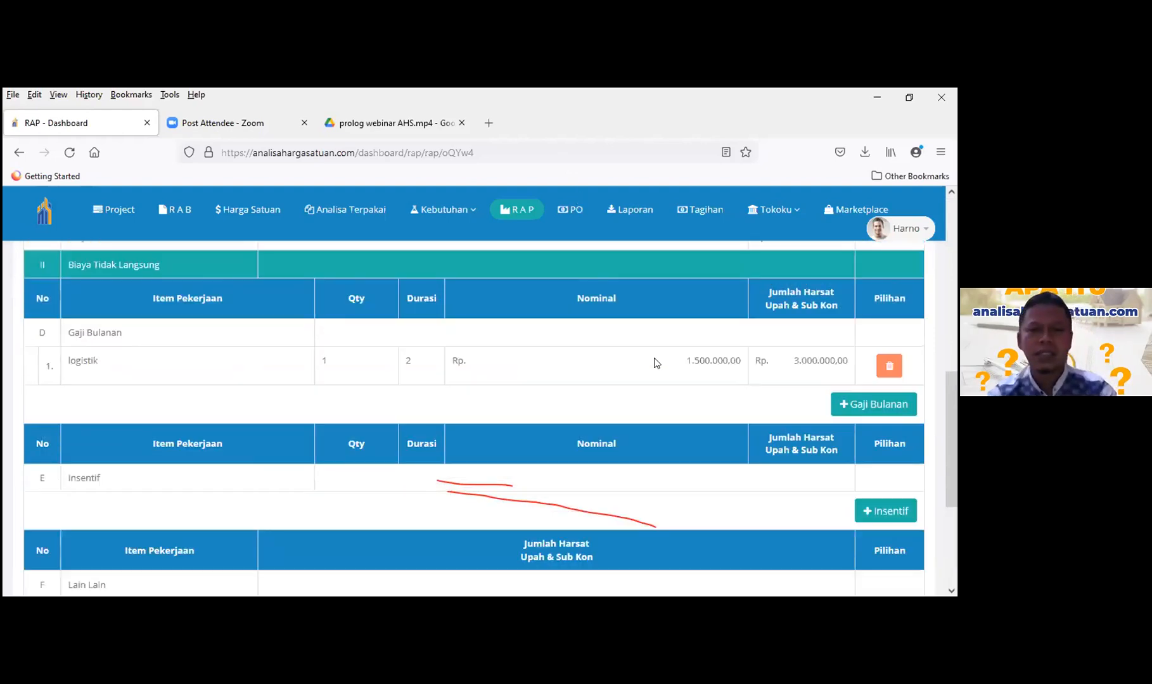
scroll(656, 362, up, 8)
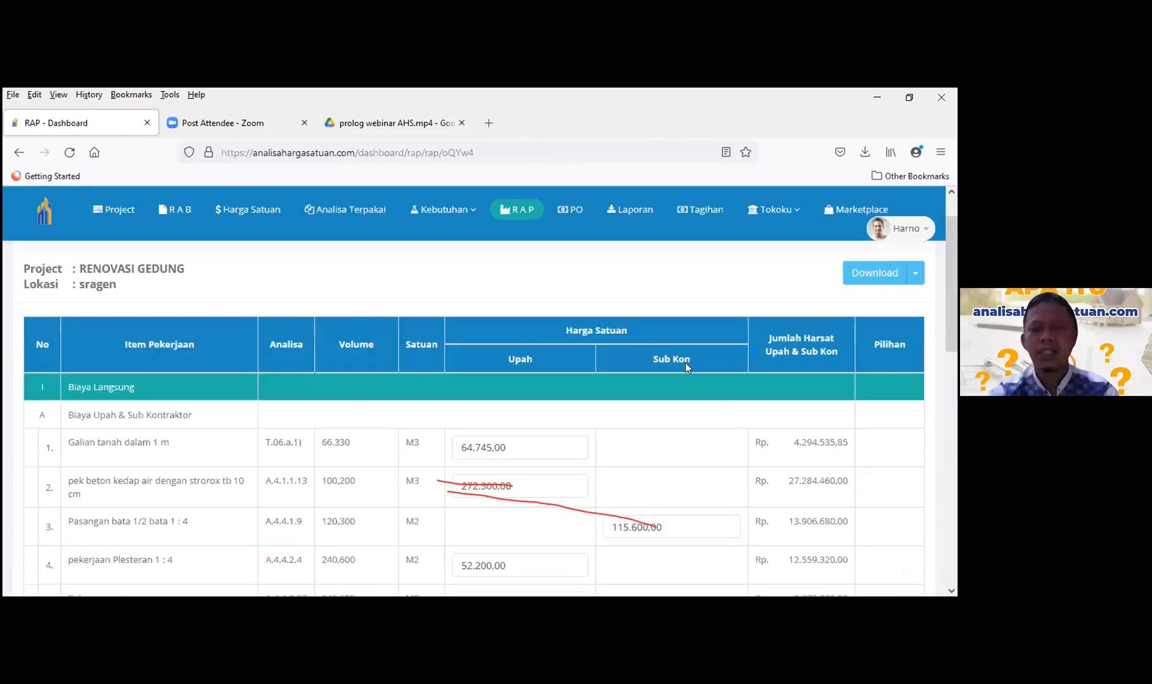
scroll(695, 398, down, 15)
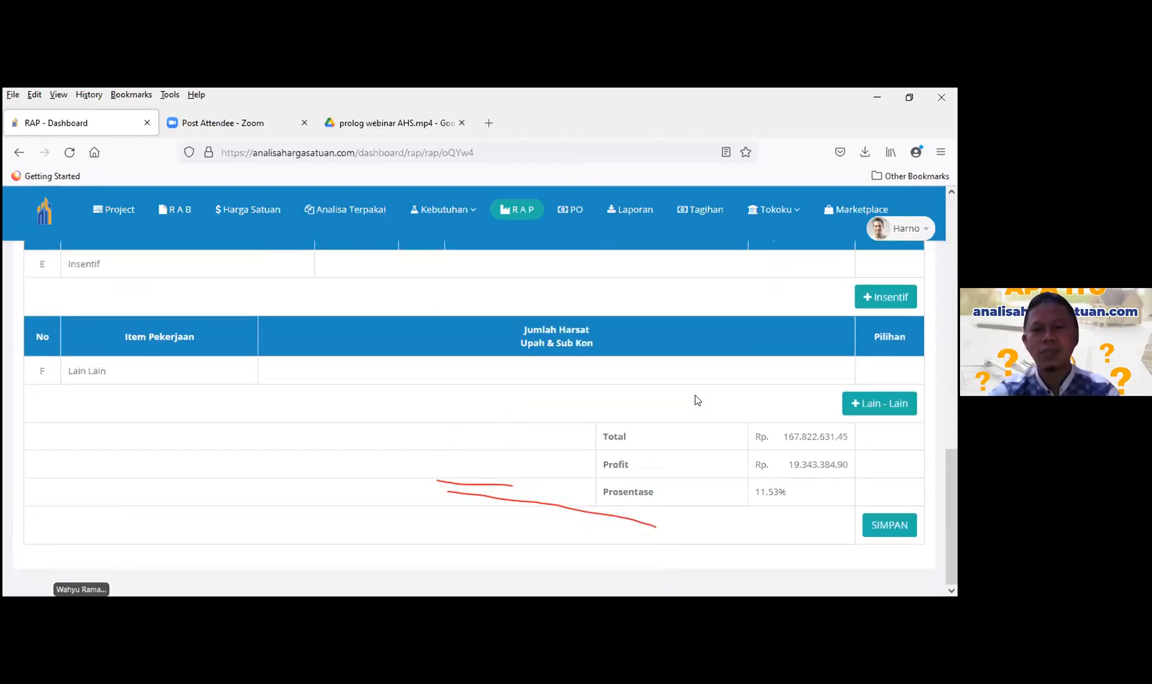
scroll(628, 367, up, 3)
scroll(628, 367, up, 8)
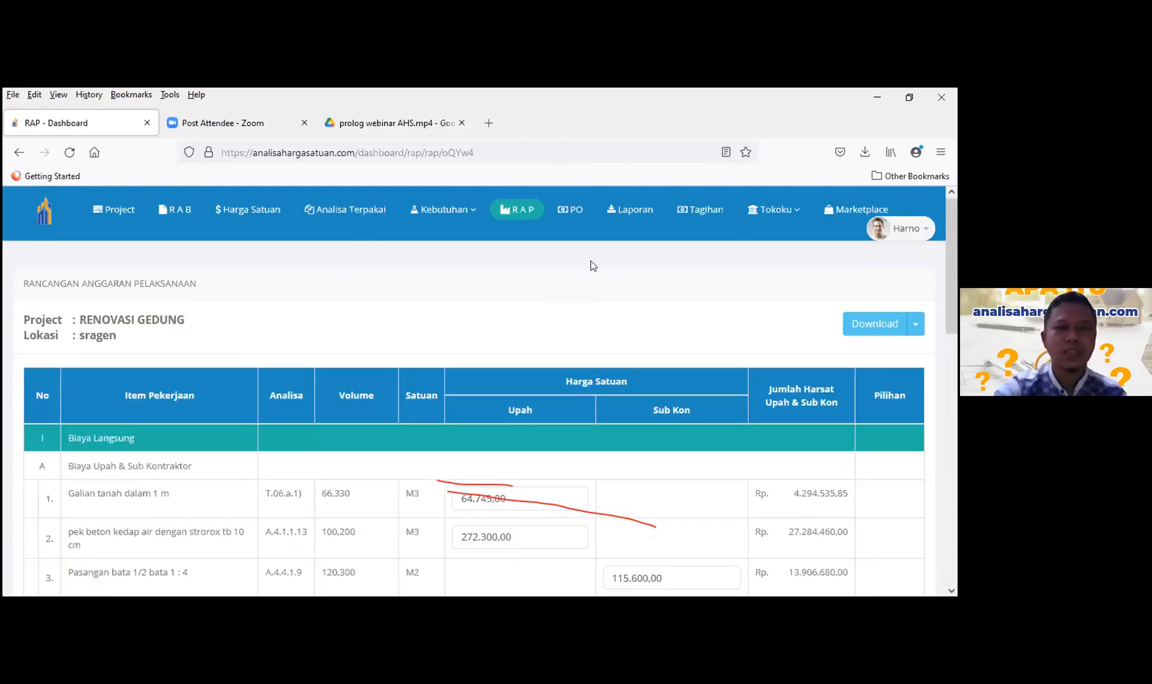
- Start a new purchase order from the RENOVASI GEDUNG PO list
click(571, 212)
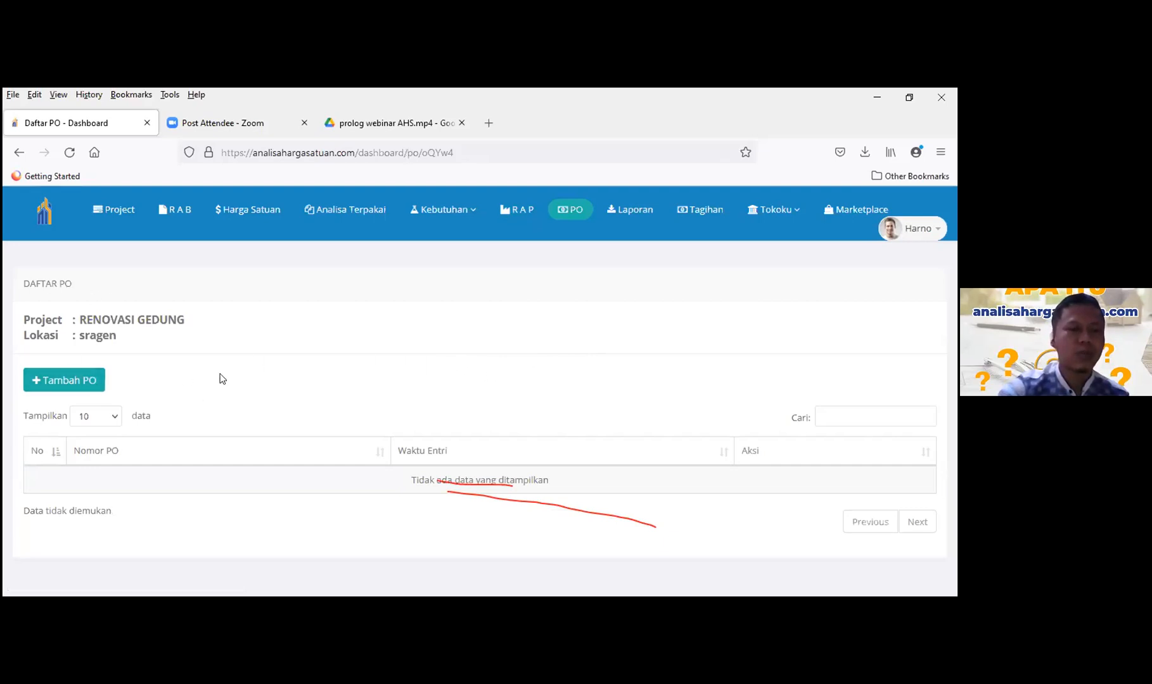
click(57, 379)
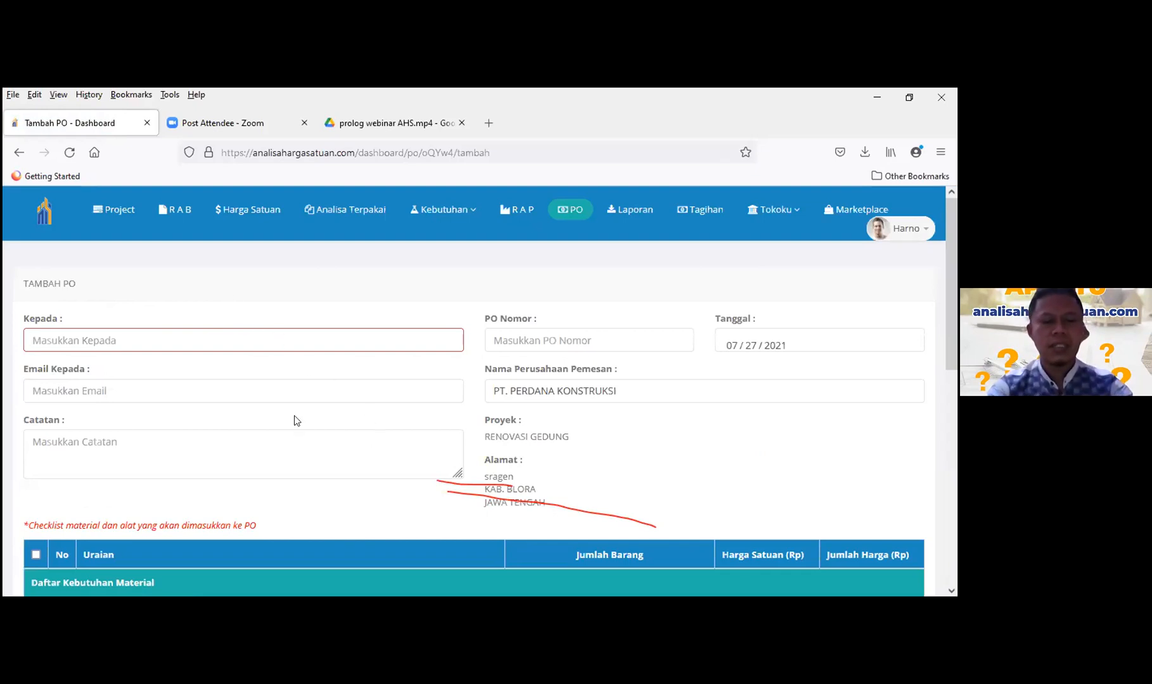
- Address the PO to TB Rahayu, enter the supplier's e-mail, and add the note 'kirim sebelum jam 17.00'
text(tb)
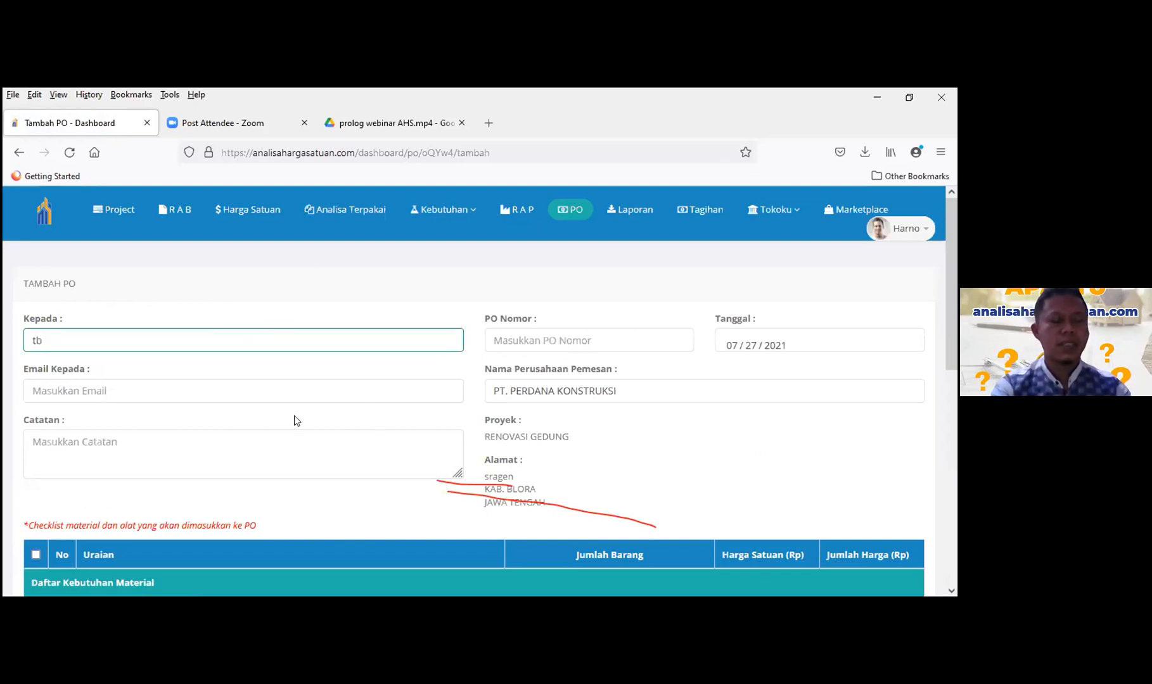
text(ra)
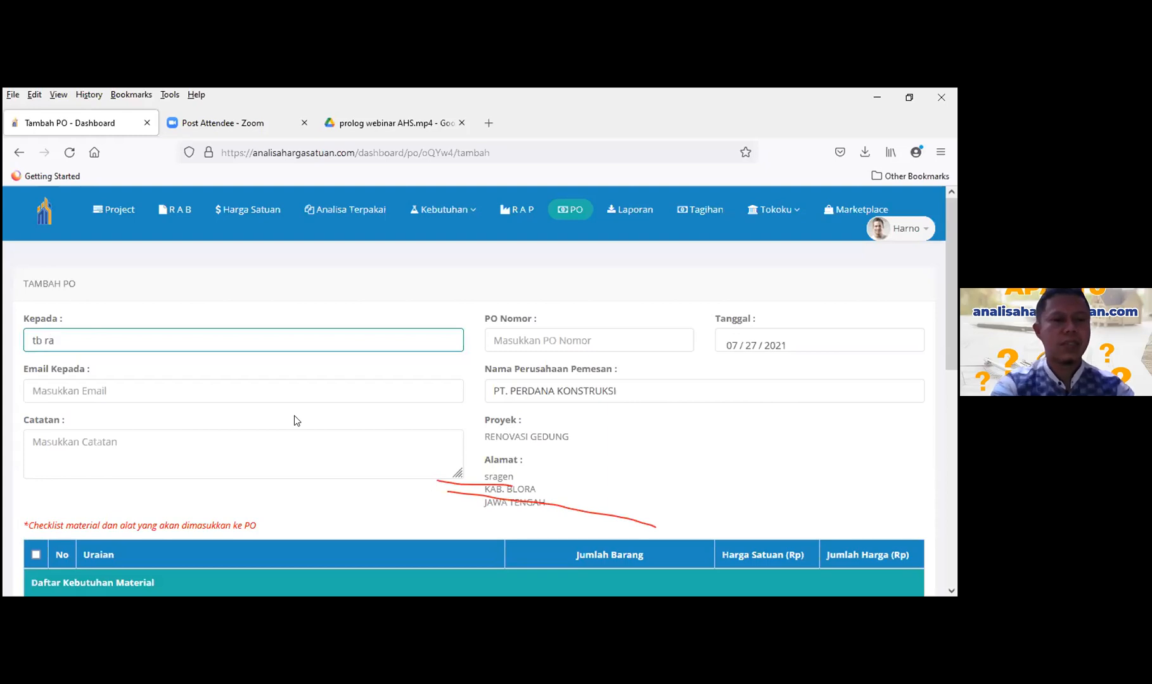
text(hayu)
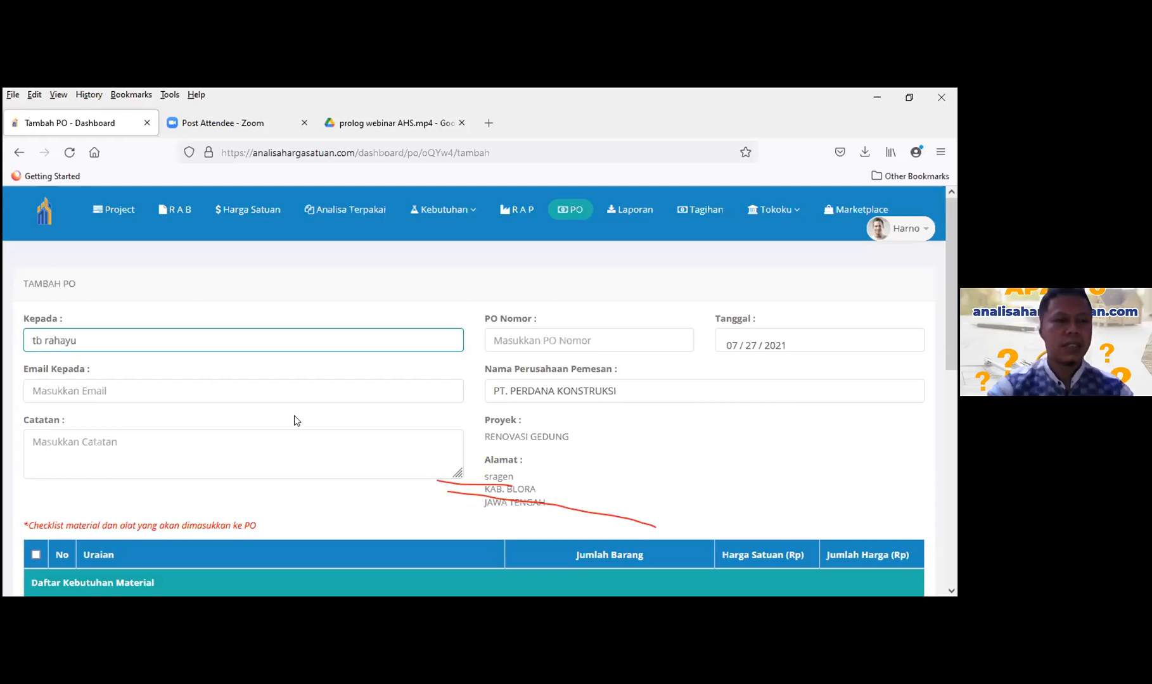
click(275, 384)
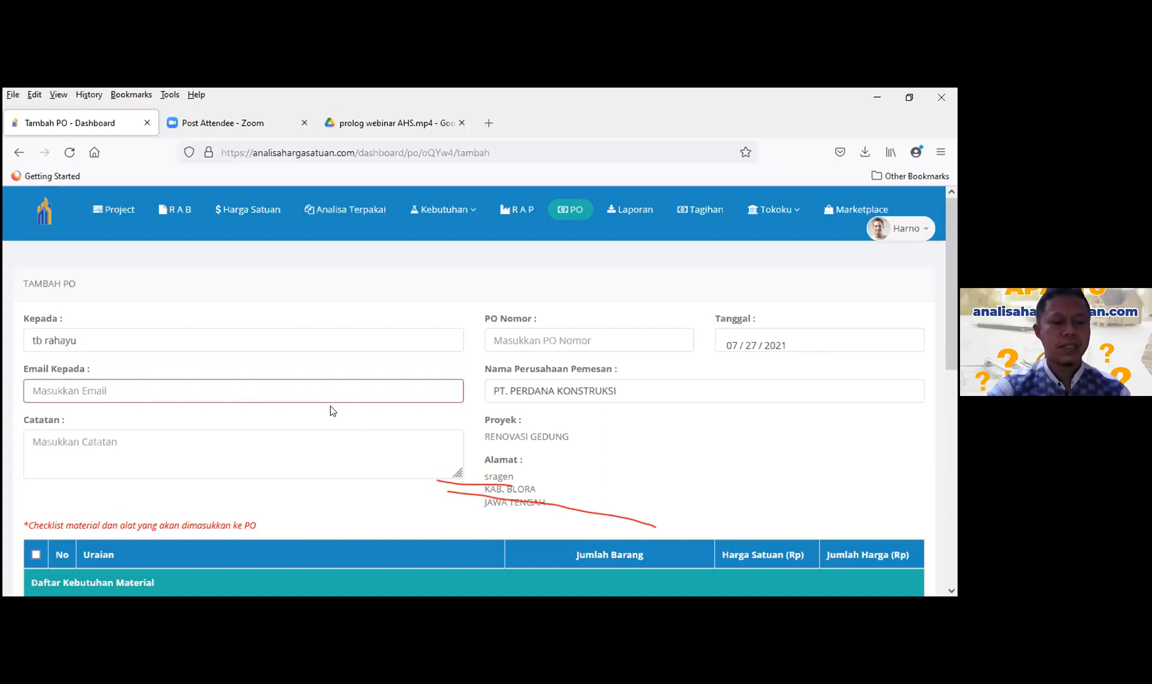
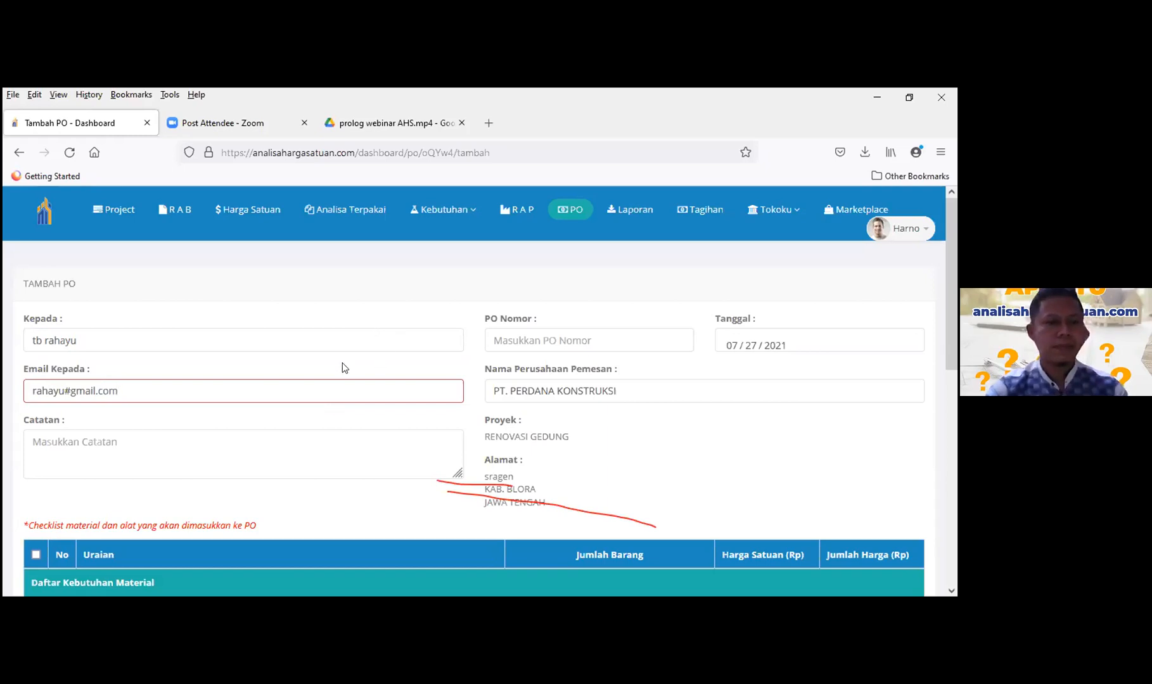
click(183, 441)
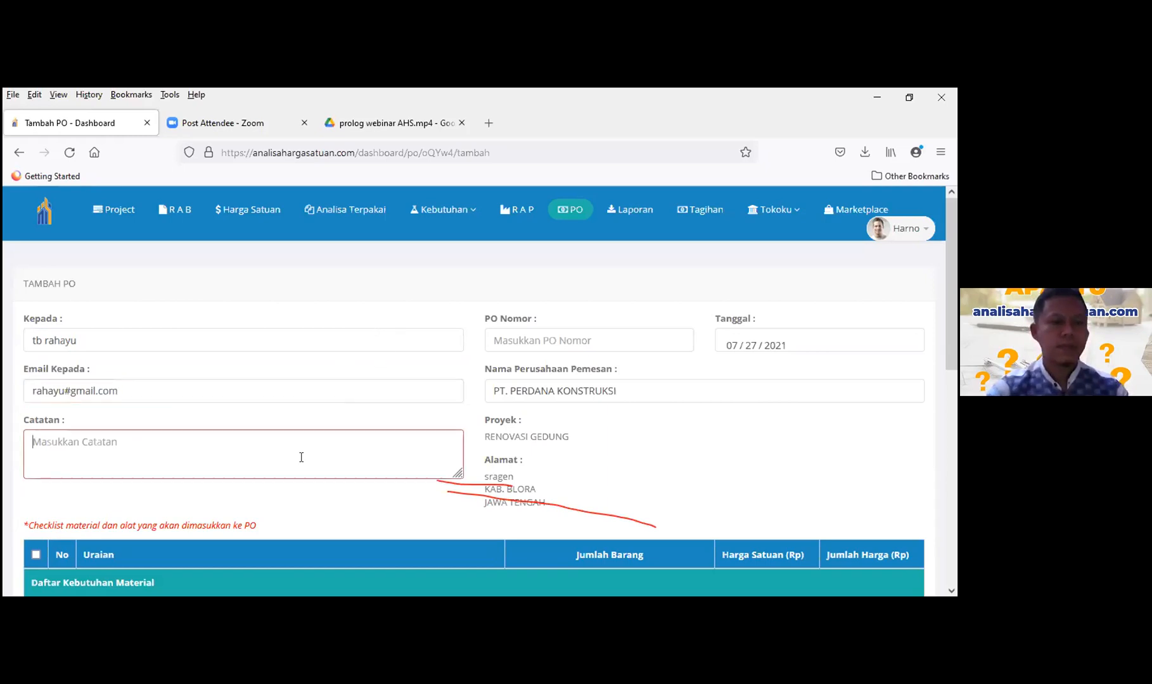
text(k)
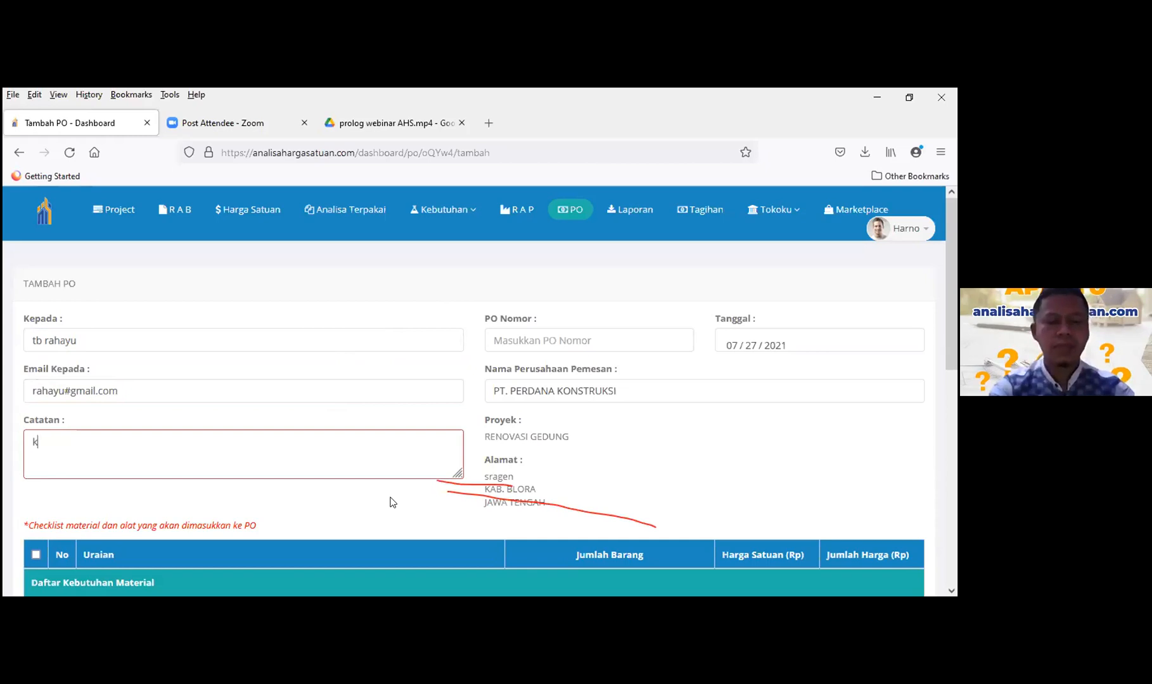
text(irim sebel)
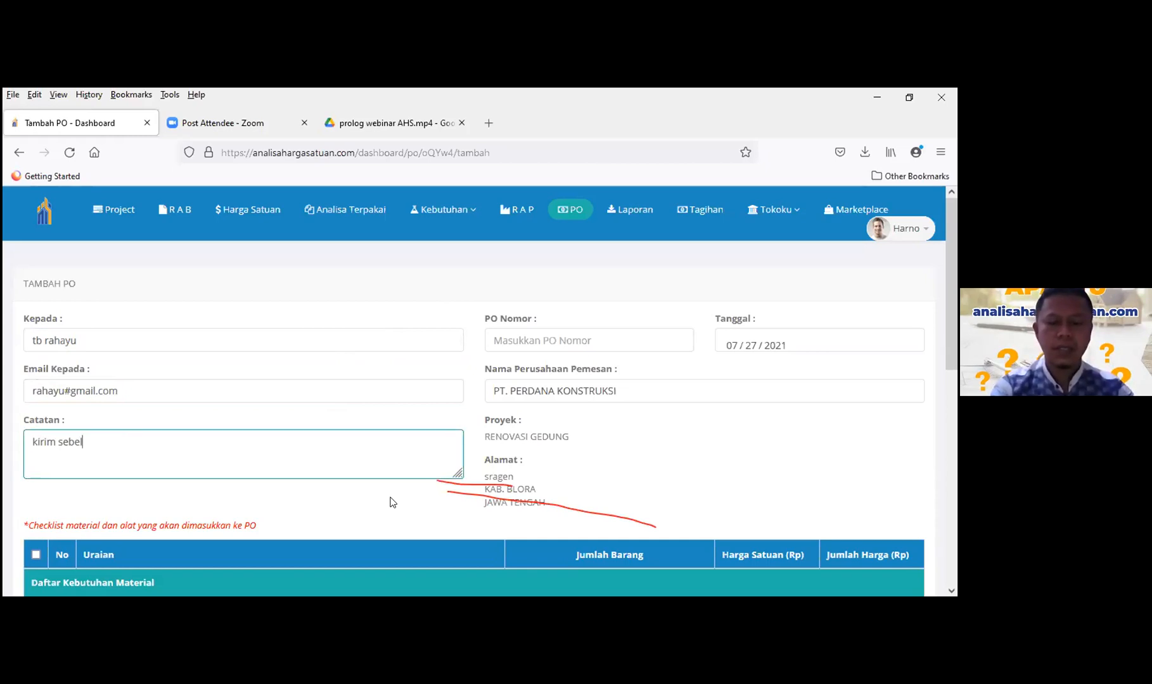
text(um jam 17)
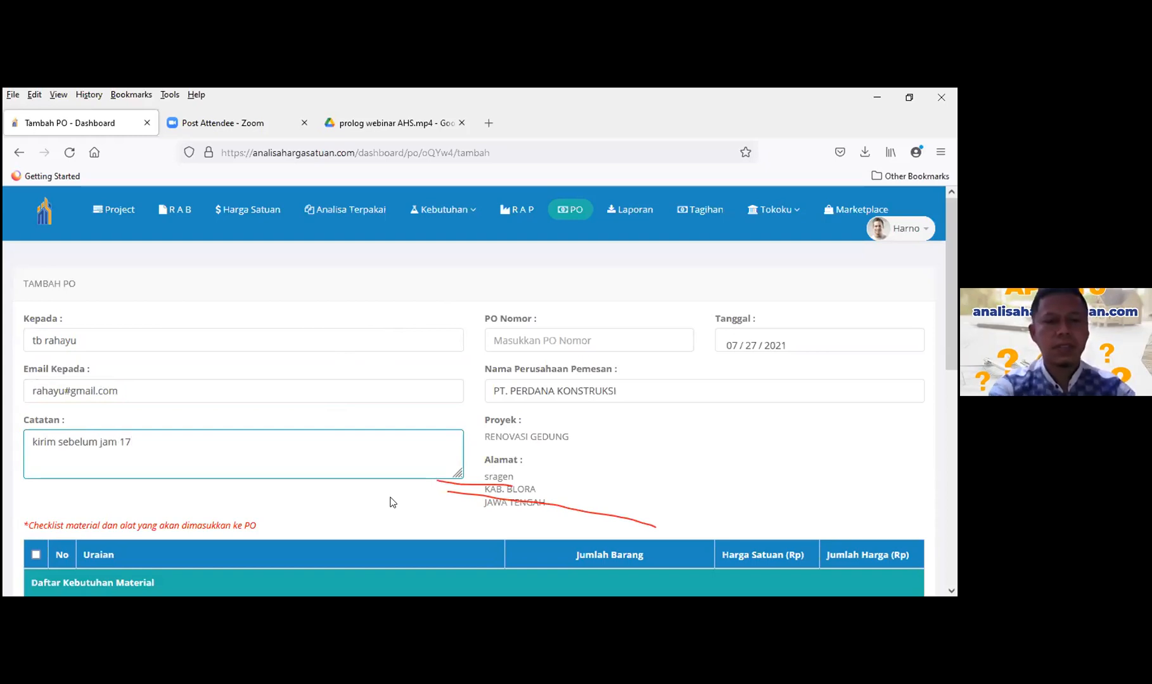
text(.00)
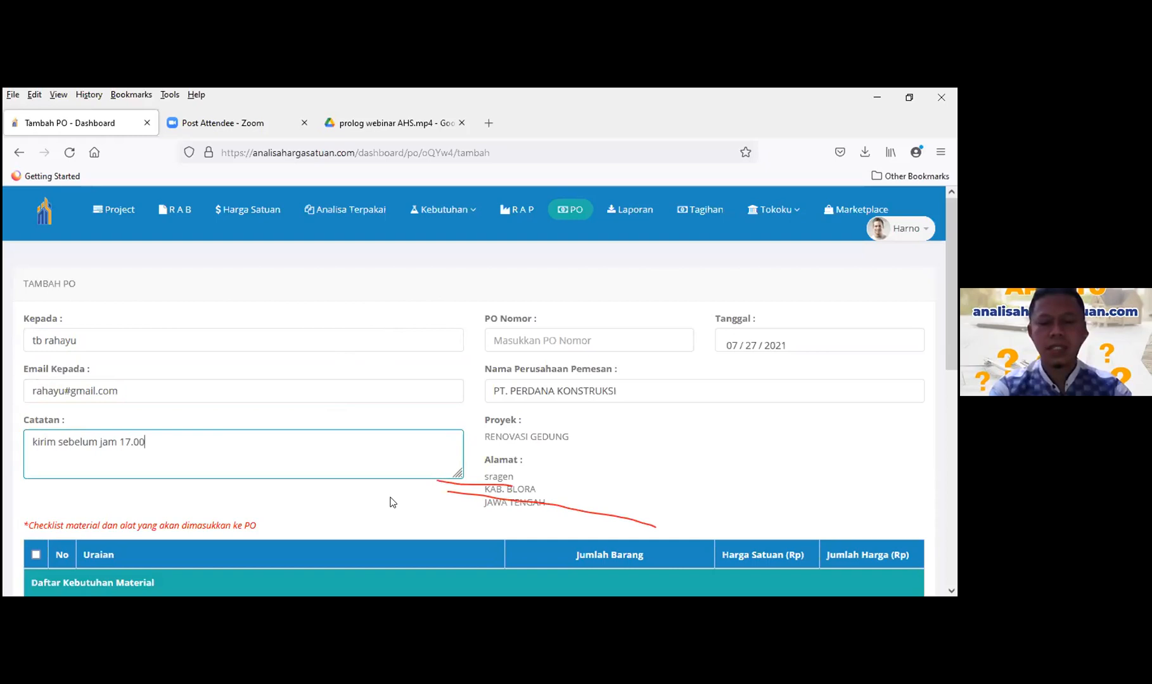
- Set the PO number to 01/p0/VII/21 and the PO date to 07/28/2021
click(495, 344)
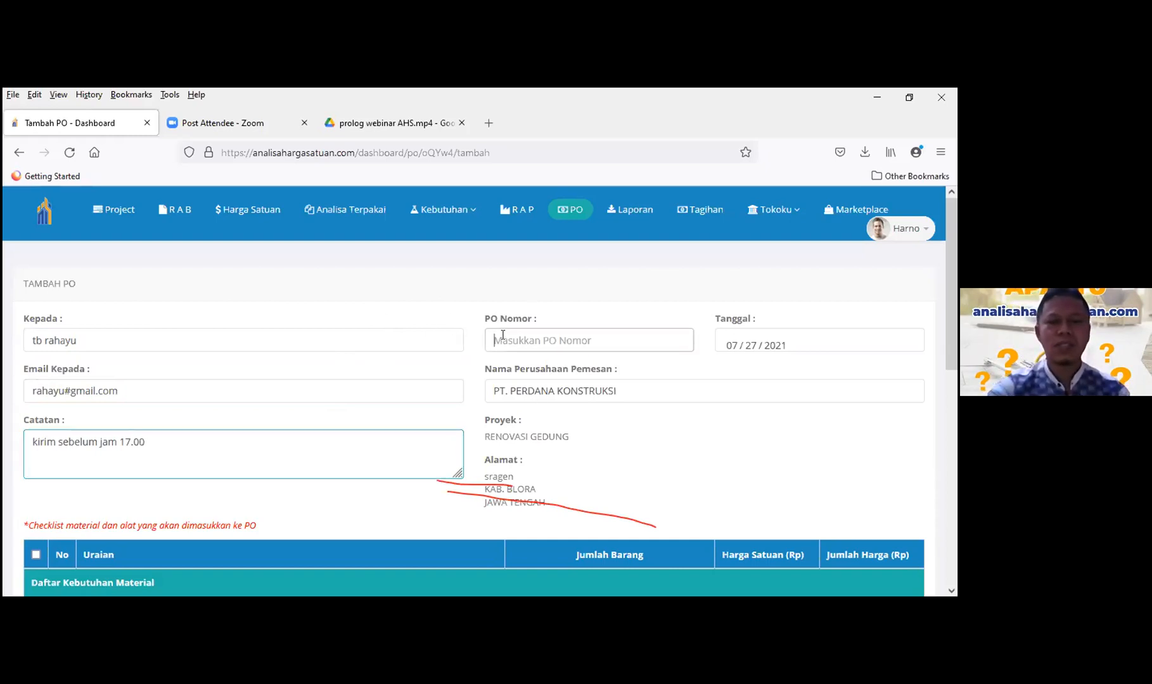
text(0)
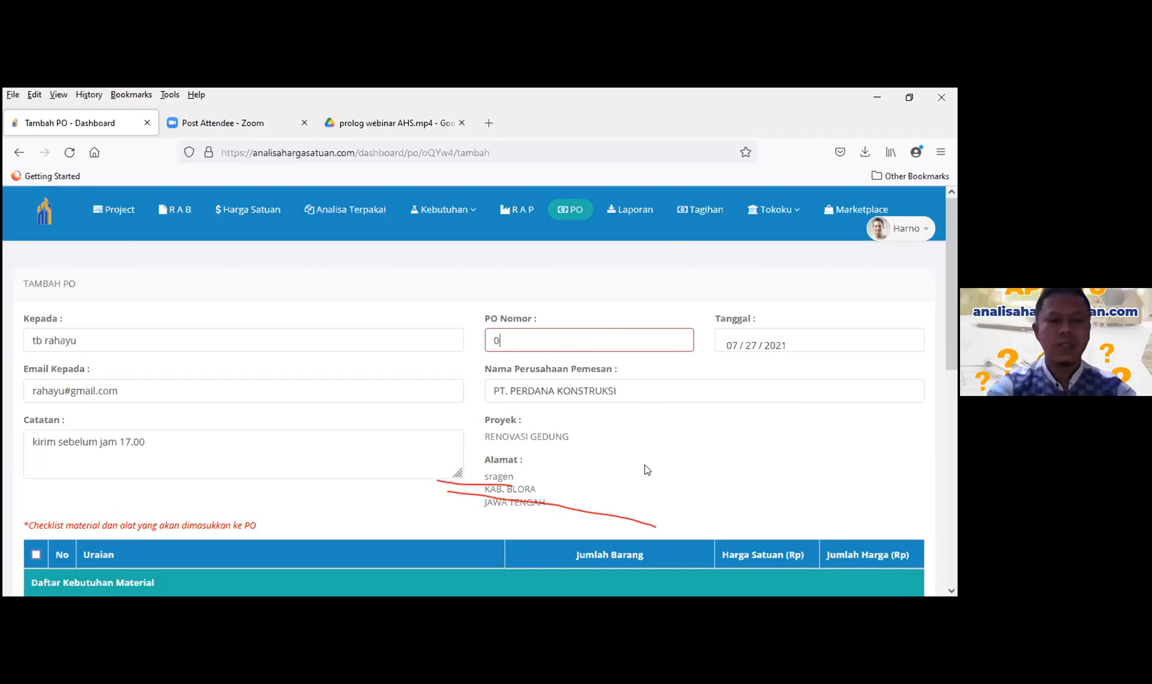
text(1/p0/V)
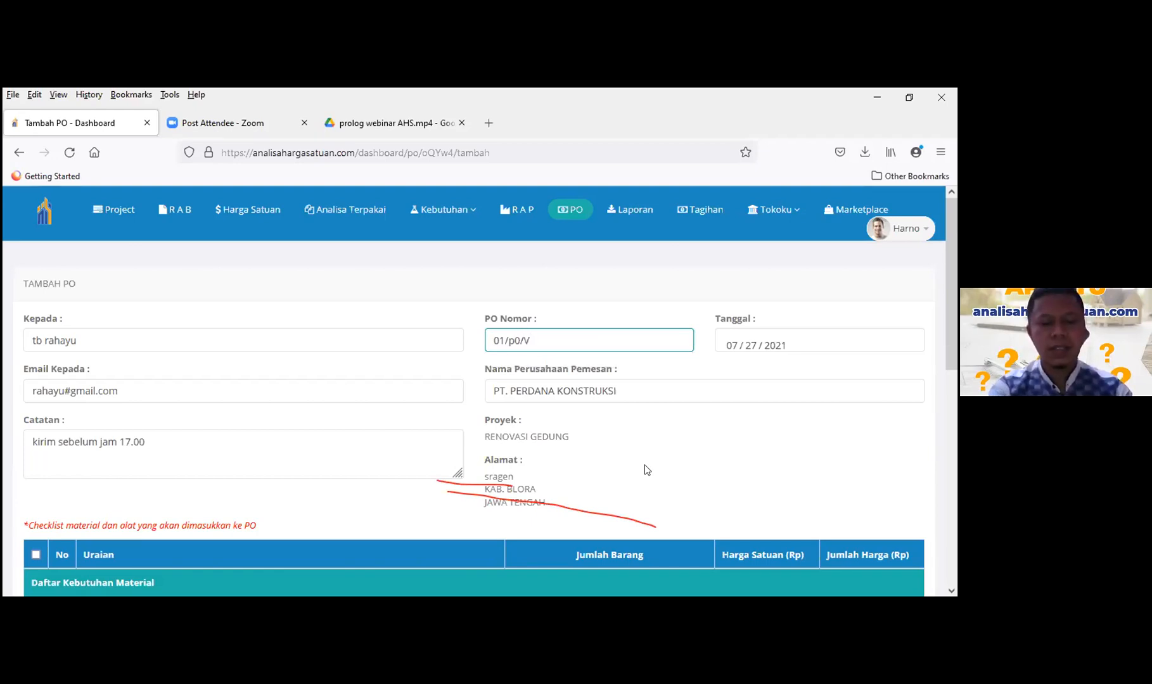
text(II/21)
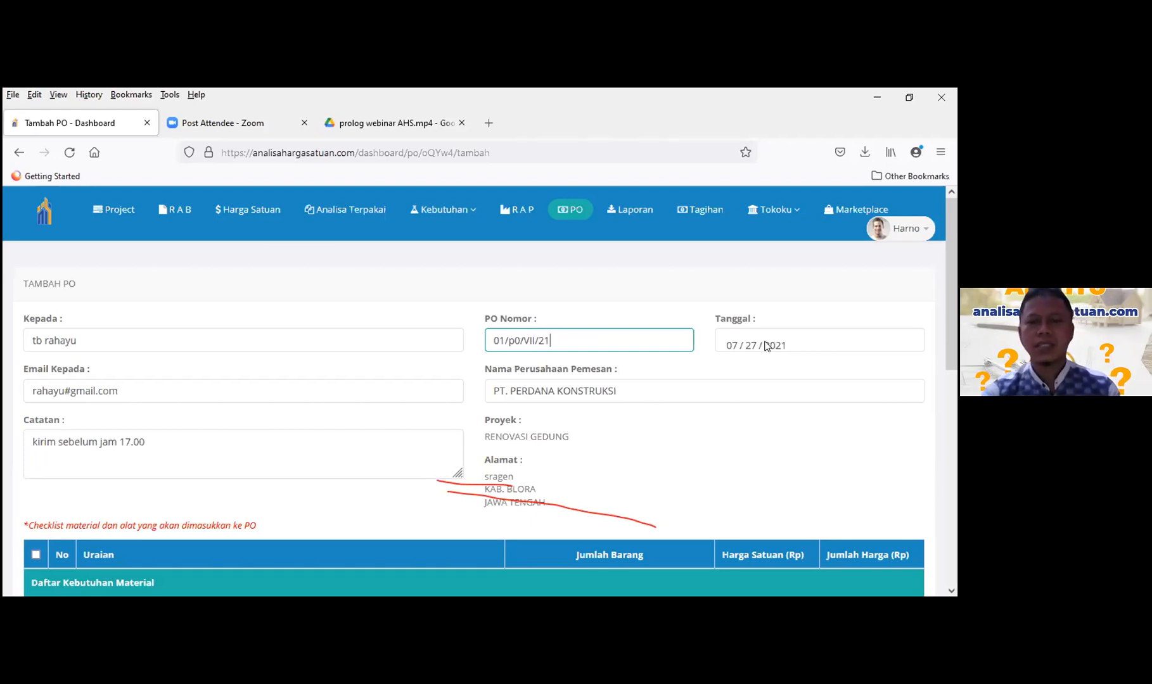
click(759, 349)
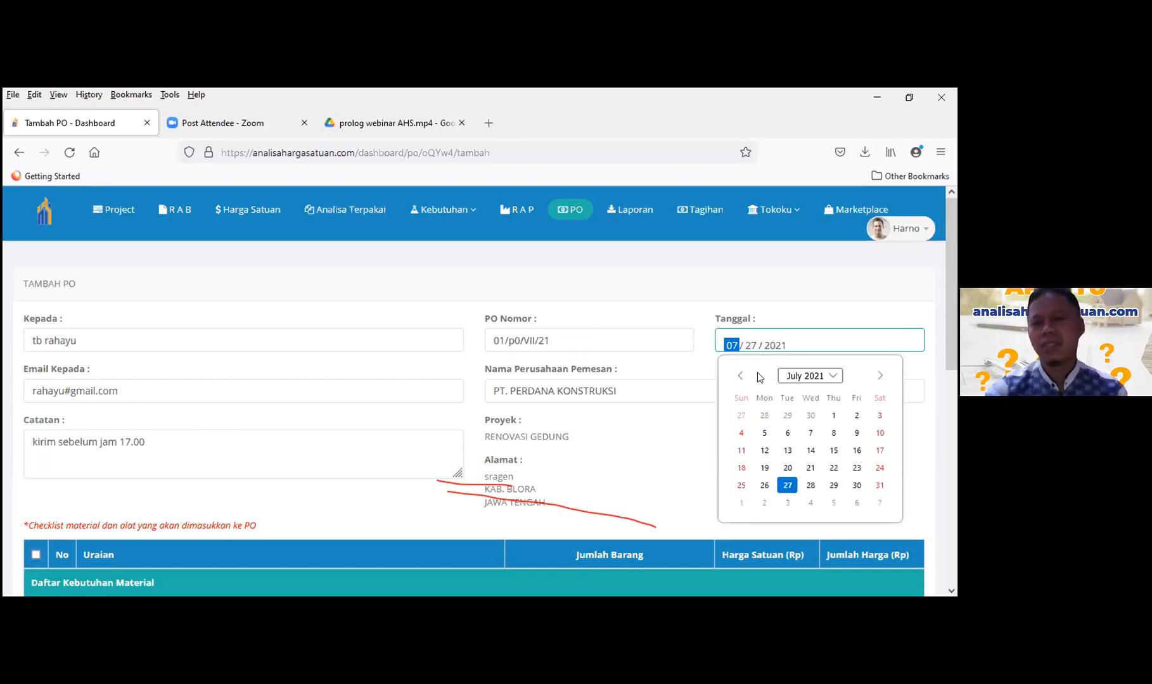
click(810, 486)
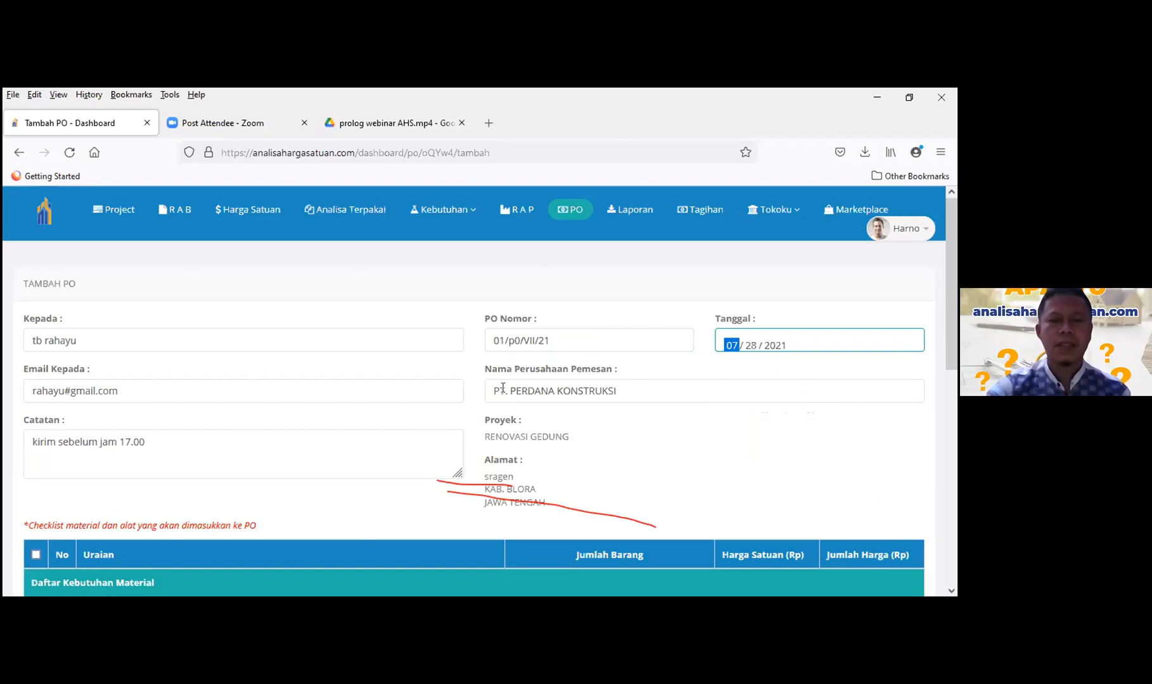
- Include Pasir beton in the PO with its quantity reduced from 48,096 to 8,096 M3
scroll(536, 356, down, 2)
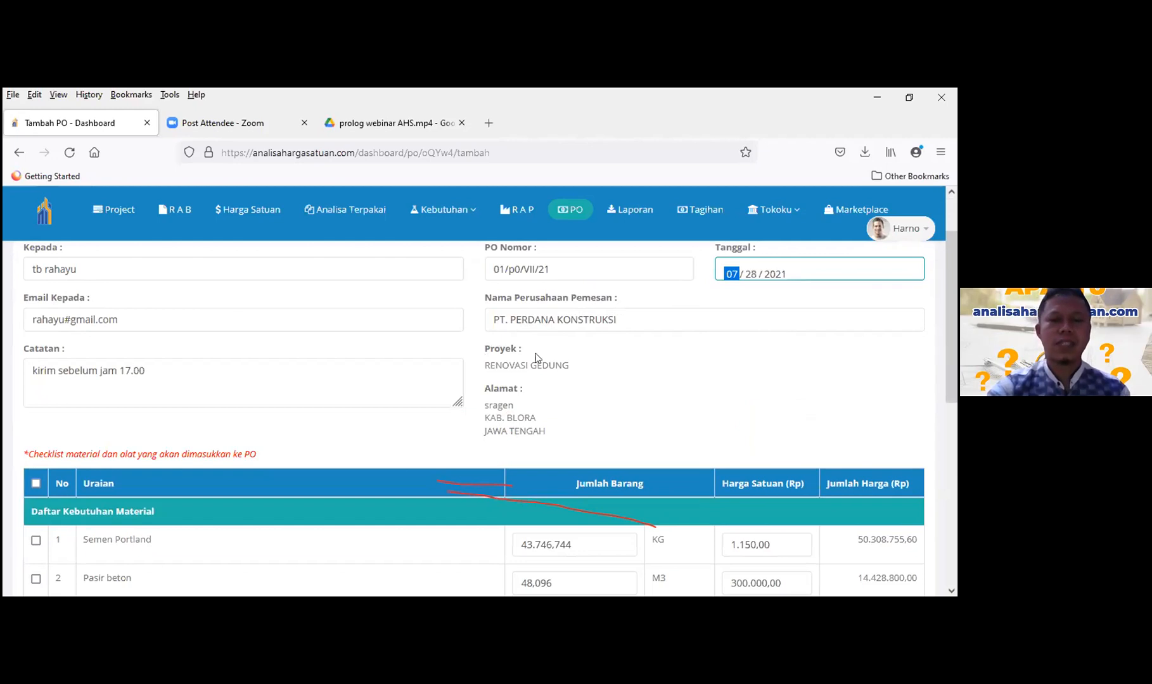
scroll(502, 346, down, 1)
scroll(503, 345, down, 1)
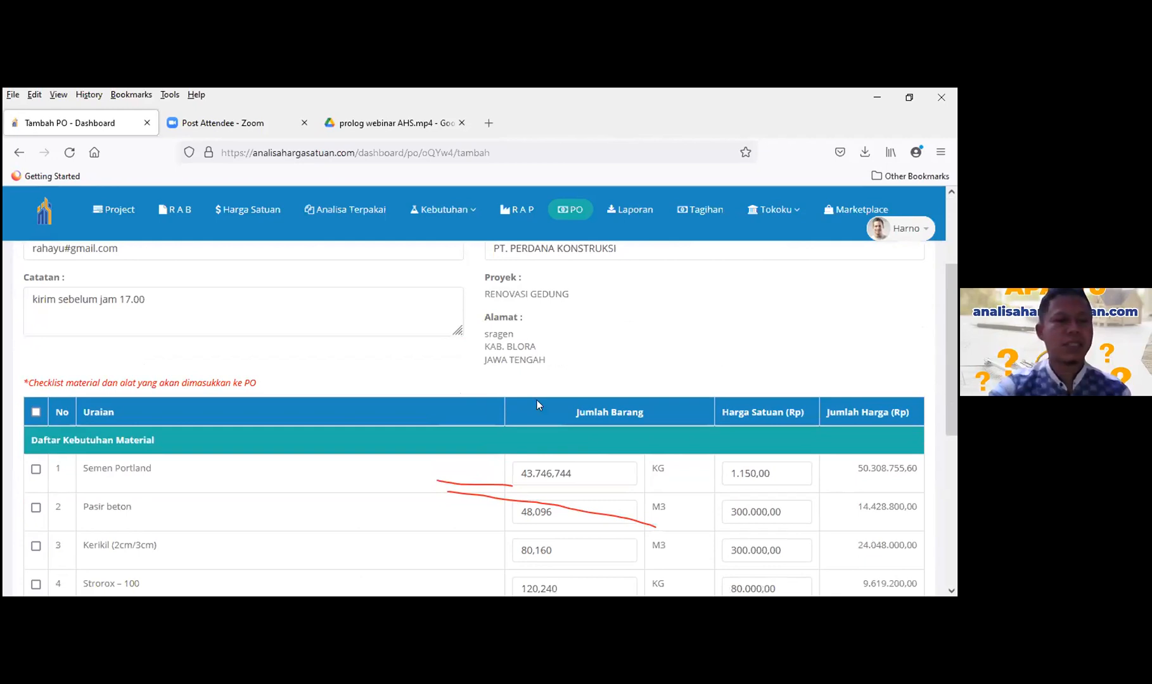
scroll(406, 371, down, 3)
scroll(187, 362, up, 1)
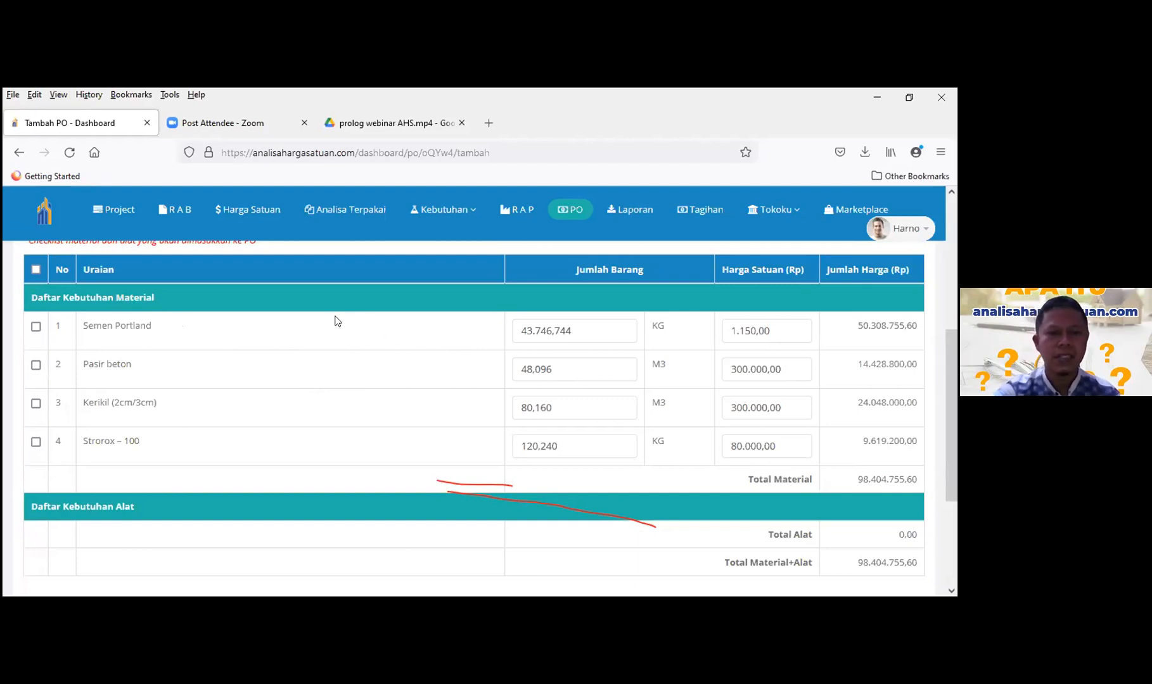
scroll(313, 374, down, 1)
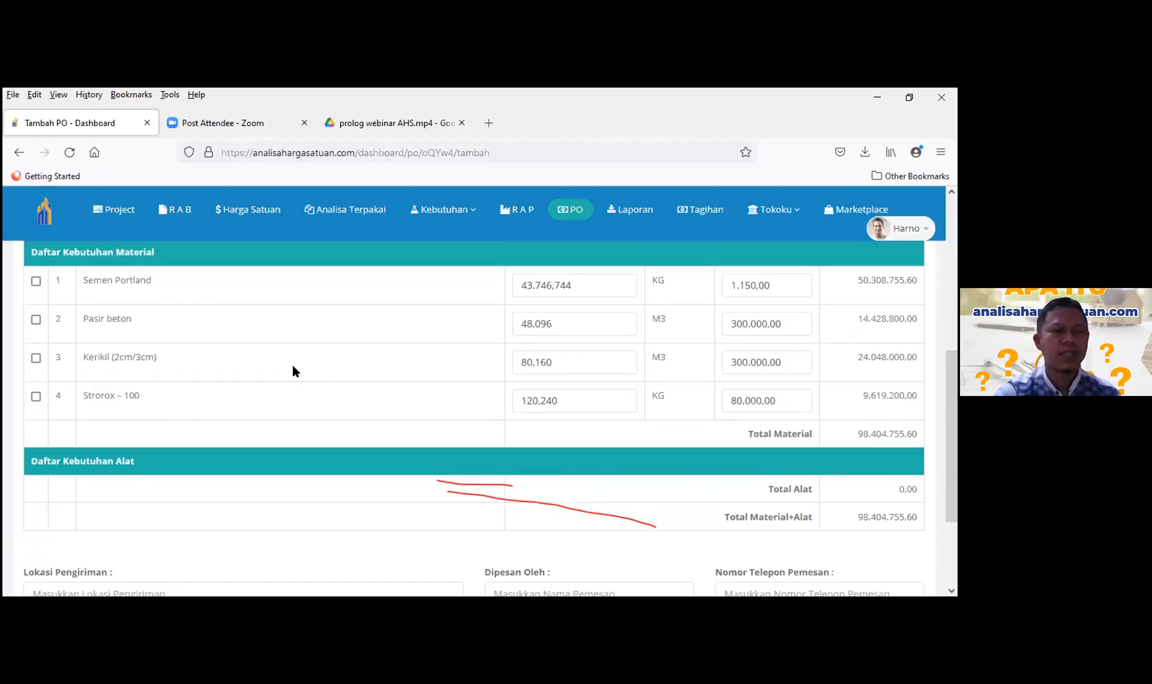
scroll(293, 371, up, 1)
click(36, 366)
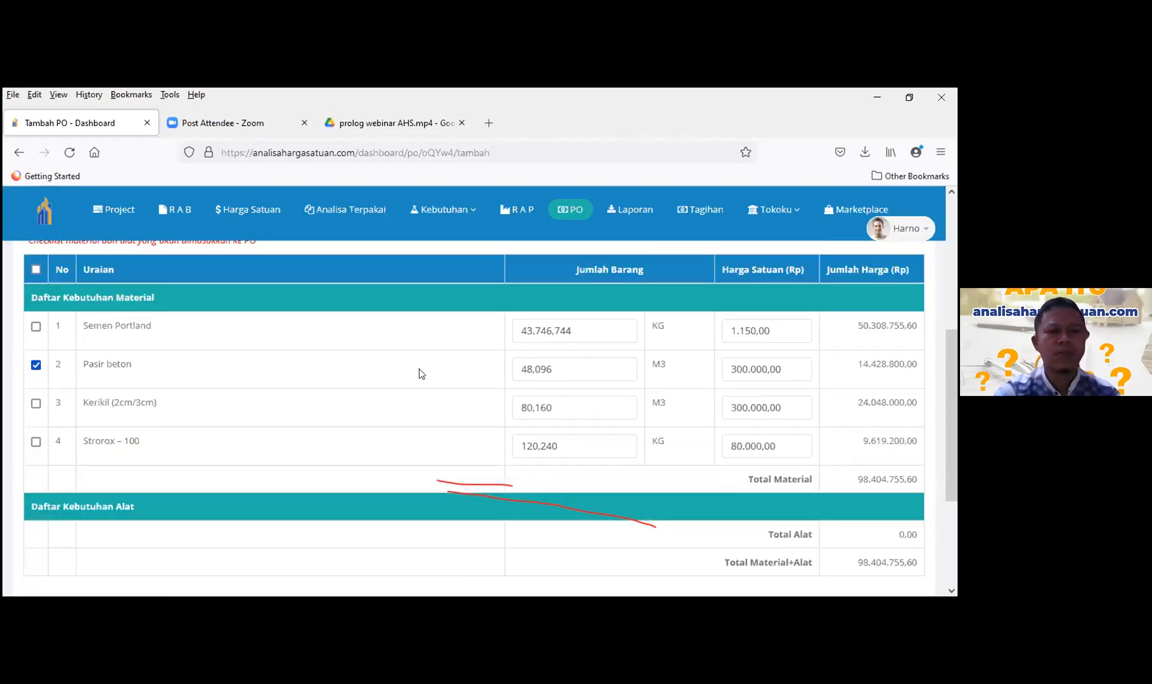
click(526, 368)
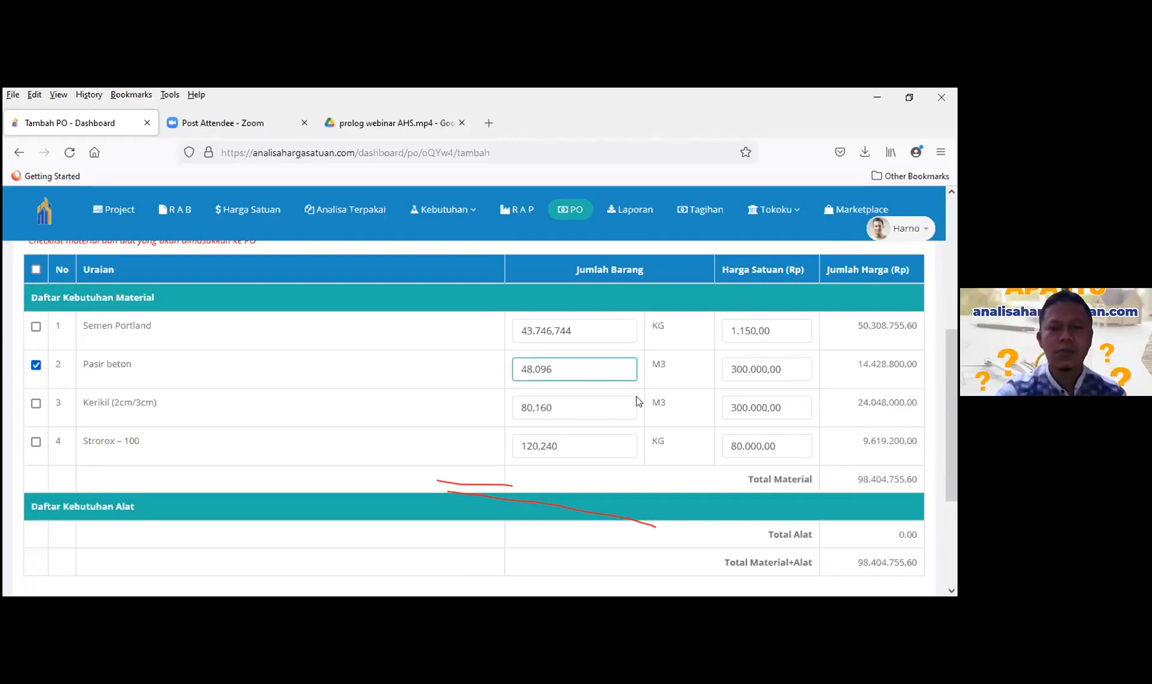
key(BackSpace)
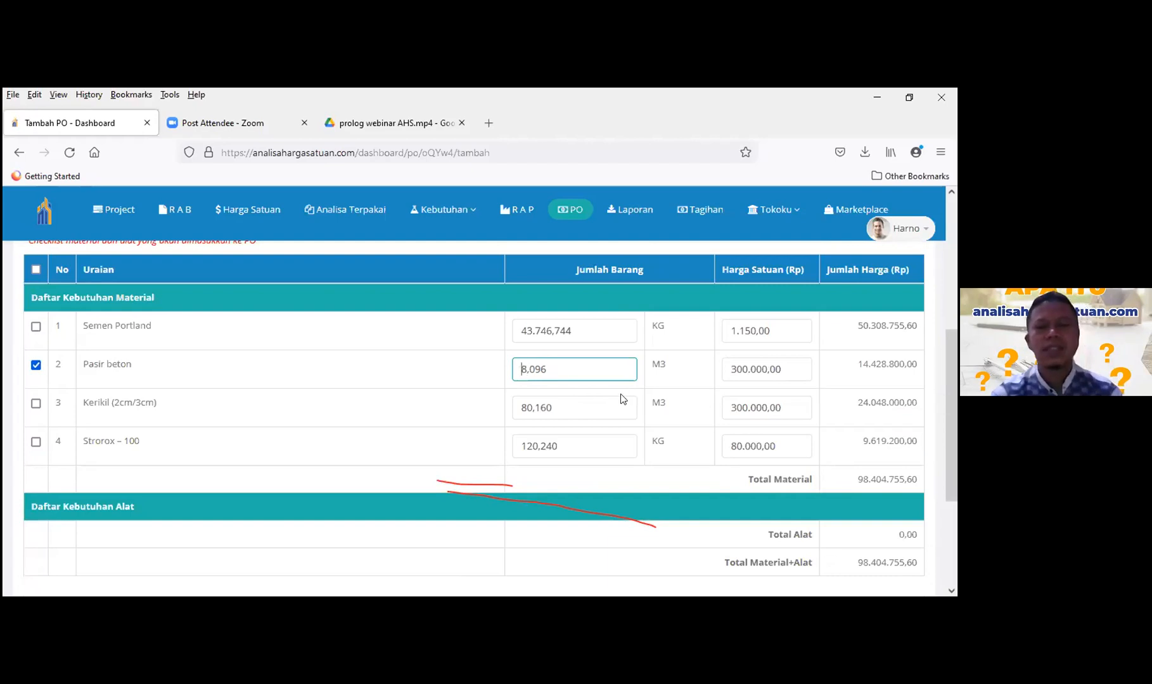
click(612, 474)
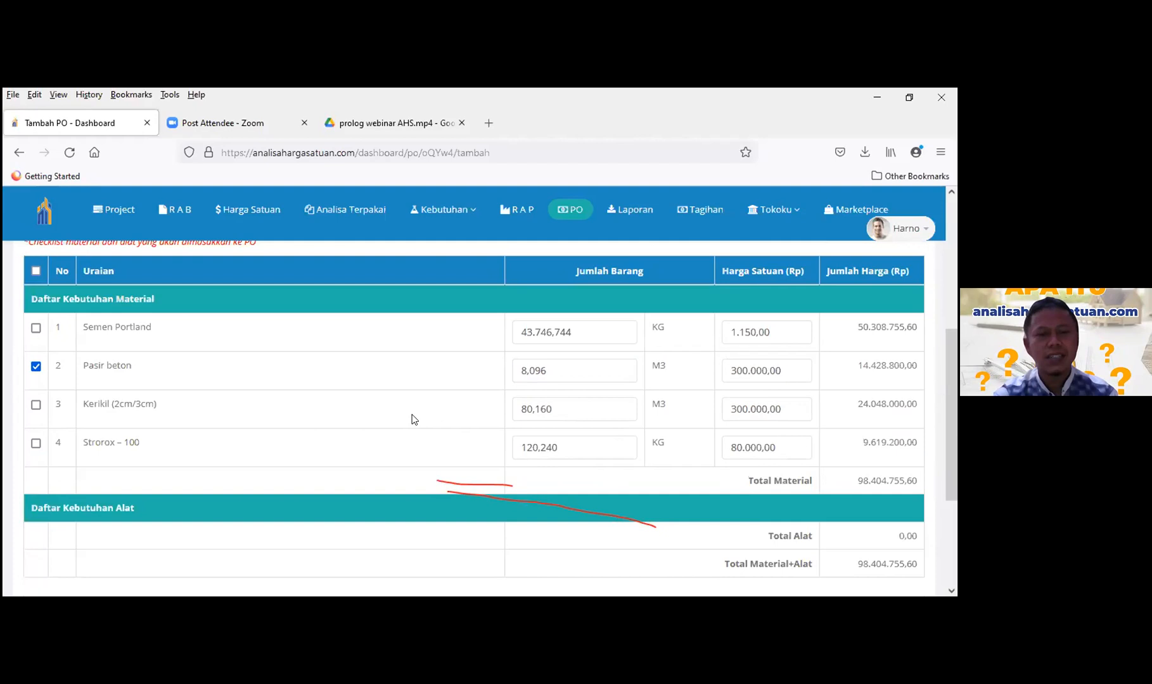
- Enter the orderer's name and phone number on the PO
scroll(413, 419, up, 2)
scroll(413, 419, up, 2)
scroll(413, 419, down, 3)
scroll(413, 419, up, 4)
scroll(413, 420, down, 6)
scroll(587, 390, down, 3)
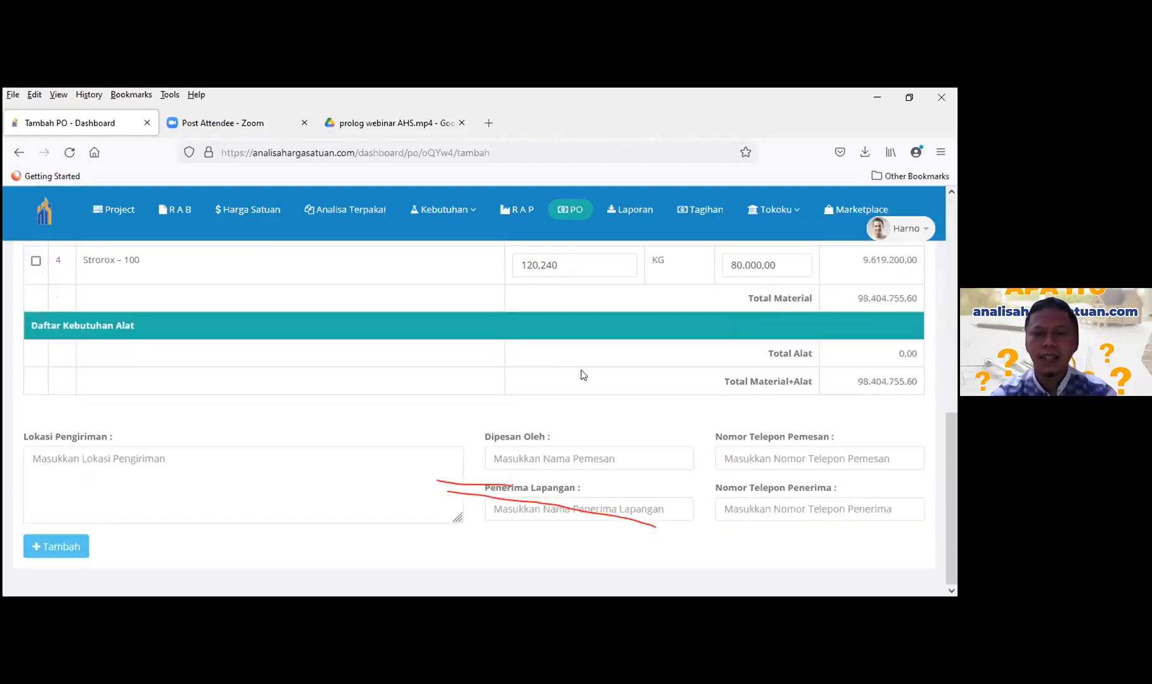
click(500, 456)
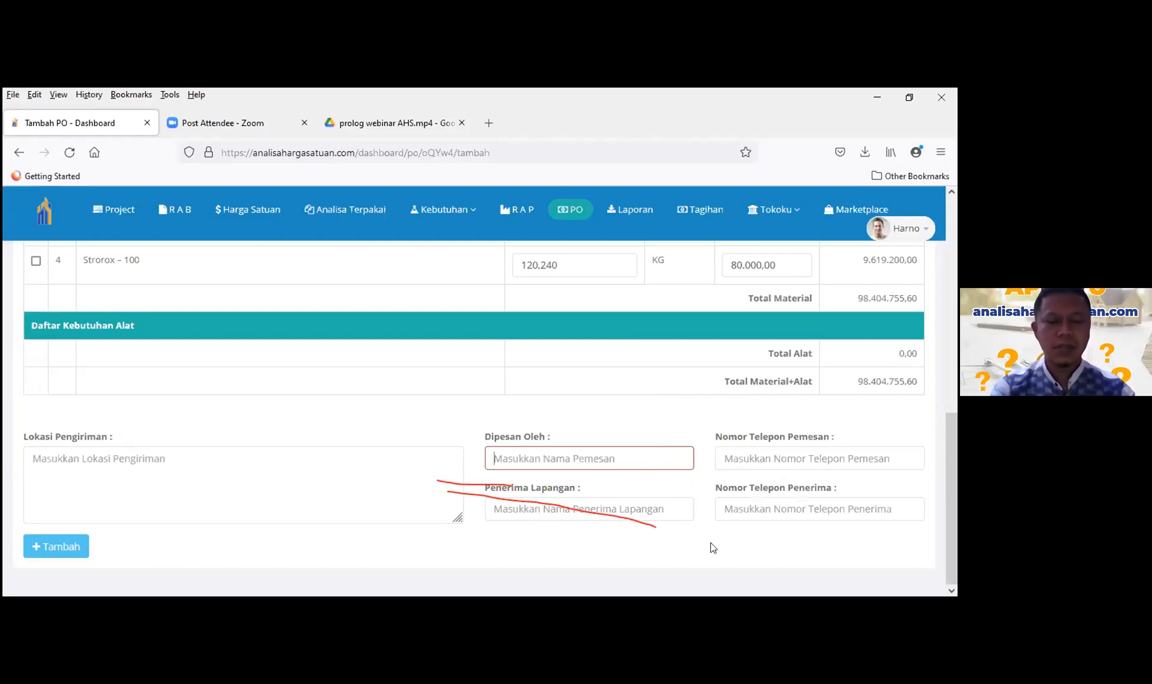
text(eko)
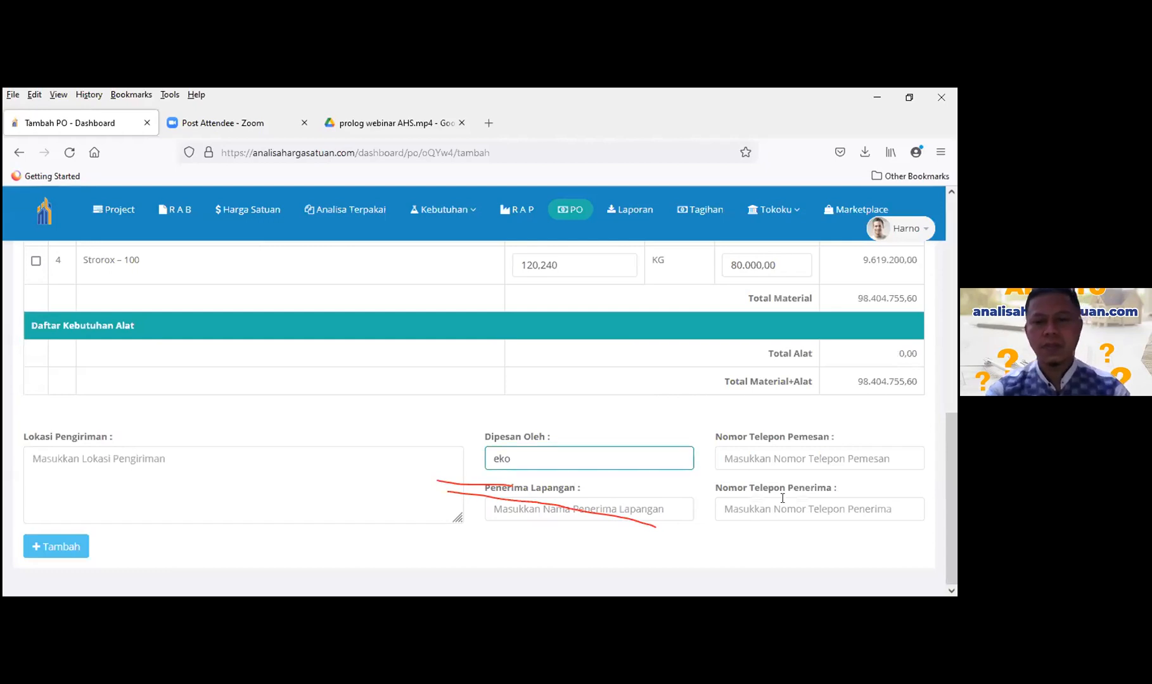
click(764, 461)
text(0)
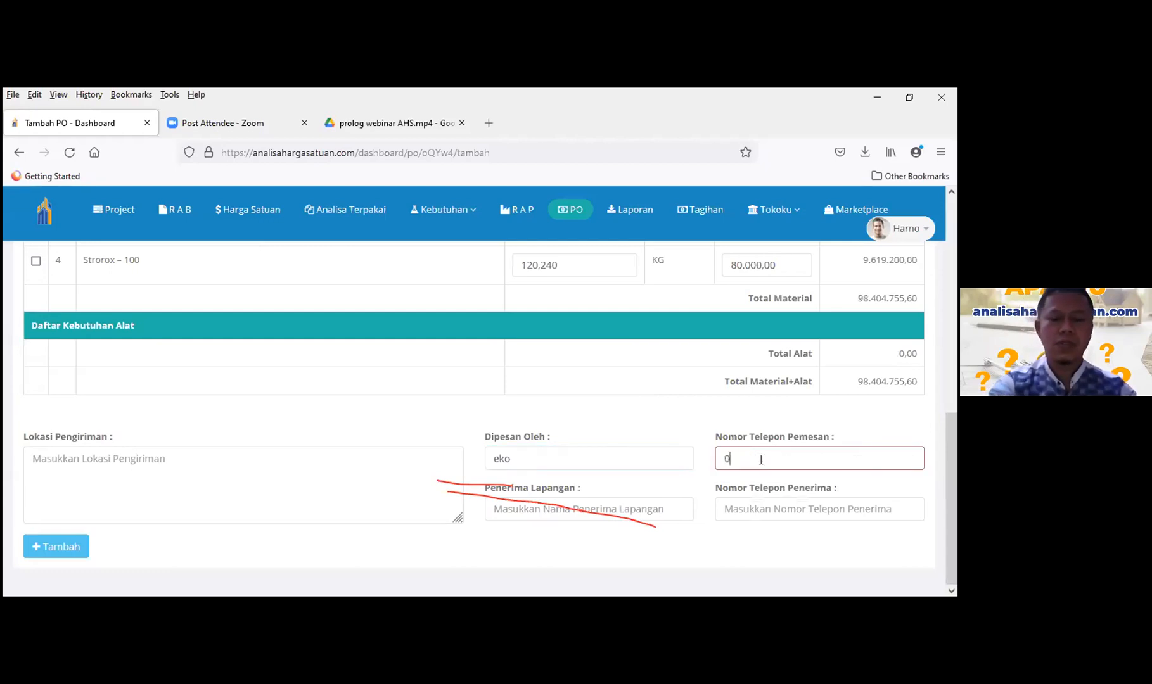
text(82635)
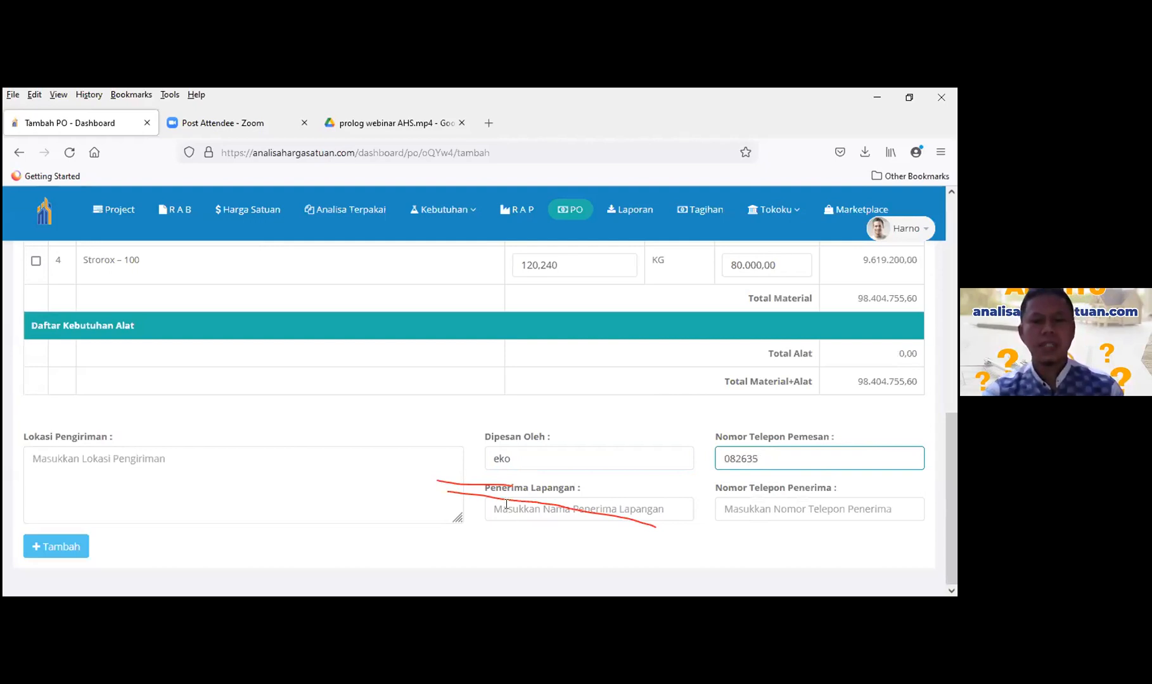
- Enter the field recipient's name and phone number
key(Tab)
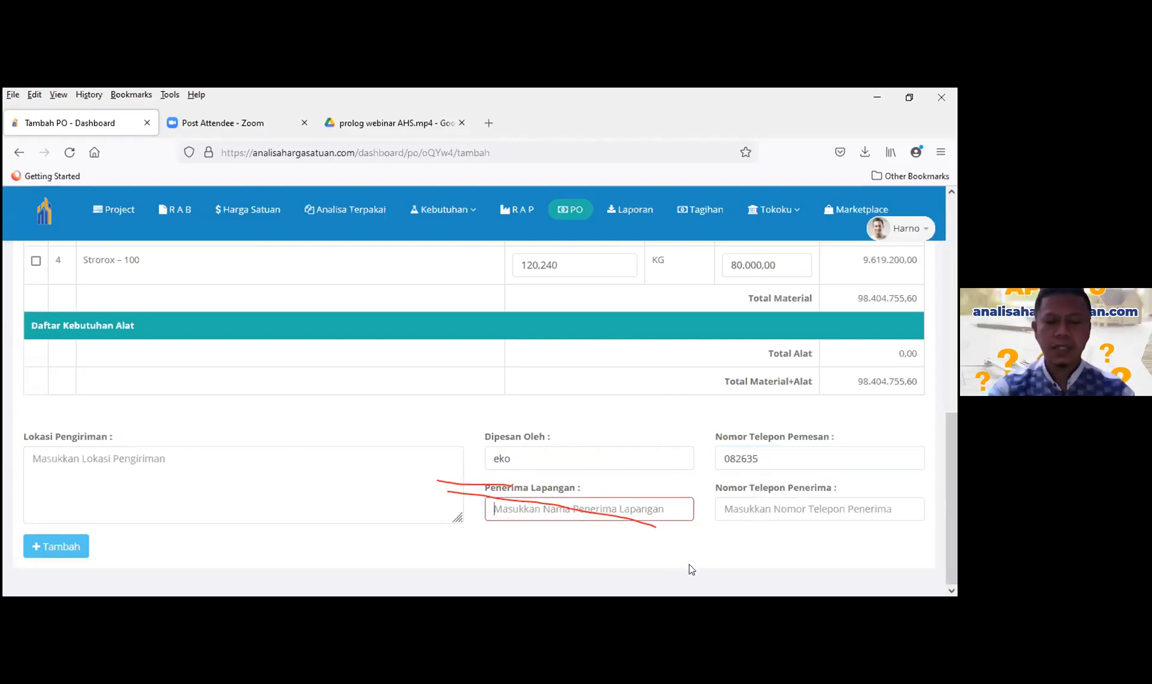
text(andre)
click(853, 517)
text(907552)
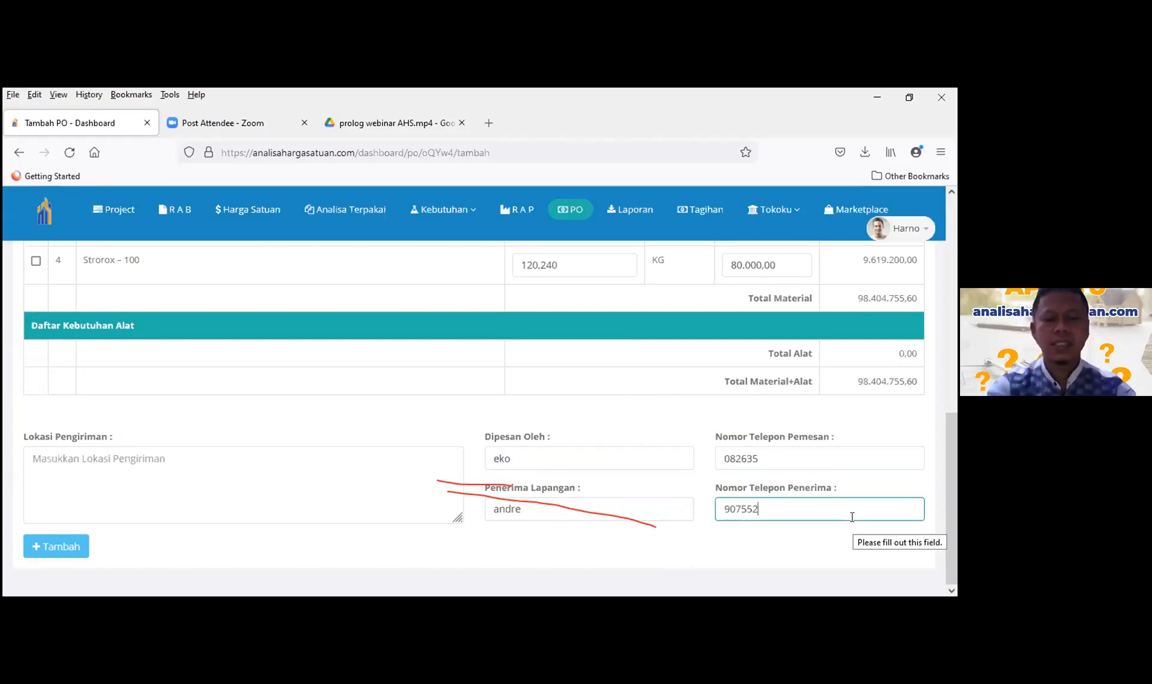
click(571, 533)
- Set the delivery location to 'tawangsari' and try to save the PO
click(29, 459)
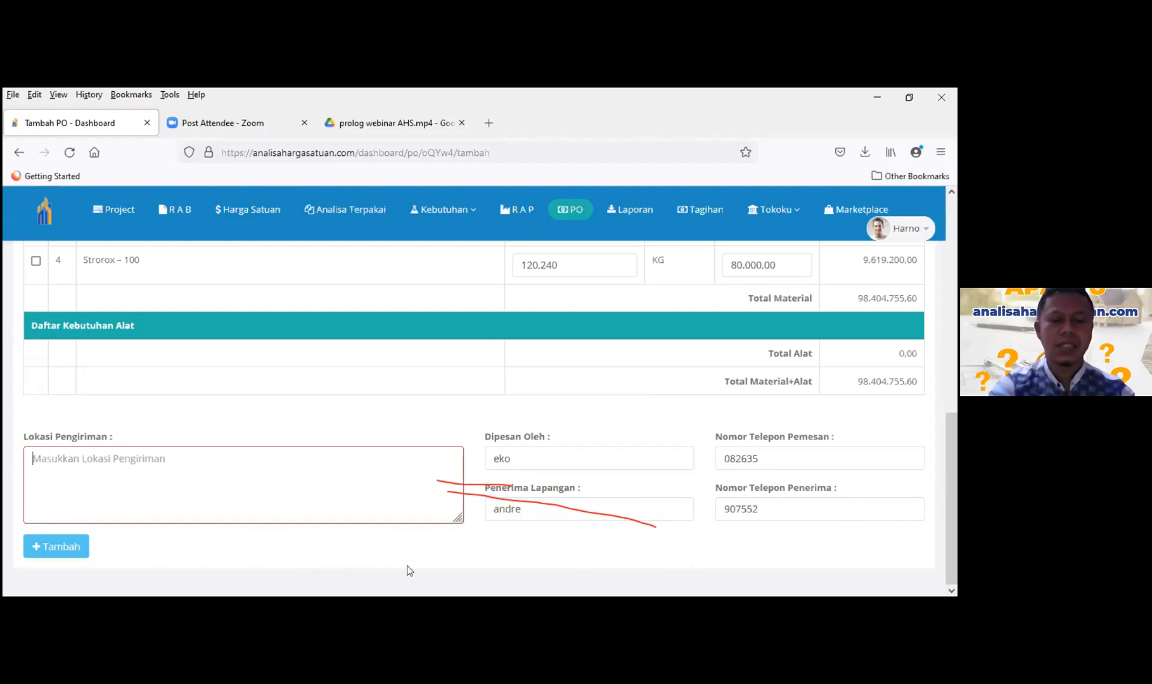
text(tawang)
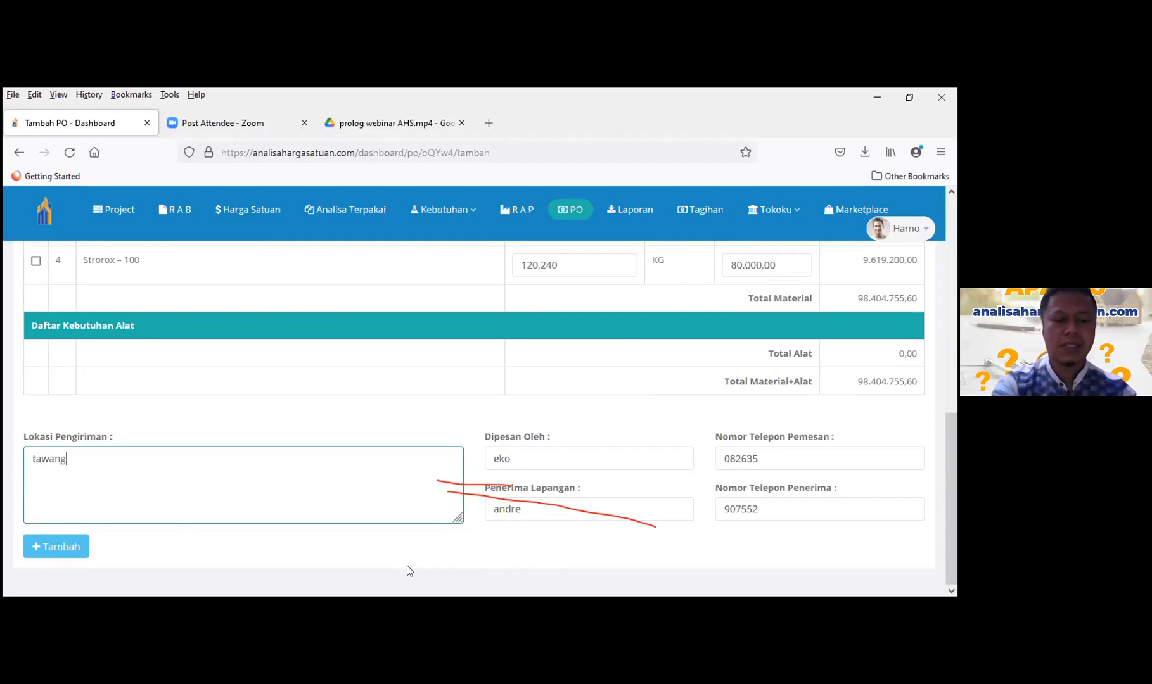
text(sari)
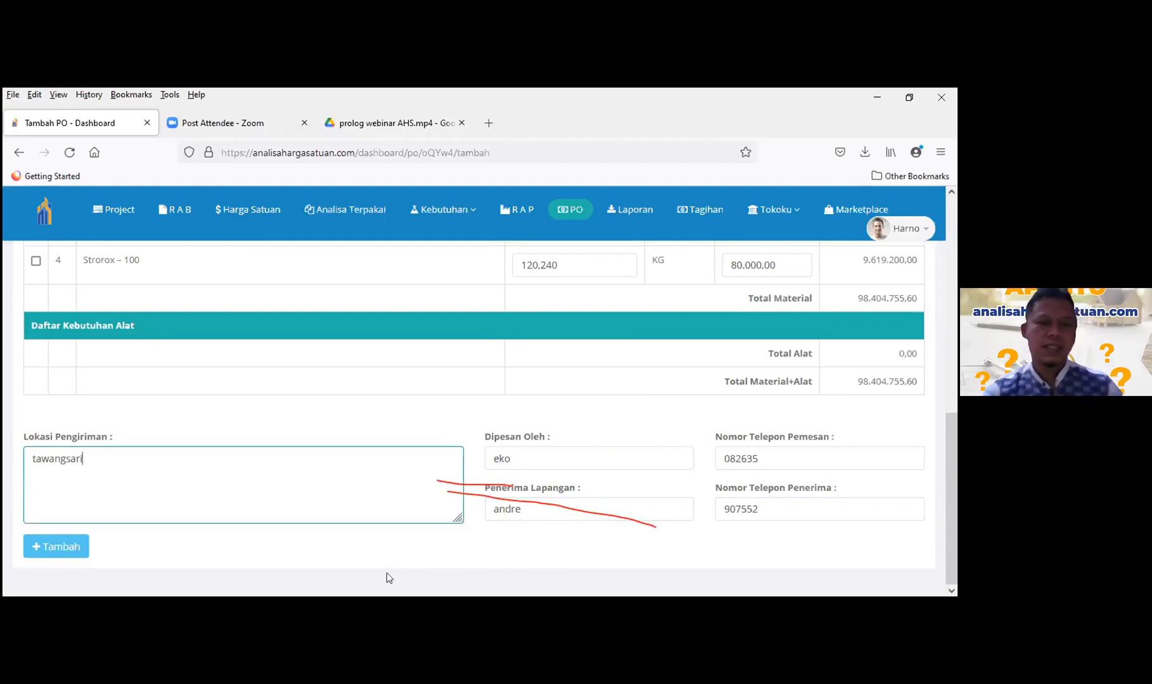
click(56, 548)
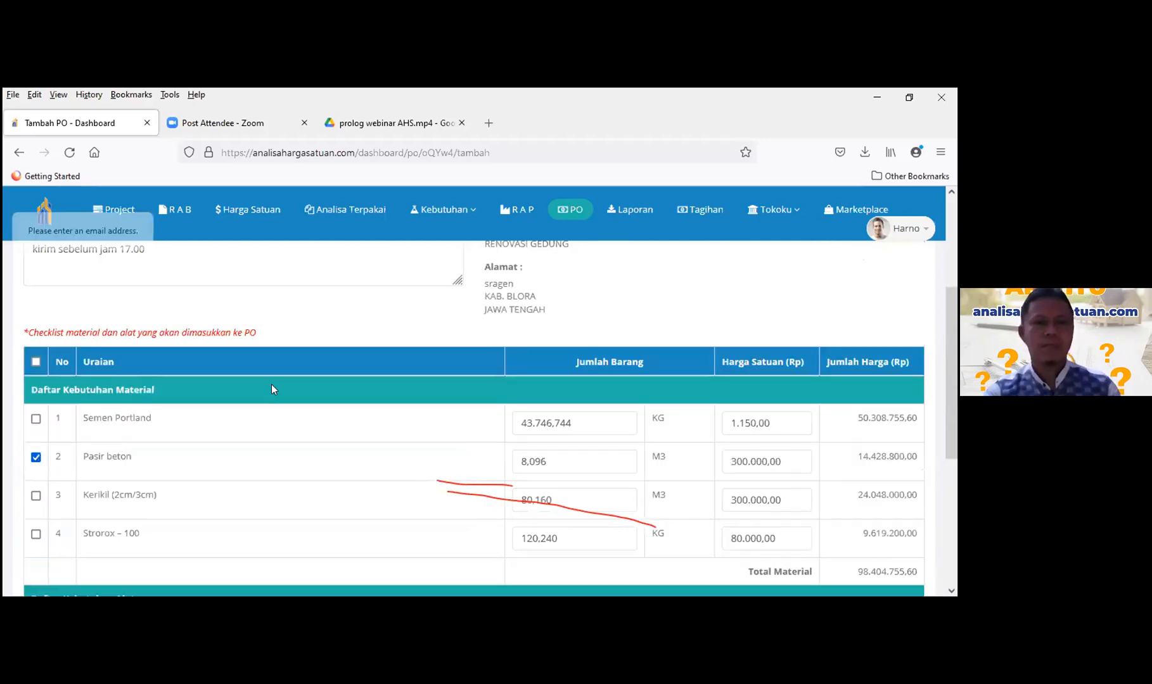
- Fix the recipient e-mail by replacing # with @, then save the purchase order
scroll(276, 426, up, 3)
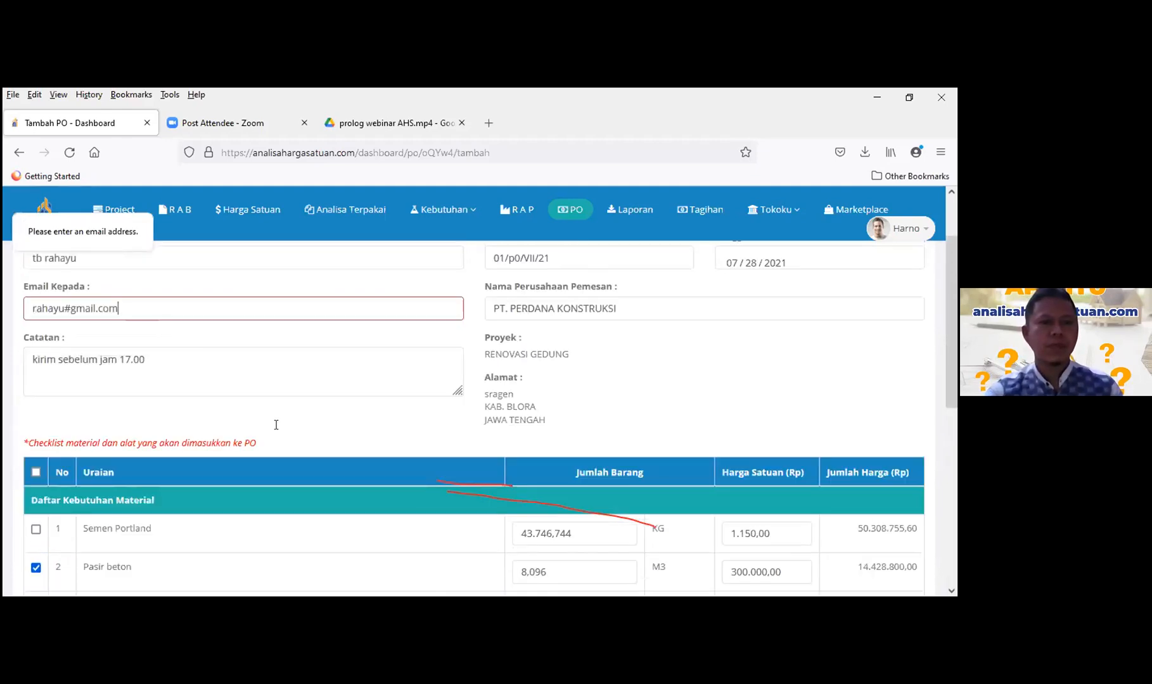
scroll(275, 424, up, 1)
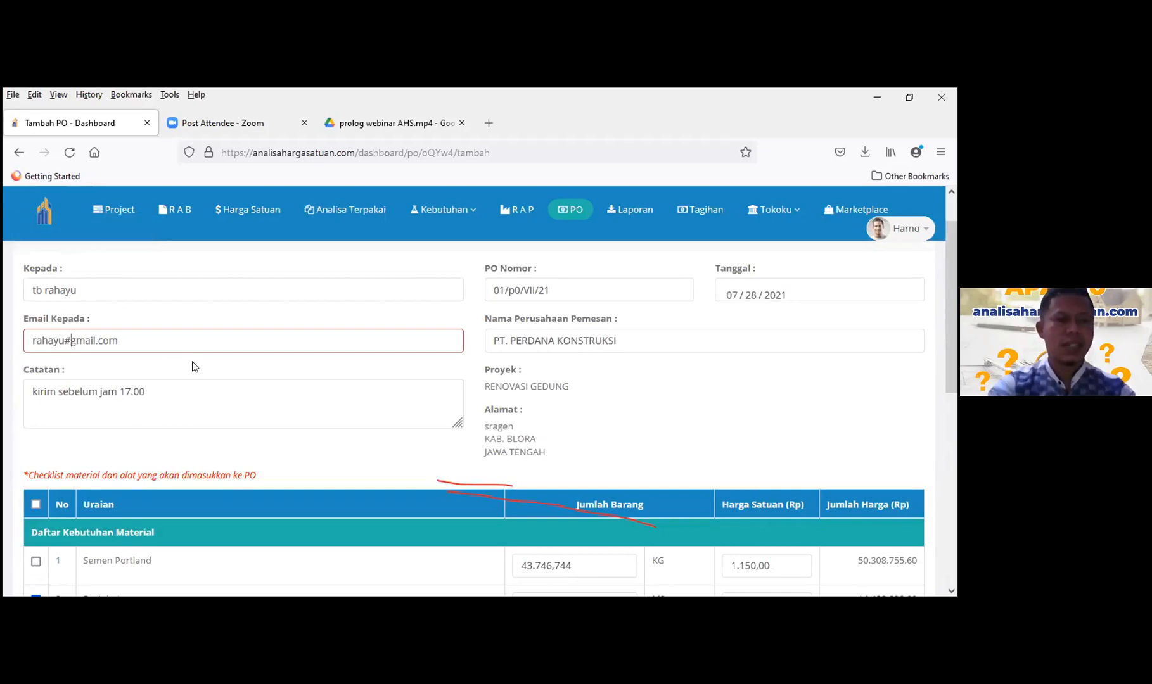
key(BackSpace)
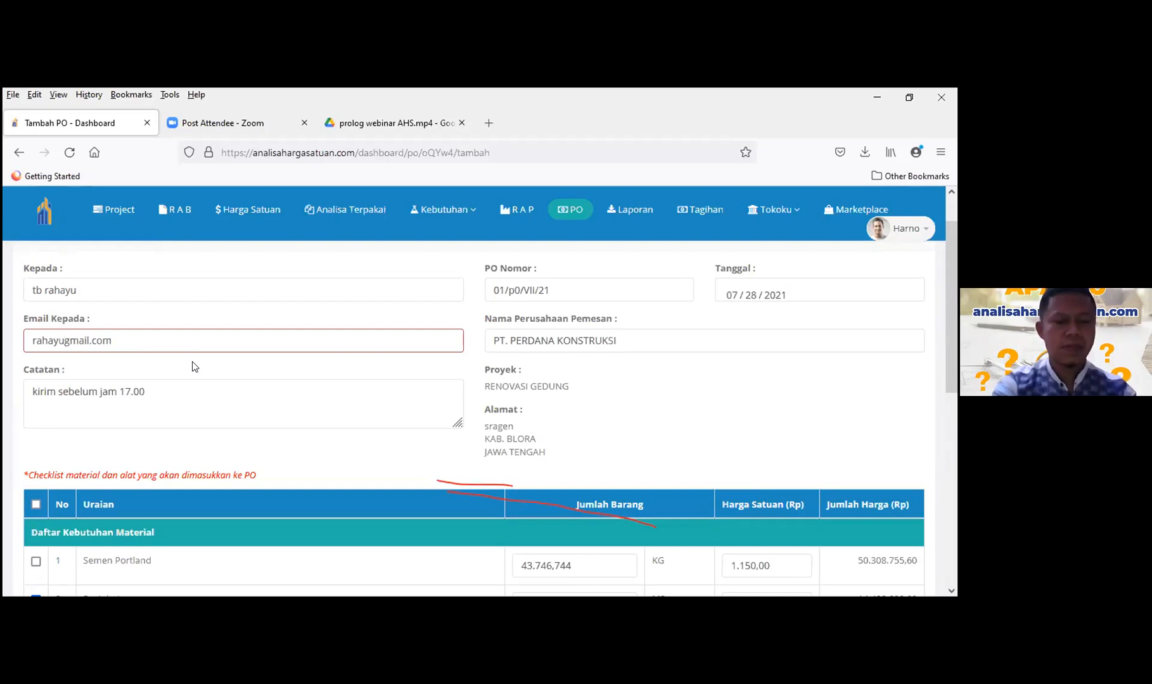
text(@)
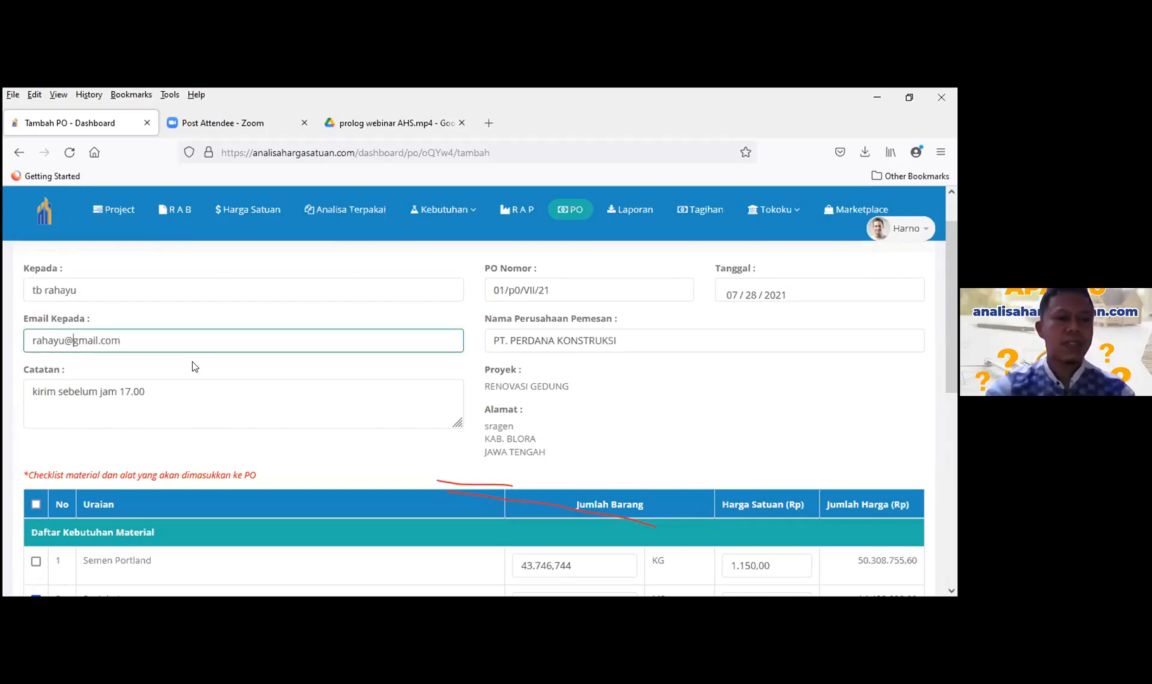
click(715, 411)
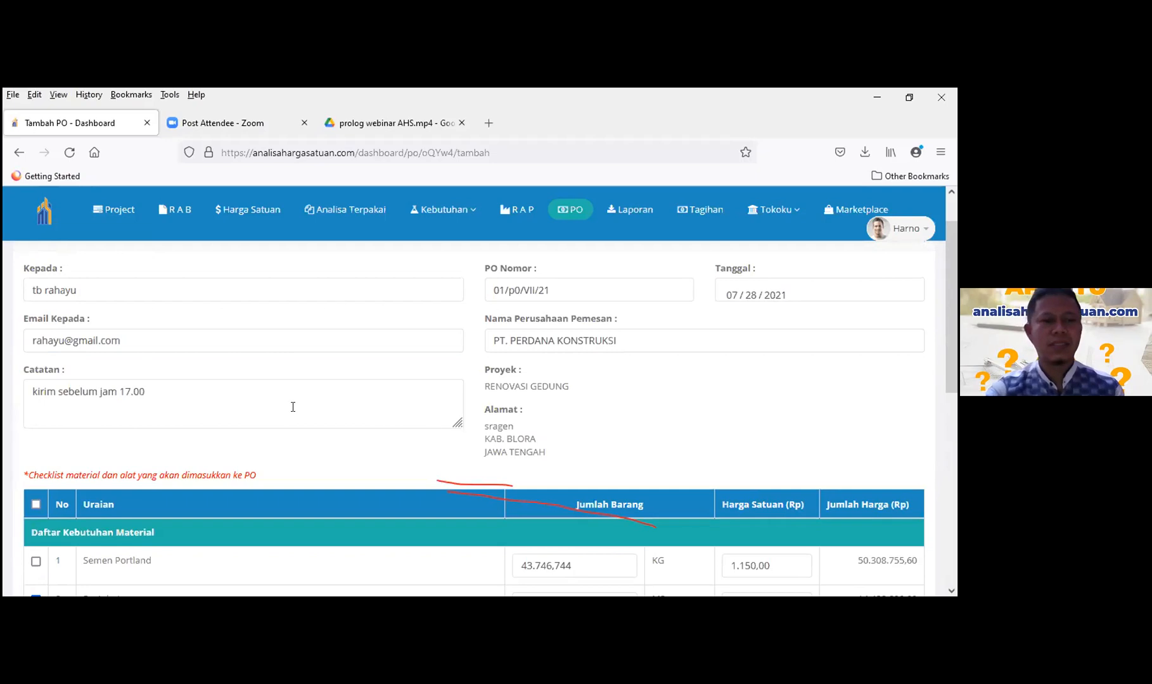
scroll(385, 430, down, 7)
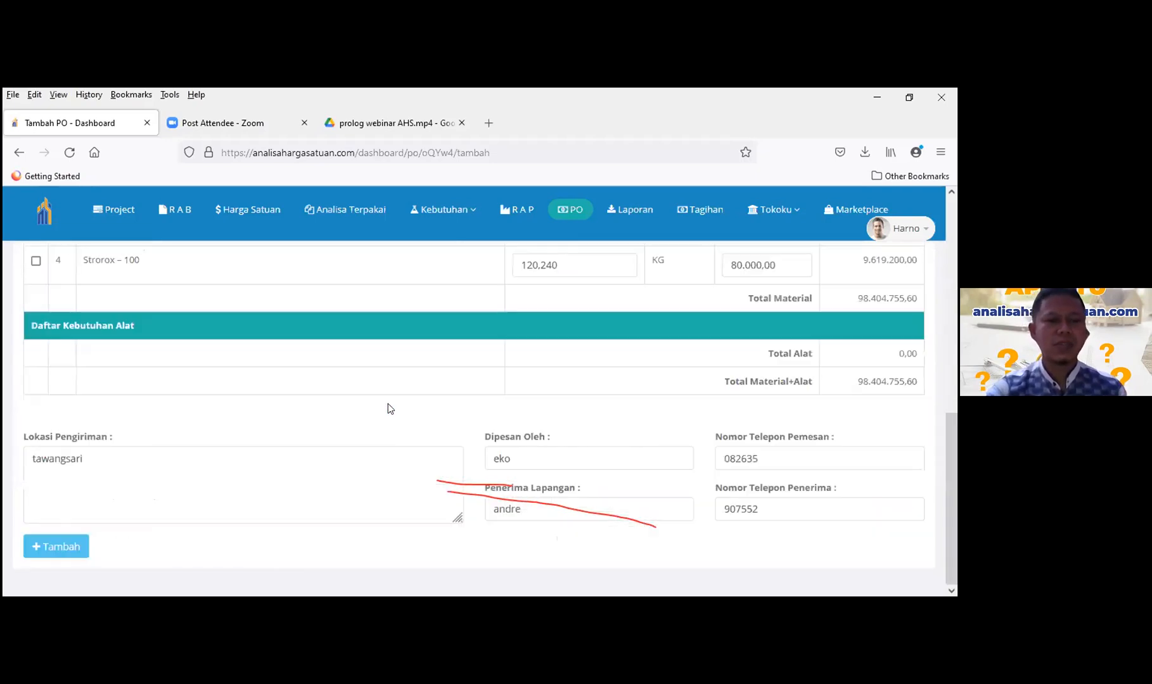
click(49, 545)
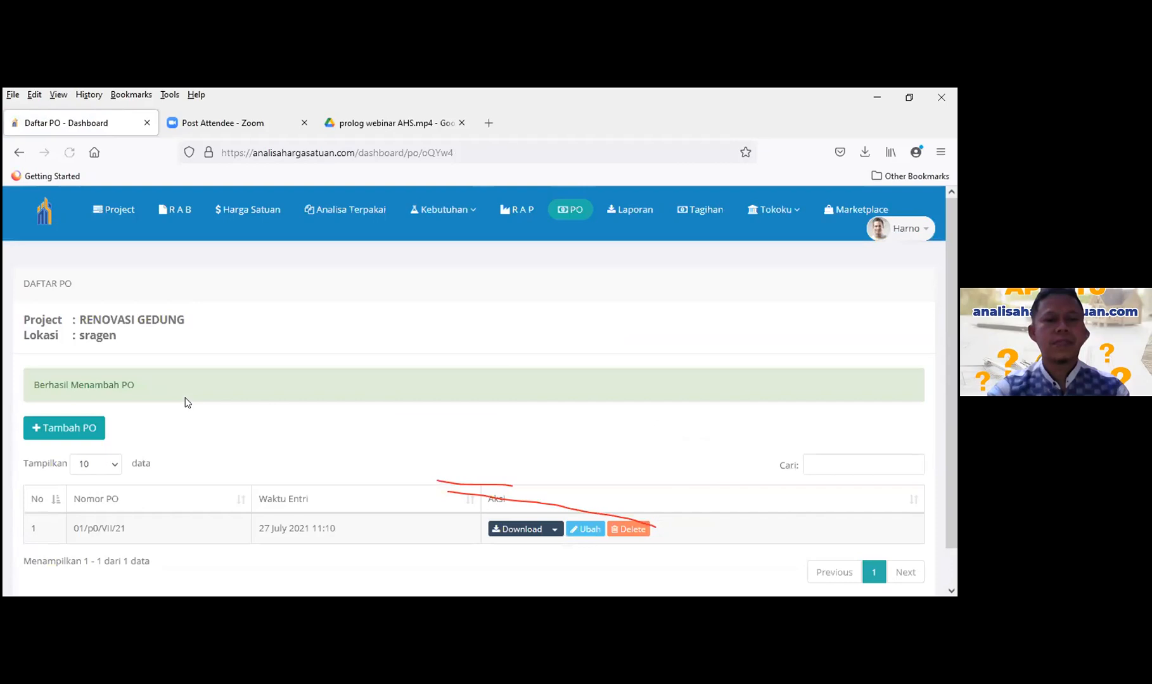
- Export purchase order 01/p0/VII/21 as a PDF
scroll(380, 403, down, 1)
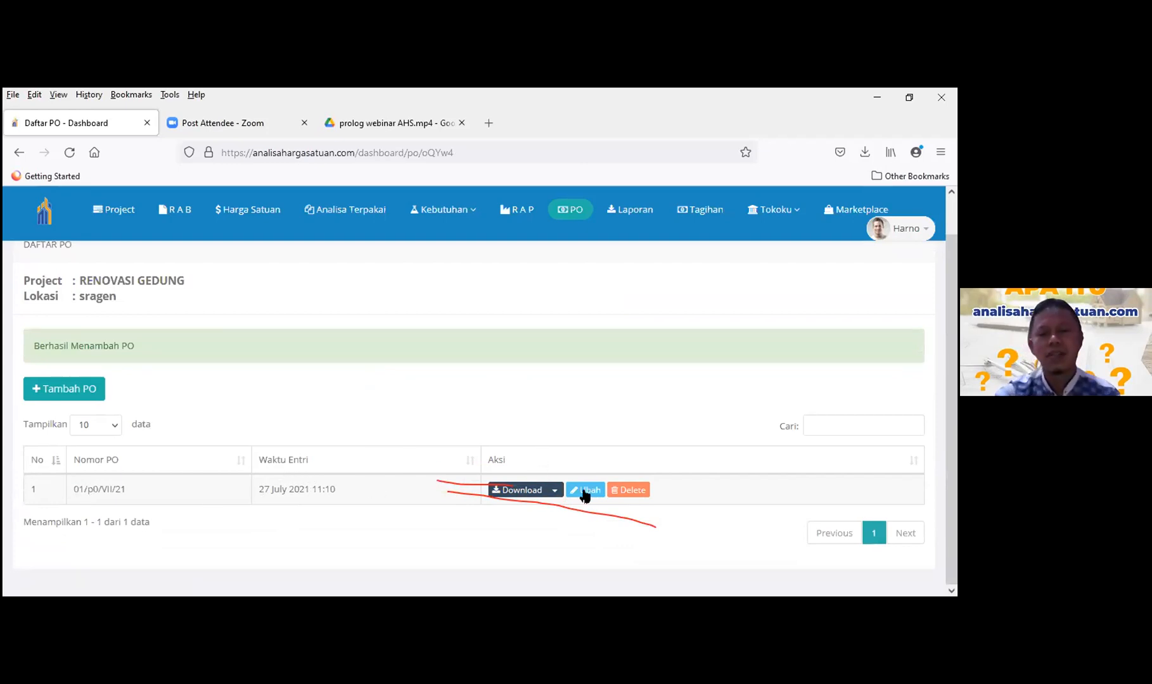
click(554, 490)
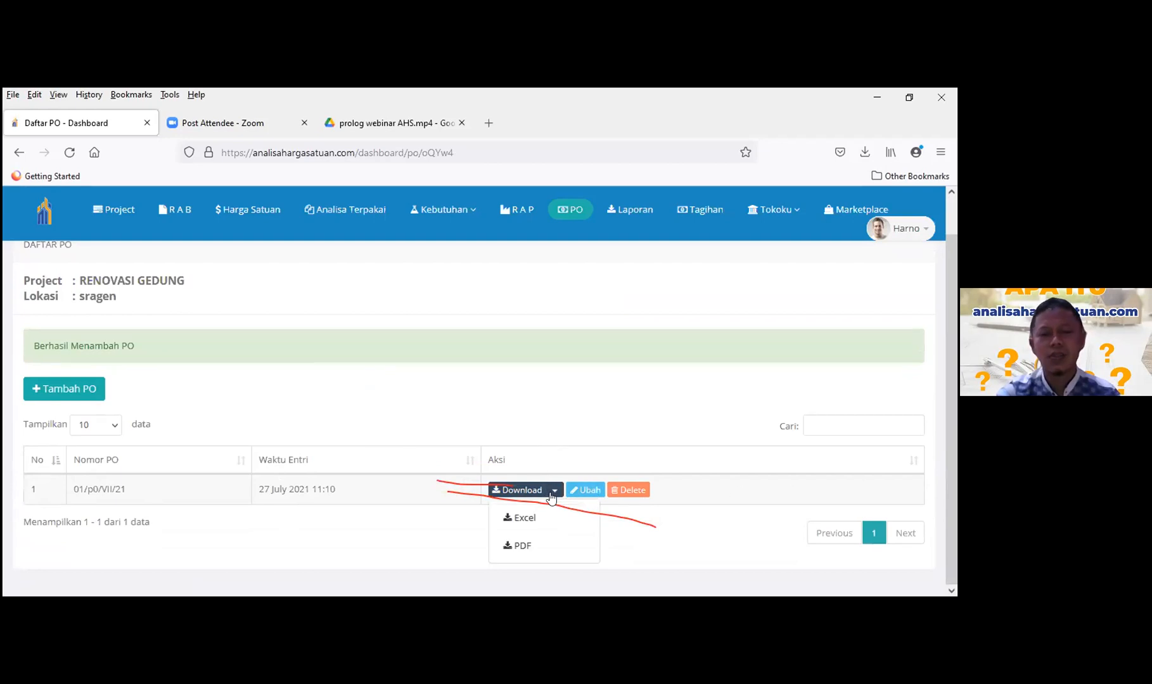
click(522, 542)
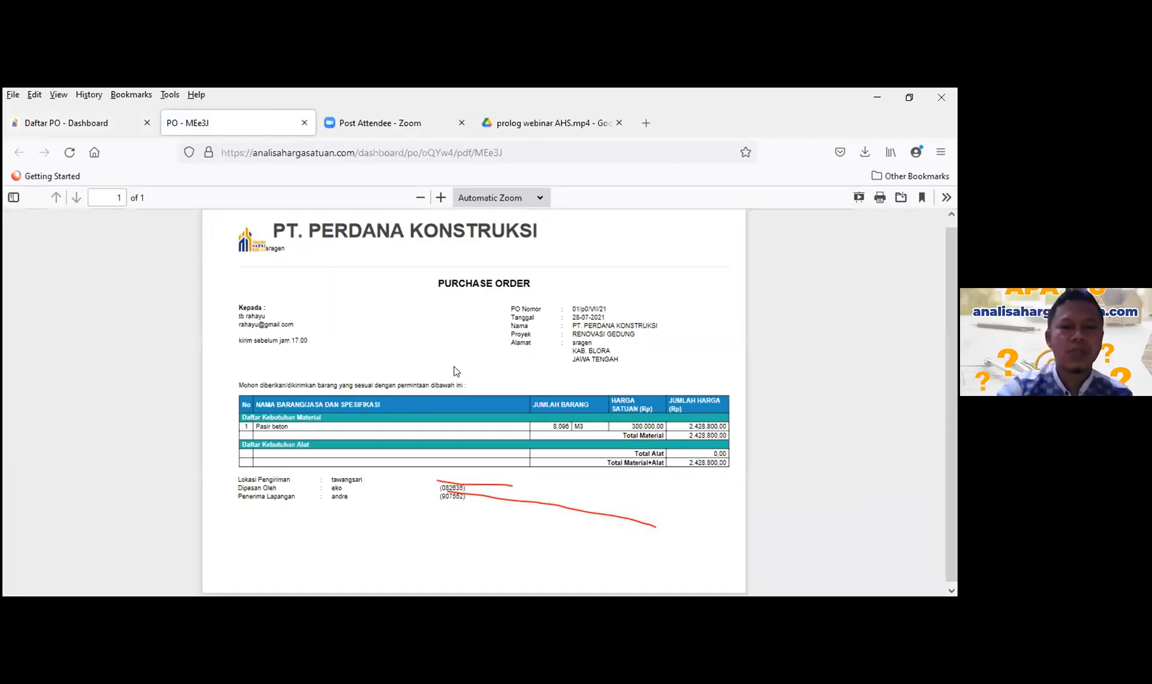
- Review the PT. PERDANA KONSTRUKSI PO PDF and highlight the Pasir beton quantity 8,096 M3
scroll(451, 367, up, 1)
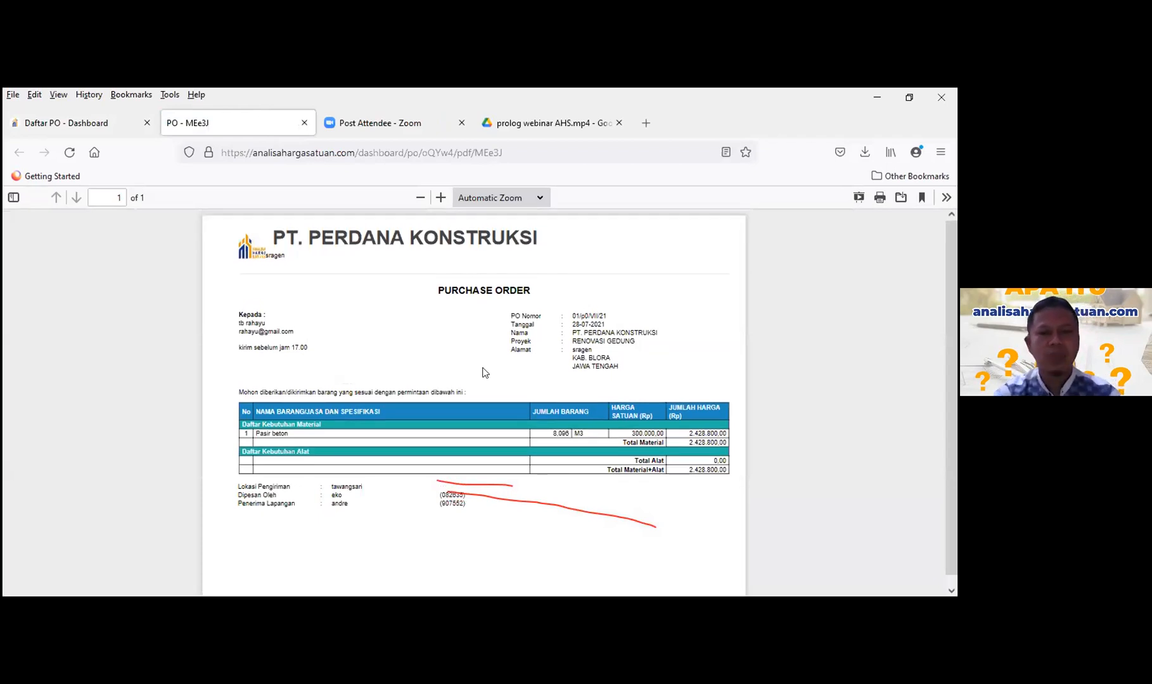
ctrl+scroll(485, 373, up, 3)
scroll(485, 372, up, 2)
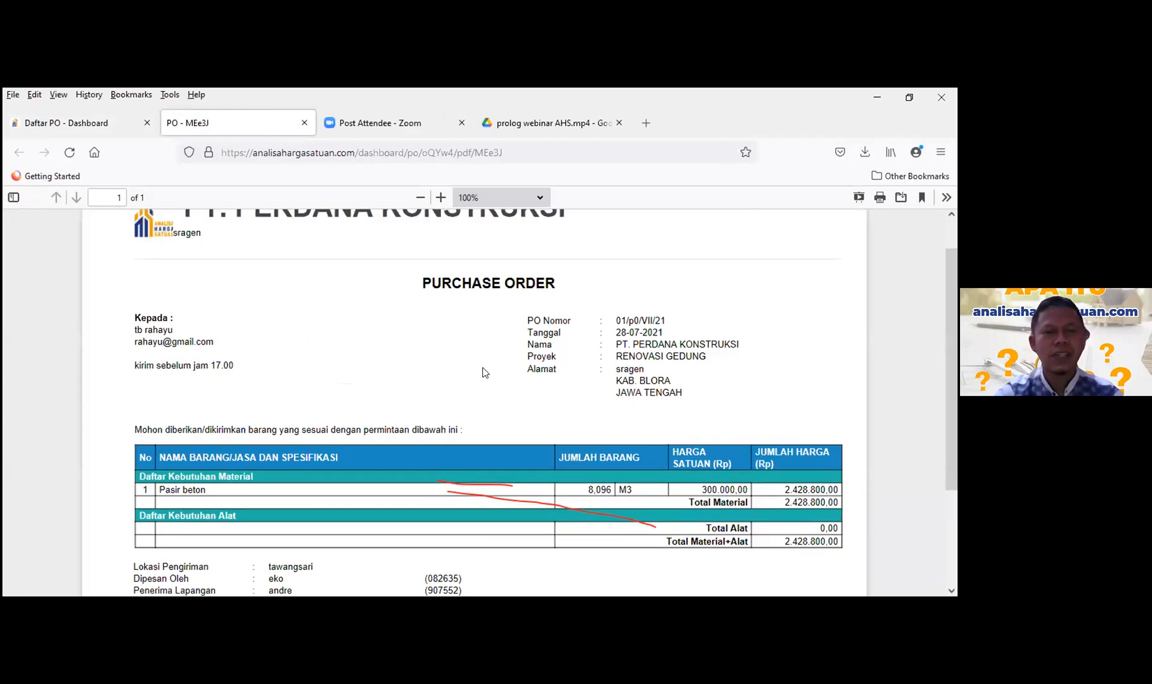
scroll(484, 373, down, 3)
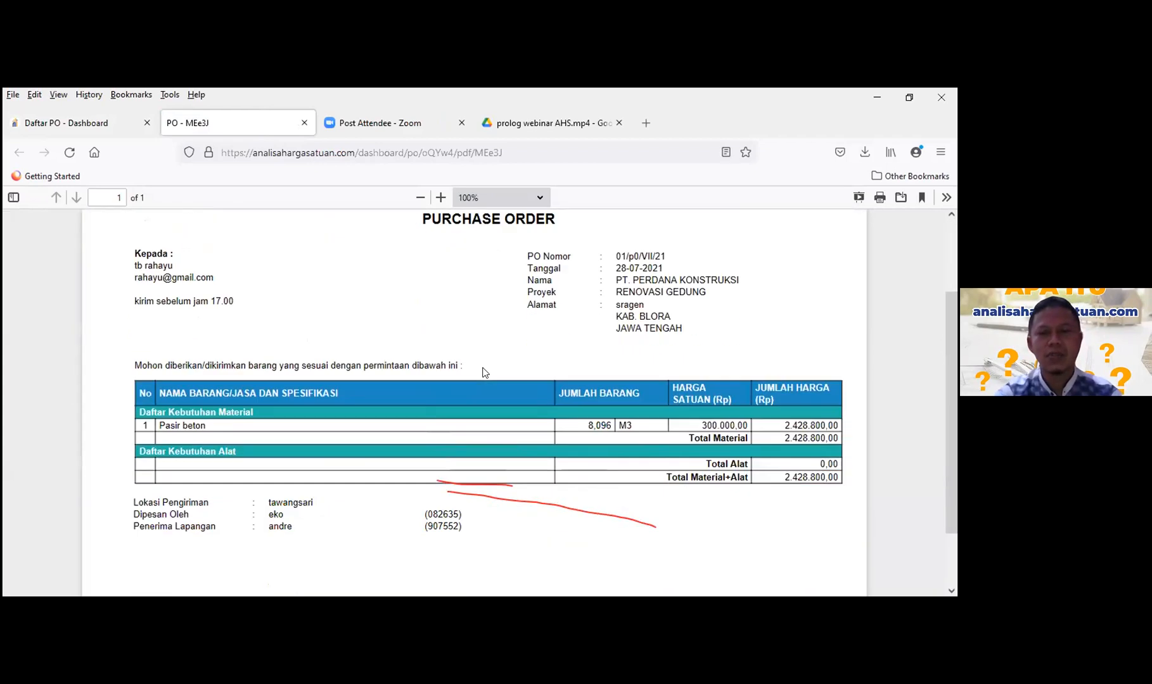
scroll(485, 373, down, 2)
scroll(483, 367, up, 2)
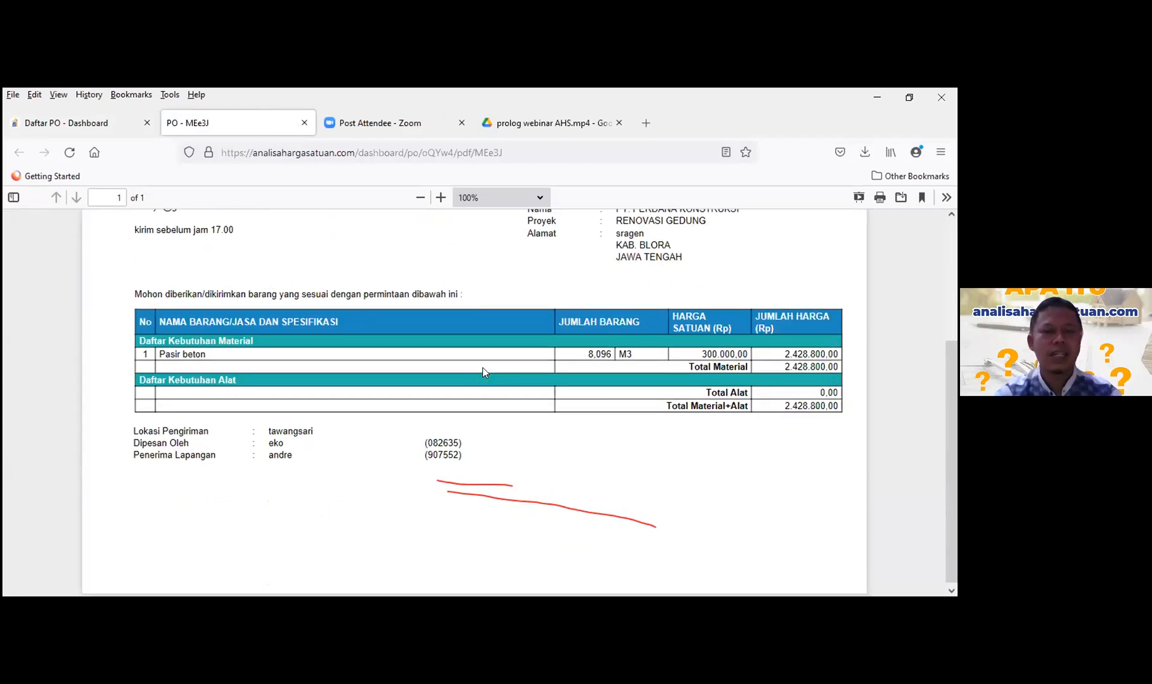
scroll(482, 373, up, 3)
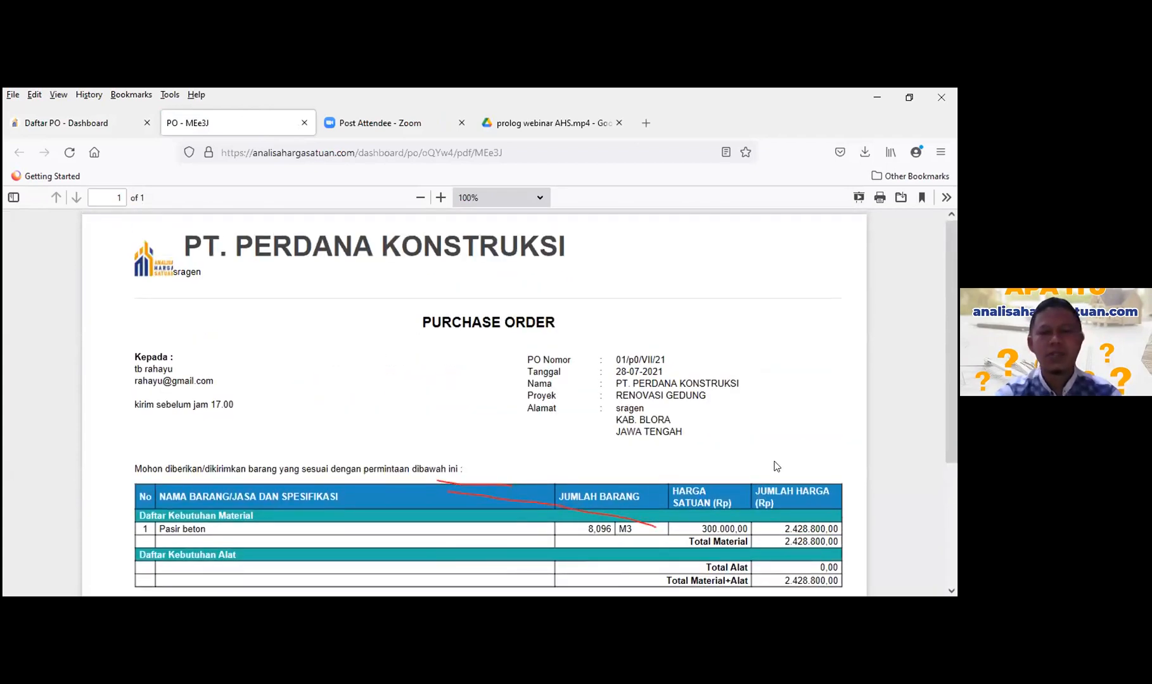
scroll(550, 452, down, 4)
scroll(332, 378, up, 1)
scroll(330, 379, up, 3)
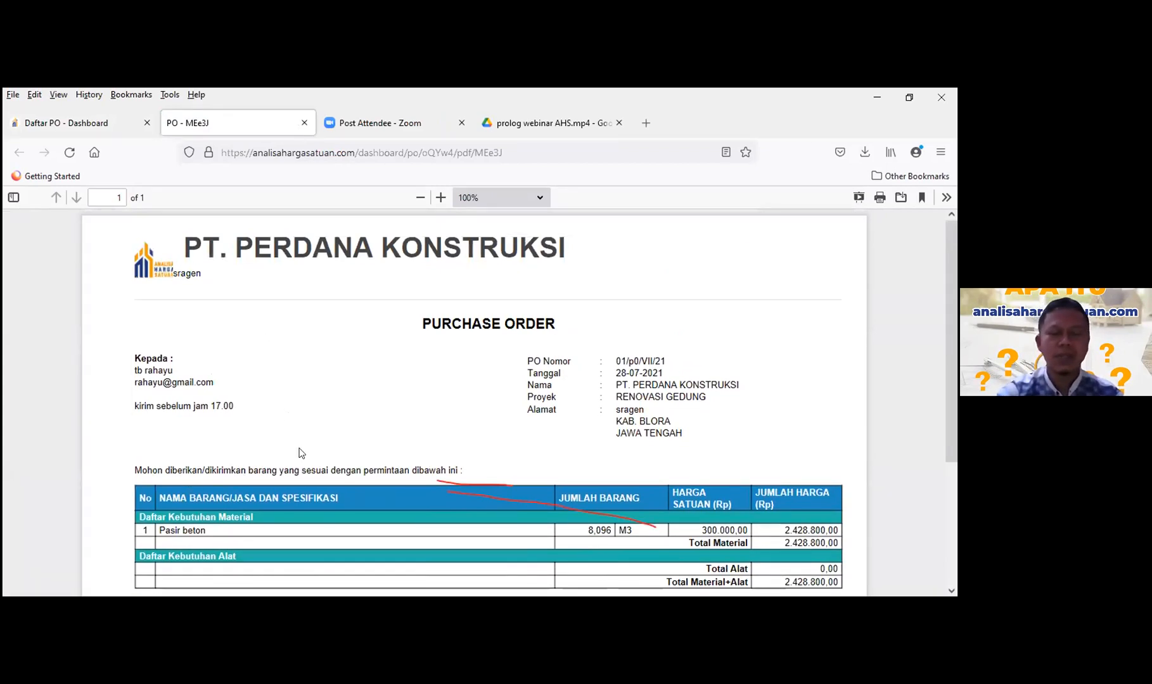
scroll(301, 453, down, 2)
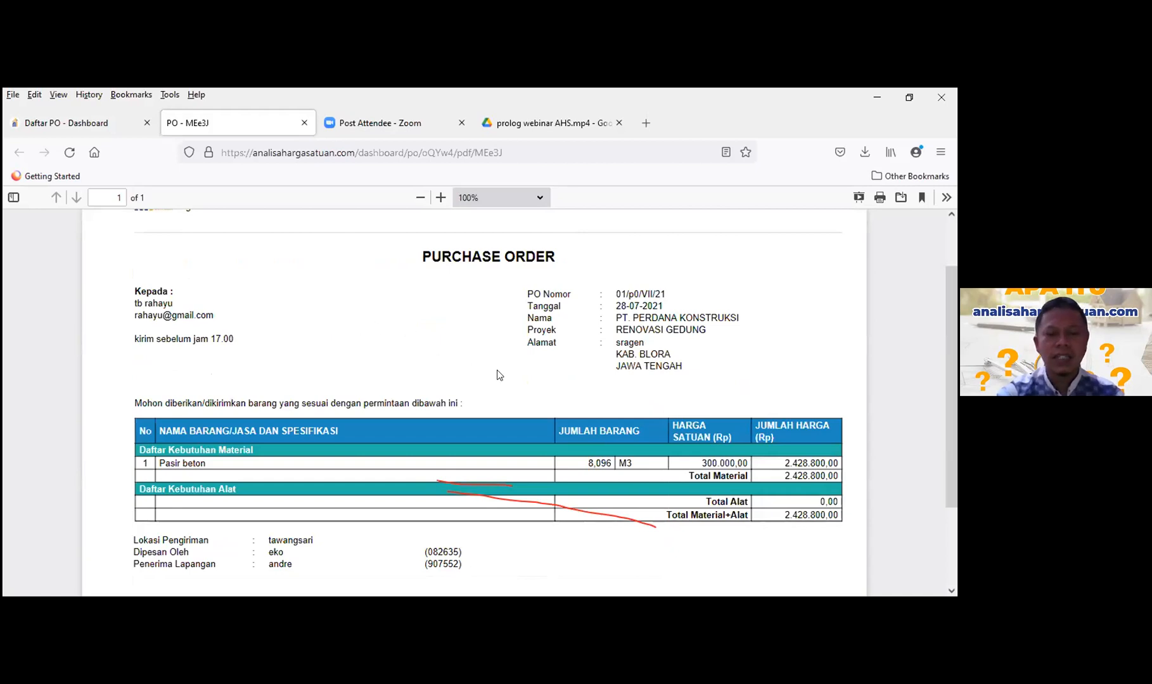
drag(586, 467, 621, 464)
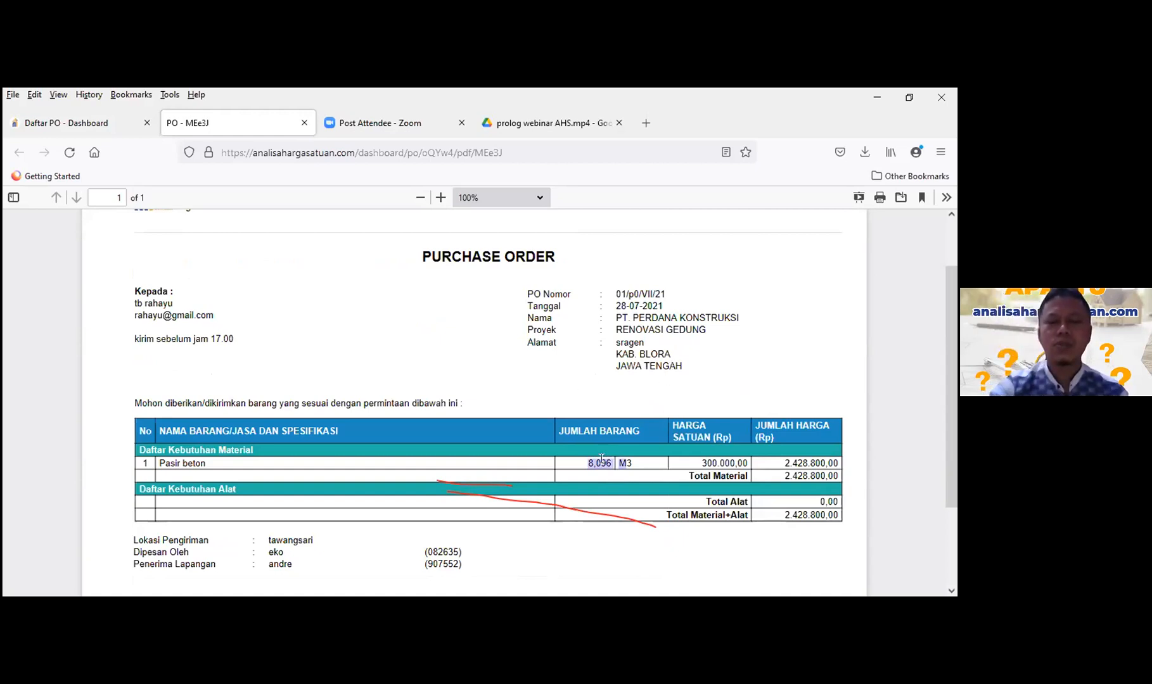
scroll(408, 331, up, 2)
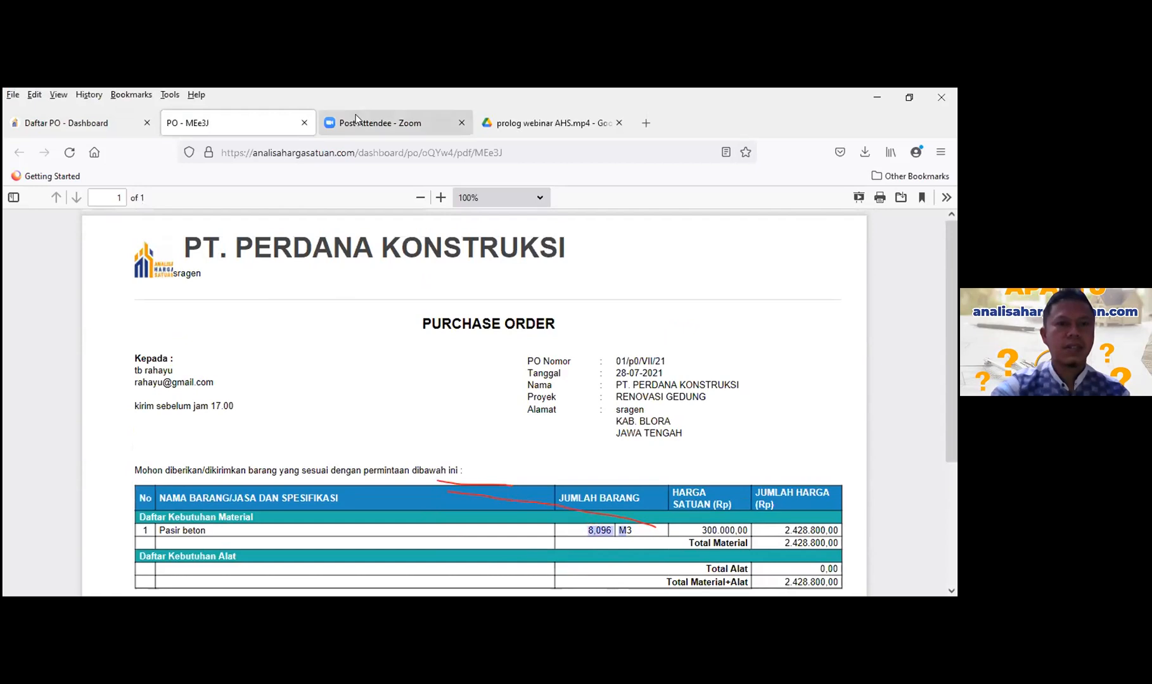
- Return to the Daftar PO - Dashboard tab showing RENOVASI GEDUNG order 01/p0/VII/21
click(65, 123)
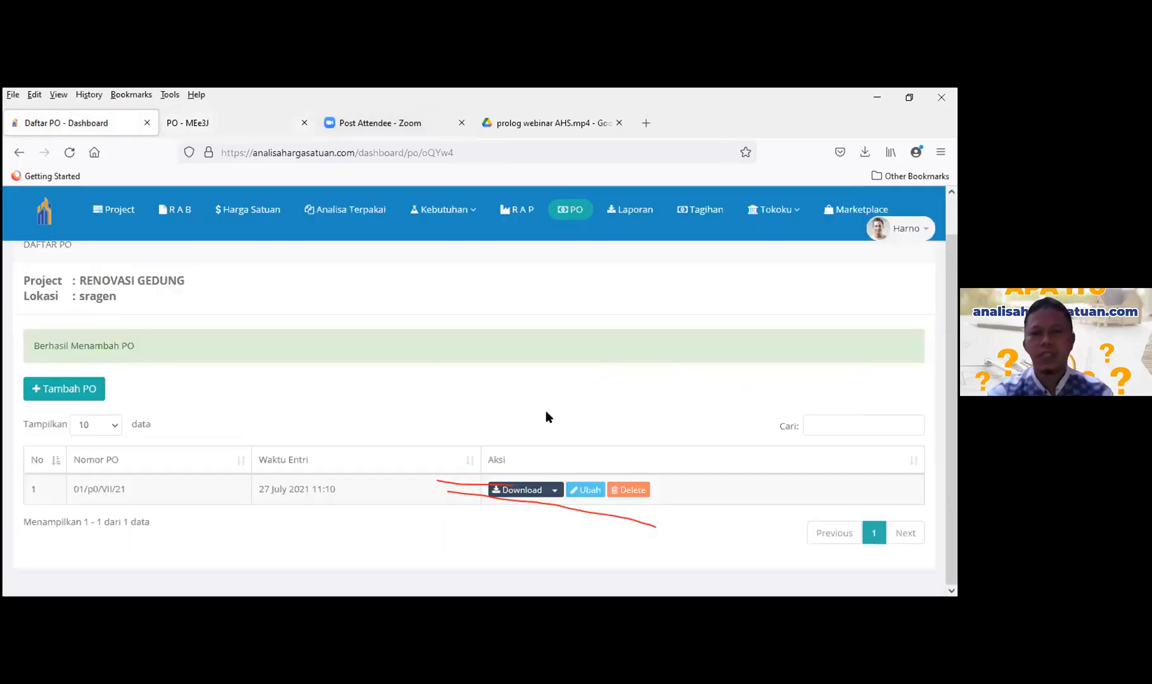
scroll(570, 405, up, 1)
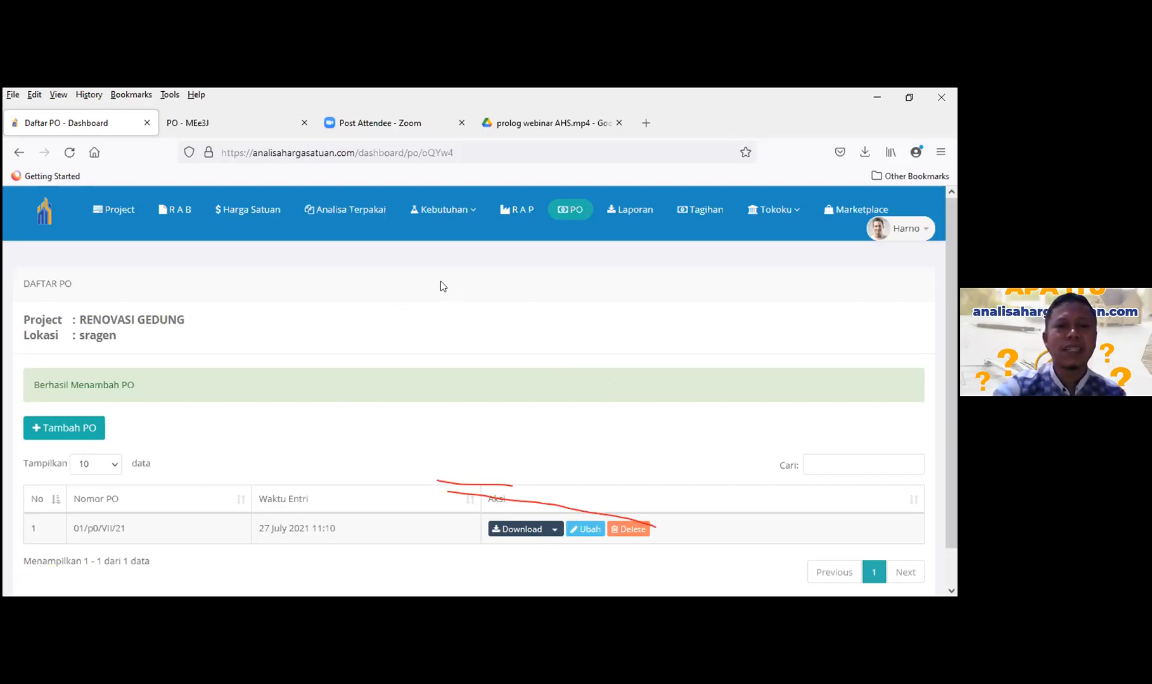
click(253, 211)
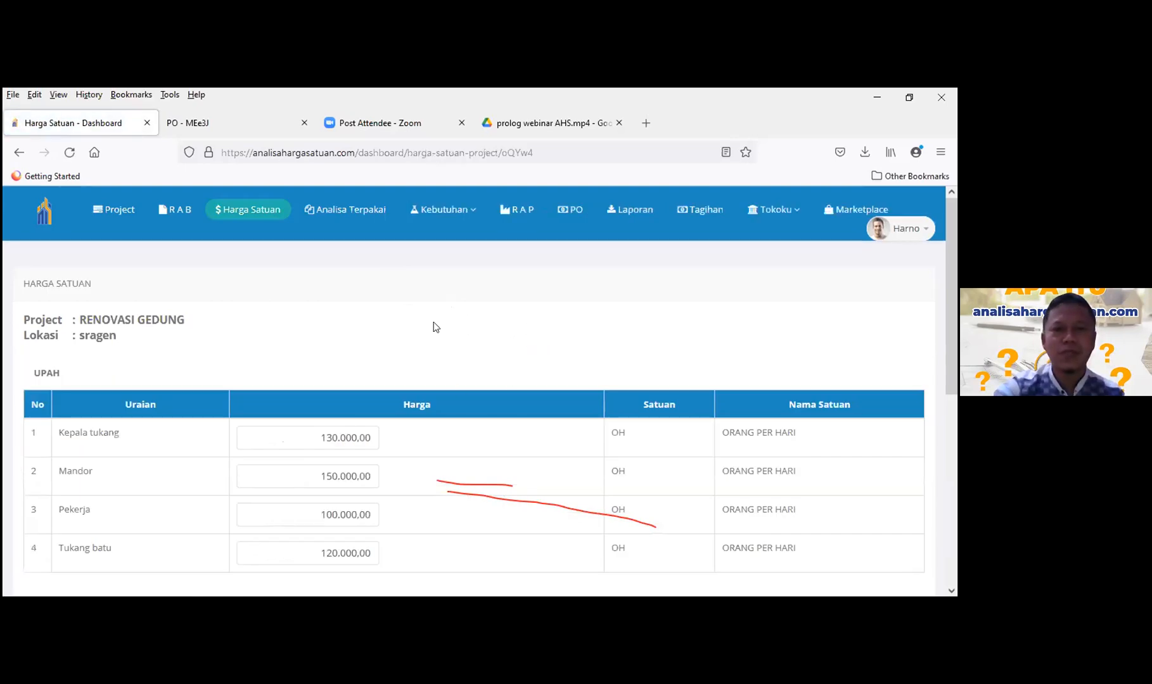
scroll(484, 393, down, 1)
scroll(483, 398, down, 2)
scroll(501, 365, down, 1)
scroll(793, 286, up, 4)
scroll(508, 435, down, 1)
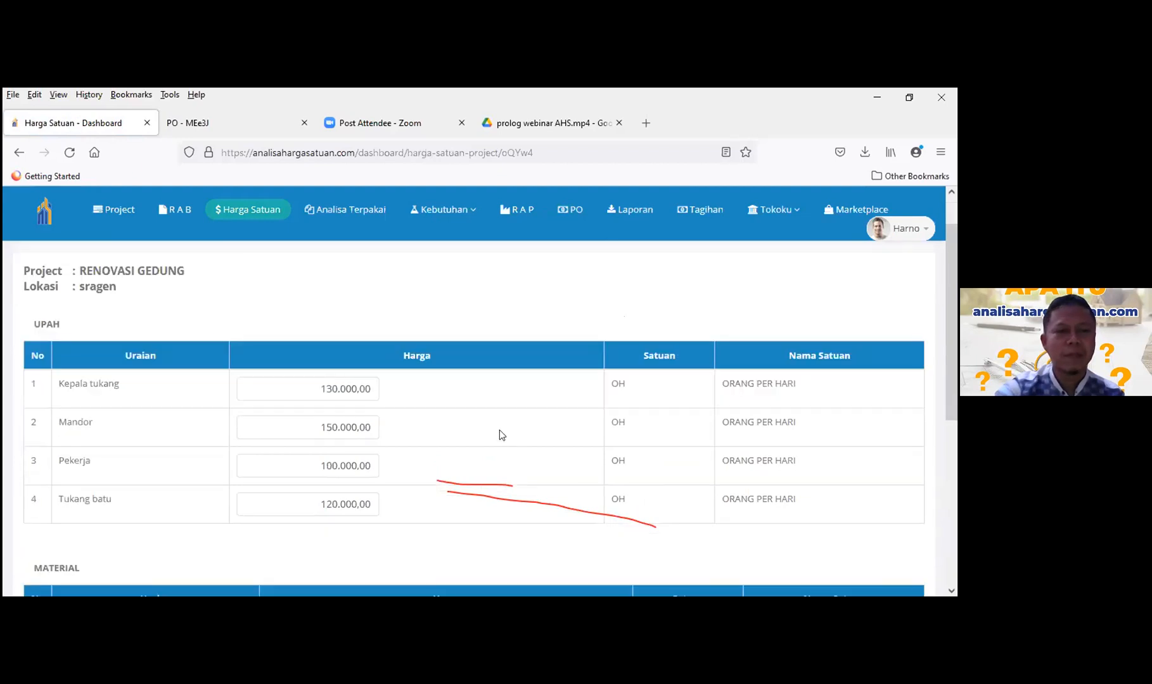
scroll(494, 420, down, 3)
scroll(496, 422, up, 3)
scroll(495, 422, down, 5)
scroll(497, 411, down, 1)
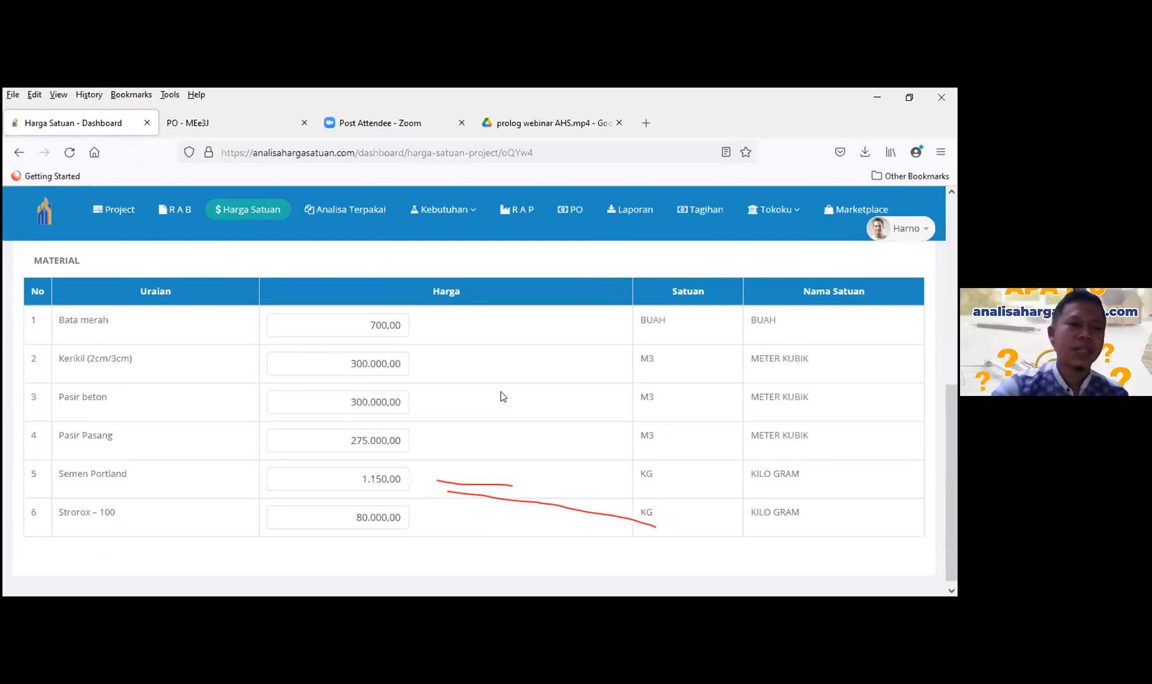
scroll(418, 431, up, 2)
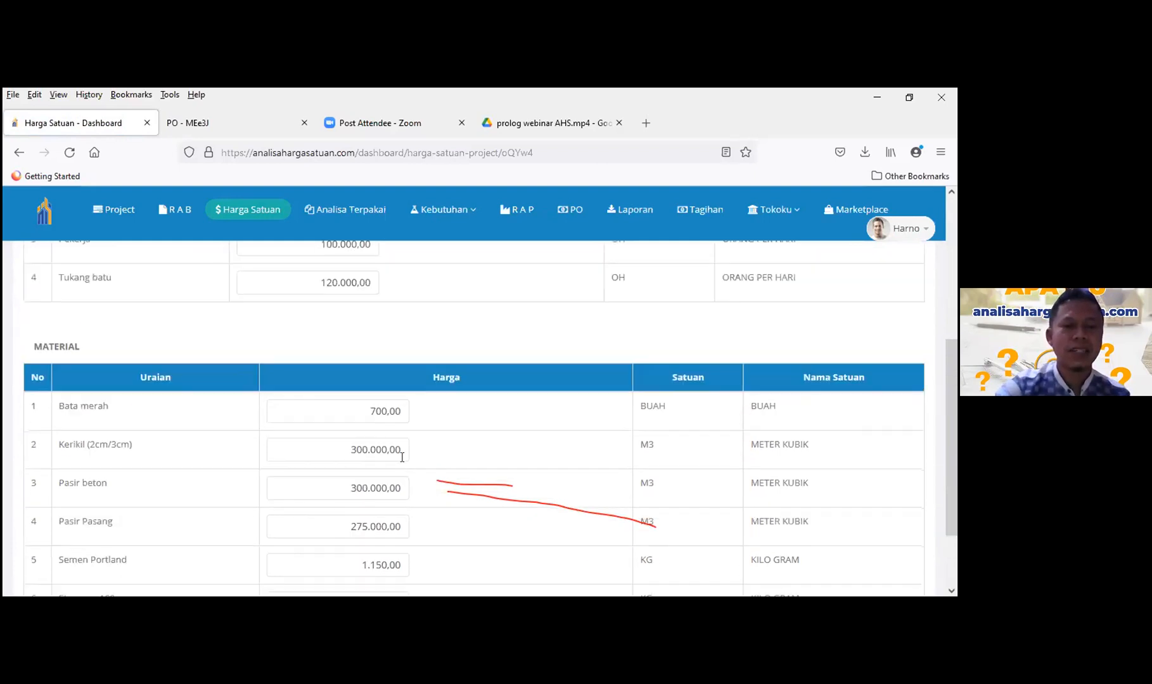
scroll(402, 456, up, 1)
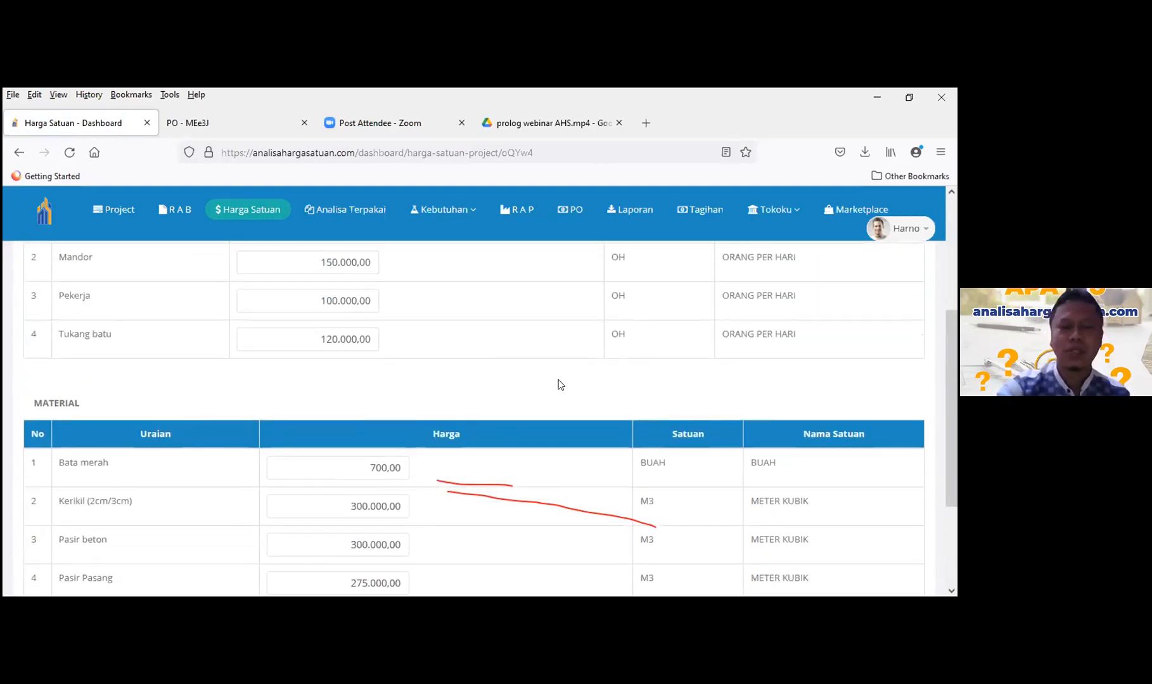
scroll(529, 420, up, 1)
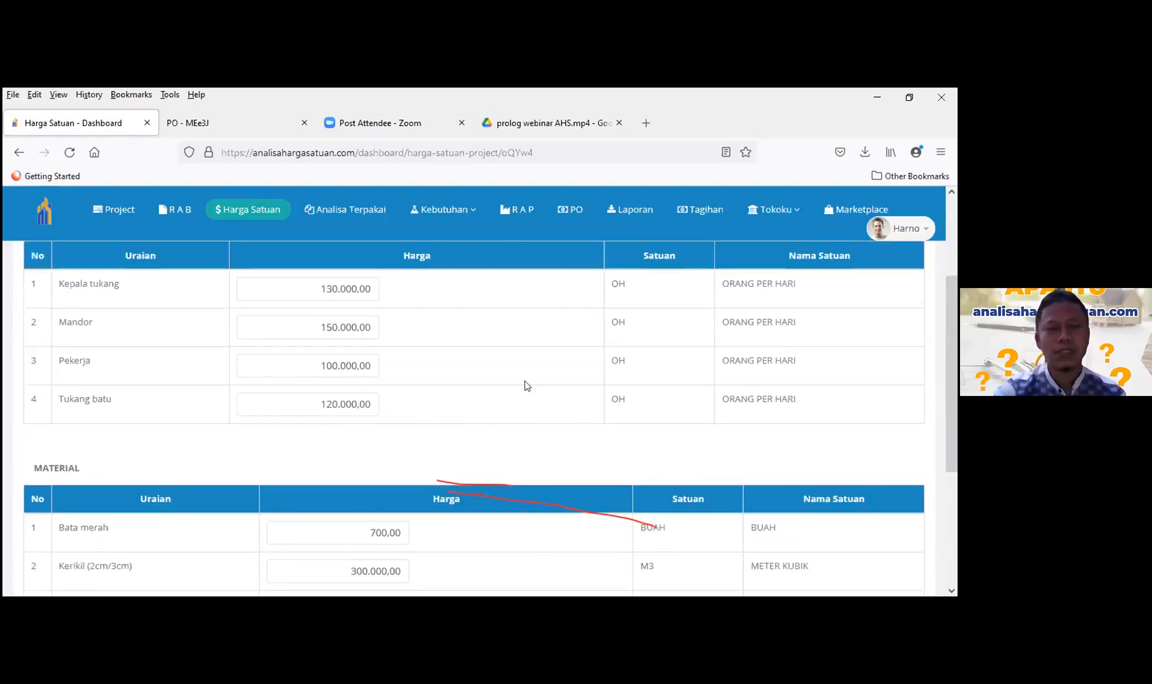
scroll(522, 424, up, 3)
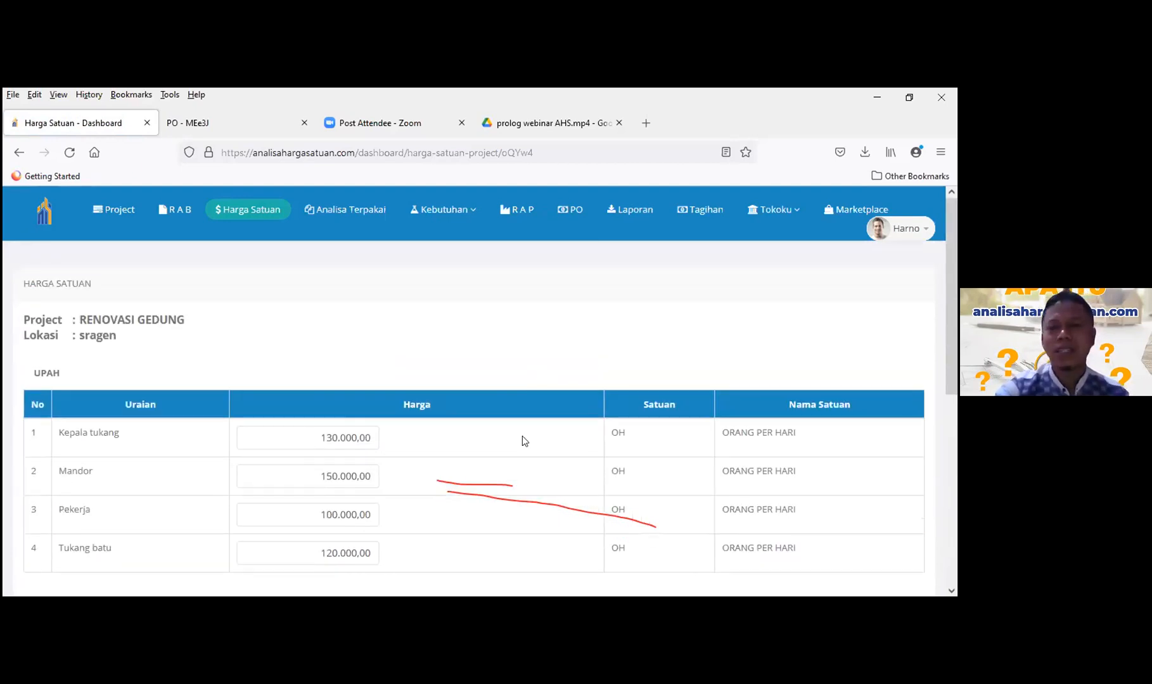
scroll(646, 383, down, 2)
scroll(710, 317, up, 2)
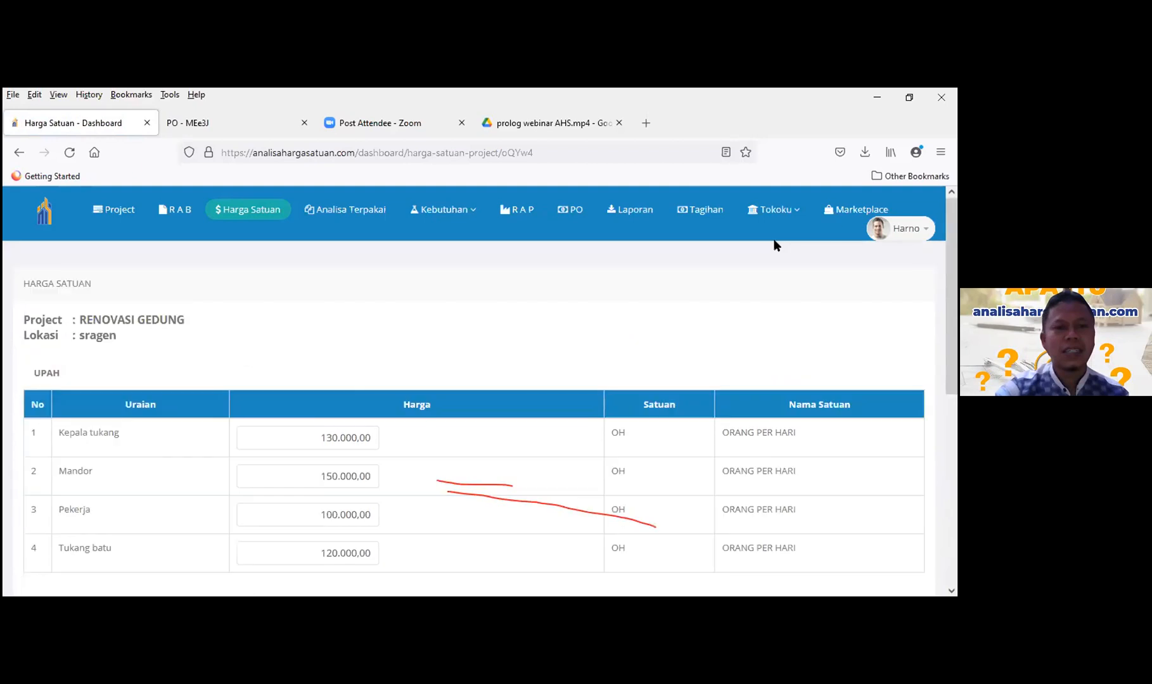
- Browse Marketplace products such as Lantai (Ubin) Kayu at Rp 80.000,00, Semen PC and Bata Ringan
click(851, 212)
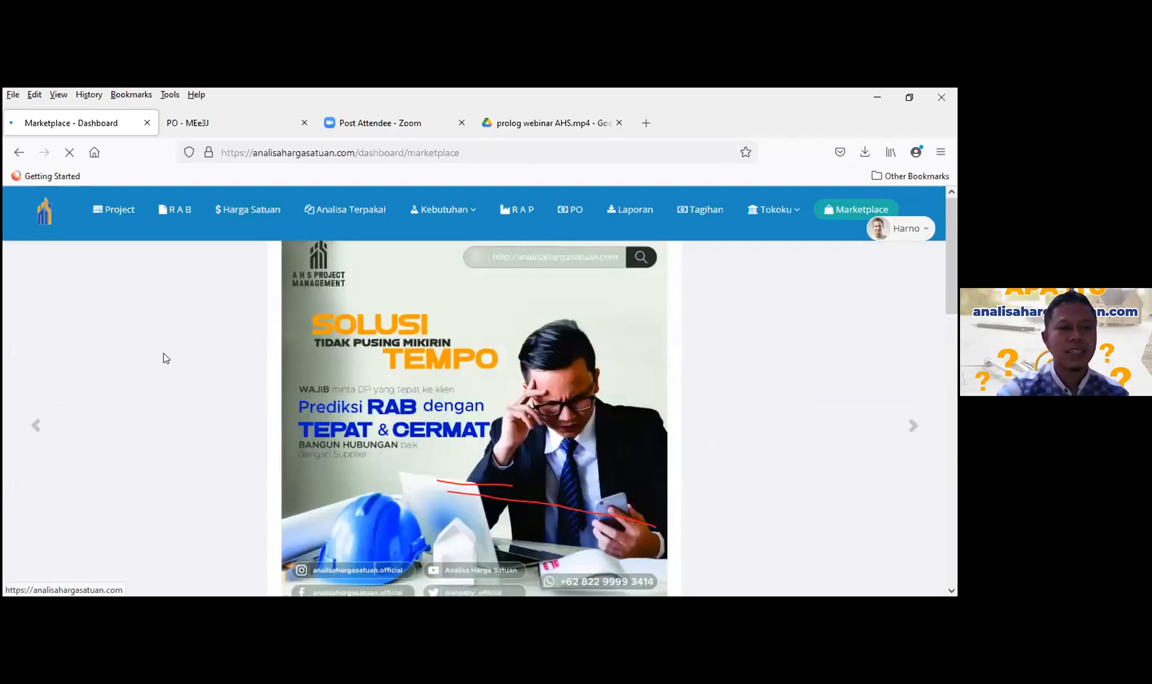
scroll(162, 383, down, 5)
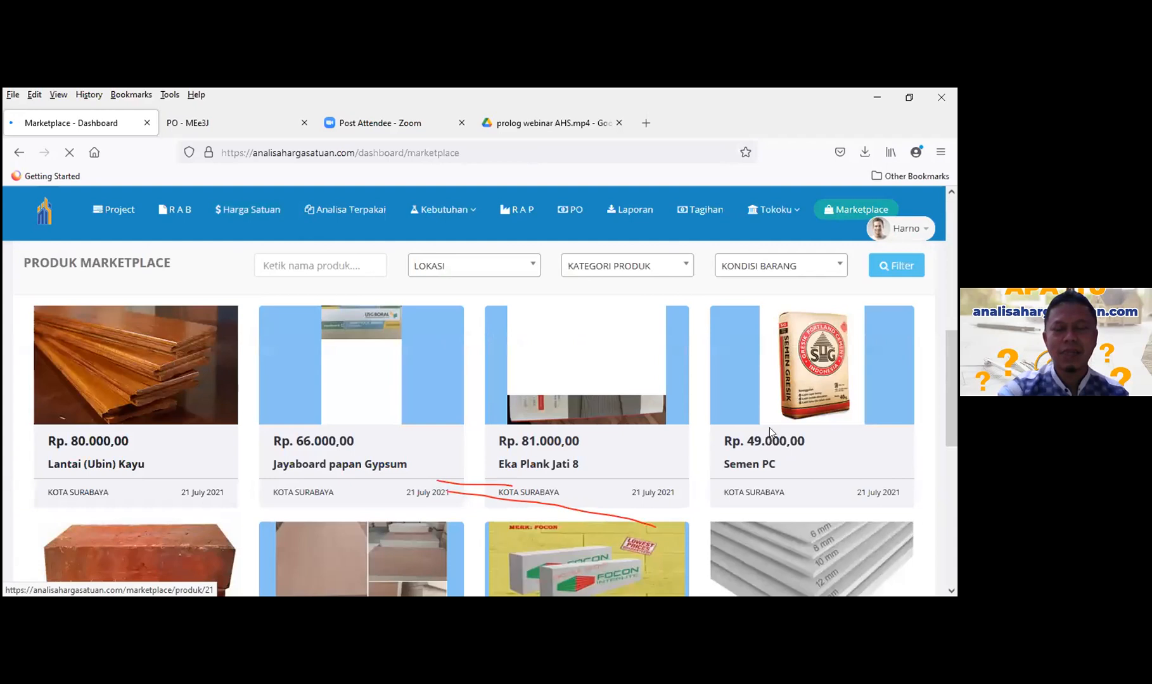
scroll(767, 436, down, 1)
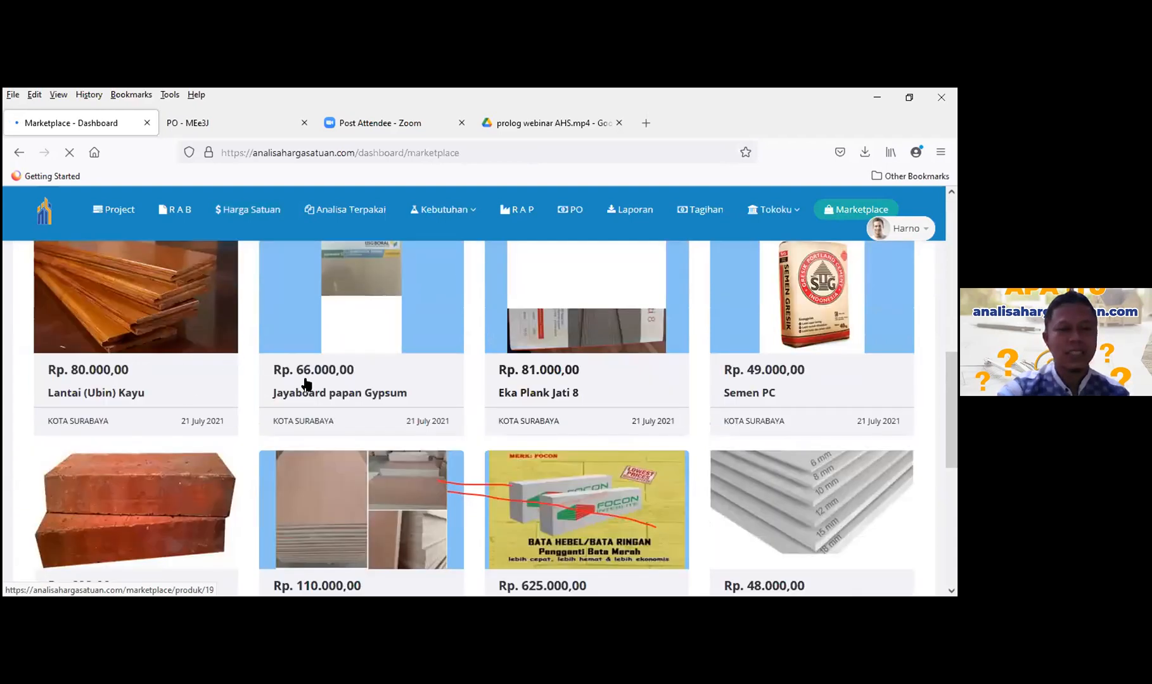
scroll(306, 384, down, 3)
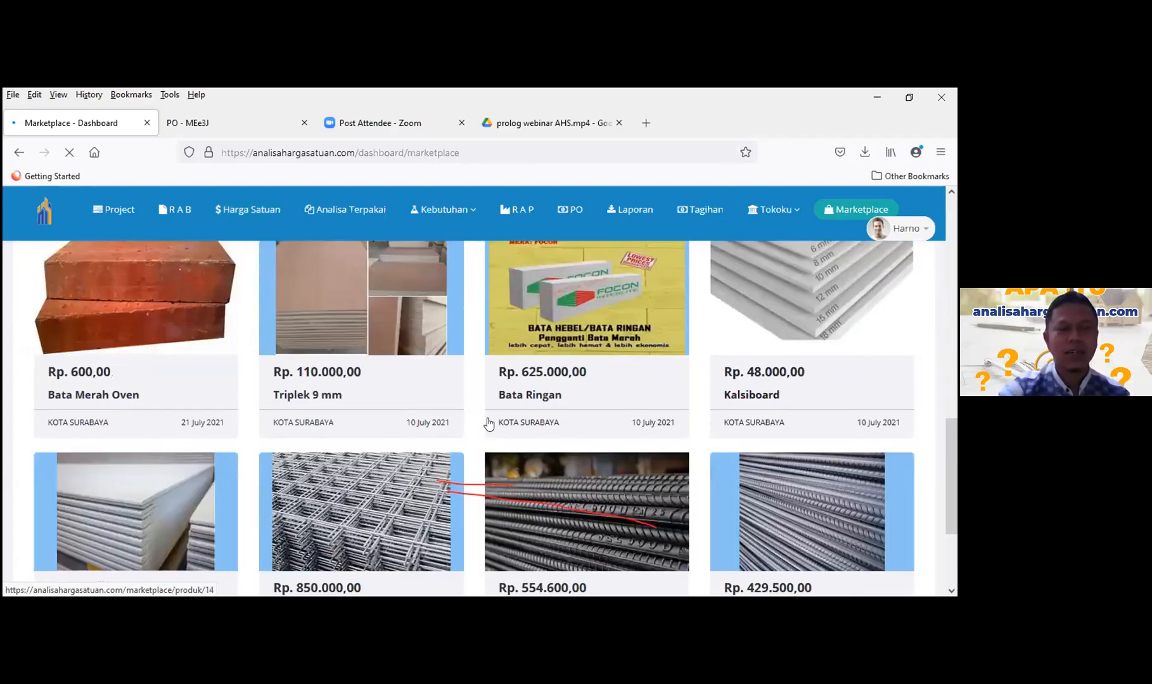
scroll(463, 420, down, 3)
scroll(279, 375, up, 5)
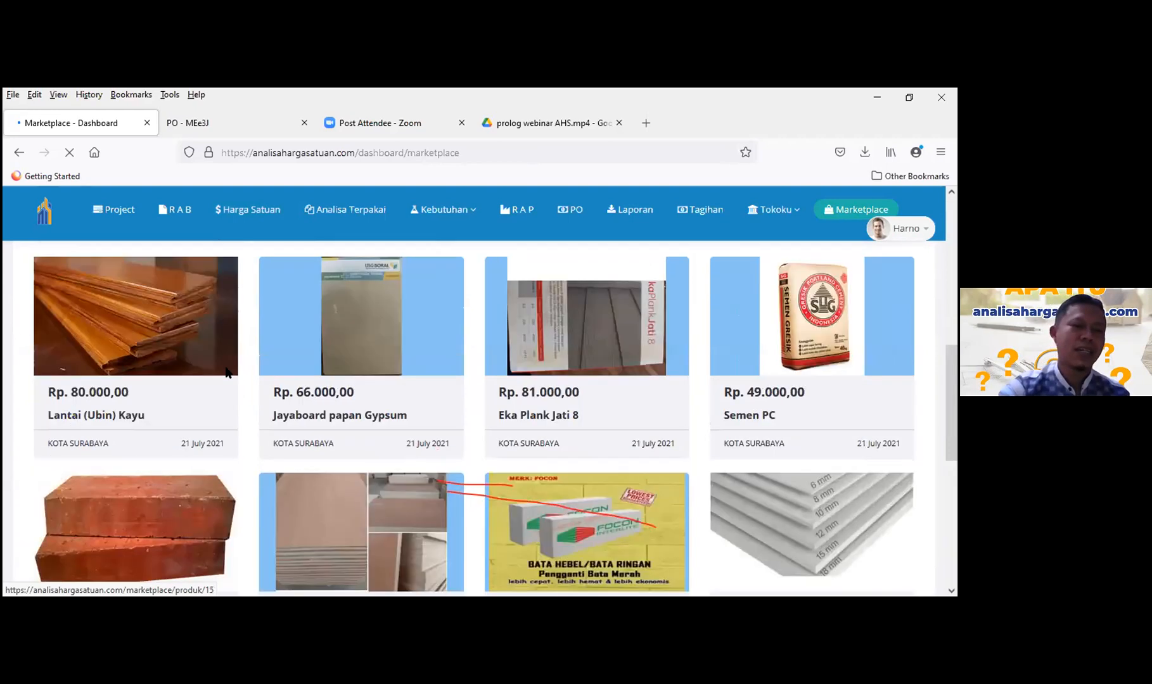
scroll(190, 349, up, 2)
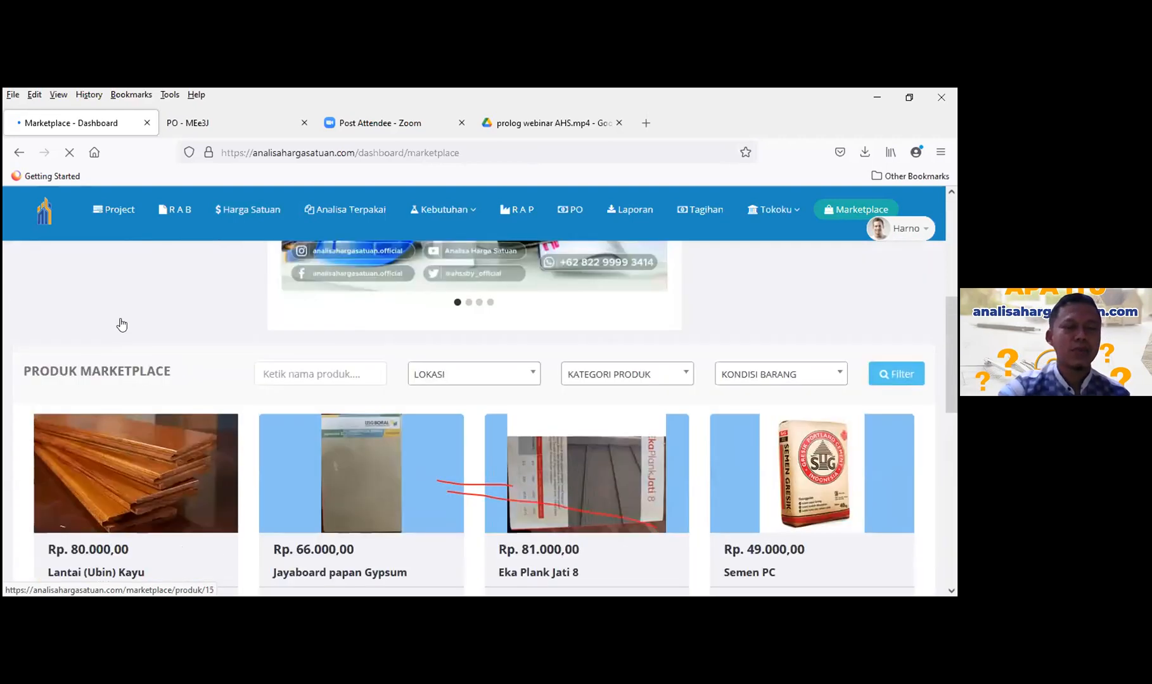
scroll(634, 330, up, 3)
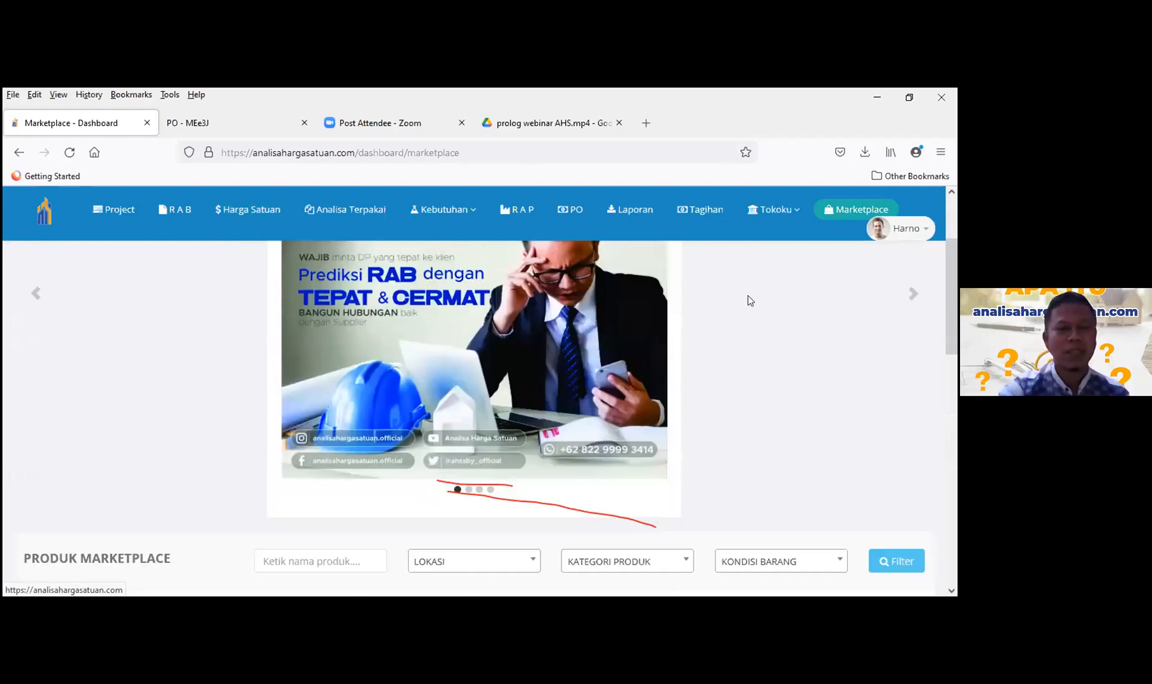
scroll(548, 457, down, 1)
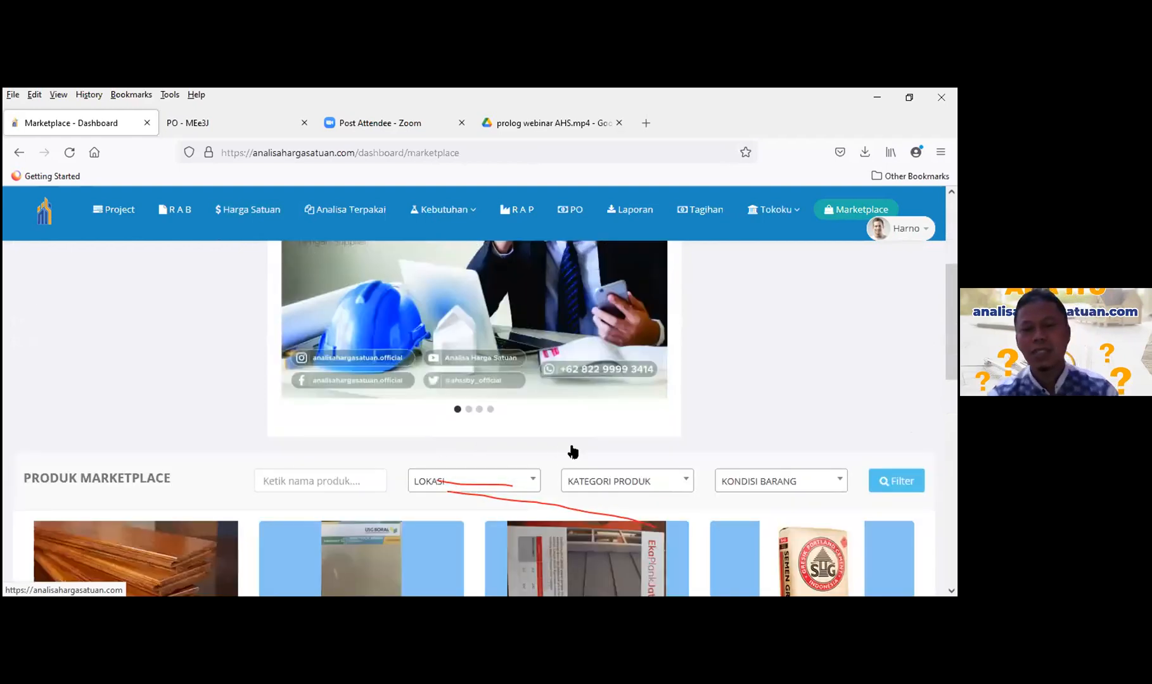
scroll(548, 417, down, 3)
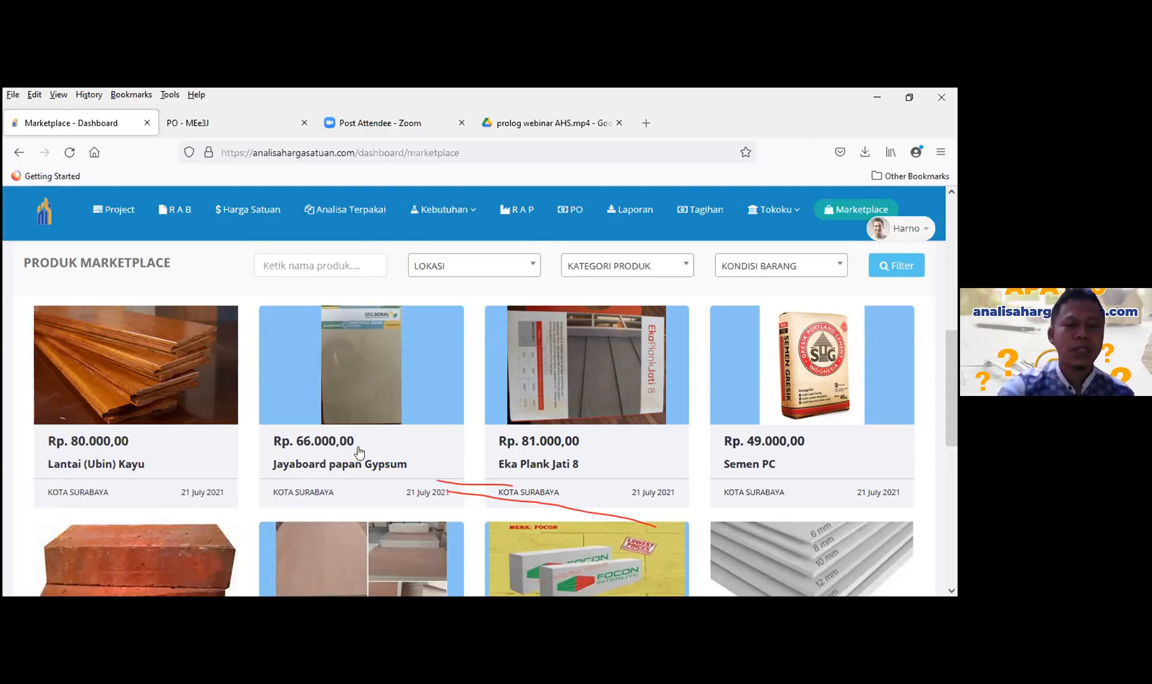
scroll(507, 426, down, 2)
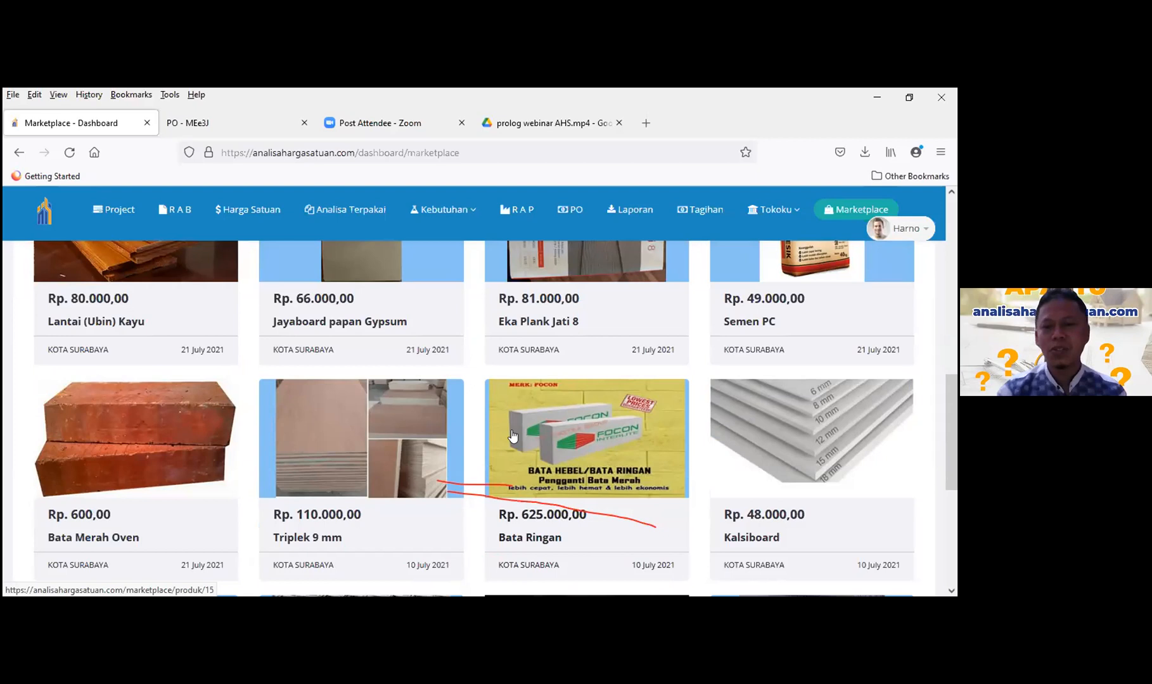
scroll(461, 455, up, 1)
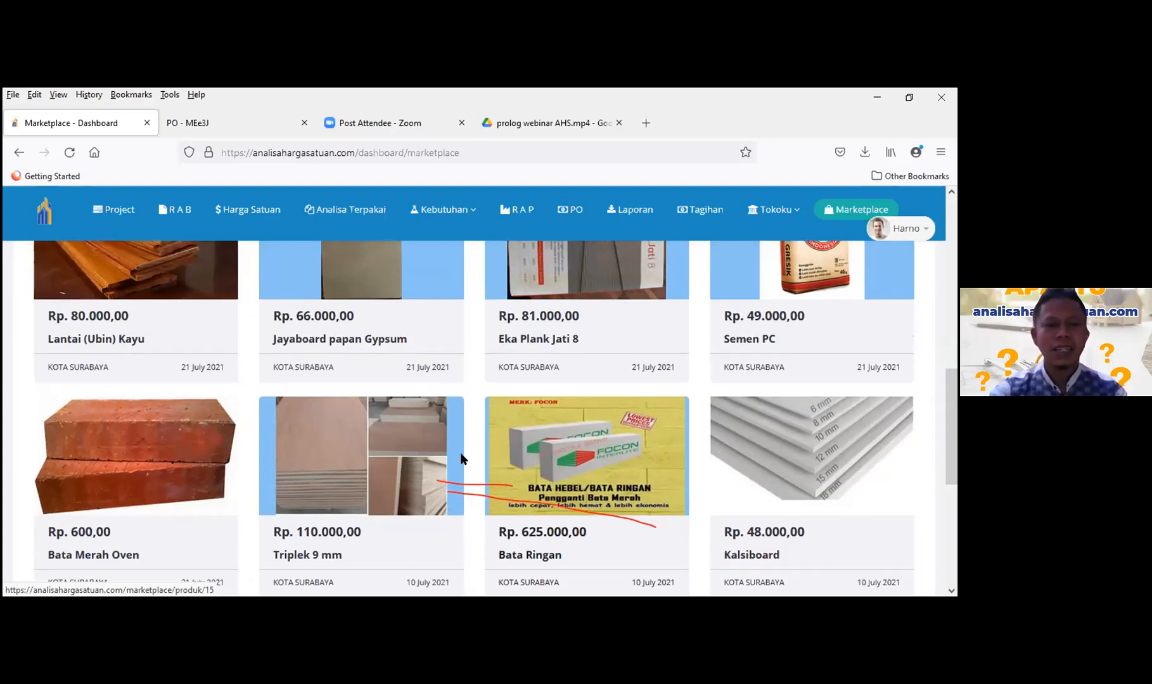
scroll(460, 453, up, 5)
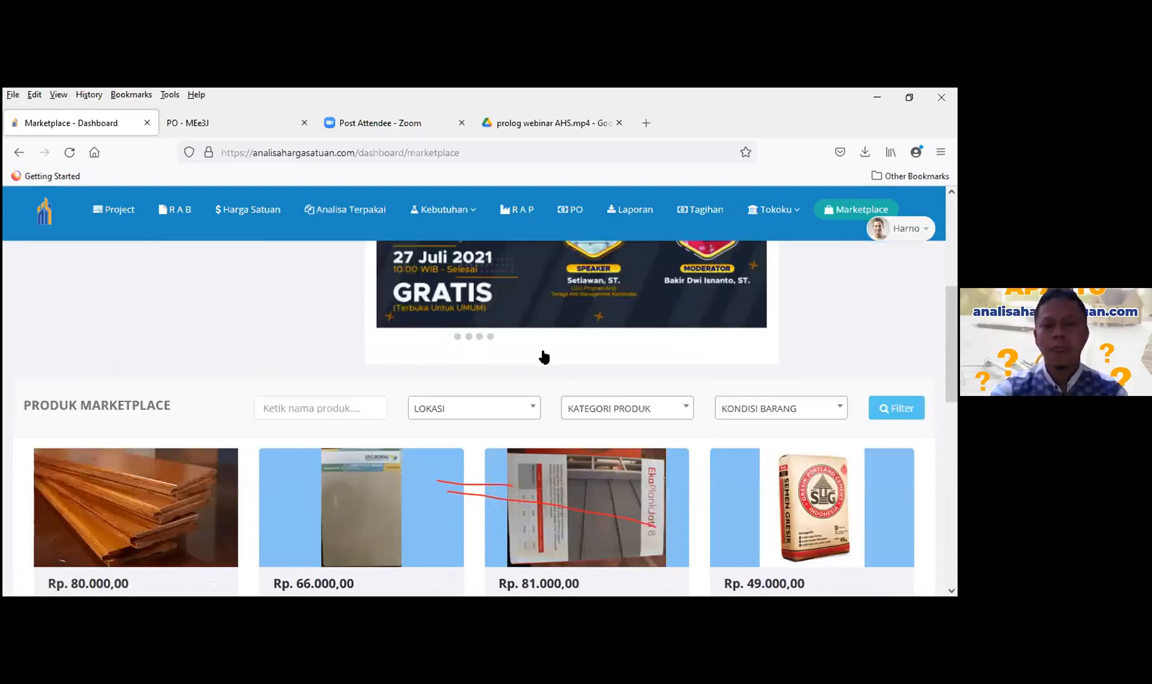
scroll(689, 423, up, 1)
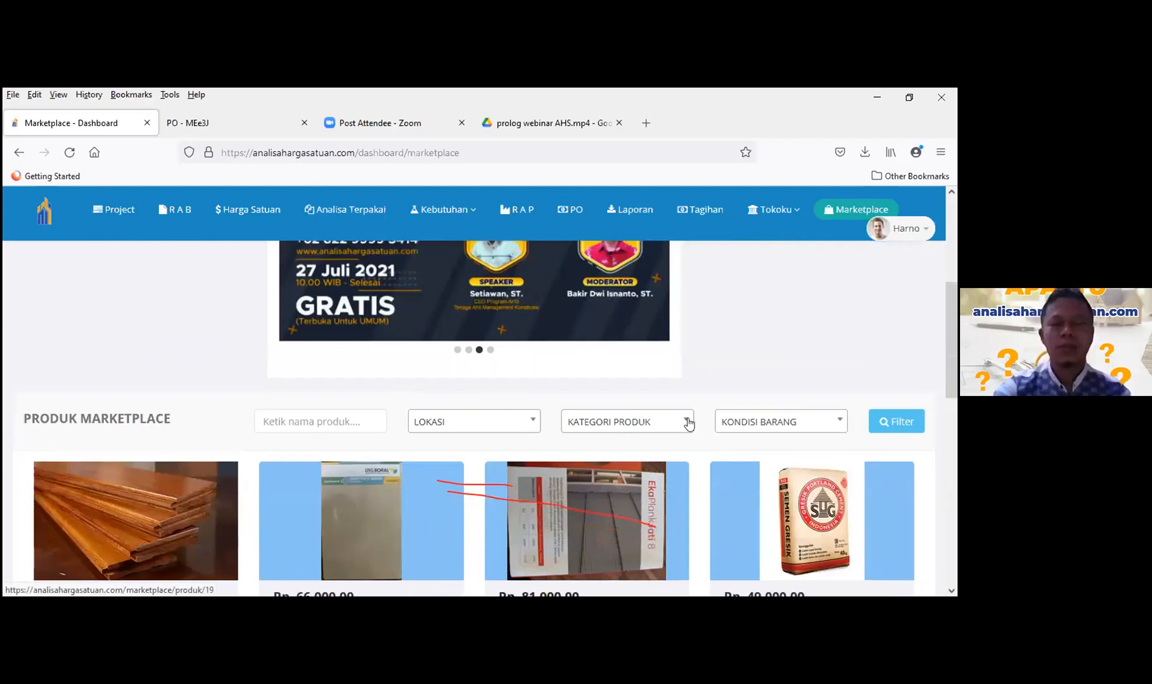
scroll(688, 423, up, 2)
scroll(753, 435, up, 3)
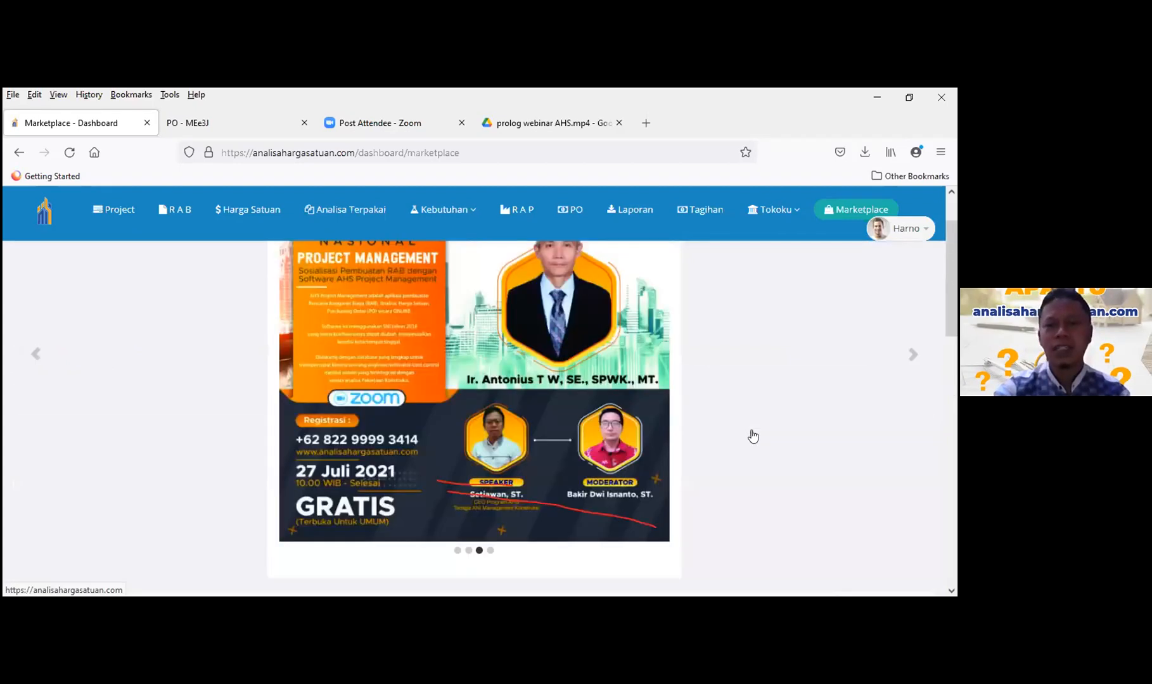
scroll(753, 435, down, 3)
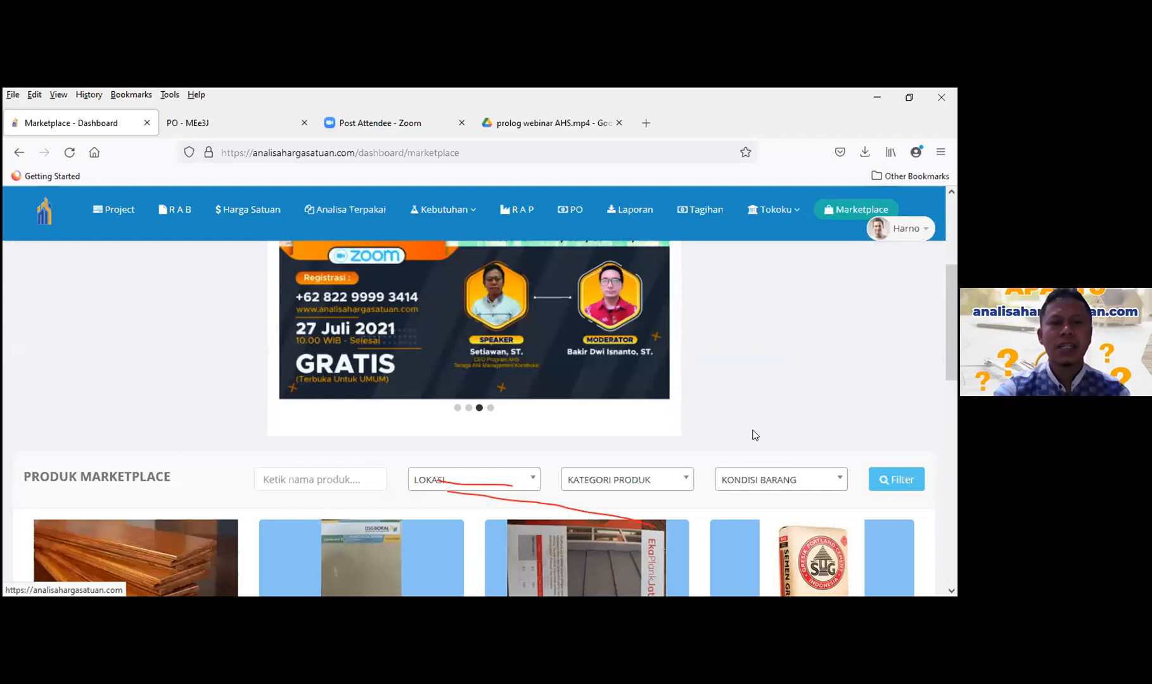
scroll(716, 428, down, 2)
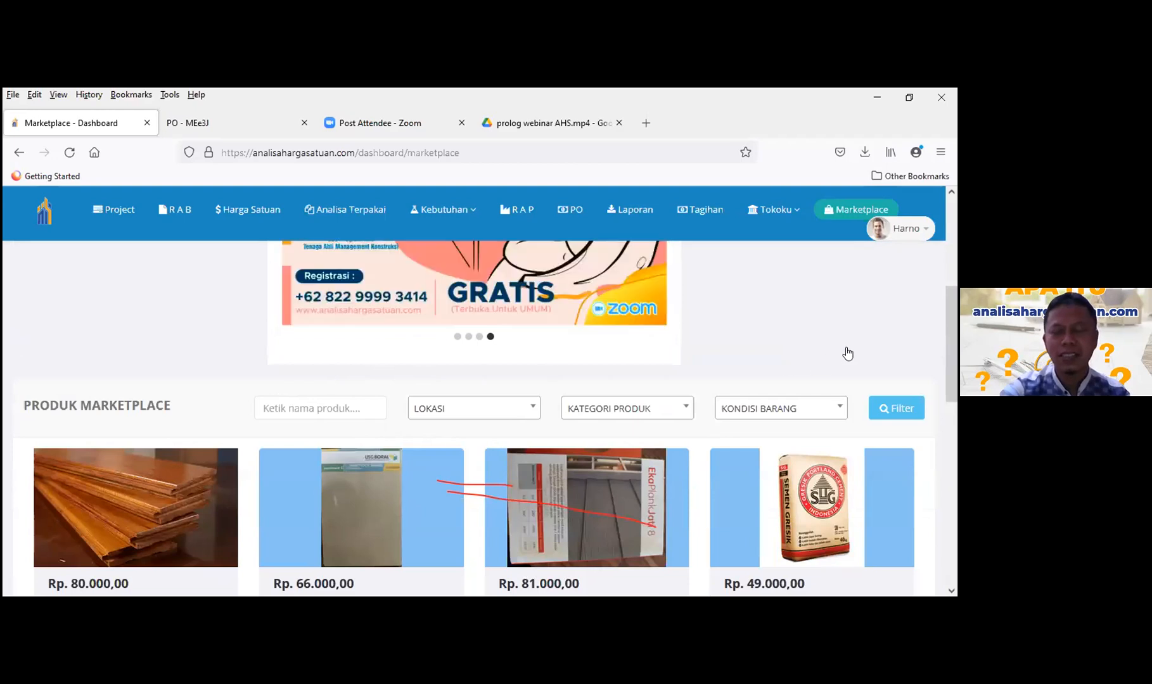
scroll(848, 353, down, 1)
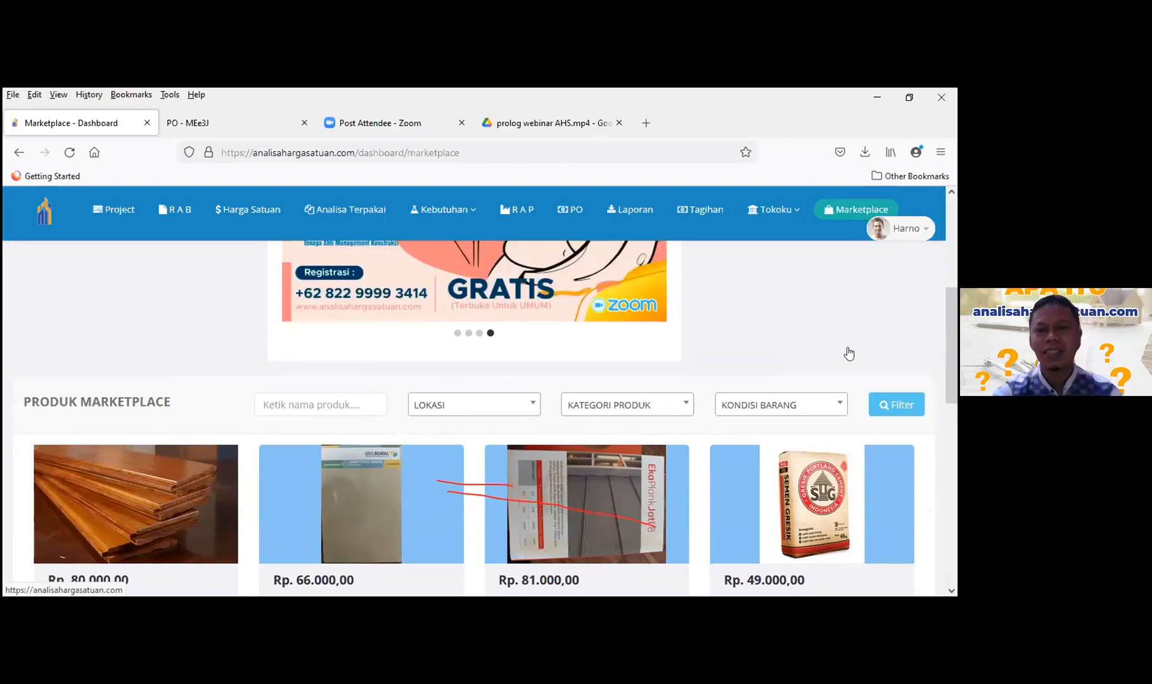
scroll(511, 419, down, 1)
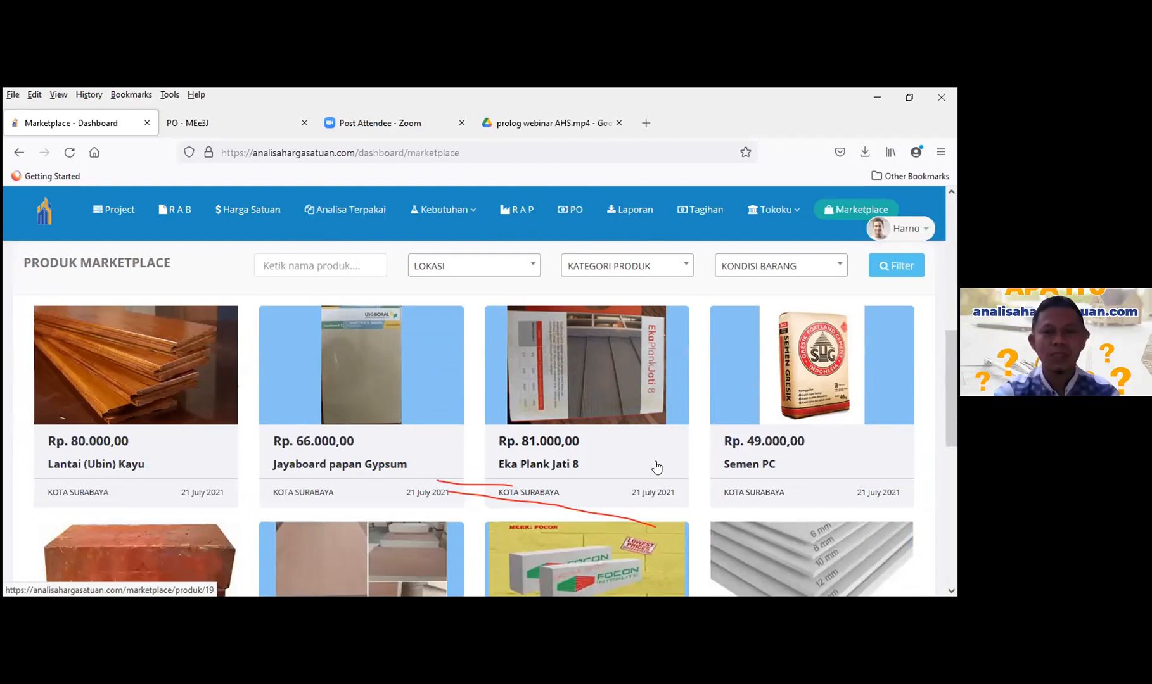
scroll(748, 398, down, 3)
scroll(758, 391, up, 10)
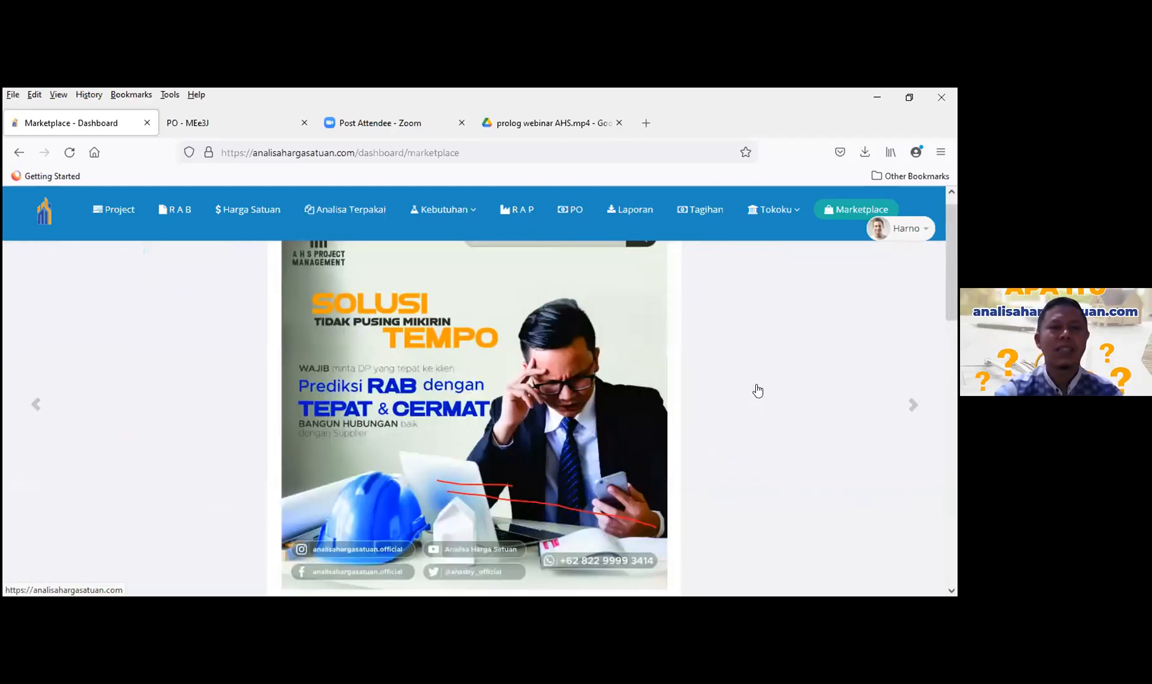
scroll(792, 310, up, 1)
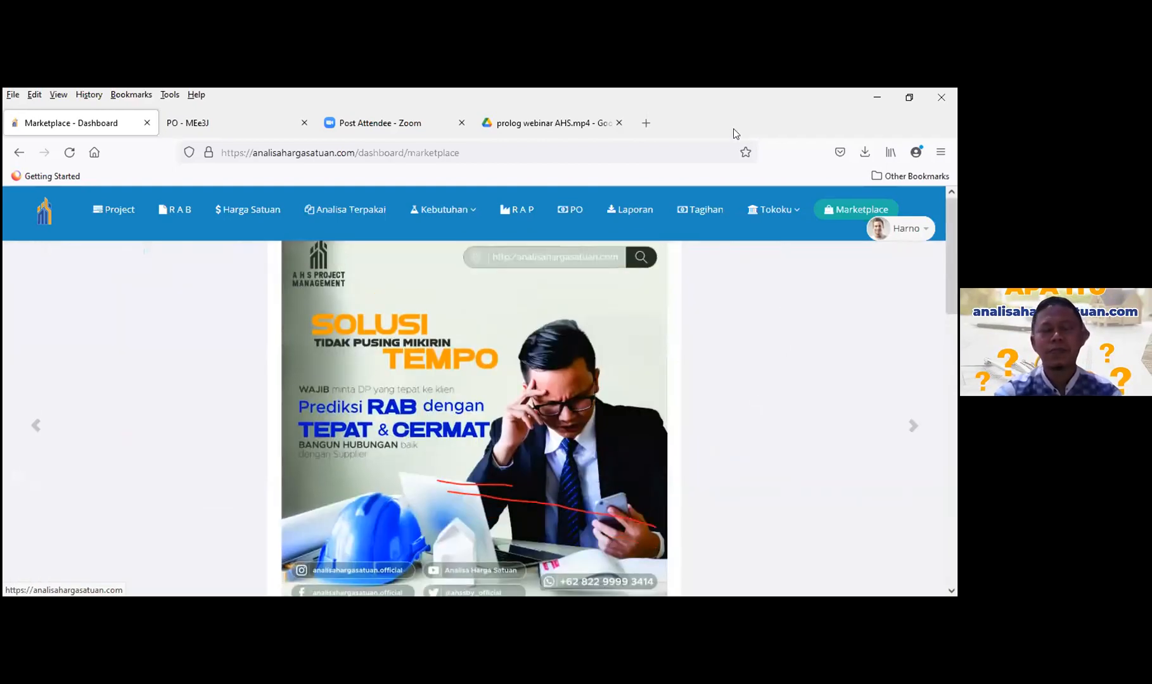